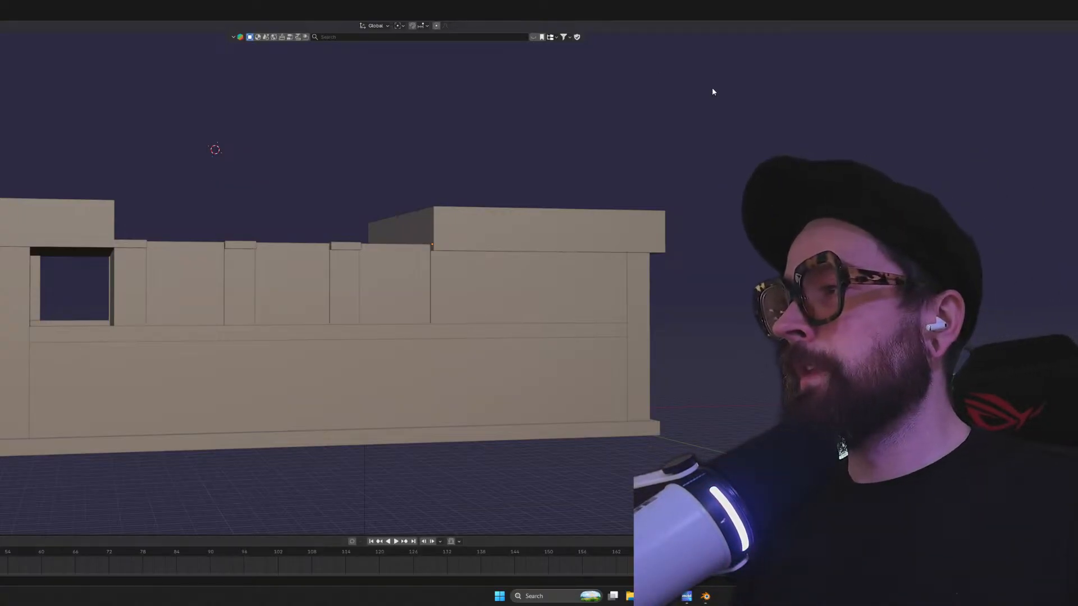
scroll(724, 261, "down", 2)
middle_click_drag(705, 247, 666, 272)
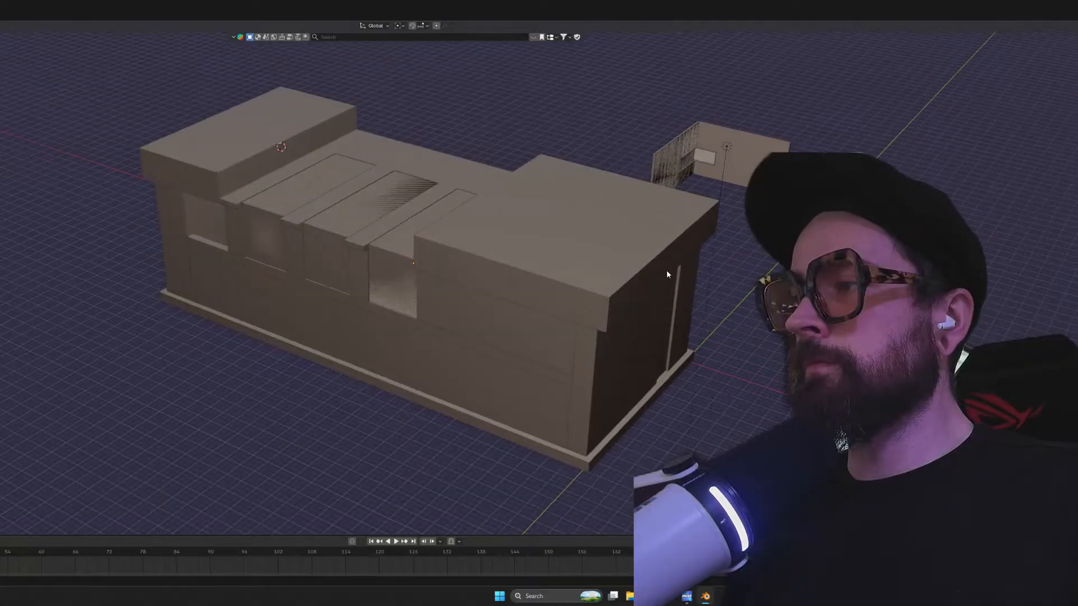
key("space")
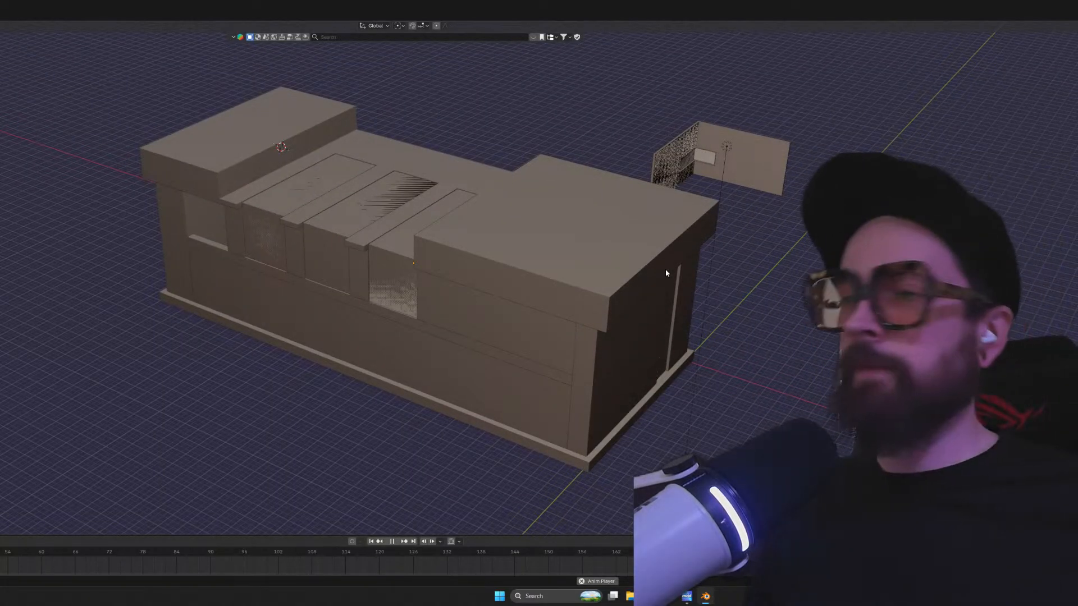
key("space")
Hide the L-shaped wall and roof panel beside the opening to look inside the building, and unhide it
middle_click_drag(332, 494, 215, 301)
left_click(233, 294)
scroll(295, 297, "up", 3)
key("h")
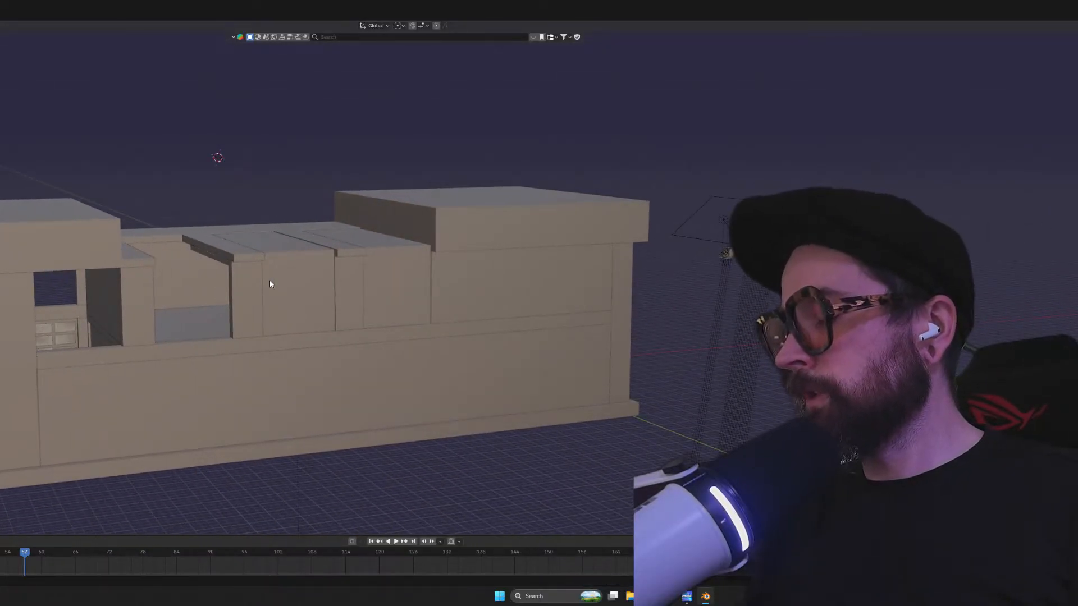
key("alt+h")
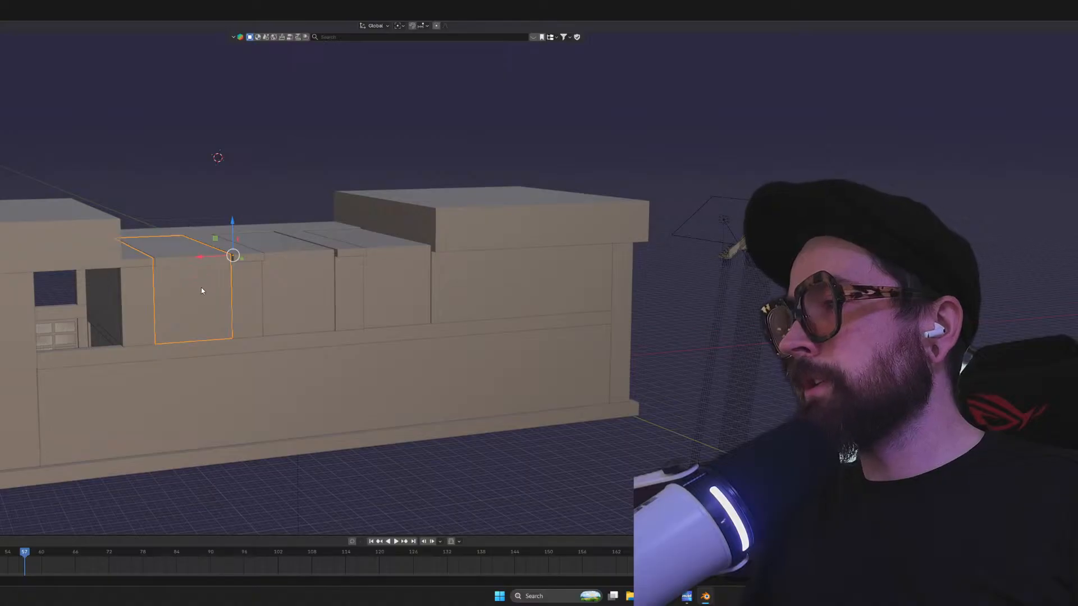
Examine the seams and edges of the three inset roof panels up close from several angles
middle_click_drag(211, 280, 222, 335)
scroll(186, 266, "up", 3)
scroll(222, 333, "down", 3)
middle_click_drag(230, 275, 265, 271)
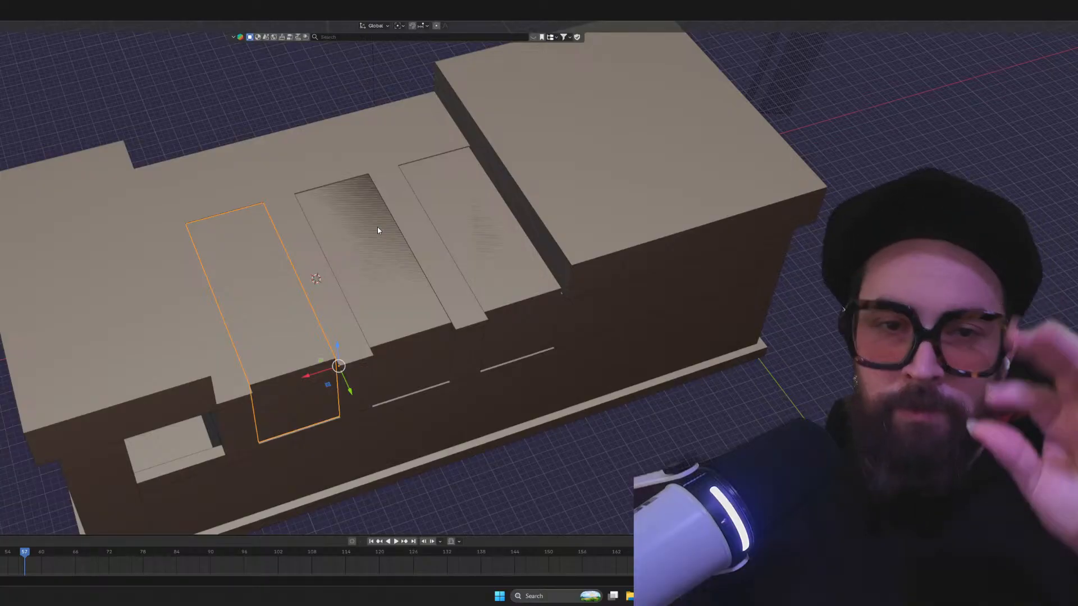
scroll(344, 288, "up", 4)
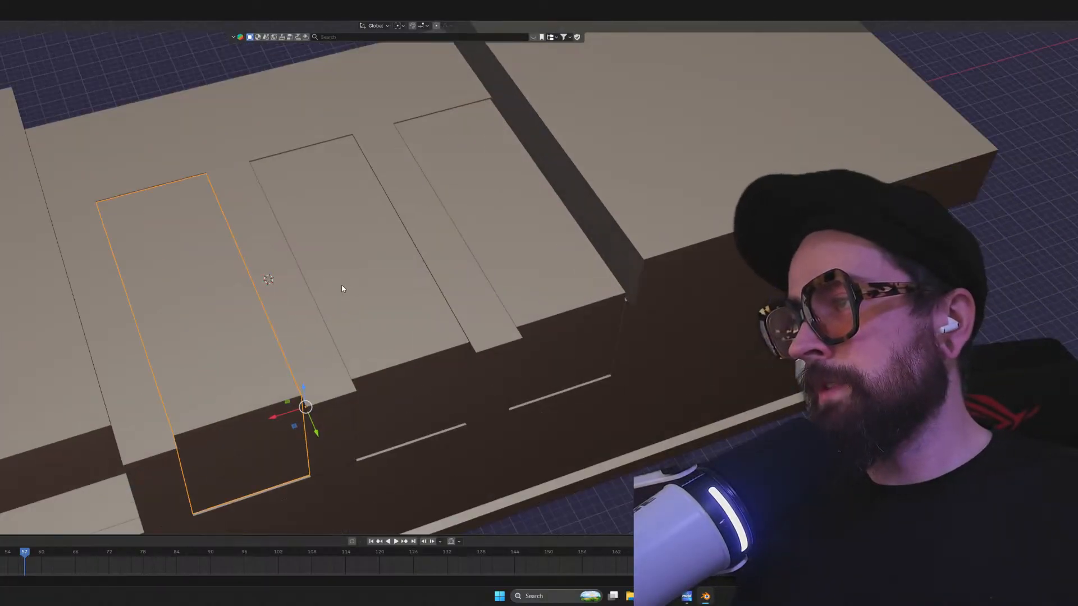
middle_click_drag(344, 284, 358, 257)
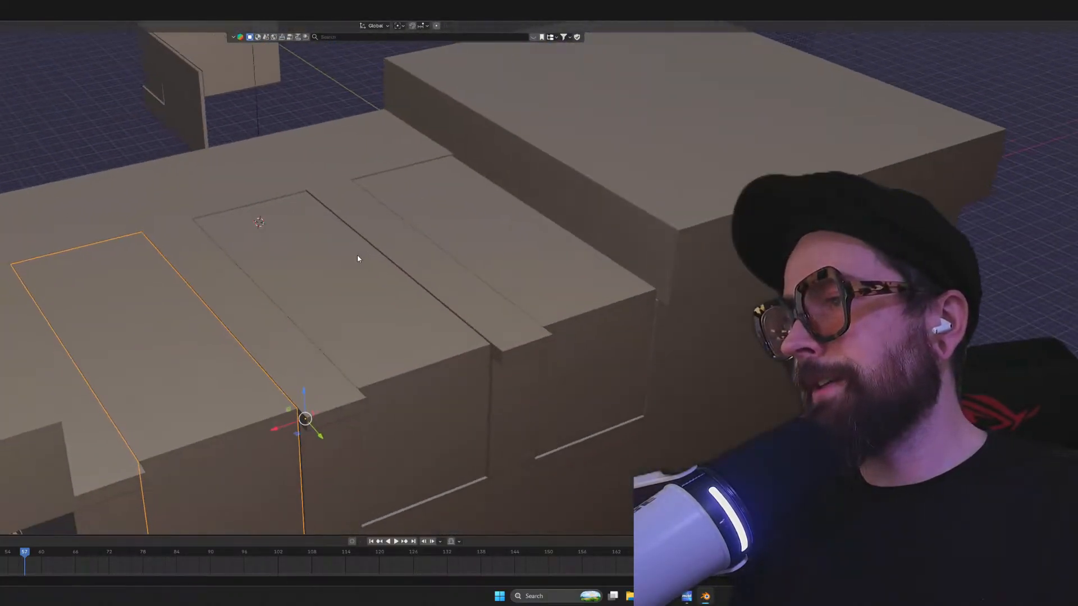
scroll(423, 350, "up", 5)
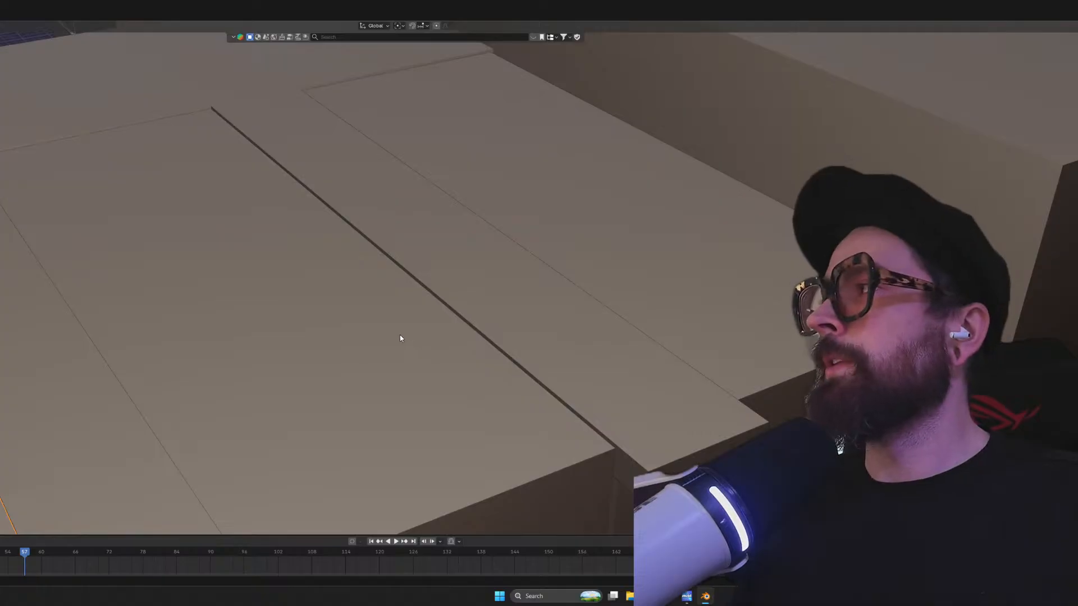
scroll(399, 334, "down", 6)
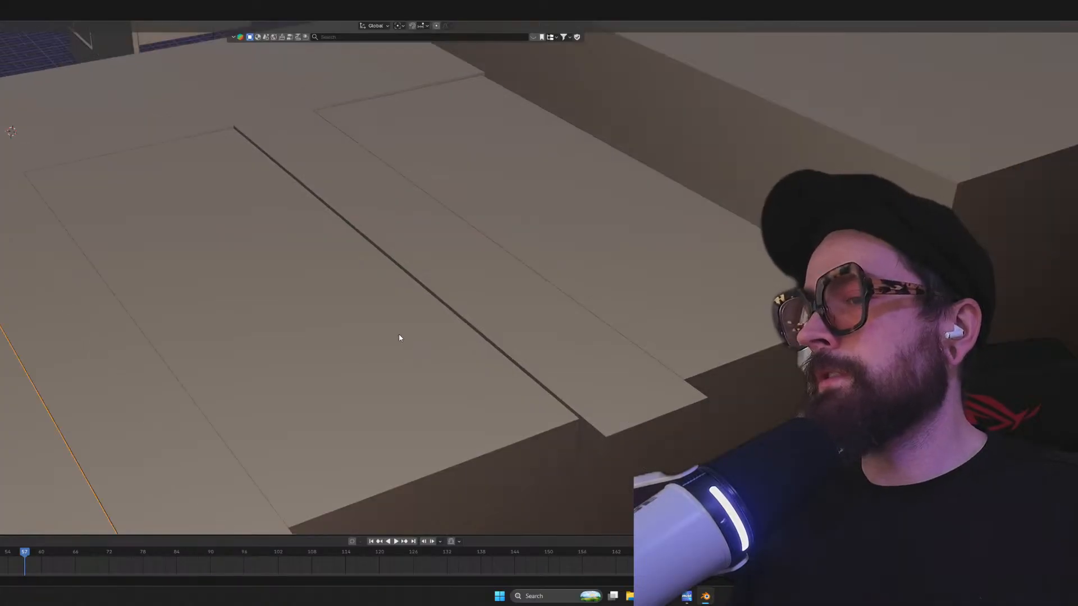
middle_click_drag(399, 335, 279, 342)
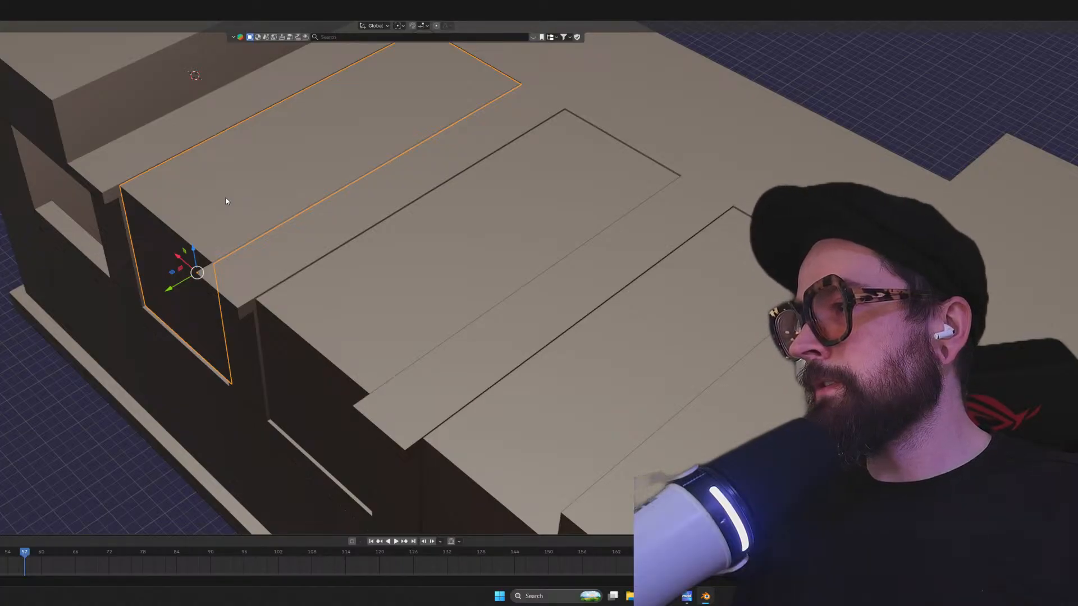
middle_click_drag(225, 202, 252, 195)
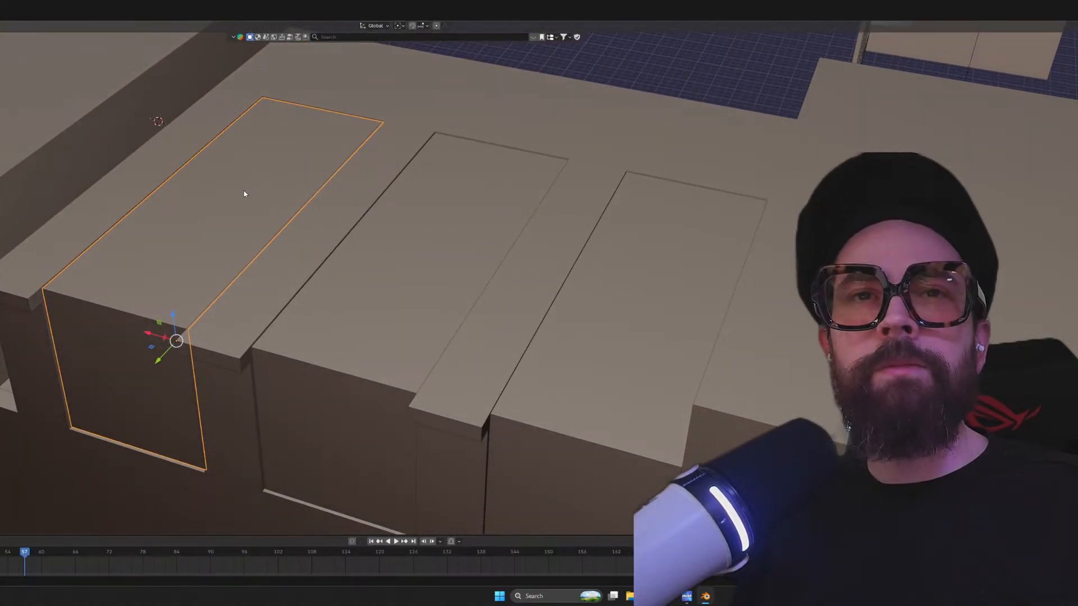
middle_click_drag(203, 231, 145, 224)
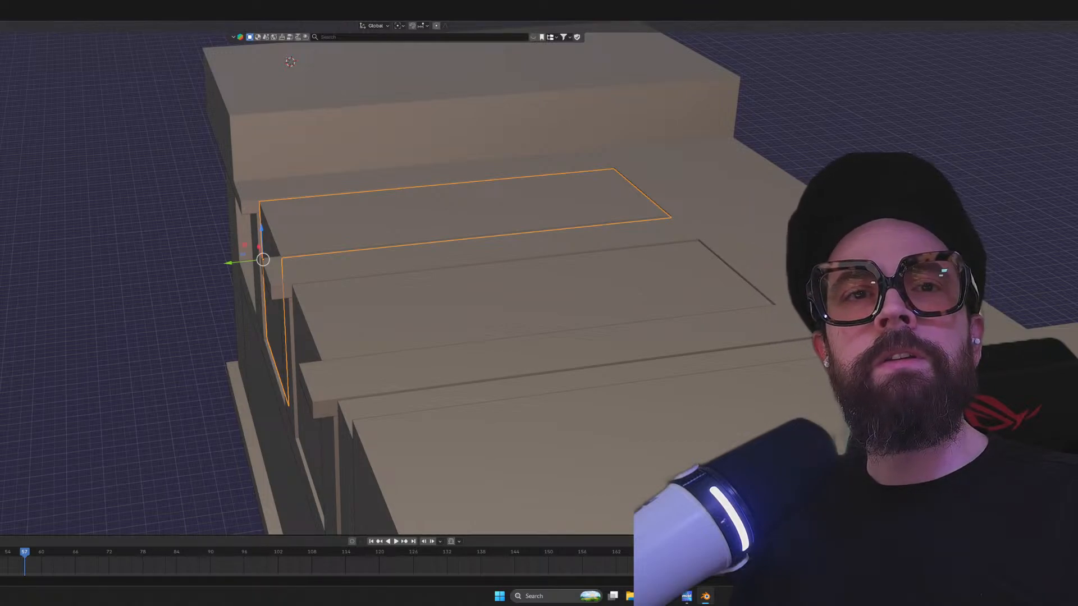
middle_click_drag(327, 191, 308, 206)
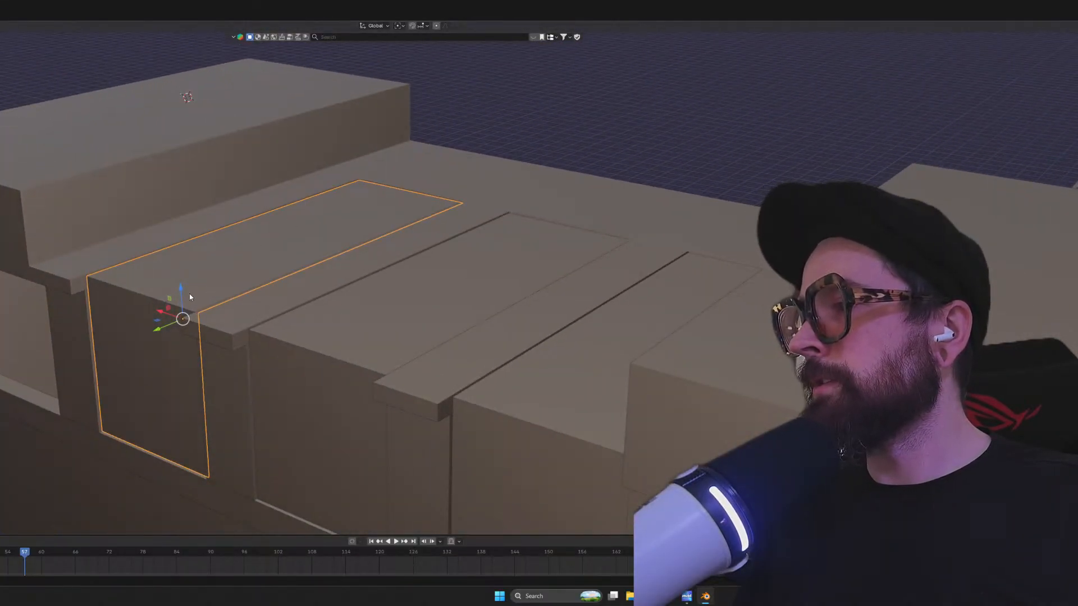
middle_click_drag(213, 288, 281, 298)
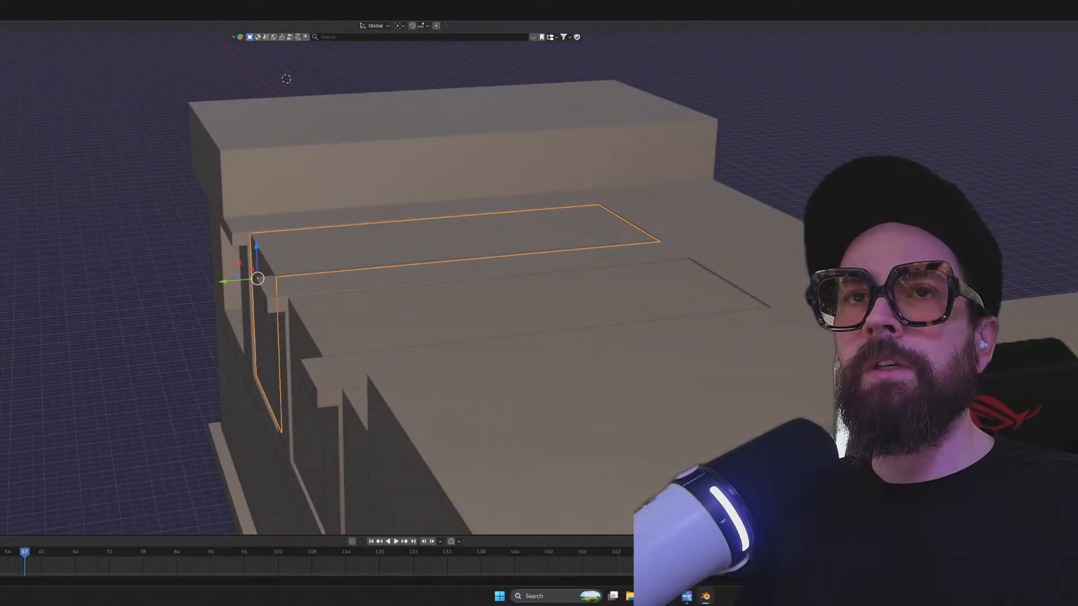
Move the selected wall and roof panel along the Y axis until its corner is clear of the building, and show it in orthographic side view
left_click_drag(220, 286, 917, 201)
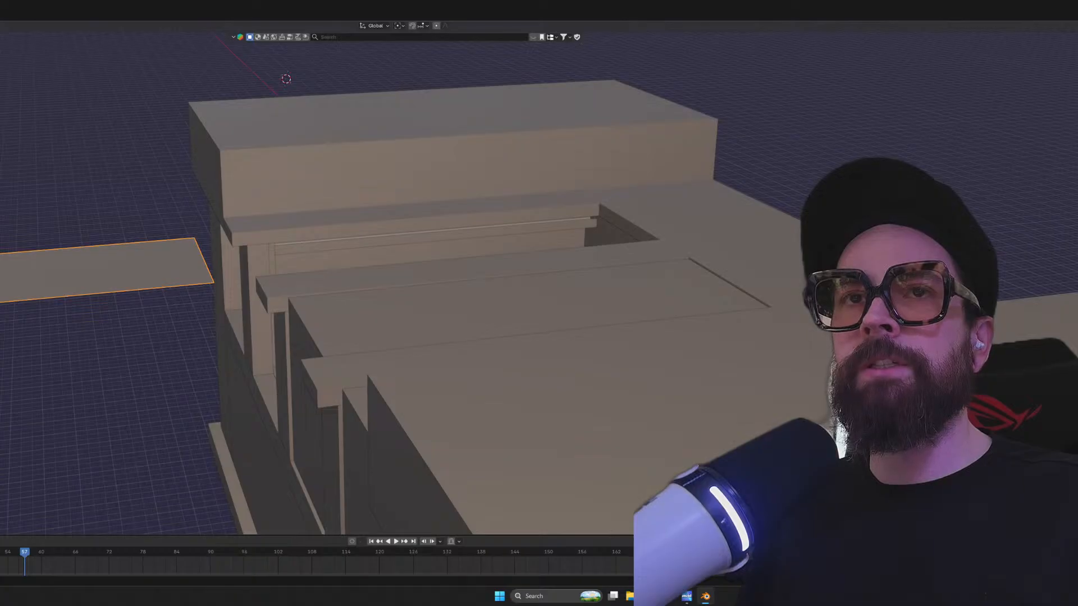
key("ctrl+KP_3")
scroll(224, 354, "up", 3)
middle_click_drag(120, 281, 865, 247, "shift")
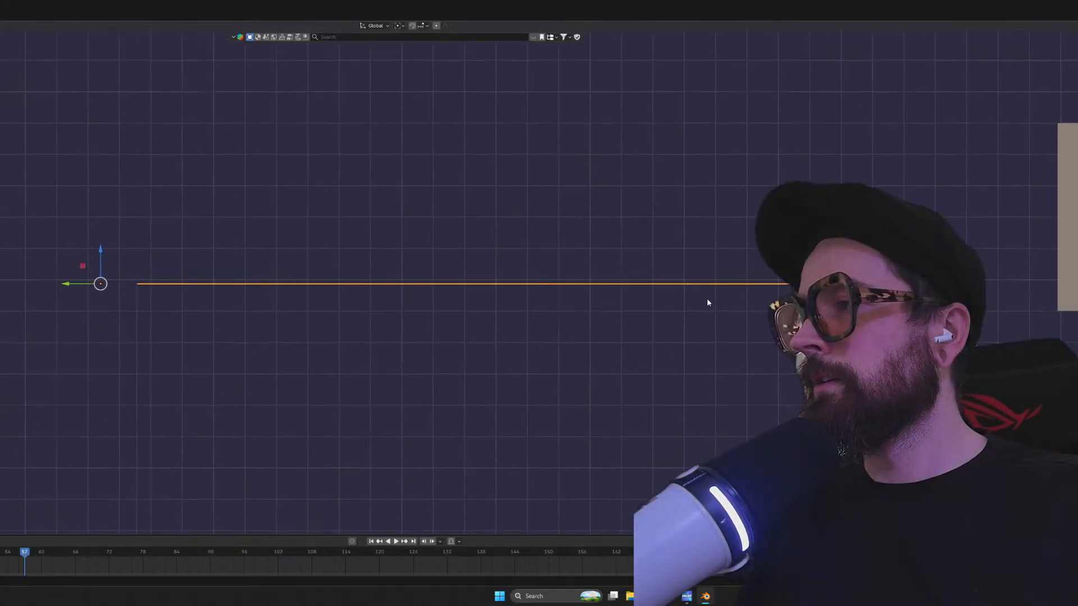
middle_click_drag(220, 315, 273, 343)
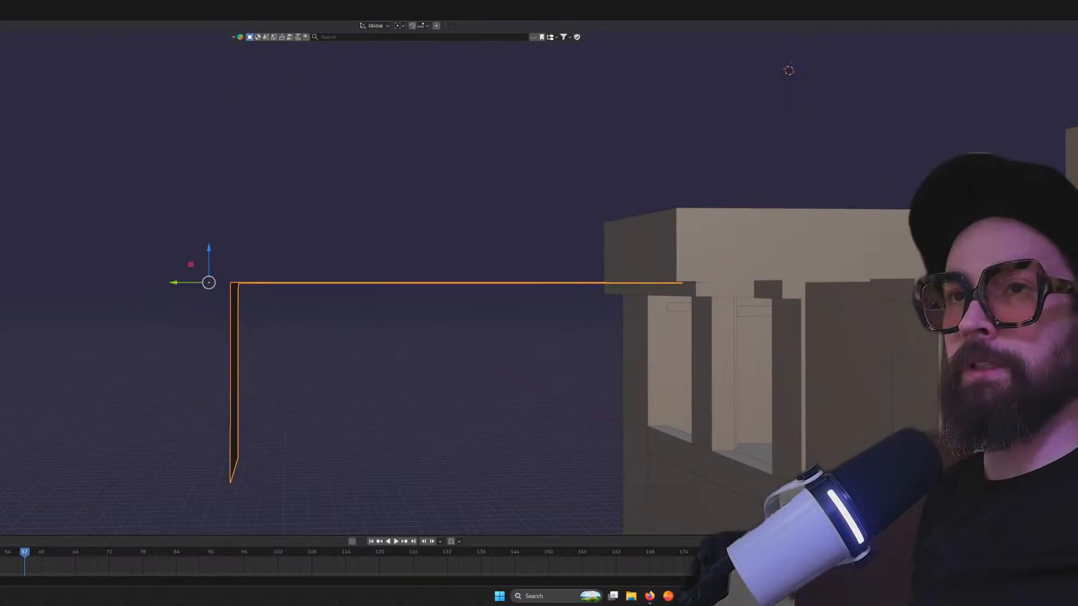
key("ctrl+KP_3")
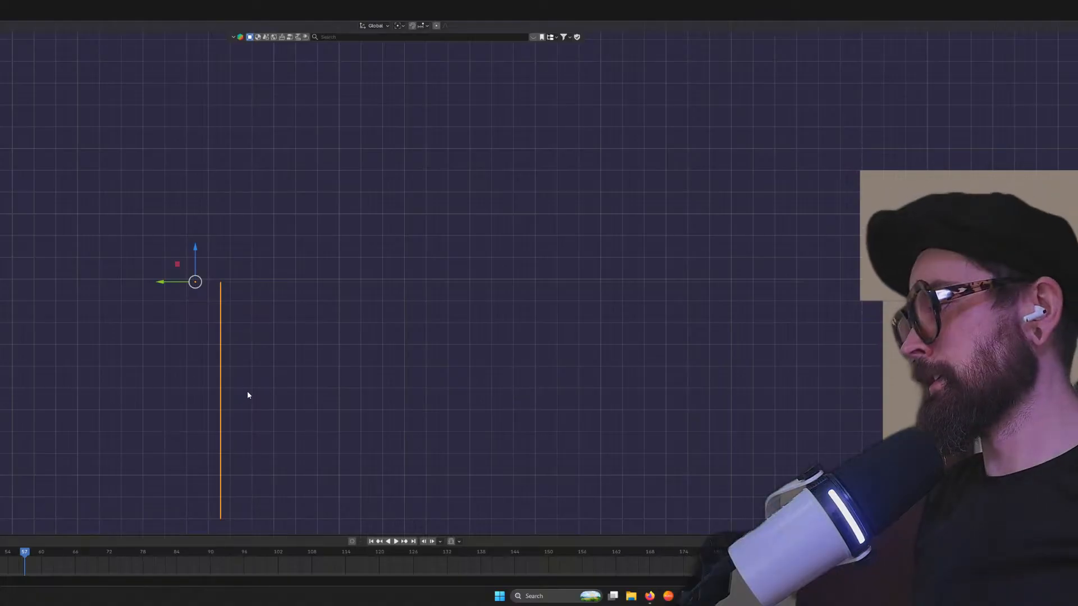
scroll(255, 373, "up", 3)
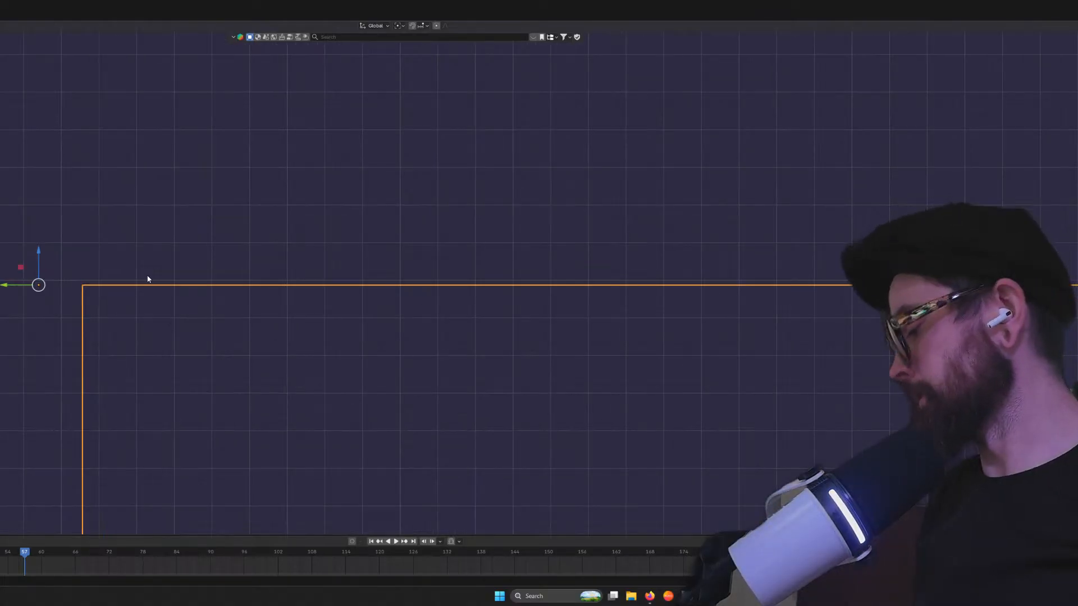
Open the panel's mesh for editing and select the upper vertices at its outer corner
key("Tab")
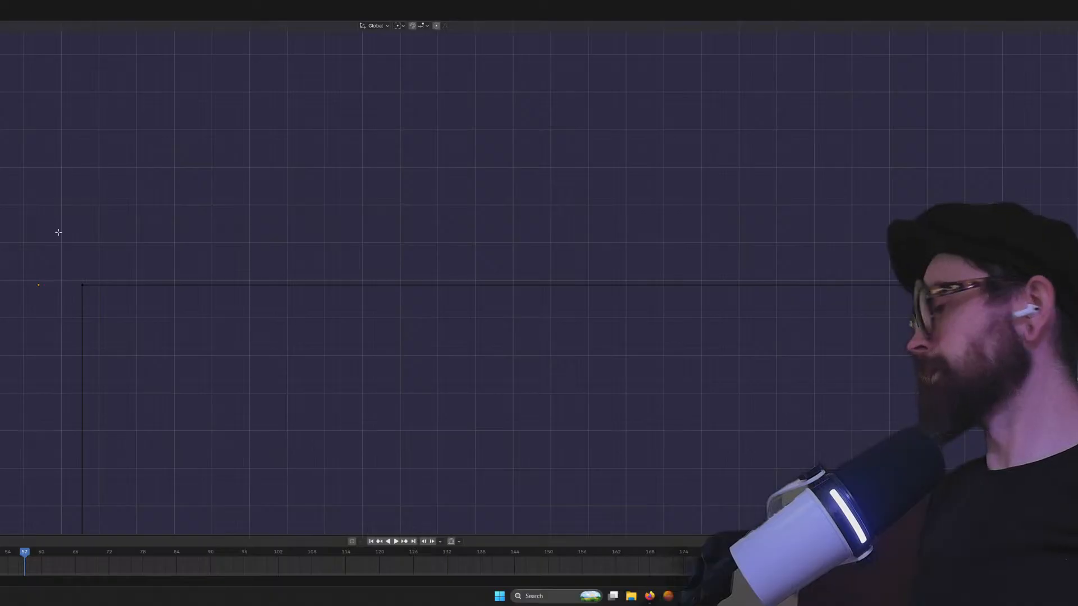
scroll(204, 328, "up", 5)
middle_click_drag(2, 307, 608, 296, "shift")
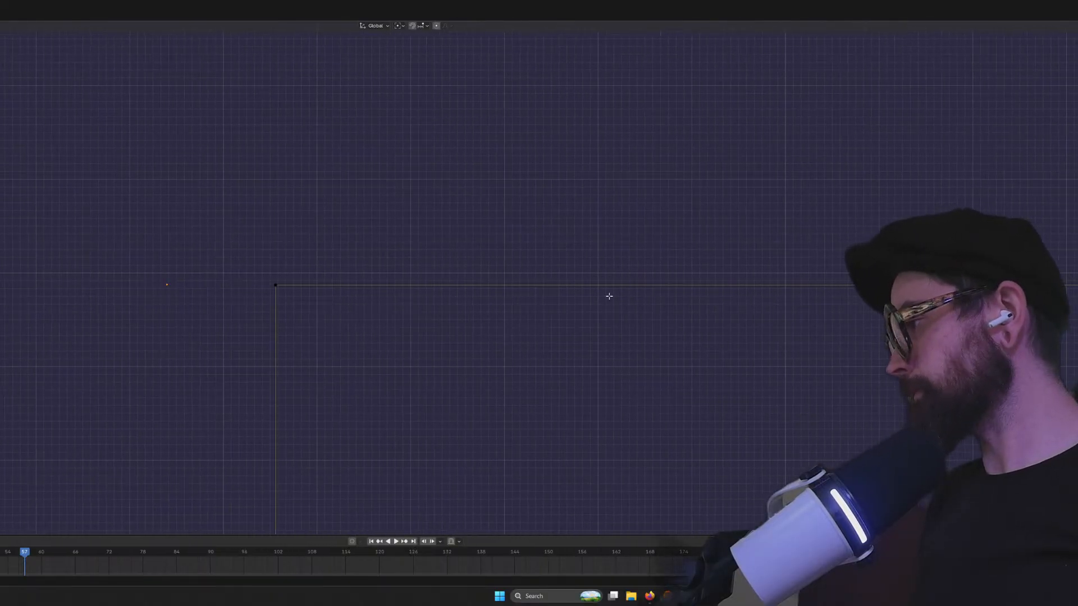
scroll(285, 301, "up", 3)
key("ctrl+r")
scroll(285, 301, "up", 9)
middle_click_drag(3, 298, 609, 275, "shift")
scroll(340, 296, "up", 5)
middle_click_drag(130, 329, 404, 280, "shift")
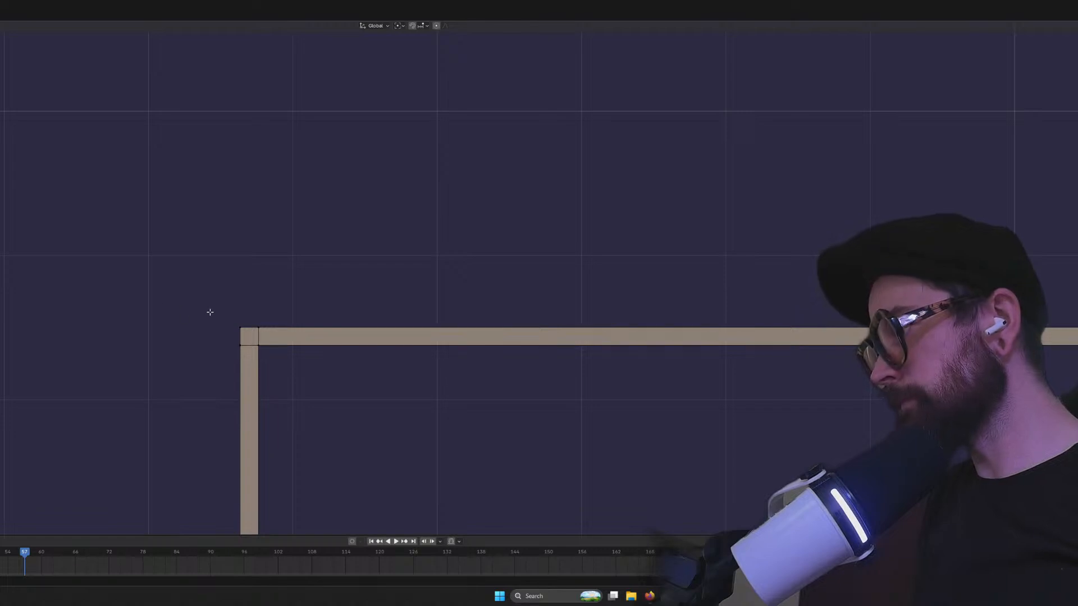
left_click_drag(235, 316, 293, 330)
Add the upper vertices at the roof section's far end to the selection, so its whole top surface is selected
scroll(409, 277, "down", 8)
scroll(782, 260, "up", 5)
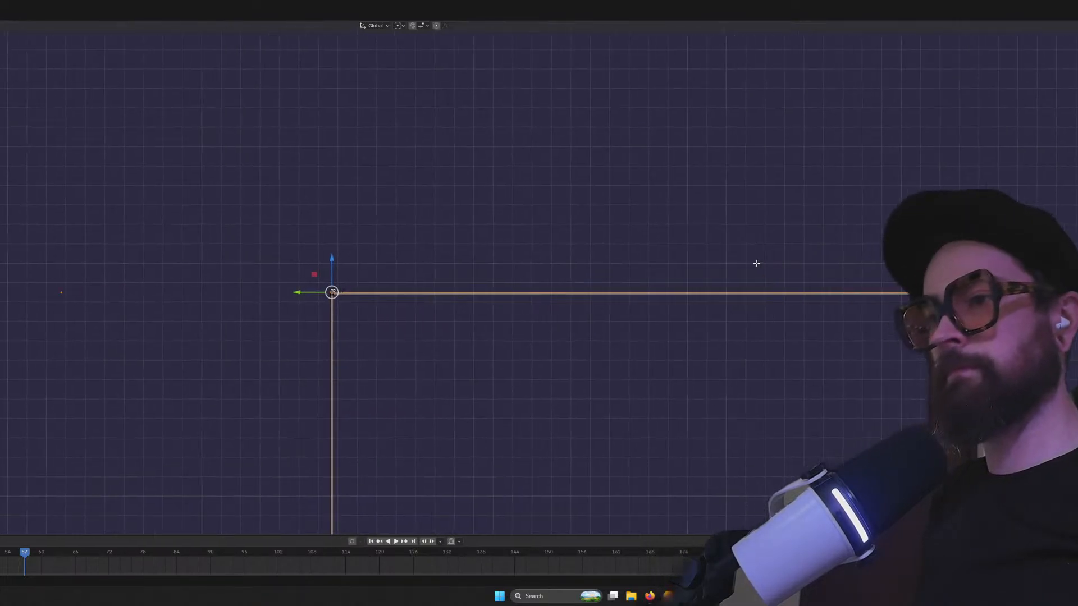
scroll(561, 287, "down", 7)
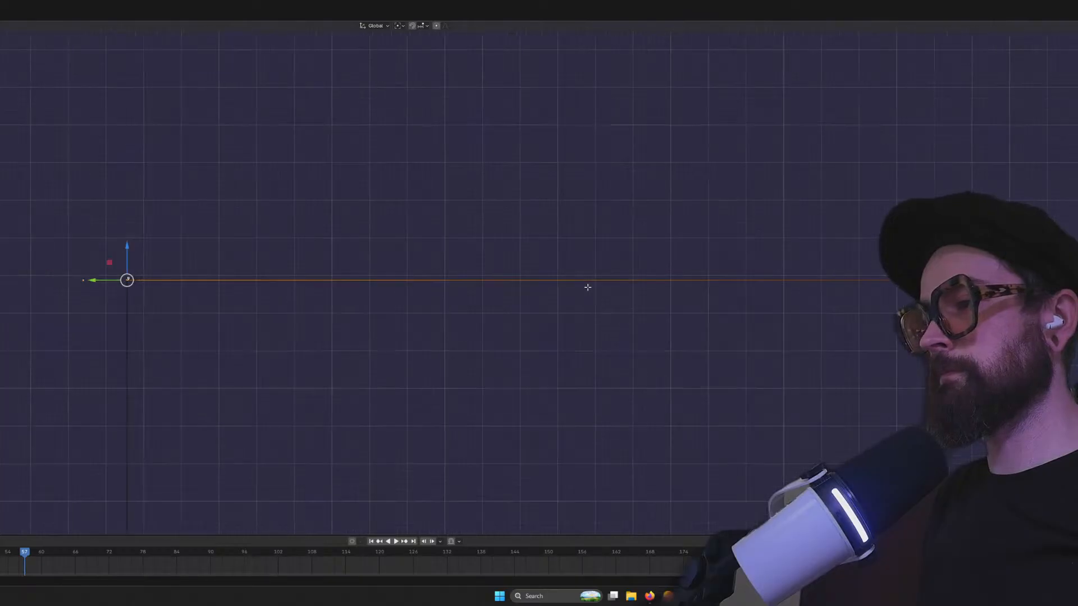
scroll(657, 289, "up", 1)
middle_click_drag(690, 267, 72, 276, "shift")
scroll(445, 286, "up", 12)
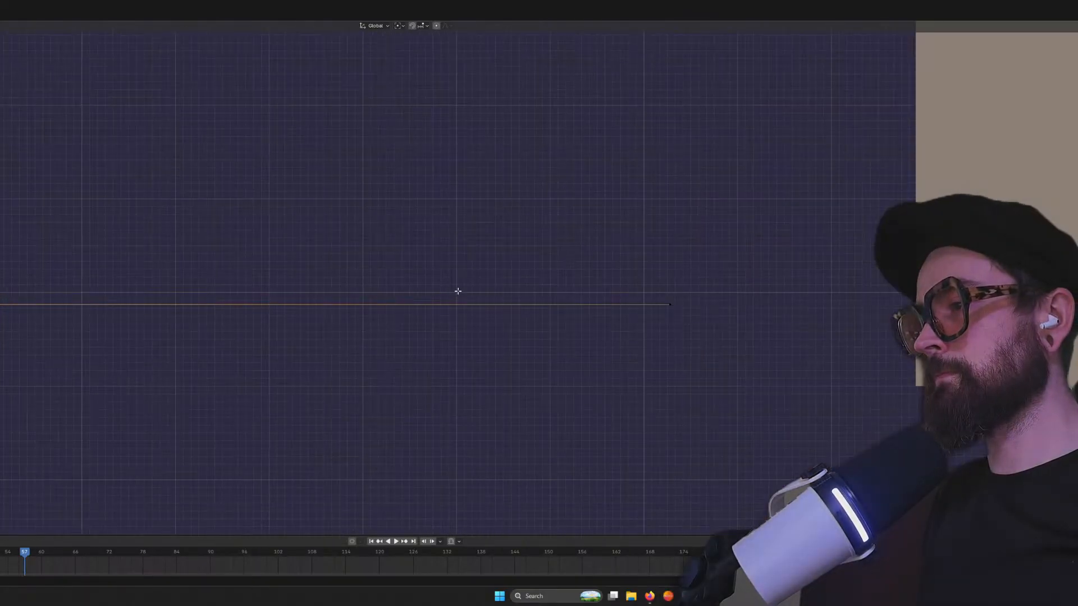
middle_click_drag(695, 284, 21, 215, "shift")
middle_click_drag(773, 351, 801, 319, "shift")
scroll(216, 347, "up", 5)
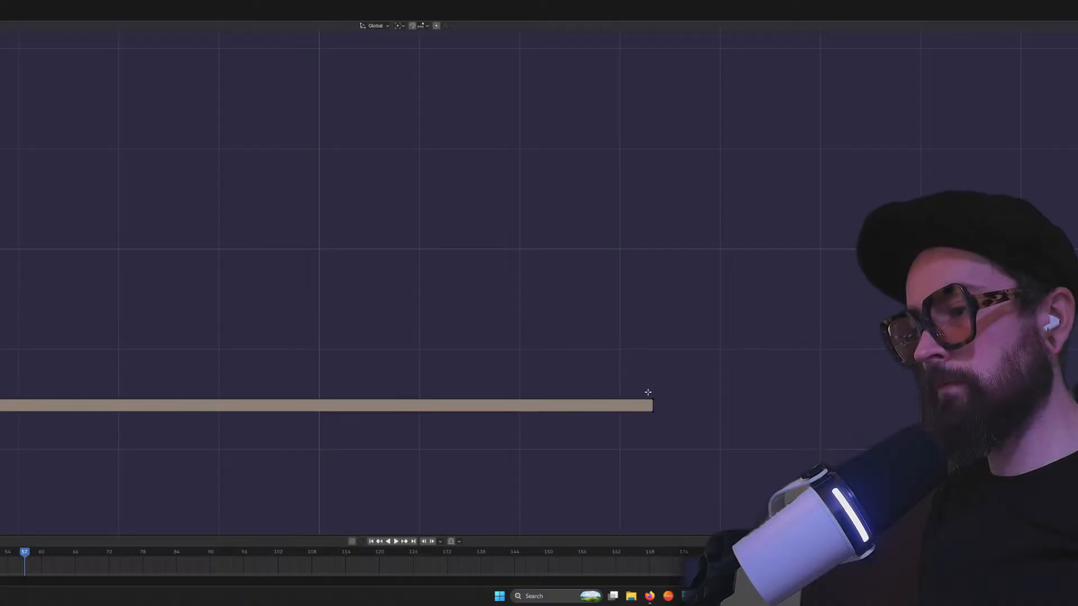
left_click_drag(671, 405, 671, 402)
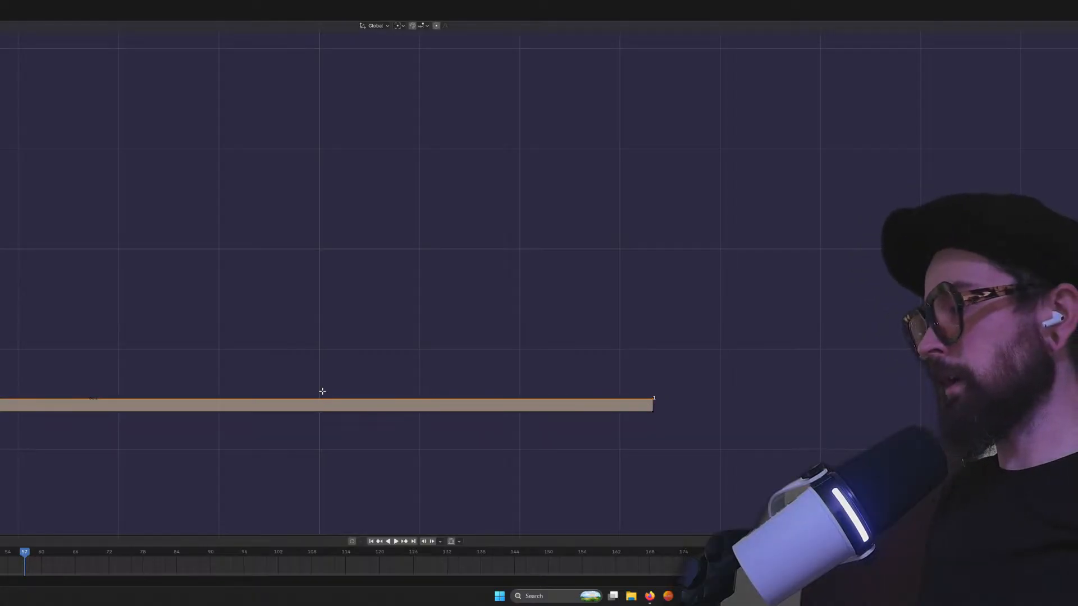
Raise the selected top surface slightly along the Z axis to thicken the roof section of the panel
scroll(322, 391, "down", 5)
scroll(360, 277, "down", 3)
scroll(359, 277, "up", 3)
middle_click_drag(359, 277, 799, 286, "shift")
scroll(80, 303, "up", 6)
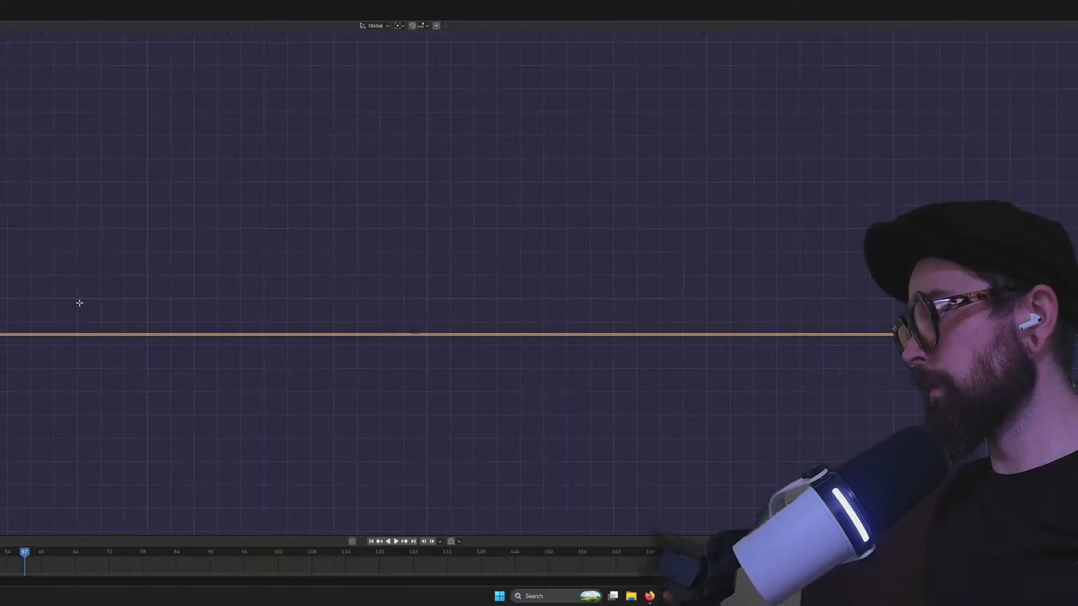
middle_click_drag(79, 303, 606, 300, "shift")
scroll(578, 343, "up", 5)
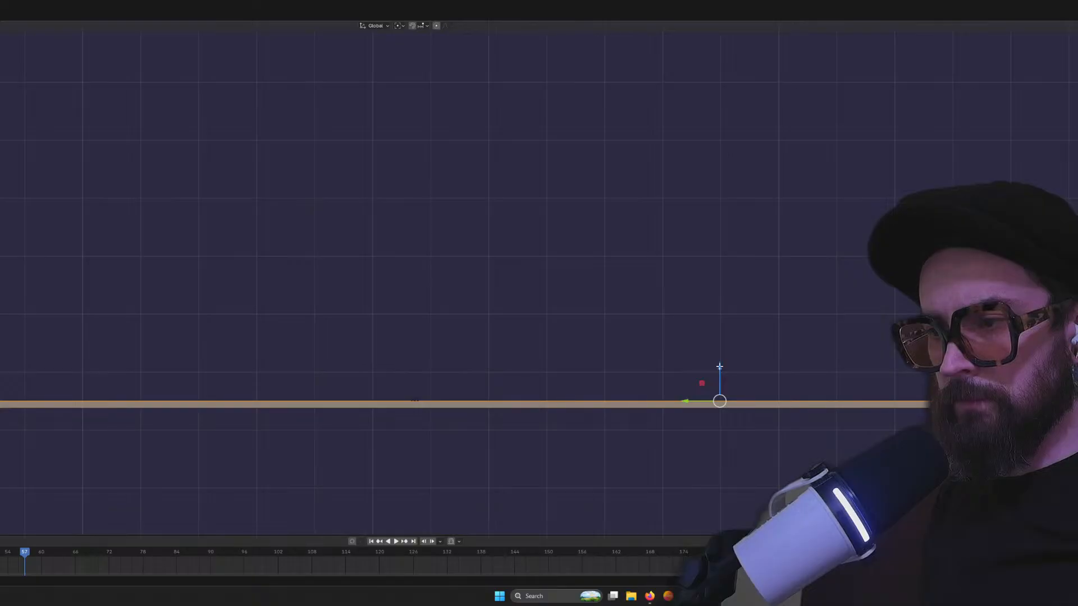
left_click_drag(719, 366, 720, 357)
scroll(373, 404, "down", 5)
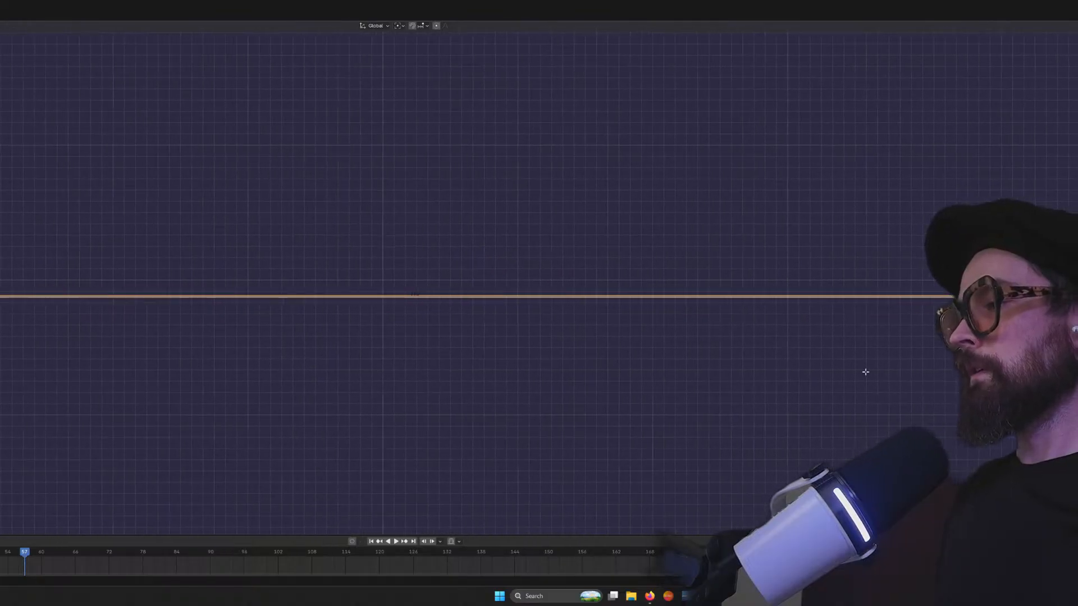
Select the short vertical edge where the roof section meets the wall's inner face to check the roof thickness
middle_click_drag(866, 372, 988, 376, "shift")
scroll(393, 292, "up", 3)
middle_click_drag(6, 363, 498, 361, "shift")
scroll(129, 368, "up", 5)
scroll(396, 365, "up", 3)
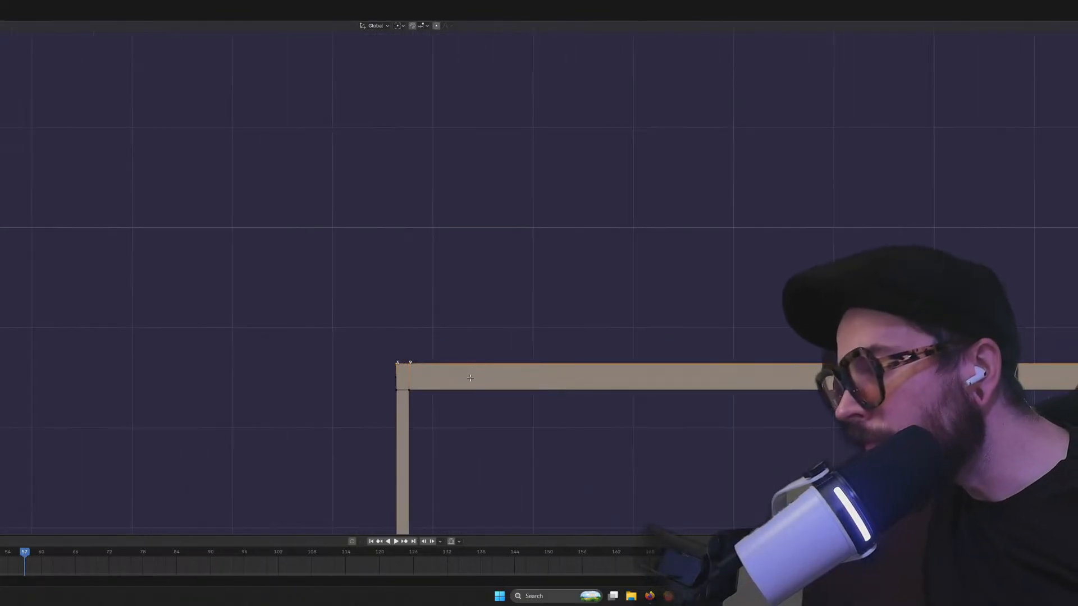
left_click(398, 387)
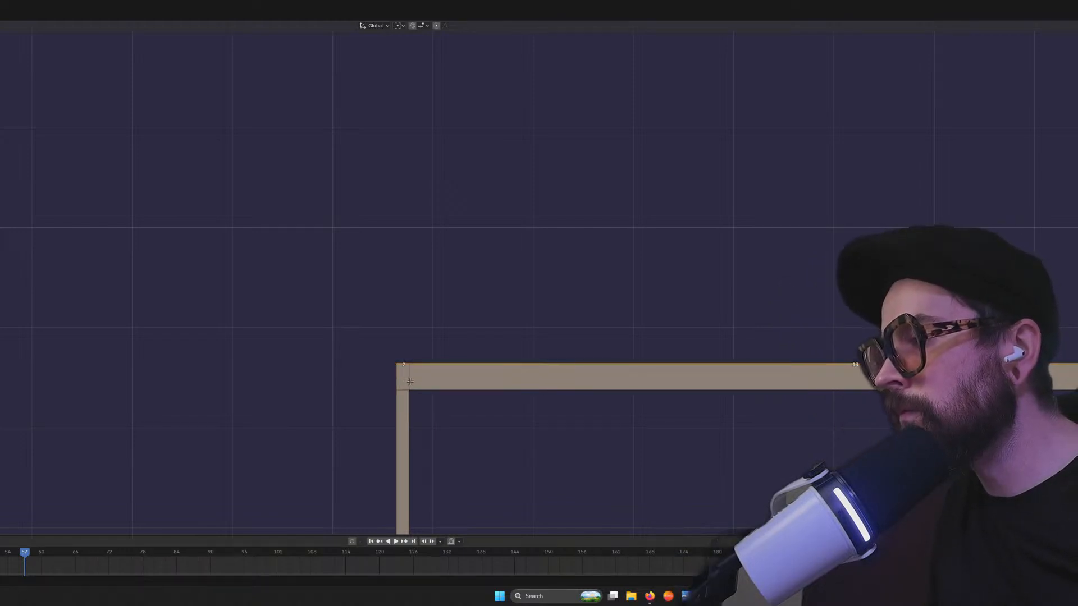
left_click(410, 379)
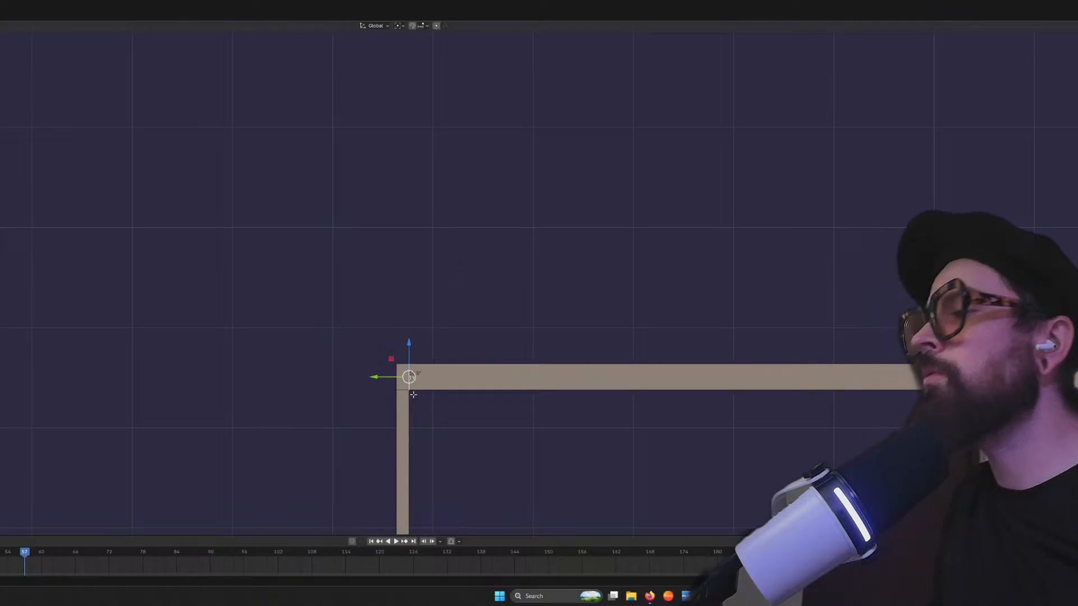
scroll(413, 394, "down", 5)
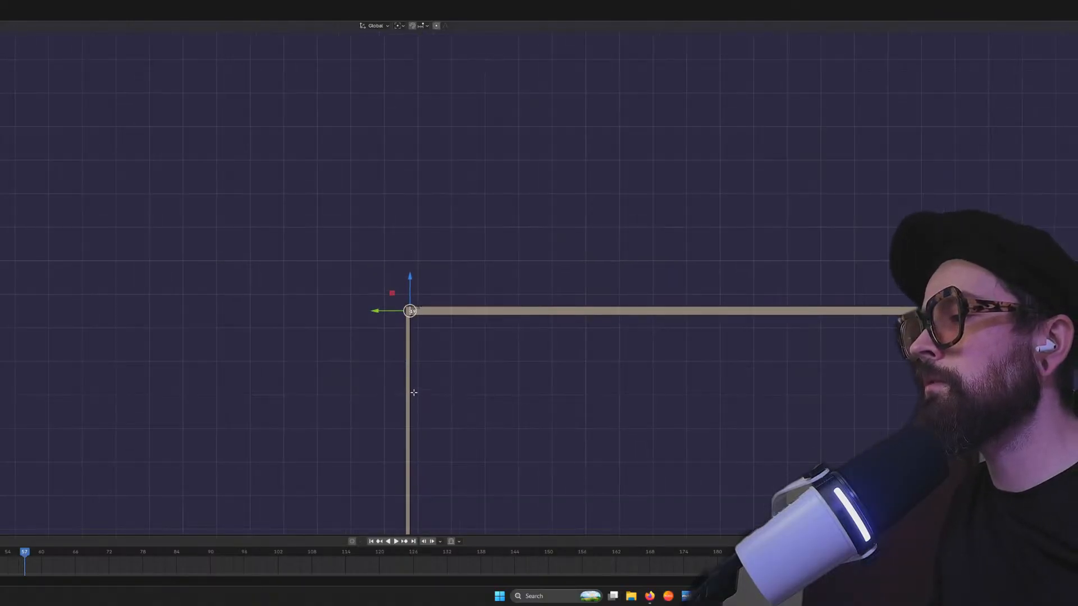
scroll(414, 393, "up", 3)
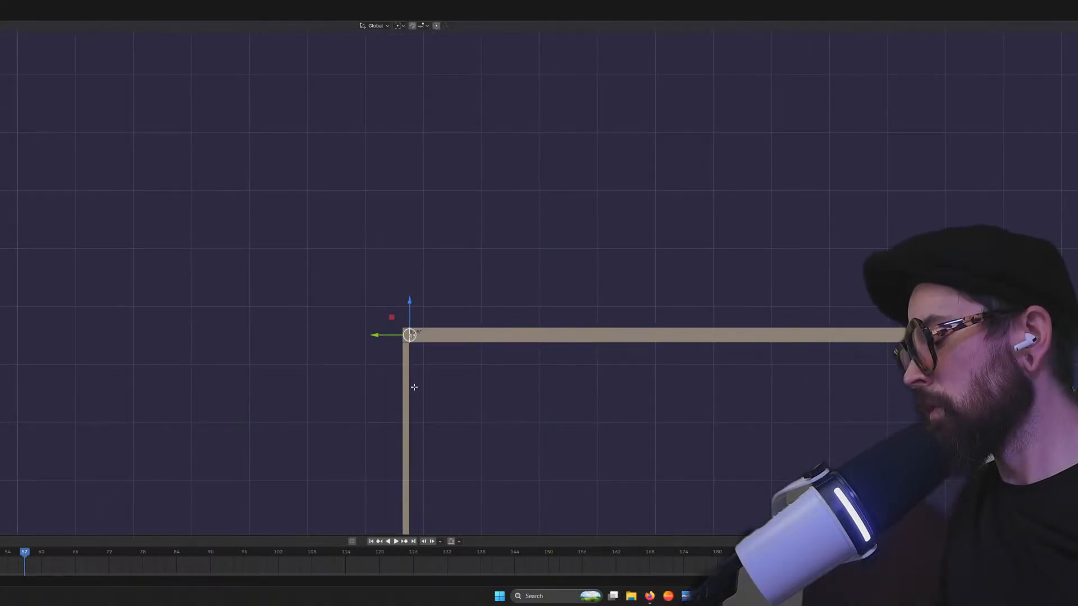
Switch to vertex selection and undo the last raise of the roof section's top surface
key("1")
middle_click_drag(1069, 150, 844, 134)
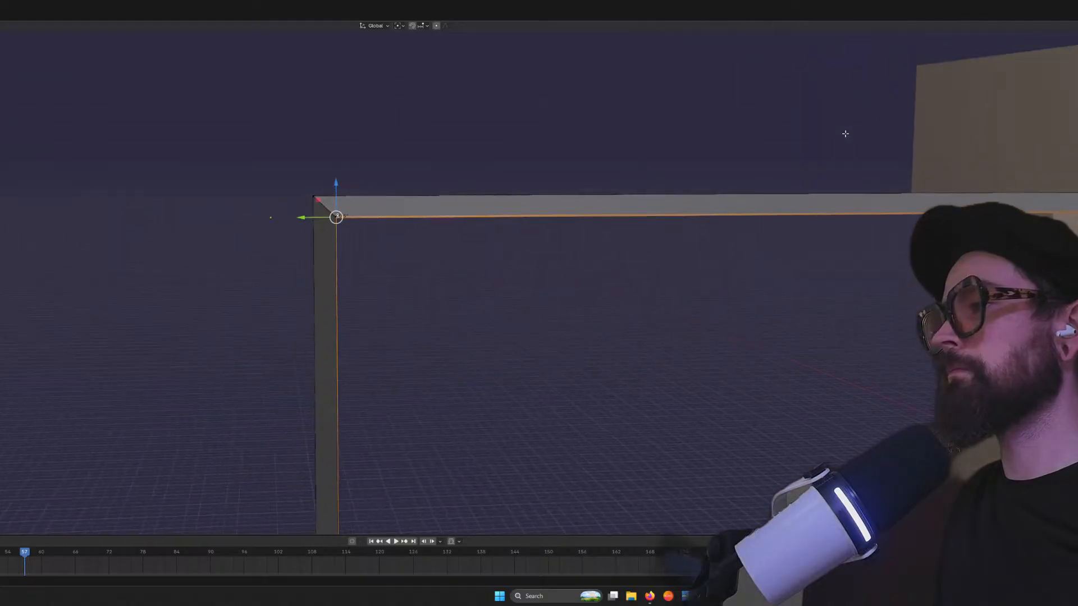
key("ctrl+KP_3")
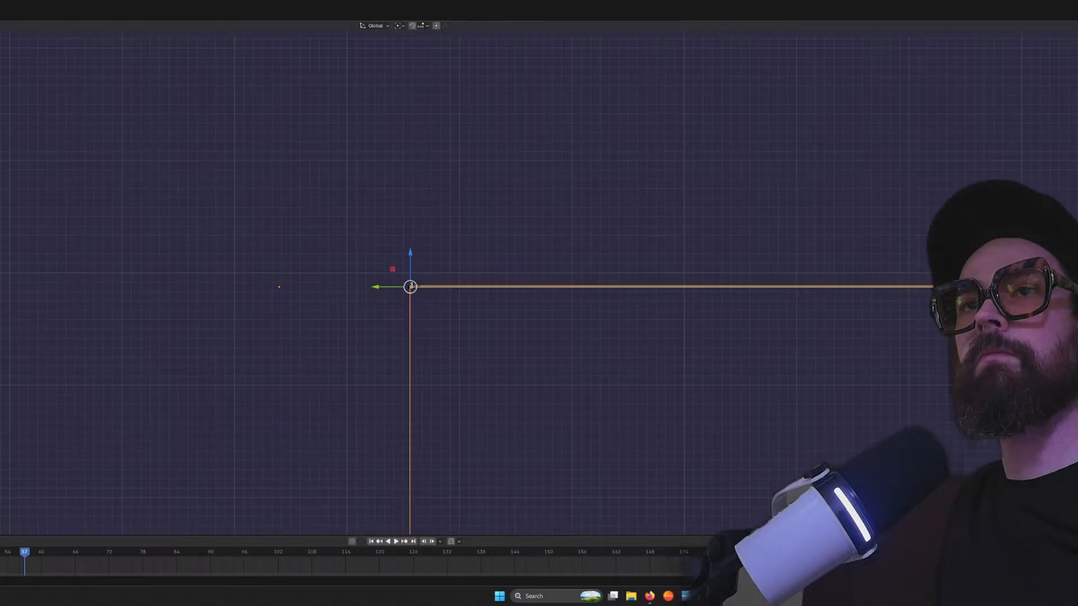
scroll(506, 326, "up", 8)
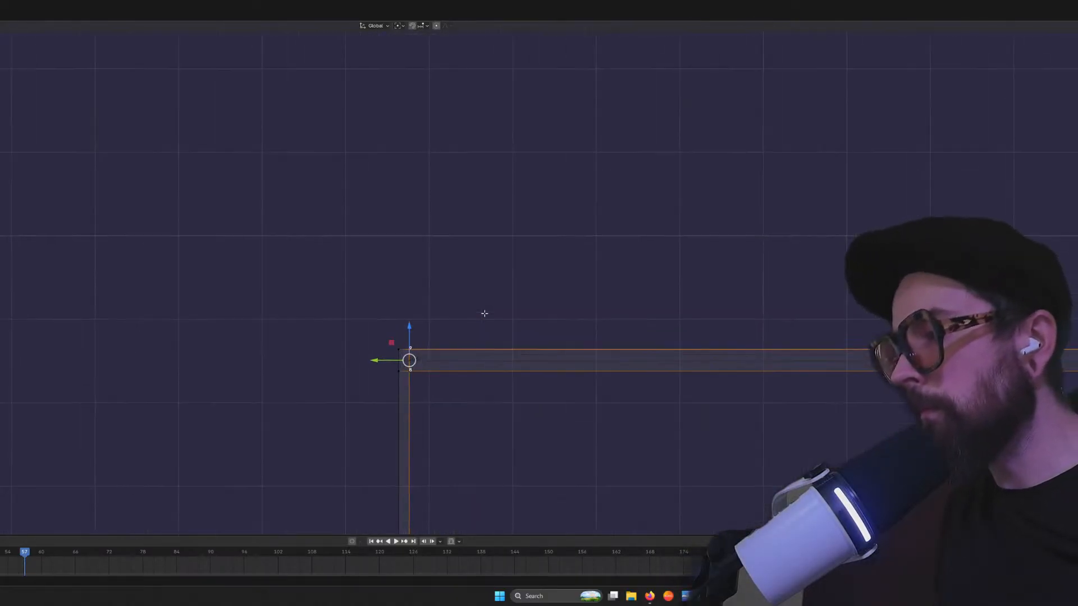
key("ctrl+z")
key("ctrl+z")
key("ctrl+z")
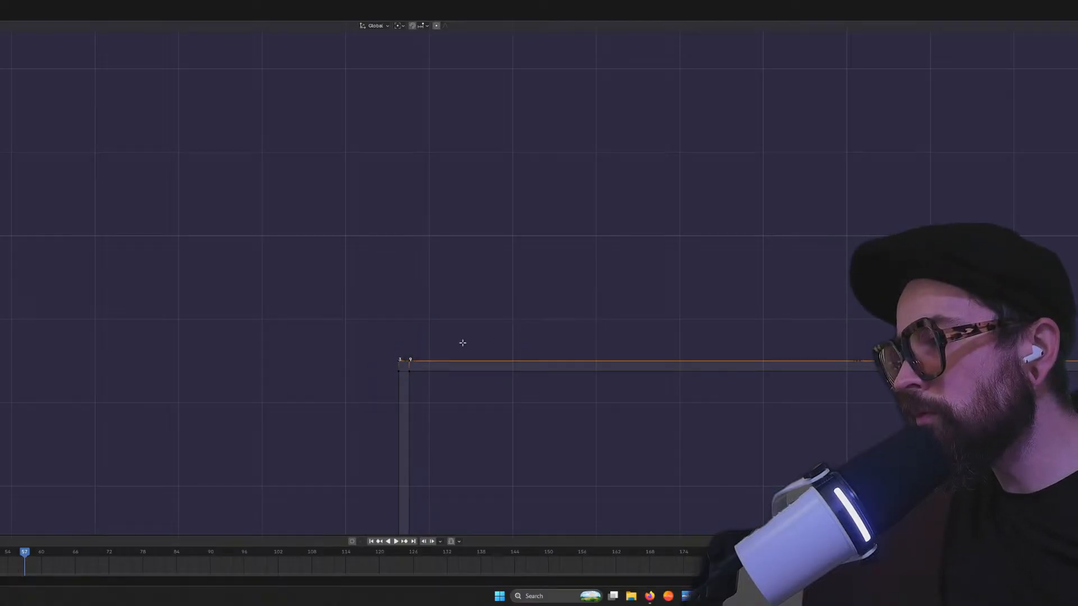
Select the upper vertices at the panel's outer corner and add those at the roof section's far end
left_click_drag(435, 363, 436, 365)
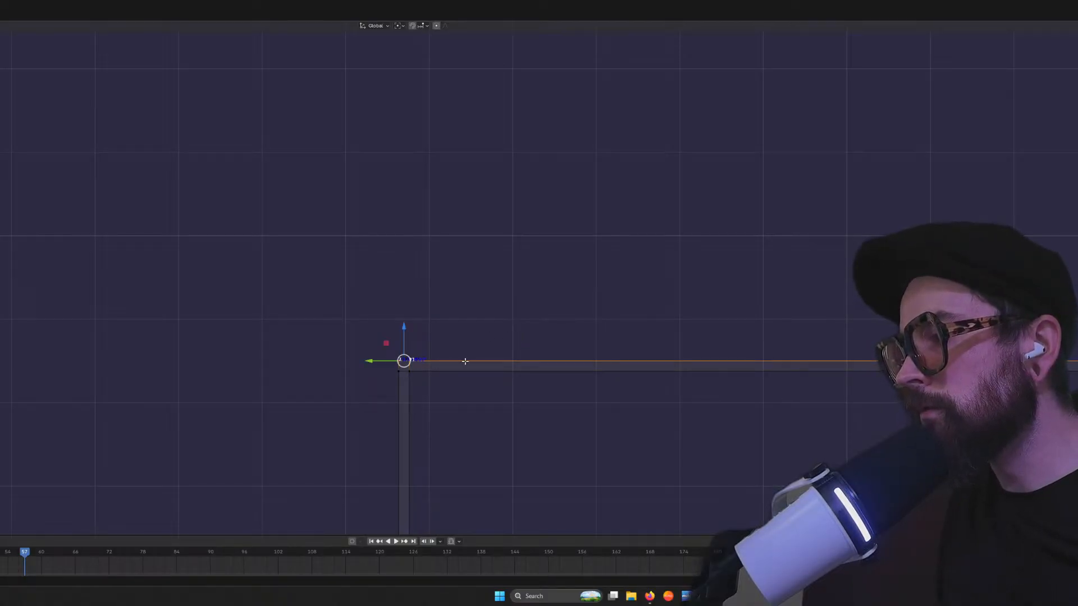
scroll(518, 317, "down", 5)
middle_click_drag(823, 283, 117, 278, "shift")
scroll(491, 275, "up", 9)
scroll(577, 248, "up", 7)
middle_click_drag(802, 221, 186, 289, "shift")
middle_click_drag(835, 279, 224, 275, "shift")
middle_click_drag(673, 280, 352, 275, "shift")
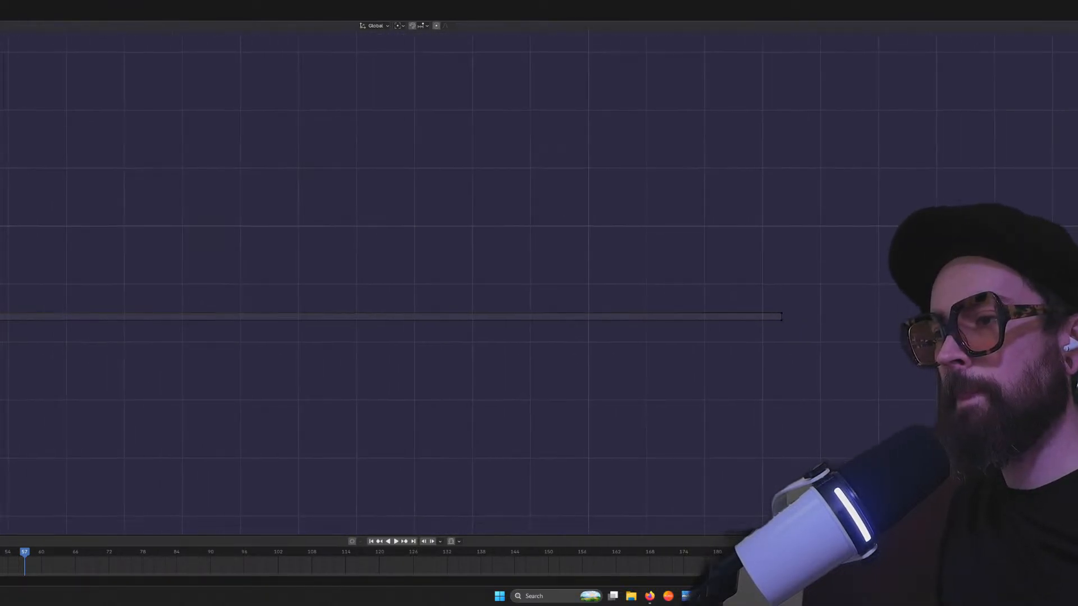
left_click_drag(760, 283, 818, 316)
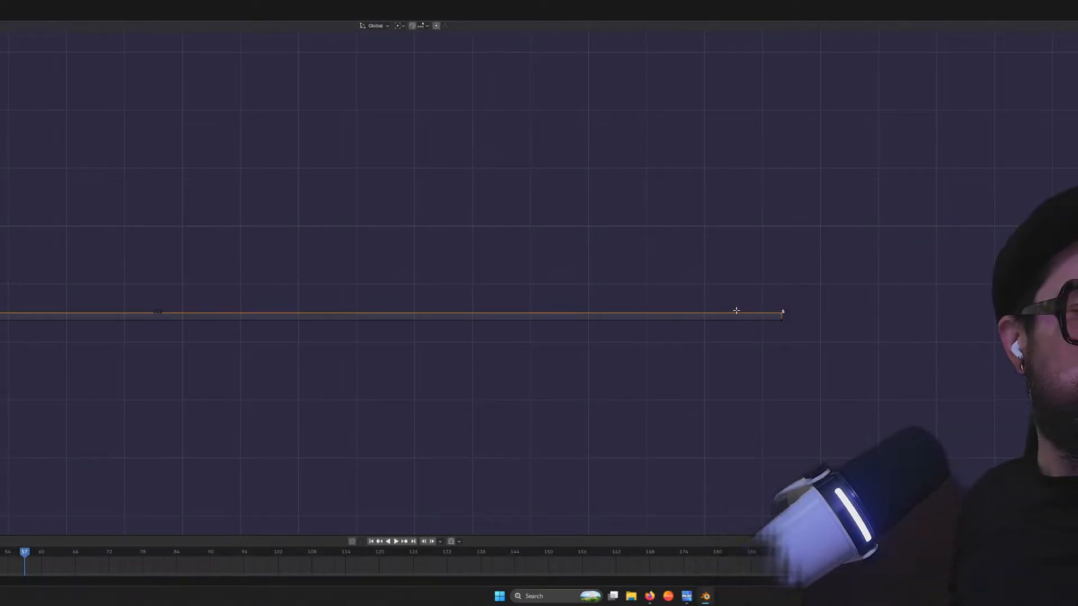
key("space")
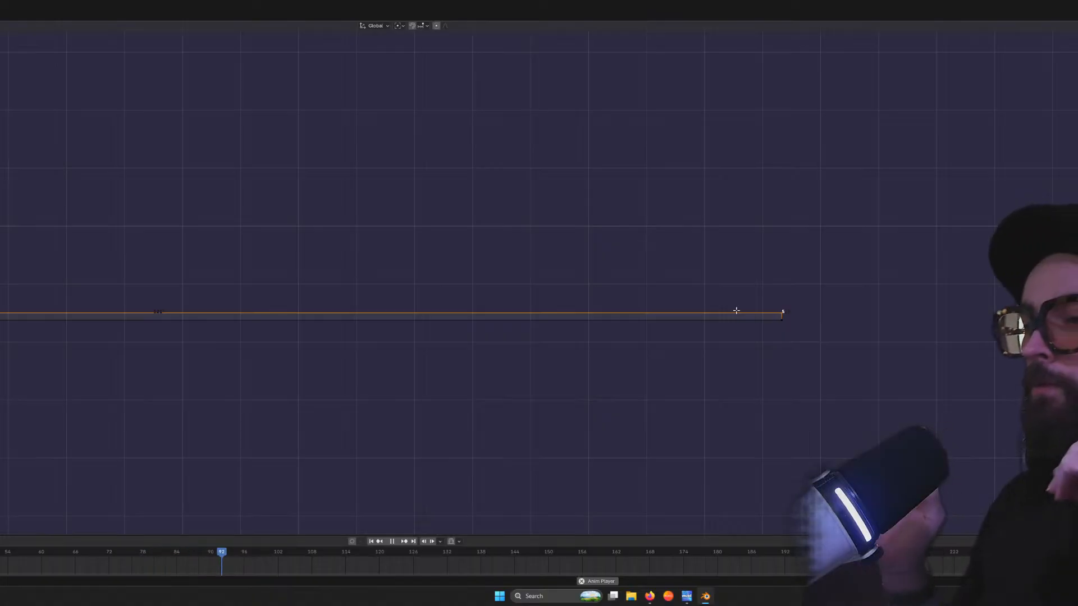
left_click(489, 436)
key("space")
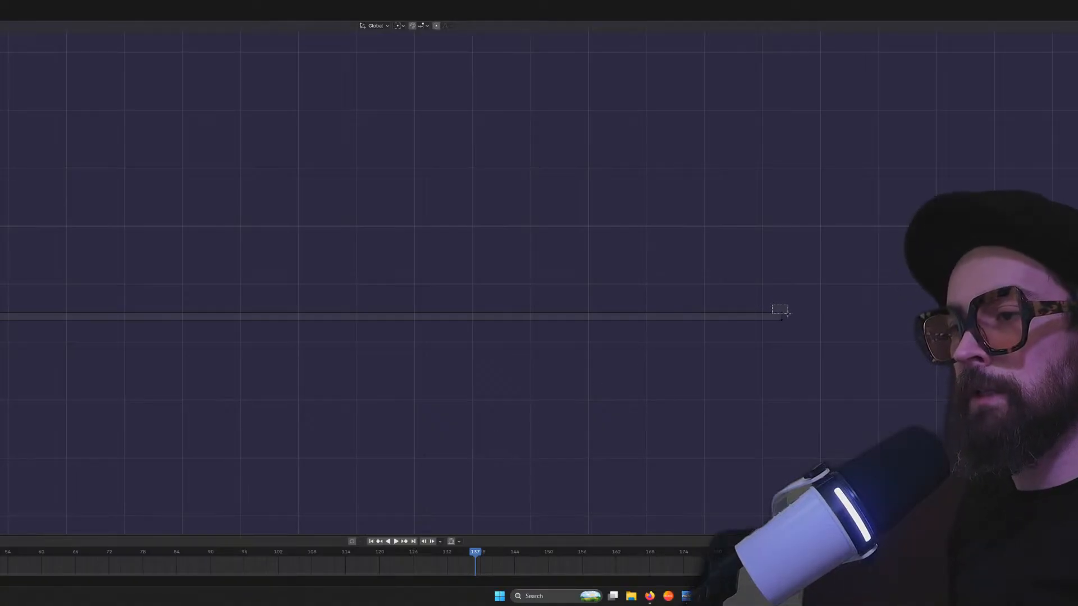
Reselect the roof section's whole top surface, starting with its far-end upper vertices and adding those at the outer corner
left_click_drag(793, 317, 792, 317)
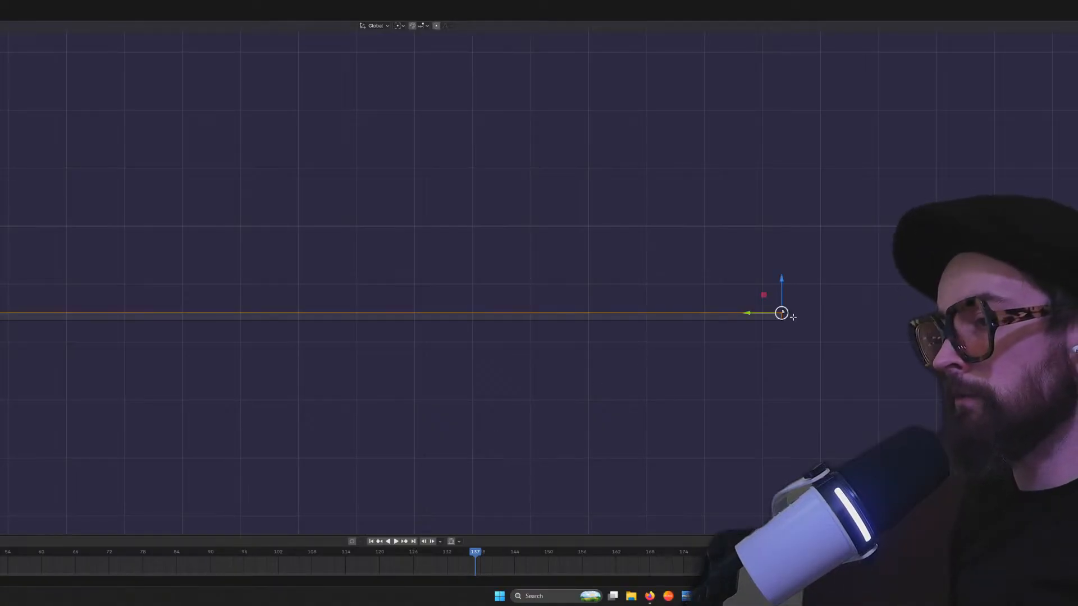
scroll(489, 351, "down", 8)
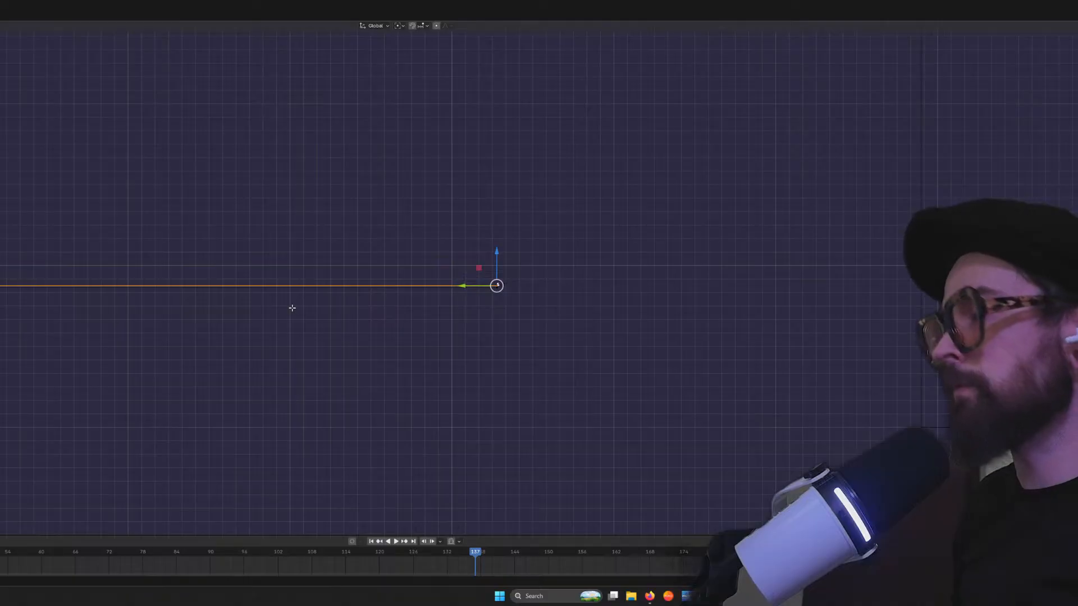
mouse_move(194, 307)
middle_mouse_down("shift")
mouse_move(819, 308)
mouse_move(372, 312)
mouse_move(400, 312)
middle_mouse_up("shift")
middle_click_drag(55, 306, 563, 327, "shift")
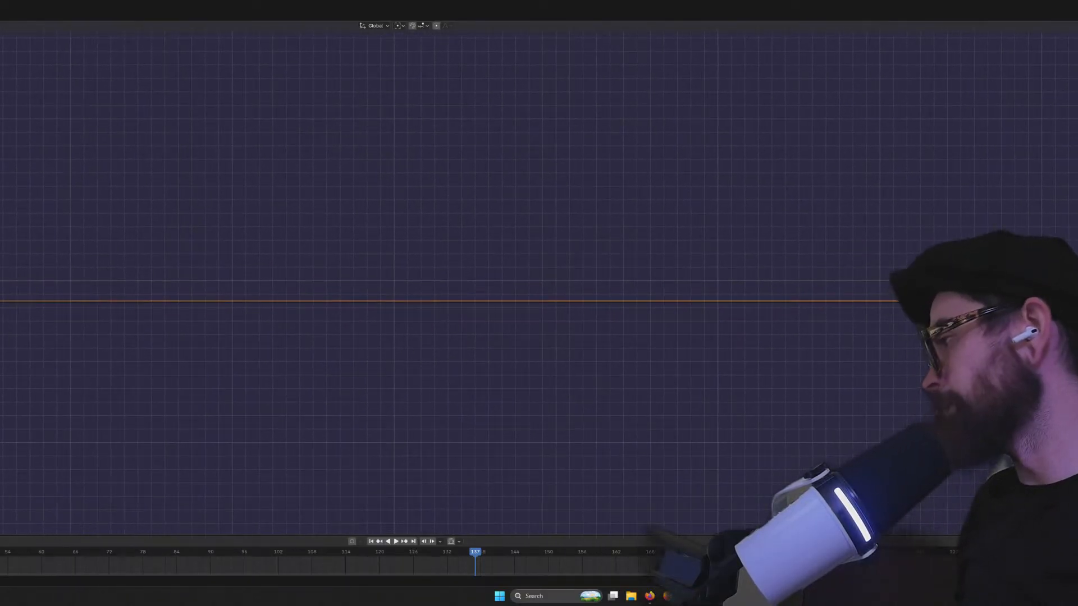
scroll(426, 282, "down", 12)
middle_click_drag(1, 300, 263, 311, "shift")
scroll(264, 311, "up", 8)
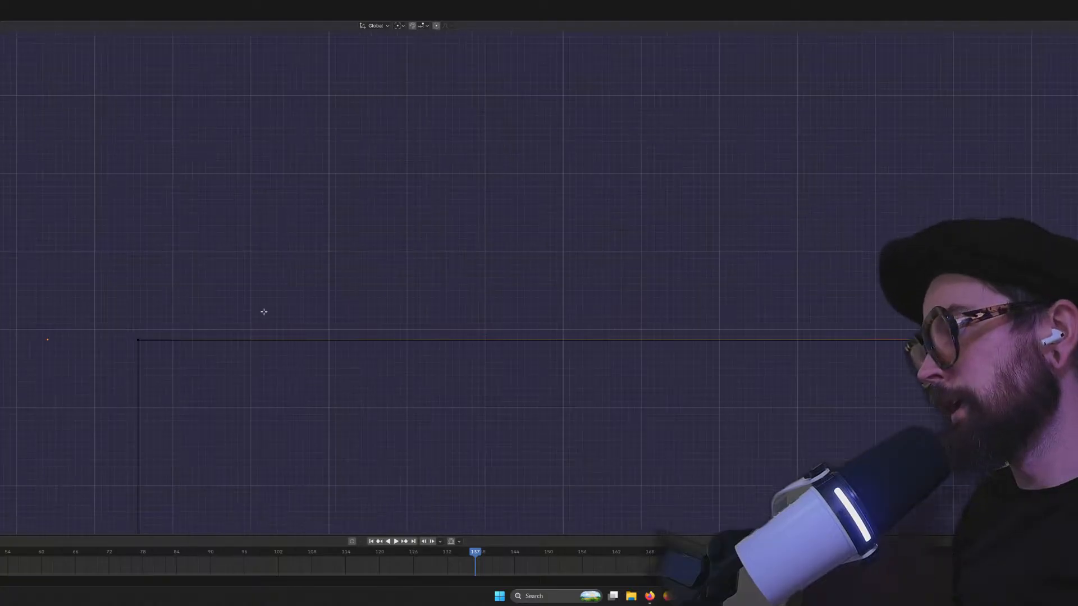
scroll(264, 312, "up", 7)
middle_click_drag(117, 369, 963, 235, "shift")
scroll(318, 356, "up", 2)
middle_click_drag(215, 399, 559, 181, "shift")
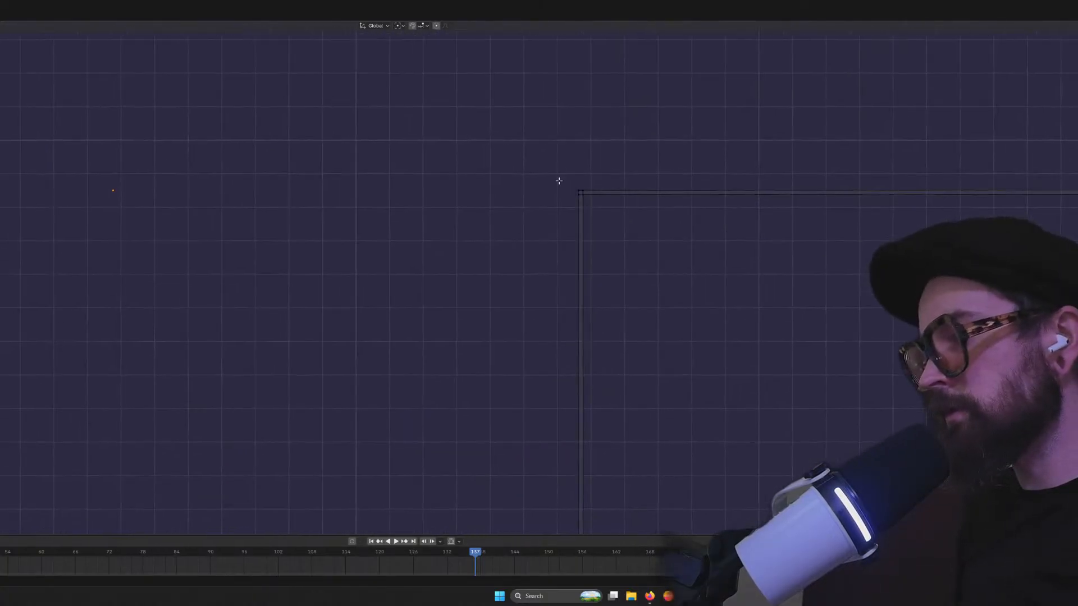
scroll(559, 181, "up", 5)
middle_click_drag(652, 150, 168, 334, "shift")
scroll(167, 334, "up", 2)
middle_click_drag(328, 223, 504, 265, "shift")
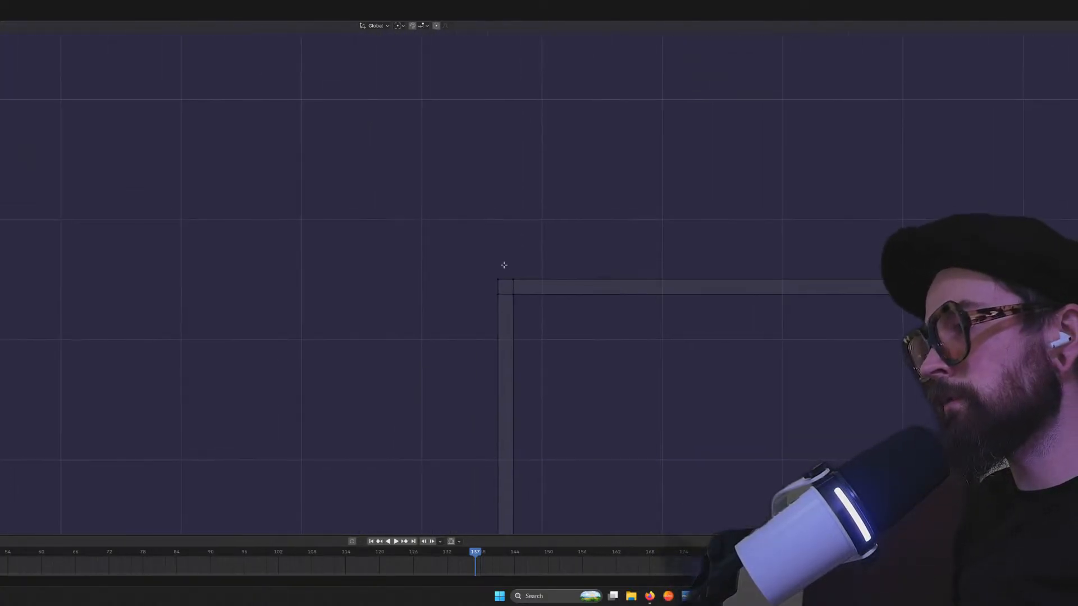
left_click_drag(533, 285, 532, 285)
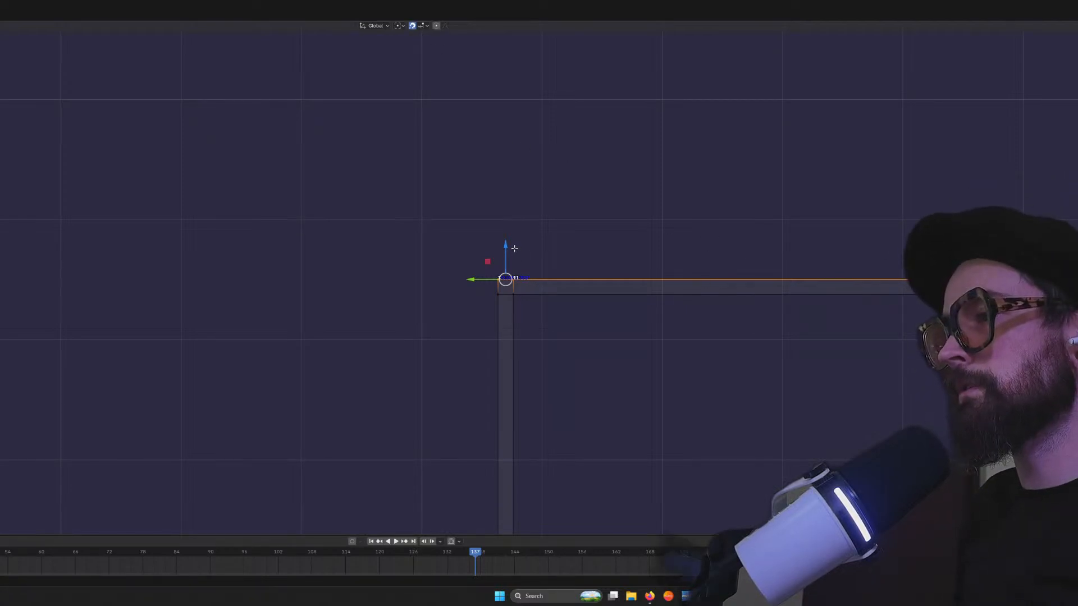
Try to move the selected top surface along the Z axis with snapping turned on
left_click_drag(505, 246, 506, 243)
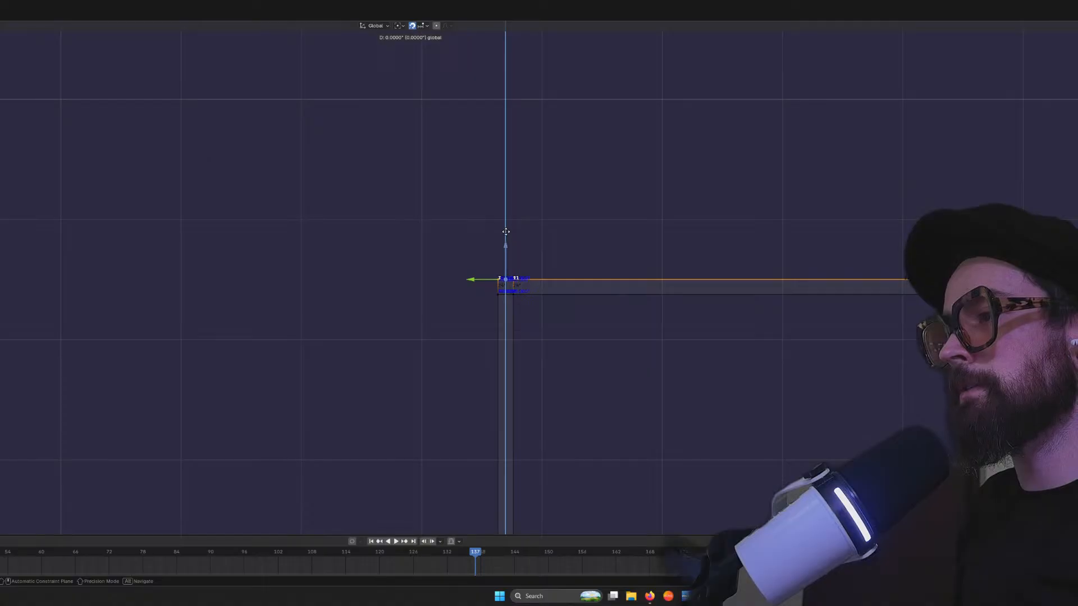
left_click_drag(506, 204, 508, 278)
left_click_drag(505, 355, 503, 397)
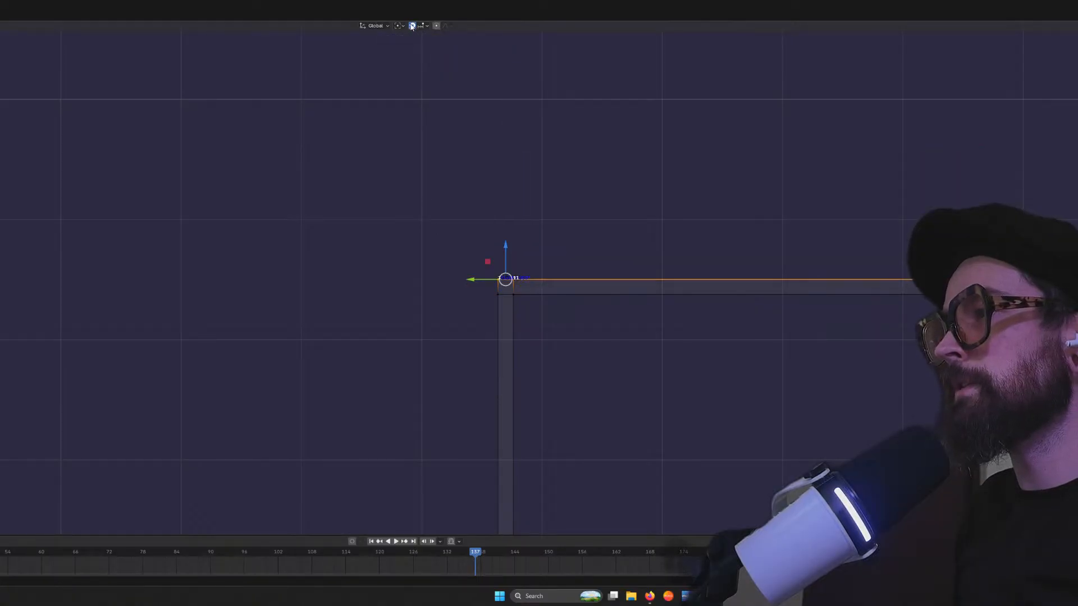
Raise the selected top surface about 0.11 inches along the Z axis with snapping off, and undo the move
left_click_drag(505, 247, 507, 234)
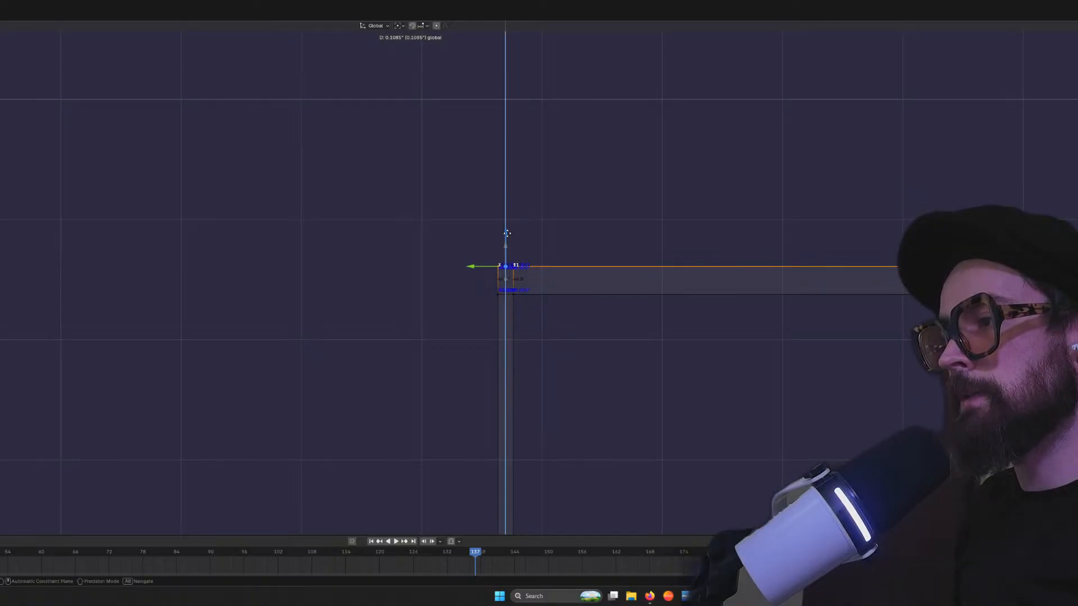
left_click_drag(507, 233, 507, 233)
key("ctrl+z")
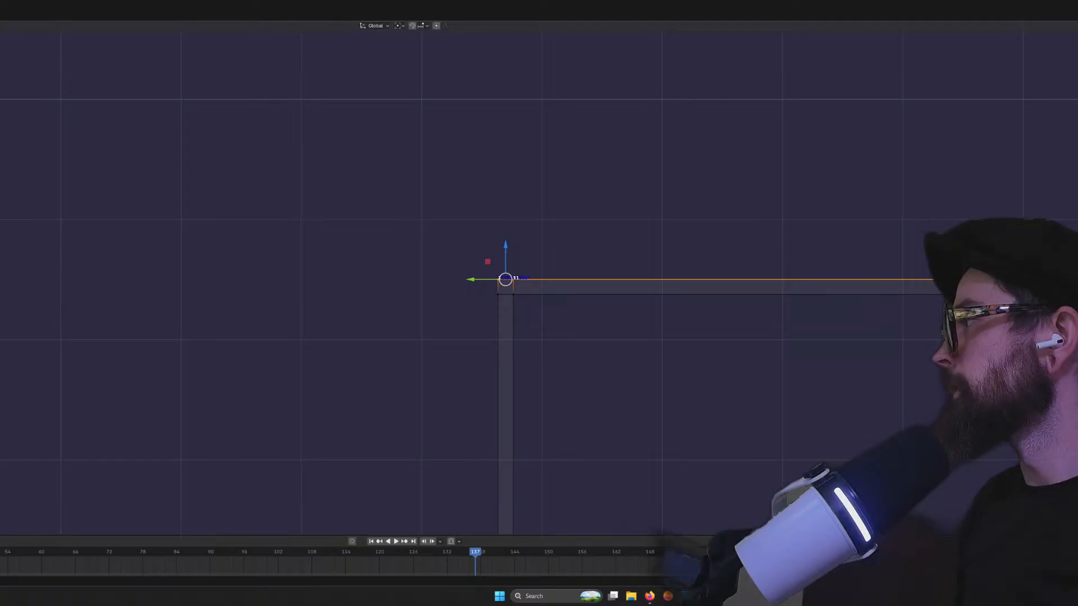
Leave mesh editing, select the wall and roof panel, and apply All Transforms to it
key("Tab")
left_click(553, 311)
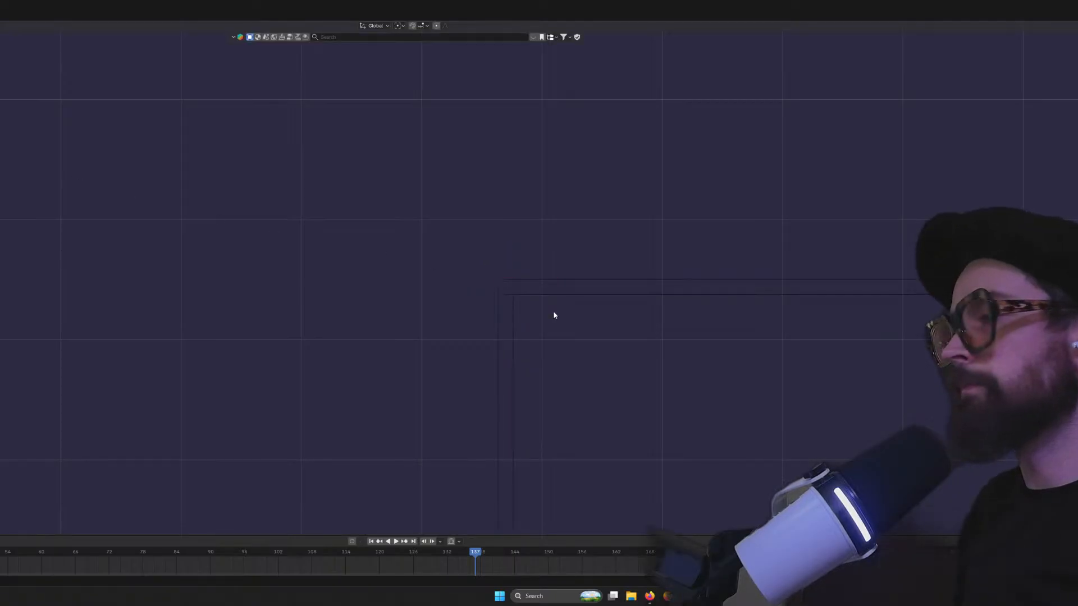
left_click(577, 279)
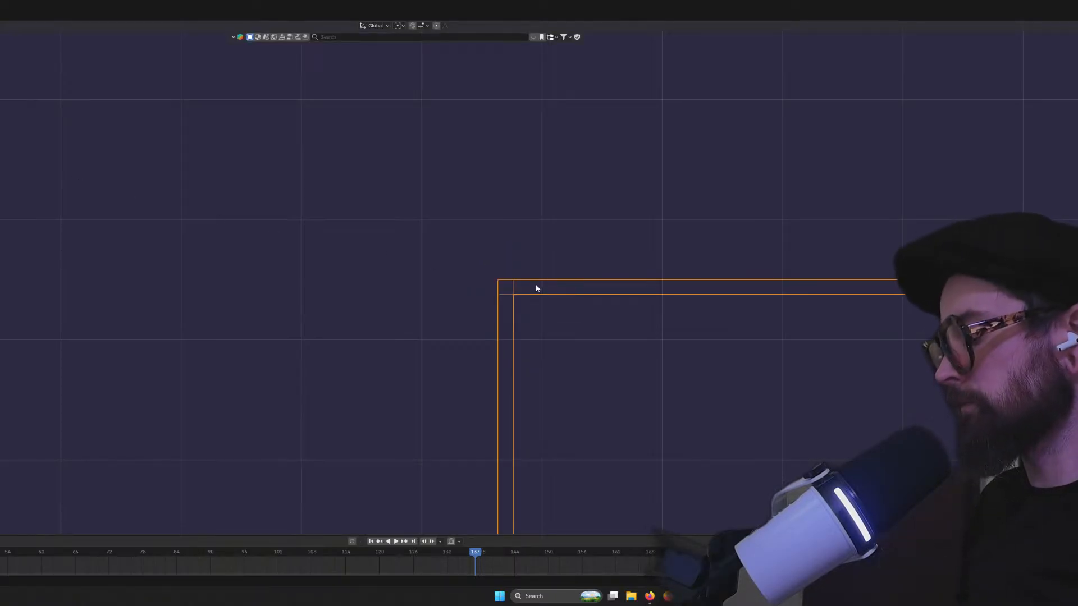
key("ctrl+a")
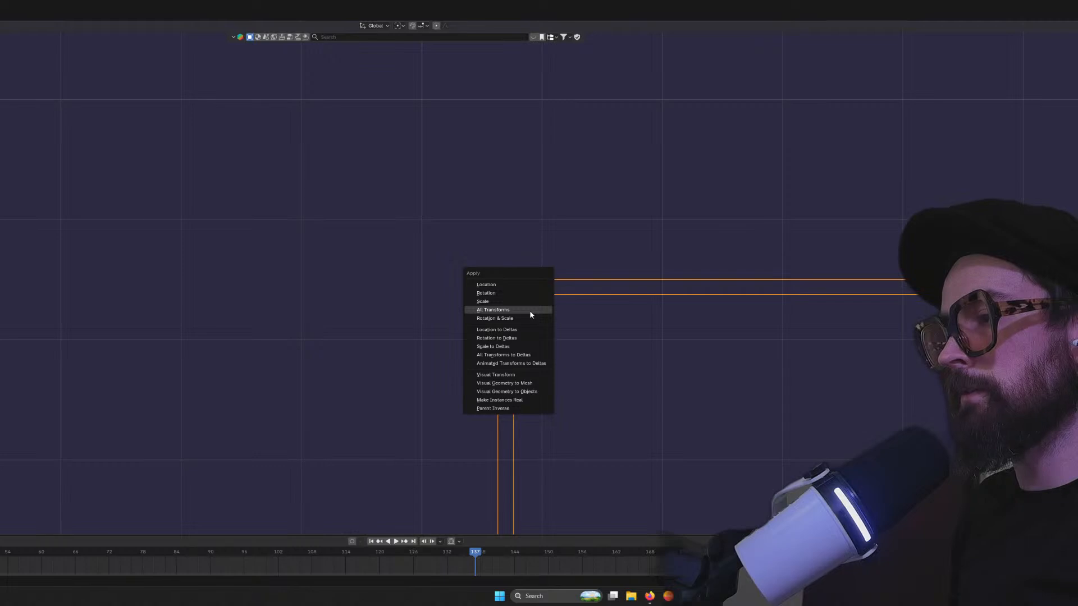
left_click(528, 311)
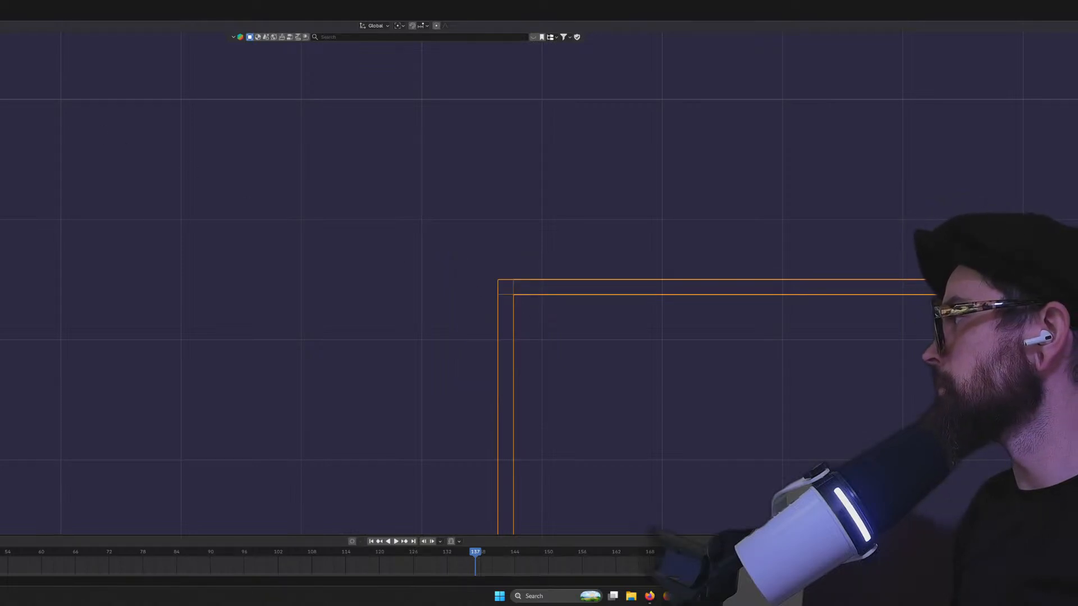
Reopen the panel's mesh for editing and view its outer roof corner in perspective
key("Tab")
scroll(572, 280, "up", 6)
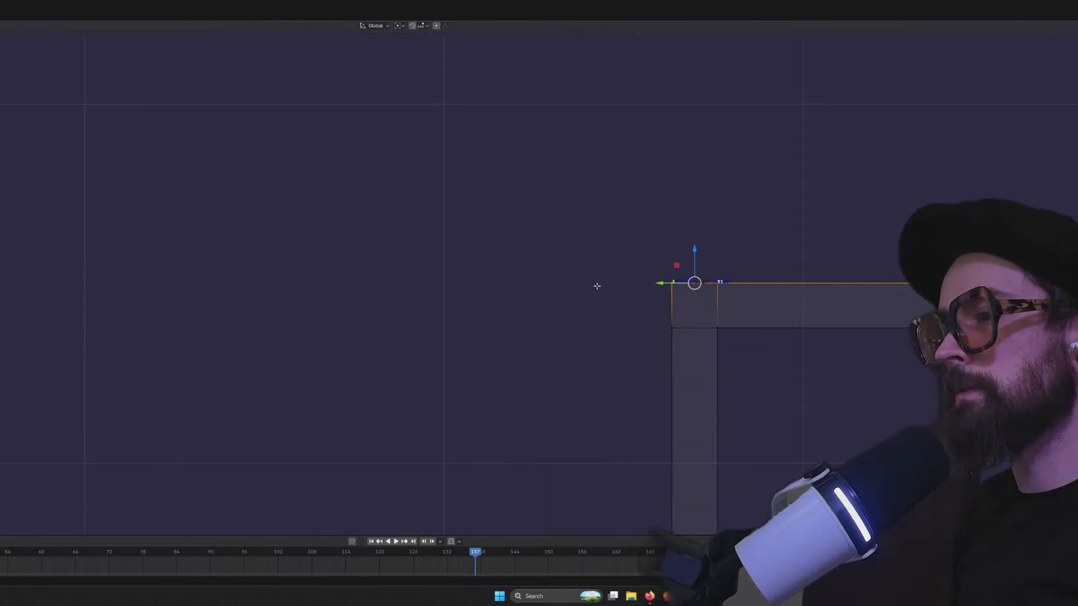
middle_click_drag(573, 290, 373, 259)
middle_click_drag(543, 400, 471, 421)
scroll(551, 366, "up", 2)
scroll(551, 366, "up", 4)
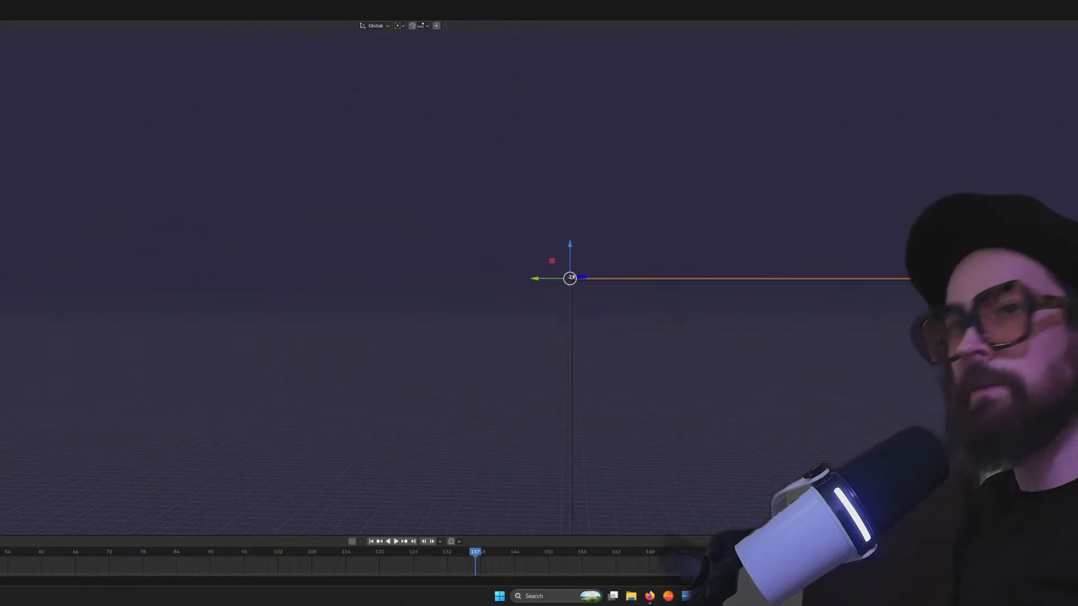
In orthographic side view, select the inner vertical edge at the roof and wall corner and examine its length
key("ctrl+KP_3")
scroll(796, 291, "up", 3)
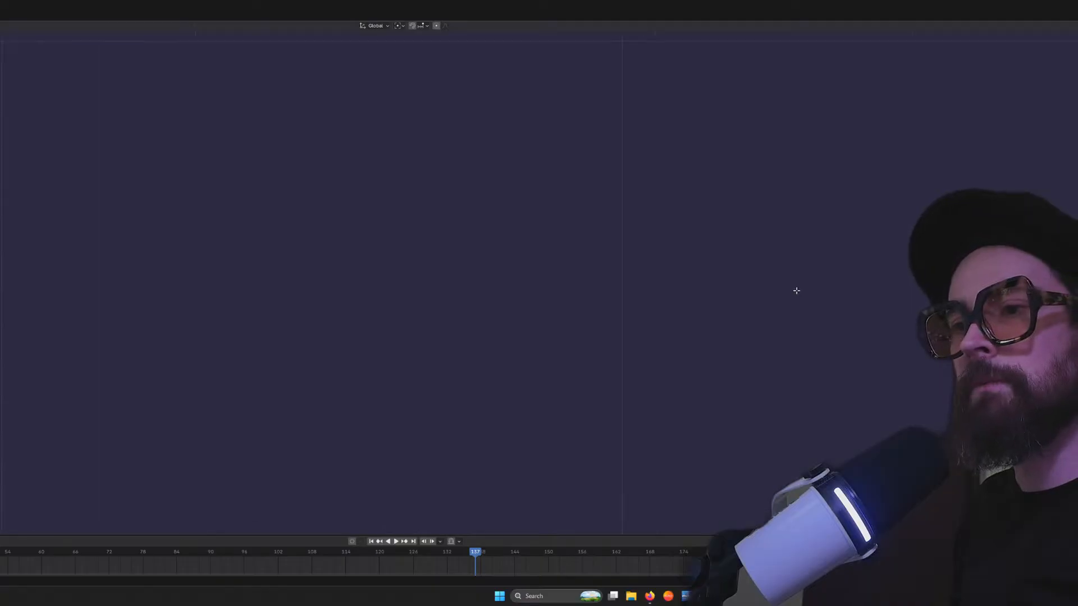
middle_click_drag(796, 291, 410, 289, "shift")
scroll(410, 295, "up", 3)
scroll(427, 301, "up", 1)
left_click(491, 345)
scroll(503, 417, "up", 3)
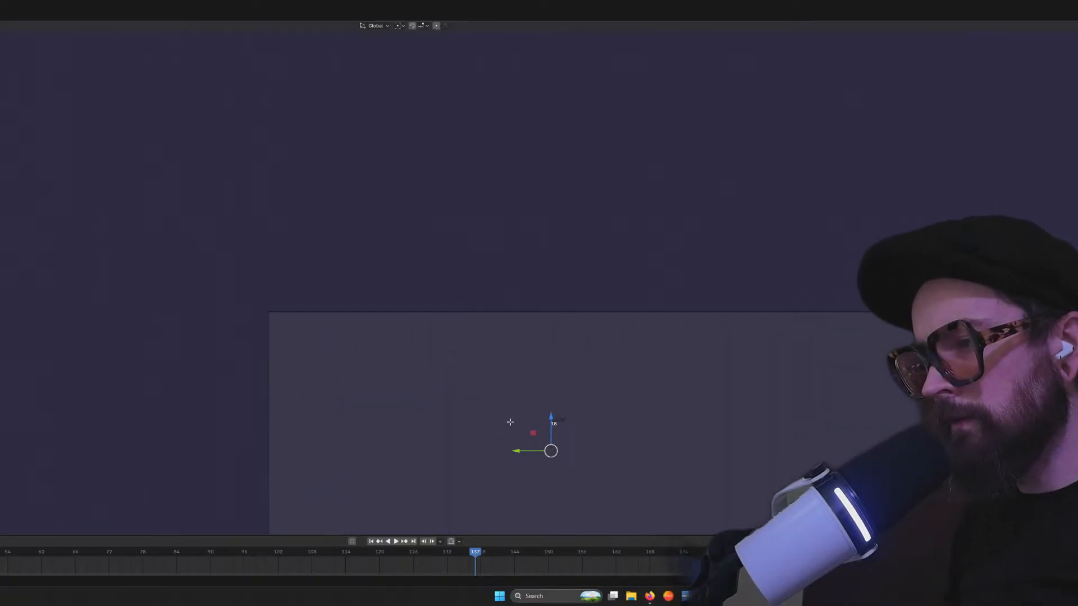
scroll(554, 451, "up", 2)
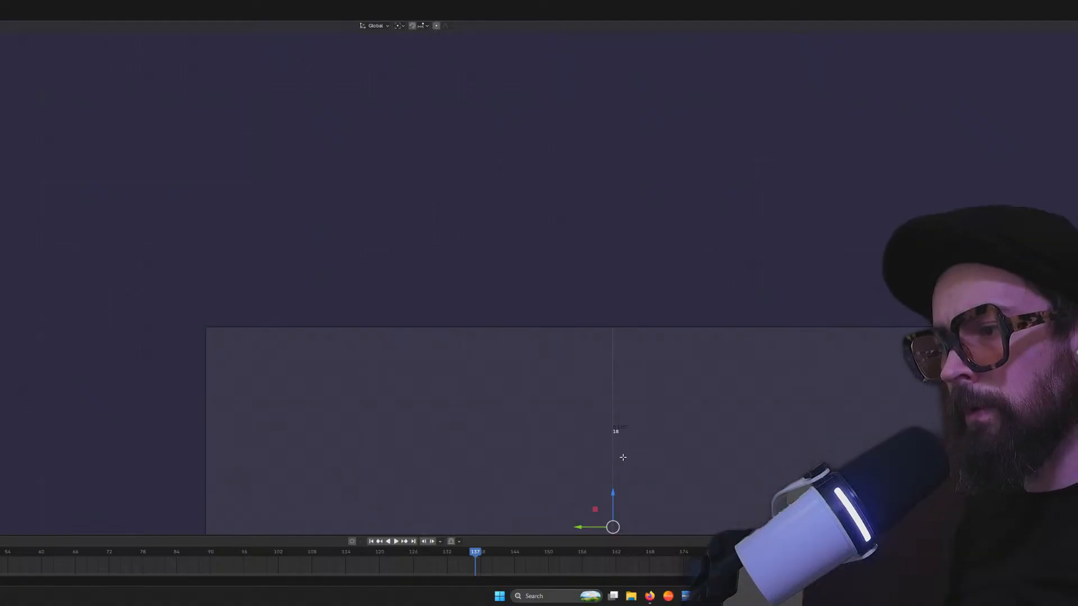
scroll(659, 443, "down", 10)
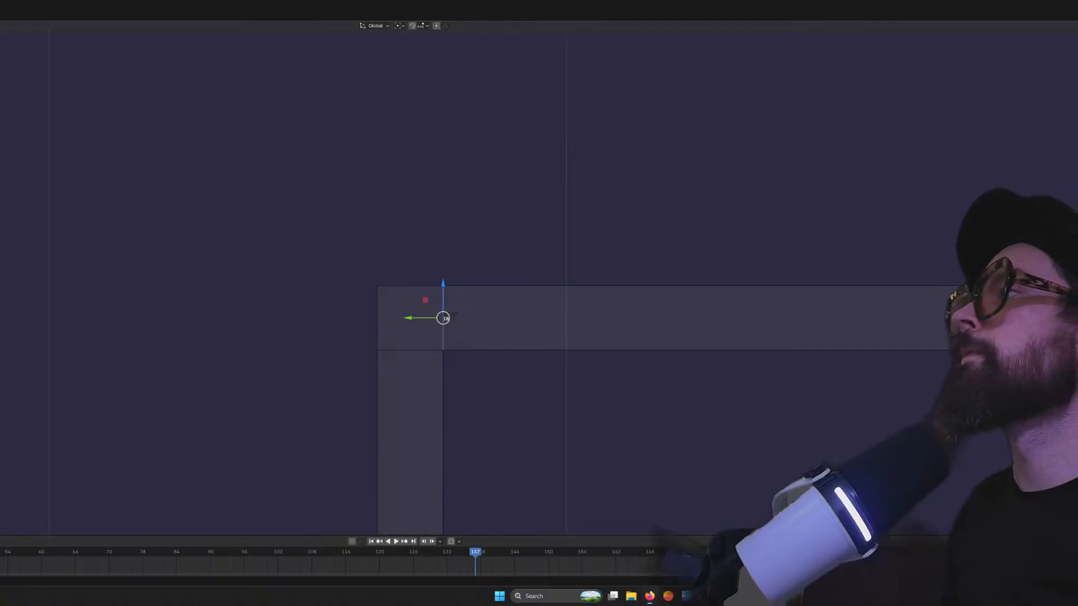
Select the top vertices at both ends of the roof section in side view
scroll(414, 304, "down", 2)
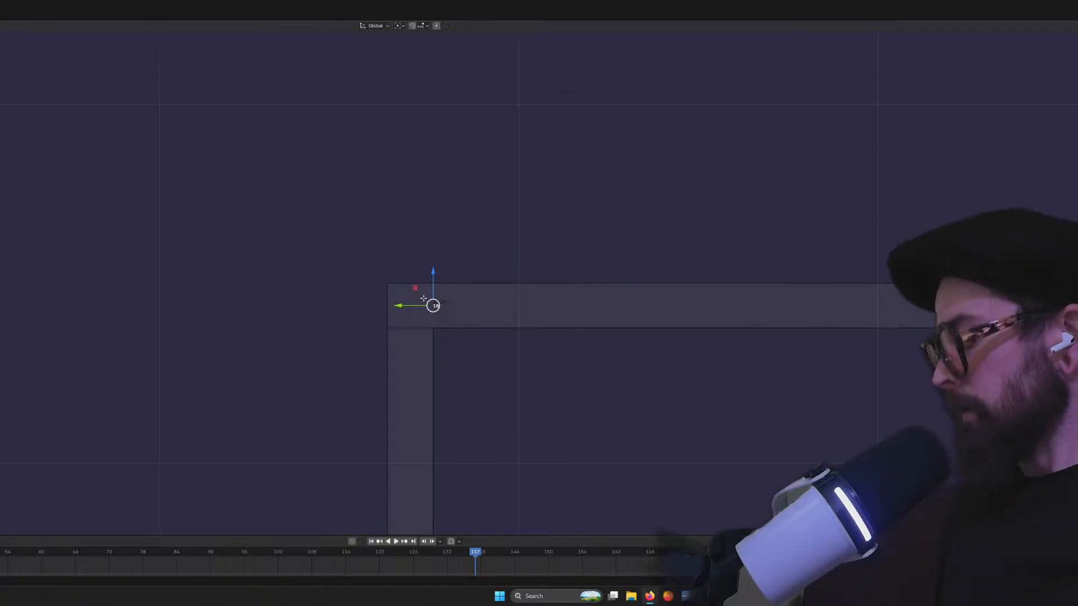
left_click(491, 363)
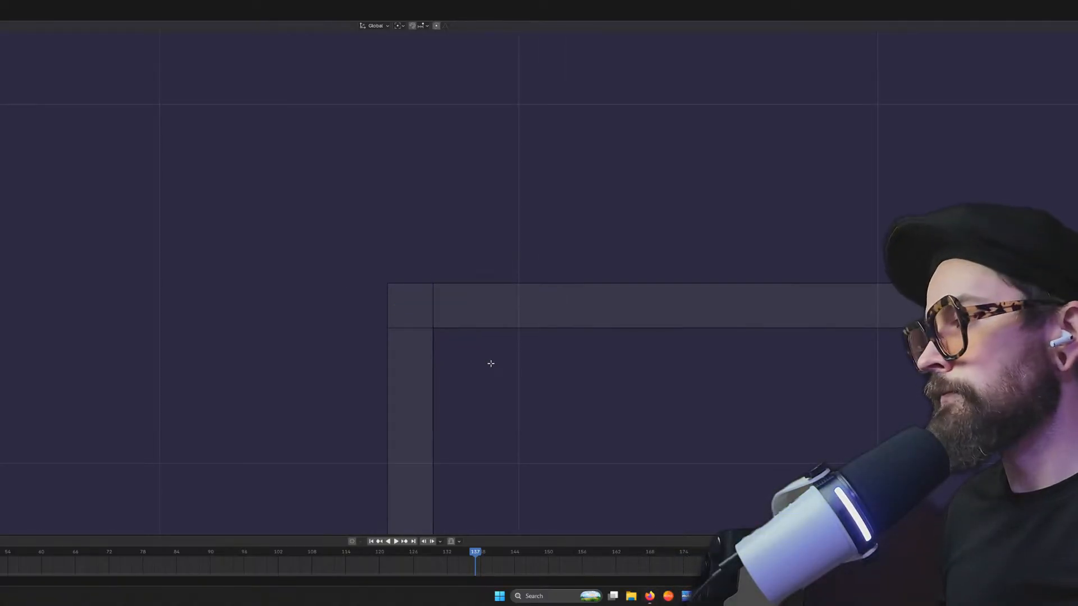
scroll(452, 334, "down", 5)
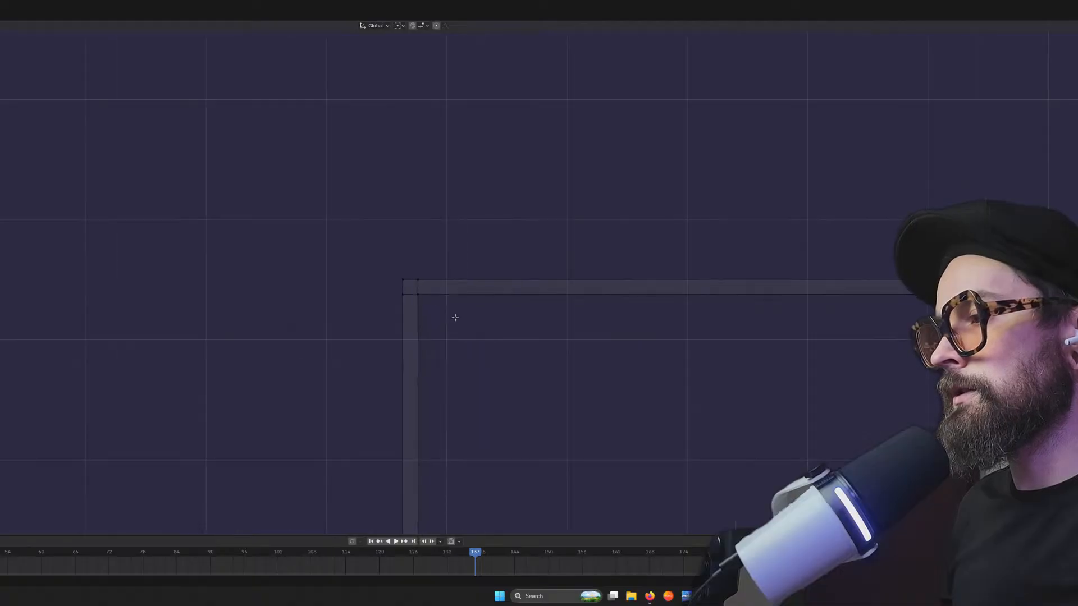
left_click_drag(390, 267, 435, 284)
scroll(867, 299, "down", 10)
scroll(786, 286, "up", 10)
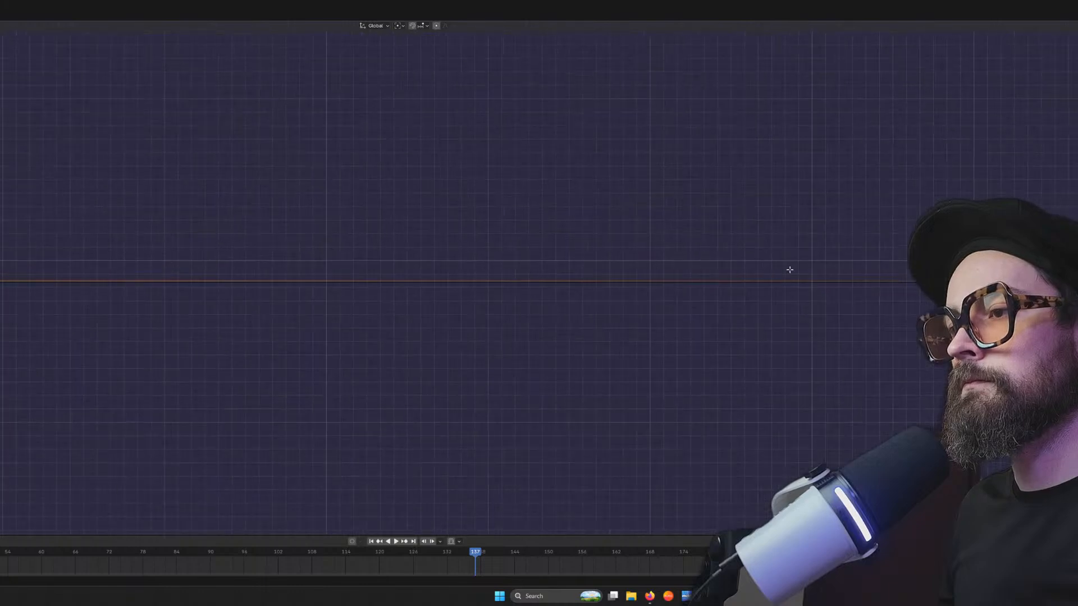
scroll(789, 270, "up", 3)
middle_click_drag(789, 269, 0, 264, "shift")
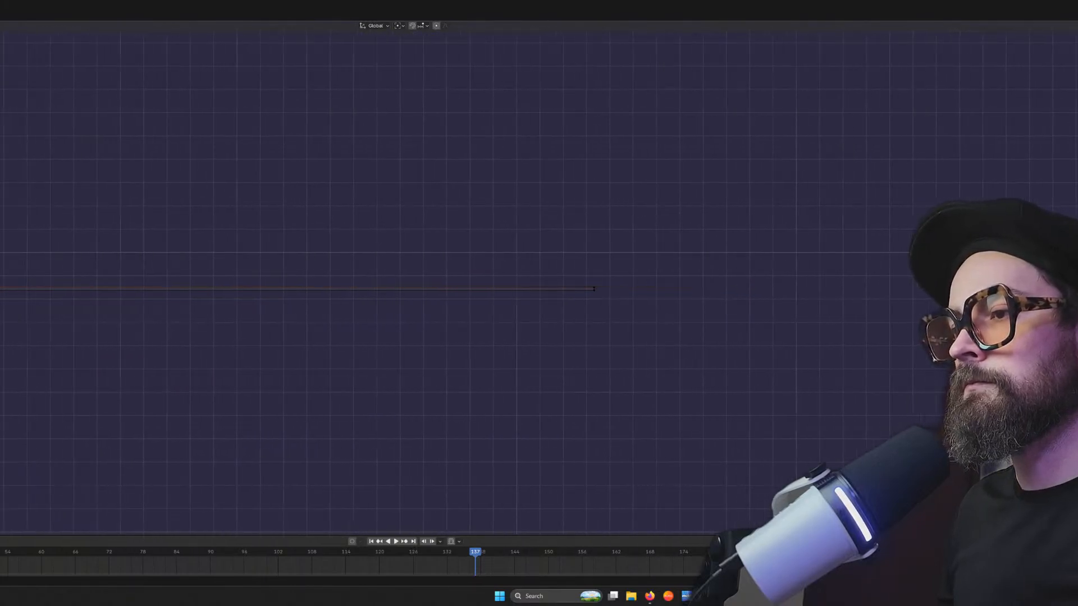
scroll(713, 261, "up", 8)
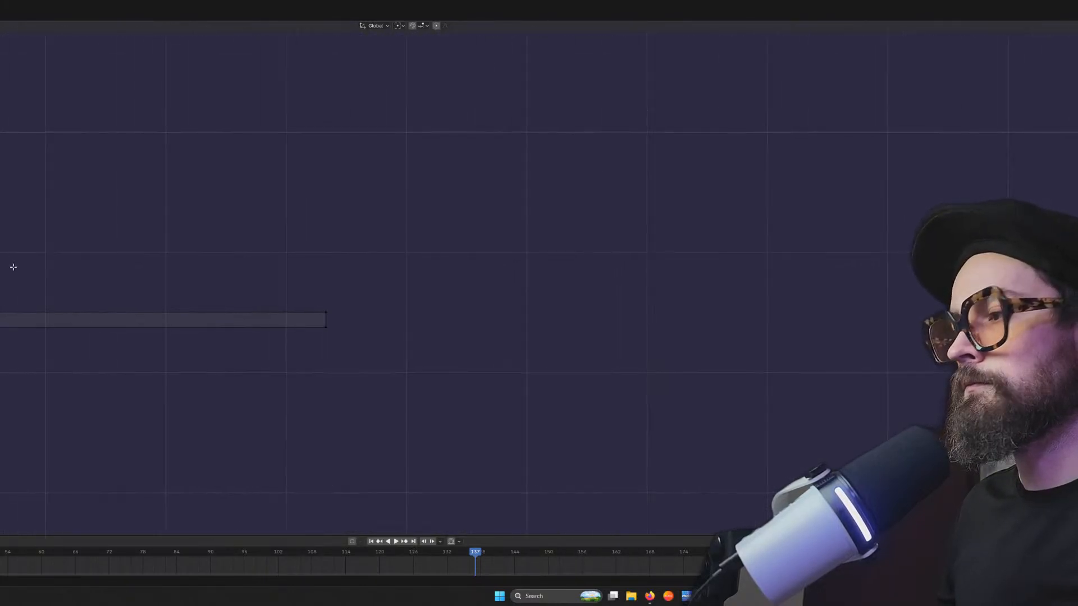
left_click_drag(353, 319, 353, 318)
scroll(327, 320, "up", 5)
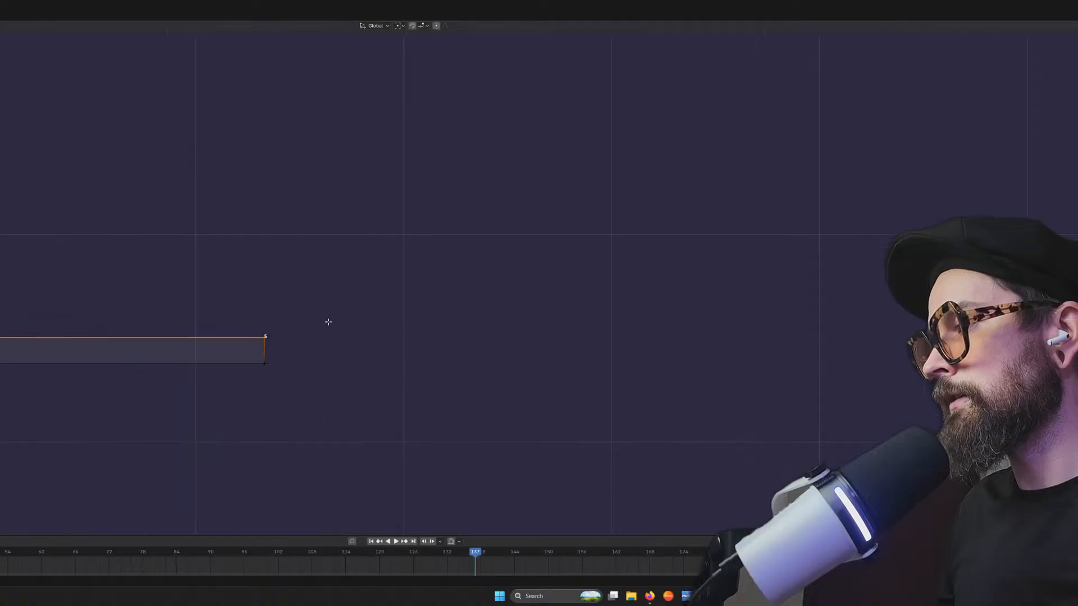
scroll(220, 366, "down", 20)
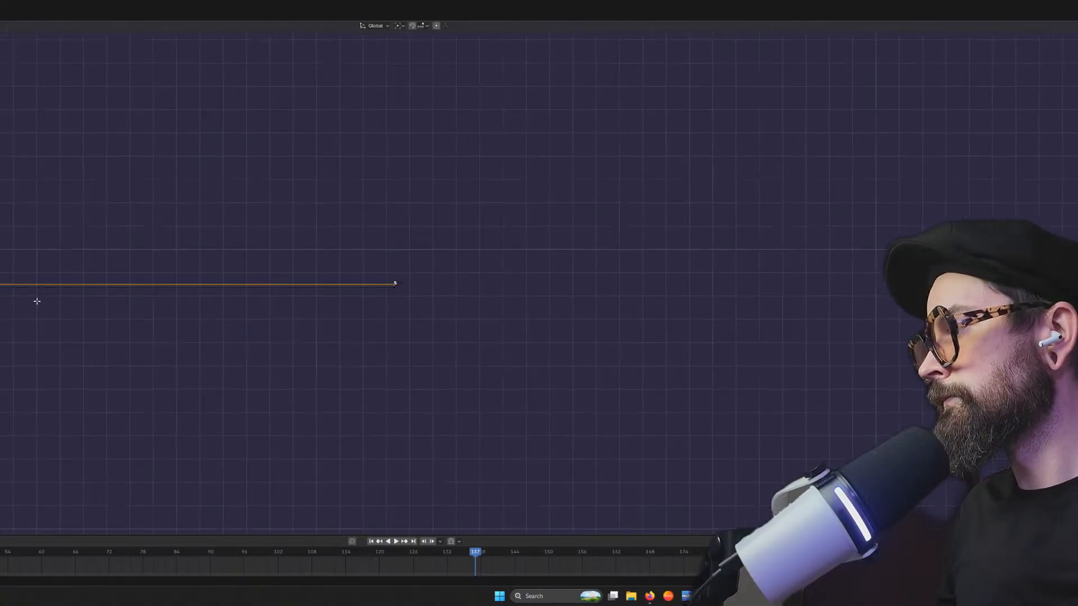
middle_click_drag(9, 284, 654, 282, "shift")
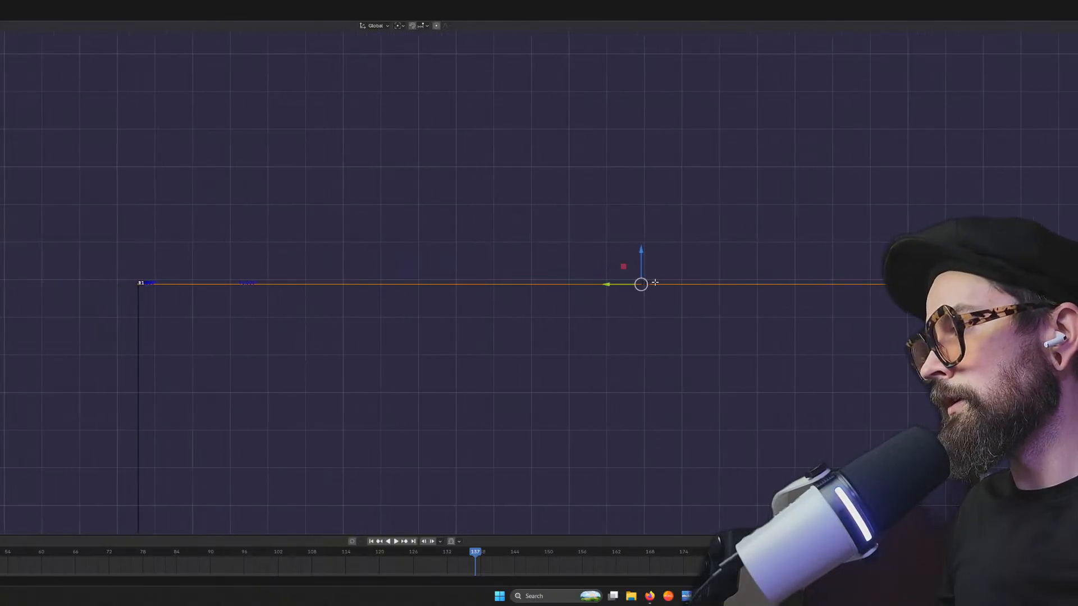
scroll(353, 280, "up", 3)
Switch to the Transform tool, leave mesh editing, and set the panel's origin to the 3D cursor
key("shift+space")
key("t")
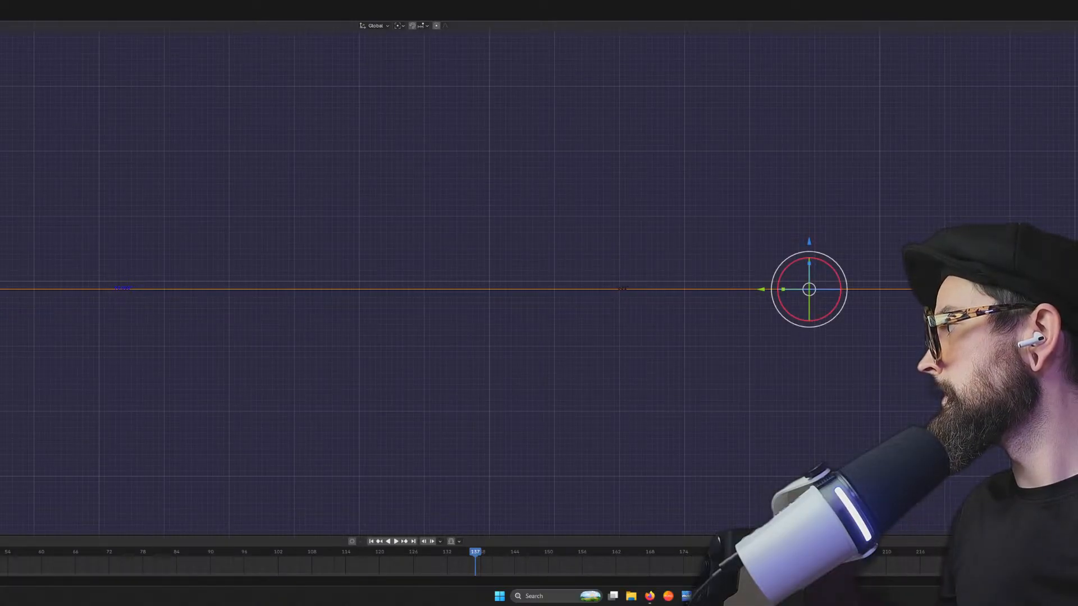
key("Tab")
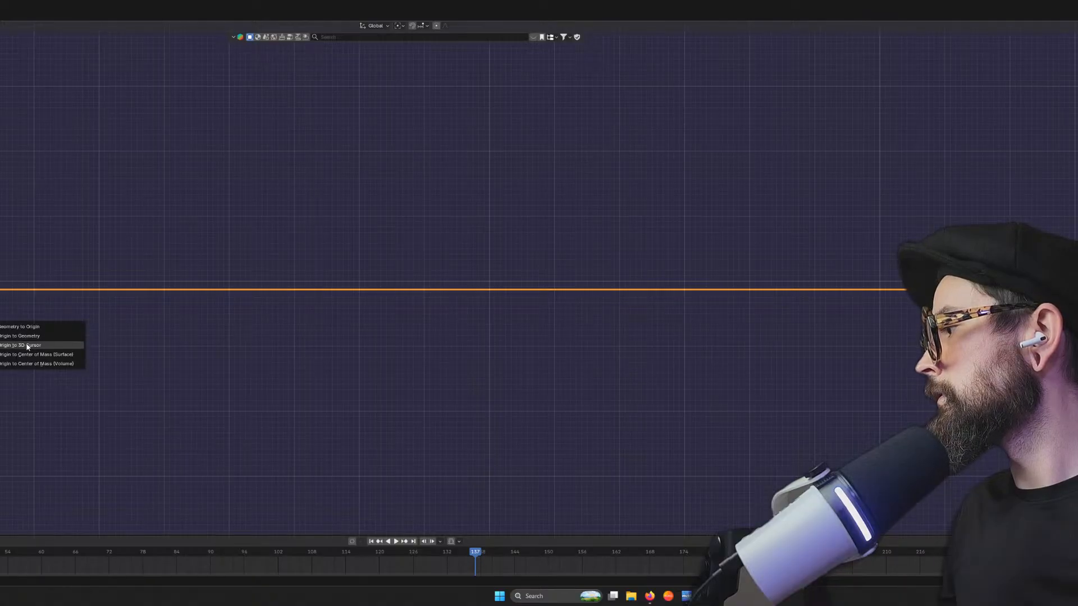
left_click(25, 345)
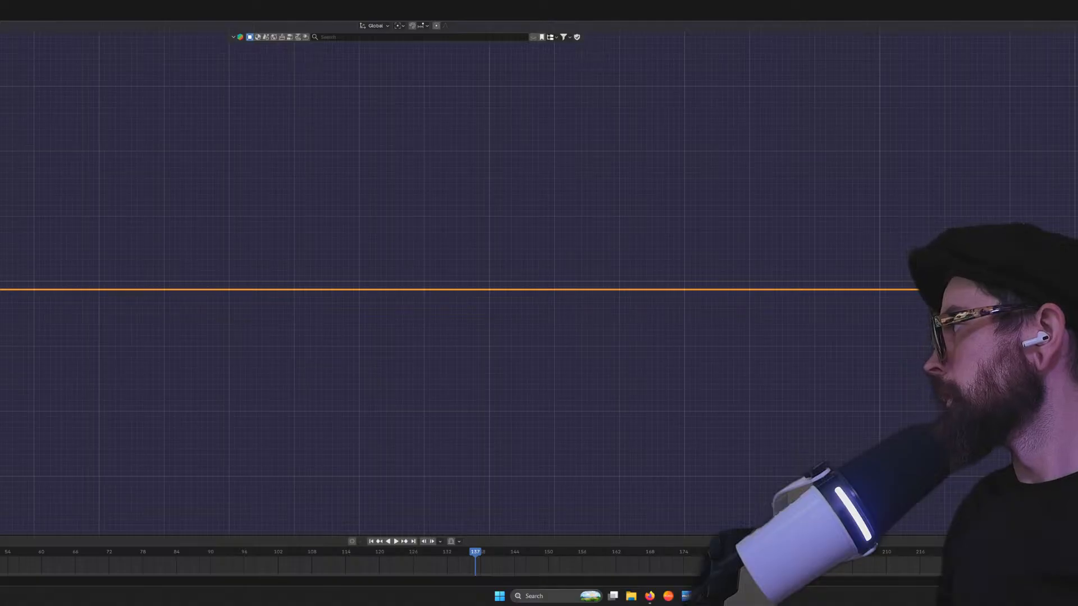
Check the mesh selection, switch to the Move tool, and view the panel's origin at the wall corner in Object Mode
key("Tab")
scroll(417, 283, "up", 7)
scroll(417, 283, "down", 8)
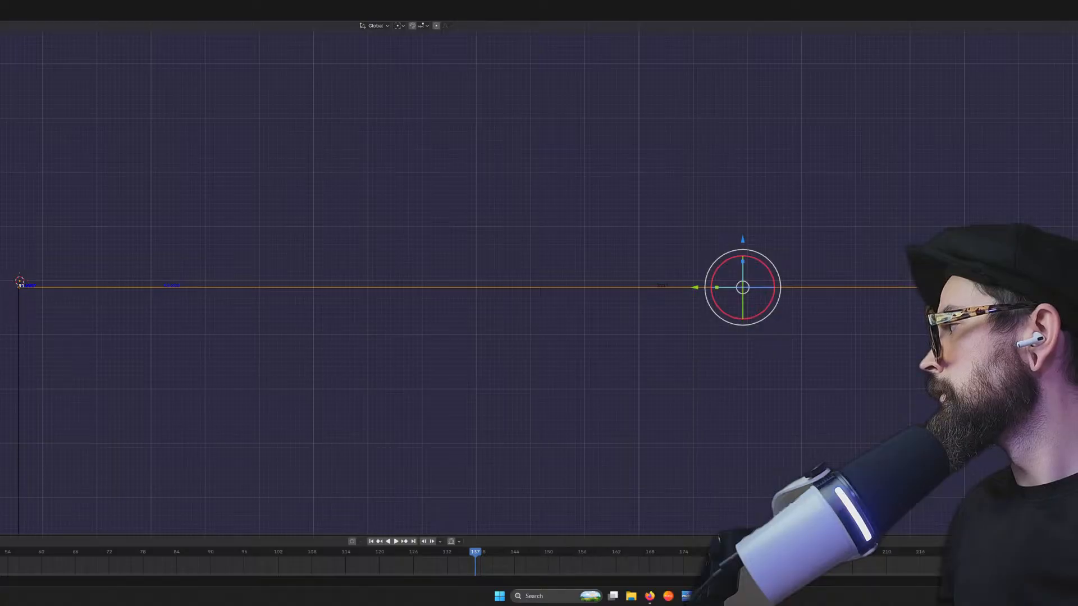
key("shift+space")
key("g")
key("Tab")
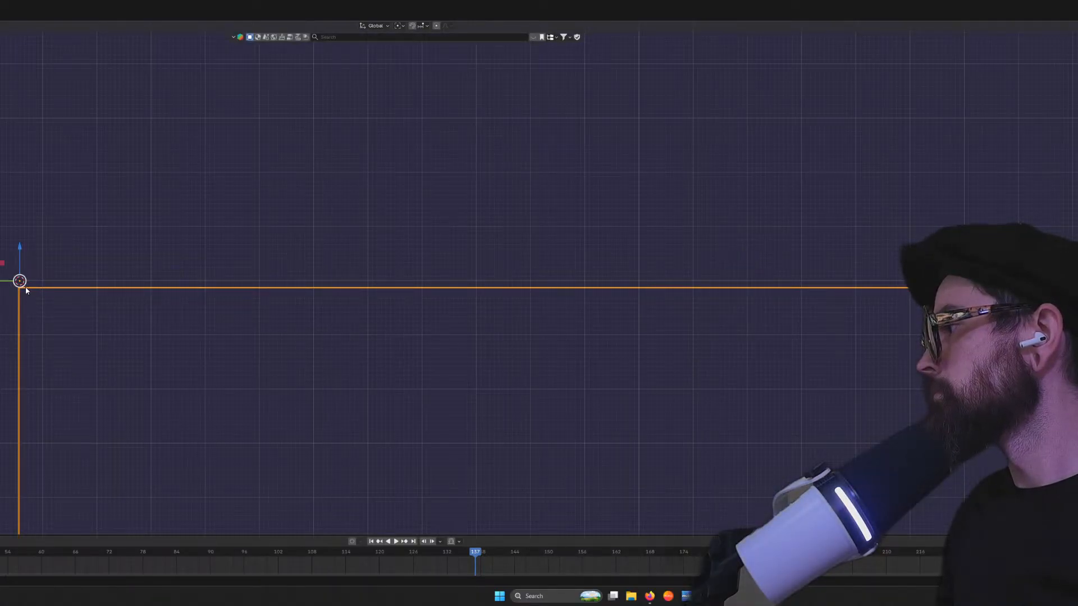
scroll(20, 289, "up", 5)
middle_click_drag(110, 277, 483, 274, "shift")
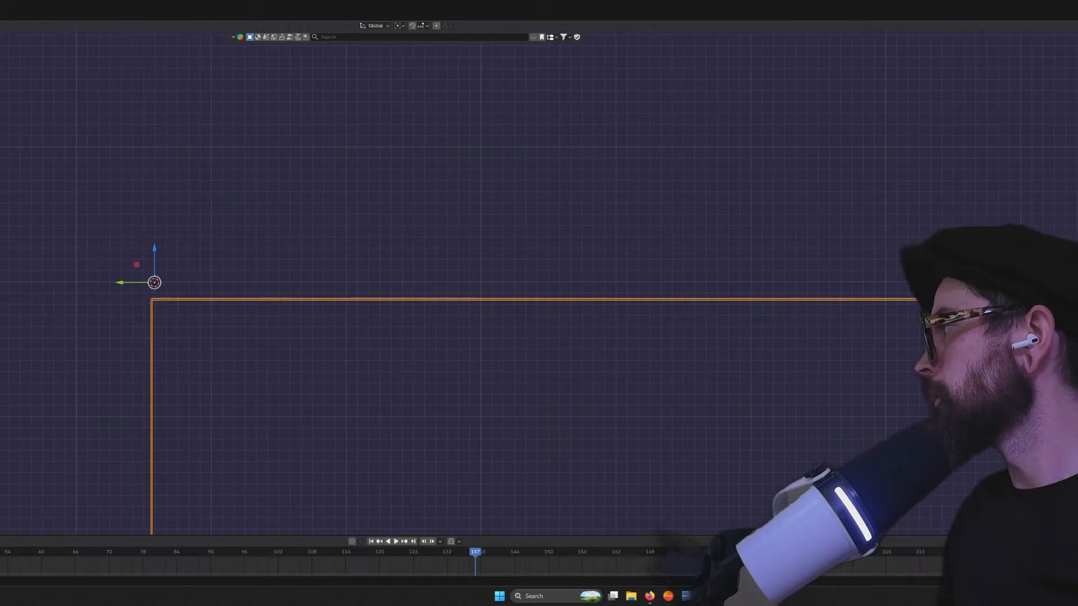
Reopen the panel's mesh and raise the selected top surface of the roof along the Z axis
key("Tab")
right_click(165, 302)
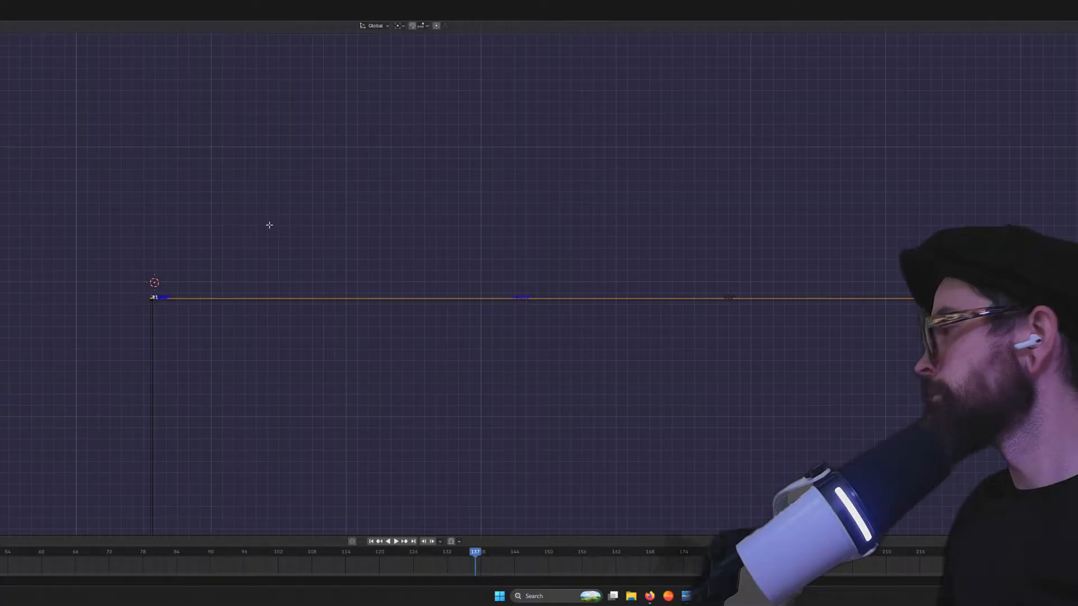
scroll(482, 313, "up", 2)
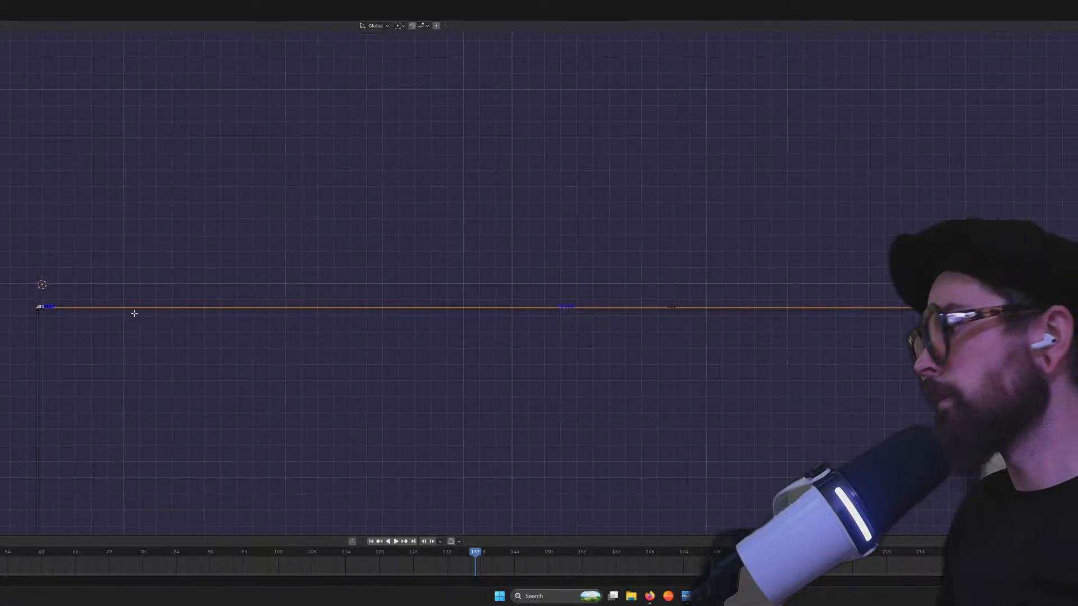
scroll(83, 322, "up", 1)
scroll(180, 280, "down", 3)
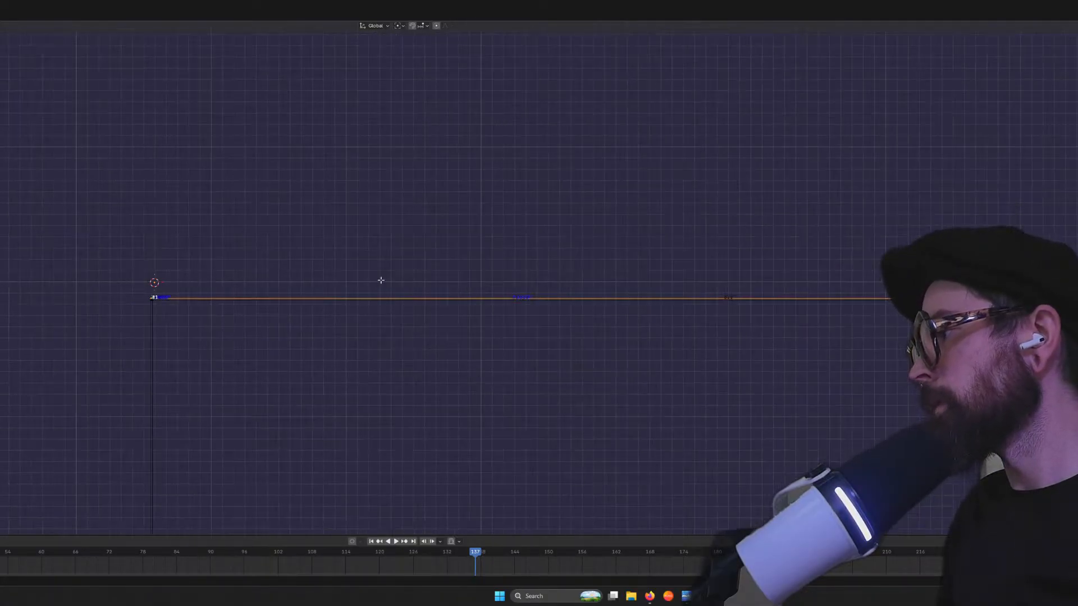
middle_click_drag(380, 279, 2, 280, "shift")
scroll(791, 291, "down", 2)
middle_click_drag(756, 282, 433, 280, "shift")
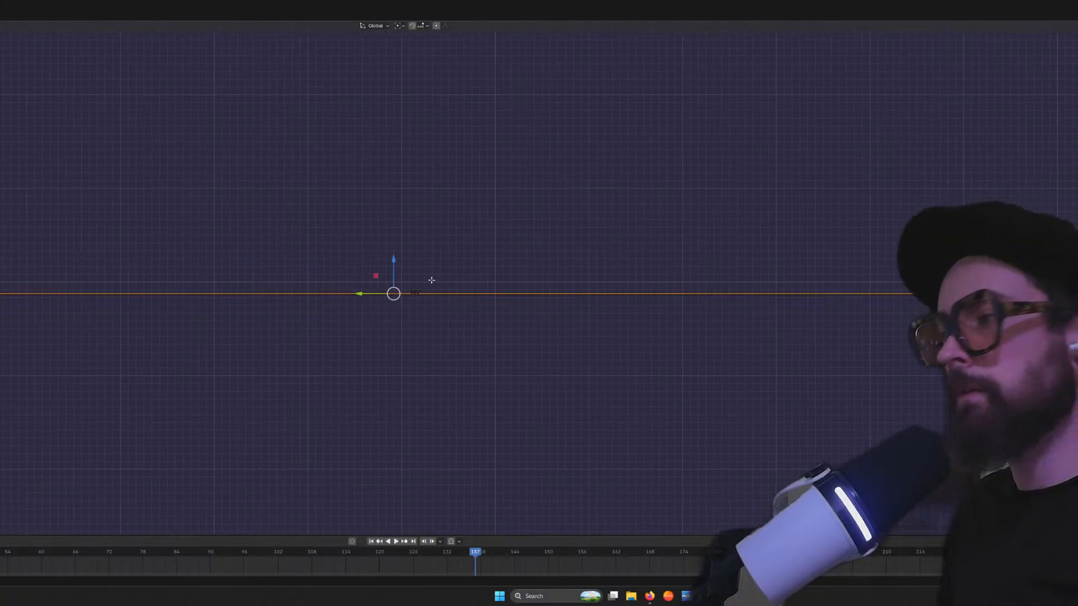
scroll(400, 282, "up", 8)
left_click_drag(338, 313, 341, 305)
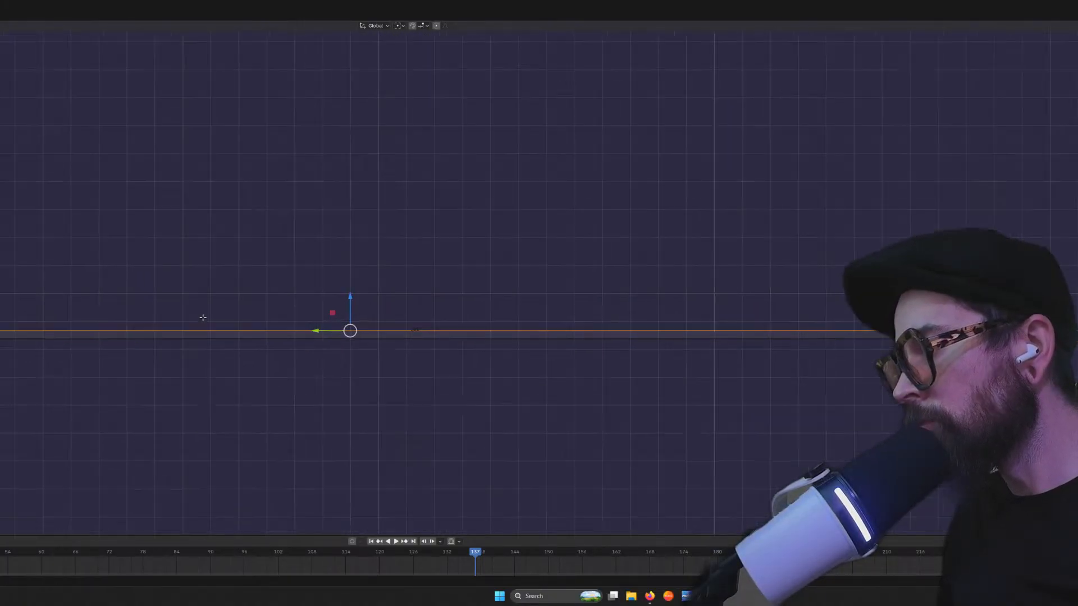
Examine the roof section along its span and at its wall corner in perspective and side views
scroll(193, 303, "down", 8)
middle_click_drag(188, 288, 352, 257)
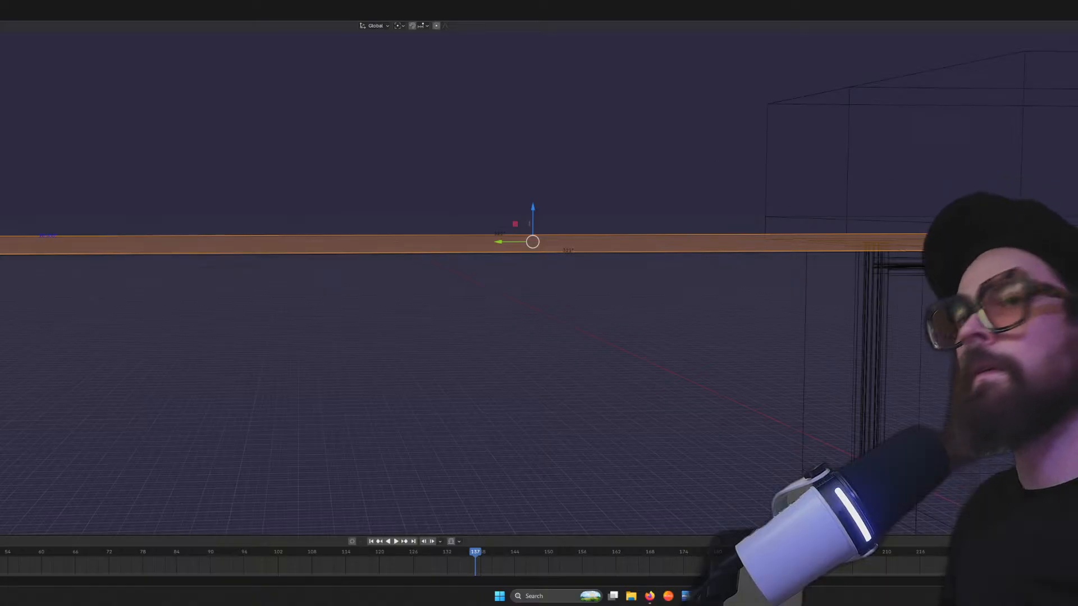
key("ctrl+KP_3")
scroll(284, 330, "up", 3)
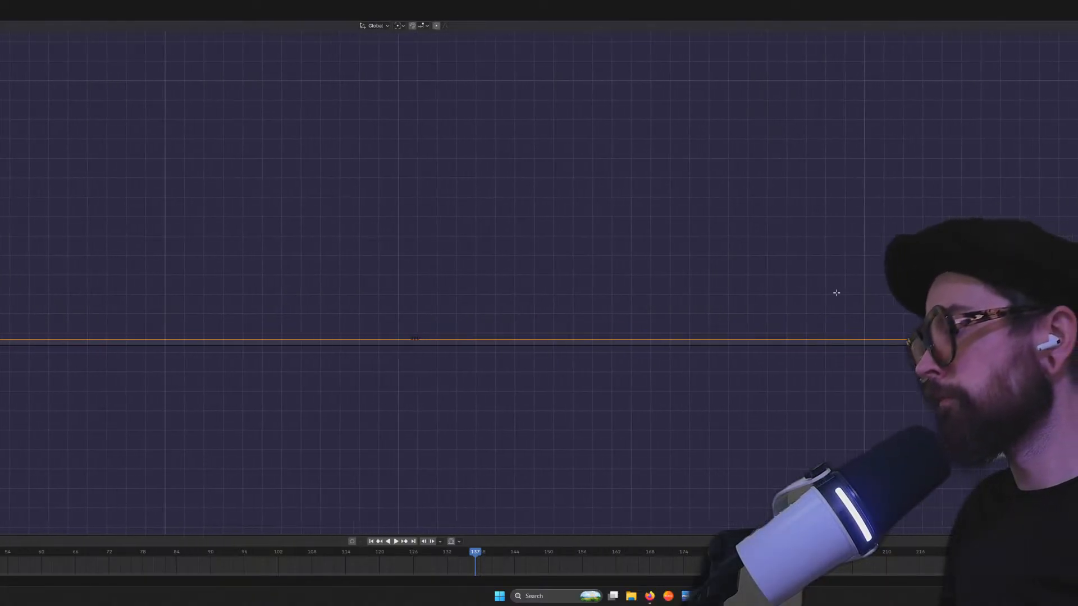
middle_click_drag(835, 291, 100, 342, "shift")
scroll(84, 356, "down", 3)
scroll(84, 356, "down", 3)
middle_click_drag(73, 293, 243, 262)
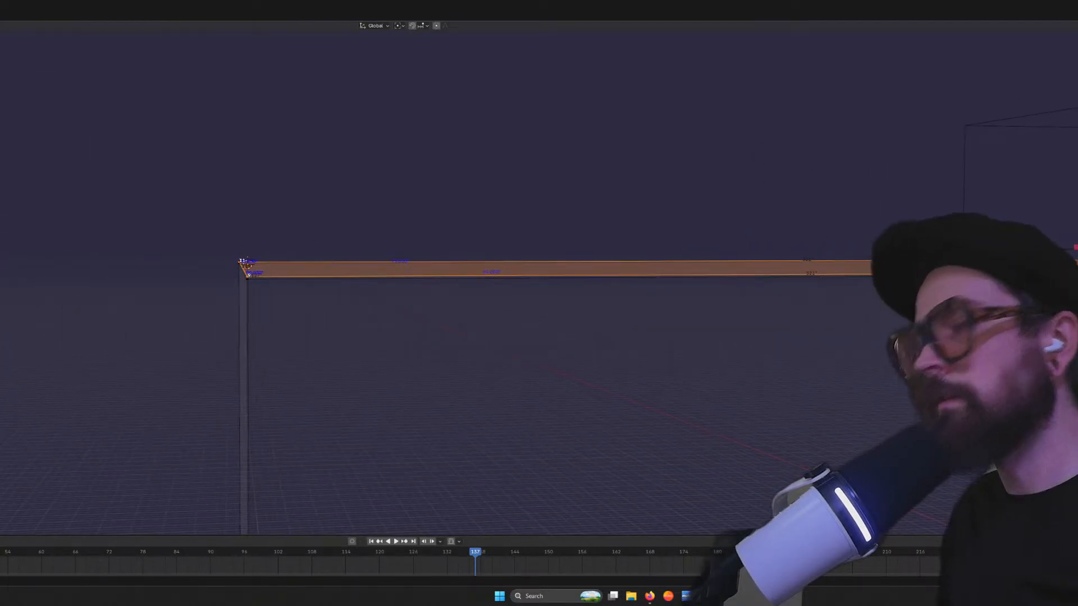
In side view, select the inner vertical edge at the roof and wall corner and check the roof's thickness
key("KP_3")
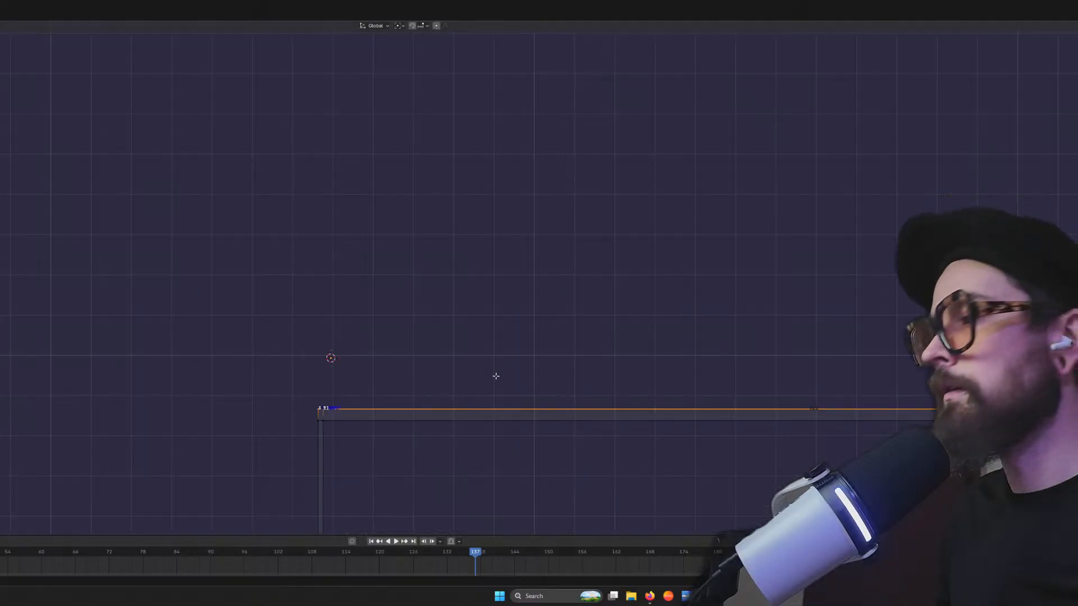
scroll(508, 365, "up", 3)
middle_click_drag(284, 426, 513, 164, "shift")
scroll(525, 243, "up", 4)
scroll(525, 243, "up", 3)
middle_click_drag(525, 243, 414, 207, "shift")
left_click(476, 259)
scroll(477, 281, "up", 5)
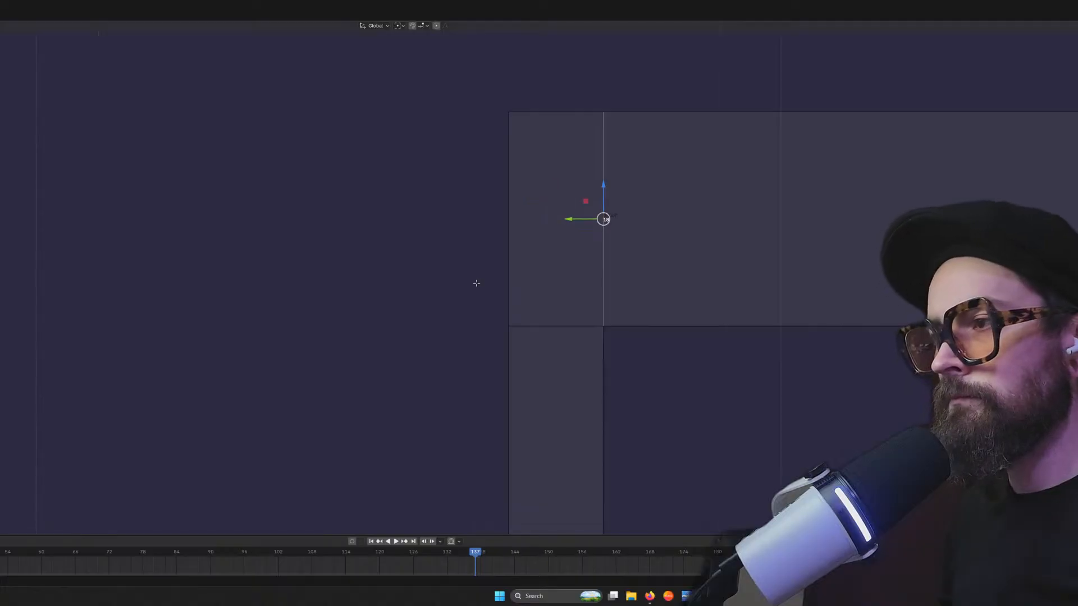
scroll(662, 214, "up", 6)
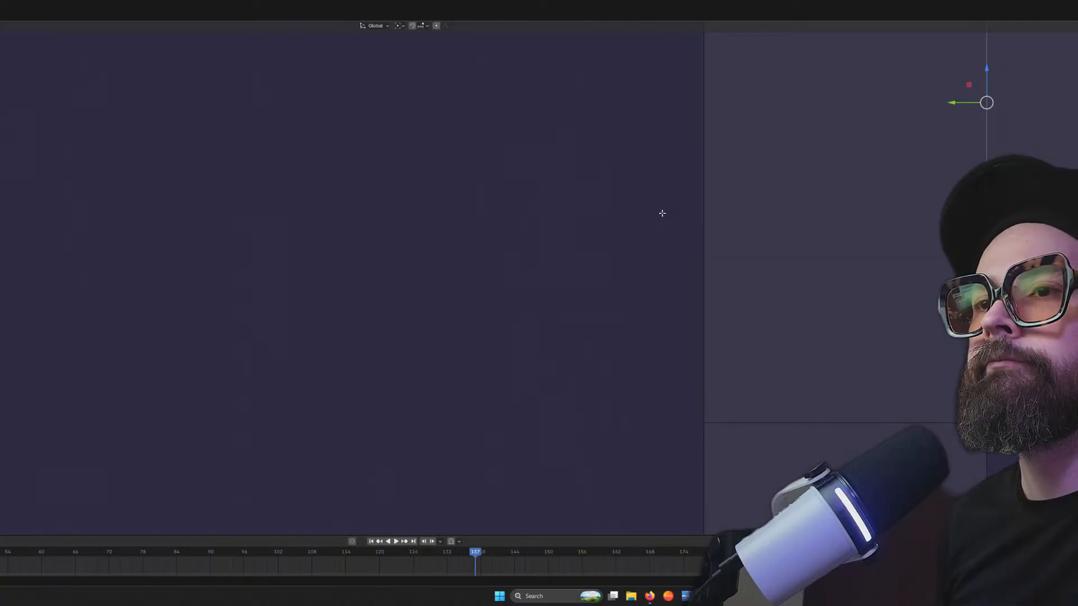
scroll(662, 214, "down", 8)
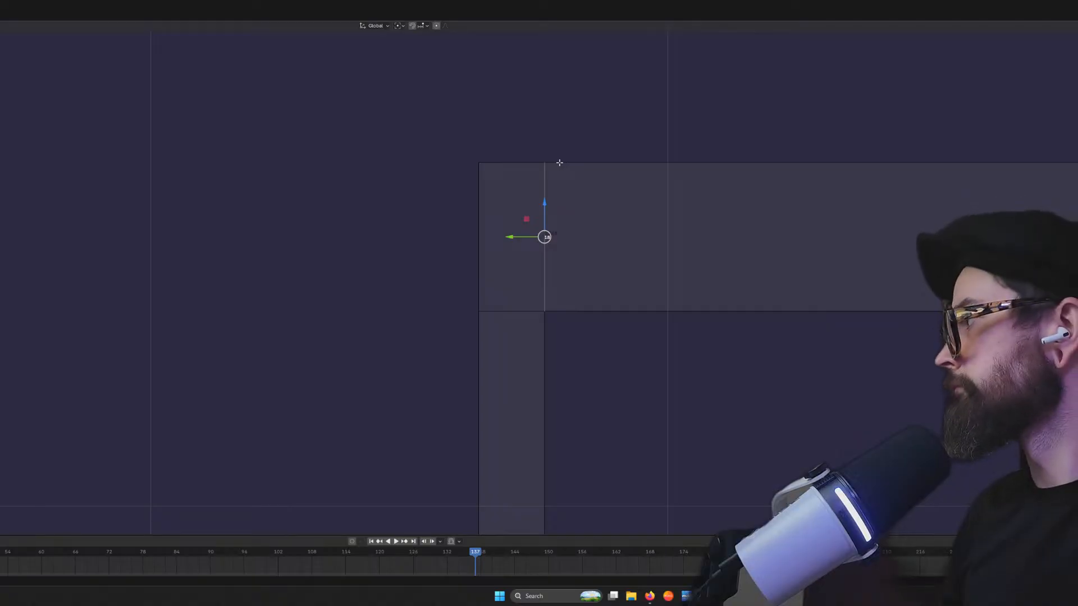
Select the roof's top edges above the wall and extend the selection along the entire top of the roof
left_click_drag(457, 130, 700, 189)
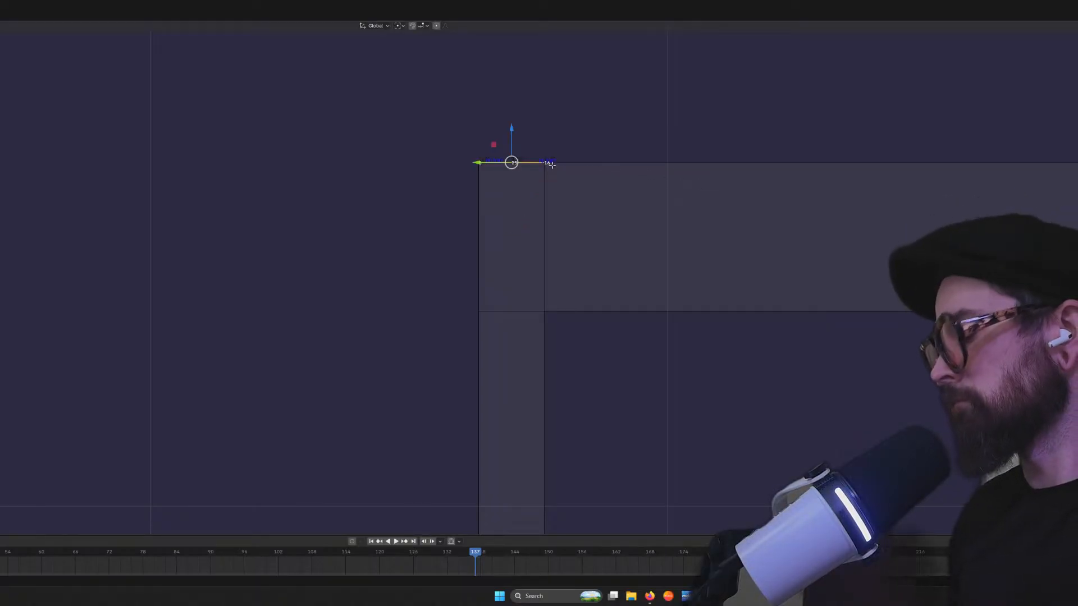
left_click(533, 163, "alt")
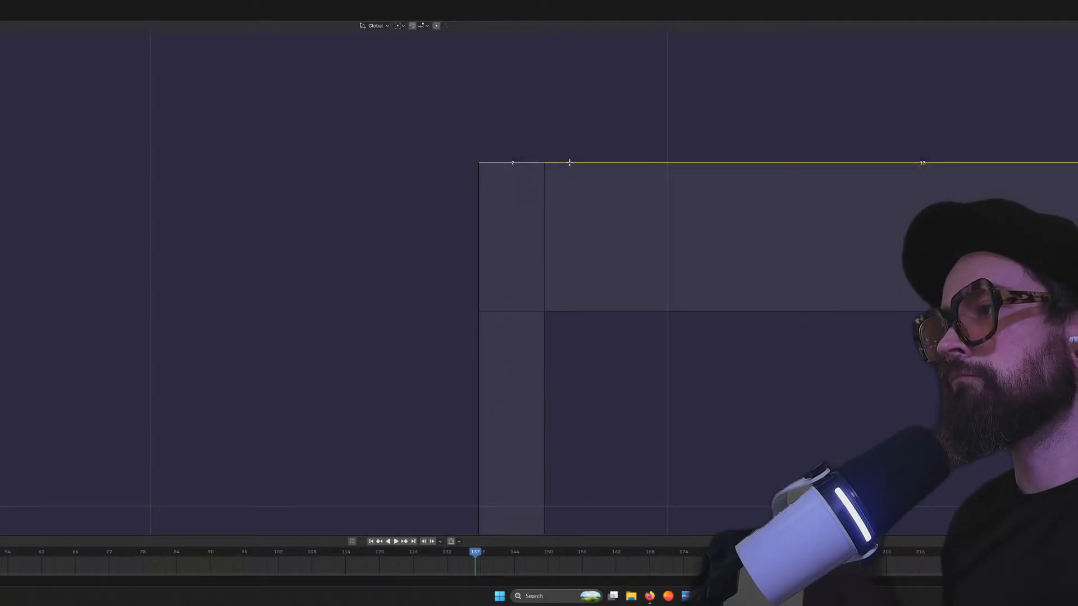
scroll(623, 199, "down", 2)
middle_click_drag(818, 244, 76, 225, "shift")
scroll(786, 223, "down", 5)
scroll(883, 224, "down", 10)
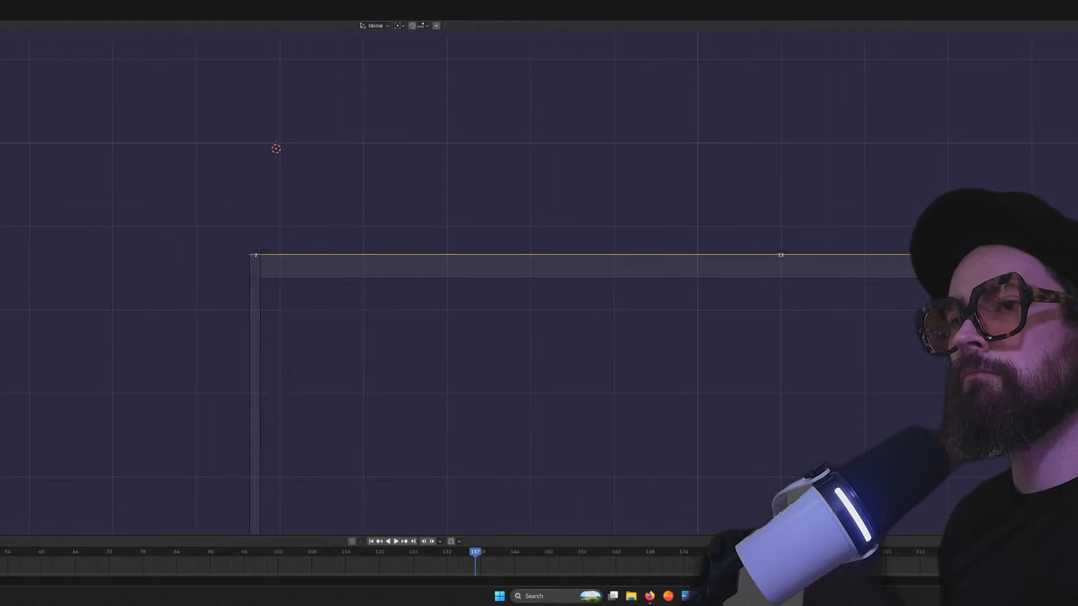
scroll(539, 284, "down", 10)
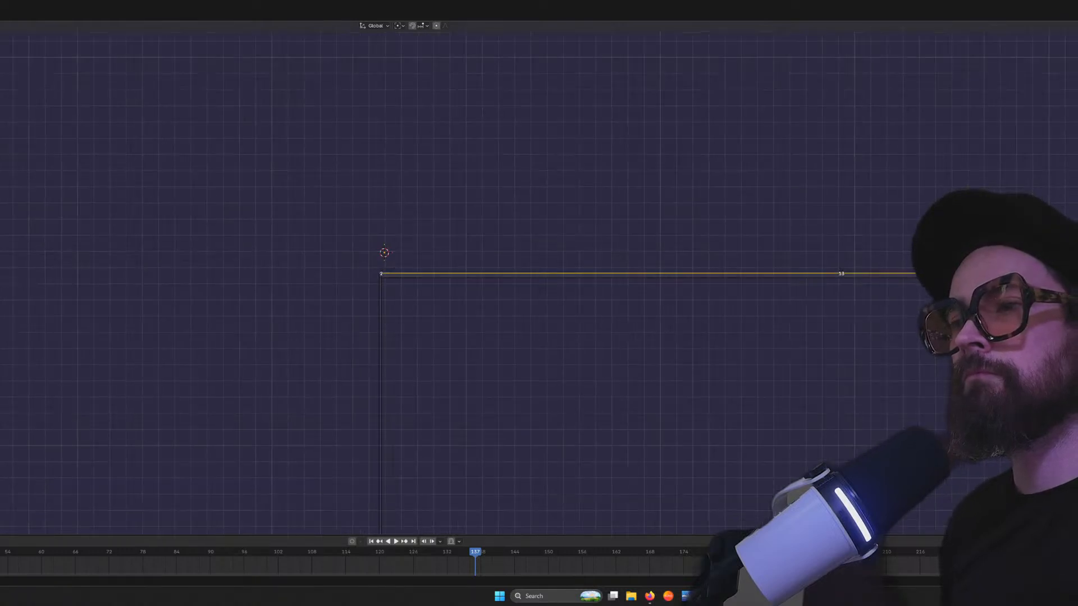
scroll(646, 279, "up", 10)
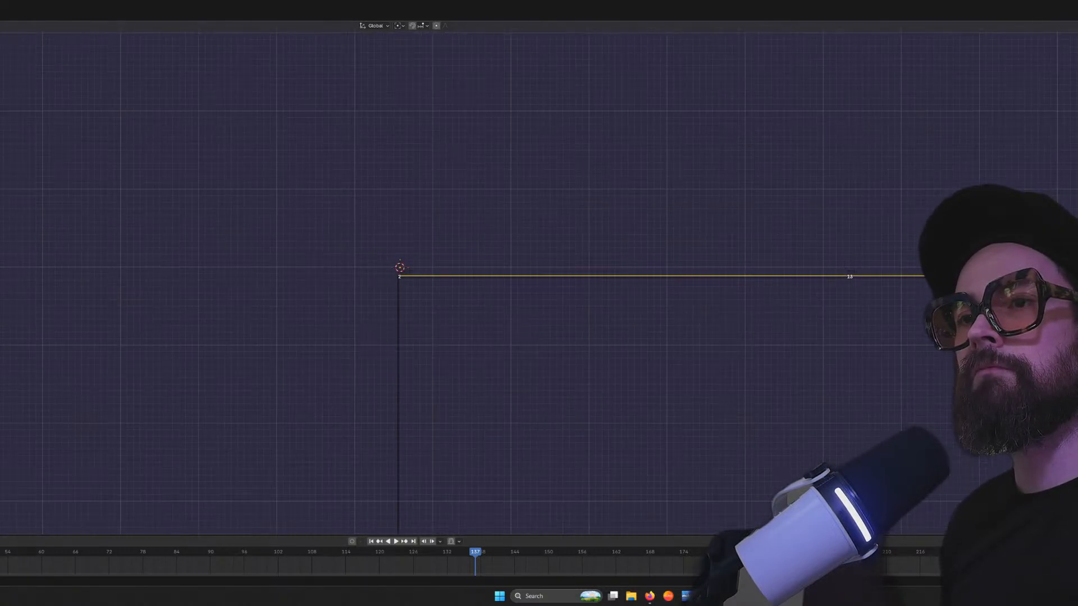
Add a single loop cut across the roof section and slide it close to the middle of its span
left_click(673, 282)
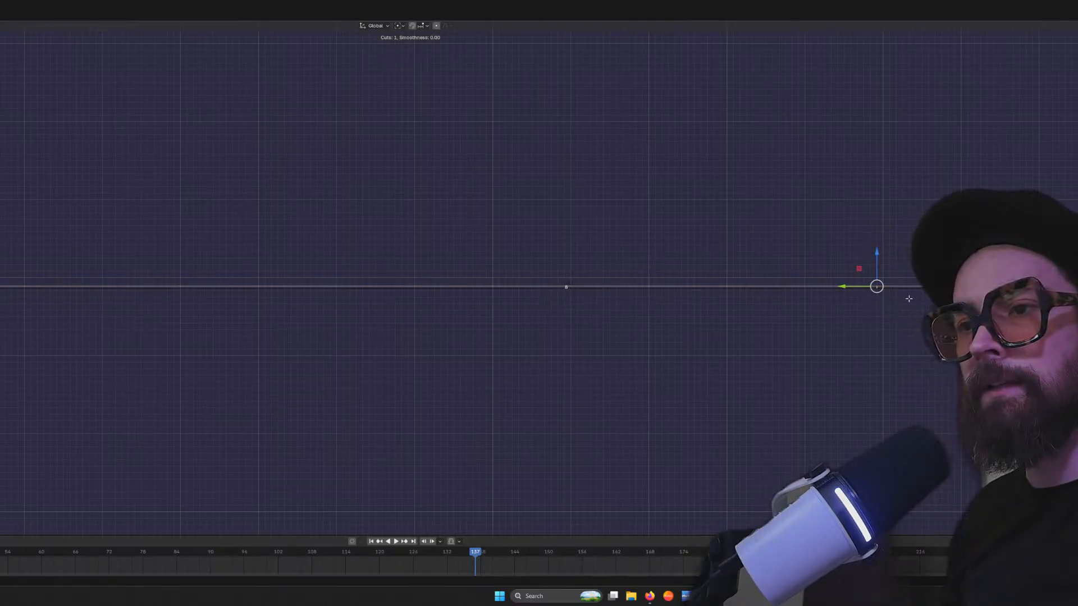
key("g")
key("g")
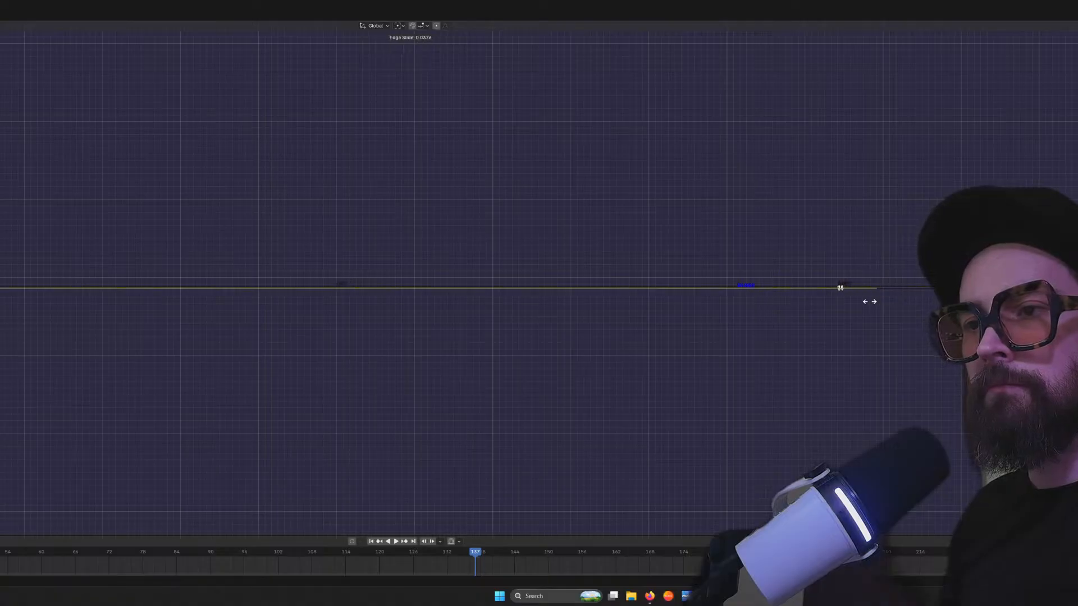
left_click(904, 301)
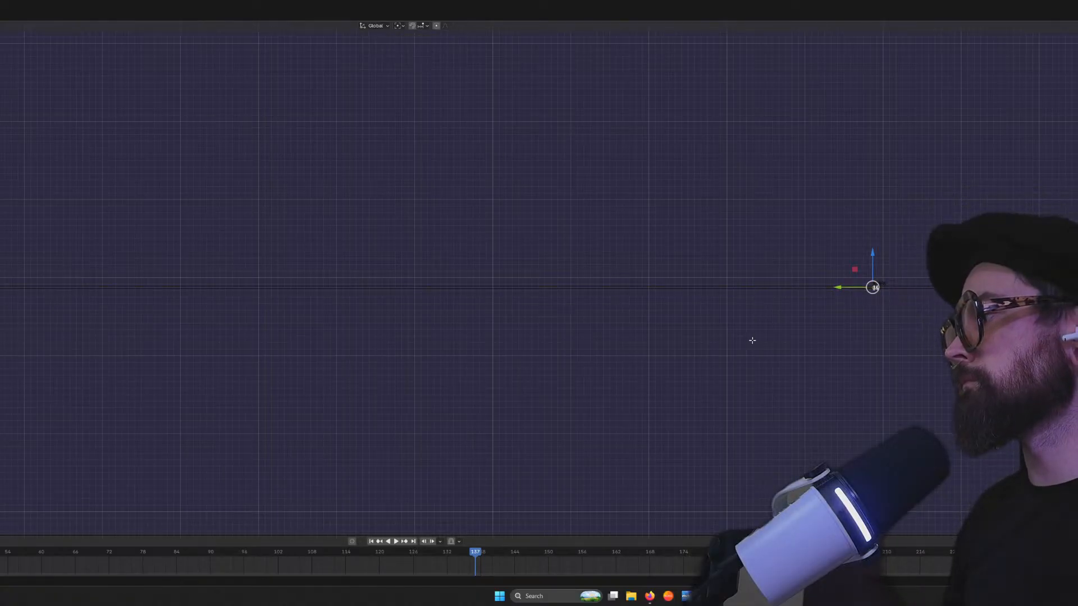
Inspect the roof's loop cut in perspective, and in side view select the roof's top edge between the cut and the wall
middle_click_drag(801, 294, 803, 310)
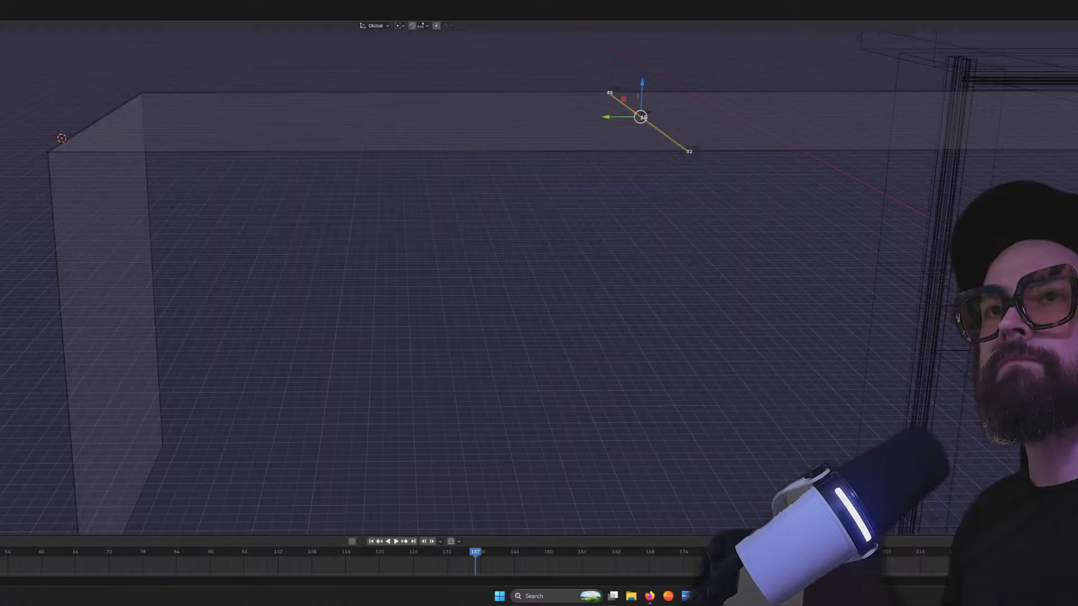
key("ctrl+KP_3")
key("alt+a")
scroll(882, 294, "down", 4)
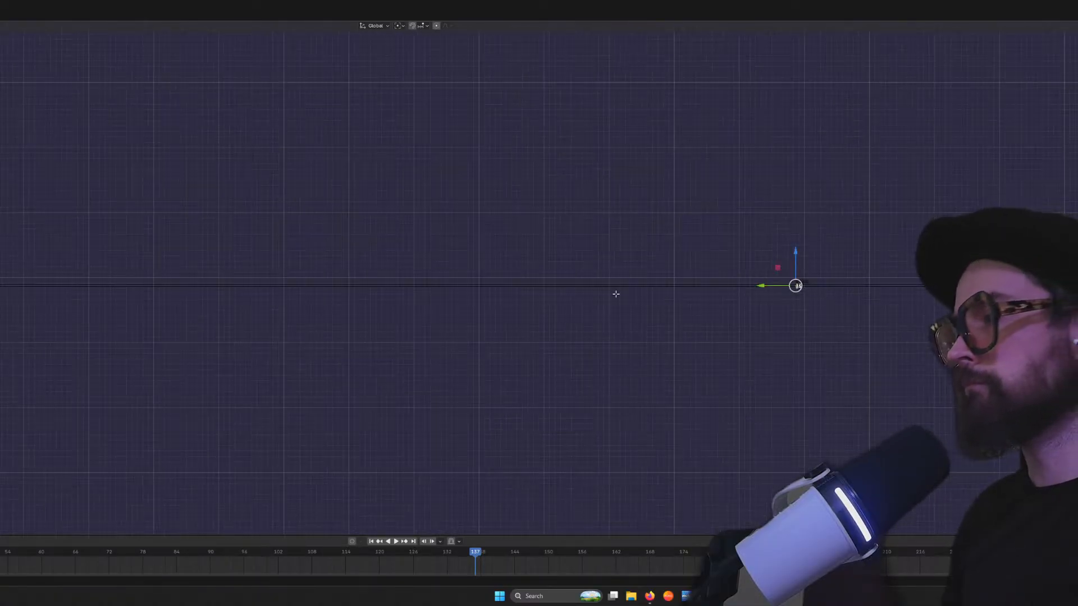
left_click(798, 285)
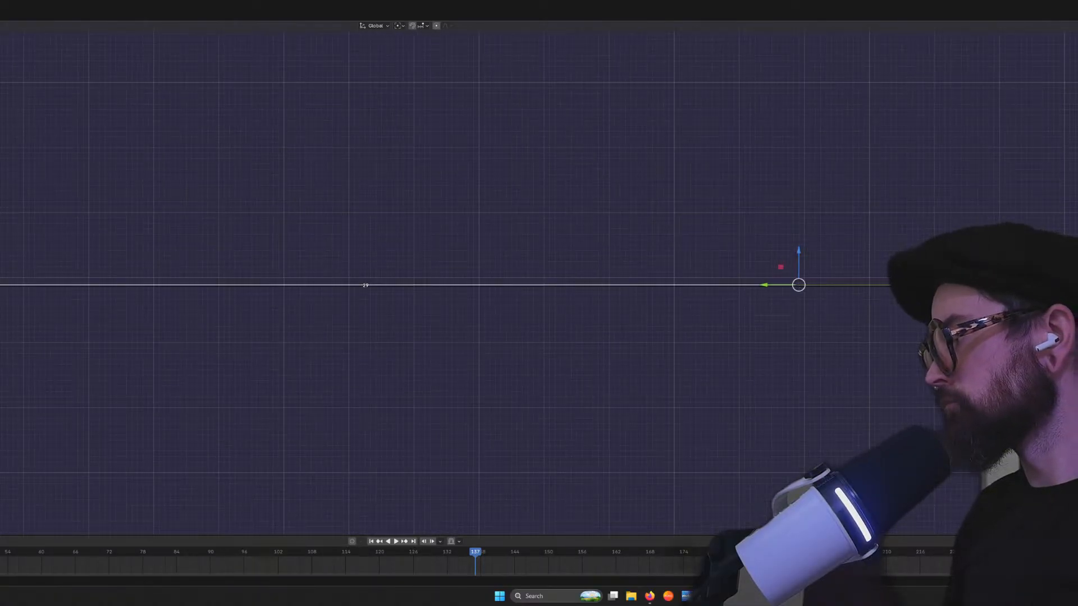
Try selecting the roof's short and long top edges at the wall corner
scroll(414, 278, "up", 3)
middle_click_drag(0, 281, 644, 248, "shift")
scroll(252, 253, "up", 4)
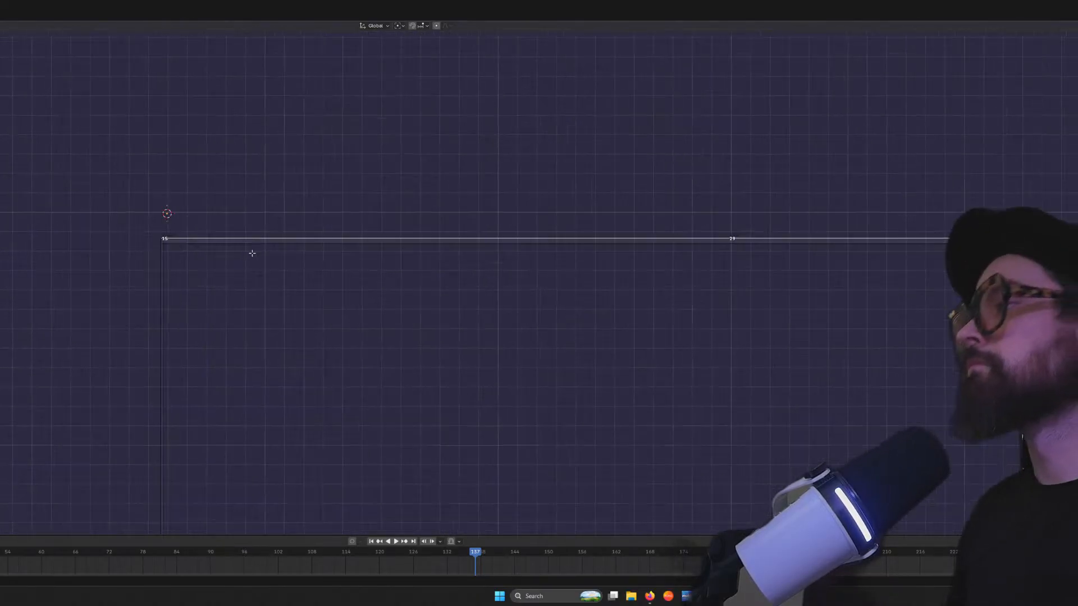
scroll(252, 253, "up", 4)
middle_click_drag(16, 215, 467, 240, "shift")
scroll(298, 224, "up", 7)
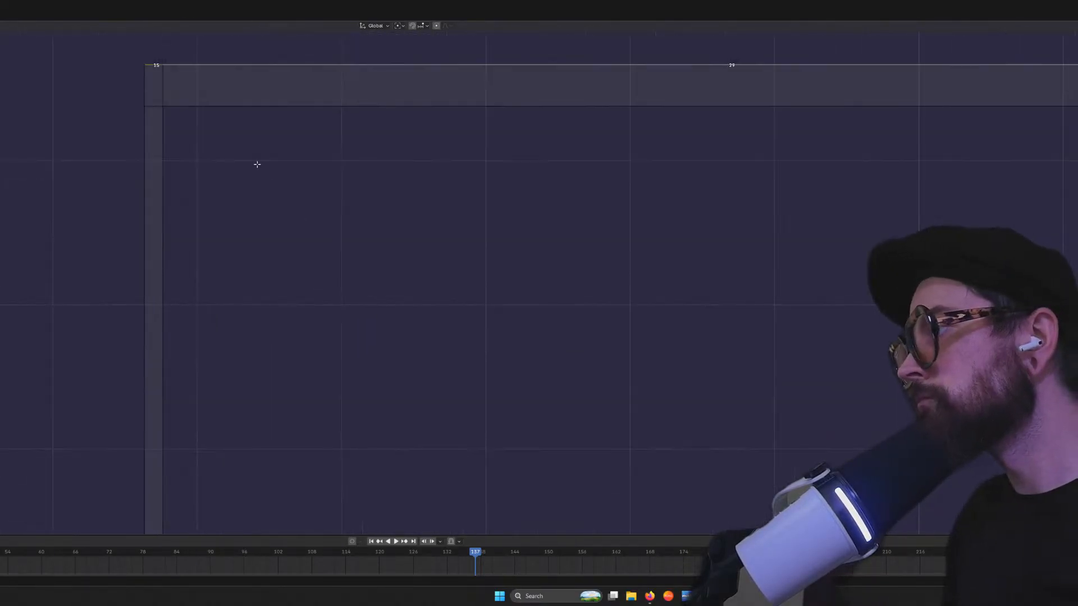
left_click(163, 65)
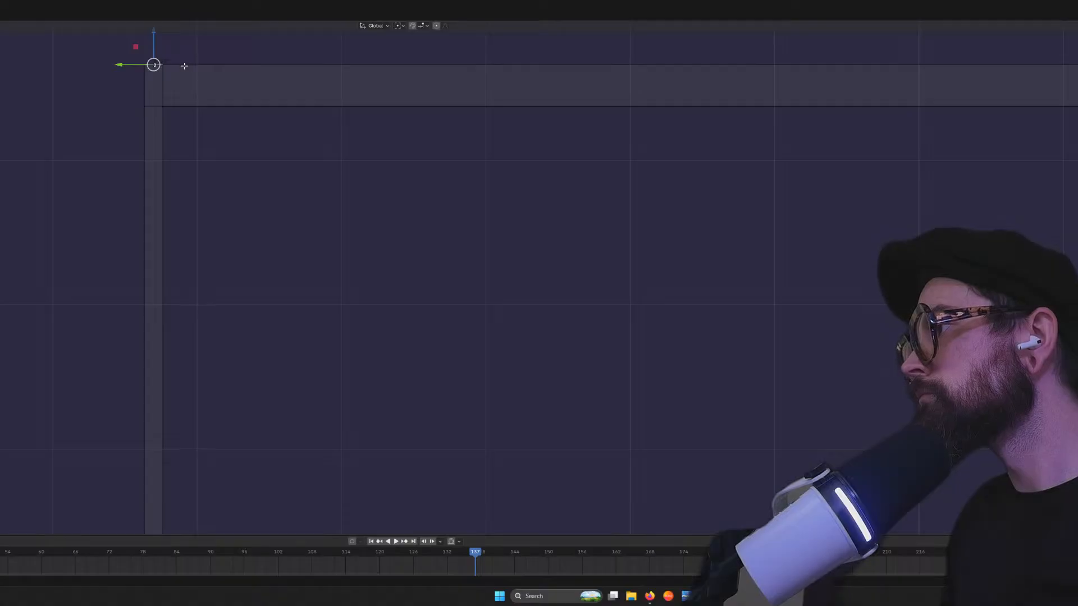
left_click(184, 66)
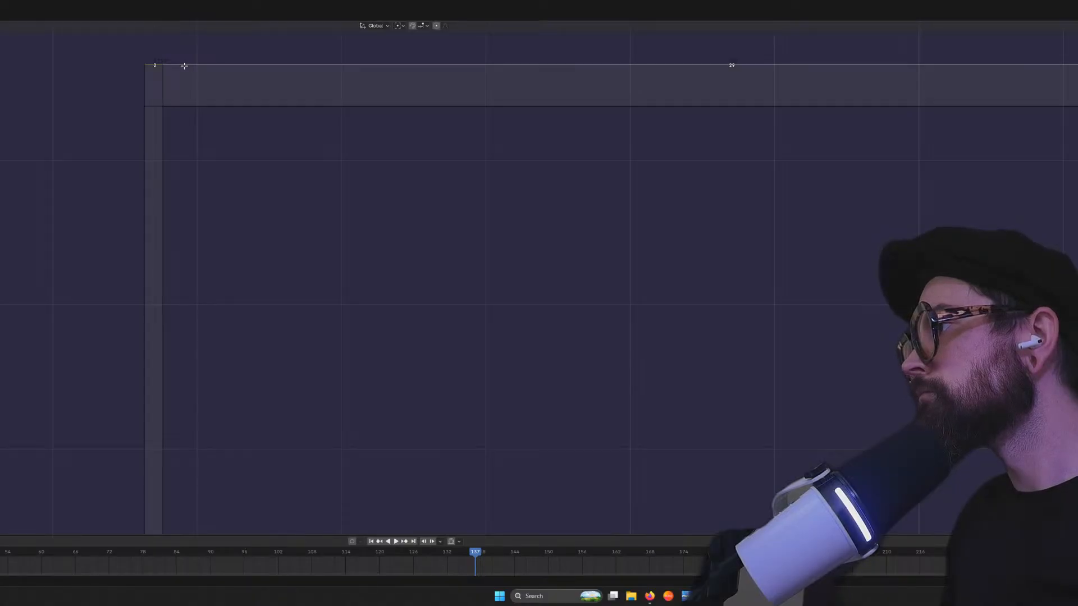
left_click_drag(128, 57, 444, 75)
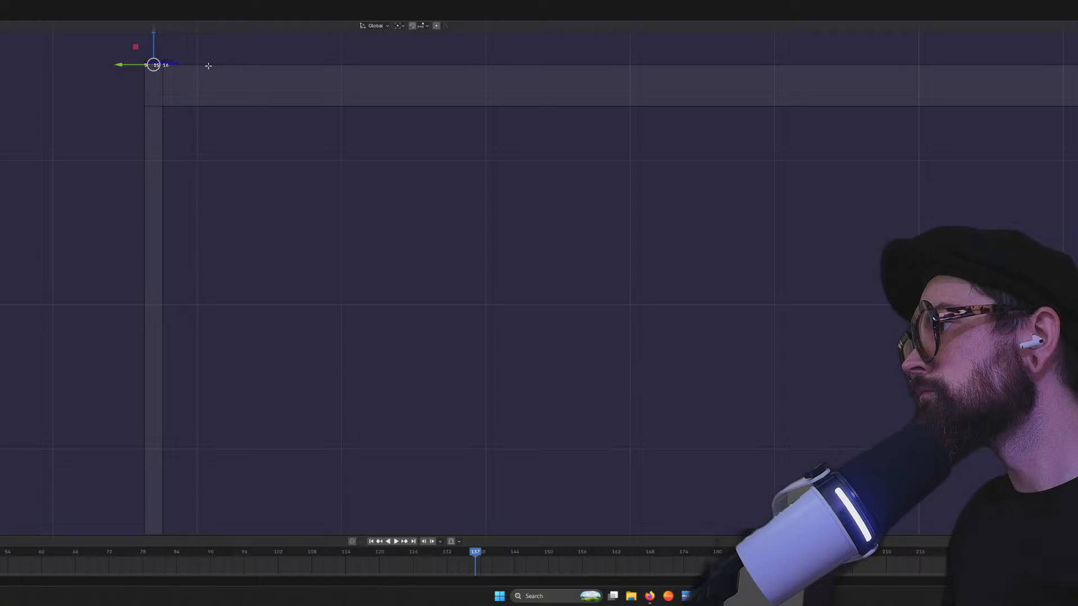
Switch to vertex selection and select the roof's top vertices above the wall
key("1")
left_click(118, 58)
left_click_drag(125, 44, 246, 82)
scroll(479, 131, "down", 4)
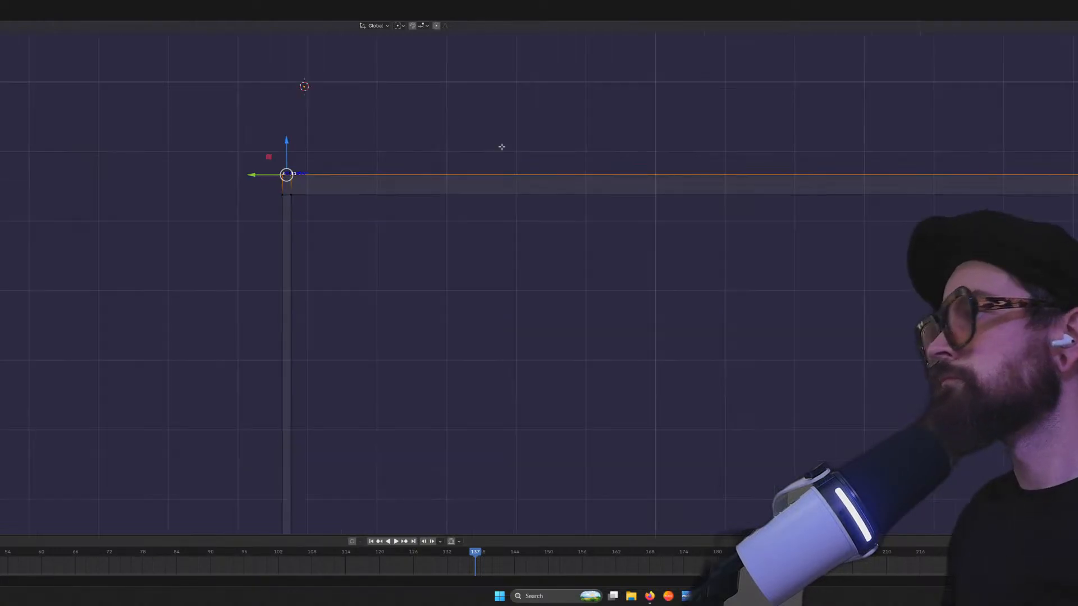
Add the top vertices of the roof's loop cut to the selection
scroll(479, 130, "down", 10)
middle_click_drag(887, 250, 455, 240, "shift")
scroll(696, 234, "up", 4)
scroll(772, 230, "down", 11)
scroll(910, 269, "up", 3)
scroll(523, 258, "up", 7)
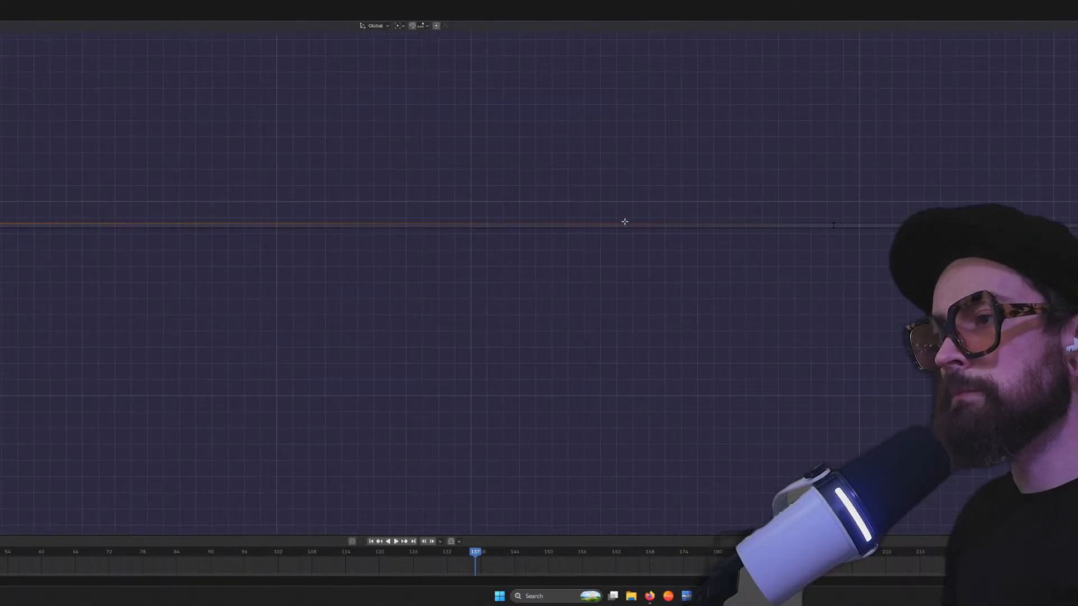
scroll(674, 208, "up", 3)
middle_click_drag(831, 185, 254, 209, "shift")
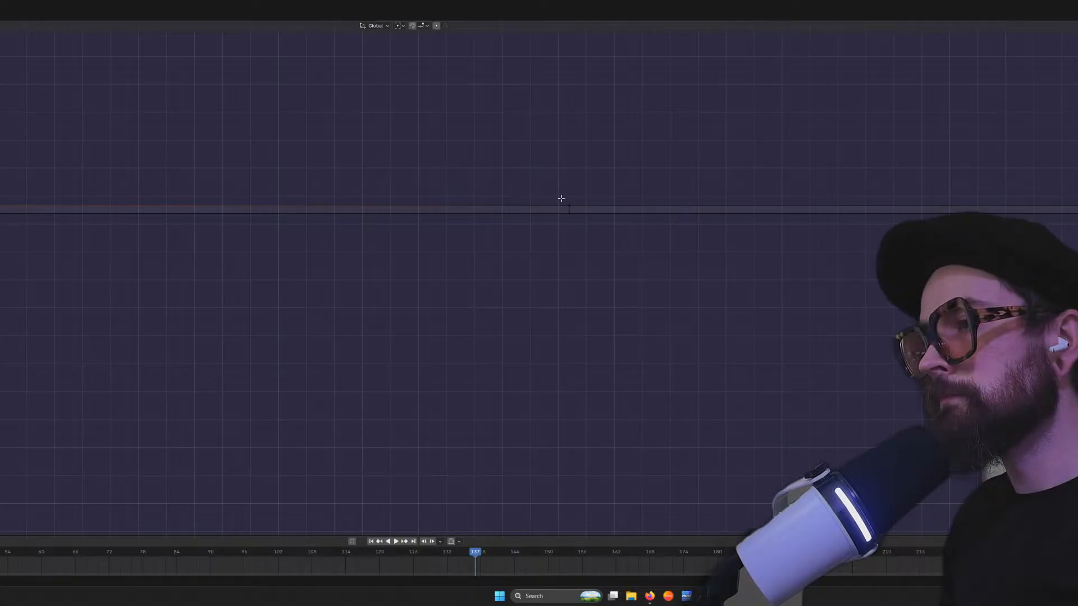
left_click_drag(582, 209, 583, 209)
scroll(695, 202, "down", 10)
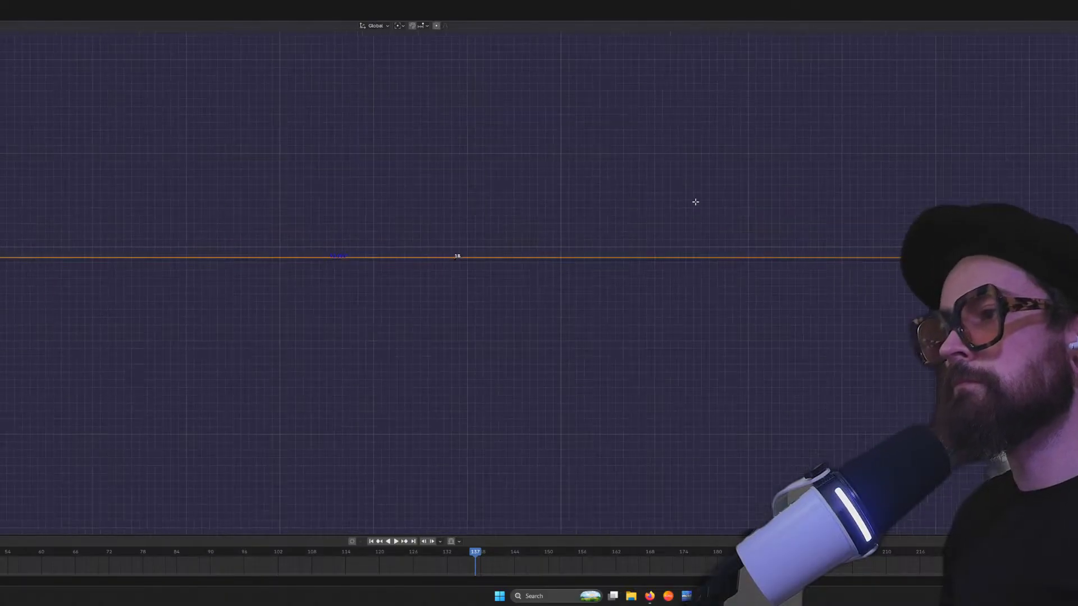
Add the top vertices at the roof's far end to the selection
middle_click_drag(966, 247, 529, 252, "shift")
scroll(529, 252, "up", 12)
middle_click_drag(673, 242, 541, 236, "shift")
middle_click_drag(612, 238, 539, 238, "shift")
middle_click_drag(797, 246, 617, 263, "shift")
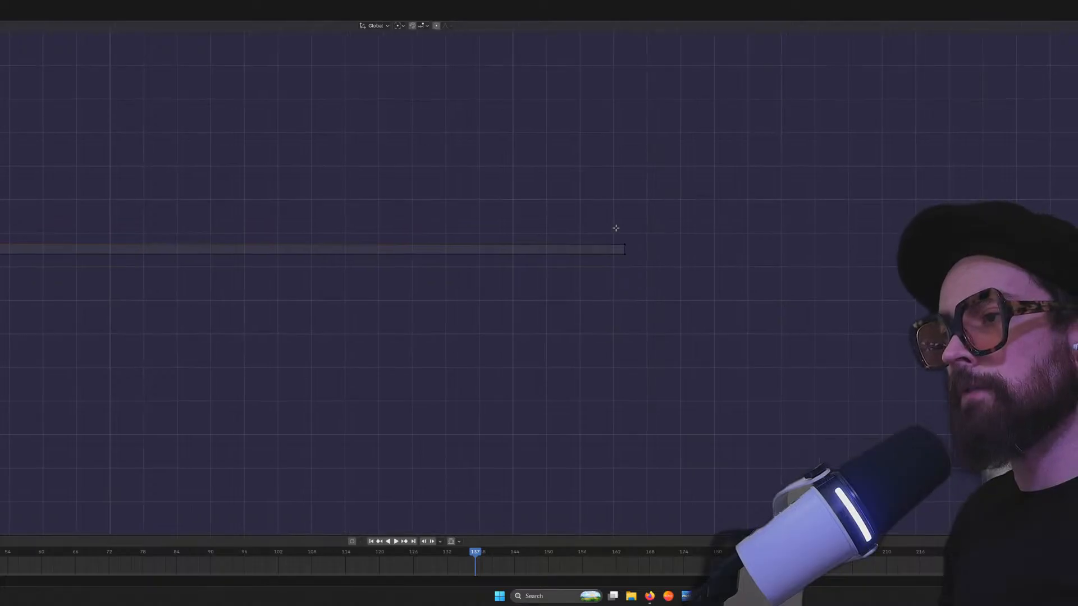
left_click_drag(634, 251, 635, 249, "shift")
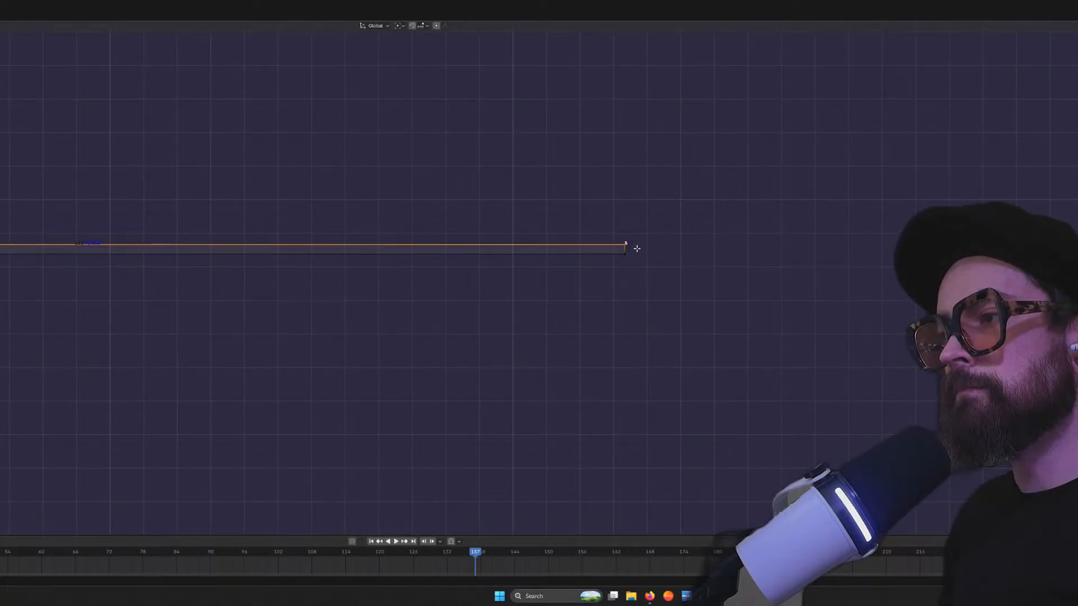
Lower the selected top vertices slightly along Z to thin the roof section
scroll(195, 247, "down", 7)
scroll(193, 228, "up", 11)
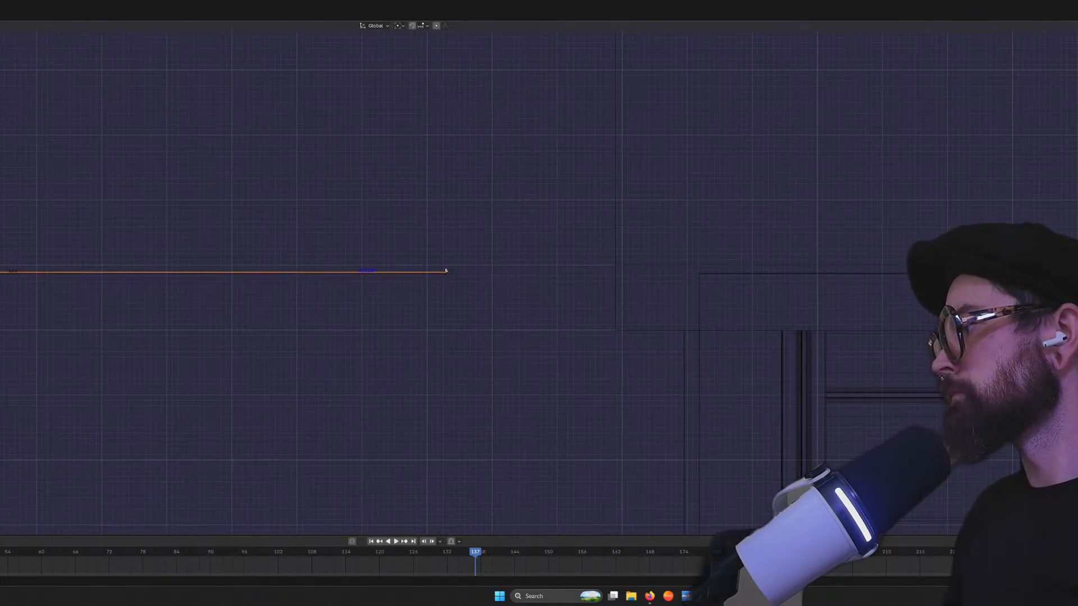
scroll(193, 229, "up", 5)
middle_click_drag(98, 193, 920, 270, "shift")
scroll(365, 253, "up", 2)
scroll(198, 224, "up", 2)
middle_click_drag(198, 224, 466, 302, "shift")
left_click_drag(475, 234, 475, 241)
scroll(339, 311, "down", 3)
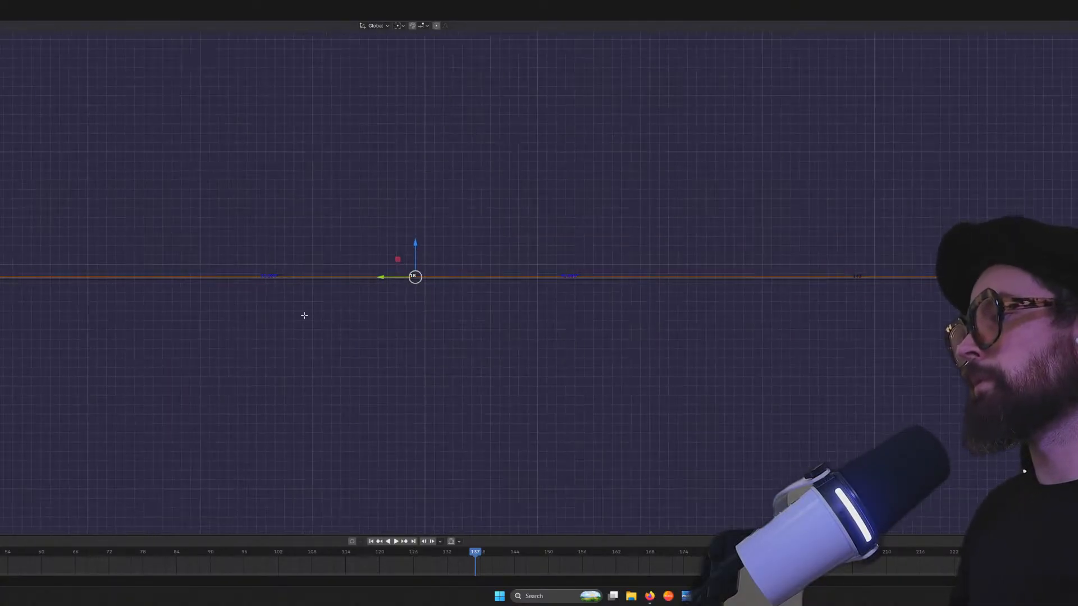
Try selecting and lowering the roof's top corner vertices above the wall, and undo the attempt
middle_click_drag(185, 330, 573, 244)
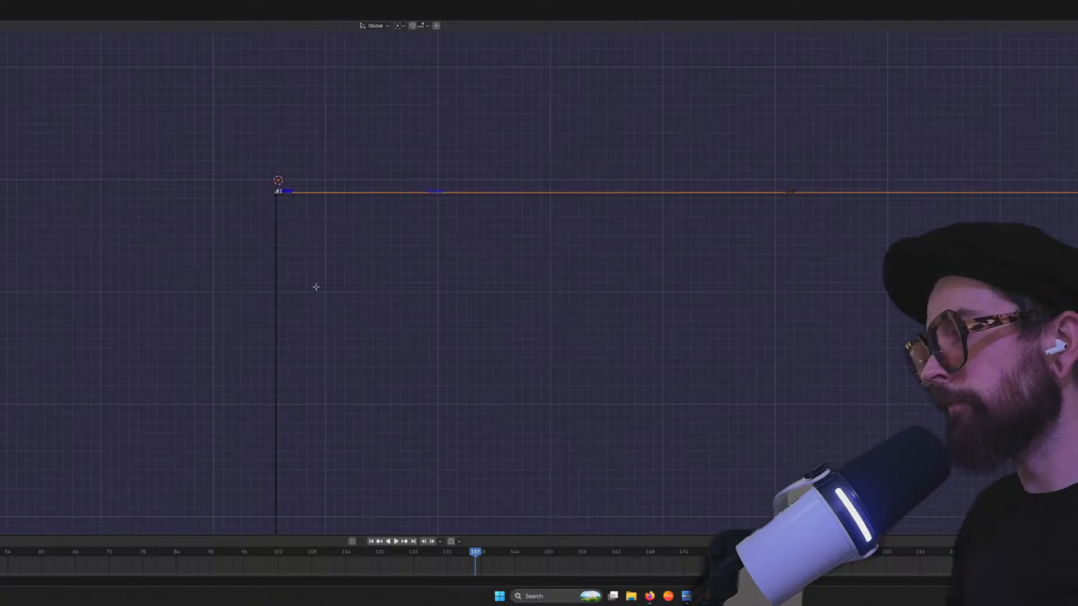
scroll(306, 283, "up", 2)
scroll(228, 259, "up", 3)
middle_click_drag(176, 178, 505, 291, "shift")
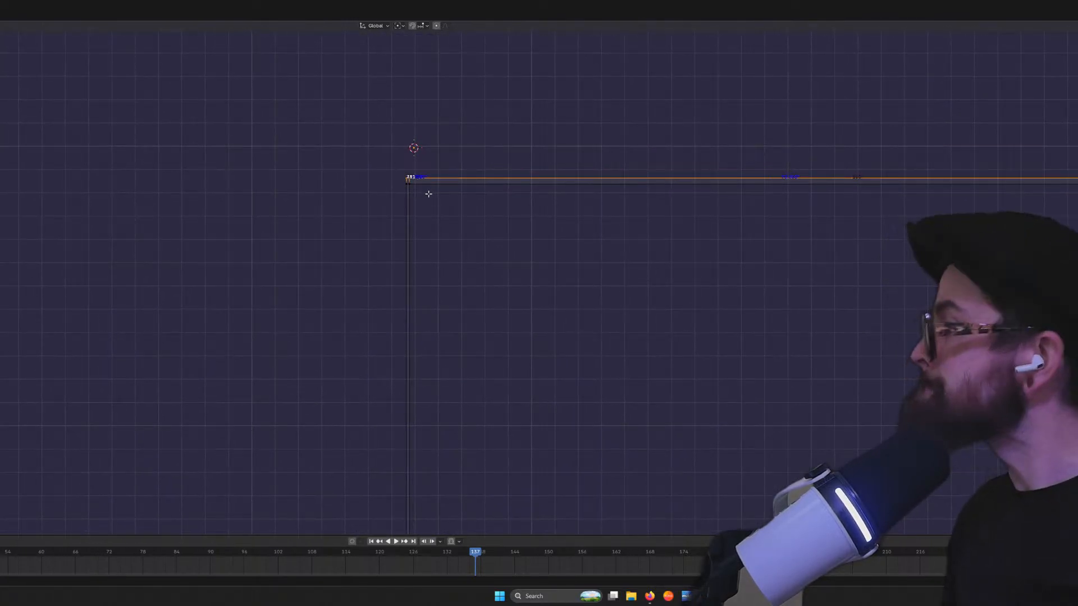
scroll(428, 194, "up", 3)
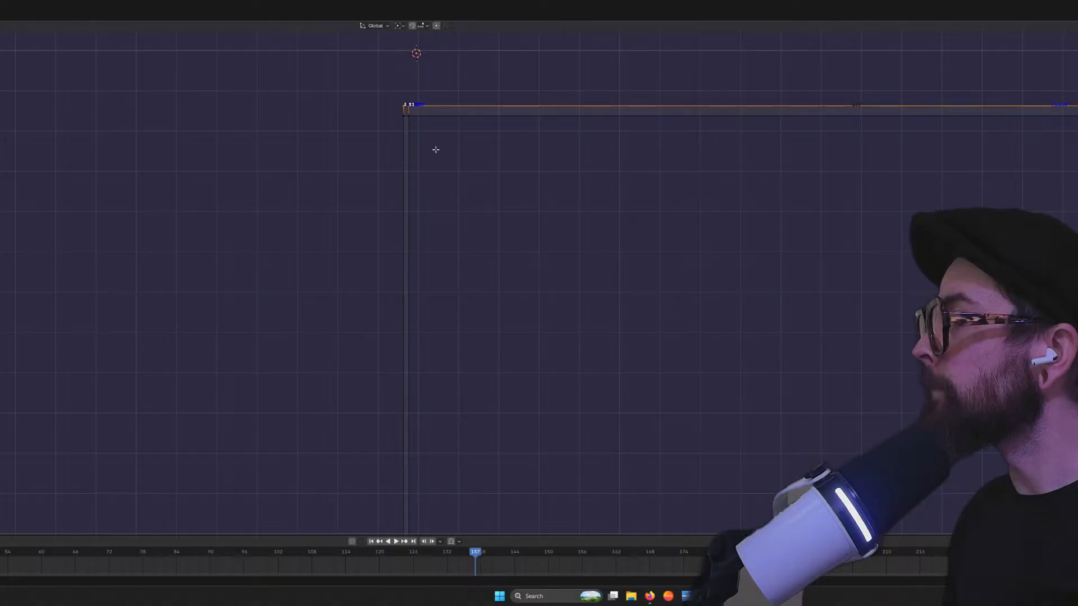
left_click(412, 105)
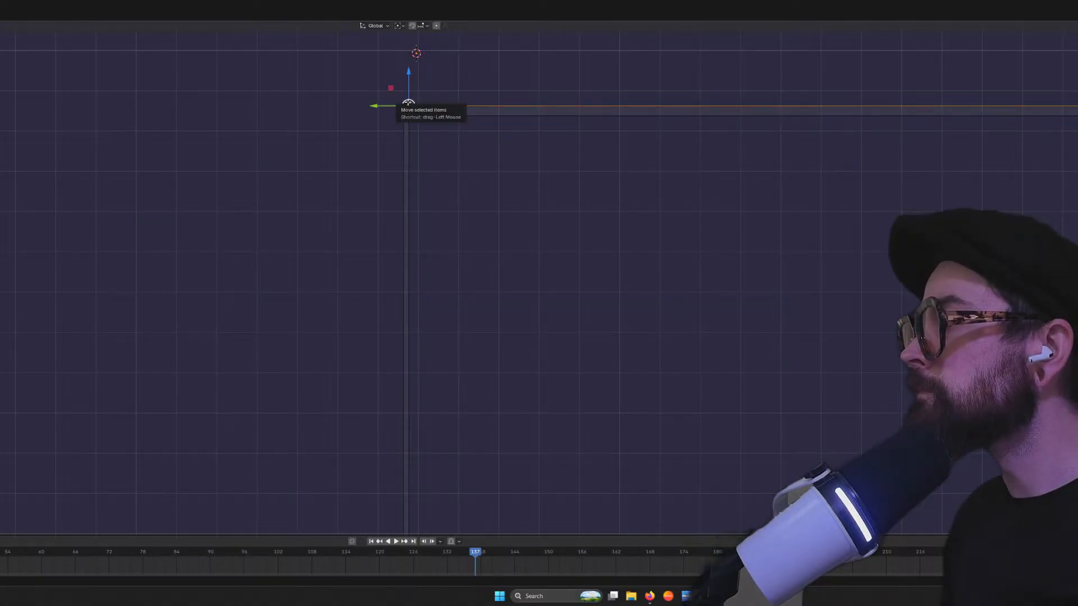
left_click_drag(409, 105, 410, 118)
key("ctrl+z")
key("ctrl+z")
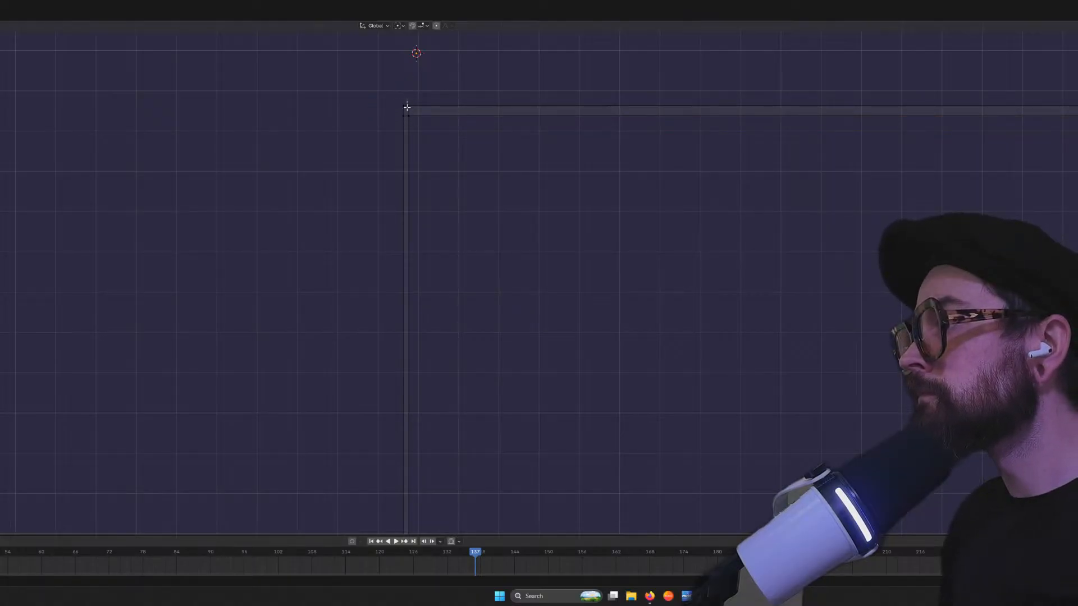
Select the wall's inner vertices at the roof corner and its inner vertices at the base
left_click_drag(412, 121, 415, 125)
scroll(428, 224, "down", 7)
middle_click_drag(461, 376, 432, 100, "shift")
middle_click_drag(431, 363, 388, 129, "shift")
middle_click_drag(380, 332, 356, 99, "shift")
middle_click_drag(343, 359, 360, 52, "shift")
middle_click_drag(366, 396, 374, 218, "shift")
scroll(359, 301, "up", 10)
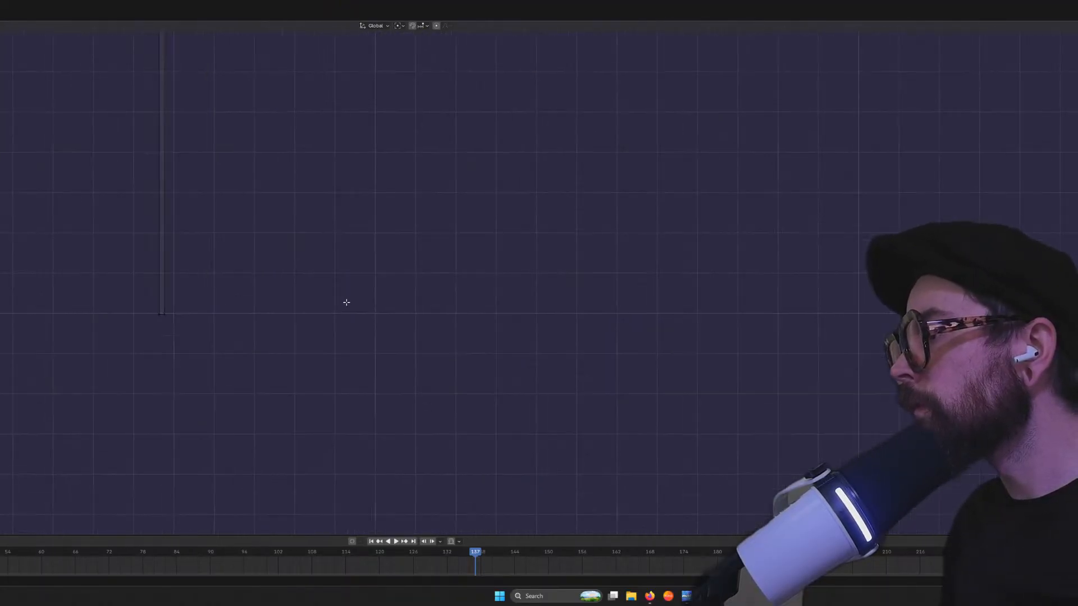
middle_click_drag(185, 320, 368, 307, "shift")
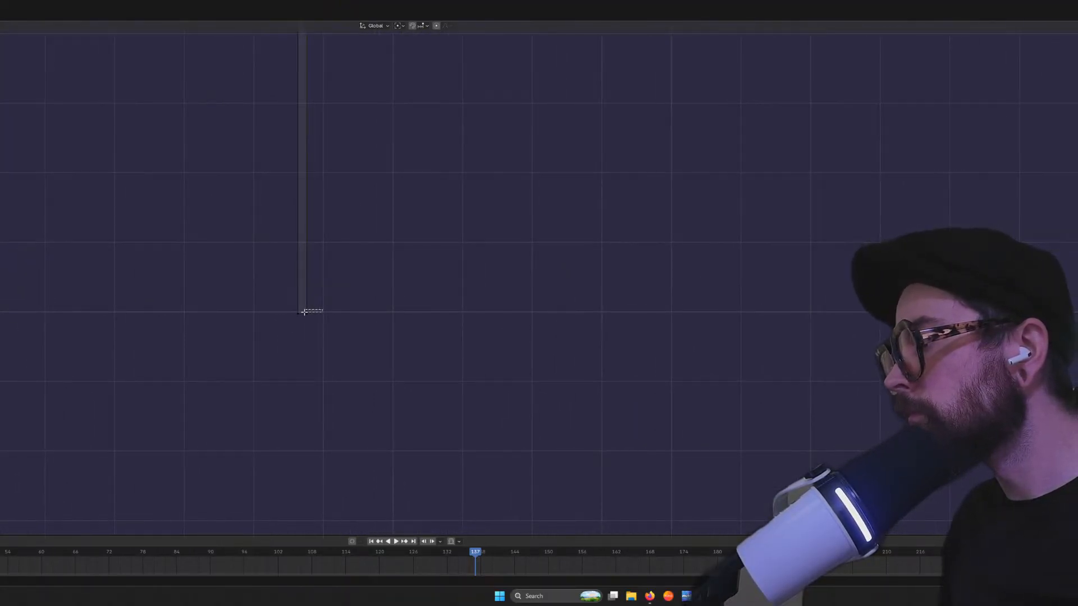
left_click(301, 323)
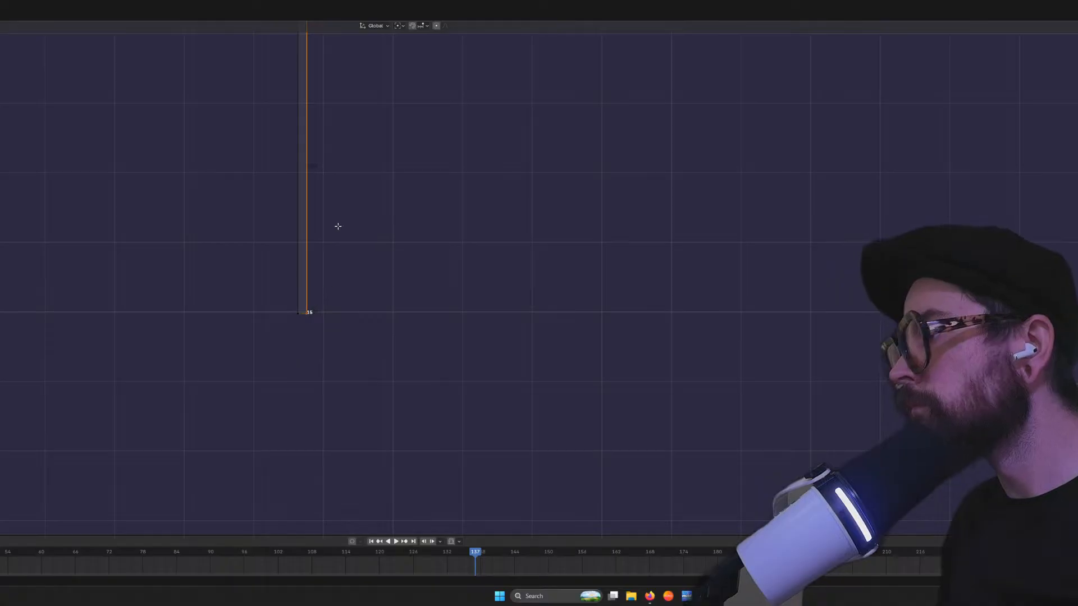
Move the selected inner wall vertices inward along Y to bring the wall to about the roof's thickness
key("KP_Decimal")
middle_click_drag(443, 121, 373, 476, "shift")
scroll(393, 255, "down", 7)
middle_click_drag(416, 159, 411, 378, "shift")
scroll(399, 377, "up", 7)
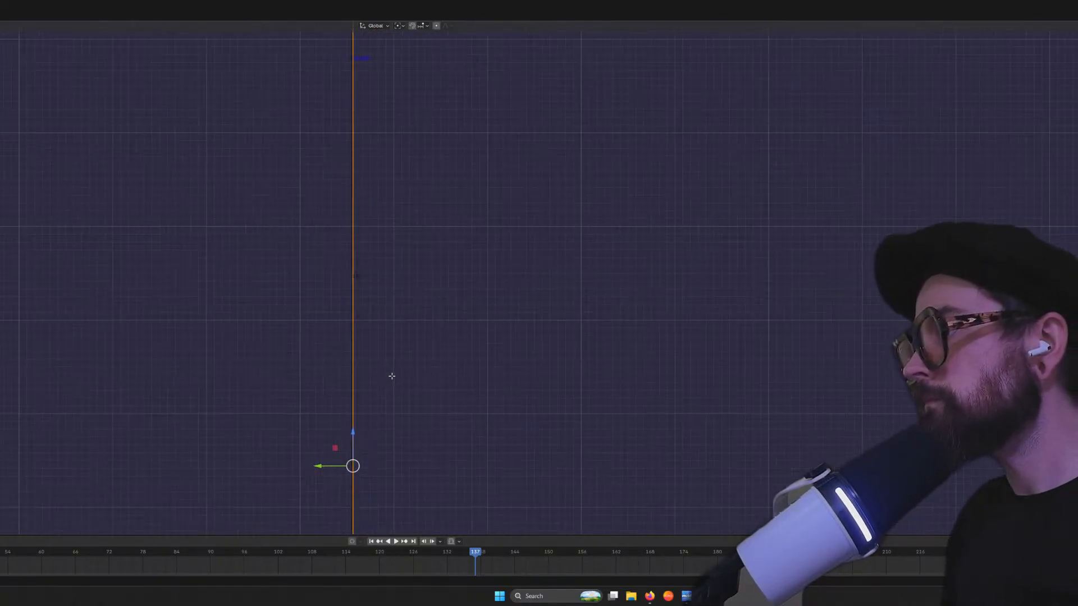
middle_click_drag(358, 429, 389, 223, "shift")
scroll(341, 363, "up", 6)
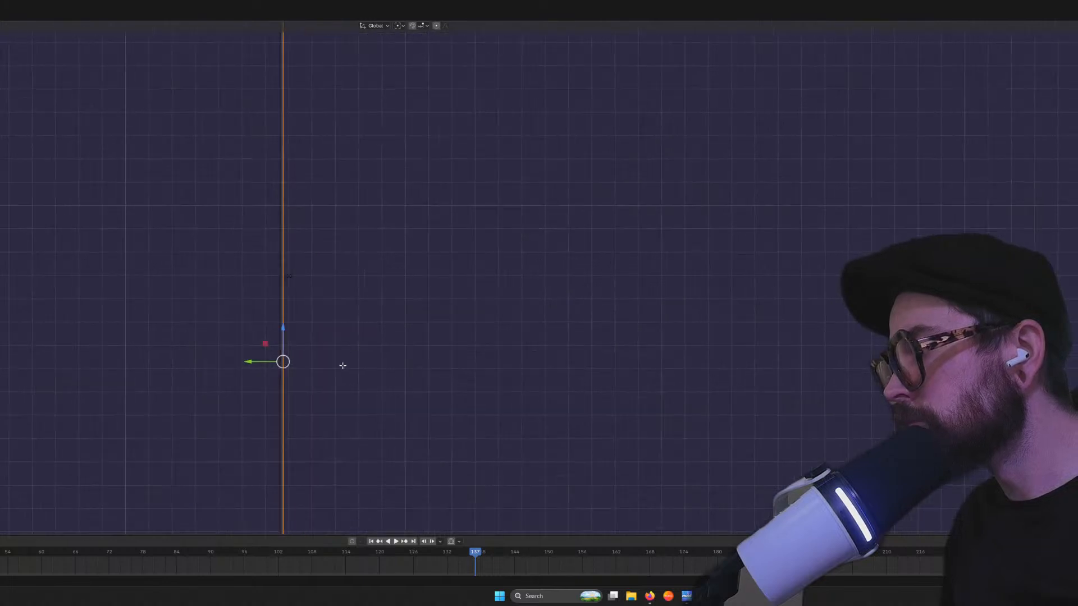
scroll(285, 408, "up", 2)
middle_click_drag(131, 497, 297, 327, "shift")
left_click_drag(222, 316, 230, 320)
Check the wall and roof thickness at the corner, and return the panel to Object Mode
scroll(337, 219, "down", 17)
middle_click_drag(448, 131, 445, 285, "shift")
scroll(388, 288, "up", 11)
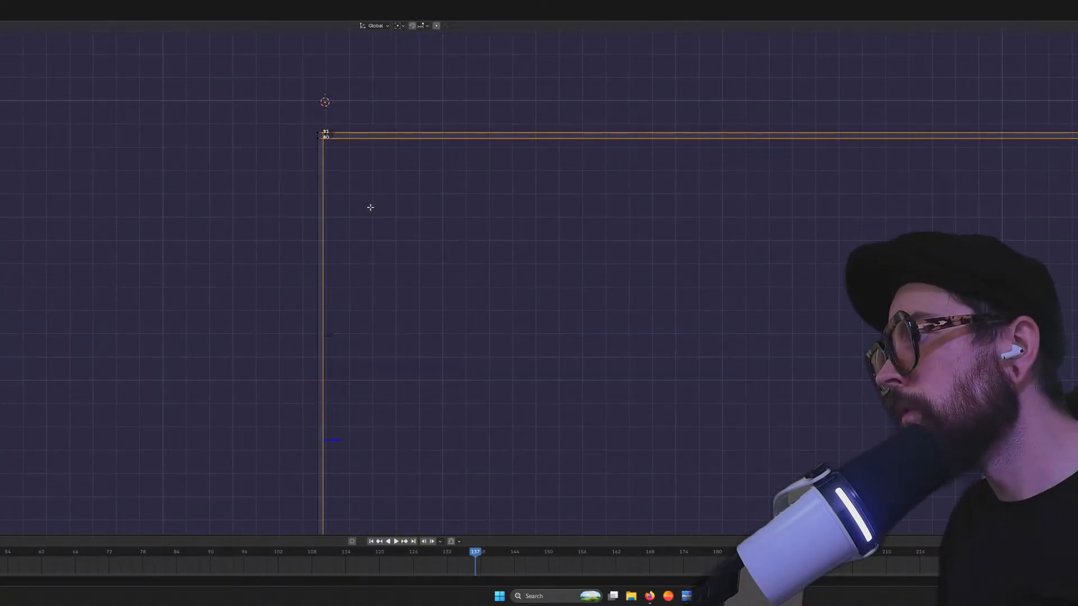
scroll(370, 207, "up", 4)
middle_click_drag(313, 157, 415, 389, "shift")
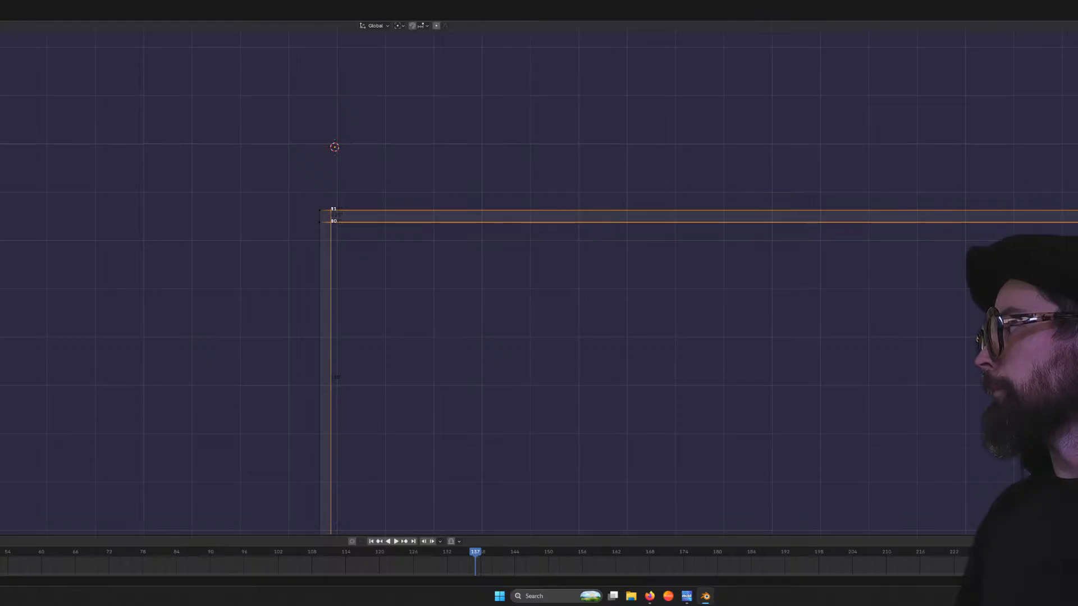
key("Tab")
scroll(211, 276, "down", 2)
middle_click_drag(211, 276, 305, 297)
scroll(201, 276, "down", 5)
mouse_move(128, 260)
middle_mouse_down()
mouse_move(168, 252)
mouse_move(127, 261)
middle_mouse_up()
scroll(334, 194, "up", 1)
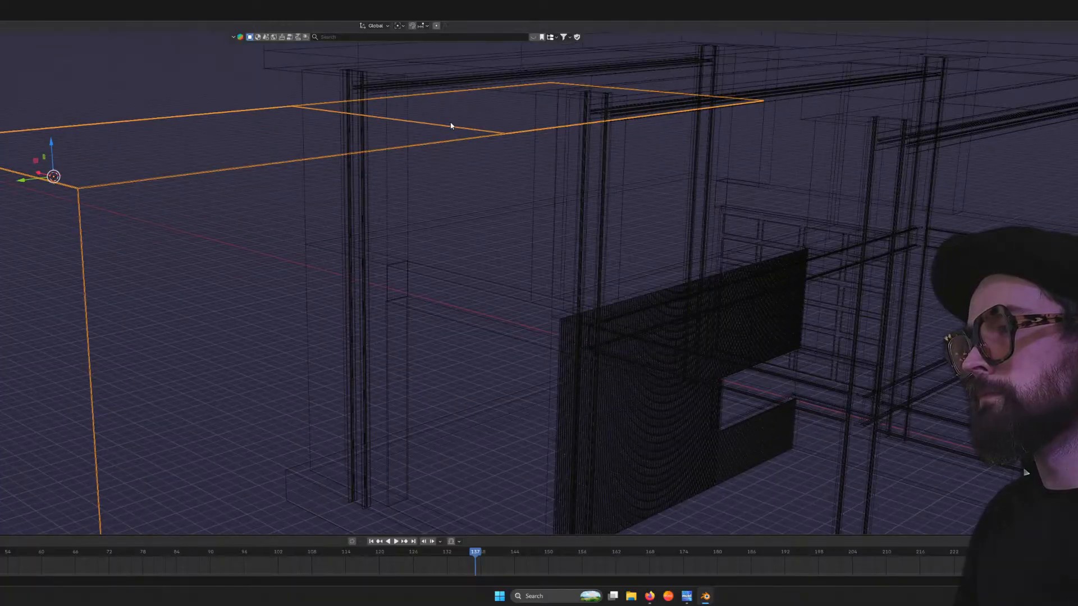
Show the building in solid shading and delete the other two wall and roof panels between the frames
scroll(409, 179, "down", 5)
middle_click_drag(468, 203, 505, 216)
left_click(465, 153)
left_click(443, 169)
left_click(456, 134)
left_click(466, 102)
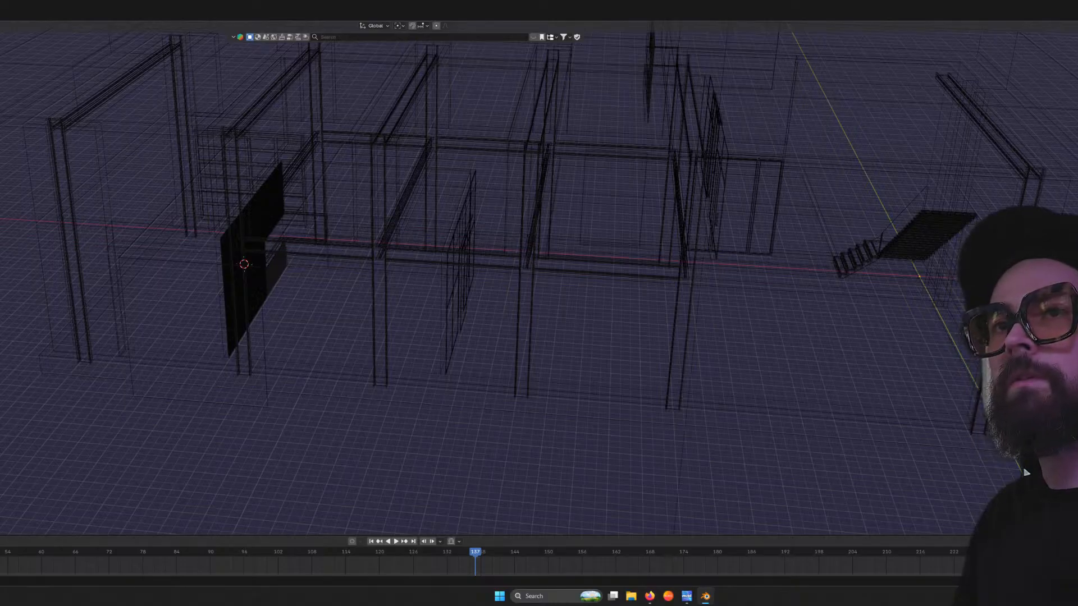
key("shift+z")
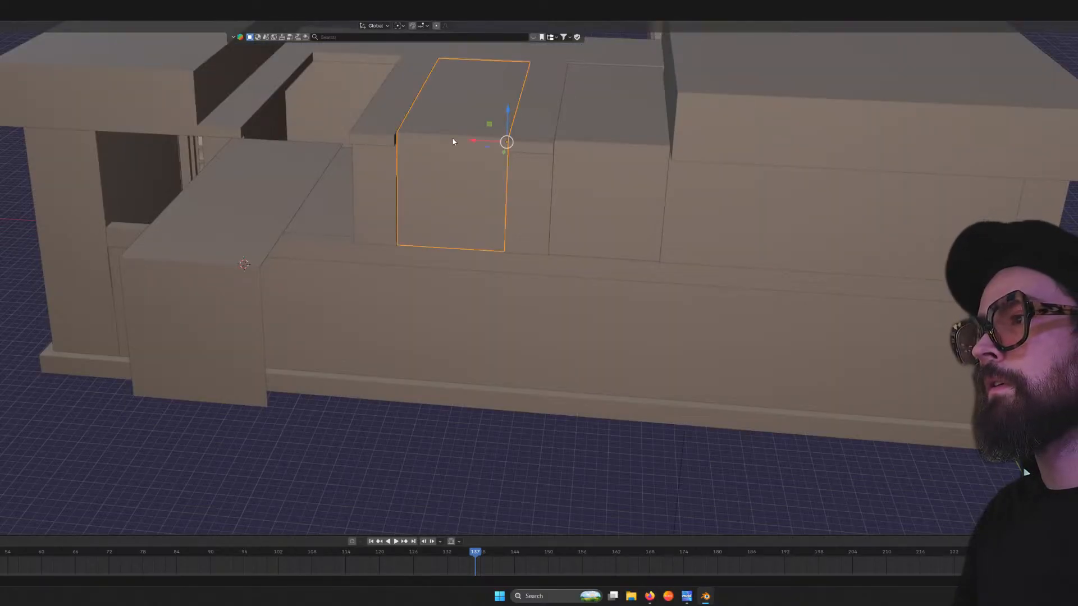
left_click(586, 137, "shift")
key("x")
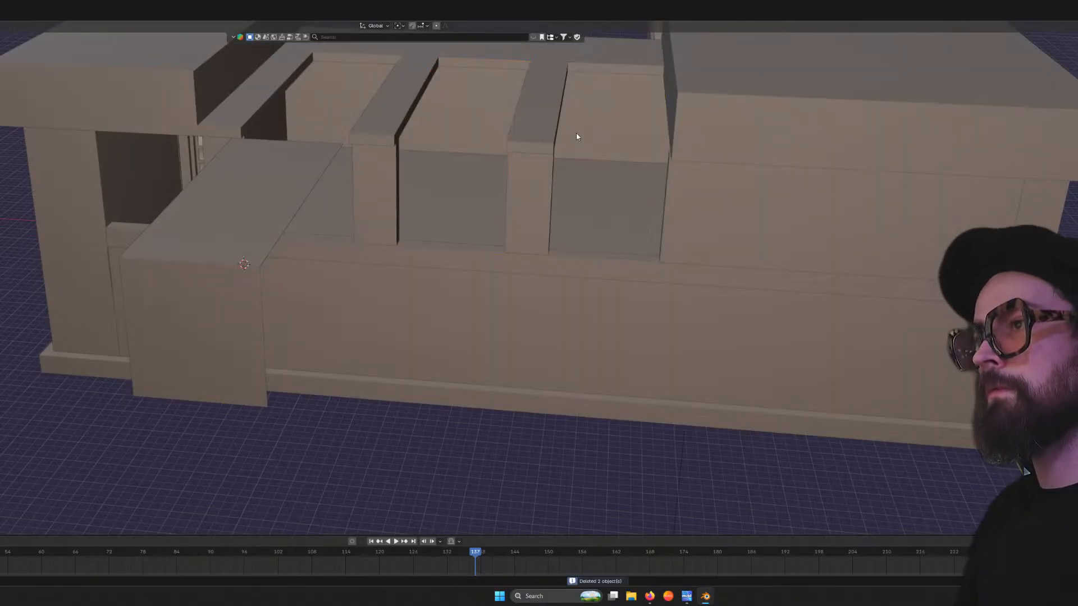
In top view, move the pulled-out panel along Y back into its opening in the building and show the model in wireframe
left_click(232, 218)
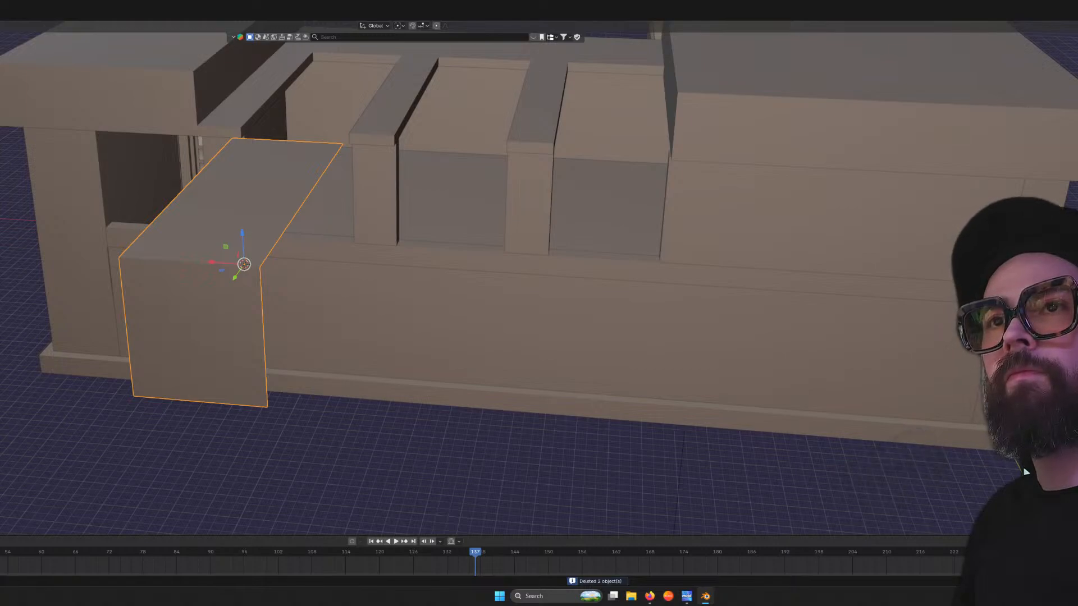
key("KP_7")
scroll(672, 340, "down", 7)
middle_click_drag(501, 383, 476, 265, "shift")
left_click_drag(431, 123, 431, 172)
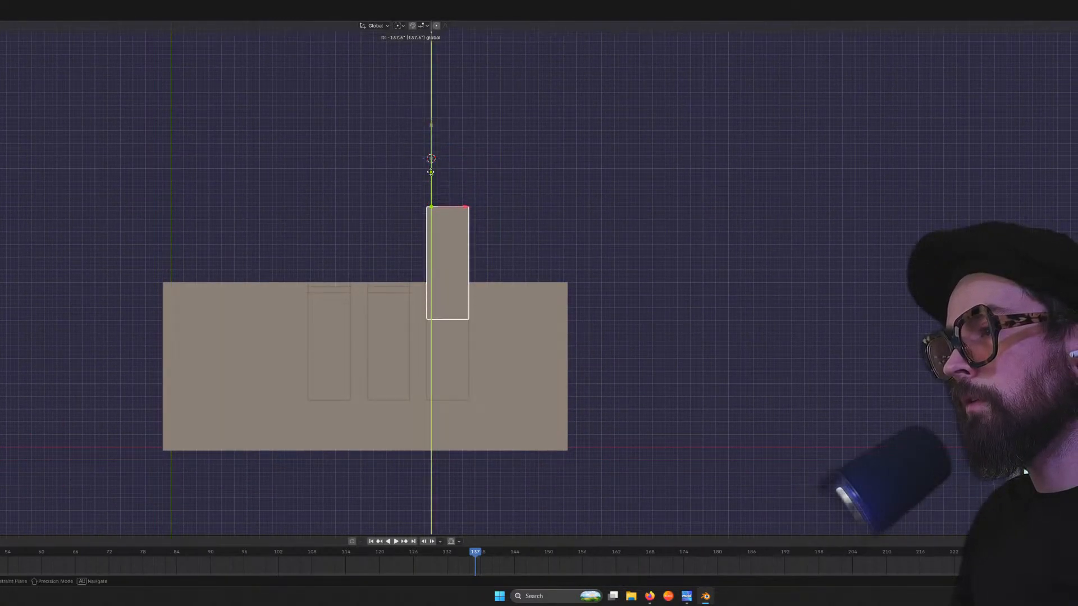
left_click(417, 252)
key("shift+z")
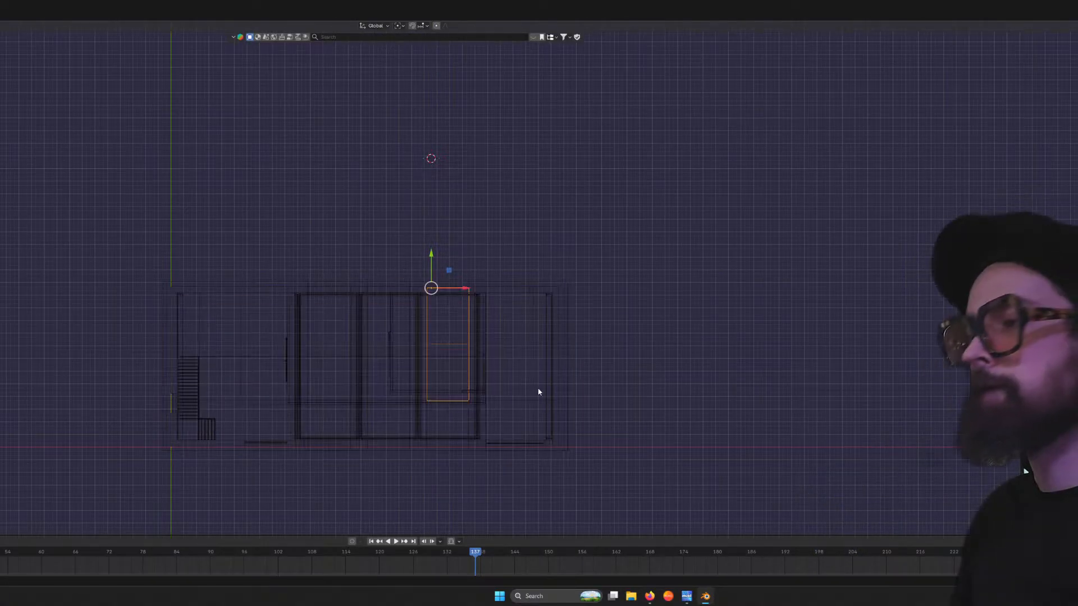
In top view, place the 3D cursor near the outer corner of the panel and set the panel's origin to the 3D cursor
scroll(423, 382, "up", 6)
middle_click_drag(440, 313, 361, 84, "shift")
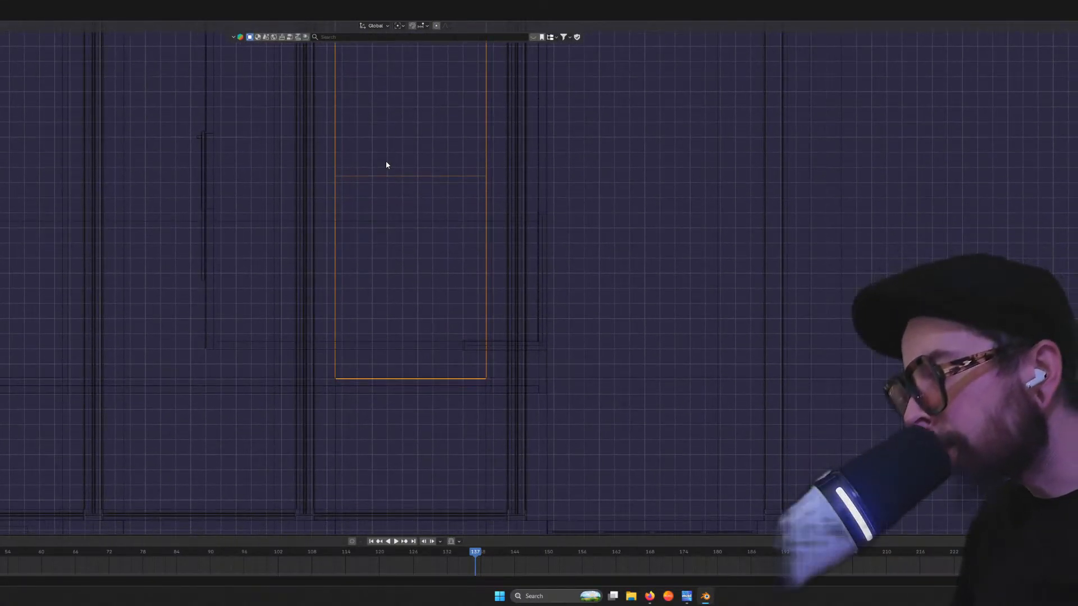
key("shift+z")
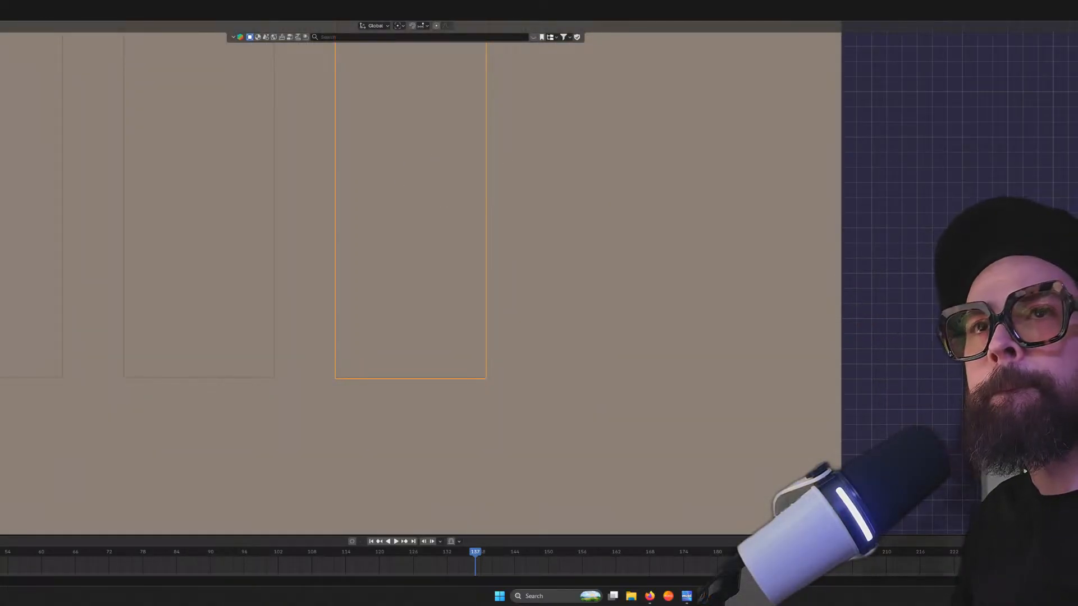
key("shift+z")
scroll(429, 412, "up", 5)
mouse_move(408, 454)
middle_mouse_down("shift")
mouse_move(402, 277)
mouse_move(396, 295)
middle_mouse_up("shift")
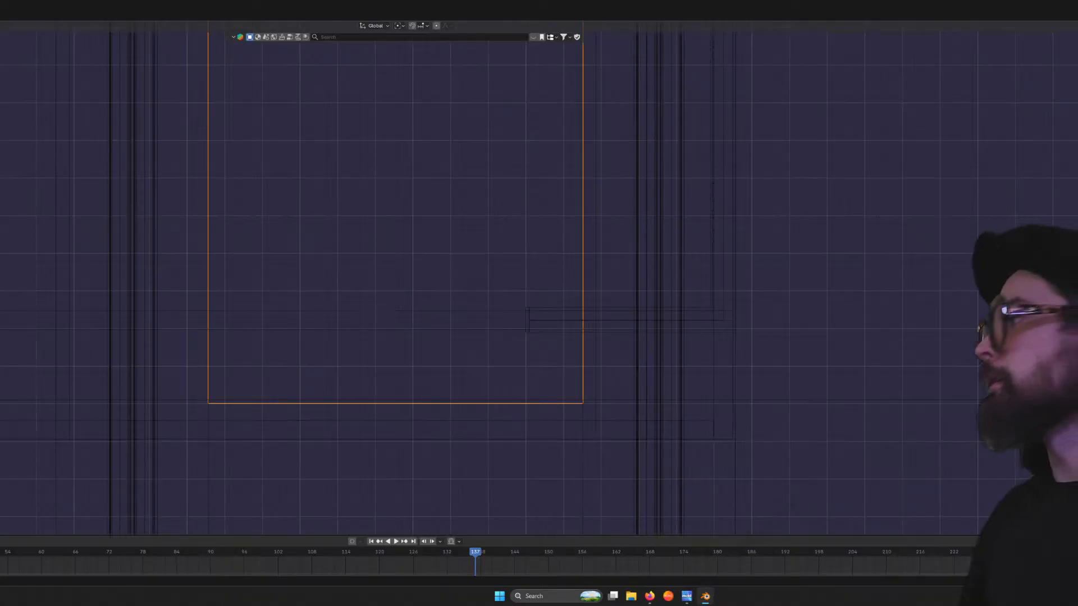
right_click(268, 366)
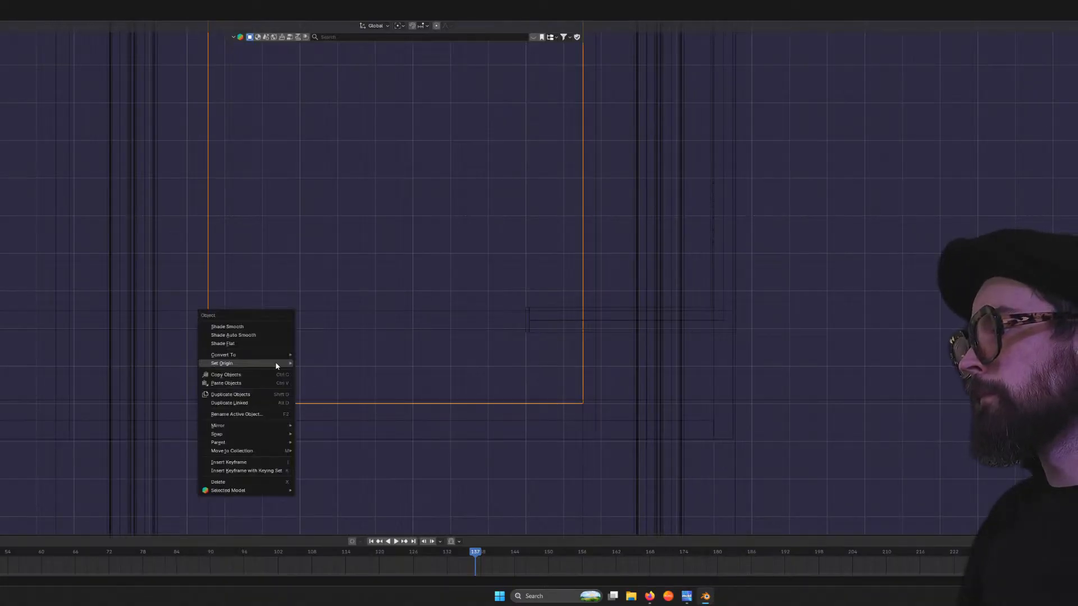
mouse_move(277, 366)
left_click(324, 382)
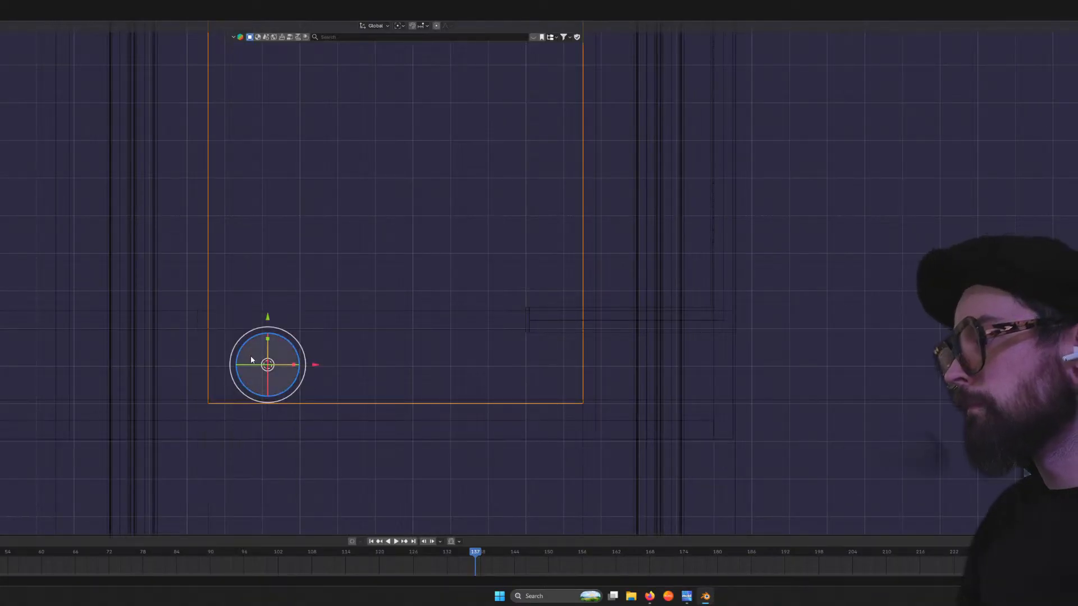
Nudge the panel slightly along Y to line it up with its opening, and activate the Move tool
scroll(243, 372, "up", 3)
middle_click_drag(243, 373, 388, 235, "shift")
scroll(387, 236, "up", 3)
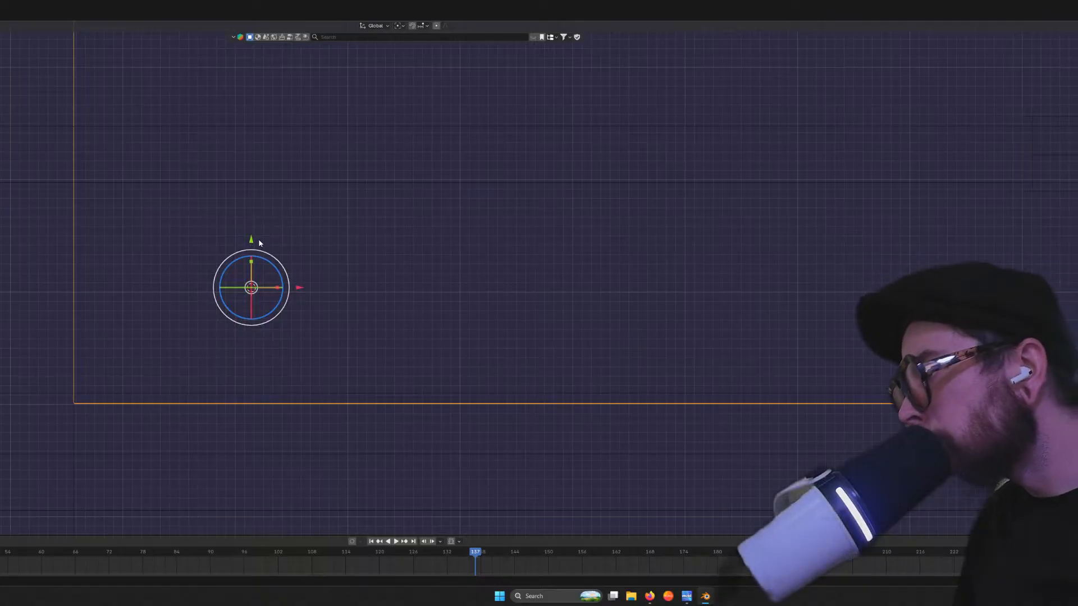
left_click_drag(252, 240, 258, 227)
scroll(235, 260, "down", 10)
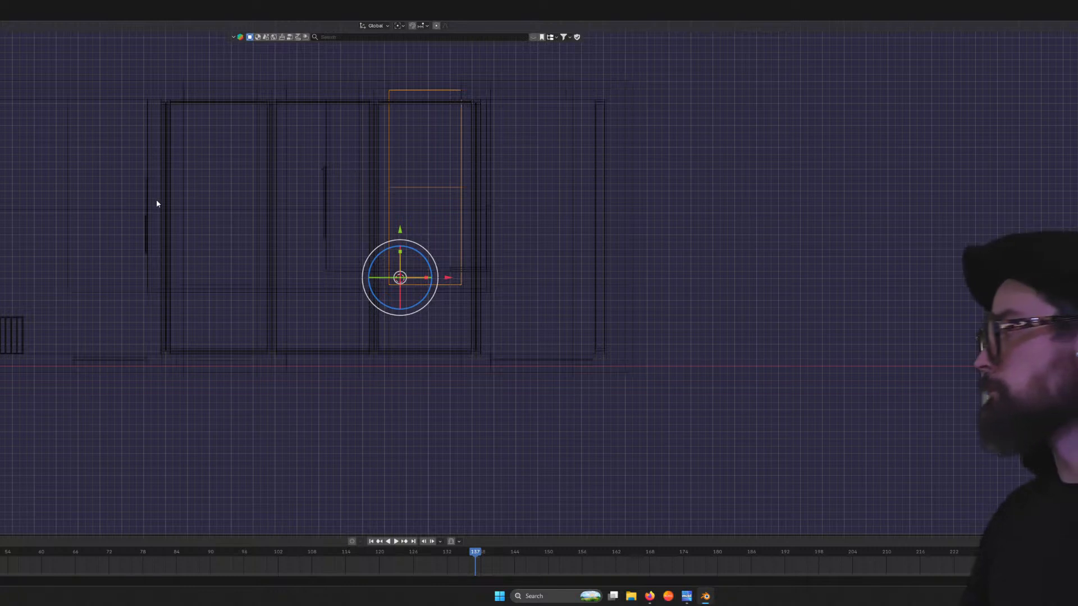
left_click(1, 79)
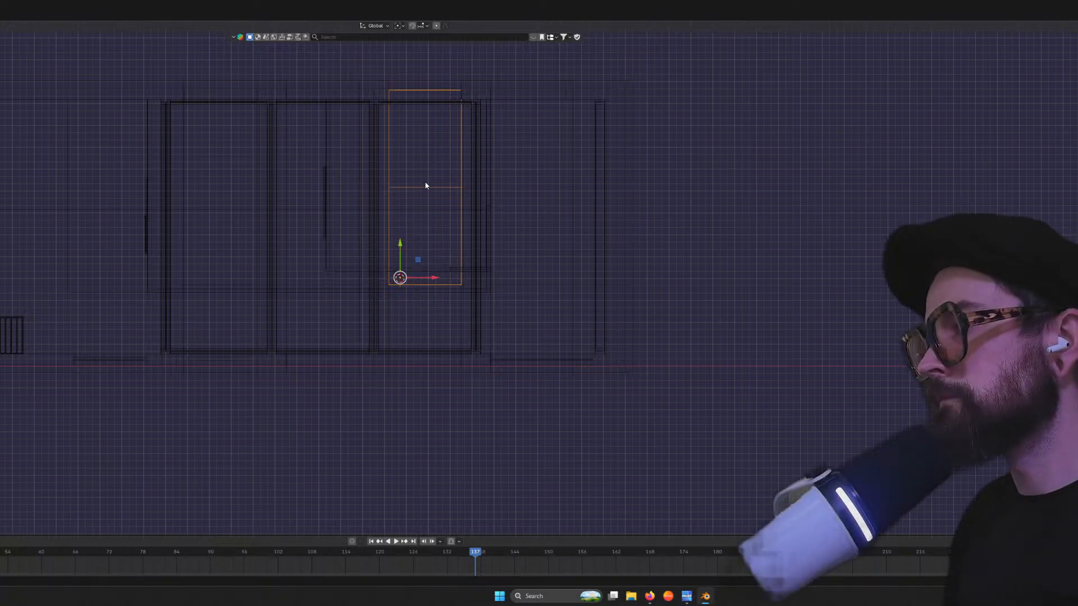
Paste a copy of the panel, move it along X into the middle opening and fine-align its edge with the opening
key("ctrl+v")
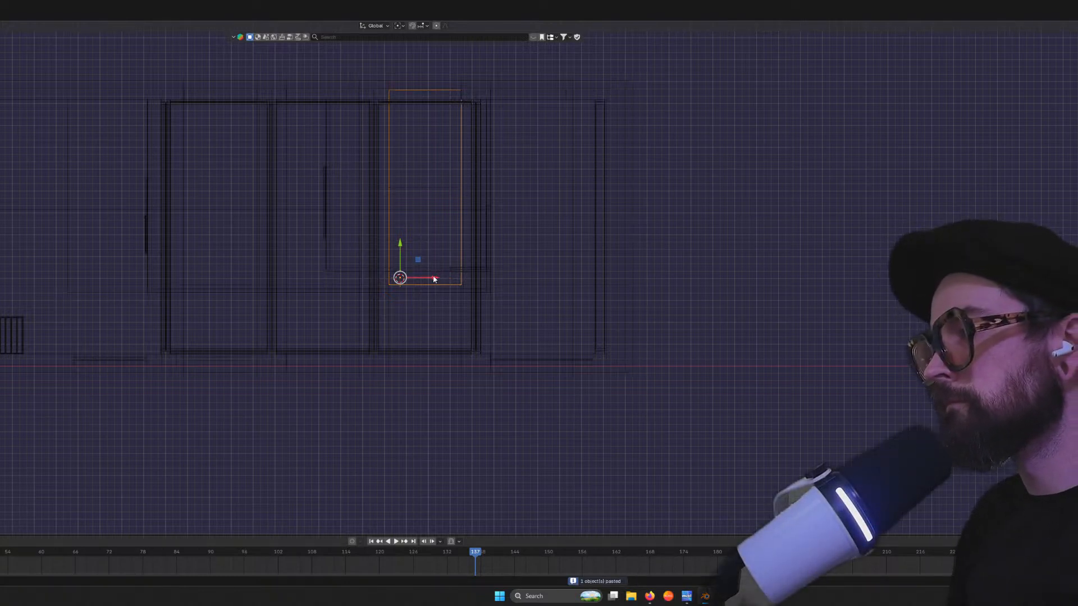
left_click_drag(434, 279, 325, 277)
scroll(325, 277, "up", 10)
scroll(138, 296, "up", 1)
middle_click_drag(39, 294, 830, 302, "shift")
scroll(337, 317, "up", 2)
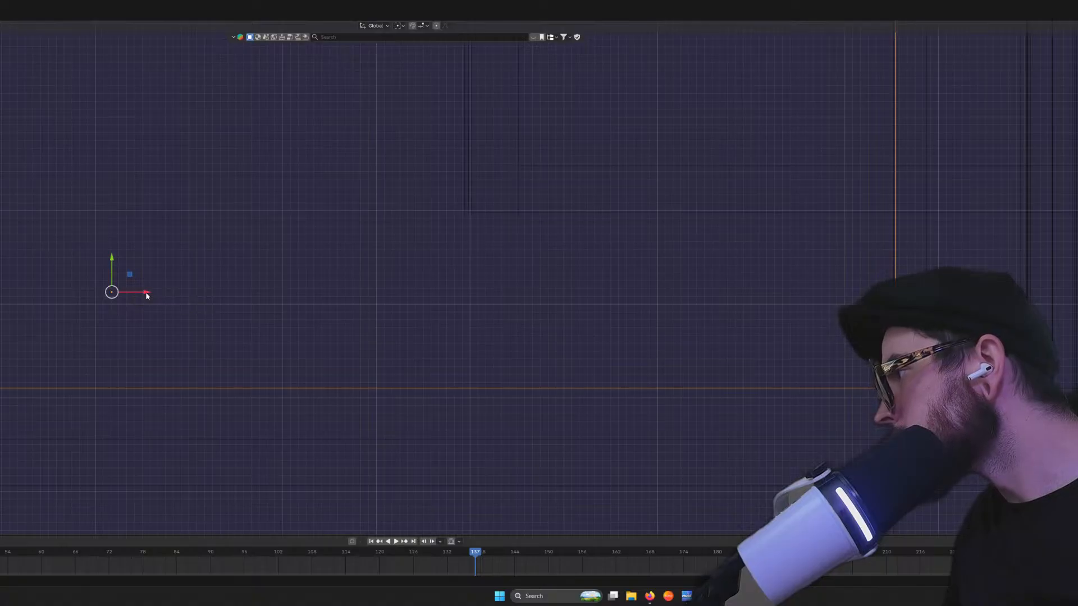
left_click_drag(144, 296, 142, 292)
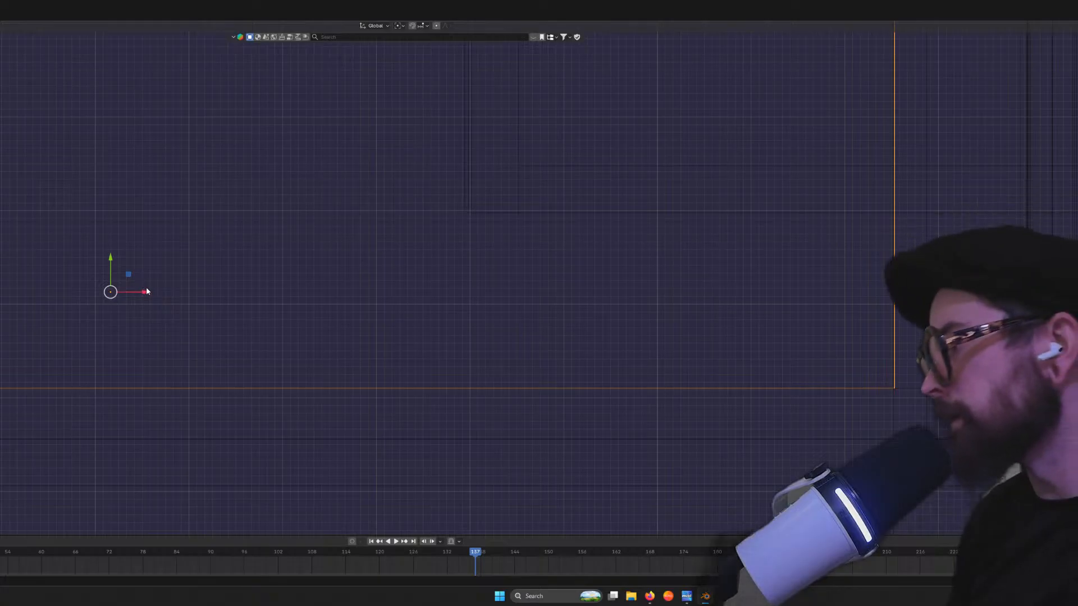
left_click_drag(144, 292, 143, 292)
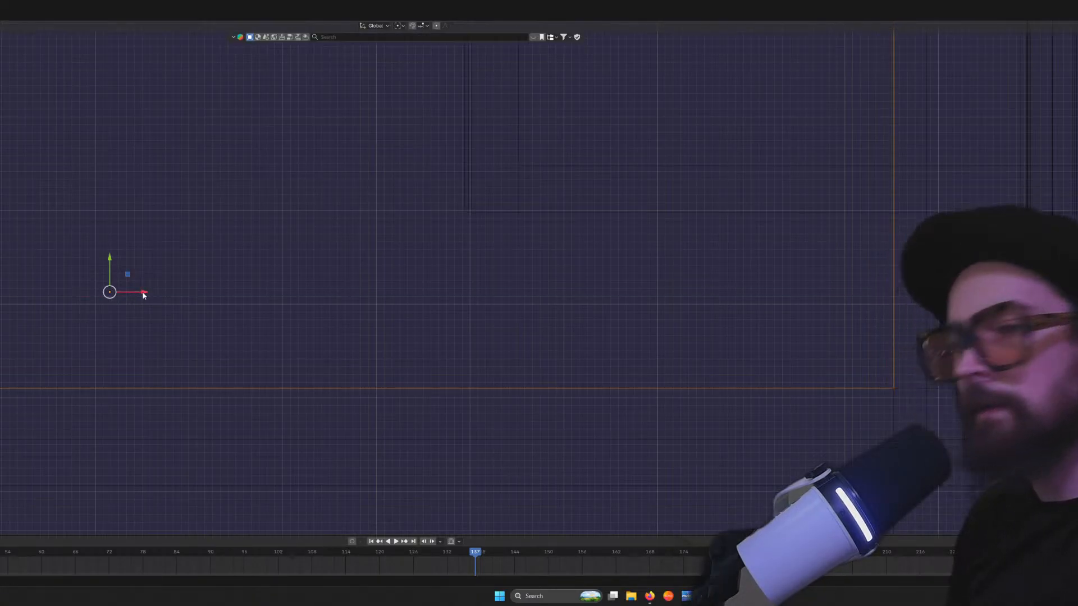
scroll(68, 290, "up", 4)
scroll(693, 277, "down", 3)
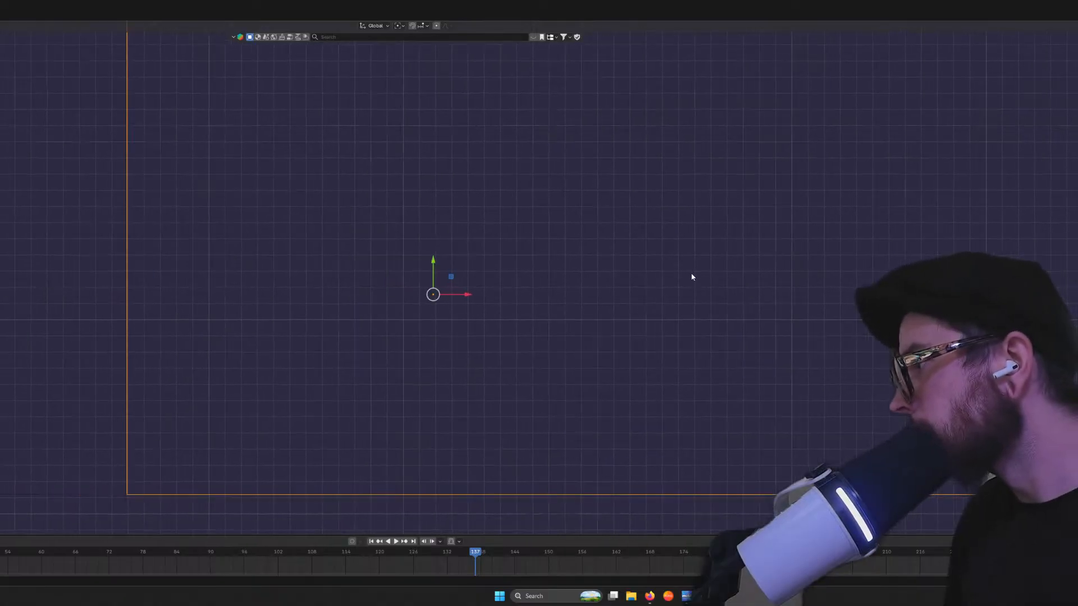
middle_click_drag(693, 277, 817, 274, "shift")
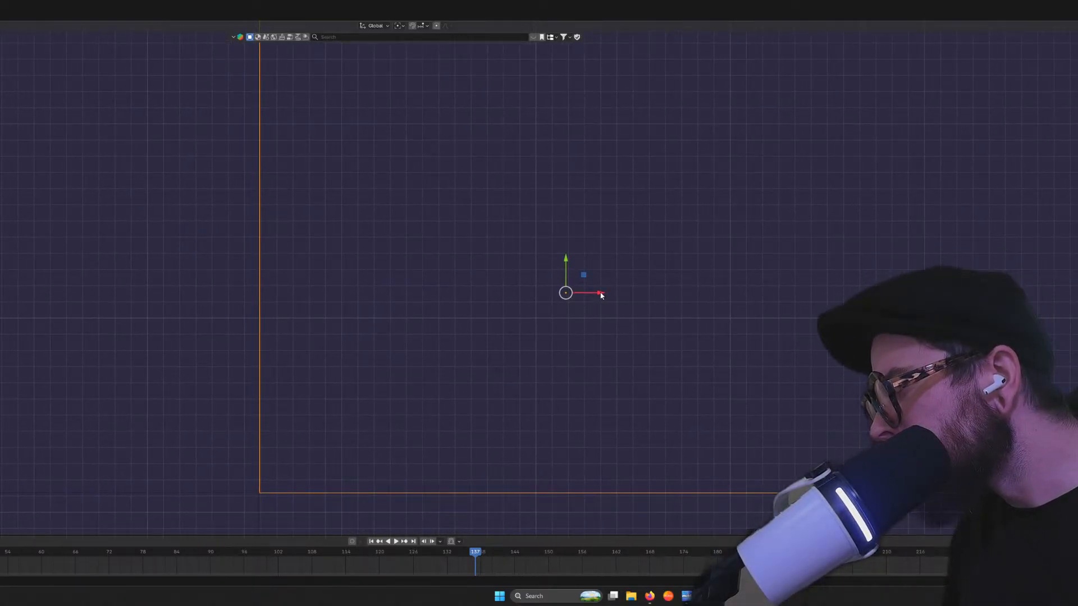
left_click_drag(598, 292, 598, 292)
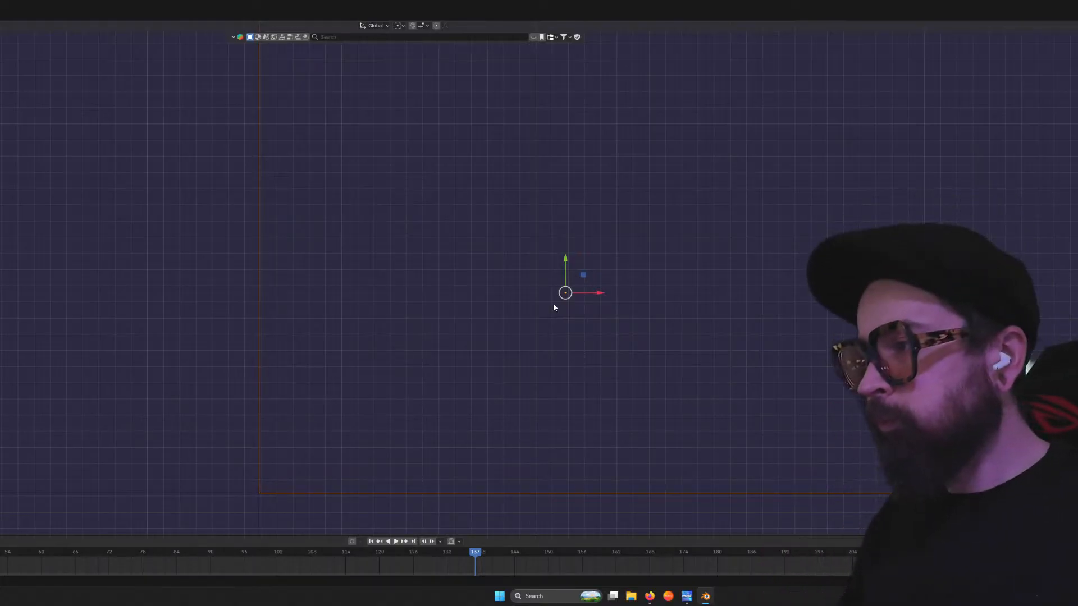
Paste another copy of the panel and move it along X into the remaining opening, lining up its side edge precisely
scroll(348, 376, "down", 5)
scroll(371, 325, "down", 5)
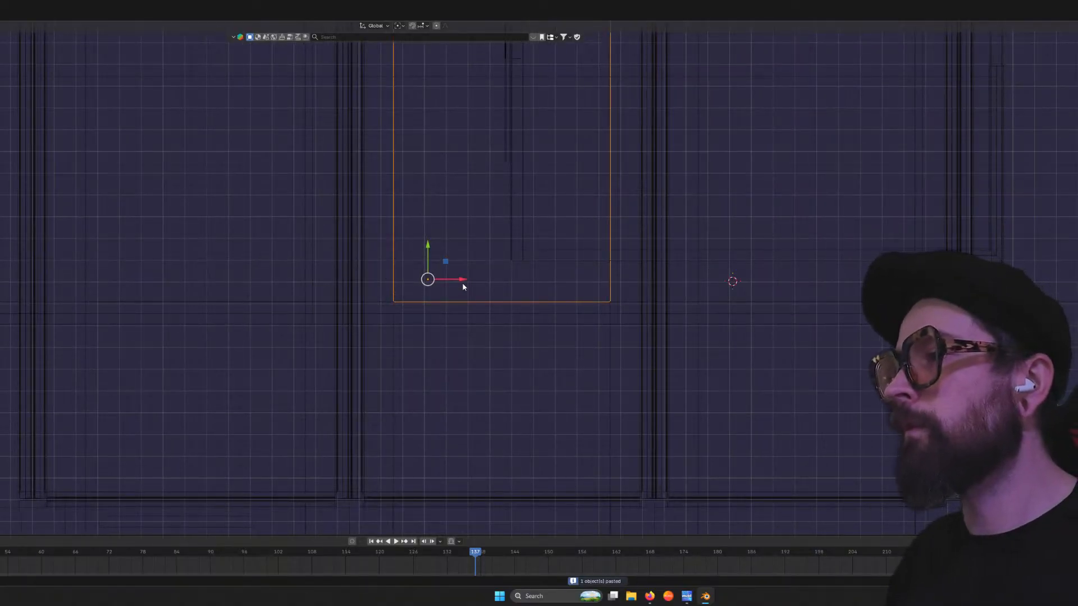
left_click_drag(461, 279, 143, 279)
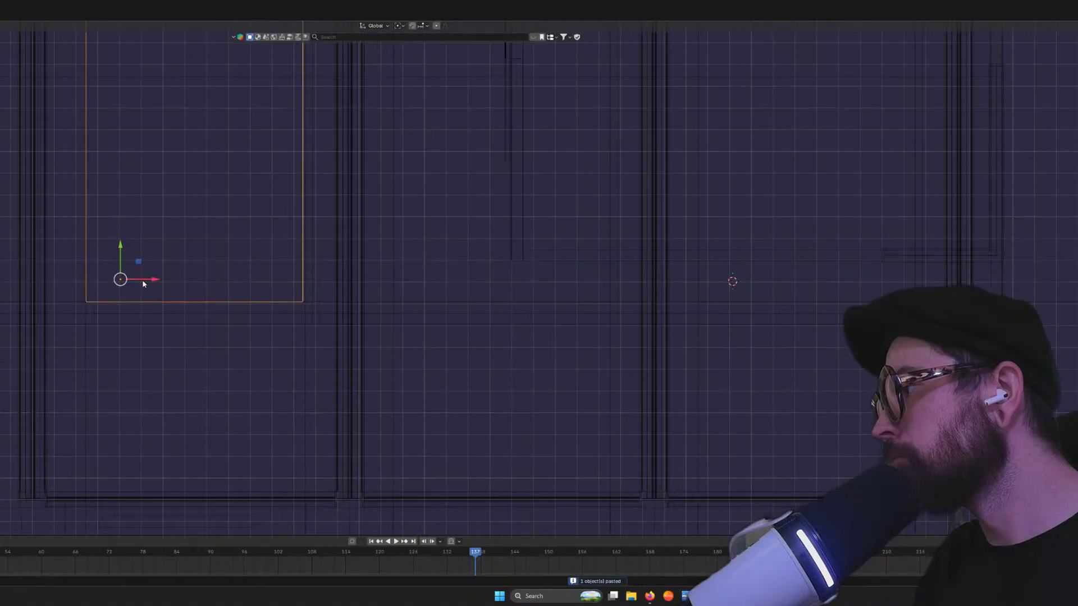
scroll(141, 281, "up", 4)
middle_click_drag(13, 273, 754, 293, "shift")
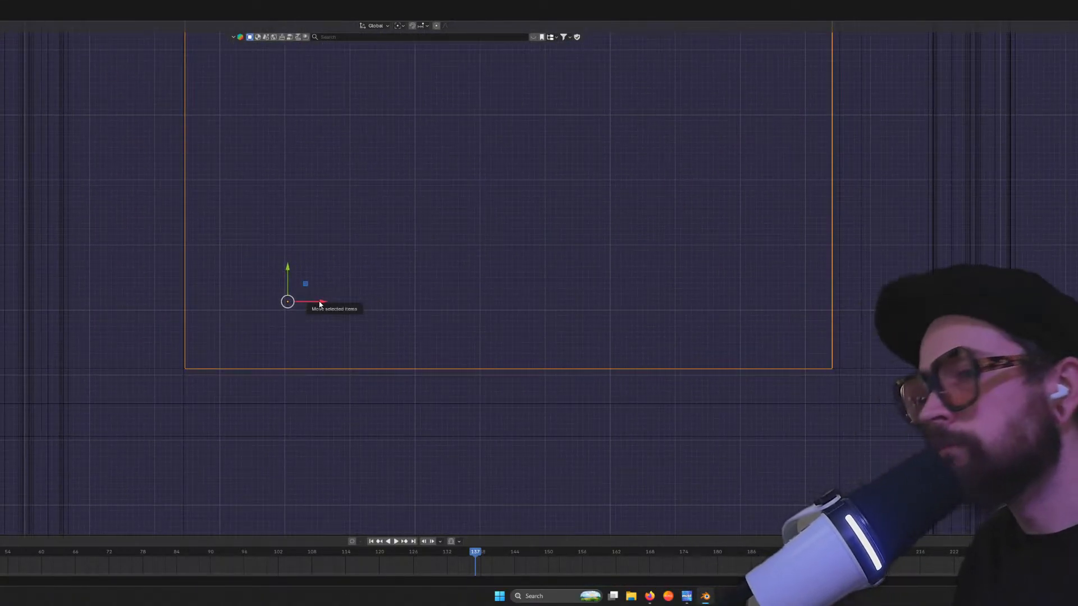
left_click_drag(321, 304, 323, 302)
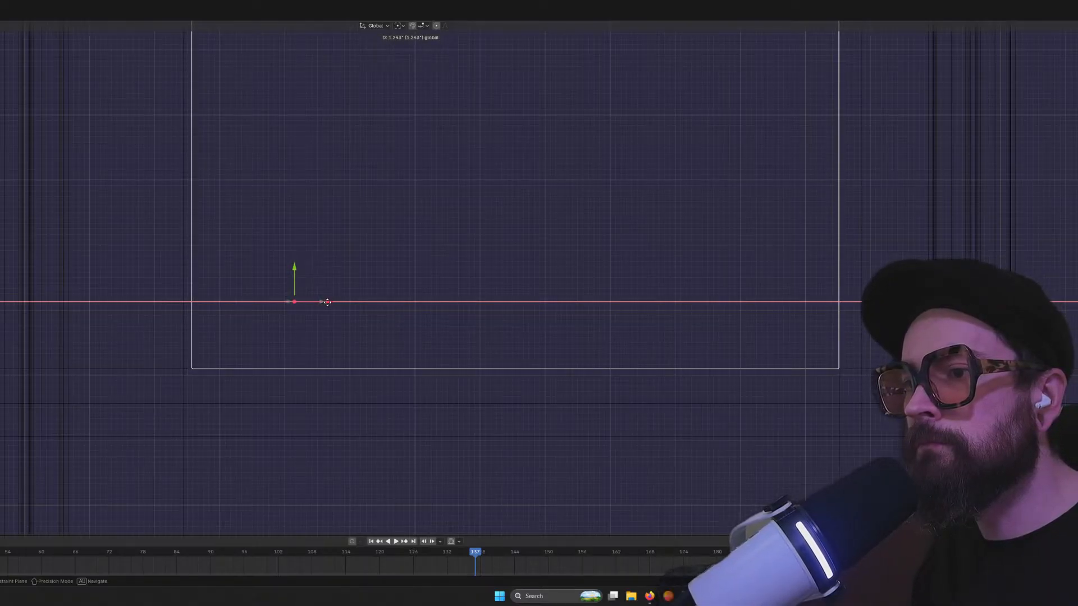
left_click_drag(327, 302, 328, 302)
scroll(388, 305, "up", 3)
middle_click_drag(590, 314, 0, 253, "shift")
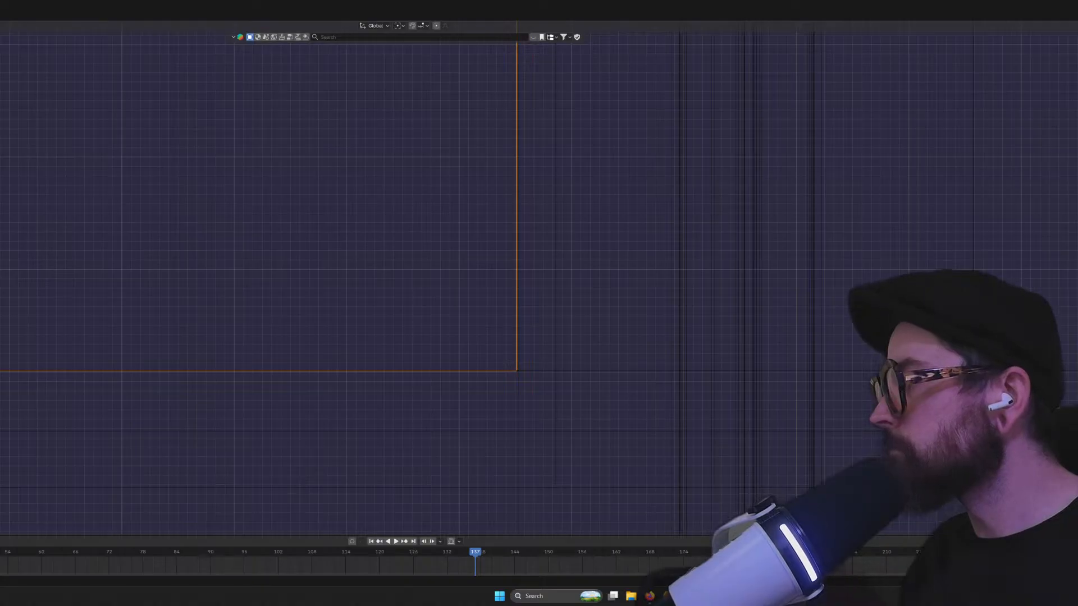
key("g")
key("x")
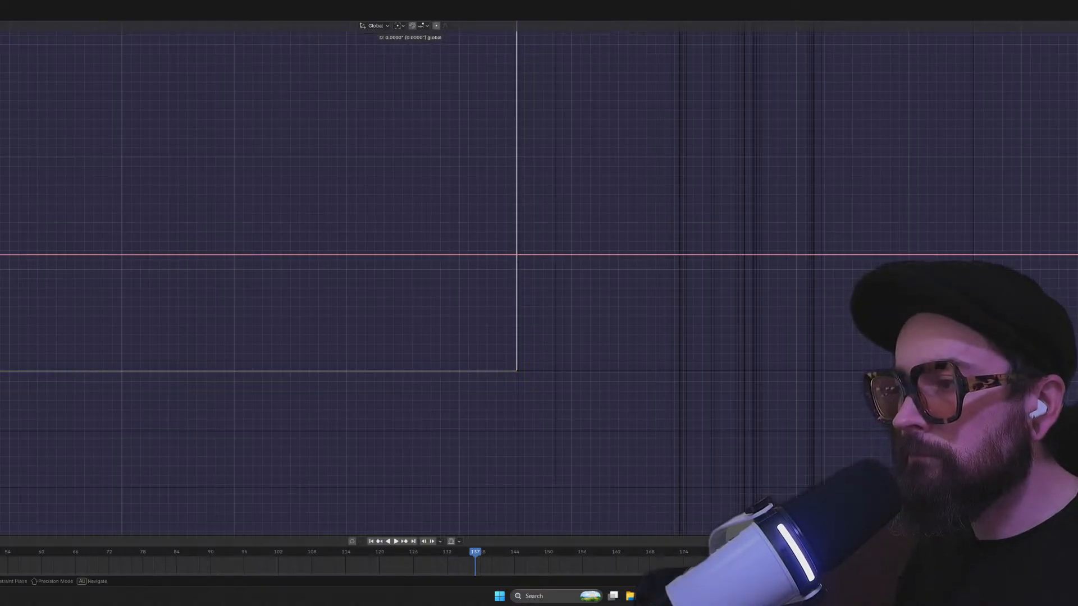
left_click(409, 278)
Show the model in solid shading and examine how the last placed panel fits between the frame and the raised roof section
scroll(410, 278, "down", 9)
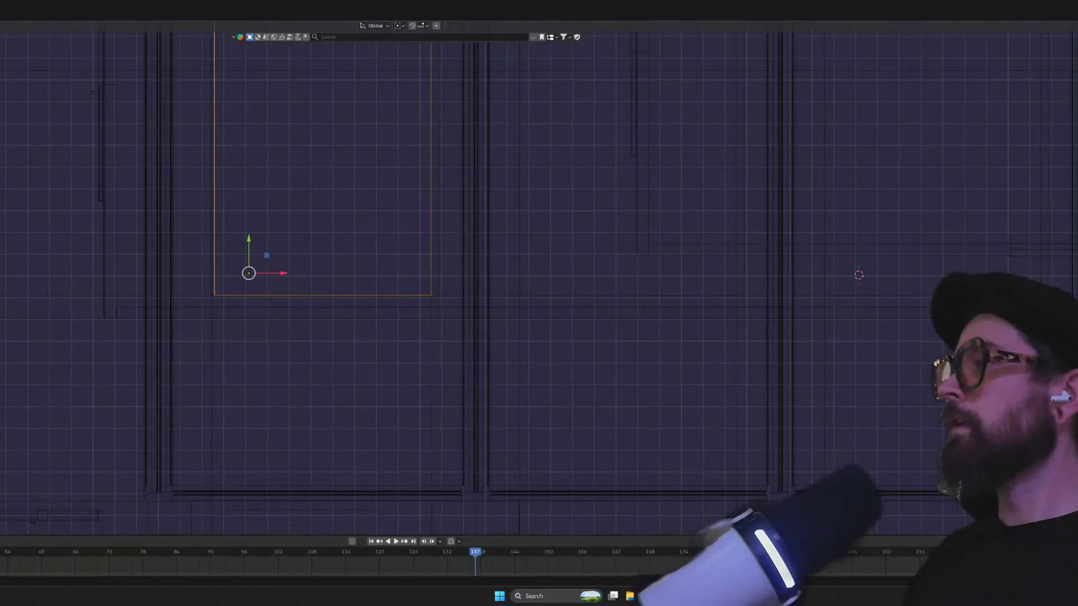
middle_click_drag(21, 189, 469, 231)
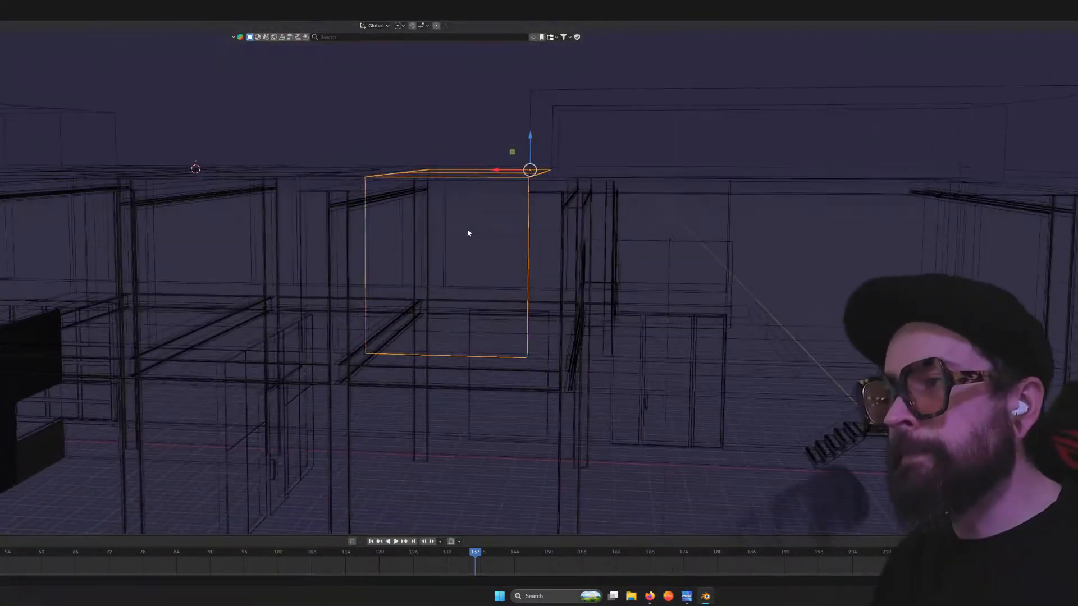
key("ctrl+KP_1")
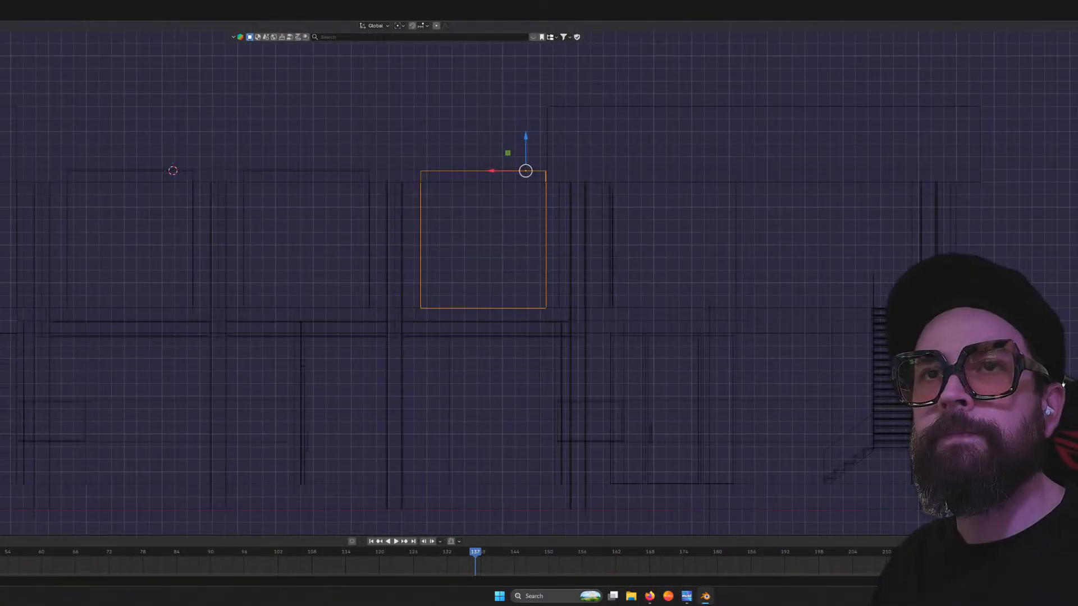
key("shift+z")
scroll(473, 186, "up", 3)
mouse_move(605, 106)
middle_mouse_down()
mouse_move(608, 141)
mouse_move(602, 128)
middle_mouse_up()
scroll(719, 171, "down", 2)
middle_click_drag(718, 170, 644, 208)
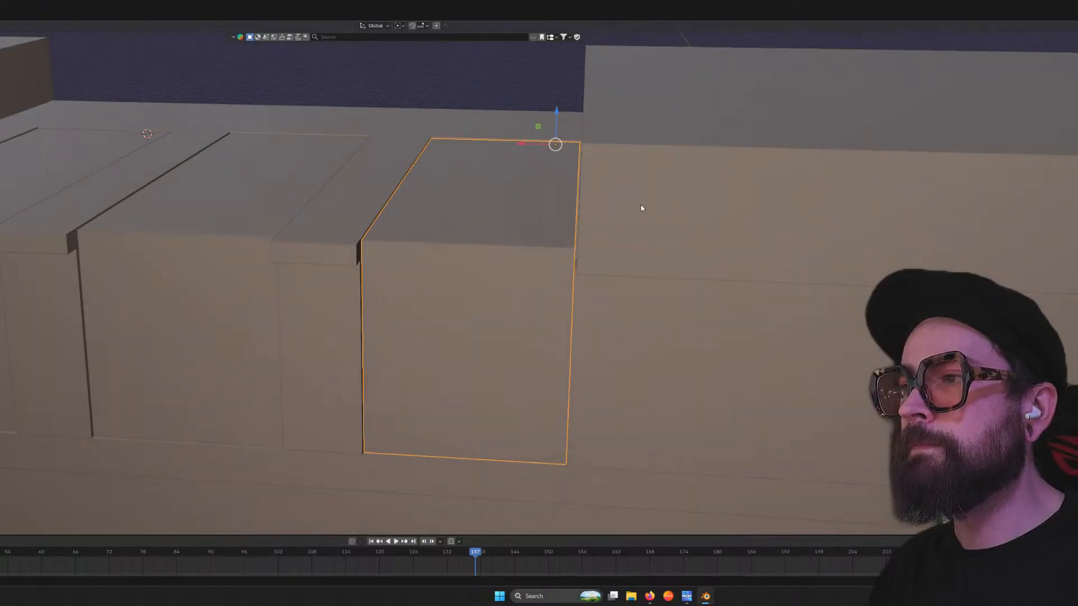
scroll(646, 202, "up", 6)
middle_click_drag(641, 189, 806, 224)
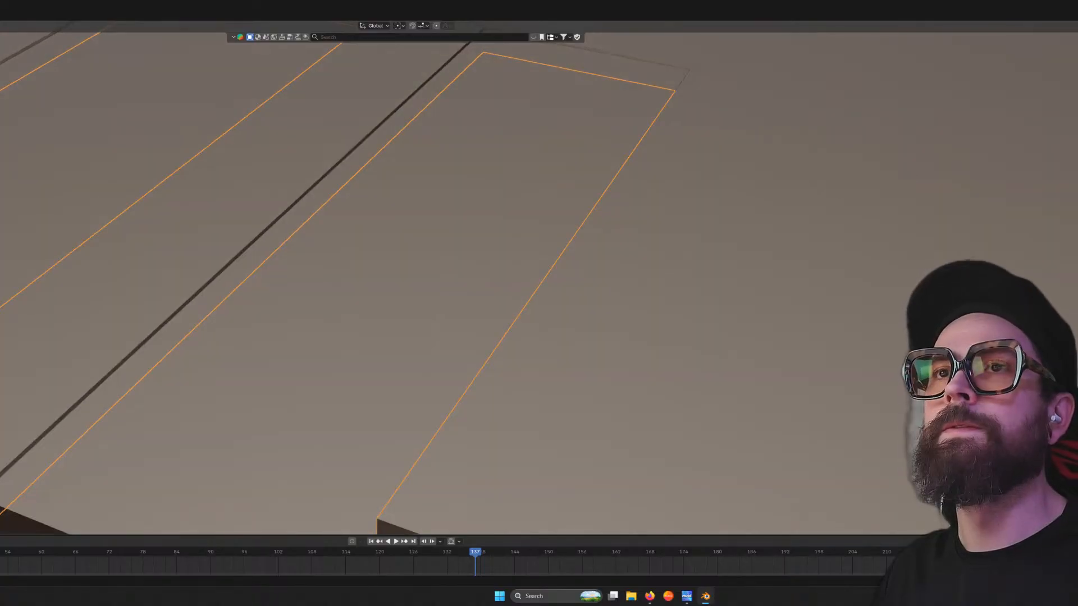
In the roof object's Edit Mode, select the vertices along the raised section's side edge in wireframe and move them along X to the panel's edge
scroll(696, 281, "down", 4)
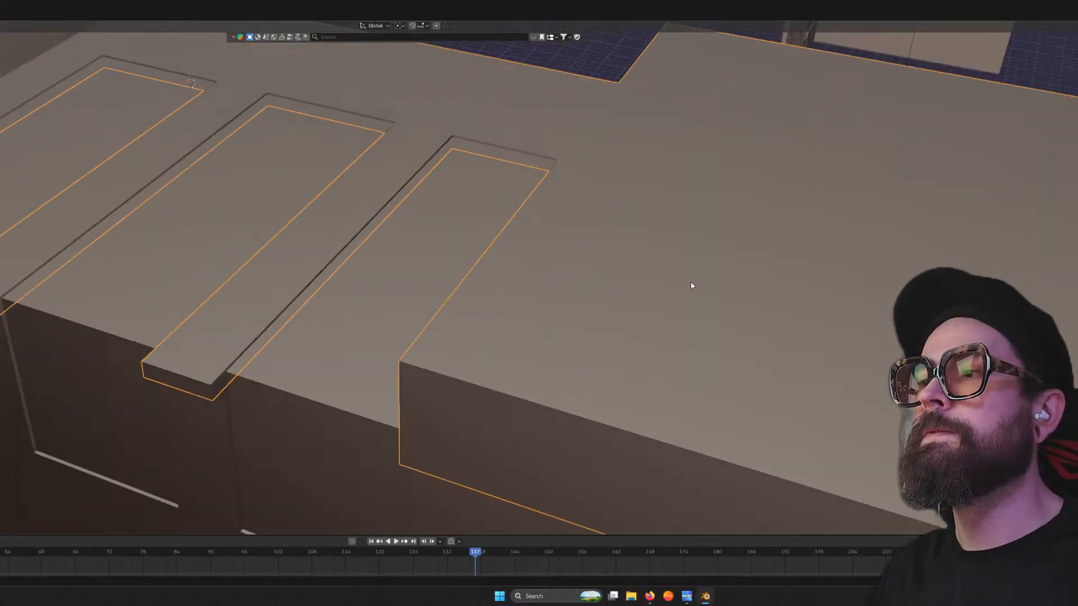
middle_click_drag(513, 355, 534, 318)
key("KP_1")
scroll(617, 194, "up", 3)
middle_click_drag(679, 159, 474, 311, "shift")
scroll(475, 313, "up", 3)
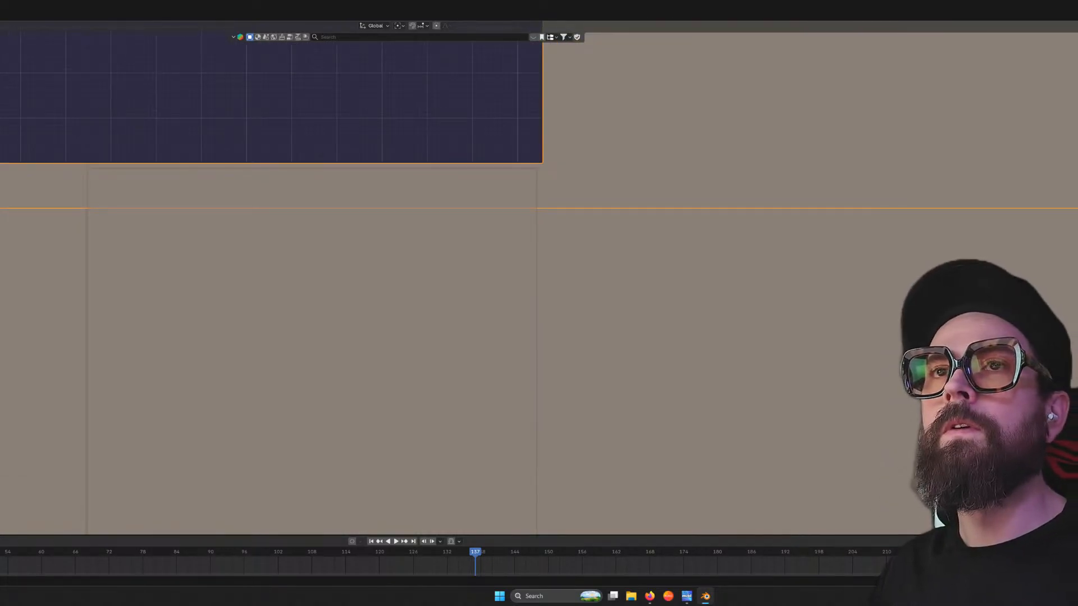
key("shift+z")
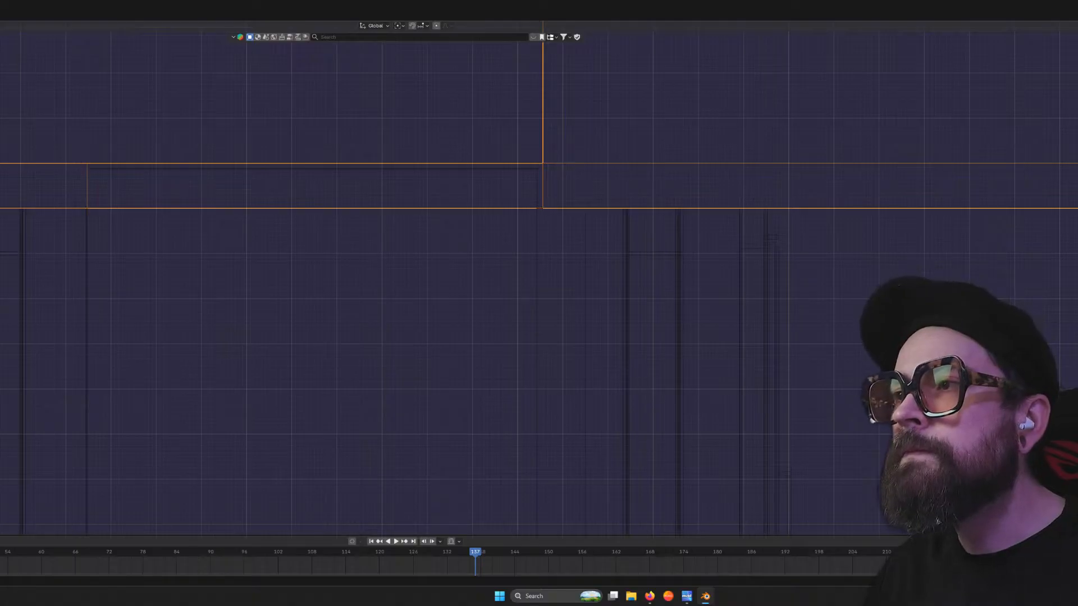
middle_click_drag(564, 170, 474, 353, "shift")
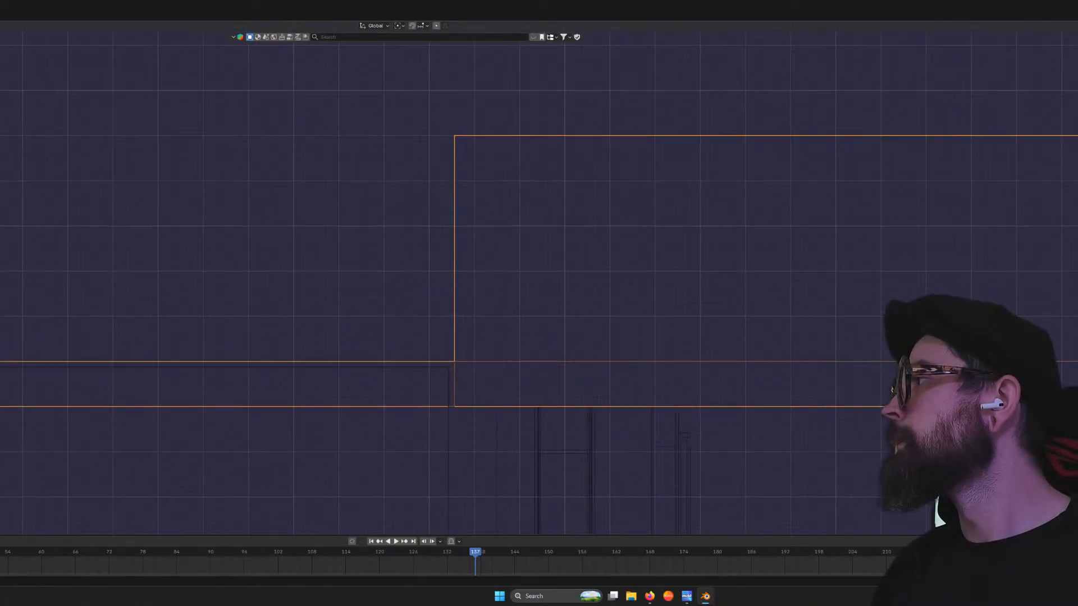
key("Tab")
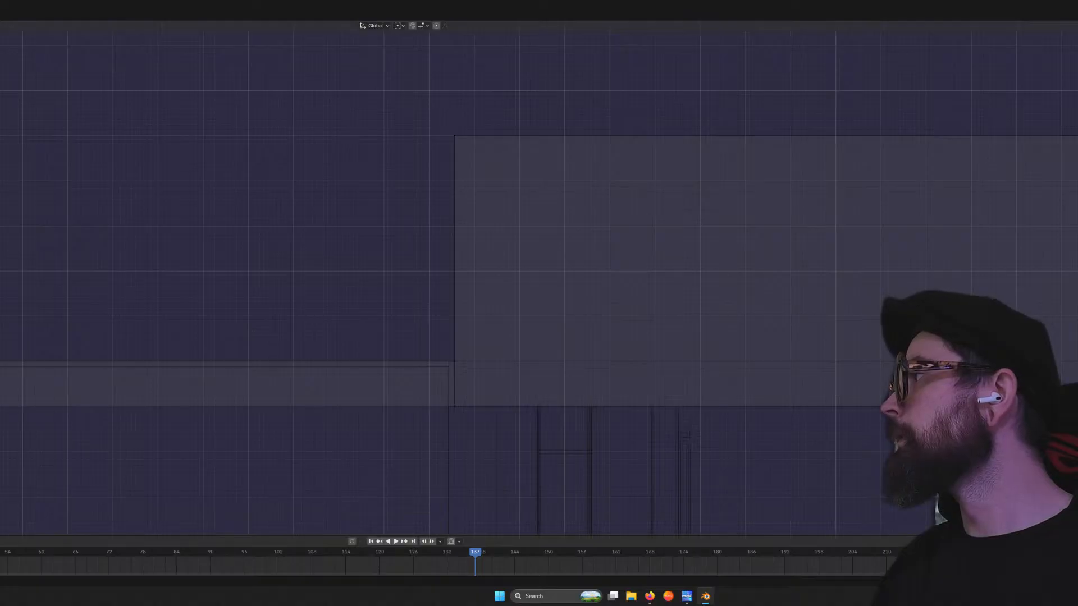
left_click_drag(436, 112, 496, 426)
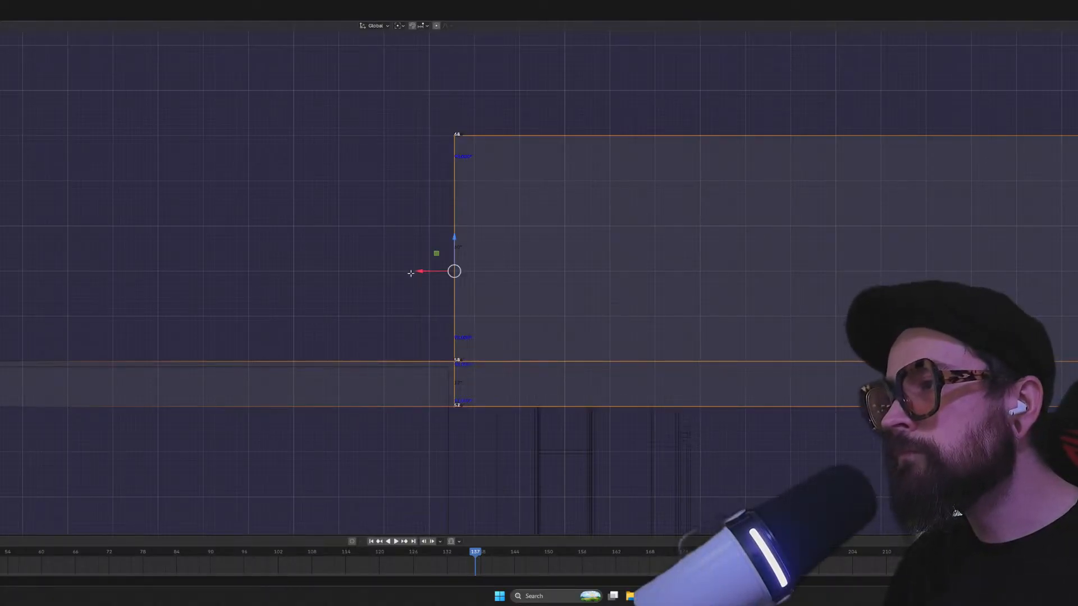
scroll(411, 275, "up", 3)
left_click_drag(451, 267, 439, 268)
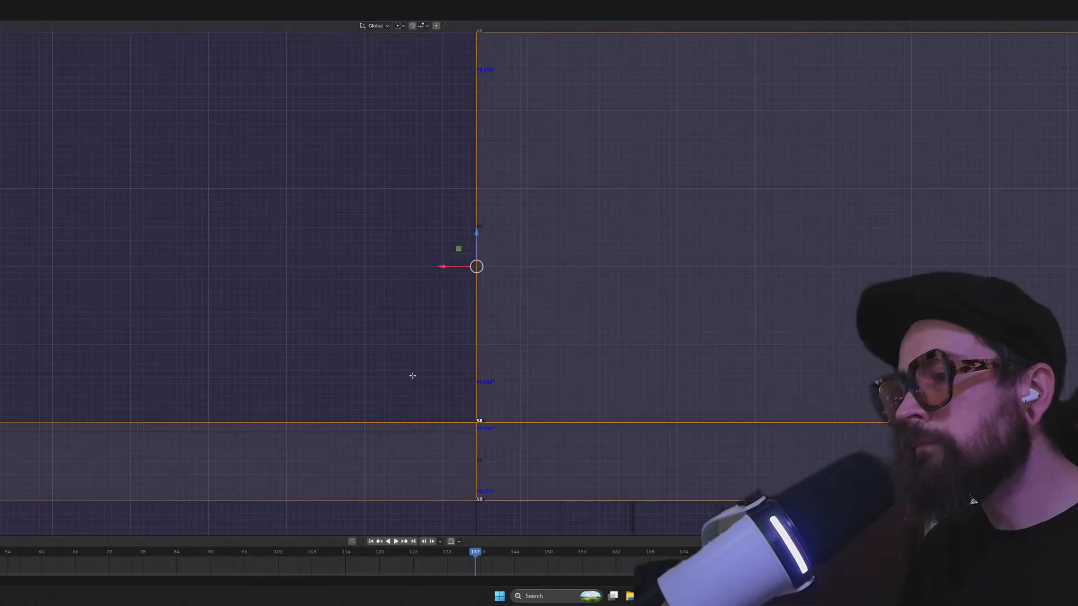
left_click(403, 375)
Return the model to solid shading and examine the adjusted roof edge and the three placed panels from above
scroll(402, 368, "down", 2)
middle_click_drag(402, 368, 337, 308)
scroll(375, 315, "down", 6)
key("shift+z")
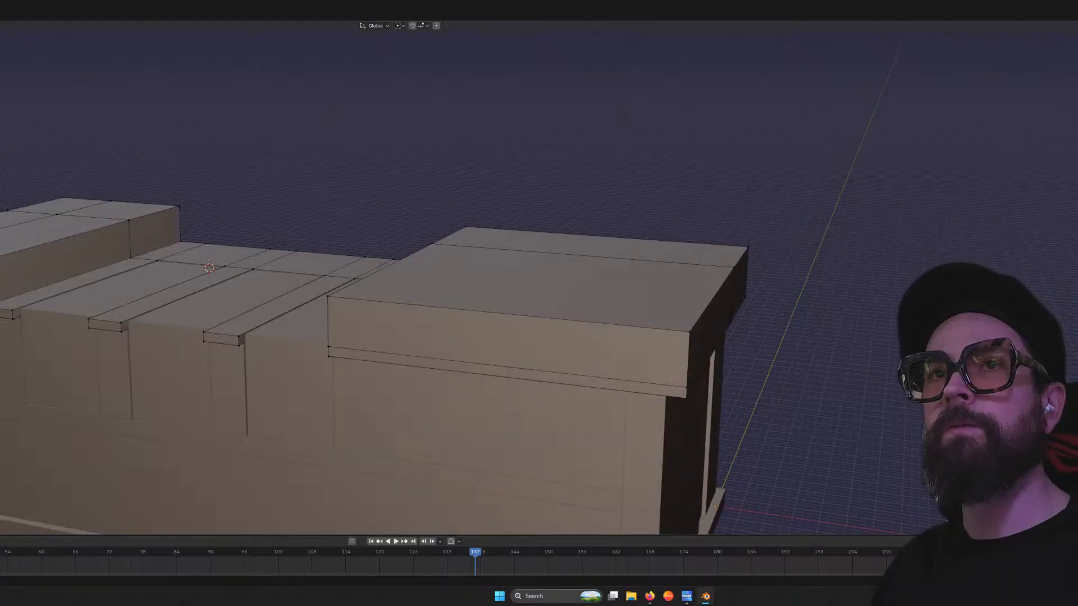
scroll(481, 355, "down", 4)
mouse_move(385, 335)
middle_mouse_down()
mouse_move(440, 329)
mouse_move(192, 361)
mouse_move(249, 374)
mouse_move(385, 335)
middle_mouse_up()
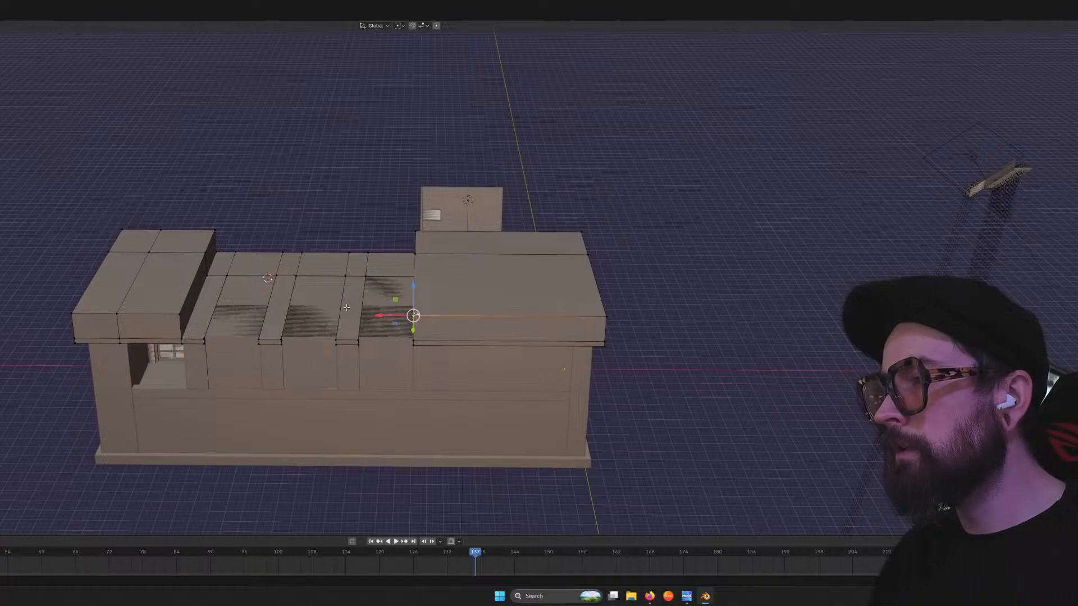
Leave Edit Mode, select the glazing panel beside the square window opening, and list the bookmarked materials in the online asset library
key("Tab")
left_click(387, 321)
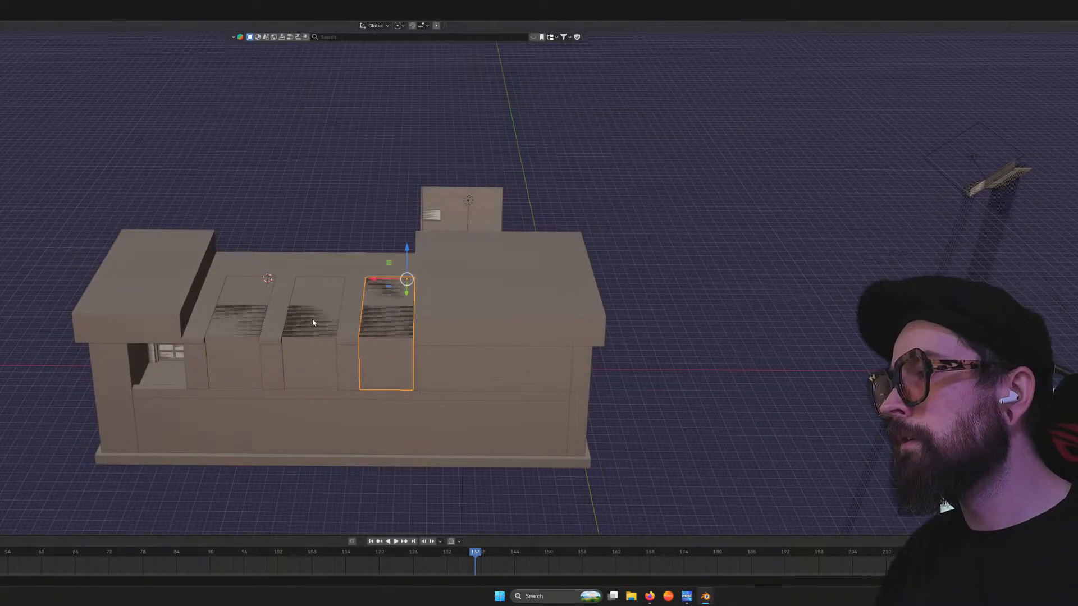
left_click(536, 38)
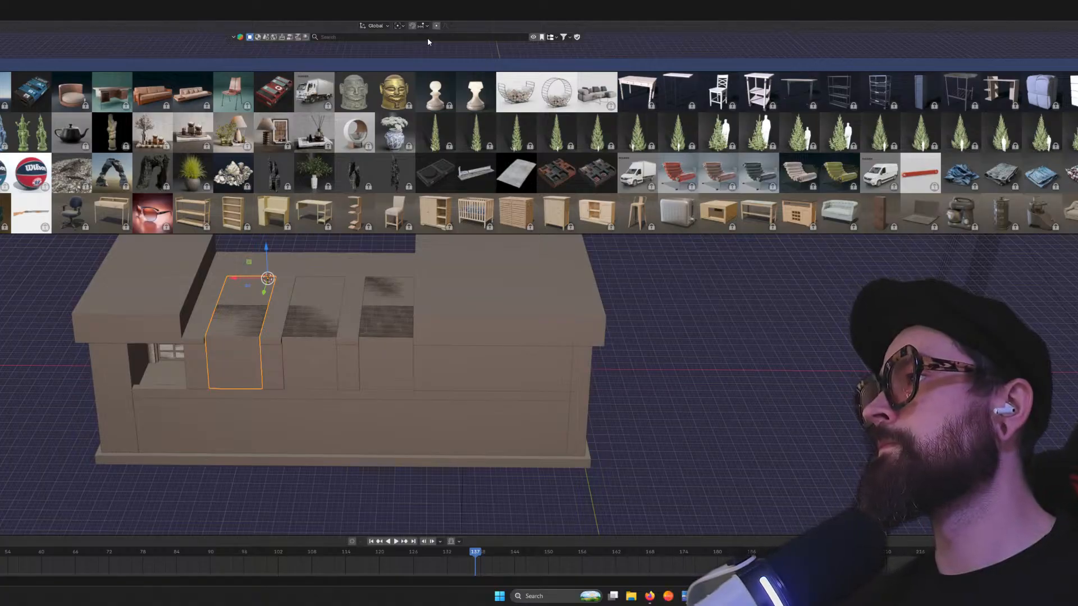
left_click(543, 38)
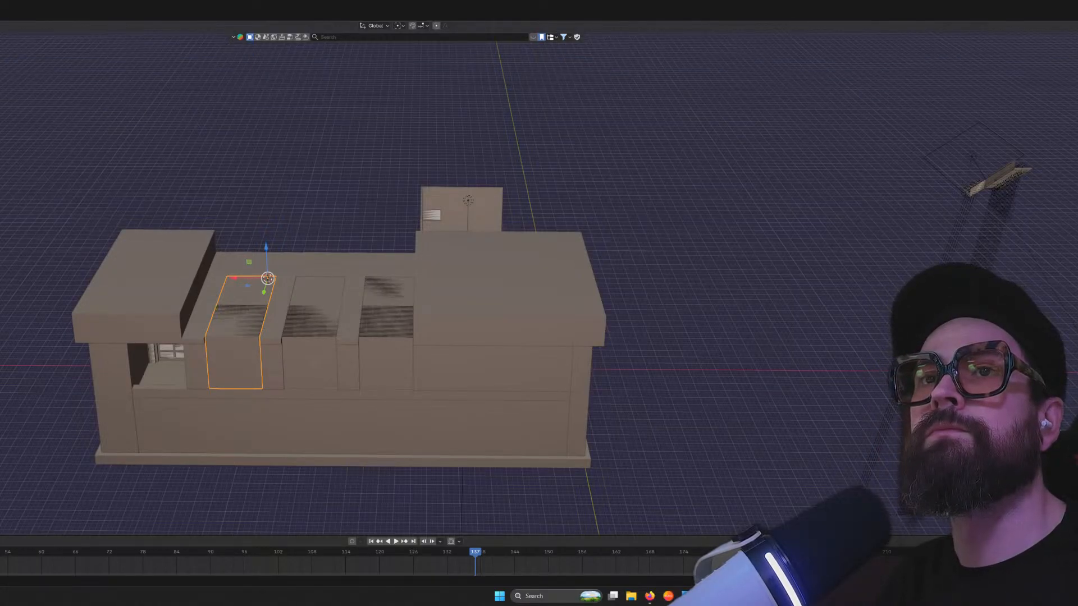
left_click(258, 37)
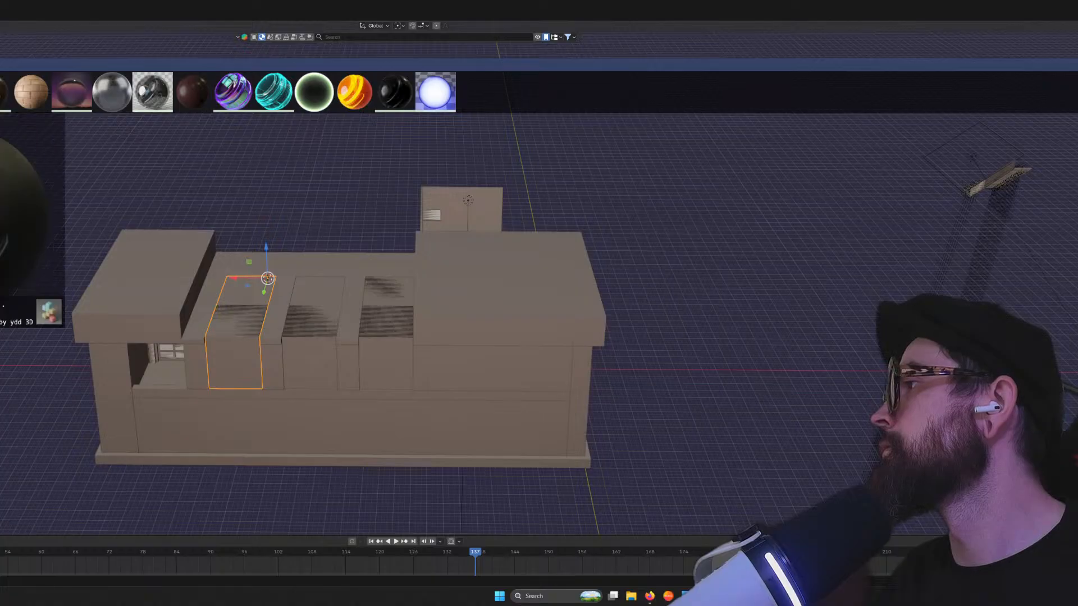
Apply the Glass - Optimized material to each of the three wall and roof panels
mouse_move(163, 105)
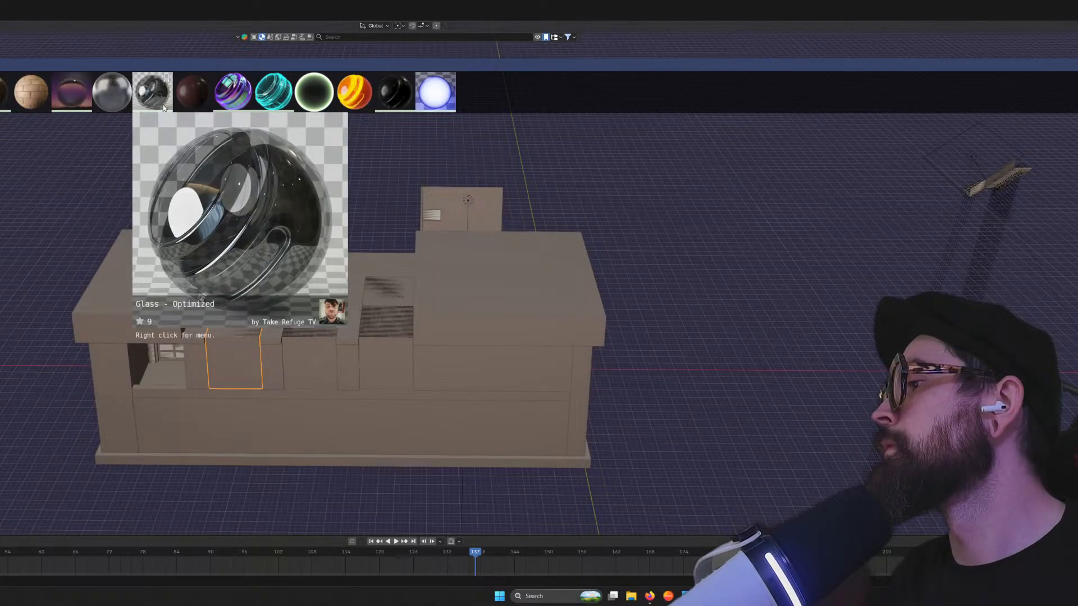
left_click(318, 299)
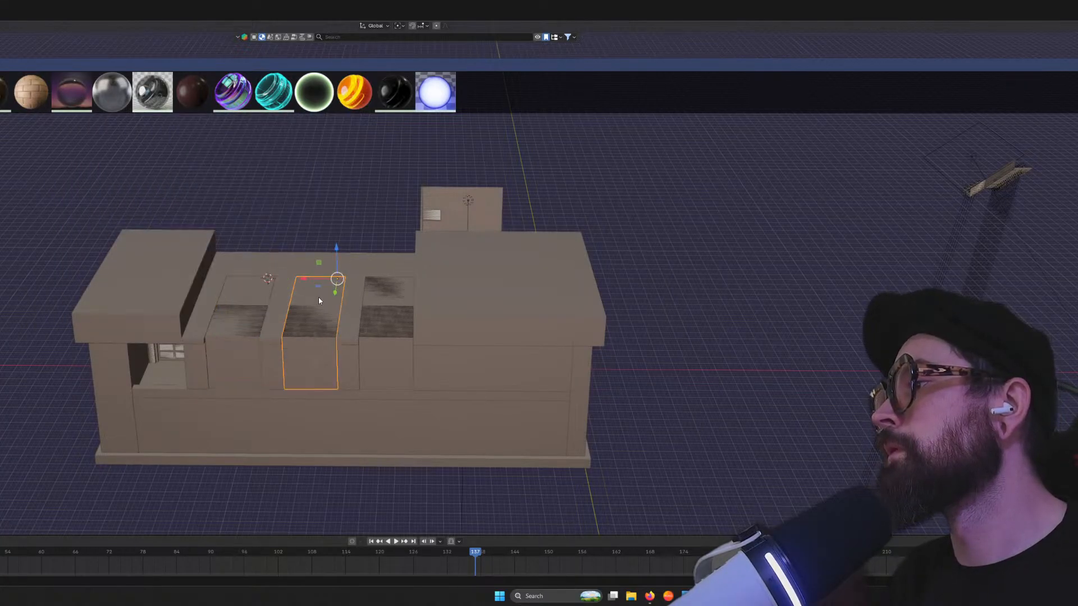
mouse_move(146, 105)
left_click(387, 312)
mouse_move(151, 101)
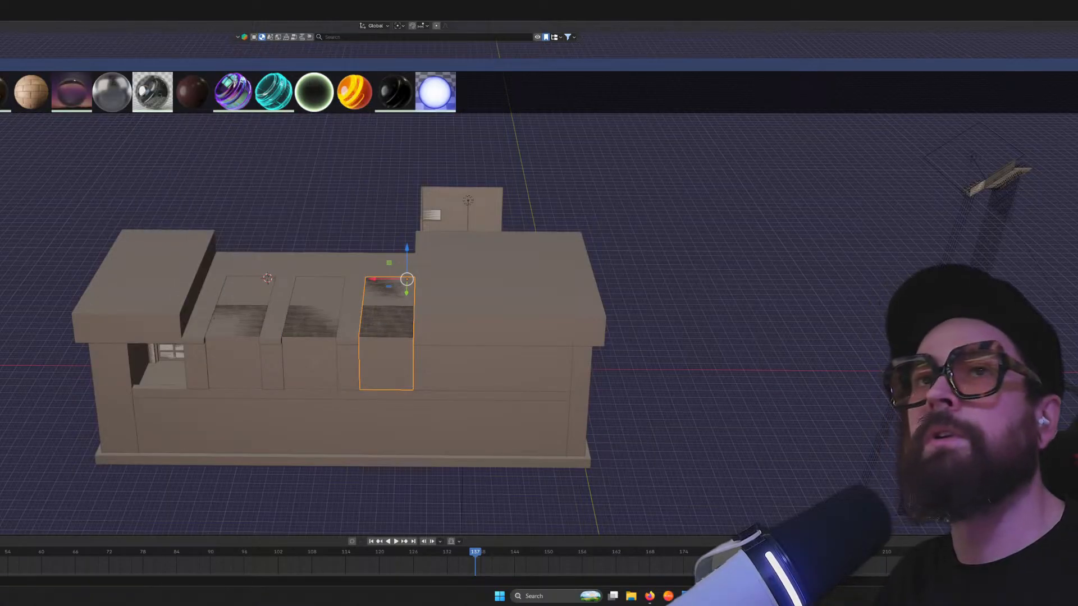
Switch the viewport to rendered shading and view the building with its glass panels from an angle
key("z")
scroll(318, 372, "up", 3)
middle_click_drag(239, 360, 320, 325)
scroll(273, 350, "down", 5)
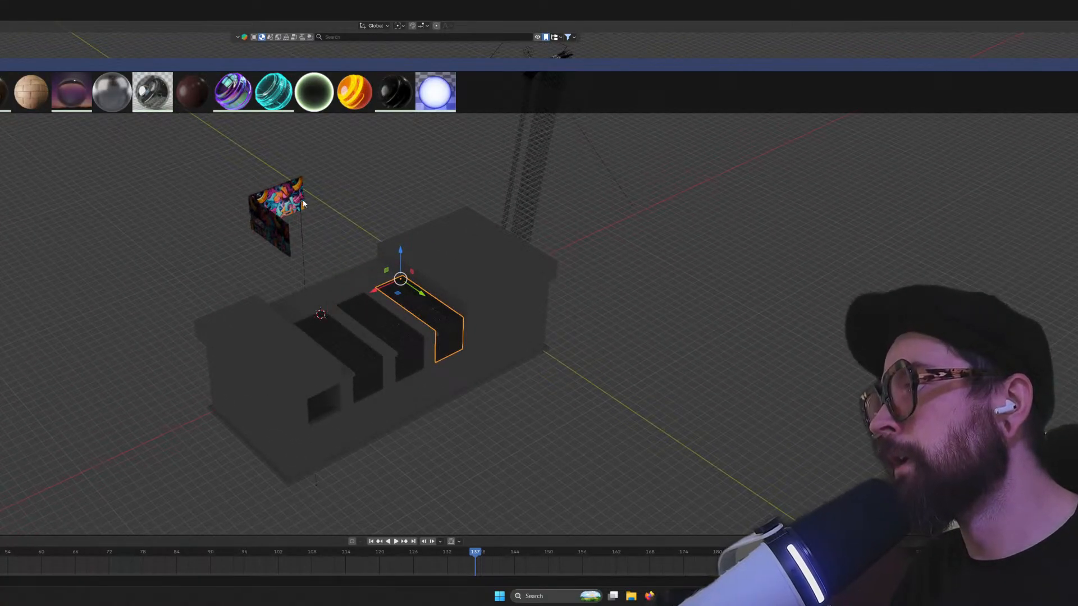
Move the light from beside the graffiti walls to above the roof strips between the glass panels
left_click(303, 197)
left_click_drag(321, 210, 499, 332)
left_click_drag(477, 292, 410, 307)
Examine the rendered glass panels and the adjoining roof edges from close up and from a distance
middle_click_drag(421, 333, 370, 348)
scroll(370, 349, "up", 3)
scroll(366, 358, "up", 3)
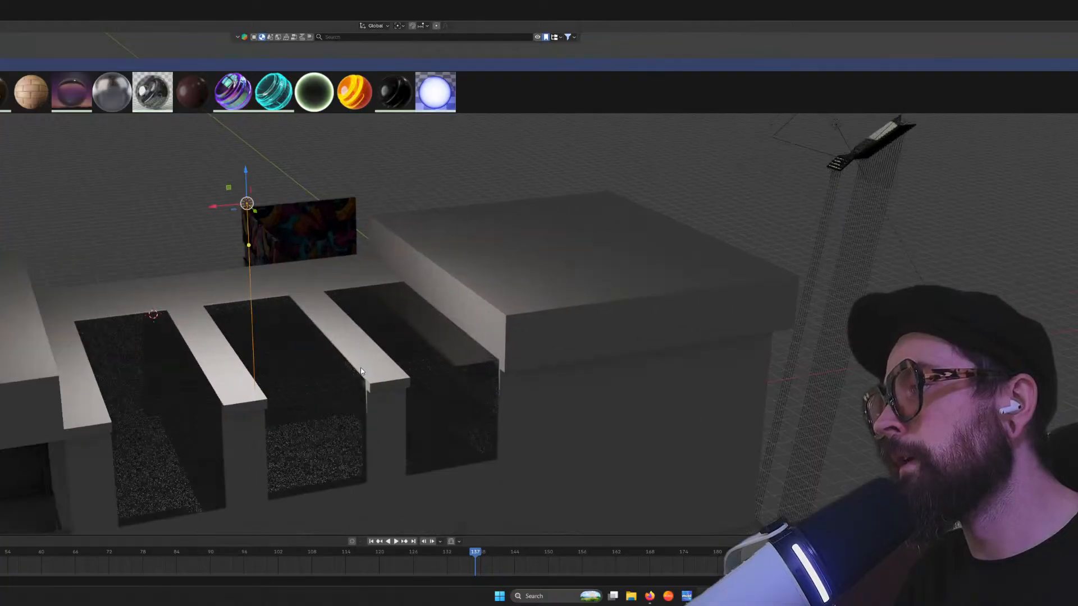
mouse_move(311, 402)
middle_mouse_down()
mouse_move(339, 406)
mouse_move(331, 422)
mouse_move(319, 393)
mouse_move(339, 393)
mouse_move(304, 396)
middle_mouse_up()
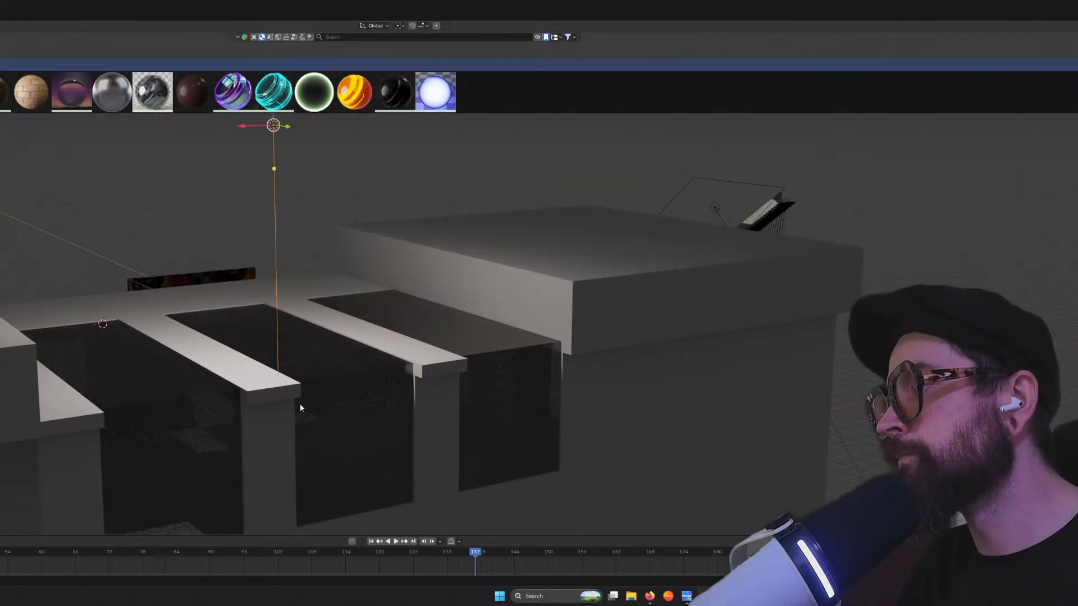
scroll(303, 426, "up", 6)
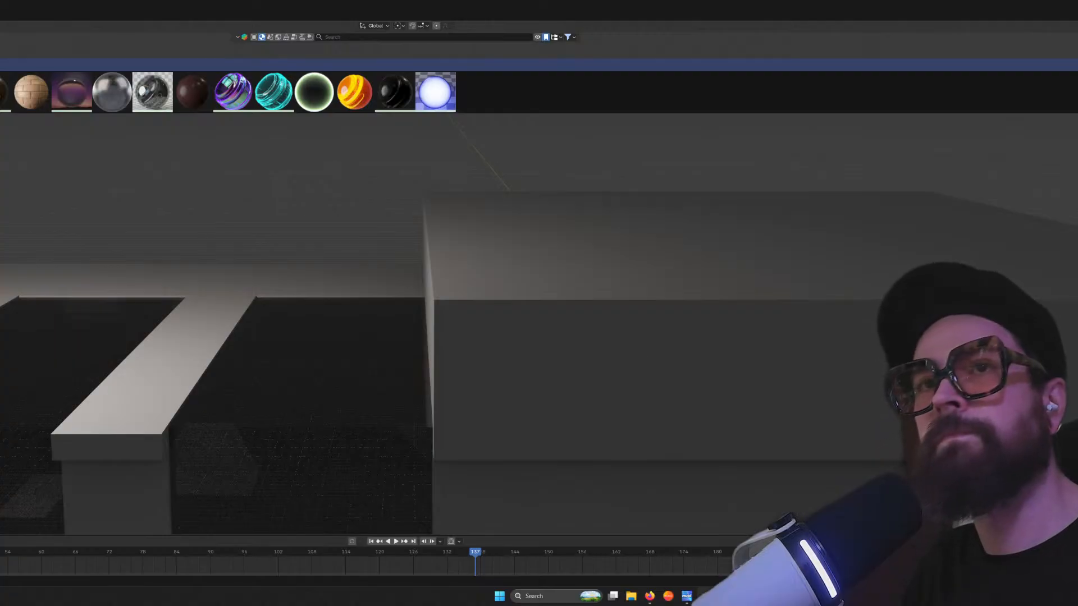
key("KP_5")
scroll(221, 423, "down", 3)
scroll(188, 405, "up", 3)
scroll(199, 394, "up", 4)
middle_click_drag(198, 394, 309, 433)
middle_click_drag(369, 455, 486, 308)
scroll(387, 294, "down", 4)
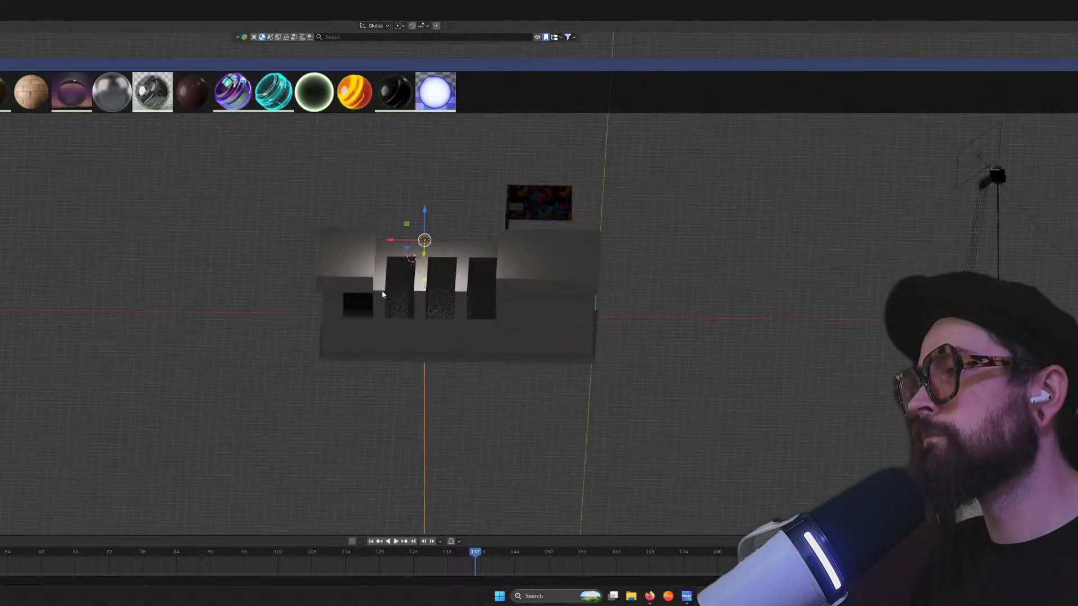
middle_click_drag(380, 293, 395, 288)
Search the asset library for "hdri", switch to the HDR category, and remove the search text and bookmark filter
type("hdri")
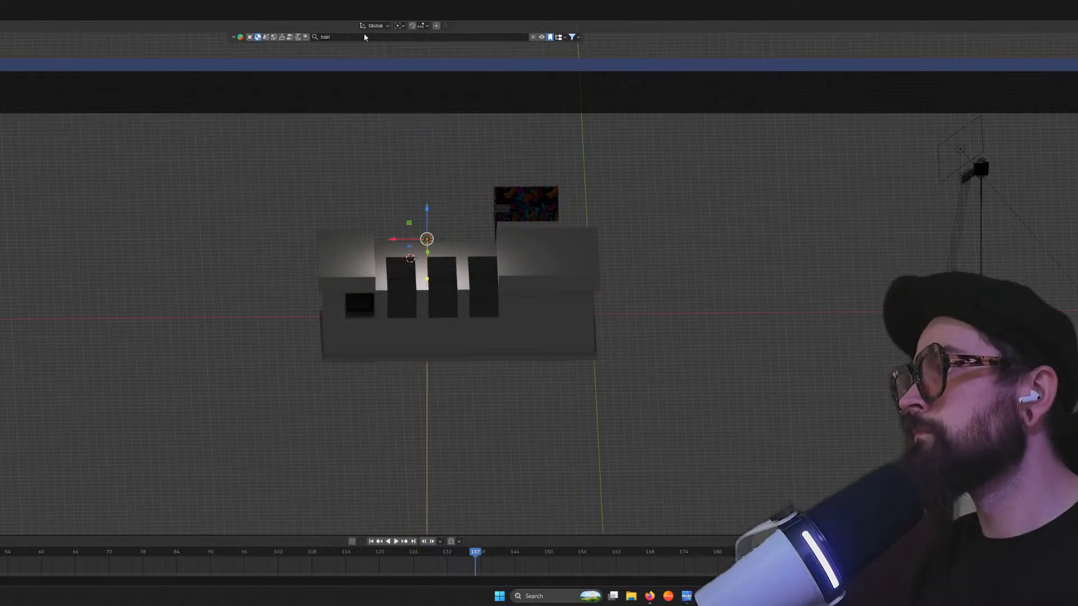
key("Return")
left_click(274, 37)
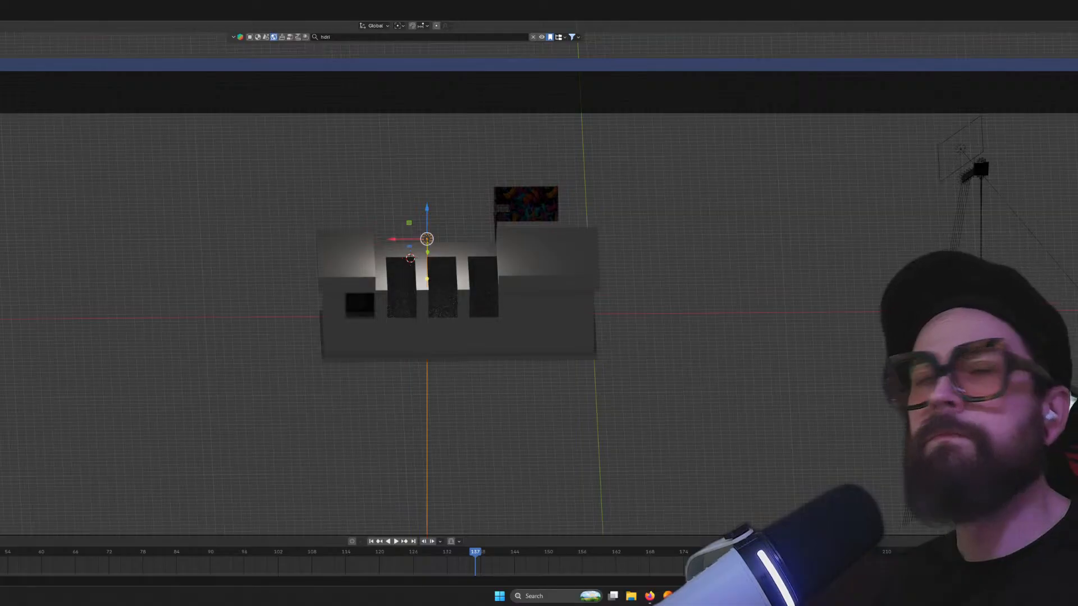
left_click(534, 38)
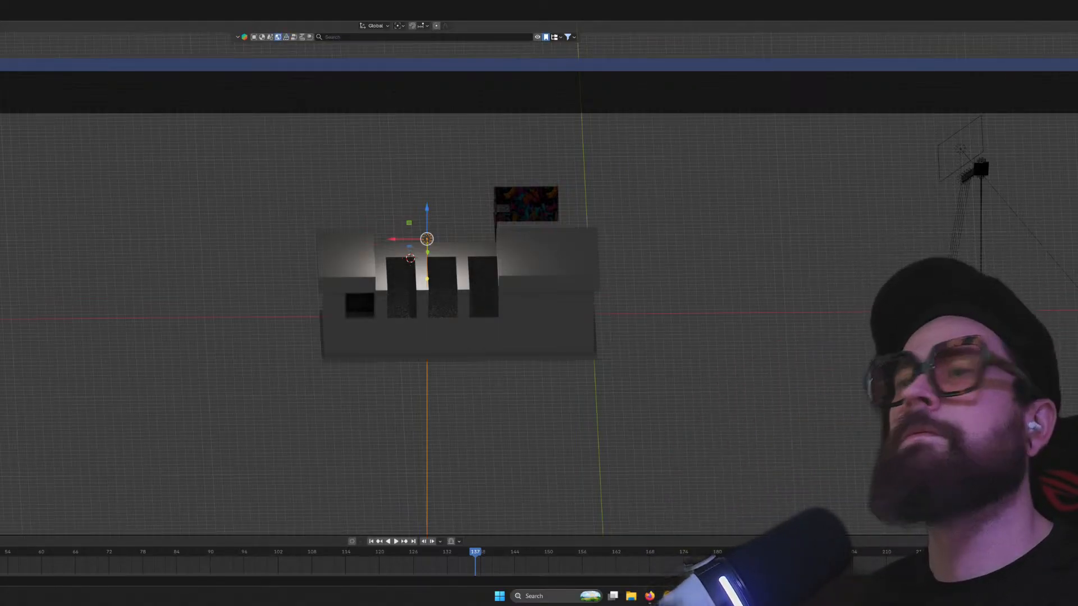
left_click(546, 38)
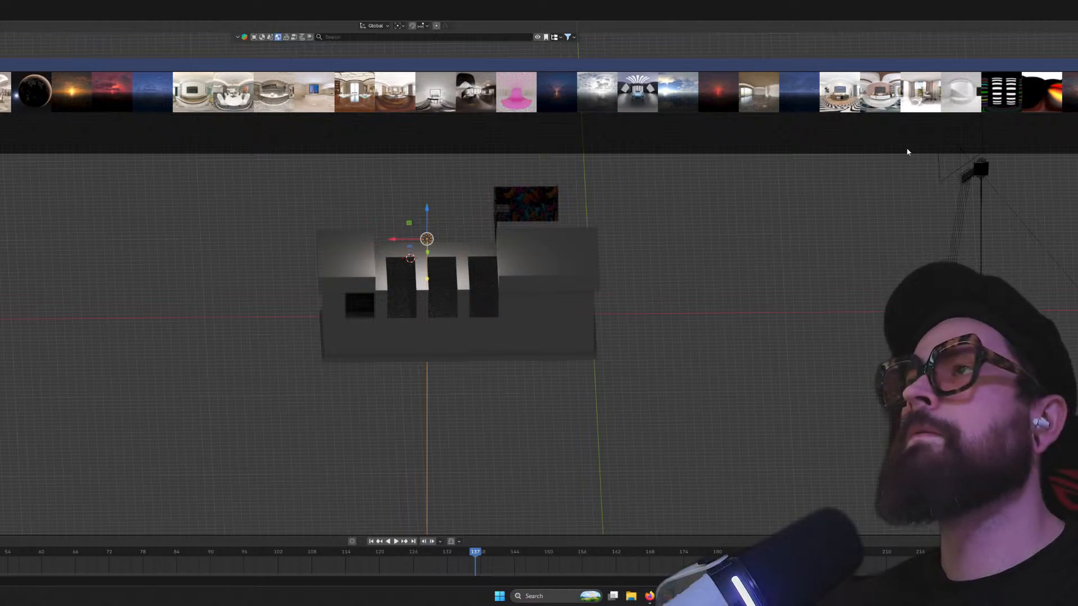
Preview the sky HDRIs and try one of them as the scene's world lighting
mouse_move(607, 106)
mouse_move(562, 100)
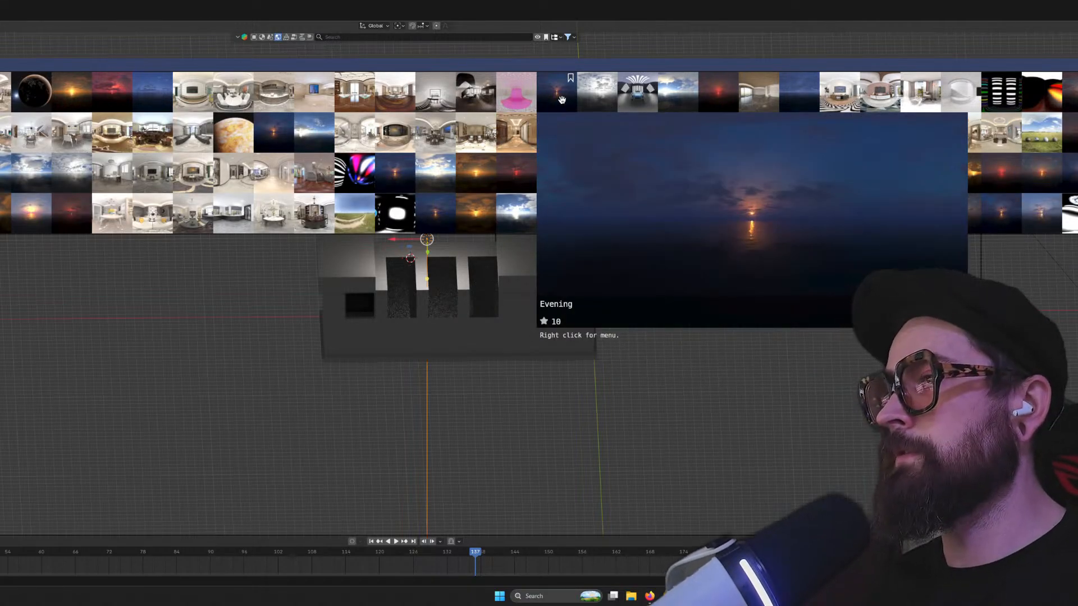
mouse_move(784, 106)
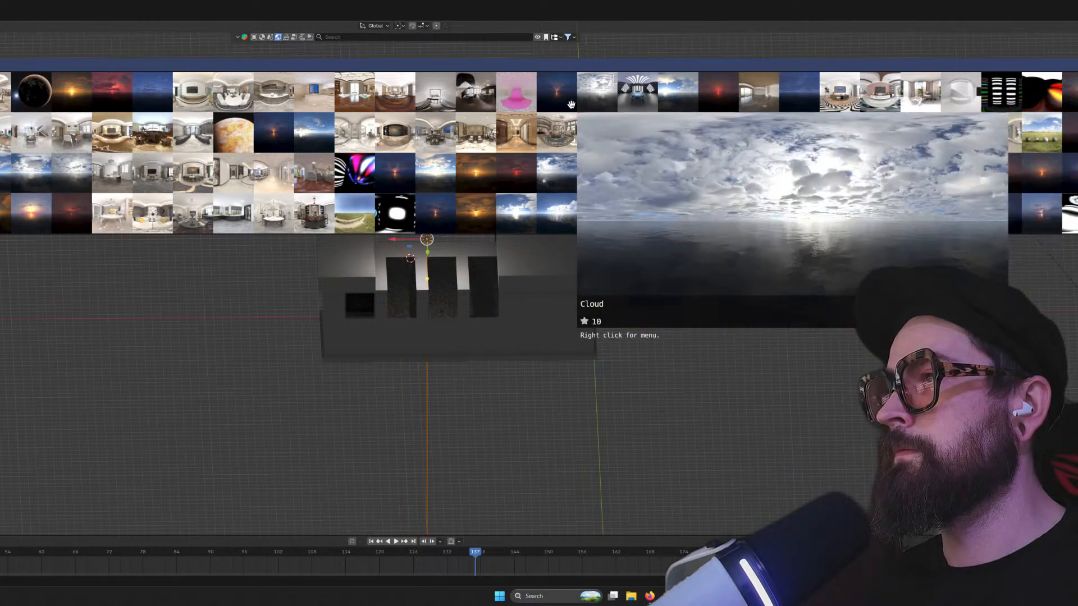
mouse_move(84, 101)
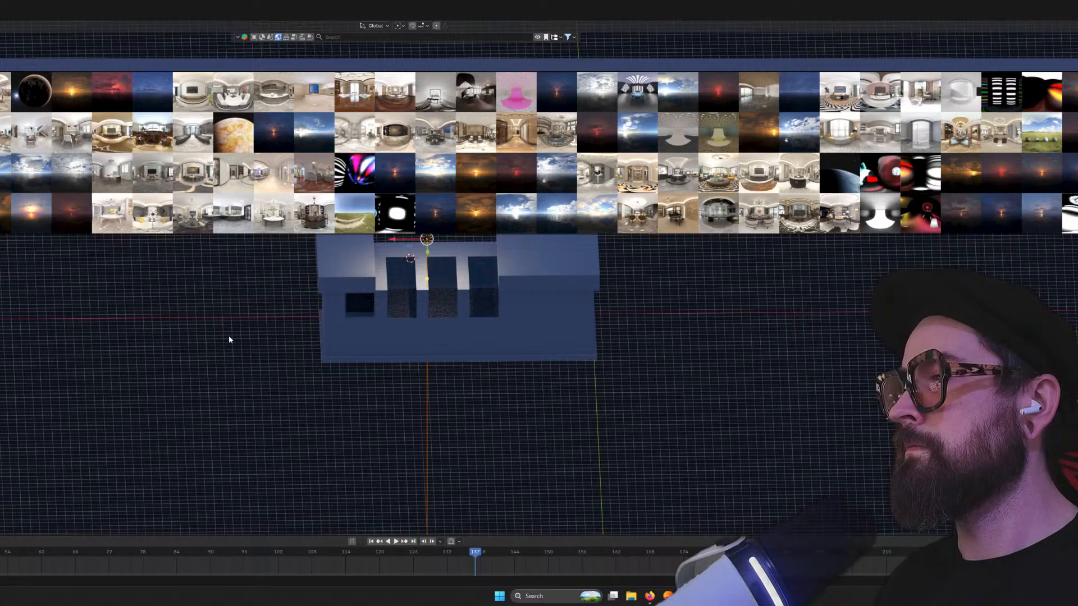
Examine the building under the HDRI lighting from several sides, comparing solid and rendered shading
middle_click_drag(228, 335, 89, 399)
scroll(89, 399, "down", 2)
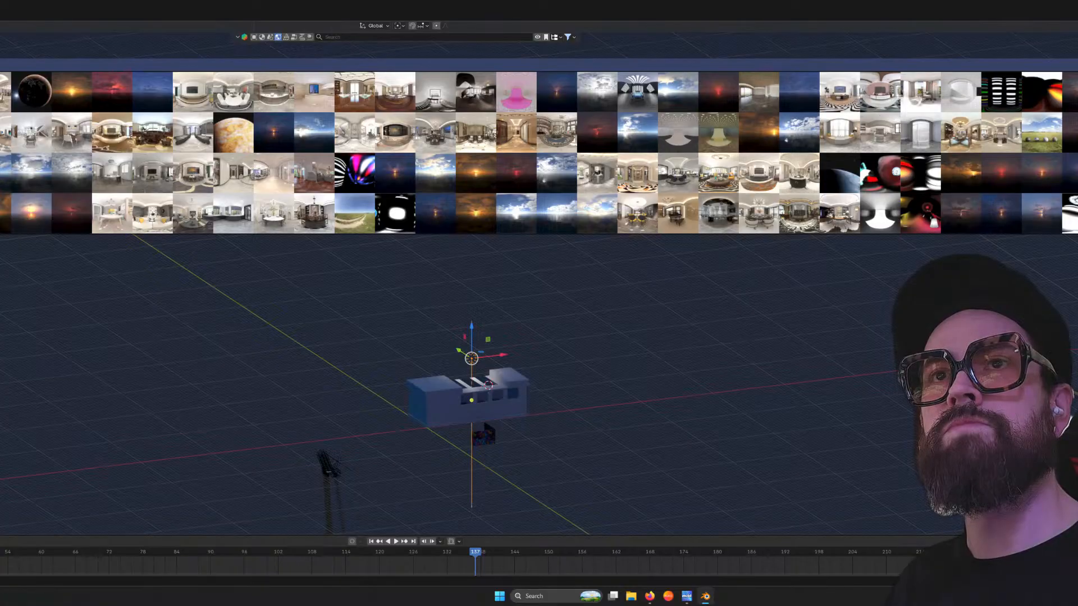
key("z")
mouse_move(608, 393)
middle_mouse_down()
mouse_move(600, 374)
mouse_move(618, 387)
mouse_move(567, 382)
mouse_move(695, 370)
mouse_move(618, 412)
middle_mouse_up()
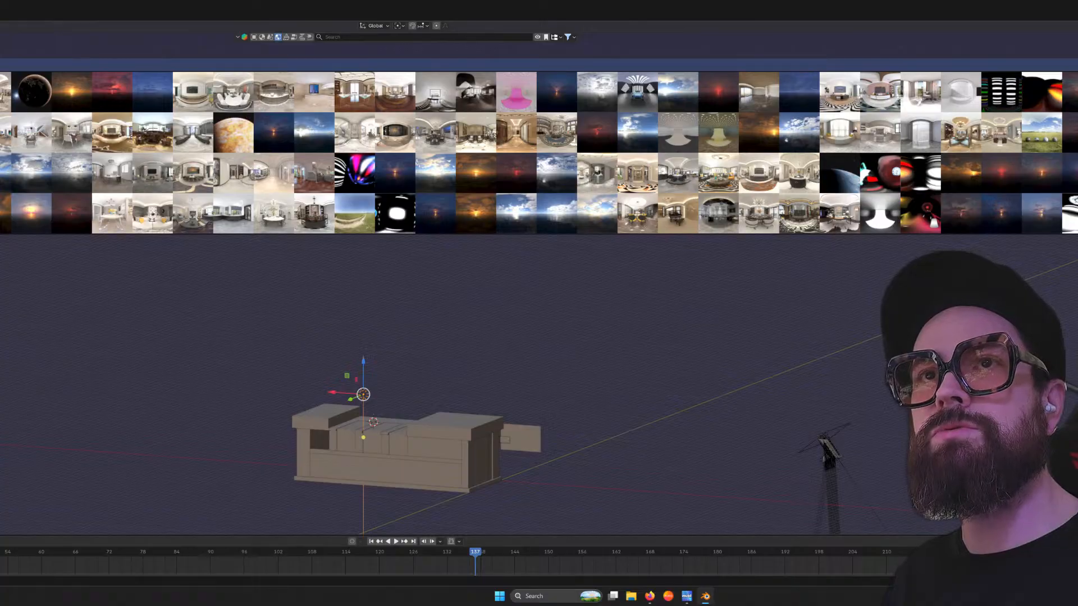
key("z")
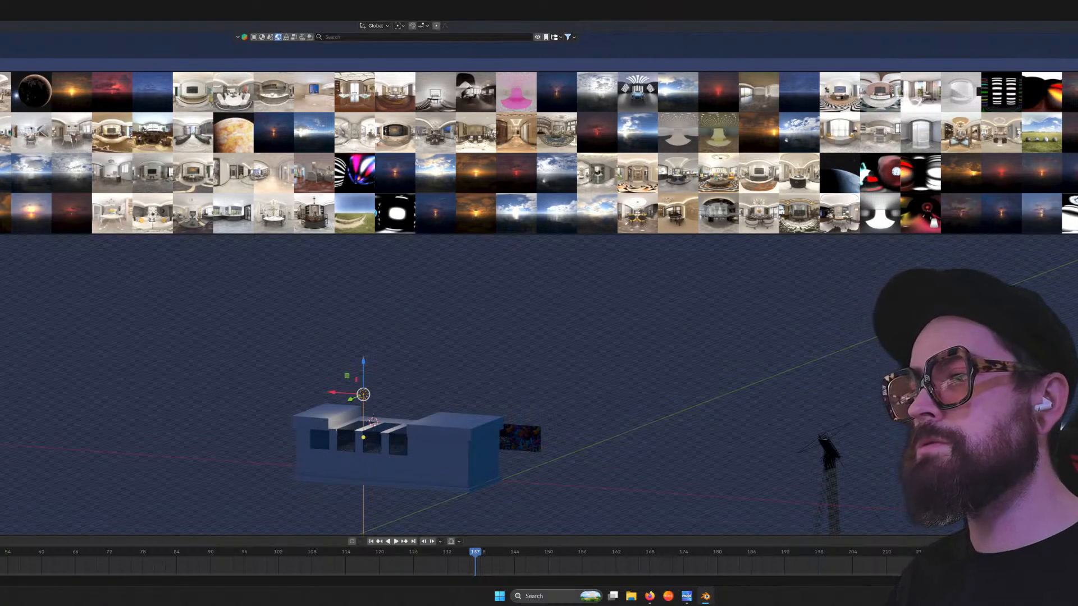
Browse further HDRIs and apply the Morning sky by Free poly at 2048 resolution as world lighting
mouse_move(125, 139)
mouse_move(47, 97)
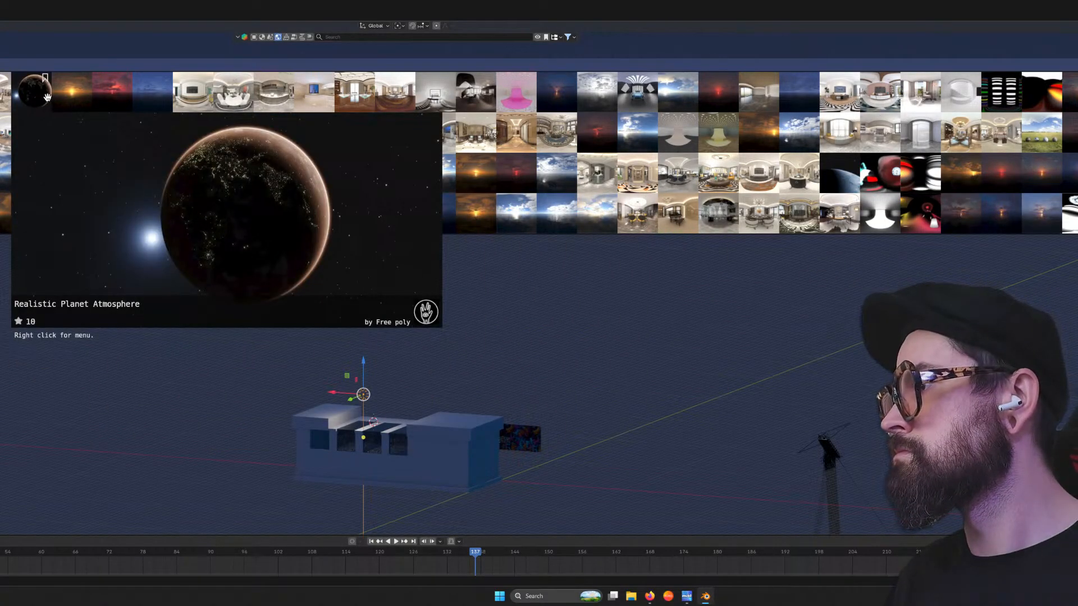
mouse_move(273, 97)
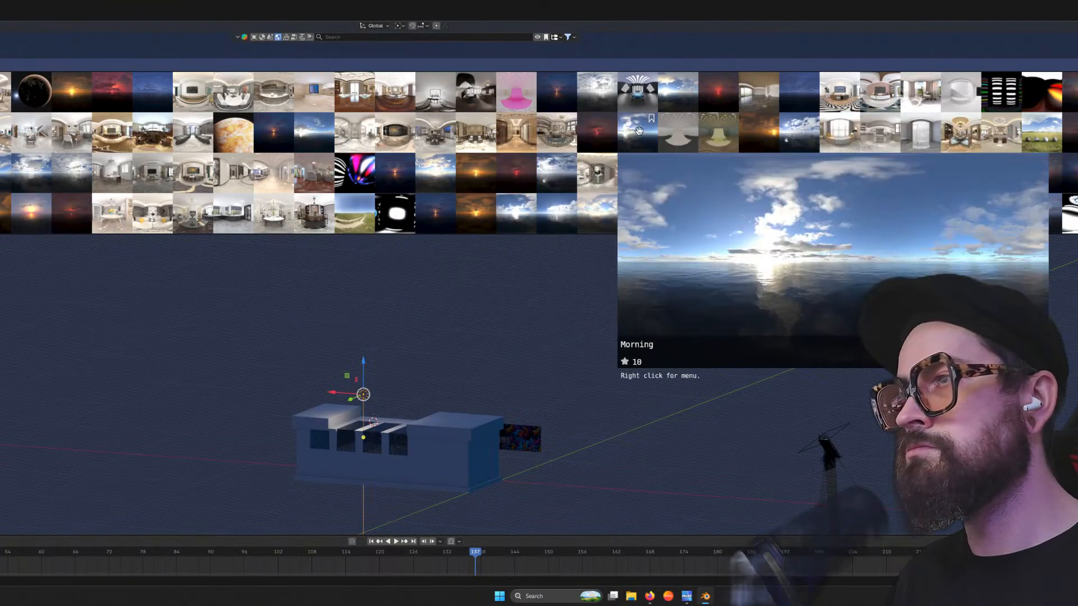
mouse_move(625, 170)
scroll(625, 169, "down", 2)
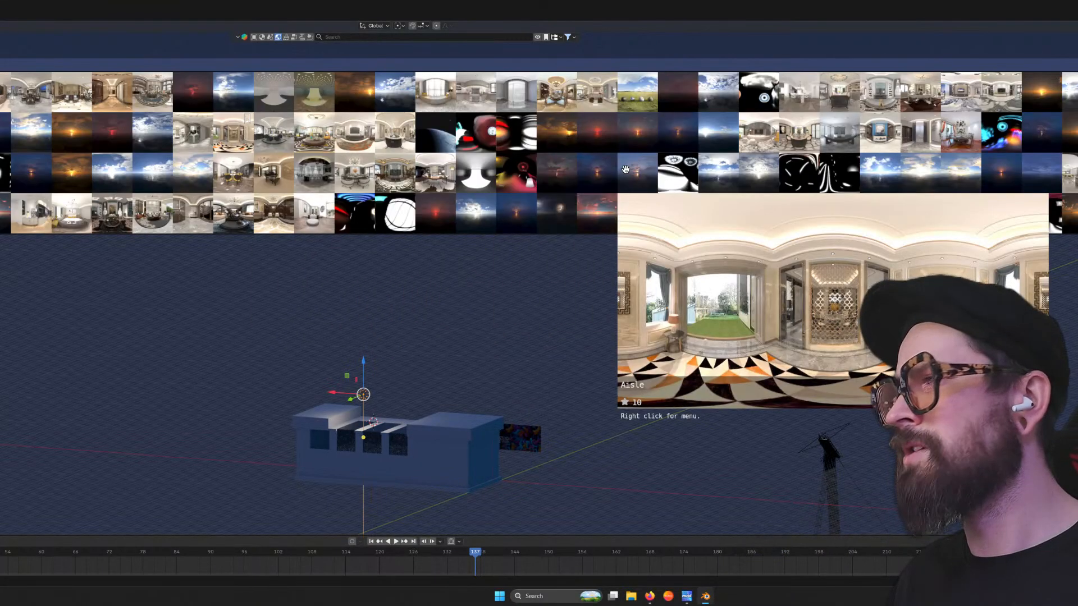
left_click(474, 213)
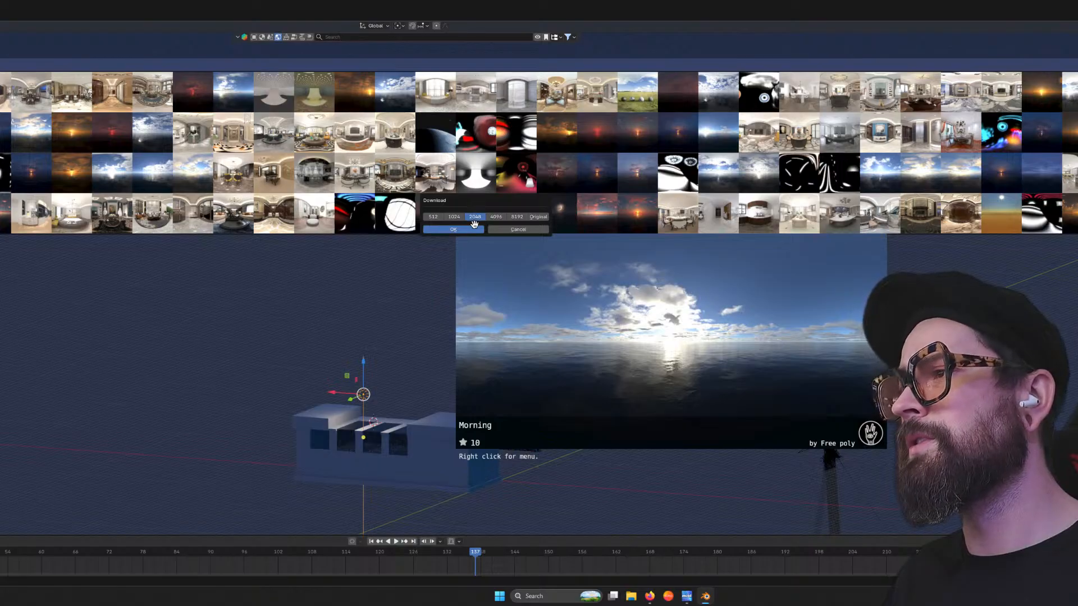
left_click(473, 230)
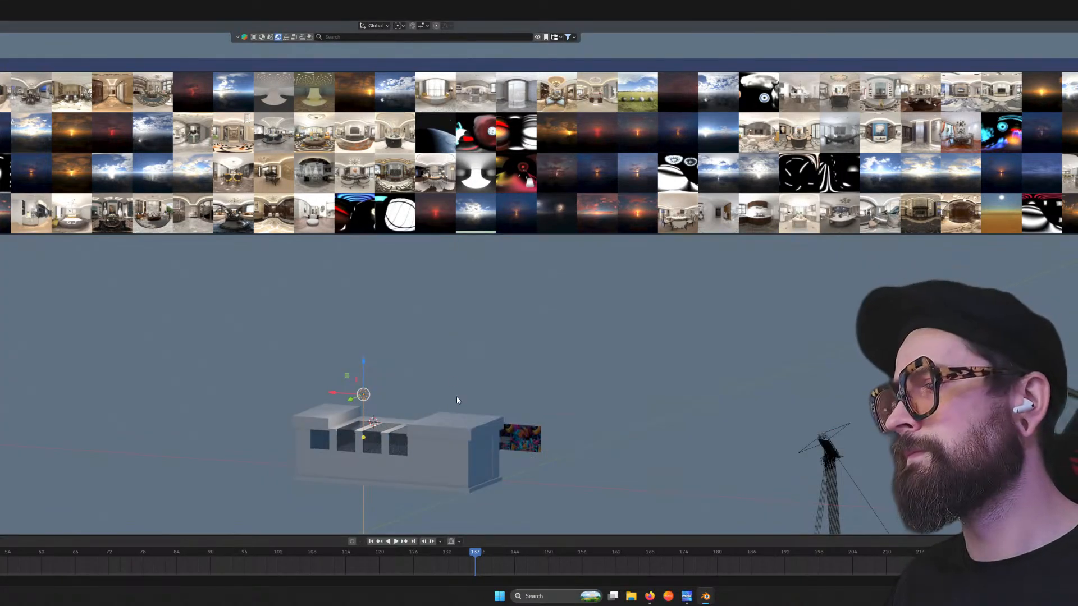
Inspect the glass panels under the daylight sky and delete the light above the building
middle_click_drag(461, 397, 521, 287)
scroll(457, 436, "up", 2)
scroll(385, 372, "up", 5)
middle_click_drag(352, 421, 379, 415)
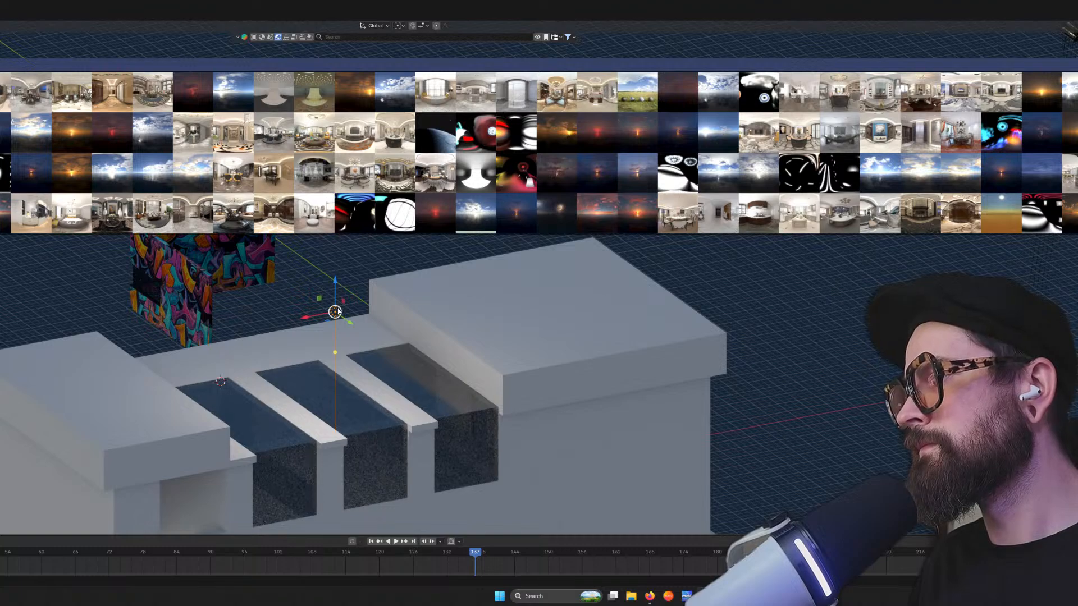
key("Delete")
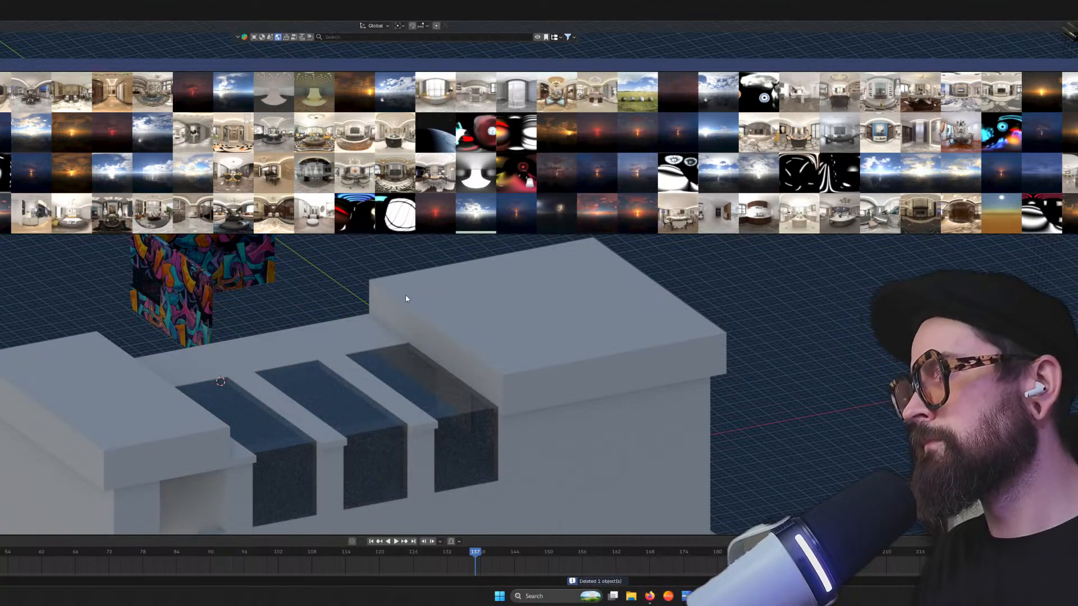
mouse_move(311, 201)
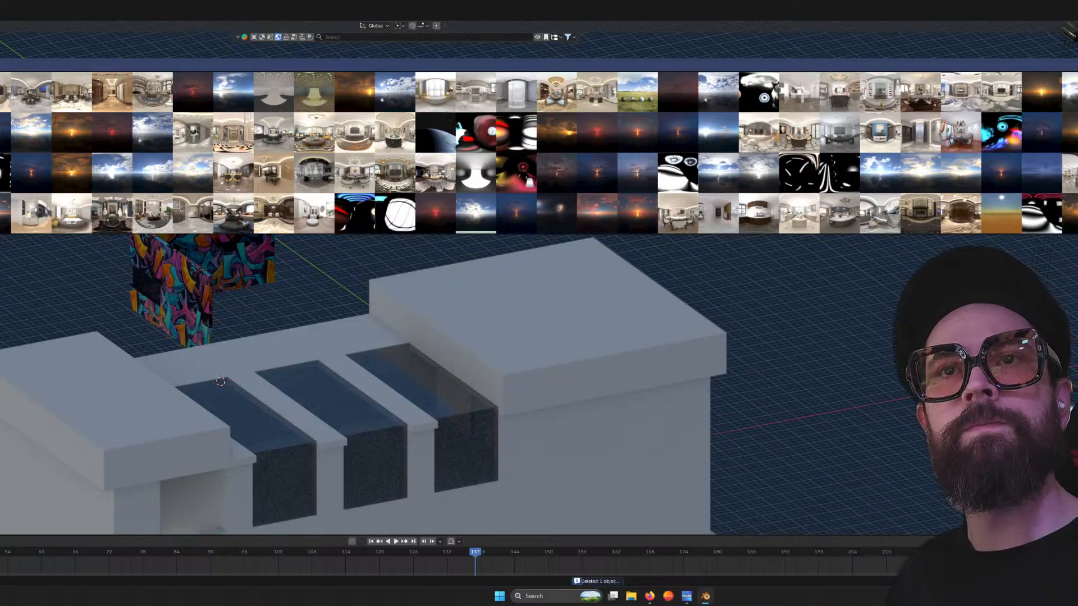
left_click(368, 441)
left_click(281, 452)
left_click(458, 429)
left_click(370, 440)
left_click(281, 452)
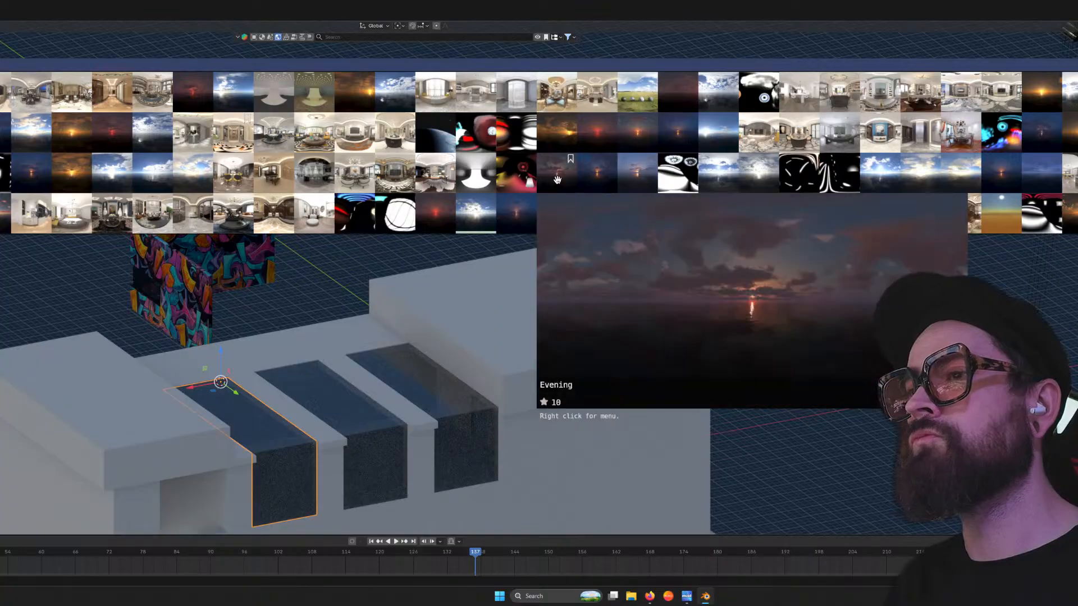
Try two different Evening sky HDRIs as the scene's world lighting
left_click(558, 179)
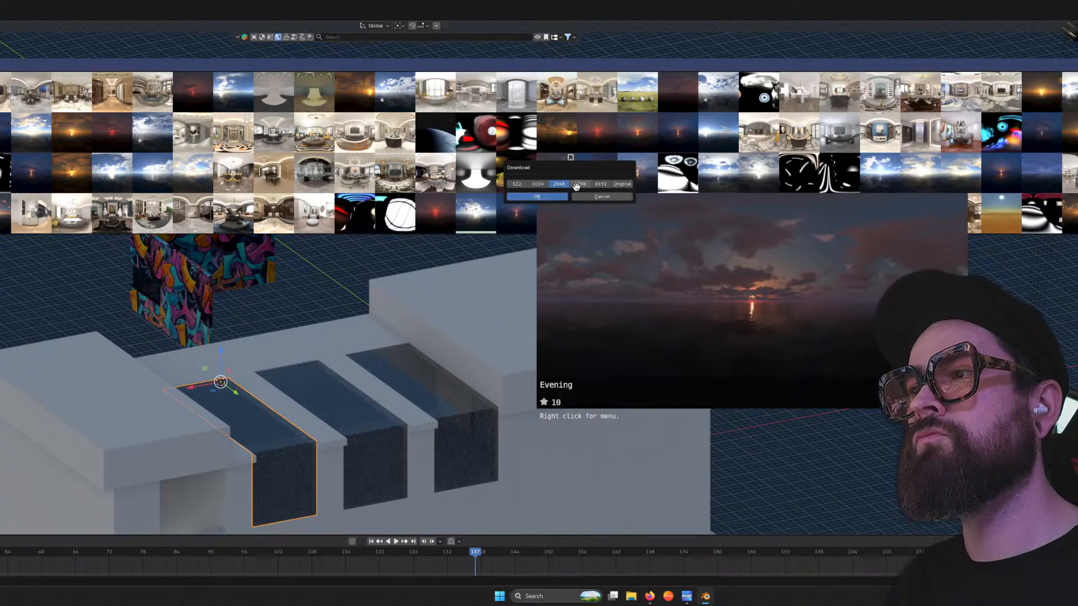
left_click(564, 196)
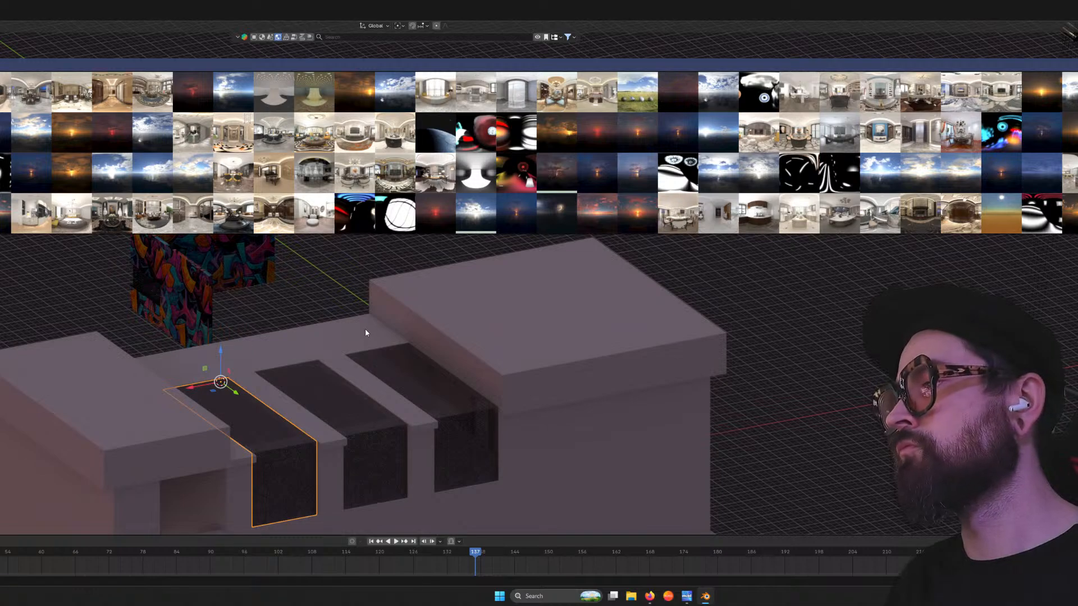
scroll(486, 209, "down", 3)
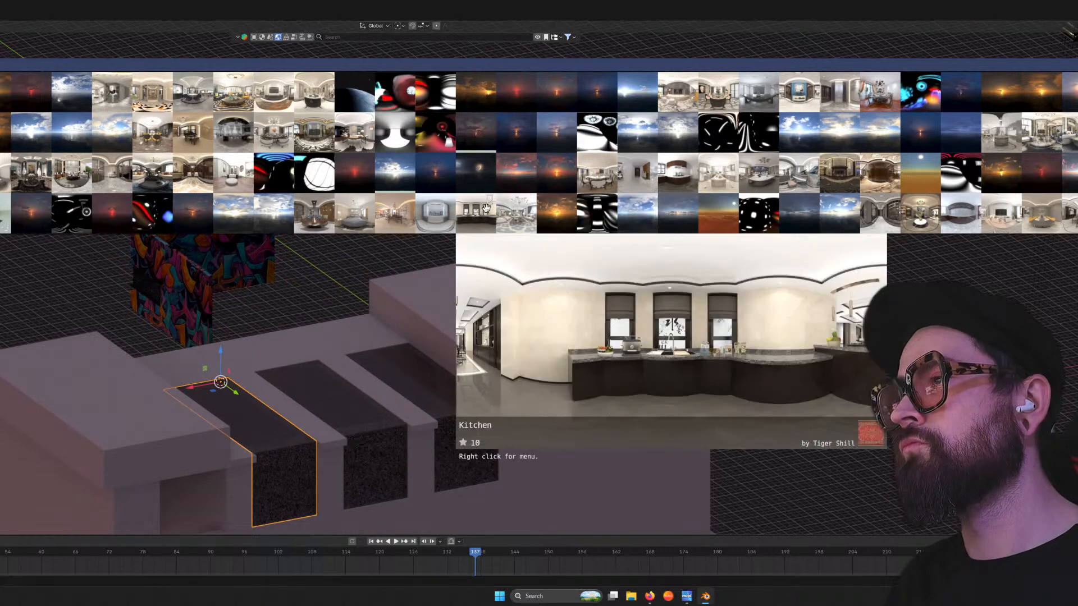
scroll(486, 209, "down", 1)
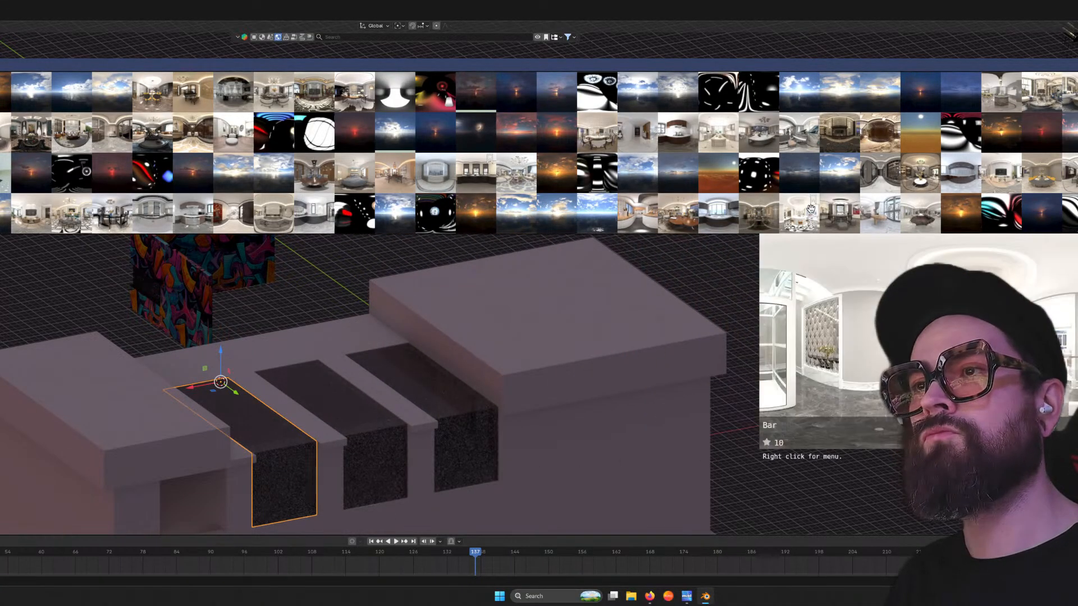
left_click(682, 171)
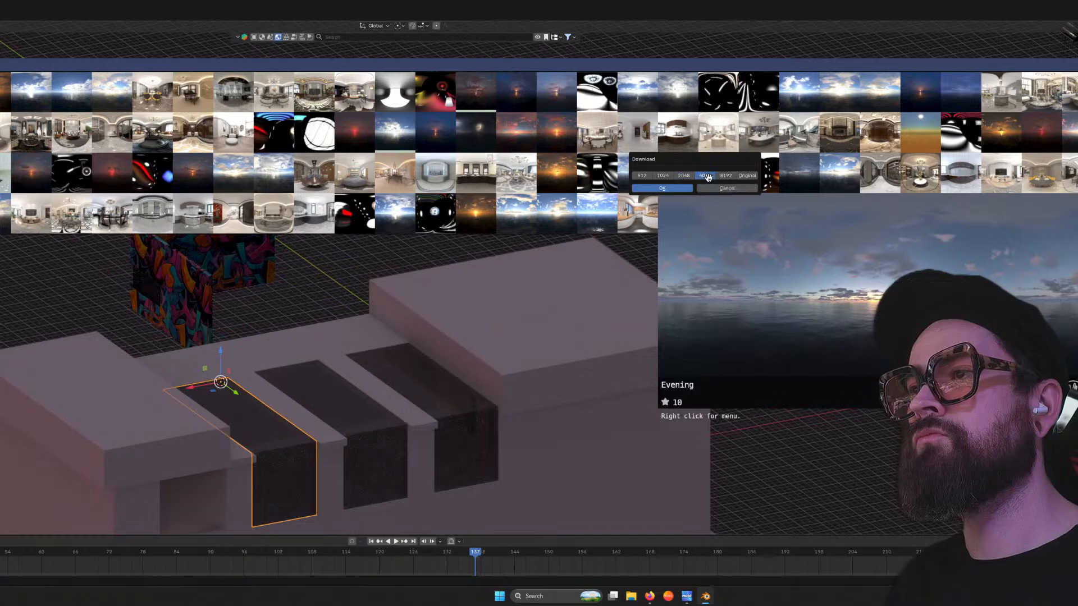
left_click(677, 188)
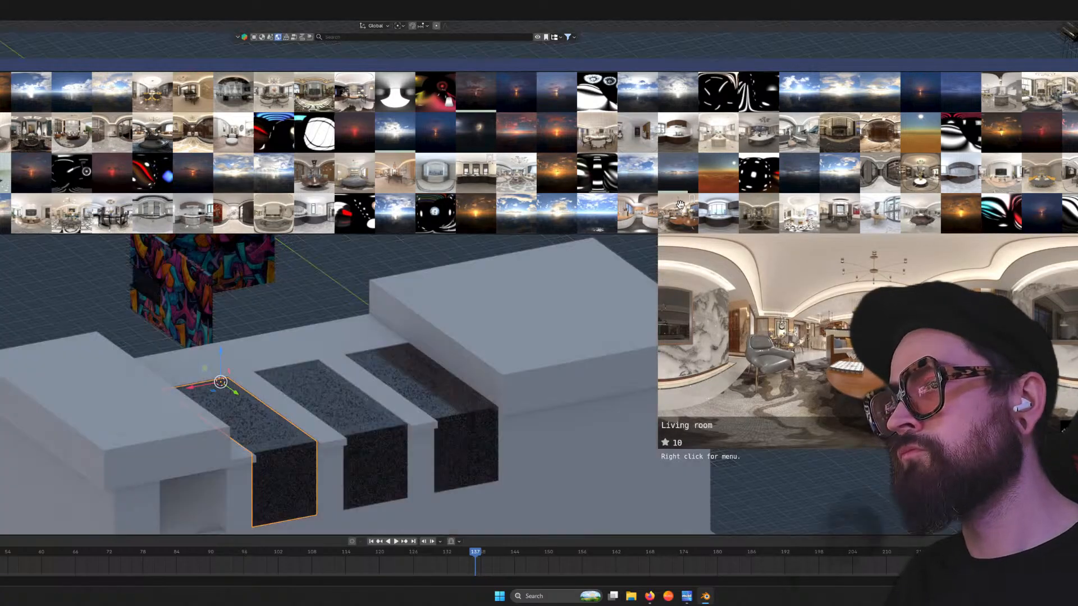
Examine the building and the distant staircase from several sides under the Evening HDRI lighting
middle_click_drag(497, 319, 637, 311)
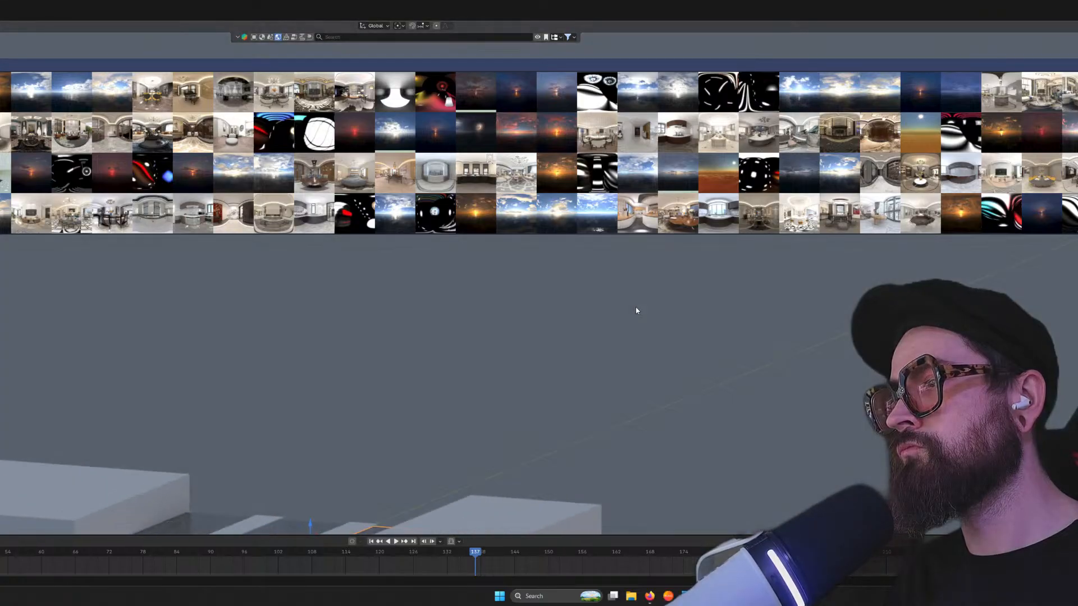
scroll(574, 332, "down", 6)
middle_click_drag(430, 317, 461, 319)
scroll(243, 378, "up", 7)
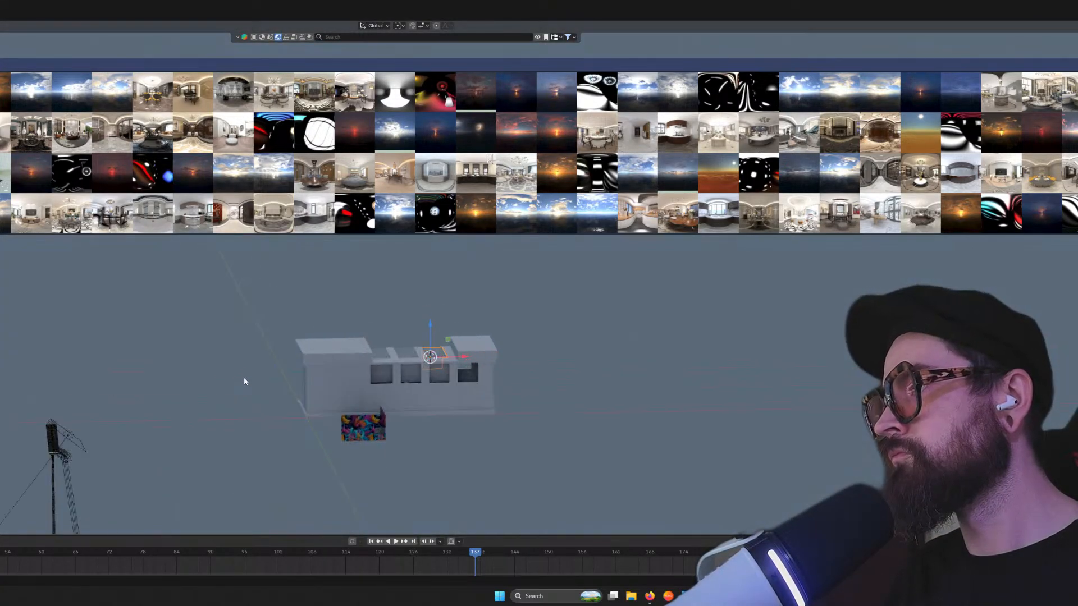
middle_click_drag(163, 413, 687, 239, "shift")
scroll(368, 427, "up", 4)
scroll(367, 425, "up", 3)
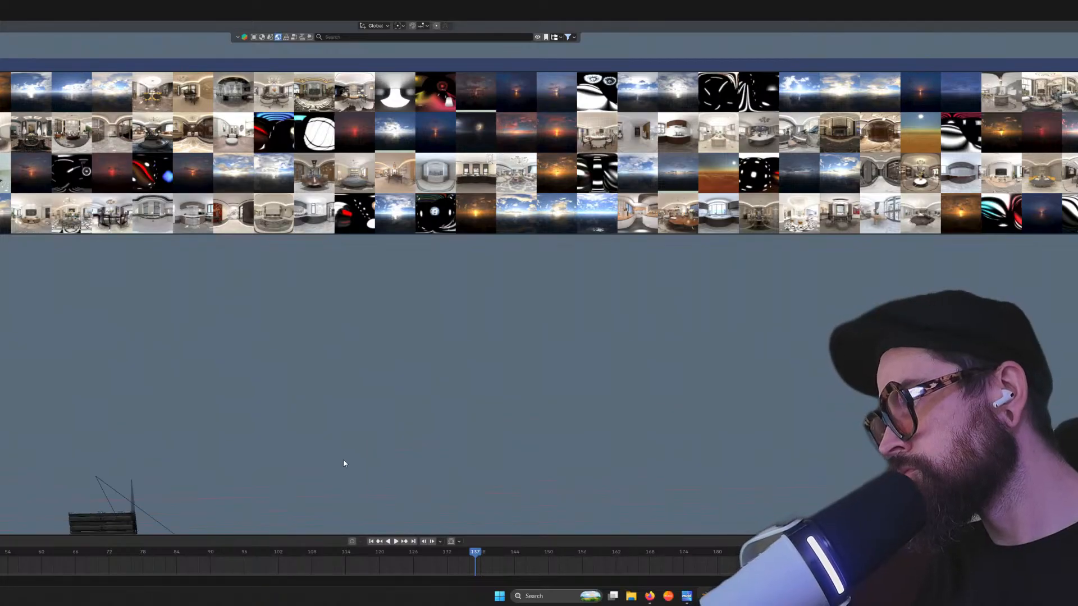
middle_click_drag(338, 476, 604, 310, "shift")
scroll(509, 400, "up", 2)
scroll(511, 402, "up", 3)
scroll(512, 400, "down", 3)
scroll(515, 400, "up", 4)
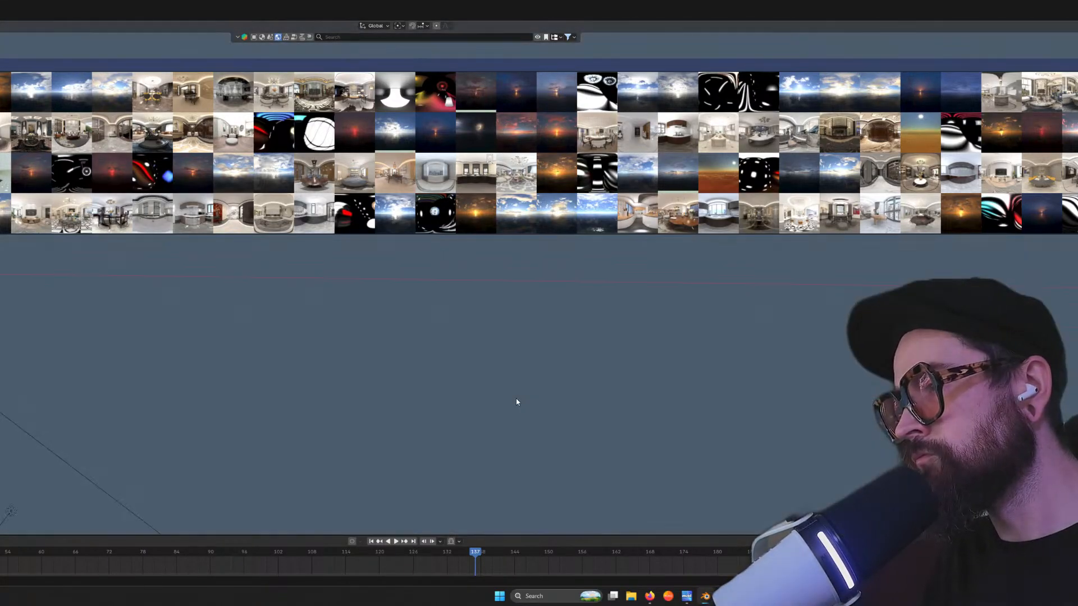
scroll(583, 408, "down", 4)
scroll(609, 411, "up", 3)
scroll(668, 401, "down", 5)
scroll(719, 304, "up", 3)
scroll(725, 275, "down", 3)
middle_click_drag(725, 275, 257, 395, "shift")
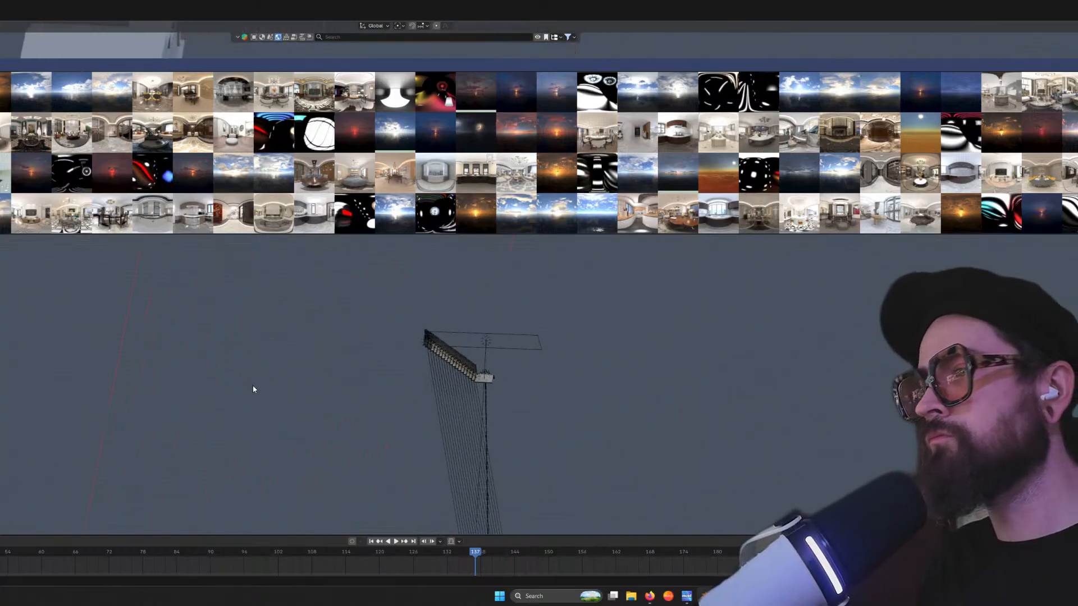
scroll(477, 384, "up", 6)
middle_click_drag(595, 500, 493, 303, "shift")
scroll(360, 348, "up", 5)
Browse further HDRIs and apply Studio Light Black White Light by Free poly as the world lighting
mouse_move(181, 180)
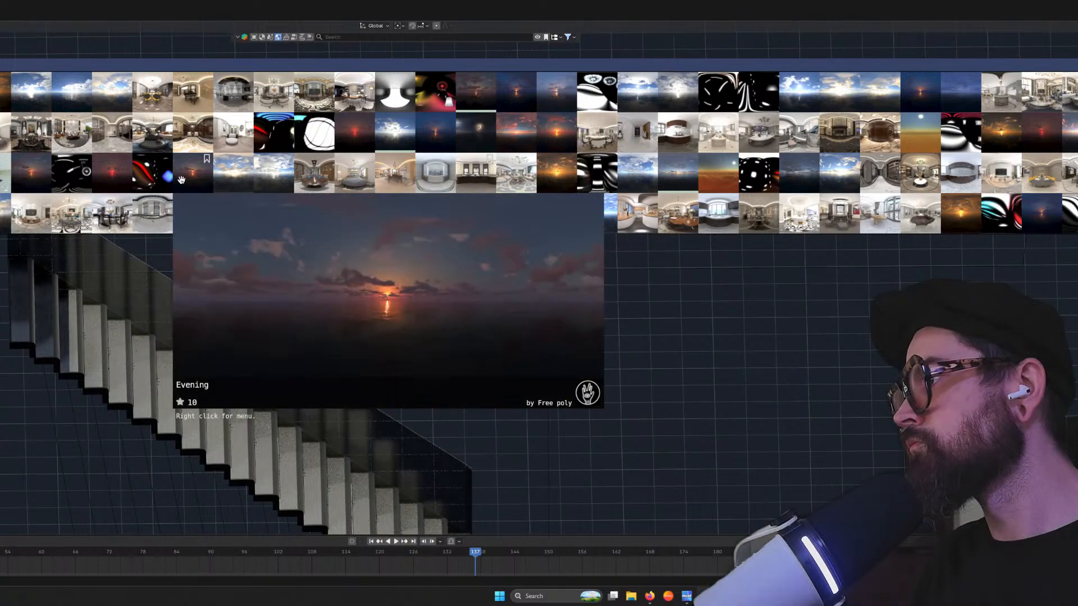
scroll(181, 180, "down", 3)
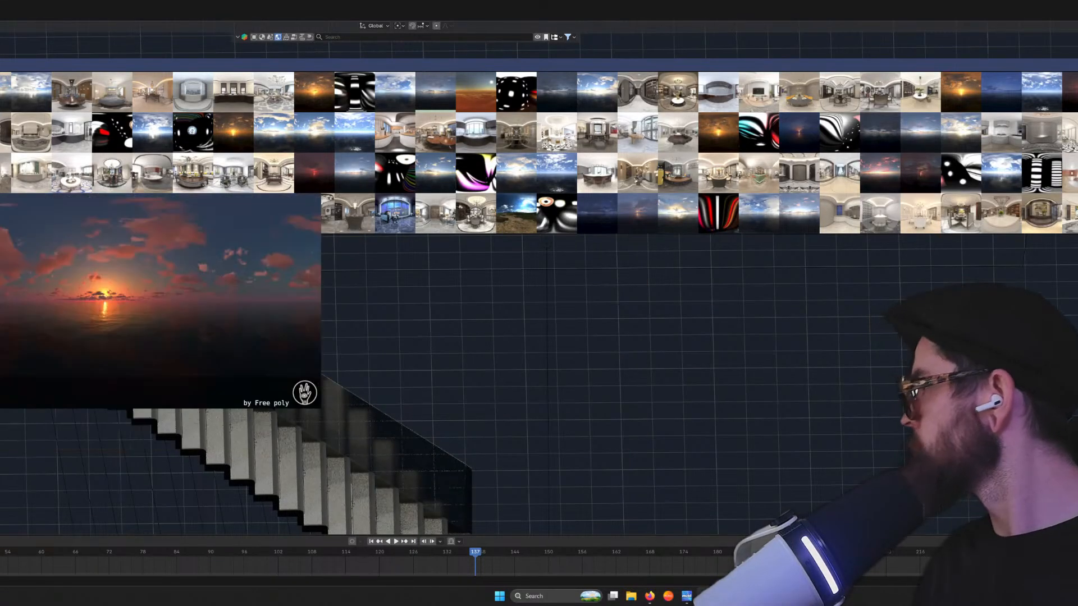
mouse_move(65, 210)
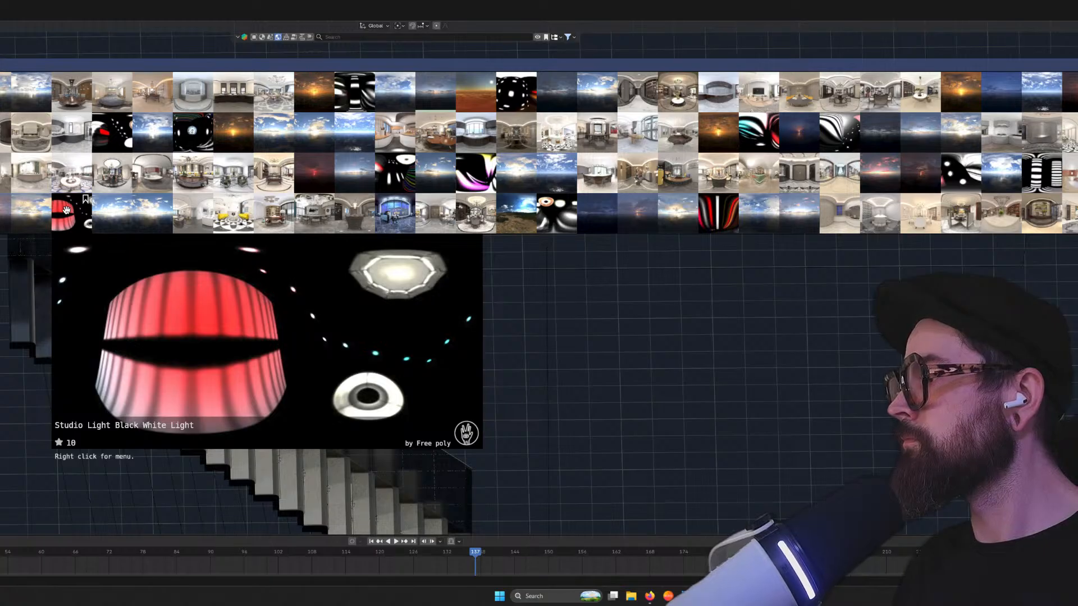
left_click(66, 210)
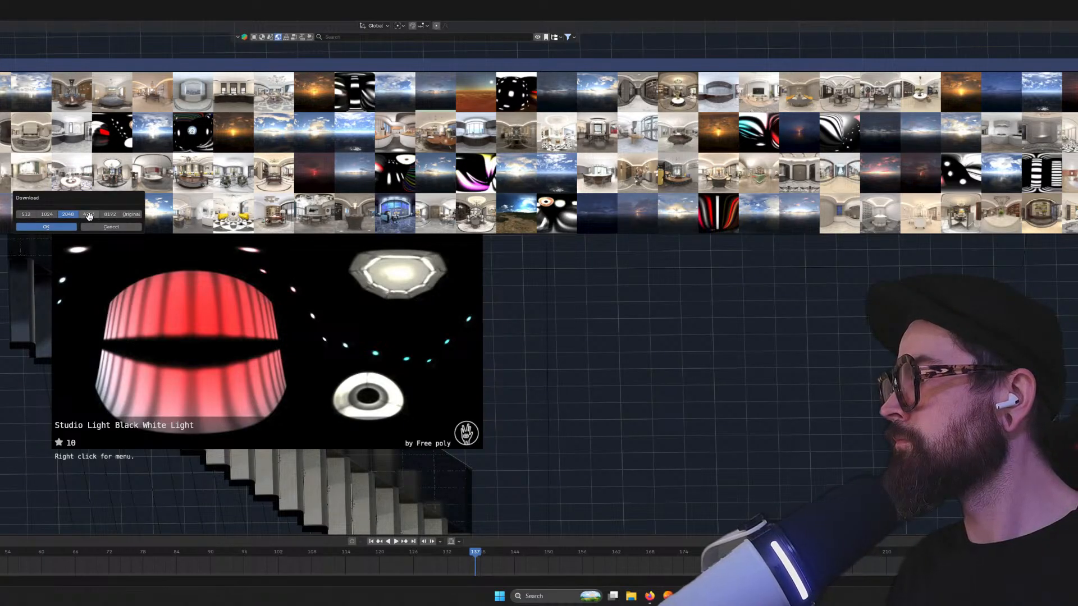
left_click(79, 226)
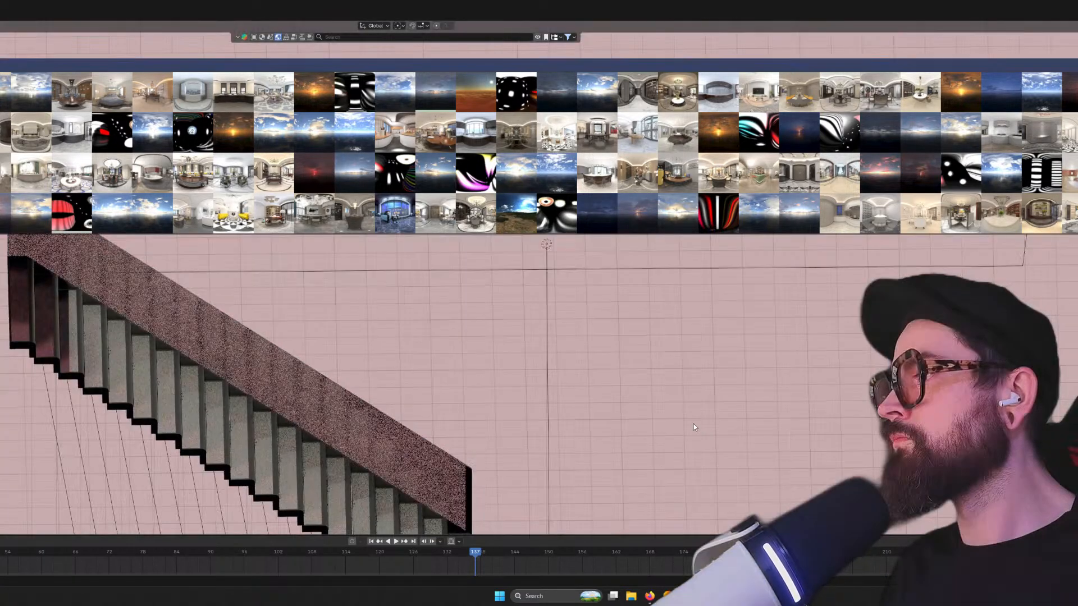
Examine the staircase and building under the studio lighting, and clear the panel selection
scroll(607, 438, "down", 5)
middle_click_drag(566, 381, 502, 62)
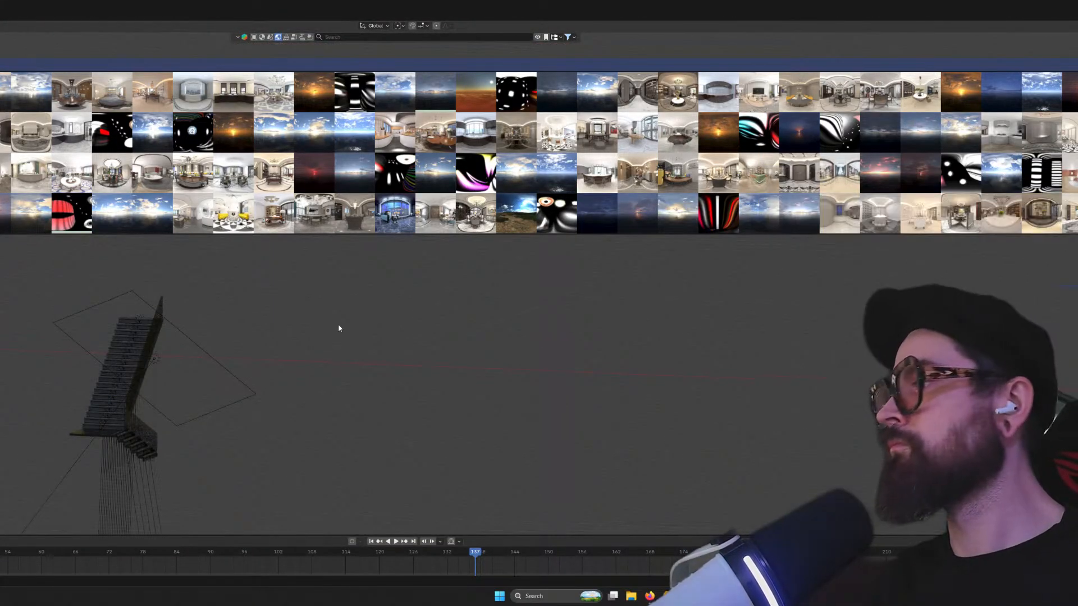
mouse_move(339, 326)
middle_mouse_down()
mouse_move(424, 329)
mouse_move(368, 320)
mouse_move(636, 298)
mouse_move(348, 406)
middle_mouse_up()
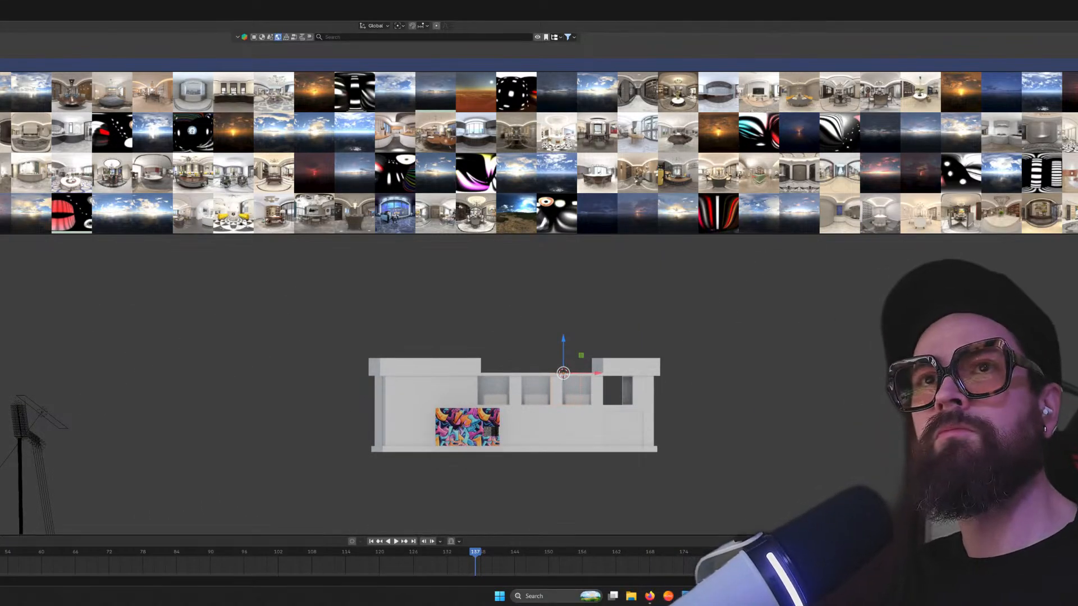
left_click(1041, 172)
middle_click_drag(256, 409, 284, 423)
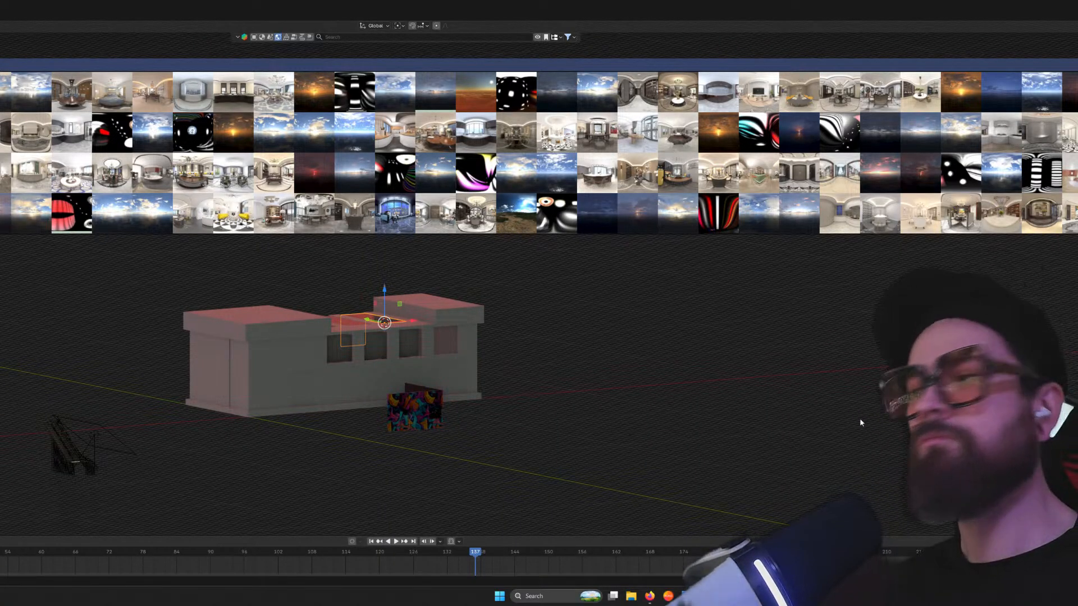
left_click(134, 413)
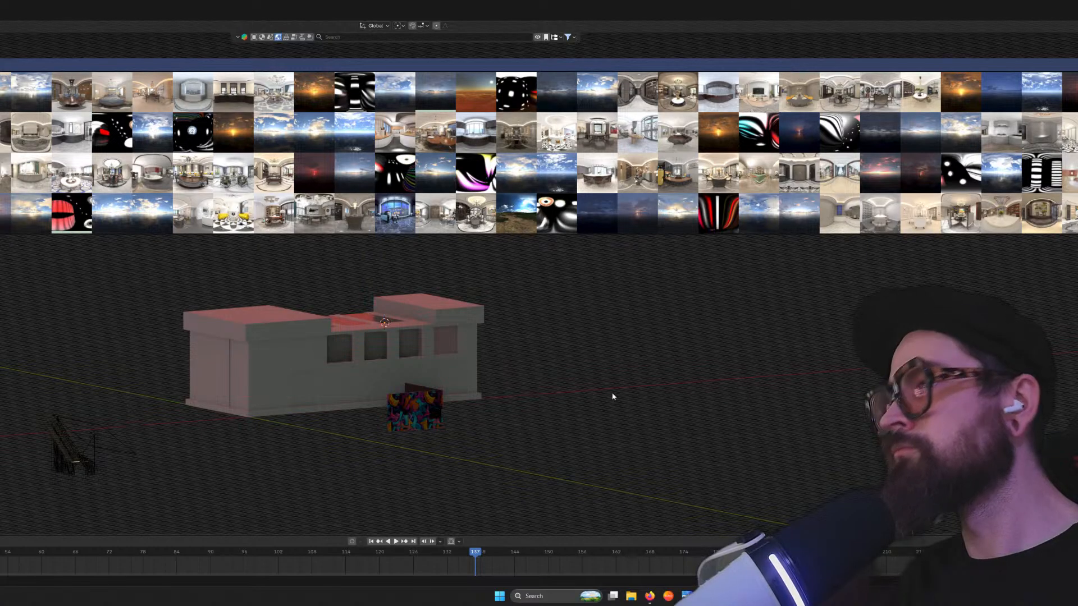
Try to apply the Radkow Lake HDRI by Poly Haven at Original resolution as world lighting
mouse_move(497, 178)
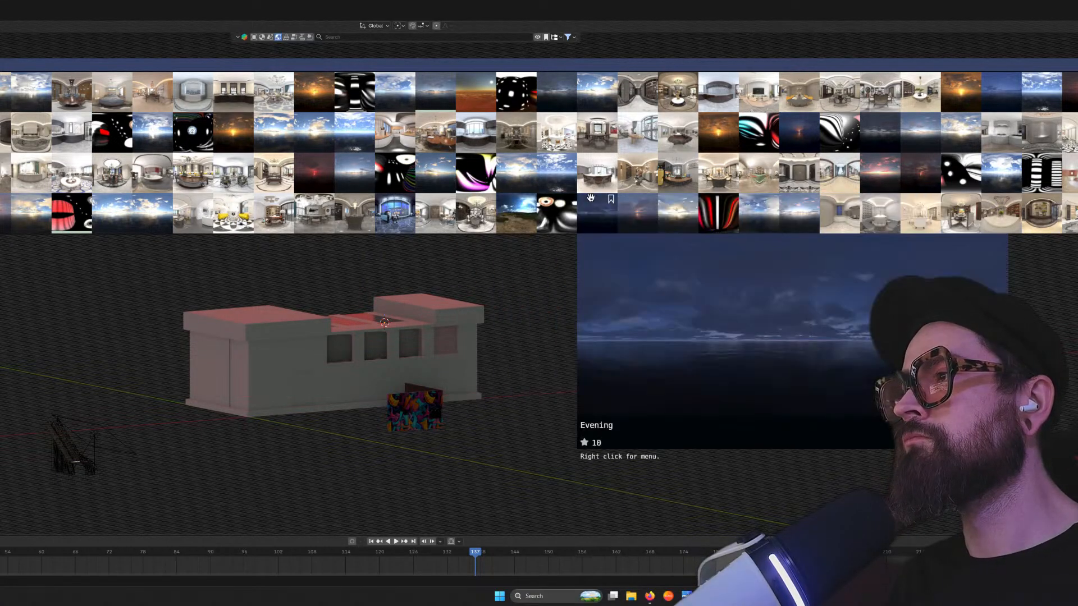
scroll(558, 200, "down", 1)
mouse_move(473, 216)
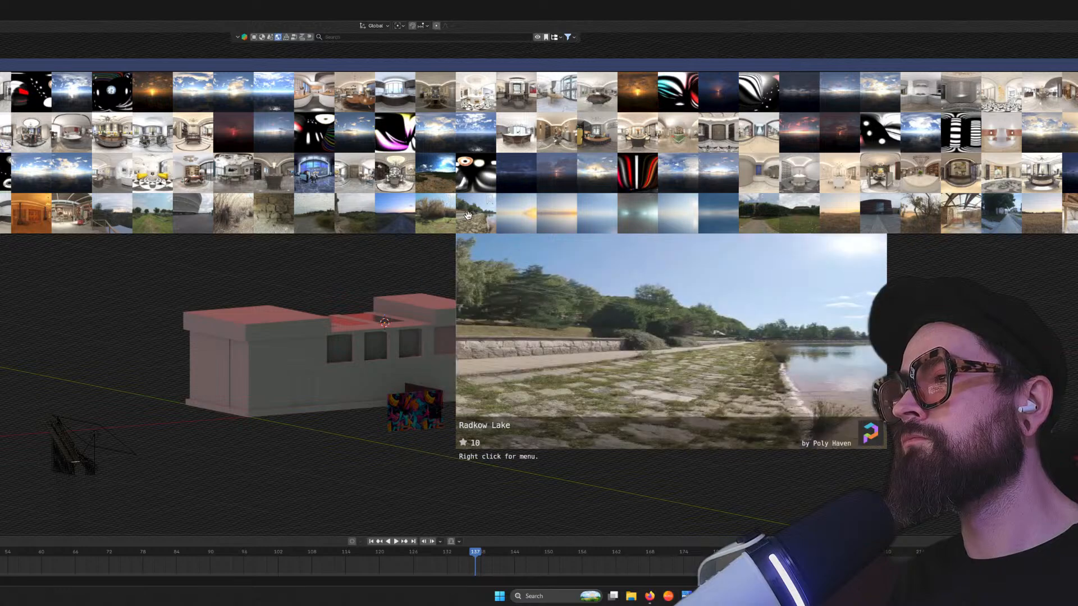
left_click(469, 216)
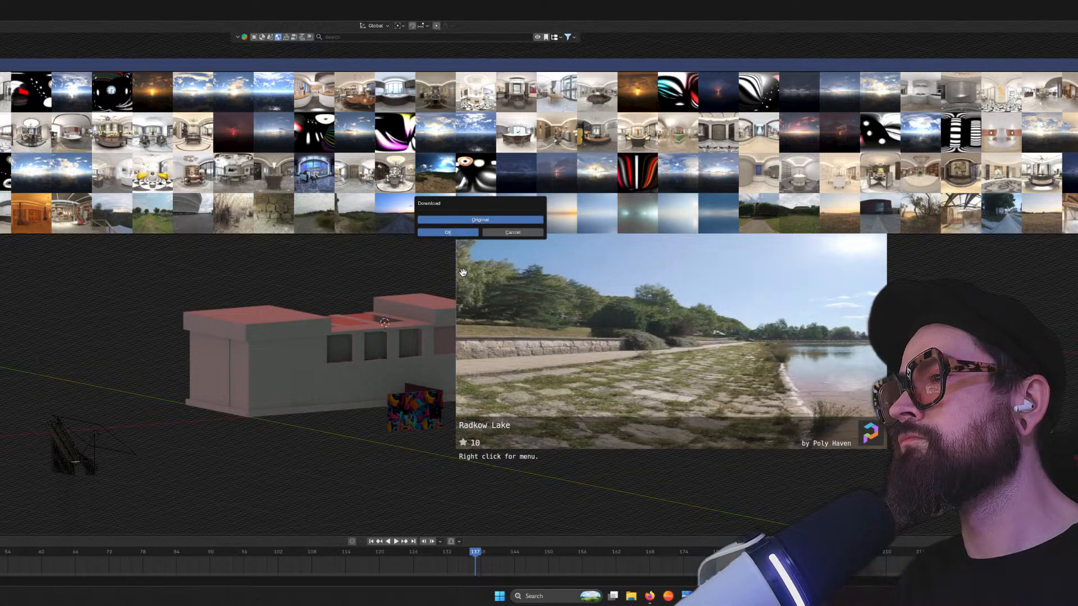
left_click(449, 233)
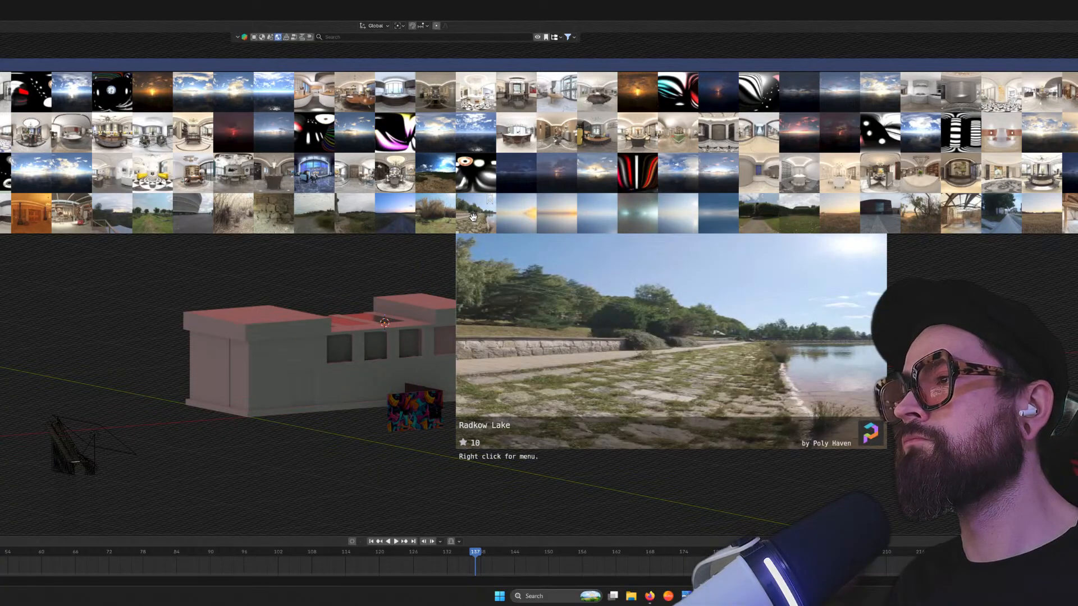
left_click(474, 217)
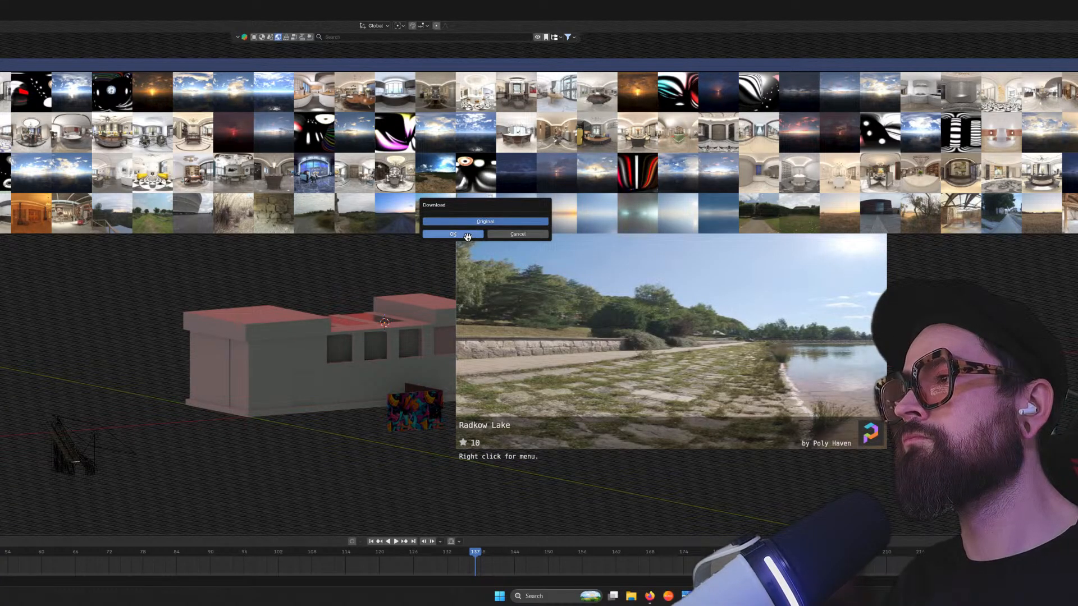
left_click(466, 235)
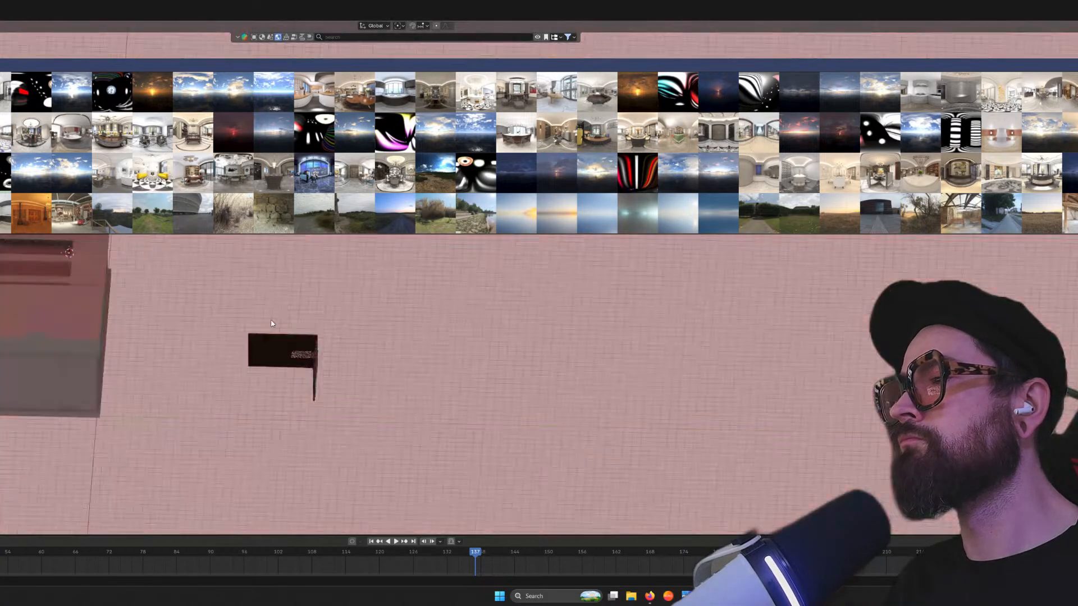
Look over the scene's lighting and browse further sky HDRIs in the asset library
middle_click_drag(272, 321, 278, 308)
scroll(279, 308, "down", 2)
mouse_move(91, 209)
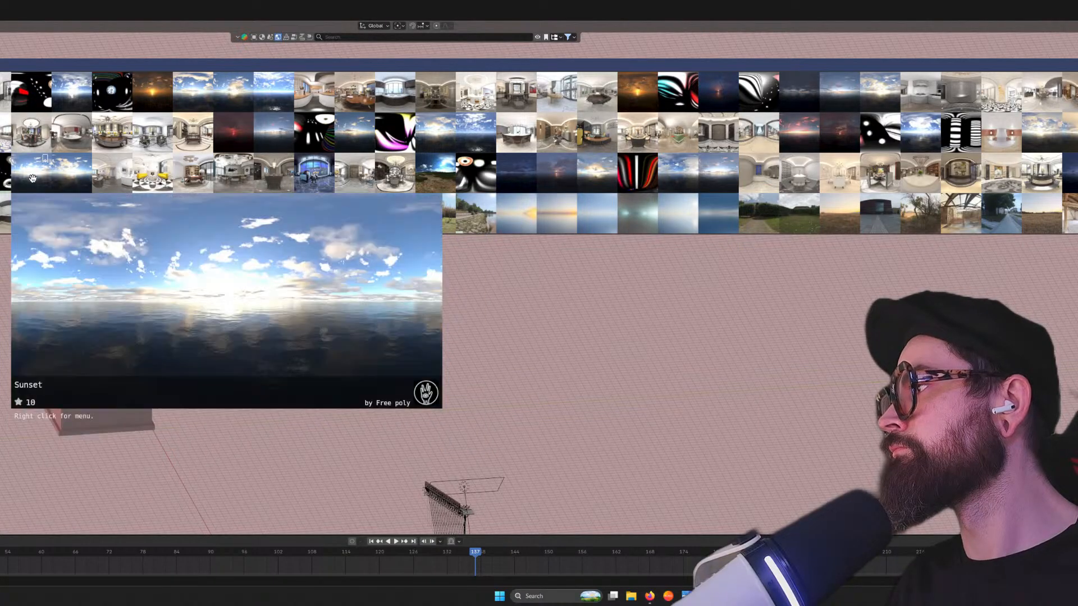
scroll(538, 152, "down", 2)
scroll(539, 152, "down", 2)
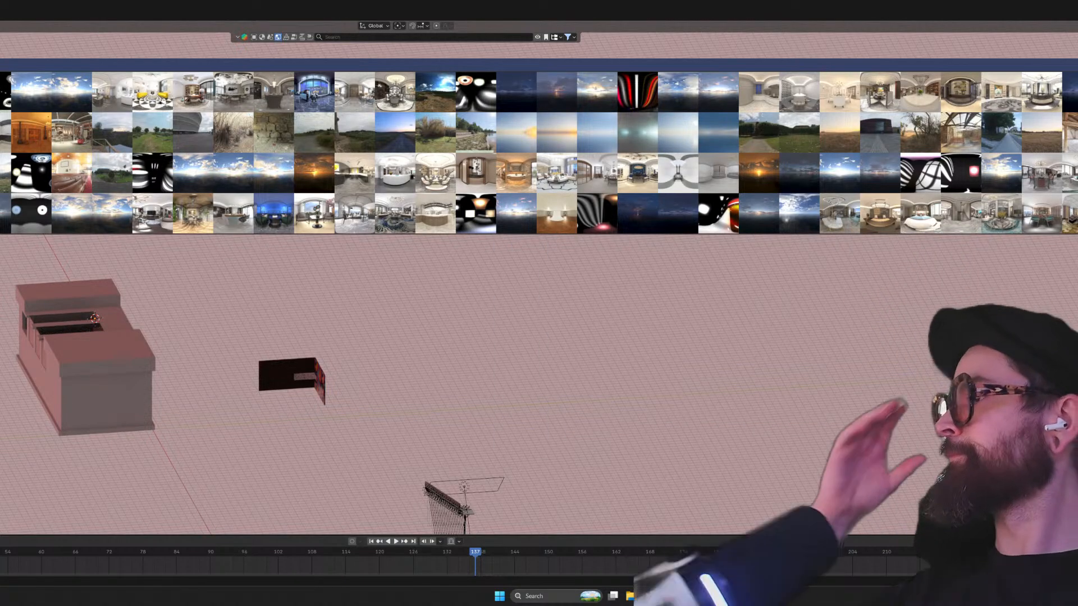
scroll(404, 337, "down", 2)
middle_click_drag(1, 331, 90, 323)
Switch the viewport to solid shading and close the HDRI asset browser to show the side with the fitted panels
key("KP_1")
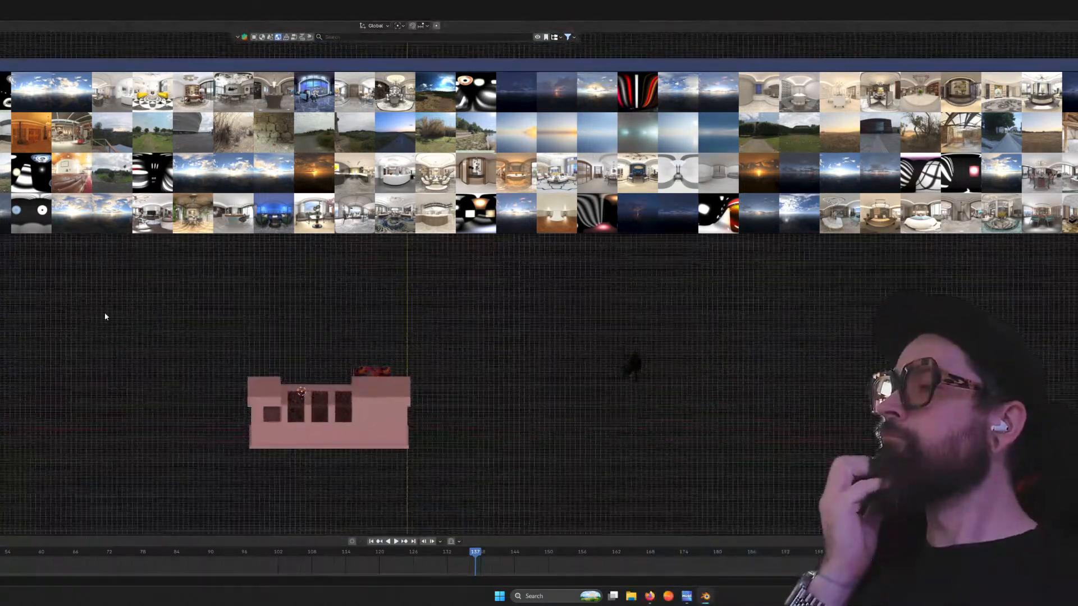
key("shift+z")
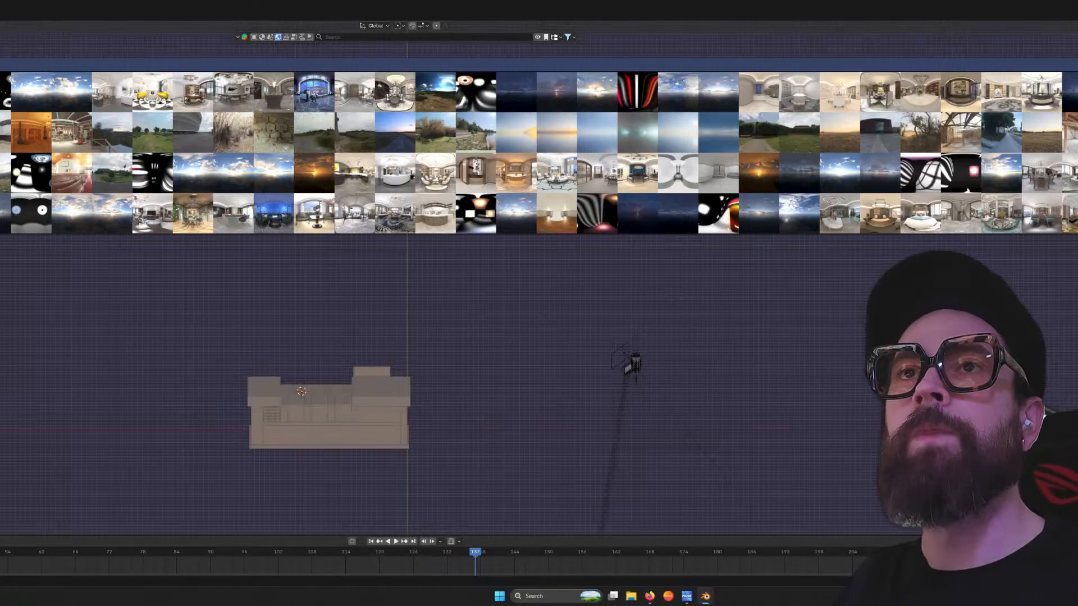
key("Escape")
scroll(256, 409, "up", 2)
middle_click_drag(257, 409, 528, 195)
middle_click_drag(457, 214, 474, 255)
scroll(436, 295, "up", 3)
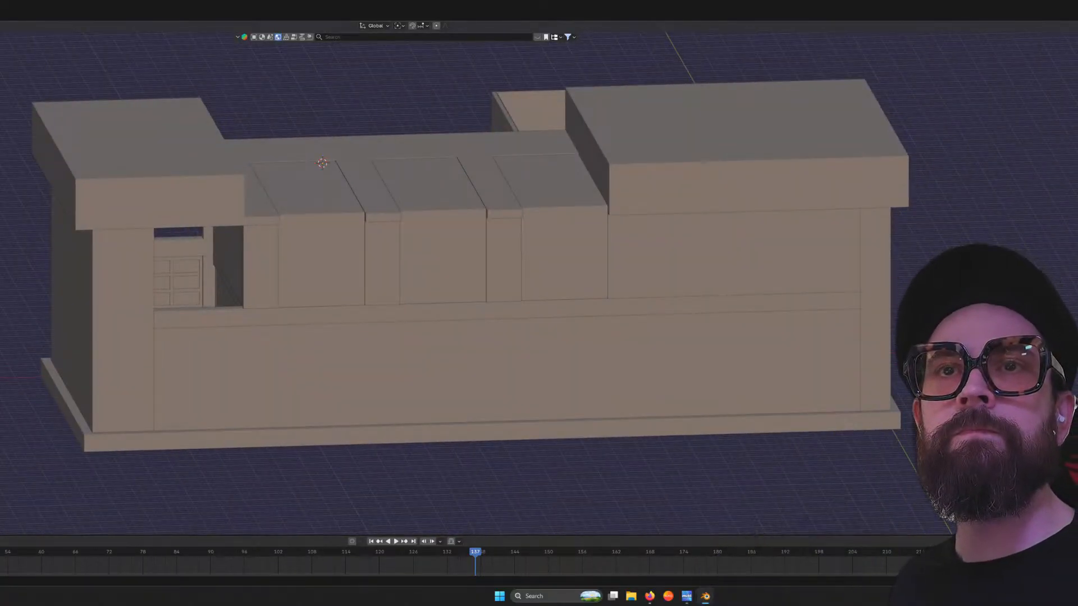
Try selecting the middle and end fitted panels together, and leave only the panel beside the larger raised block selected
left_click(441, 242)
left_click(562, 239)
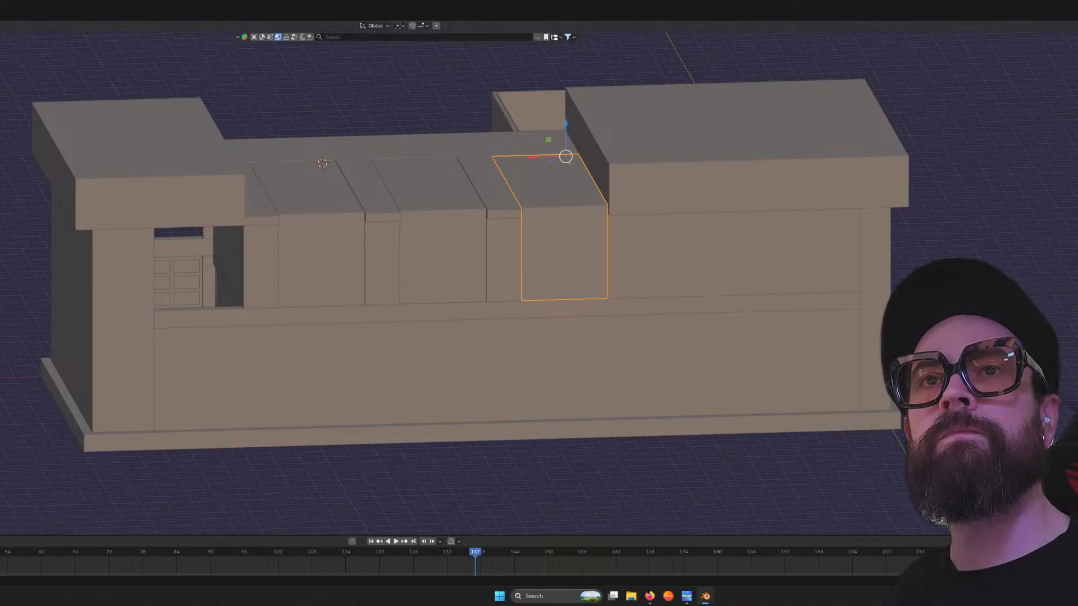
left_click(442, 241, "shift")
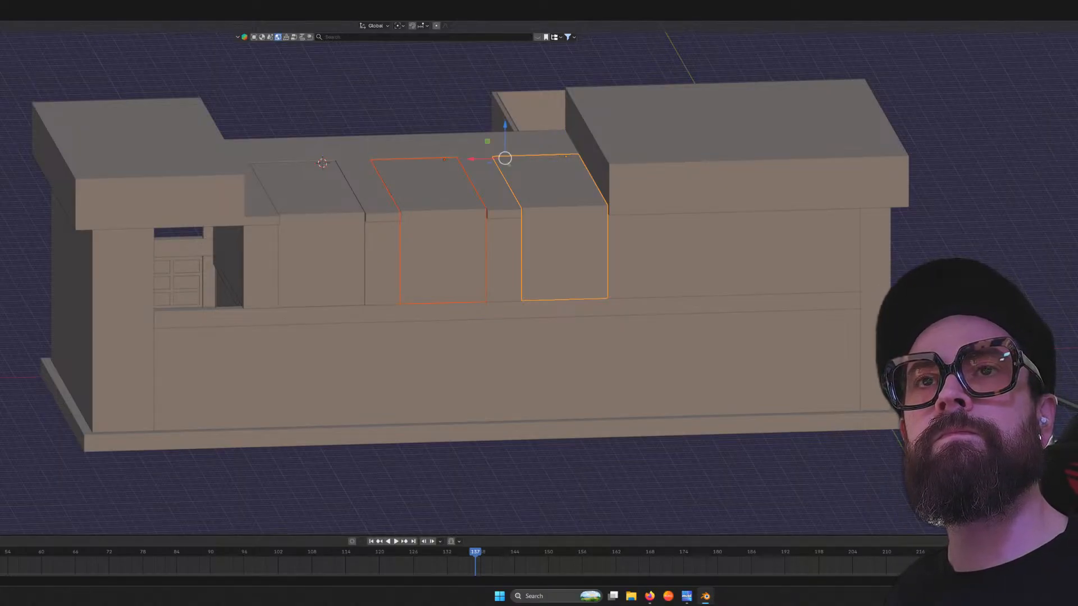
key("alt+a")
left_click(443, 241)
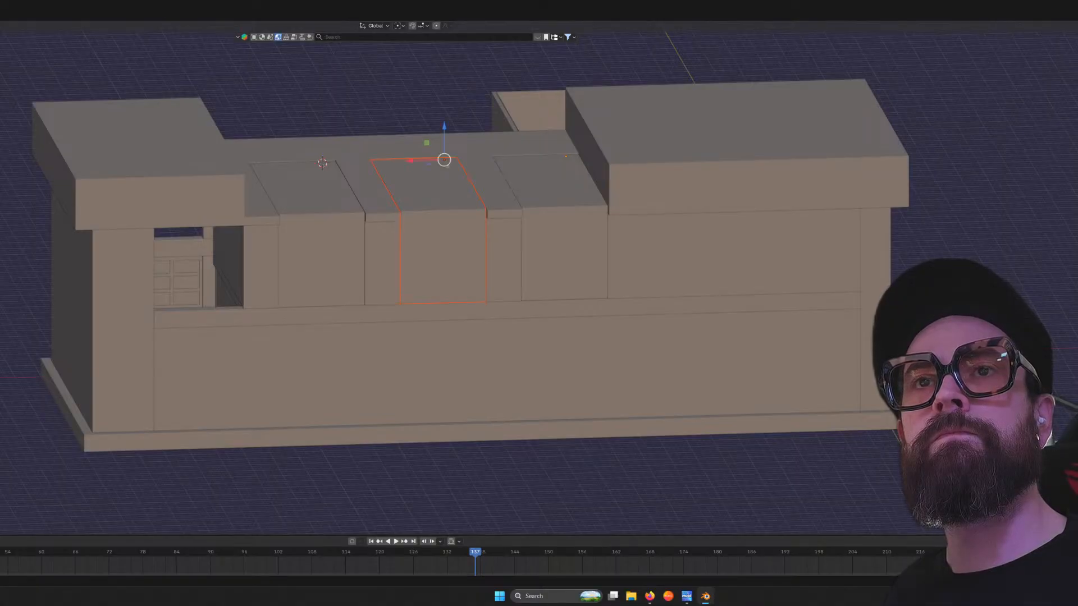
left_click(564, 241)
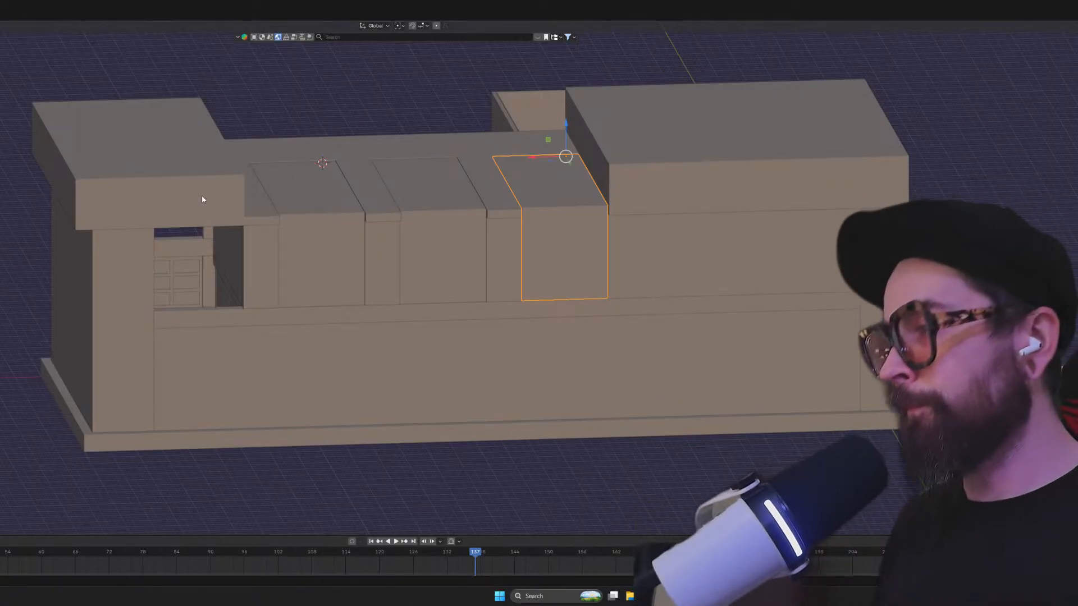
Show the building straight from the front and clear the selection of the fitted panel
middle_click_drag(264, 265, 292, 225)
scroll(304, 223, "up", 1)
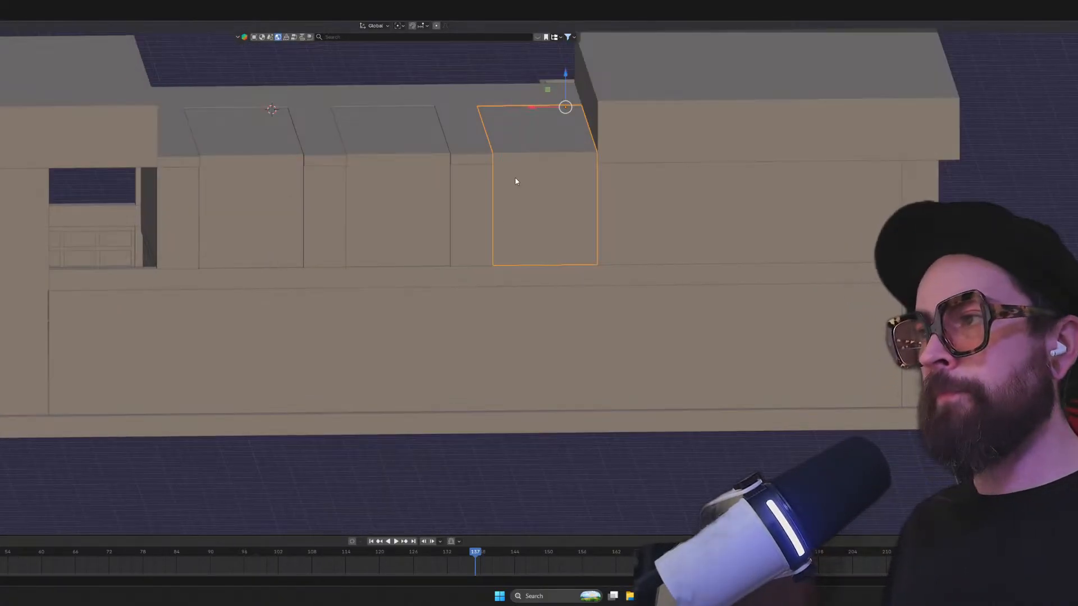
middle_click_drag(515, 180, 633, 321, "shift")
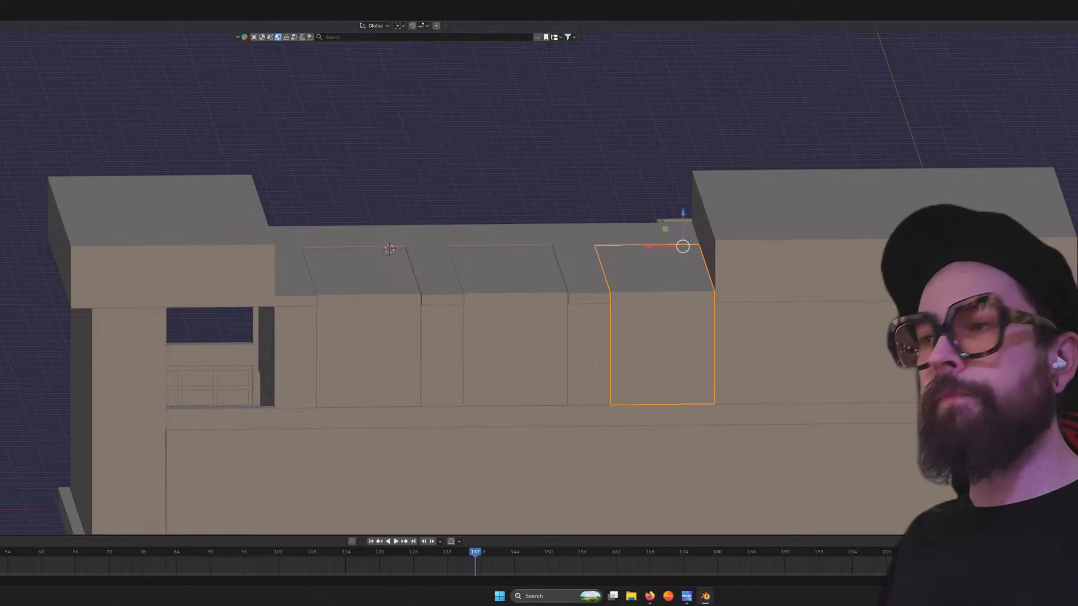
key("KP_1")
middle_click_drag(178, 236, 456, 238, "shift")
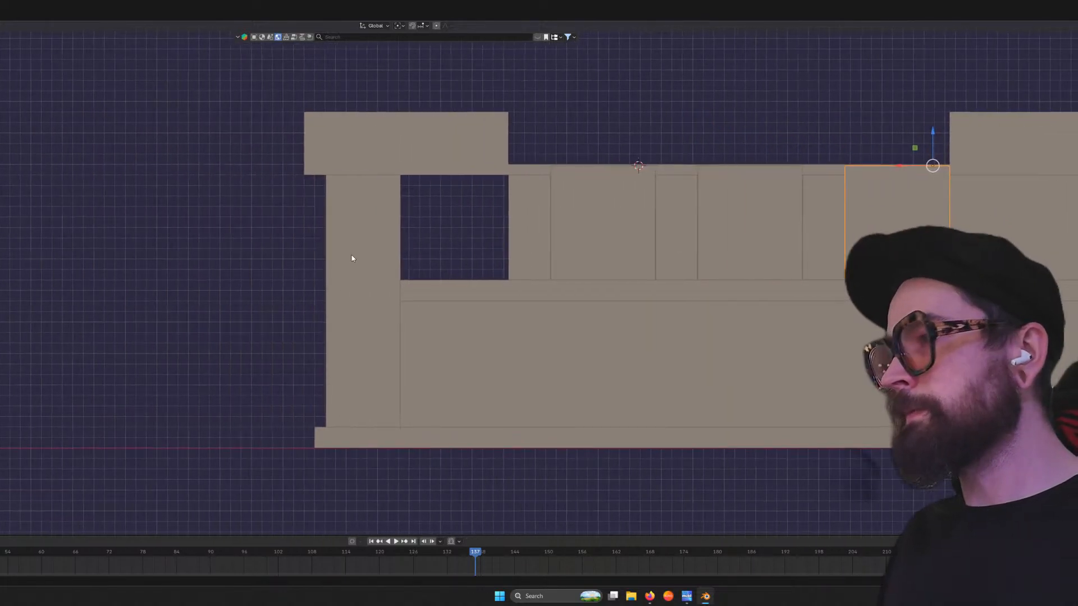
key("alt+a")
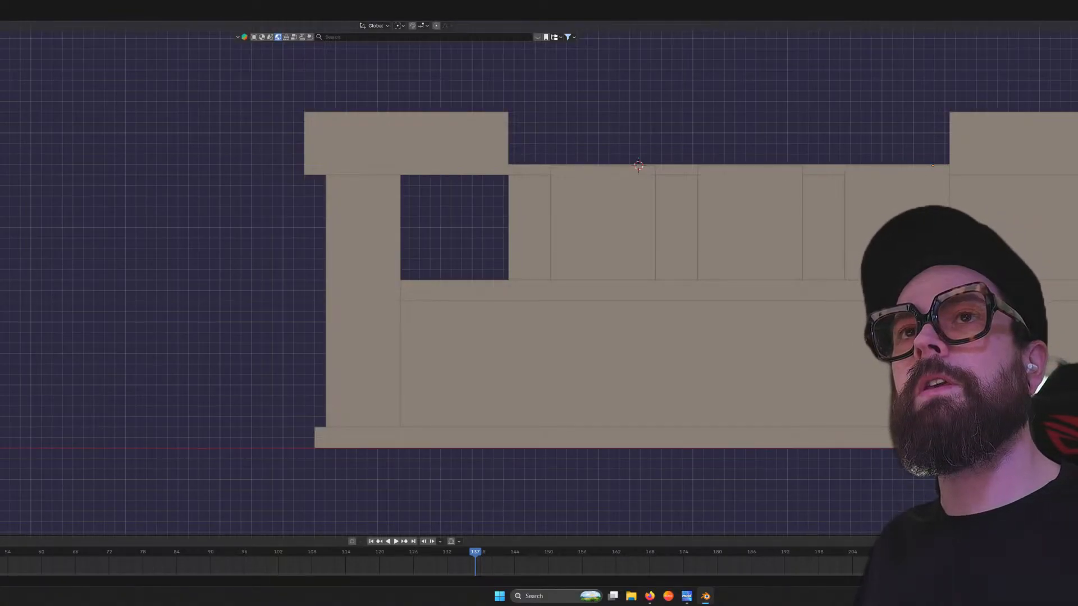
Switch the viewport to rendered shading and look at the building's openings against the HDRI landscape
key("z")
middle_click_drag(531, 154, 366, 189)
scroll(368, 188, "down", 9)
scroll(415, 233, "up", 3)
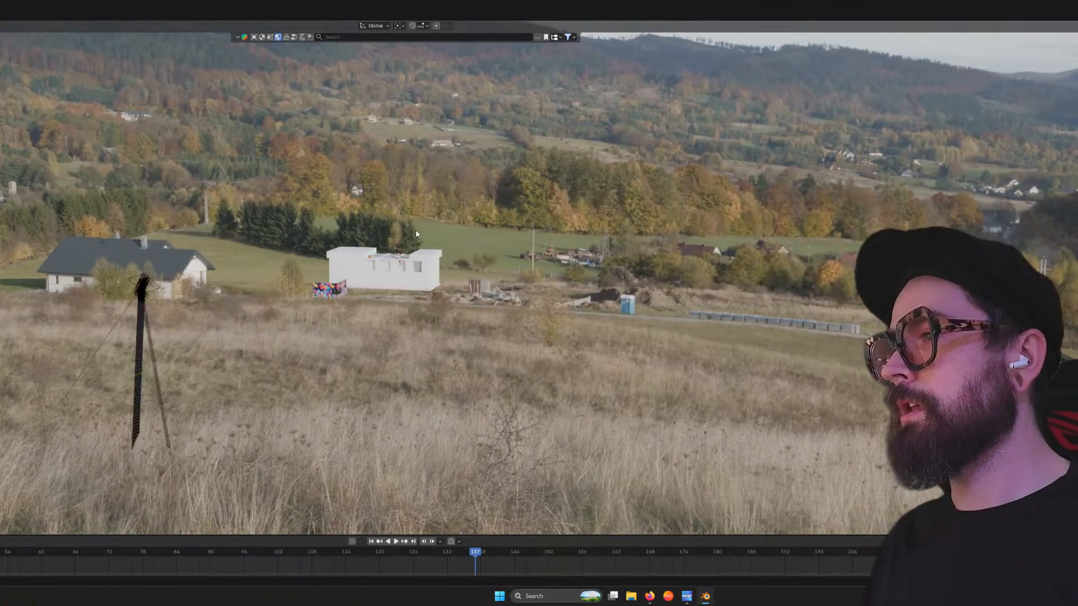
scroll(415, 234, "up", 5)
middle_click_drag(420, 227, 435, 221)
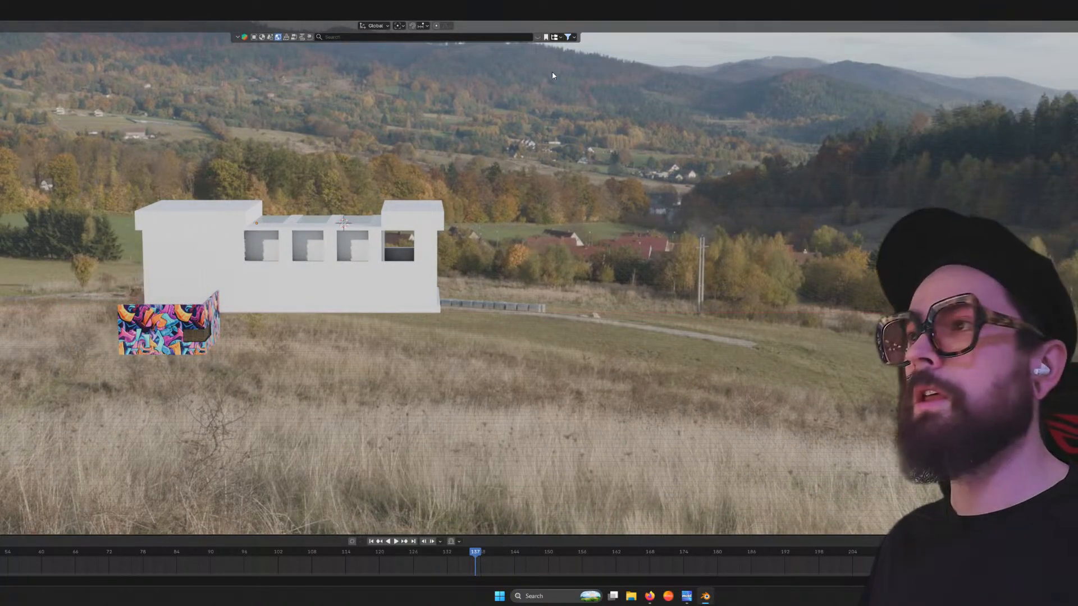
Reopen the HDRI asset browser, look through the listed environments and search for "city"
left_click(538, 37)
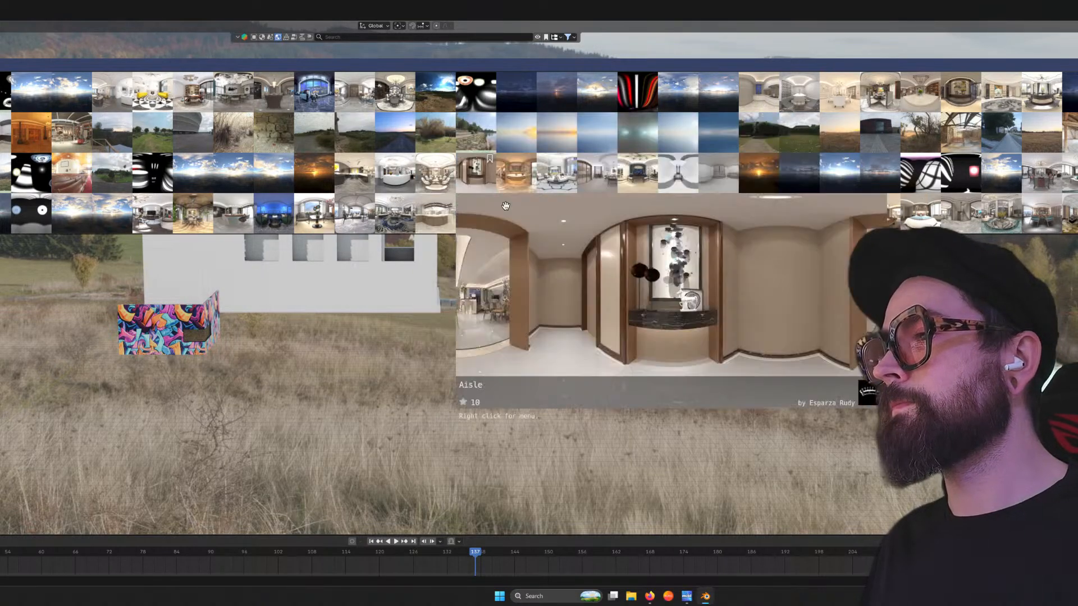
scroll(500, 212, "down", 2)
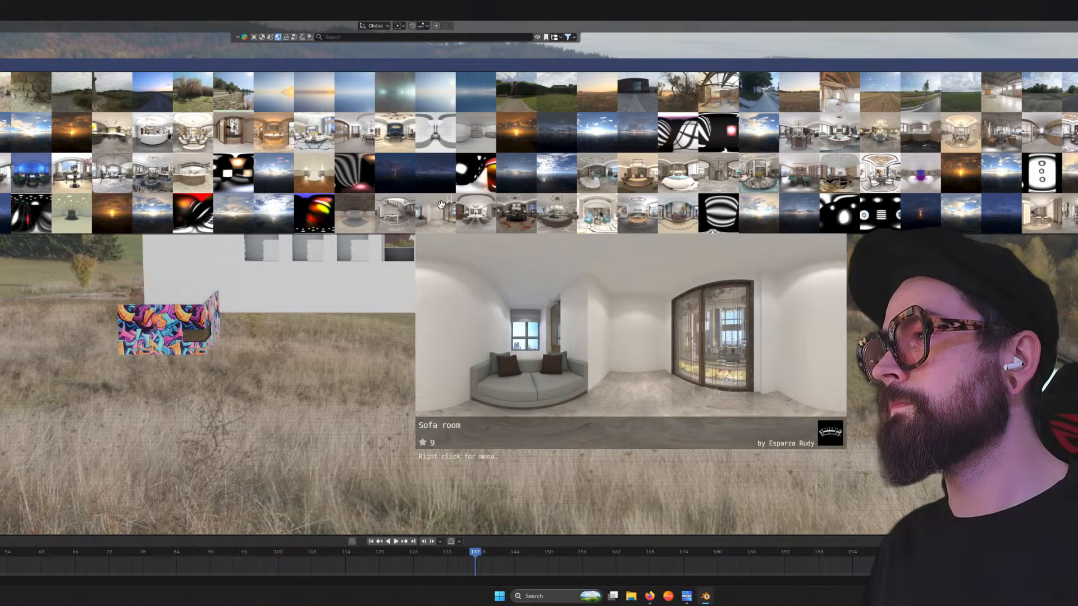
left_click(377, 37)
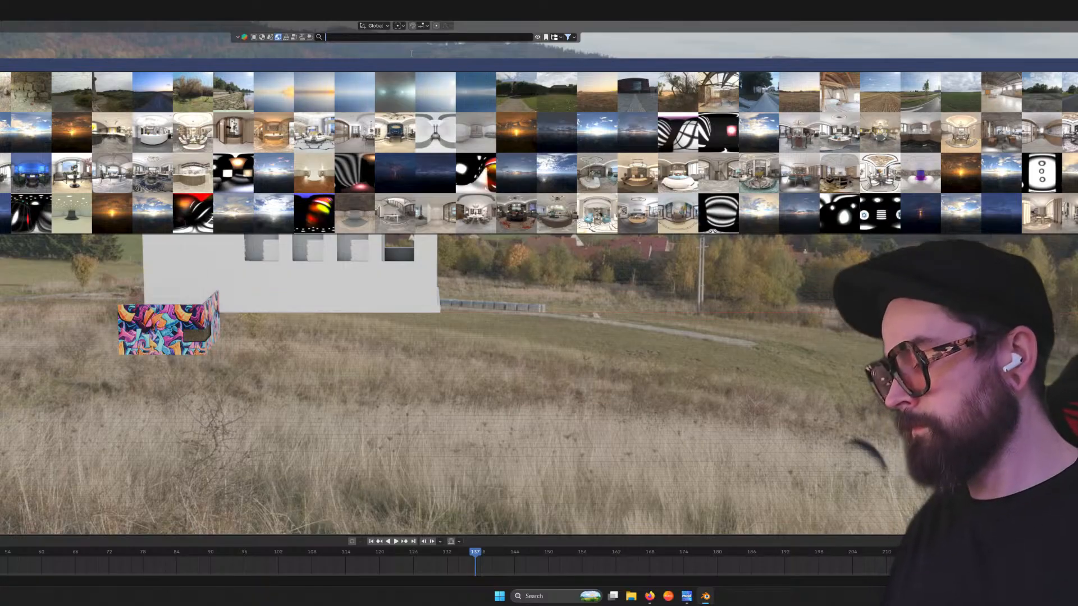
type("city")
key("Return")
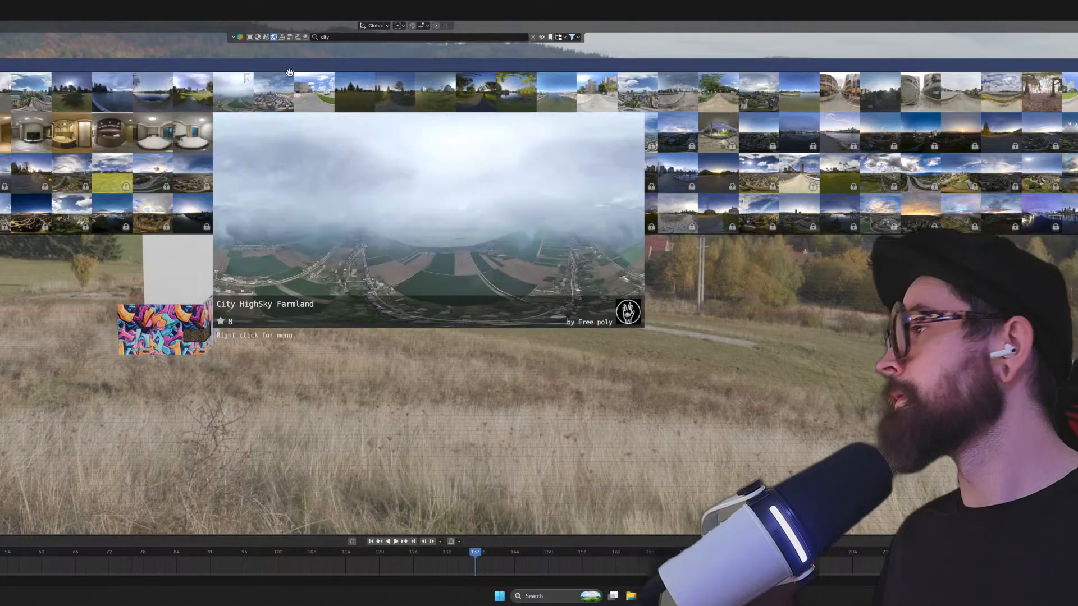
Replace the asset search term with "sunlight" to find brighter HDRIs
left_click(361, 37)
key("BackSpace")
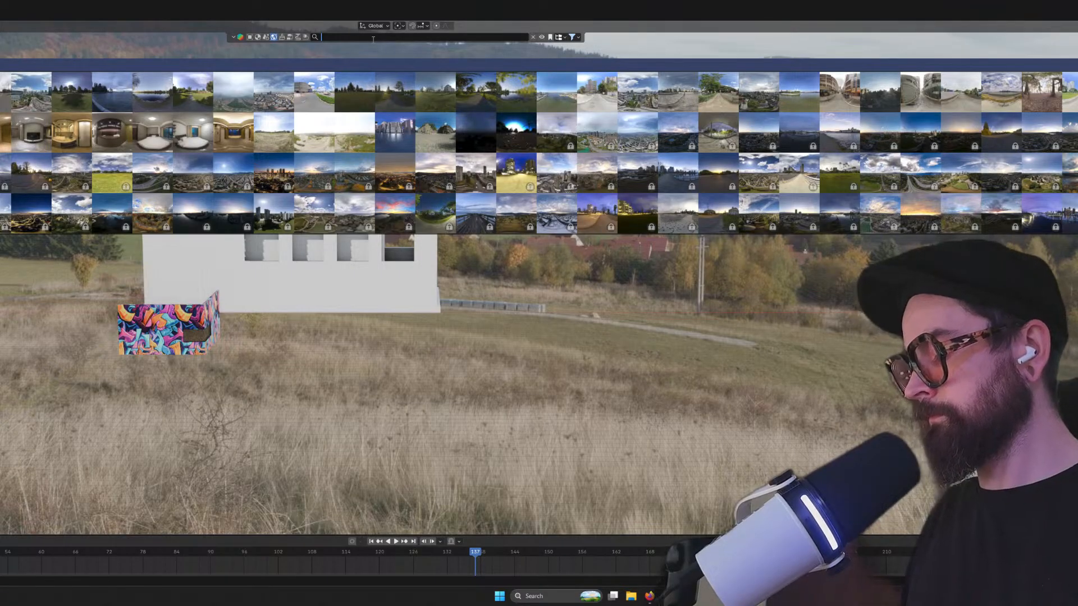
type("sunlight")
key("Return")
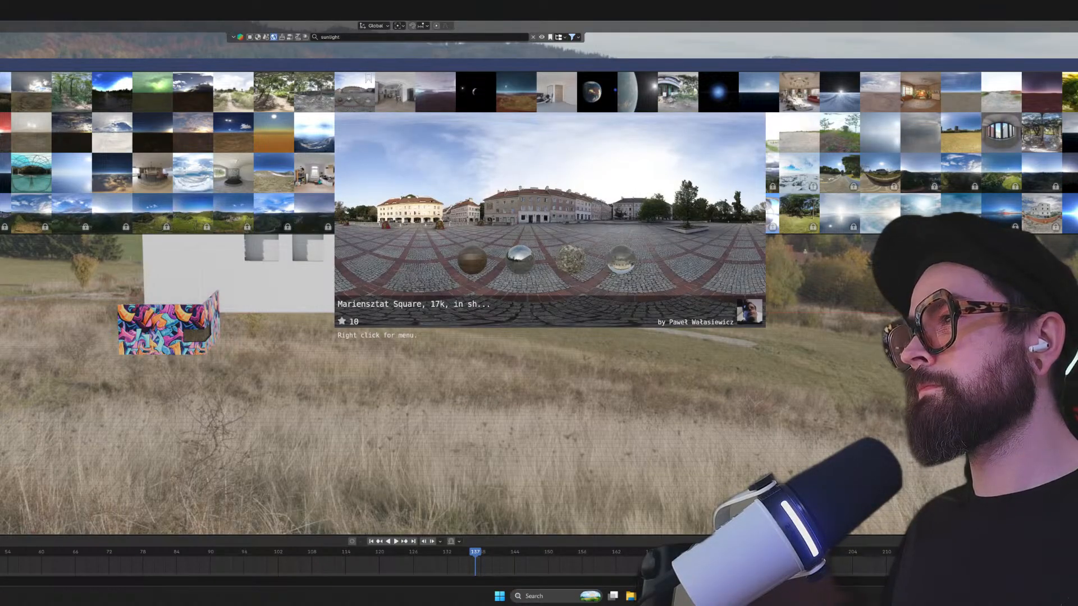
Apply the Mariensztat Square HDRI at 4096 resolution and examine the building and its glass panels in that lighting
left_click(344, 101)
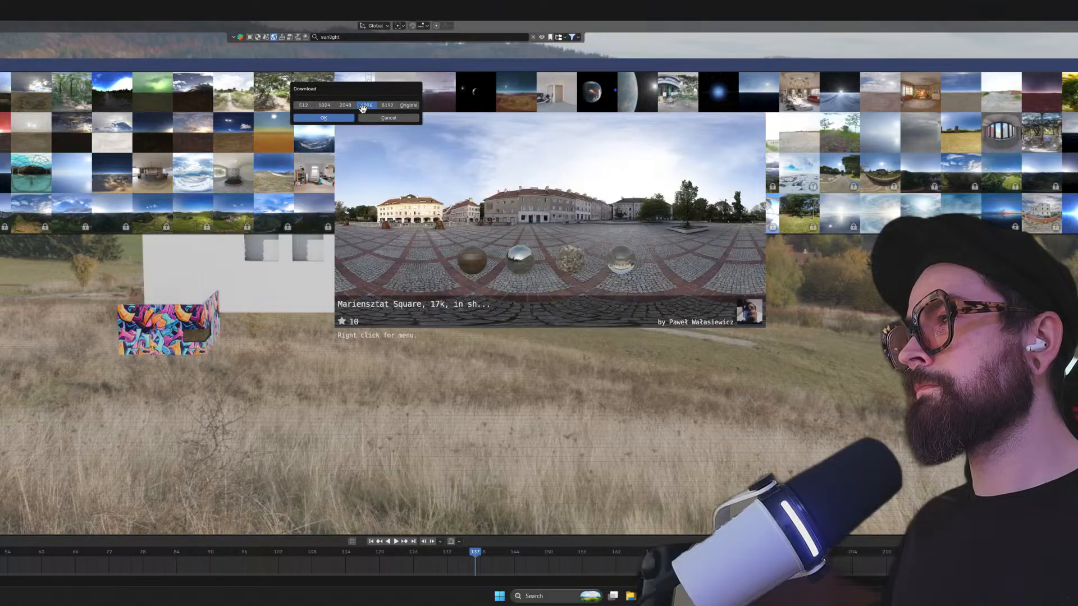
left_click(340, 118)
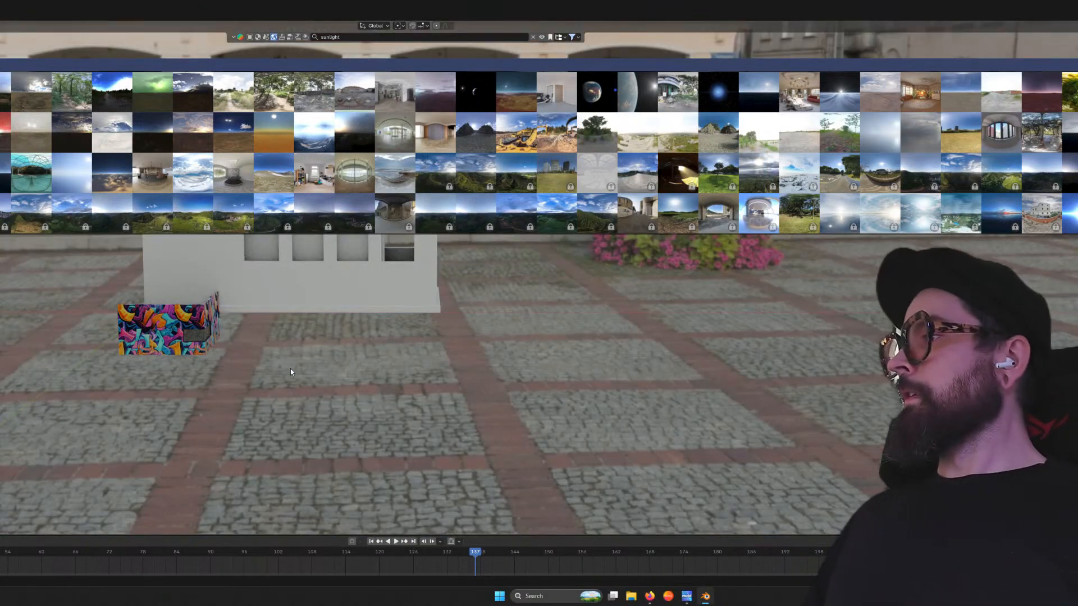
scroll(291, 368, "down", 2)
middle_click_drag(204, 337, 345, 338)
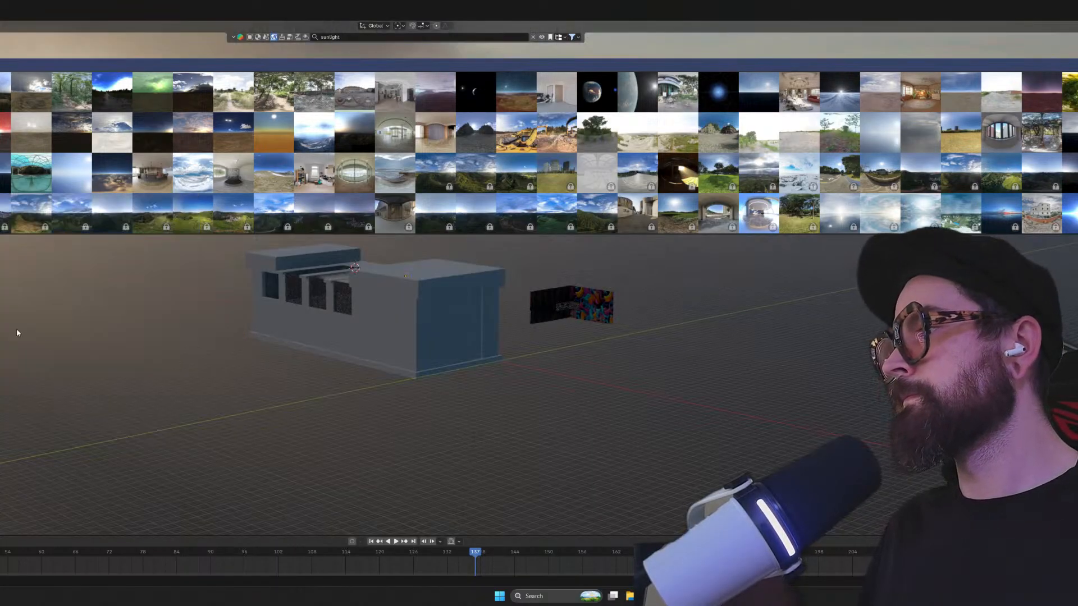
middle_click_drag(16, 329, 429, 376)
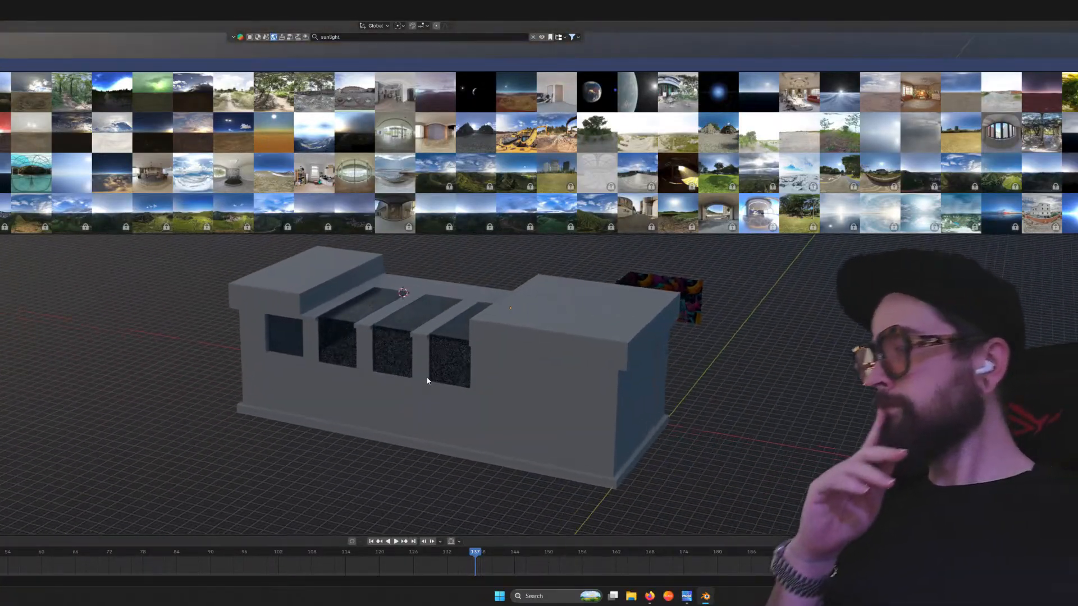
middle_click_drag(426, 377, 438, 335)
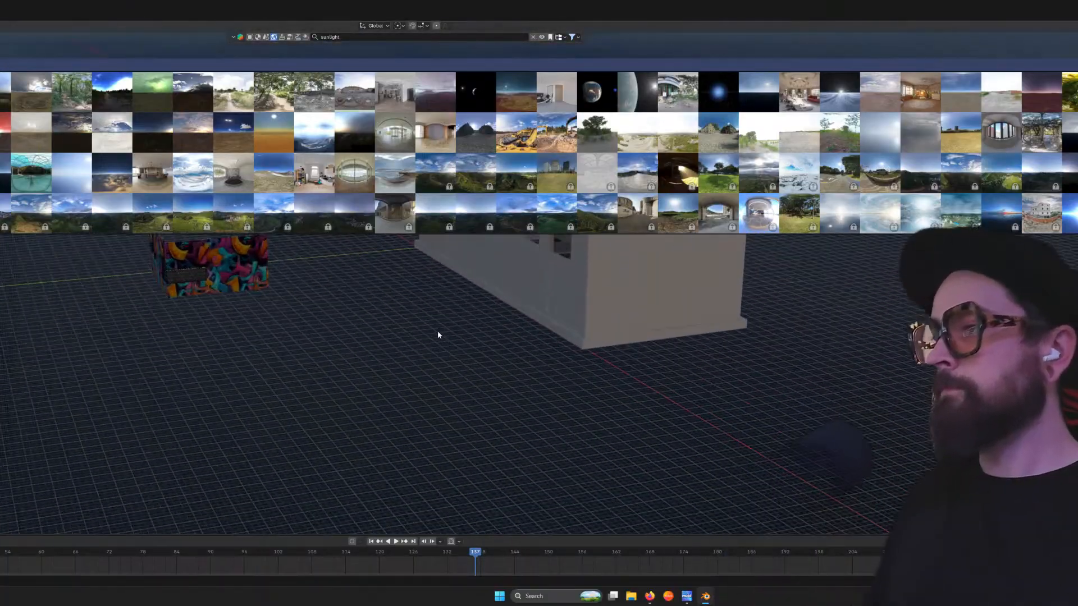
middle_click_drag(385, 293, 266, 335)
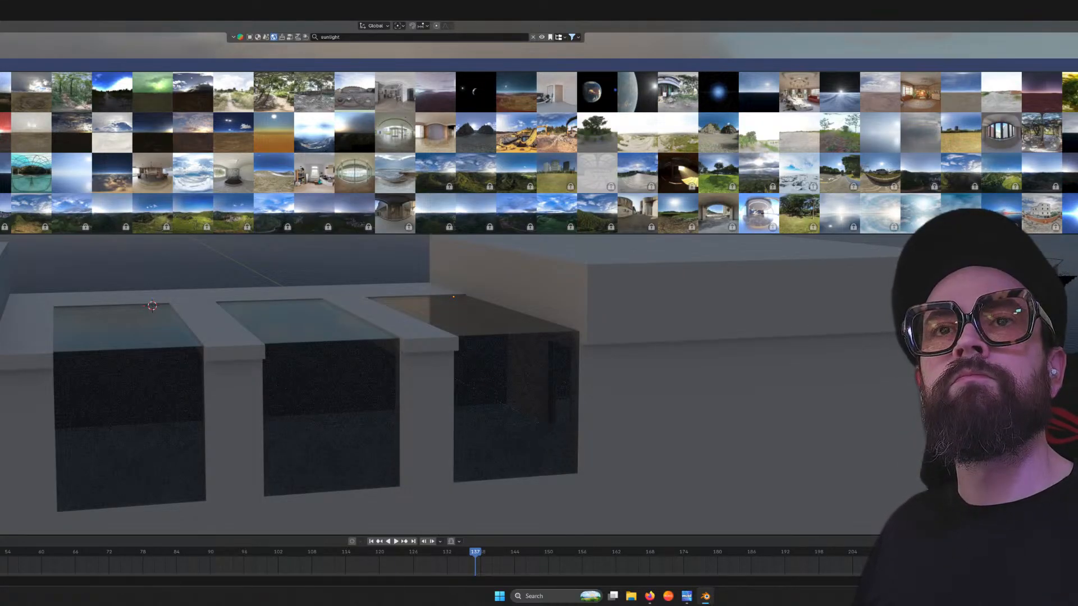
left_click(517, 393)
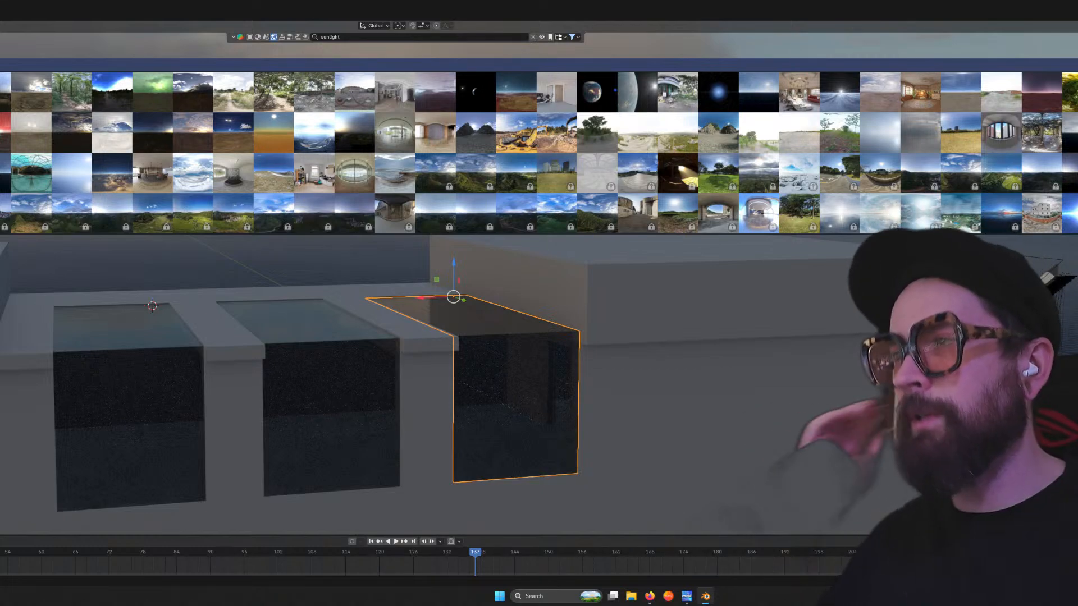
Apply the Alien Planet Landscape Aerial HDRI at 2048 resolution as the world lighting
mouse_move(510, 99)
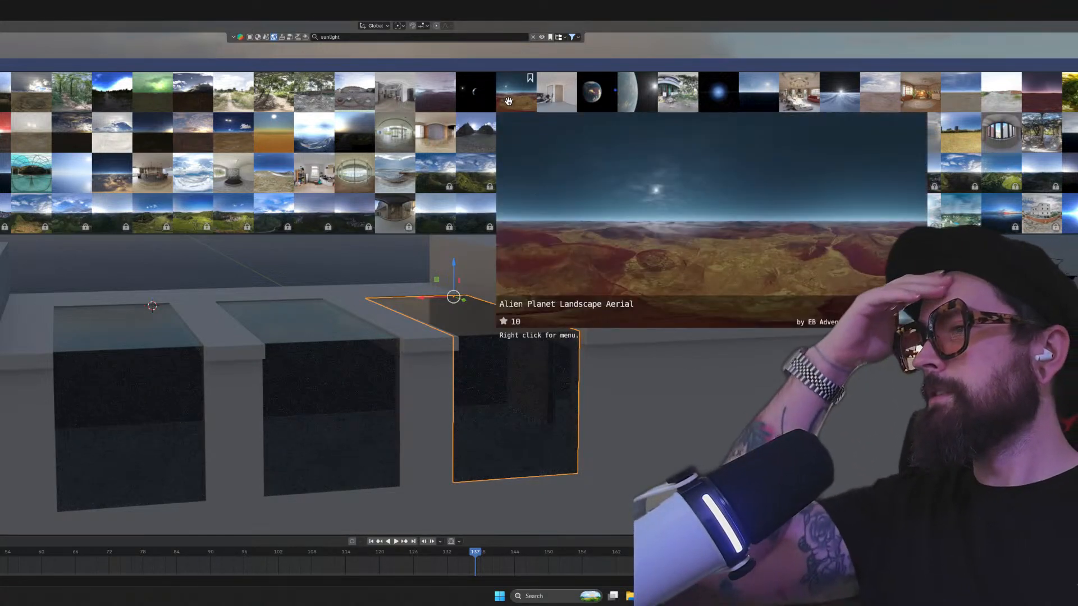
left_click(510, 98)
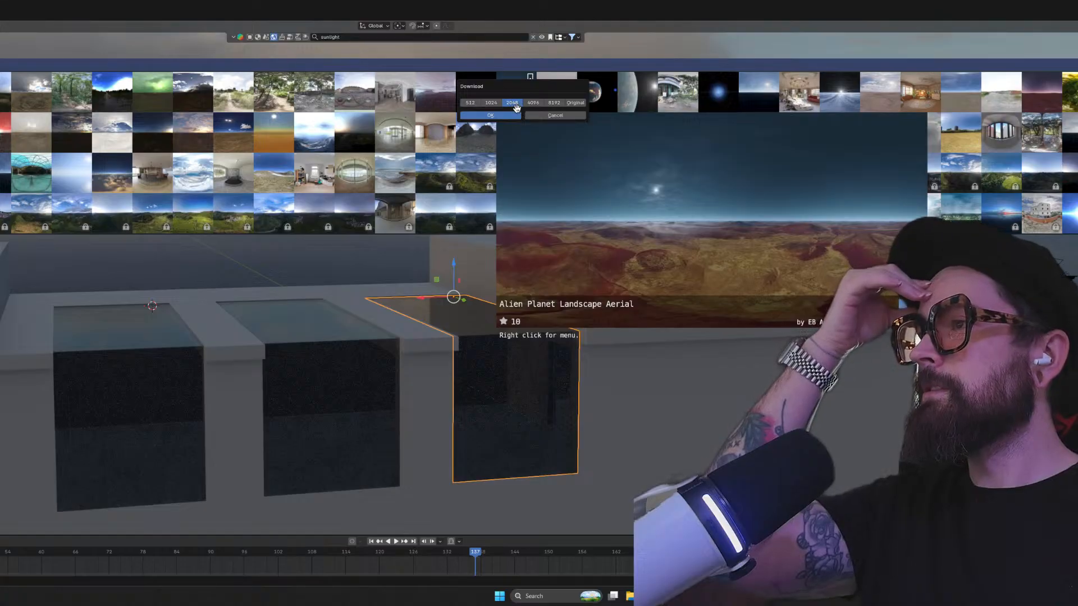
left_click(514, 114)
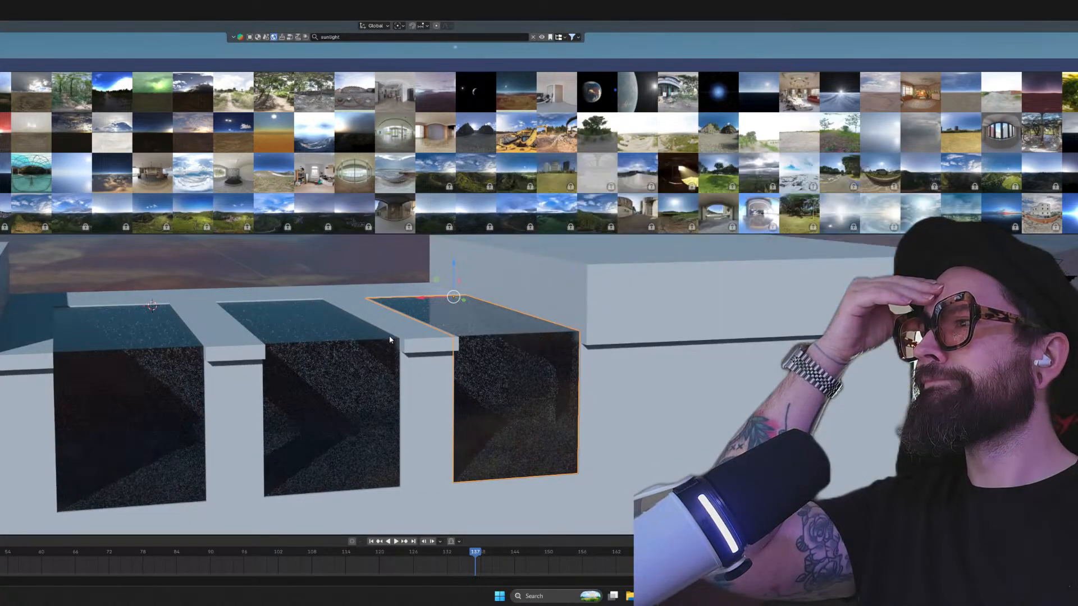
Examine the building, its glass panels and the graffiti walls from several sides and distances under the alien landscape lighting
middle_click_drag(359, 292, 298, 306)
scroll(385, 316, "down", 6)
scroll(348, 309, "down", 3)
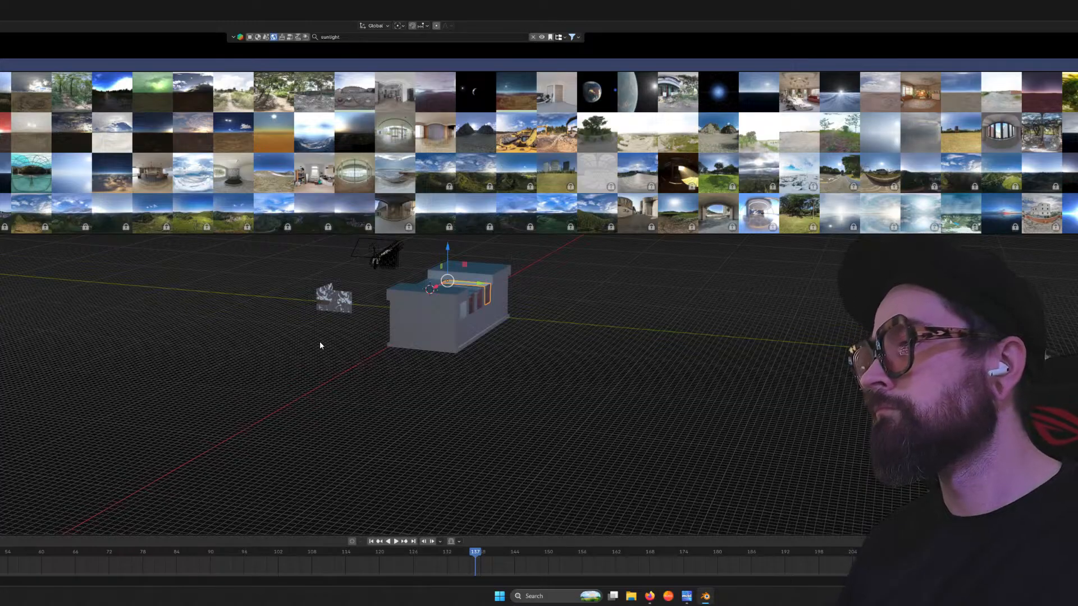
scroll(371, 322, "up", 6)
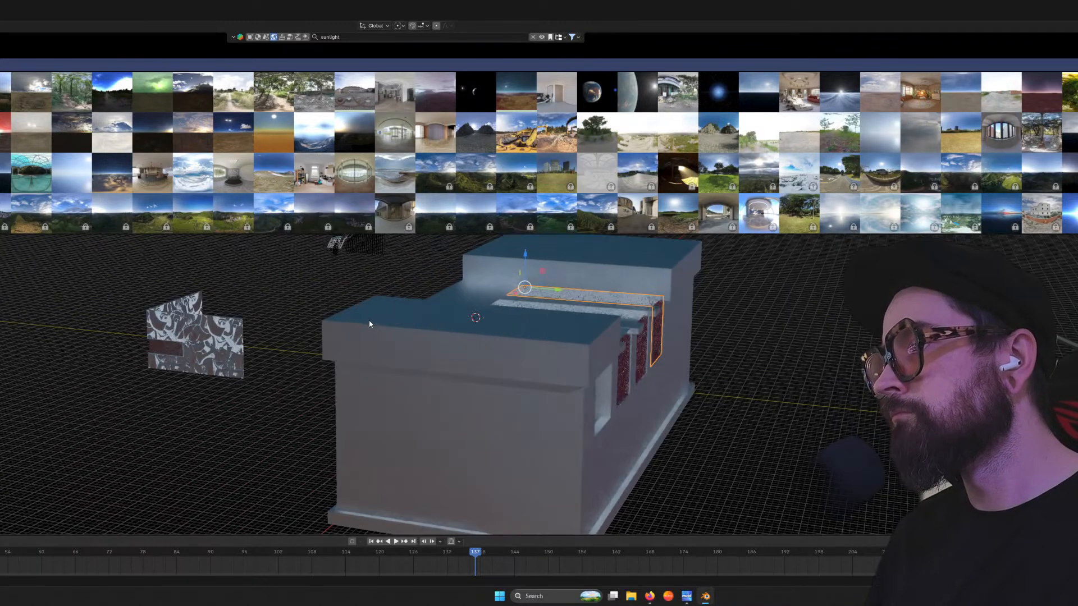
middle_click_drag(280, 328, 341, 335)
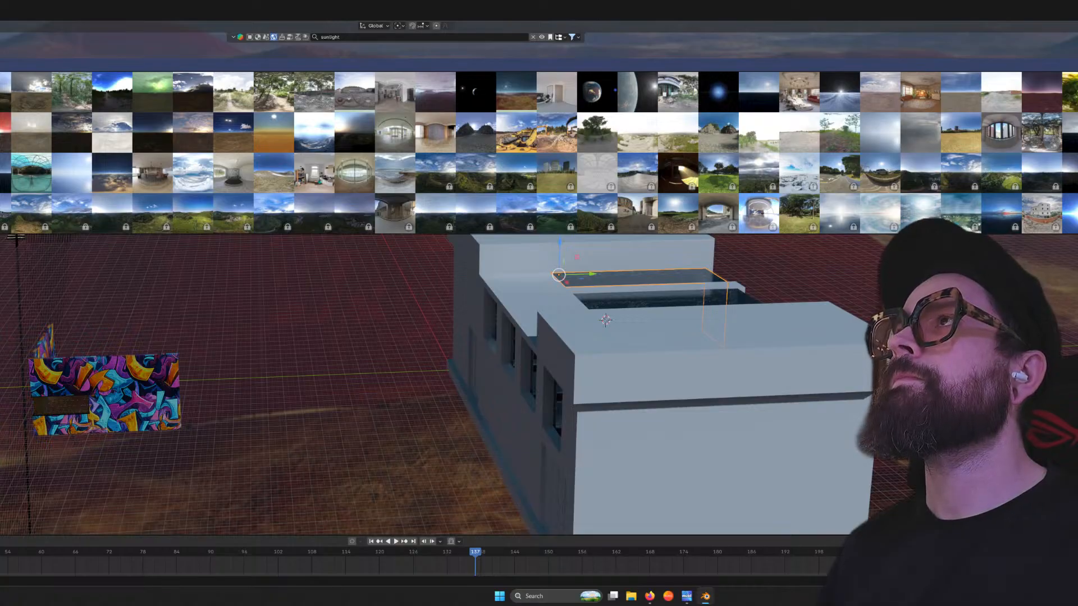
key("alt+Tab")
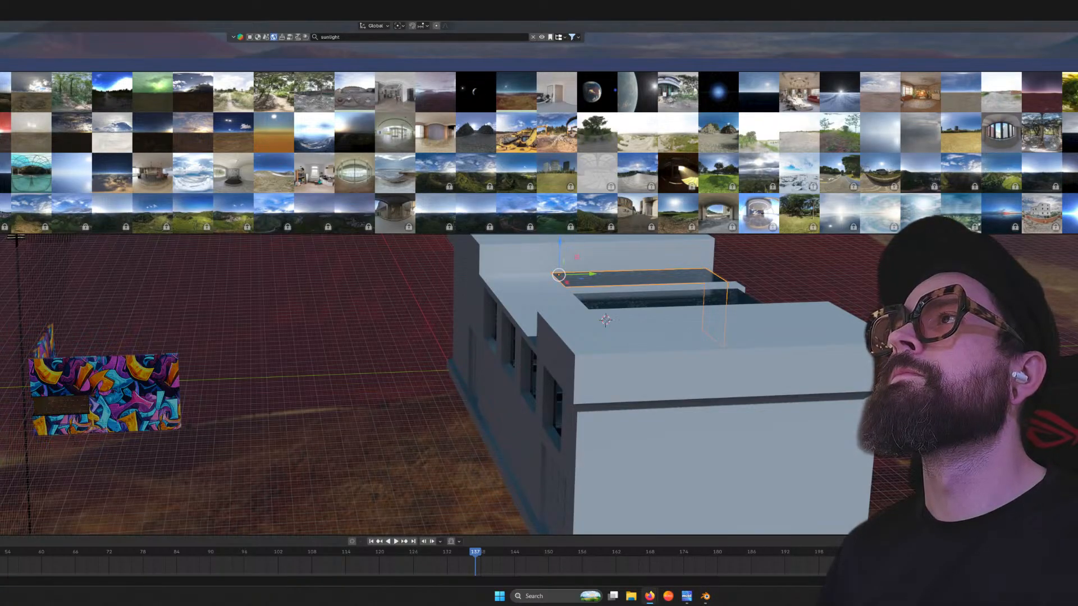
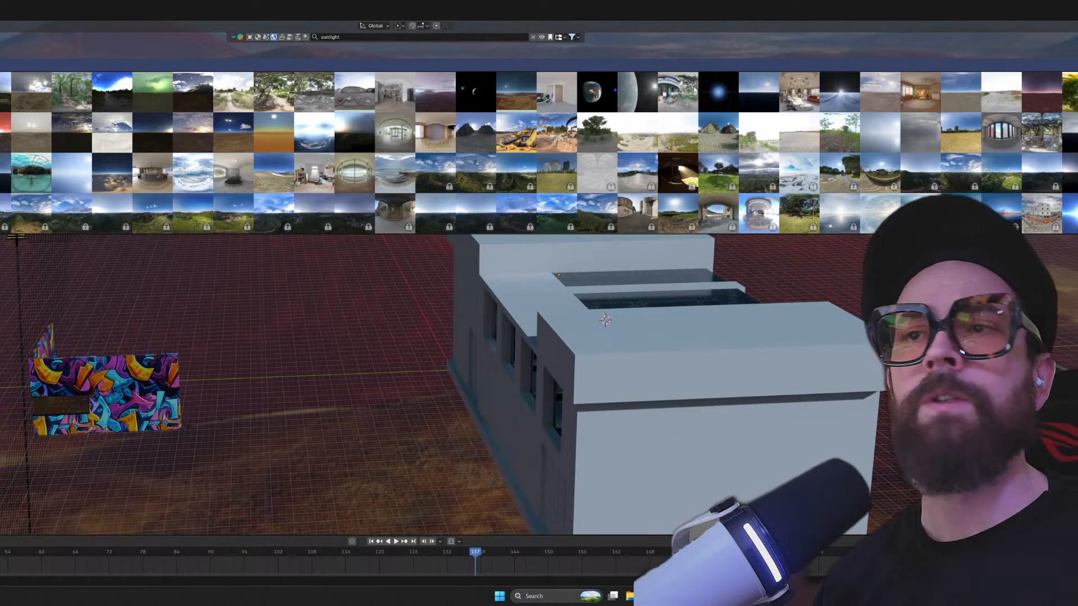
scroll(522, 332, "down", 3)
middle_click_drag(522, 331, 563, 338)
scroll(563, 338, "down", 6)
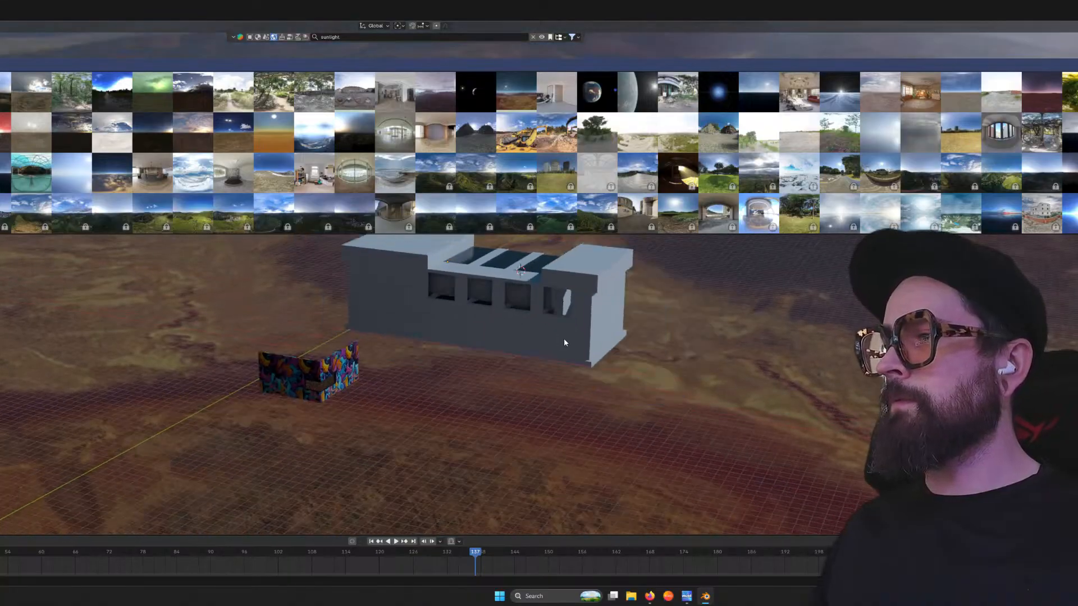
middle_click_drag(441, 318, 423, 323)
scroll(423, 323, "down", 5)
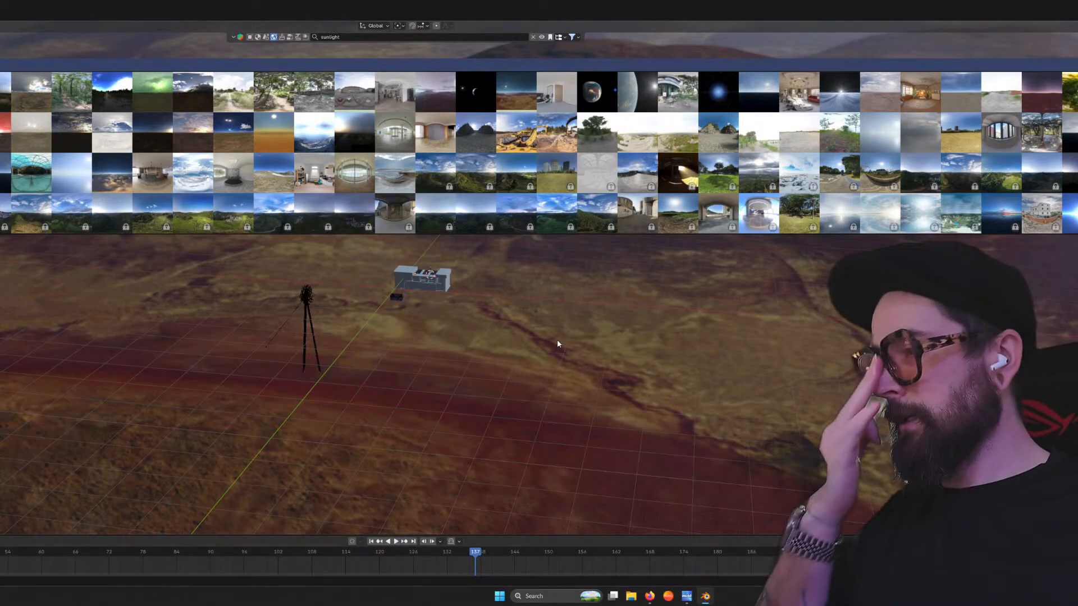
Add a cube mesh at the building and scale it up about 260 times so it encloses the whole building
right_click(542, 389)
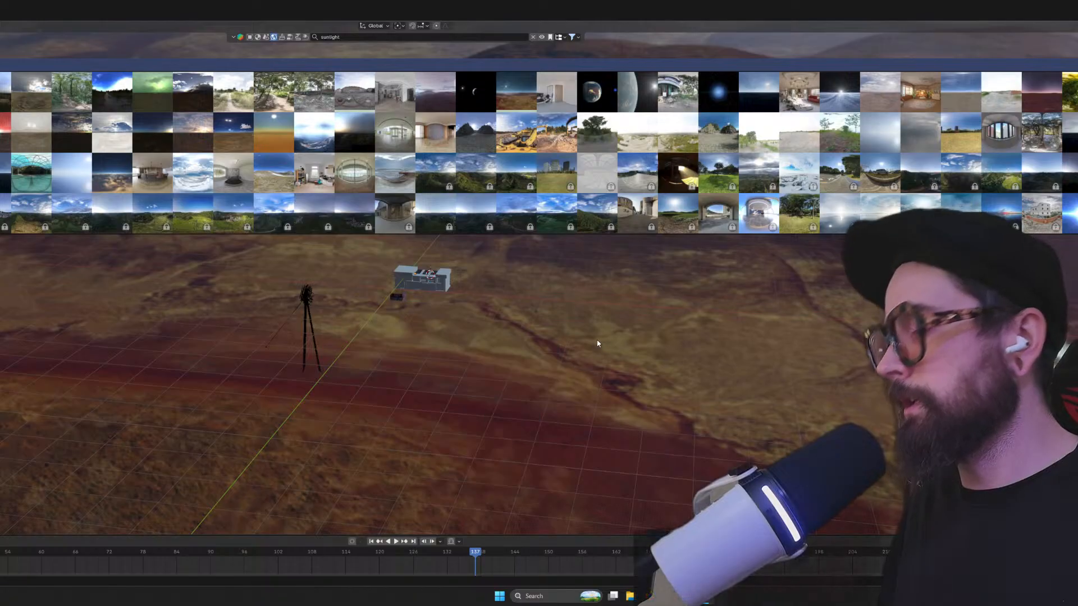
key("shift+a")
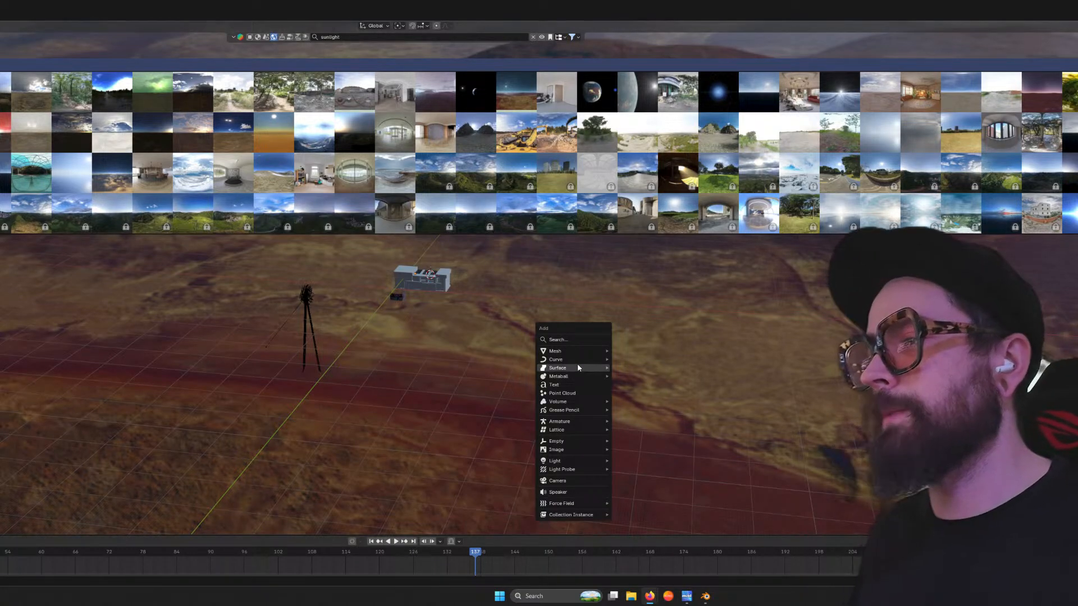
mouse_move(584, 353)
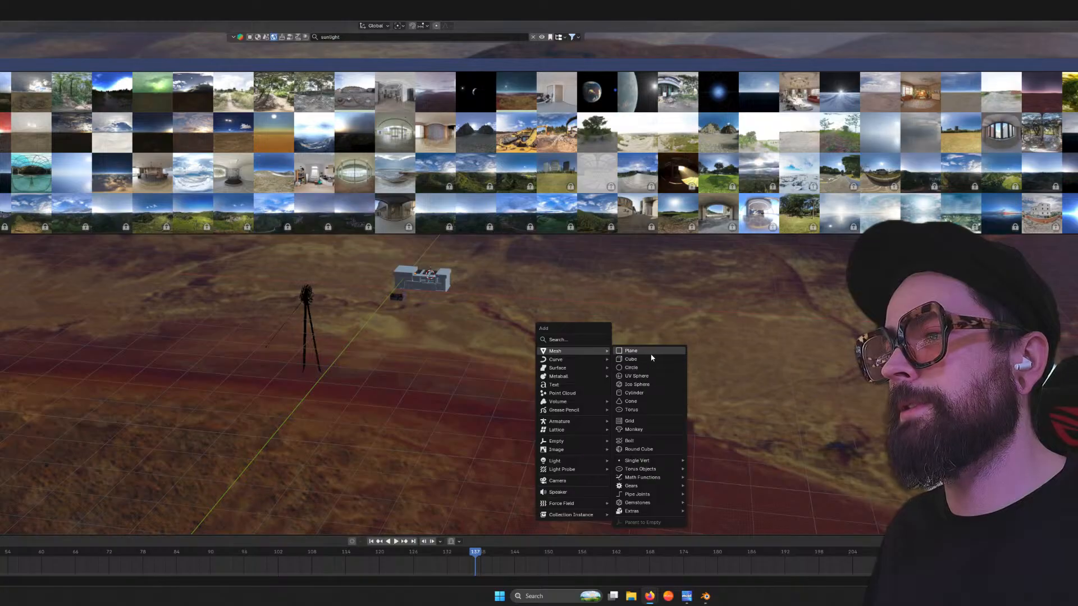
left_click(649, 359)
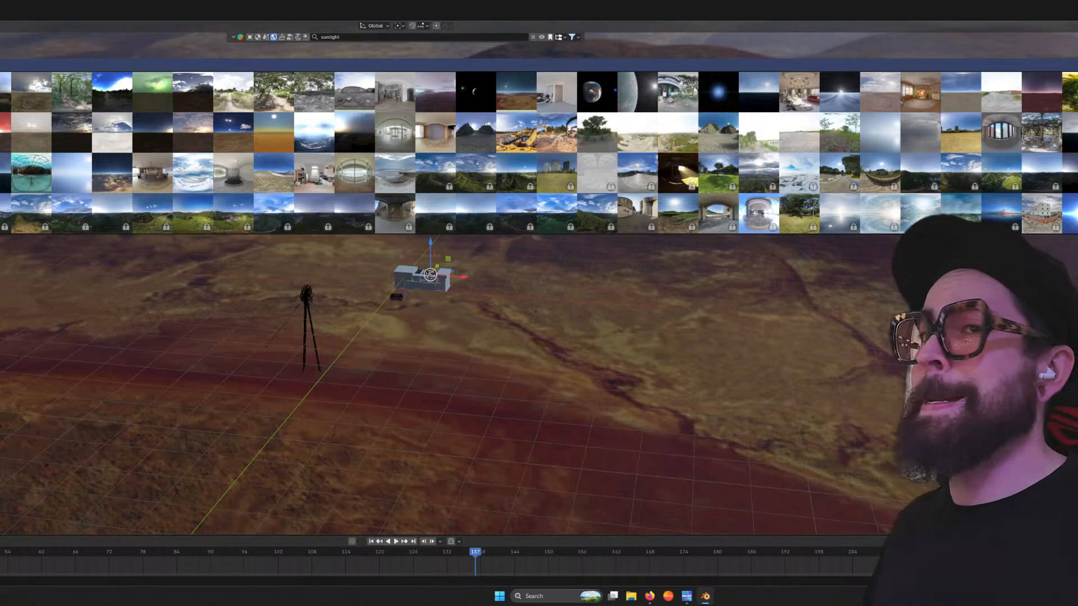
key("s")
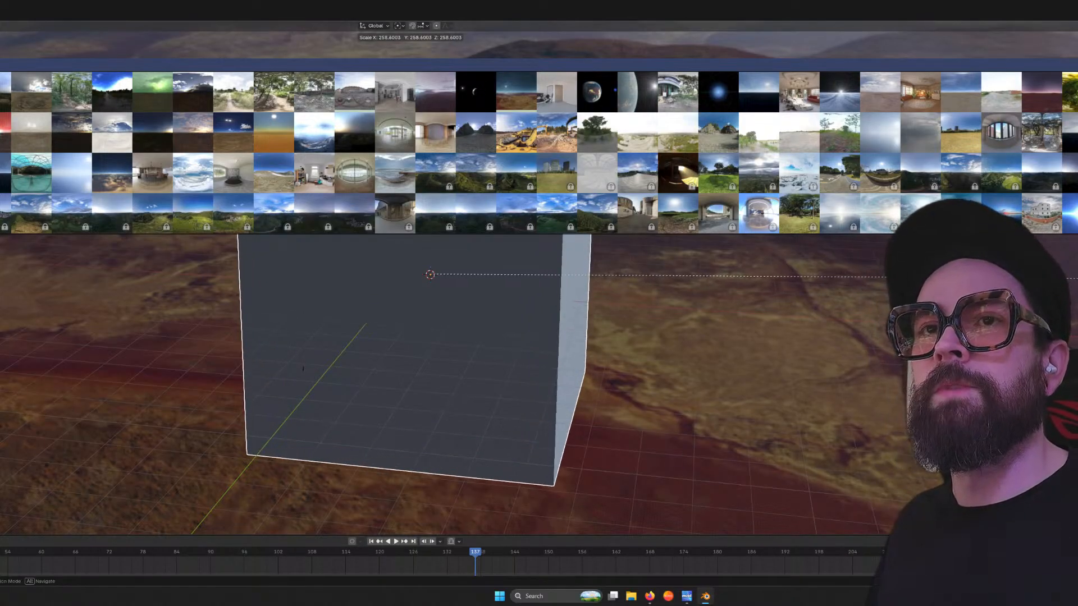
left_click(496, 454)
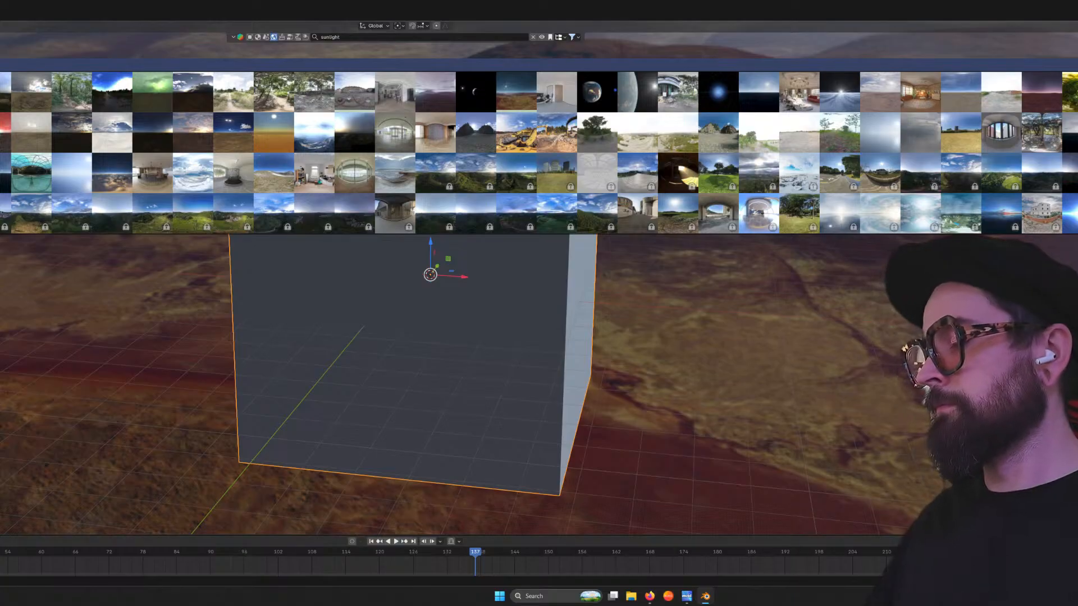
Flatten the enclosing cube into a thin ground slab and set its Z location to 0
key("ctrl+z")
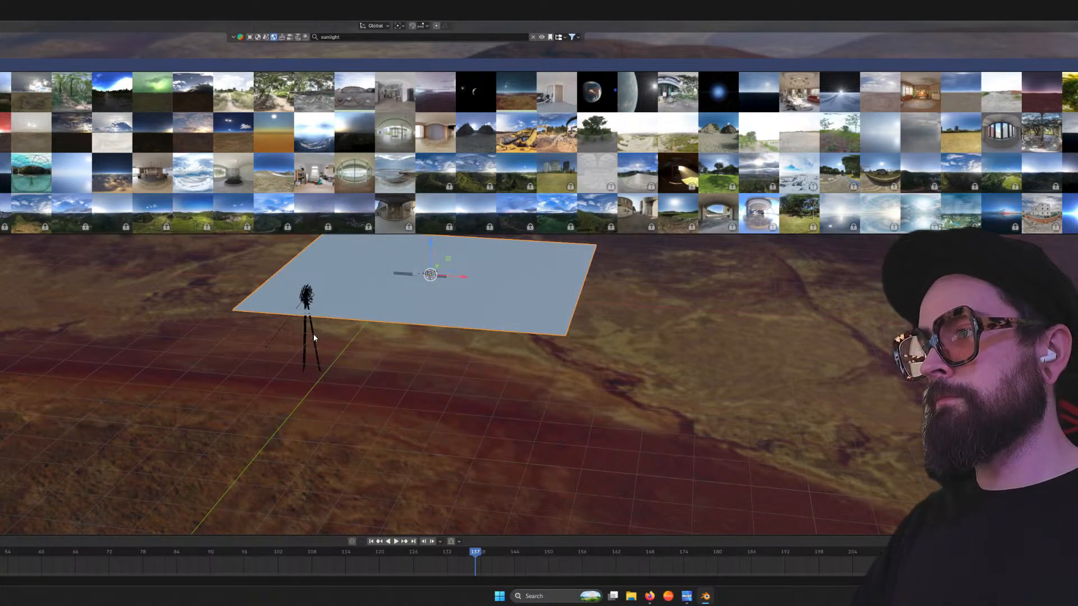
scroll(516, 278, "up", 3)
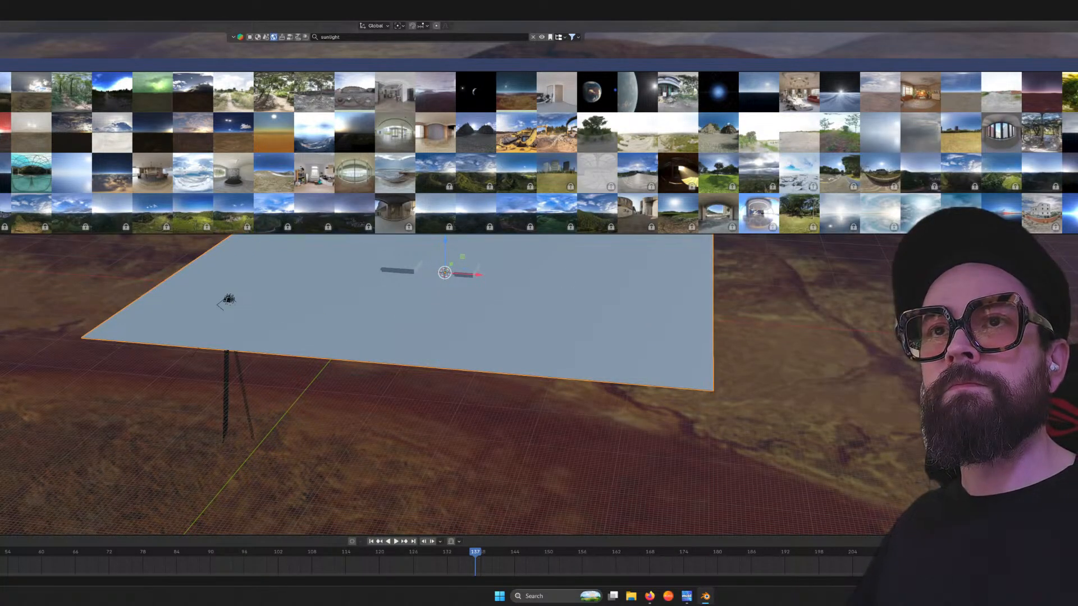
key("KP_1")
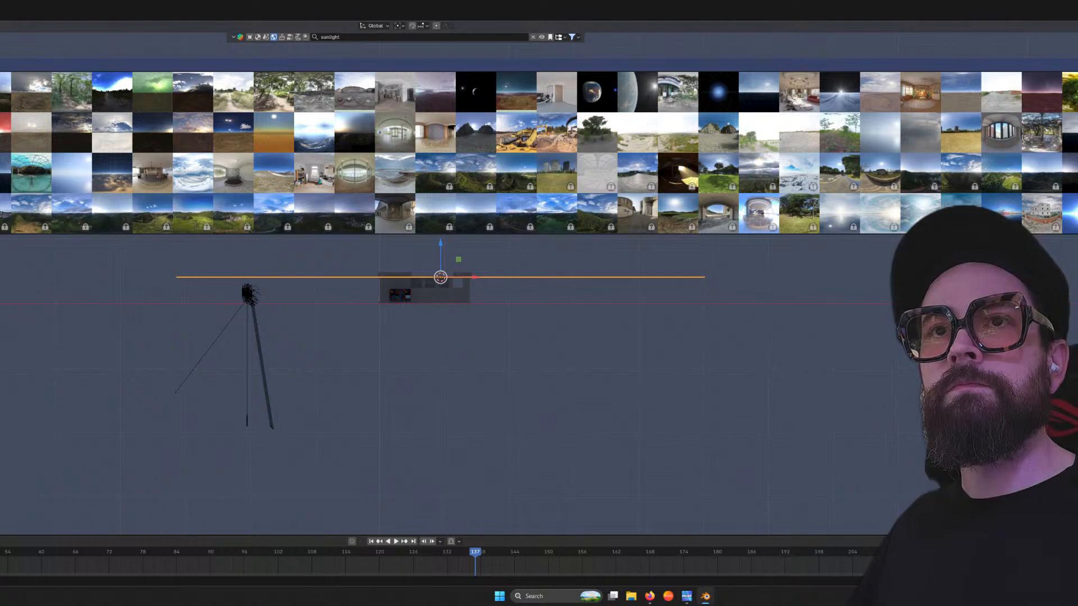
left_click_drag(441, 245, 654, 253)
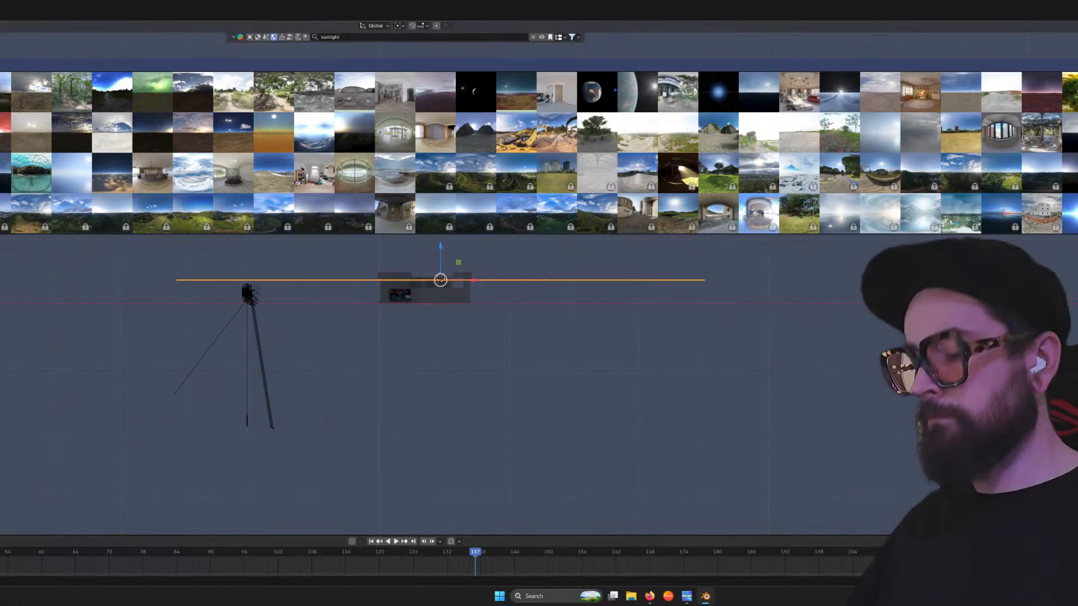
type("0")
key("Return")
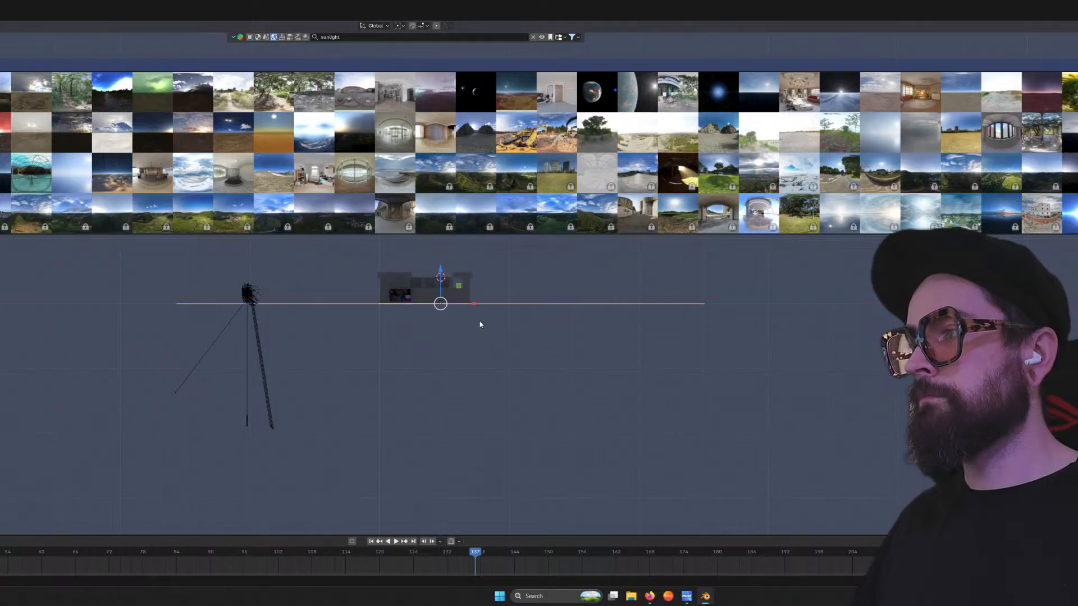
Lower the ground slab slightly along Z so it lies just beneath the building's base
scroll(515, 326, "up", 10)
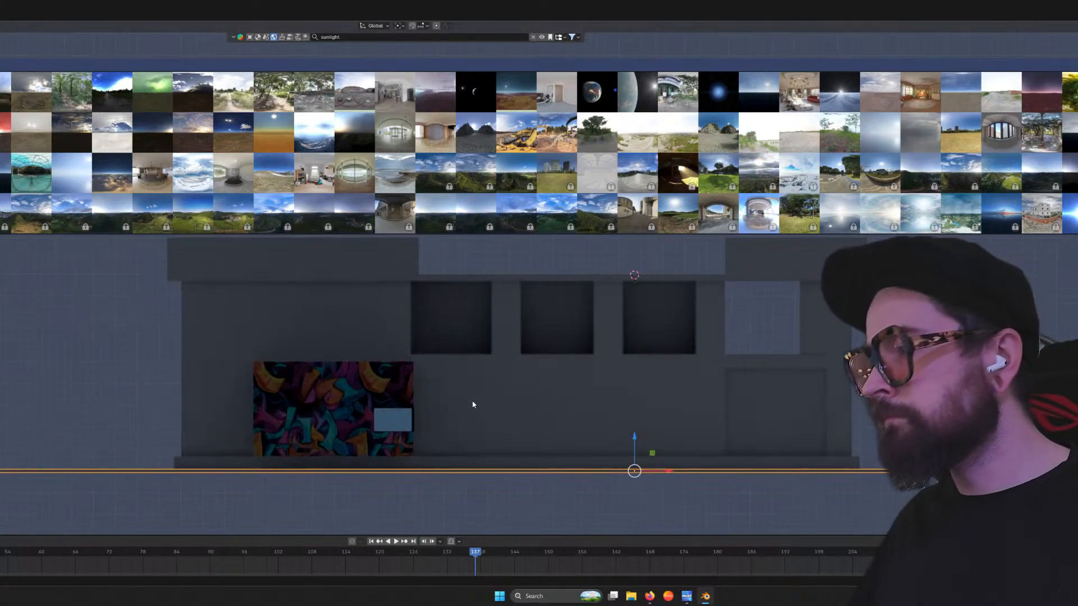
scroll(476, 430, "up", 2)
middle_click_drag(456, 387, 331, 191, "shift")
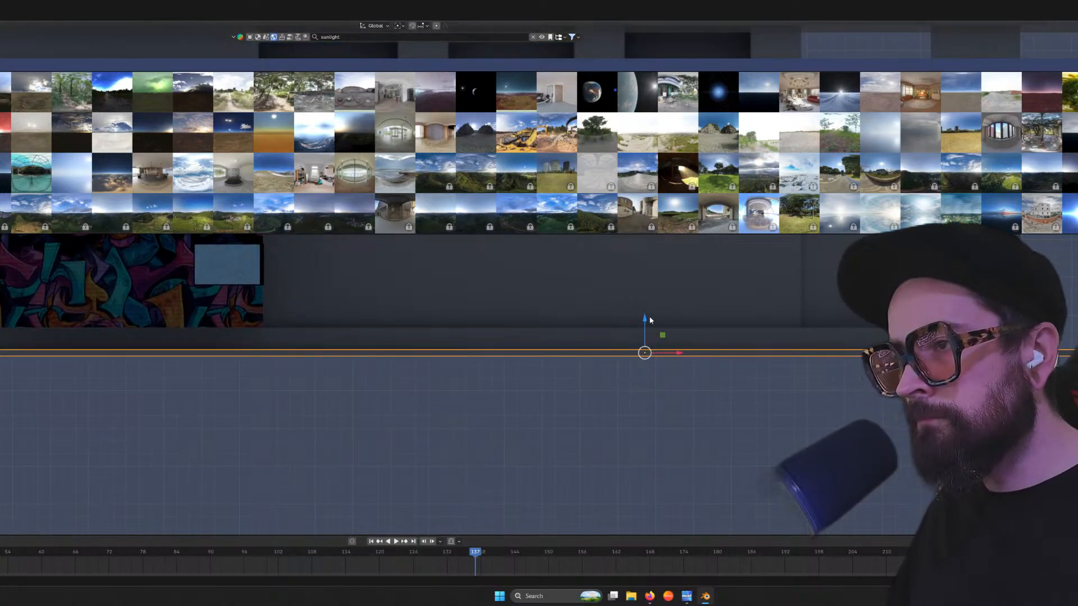
mouse_move(645, 320)
left_mouse_down()
mouse_move(645, 332)
mouse_move(647, 321)
left_mouse_up()
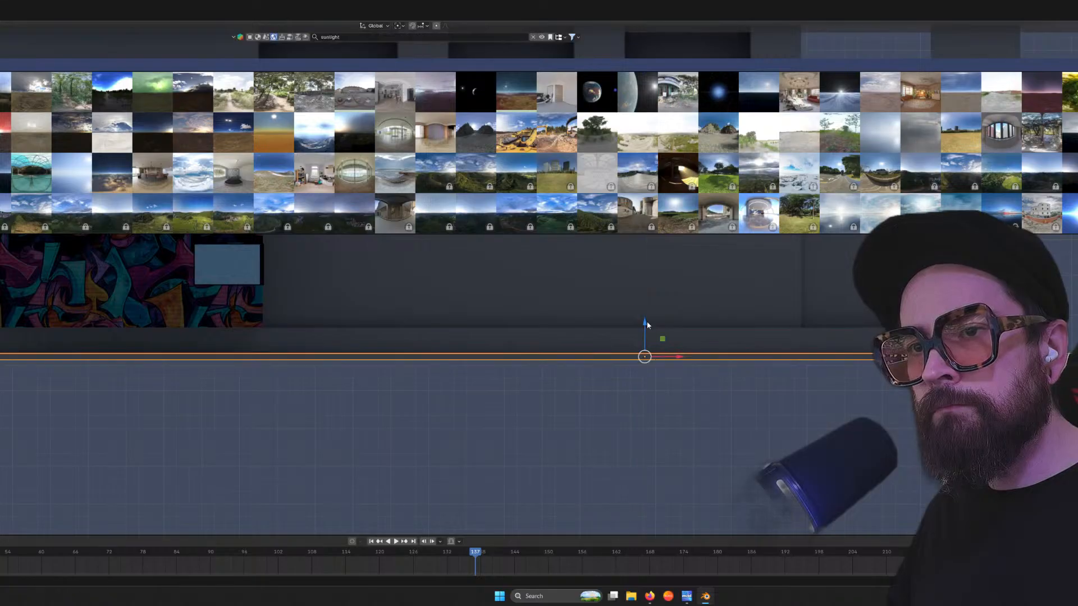
key("Up")
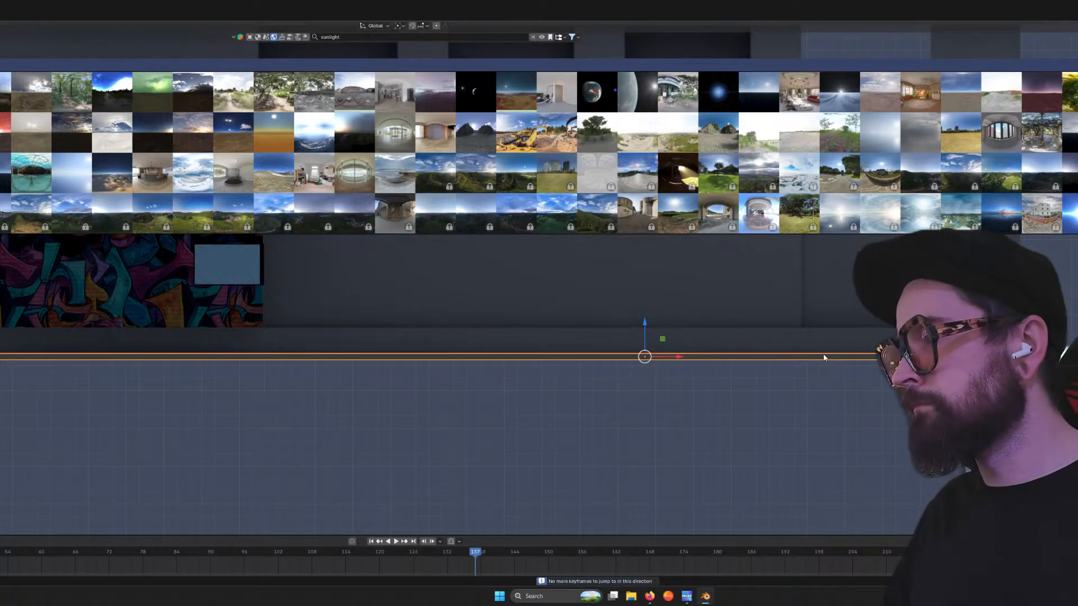
left_click(580, 474)
left_click(656, 357)
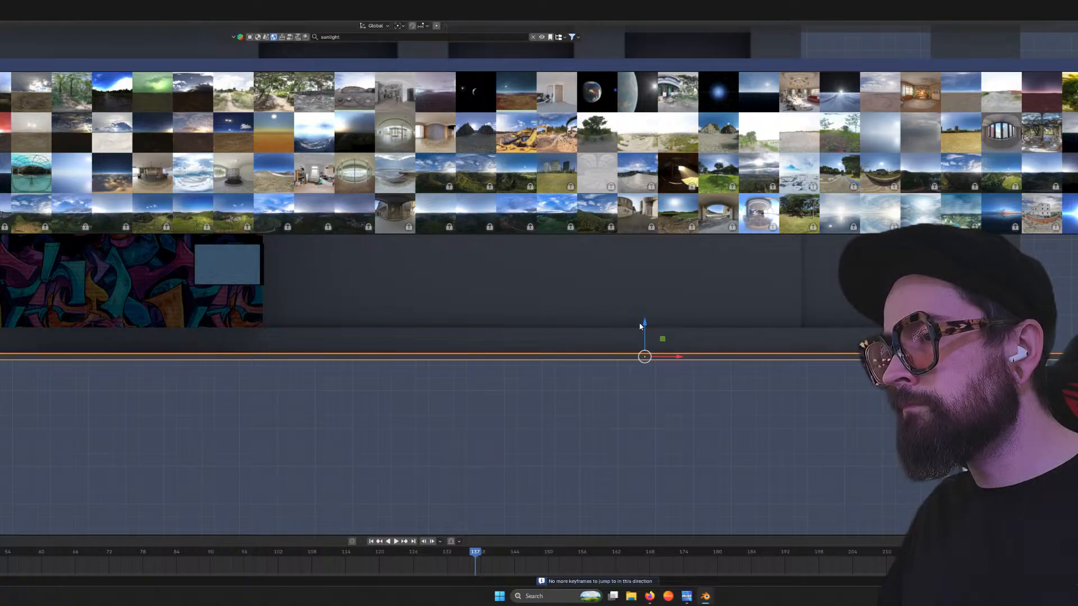
left_click_drag(643, 323, 643, 323)
left_click(645, 449)
Stretch the ground slab along X and Y so it extends far beyond the building on all sides
scroll(255, 395, "down", 7)
middle_click_drag(230, 345, 248, 371)
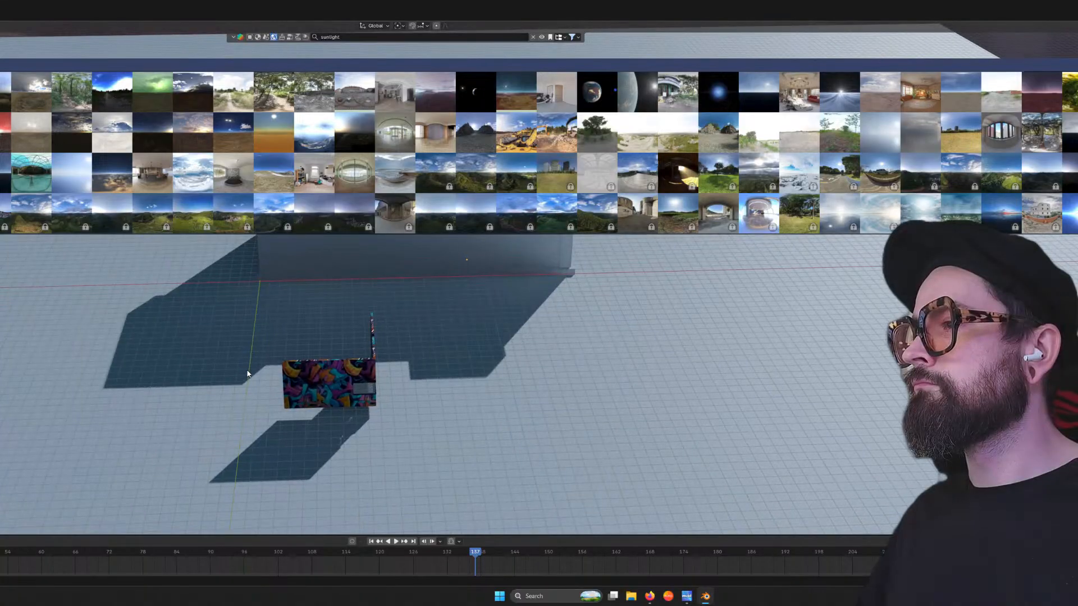
scroll(257, 361, "down", 7)
scroll(357, 349, "up", 6)
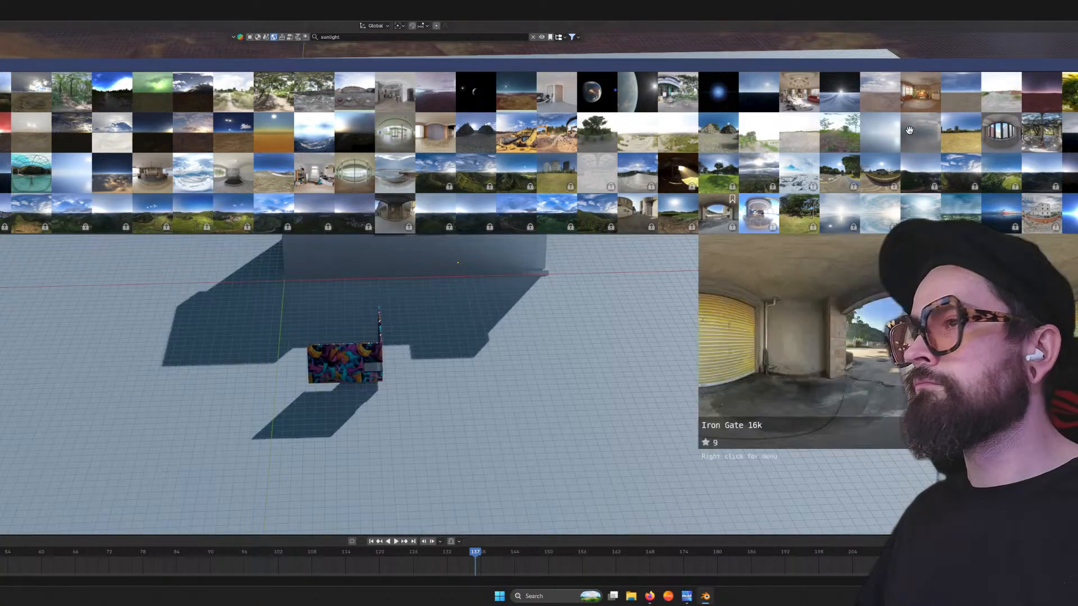
middle_click_drag(605, 369, 520, 368)
scroll(519, 368, "down", 8)
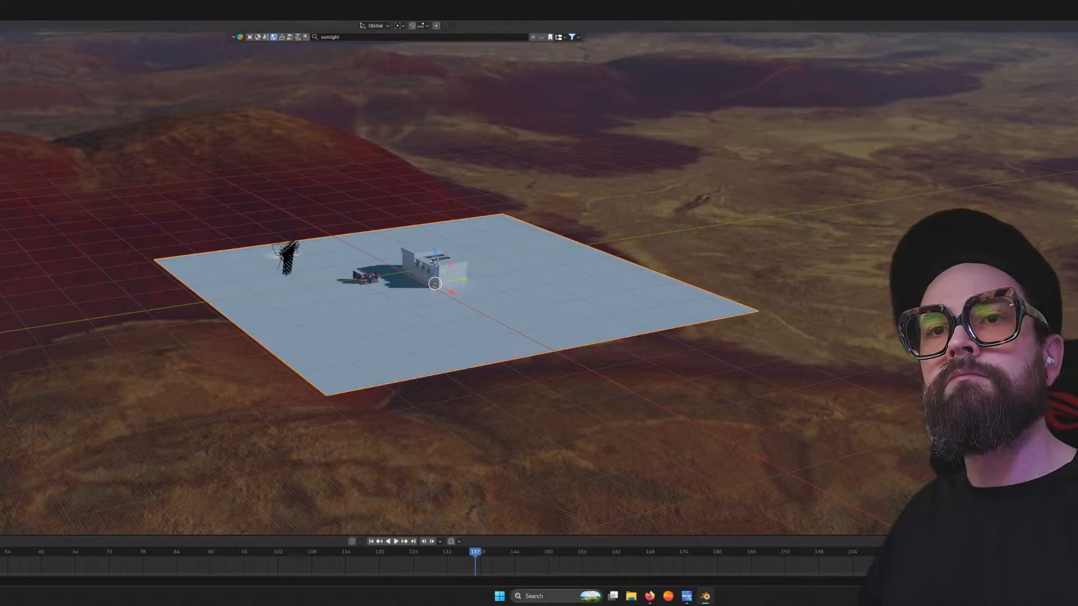
key("Return")
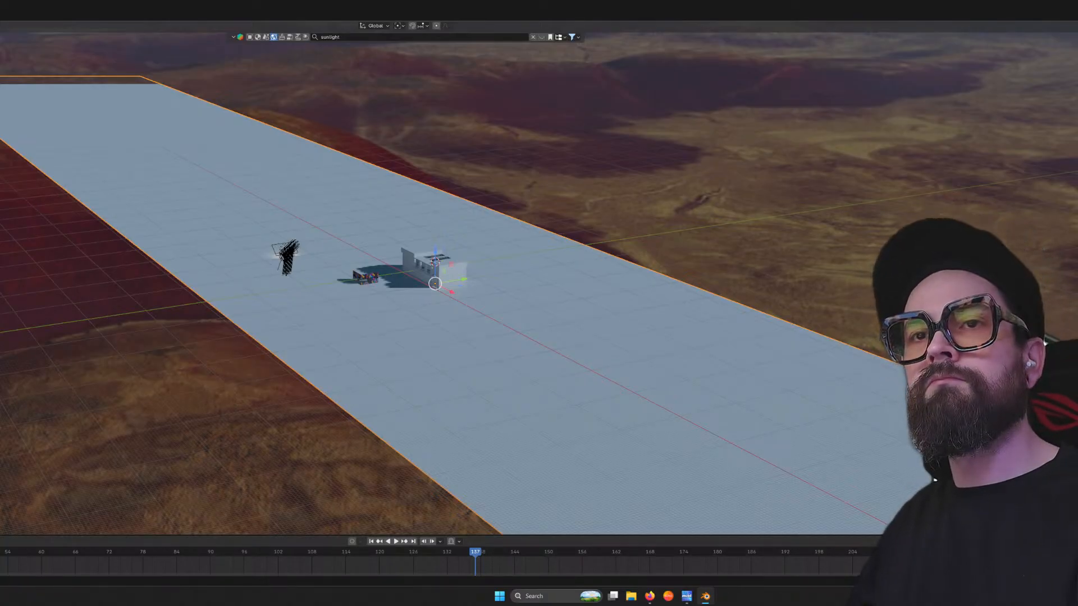
key("Return")
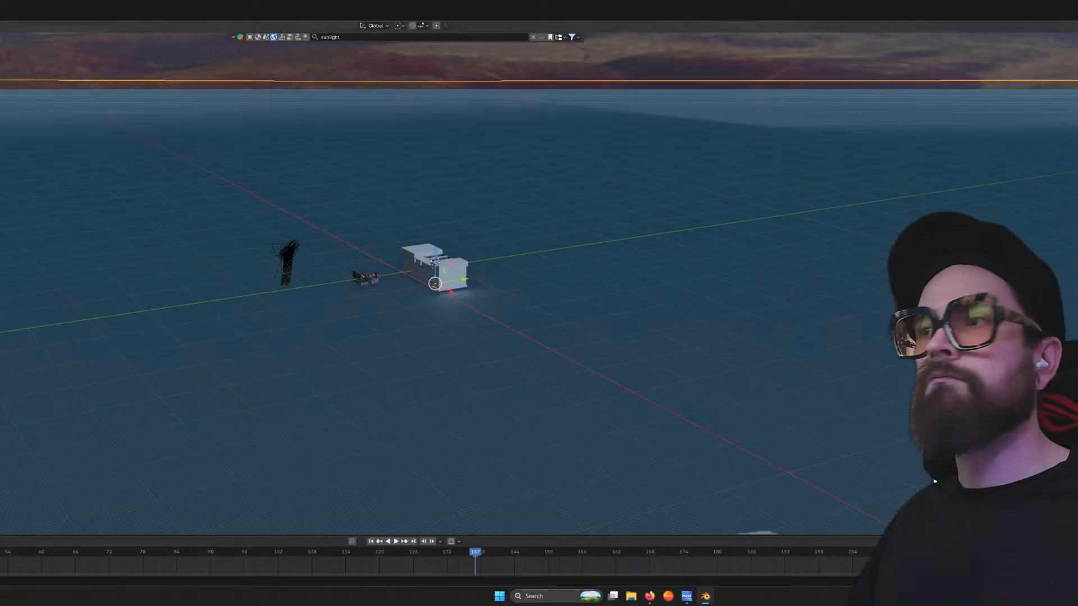
Examine the enlarged ground slab, the building and its shadows from above, the front and the side
middle_click_drag(433, 215, 387, 279)
key("Delete")
key("alt+h")
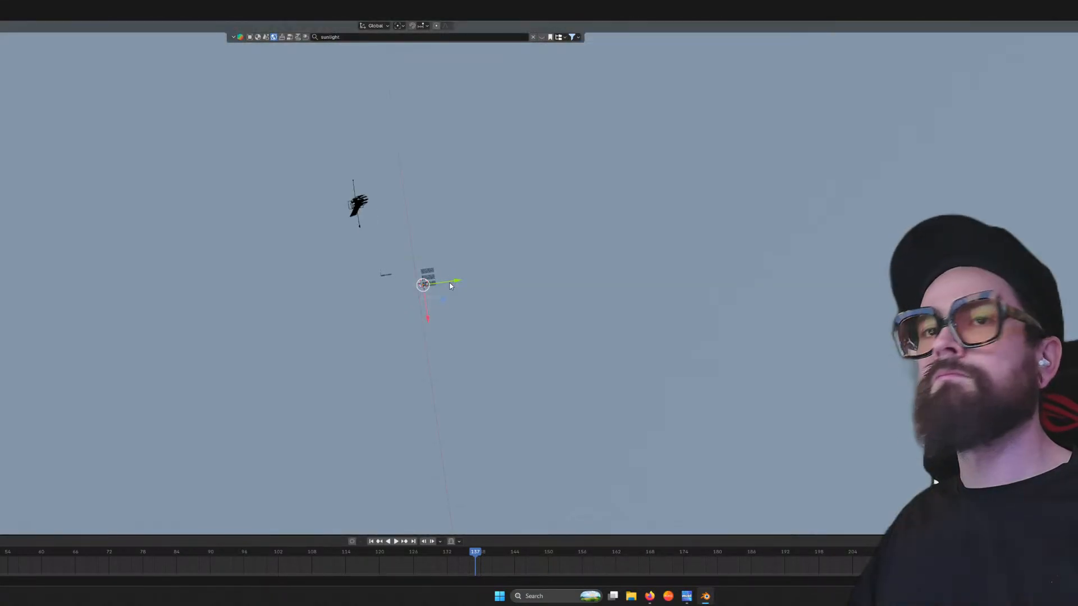
scroll(449, 282, "down", 1)
key("h")
scroll(450, 282, "up", 1)
mouse_move(449, 282)
middle_mouse_down()
mouse_move(479, 253)
mouse_move(535, 251)
mouse_move(459, 286)
middle_mouse_up()
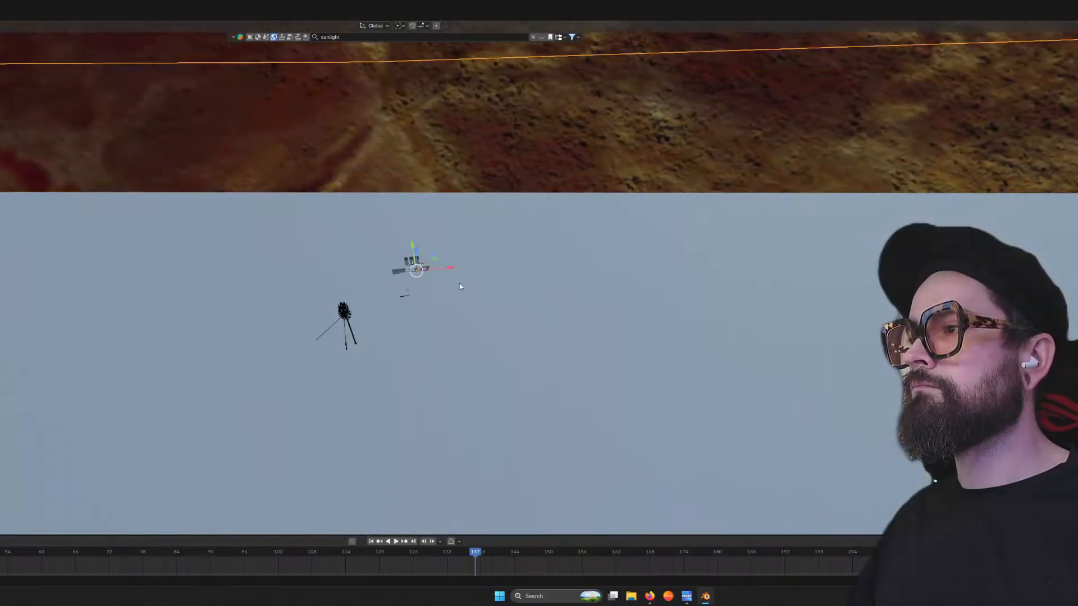
middle_click_drag(700, 303, 735, 263)
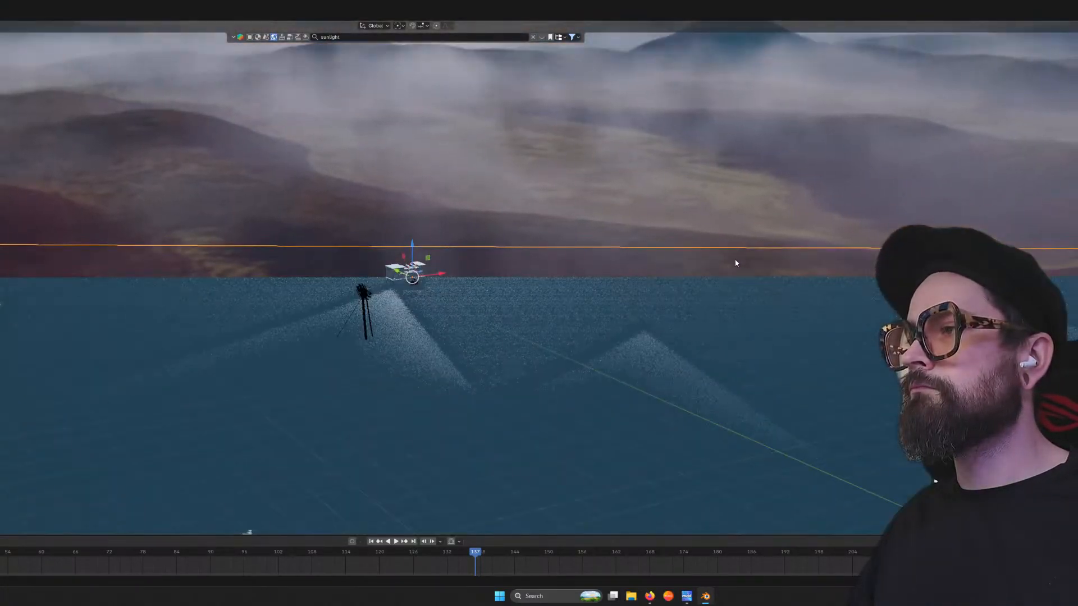
key("KP_1")
scroll(460, 294, "up", 4)
middle_click_drag(459, 295, 534, 301)
scroll(429, 307, "up", 4)
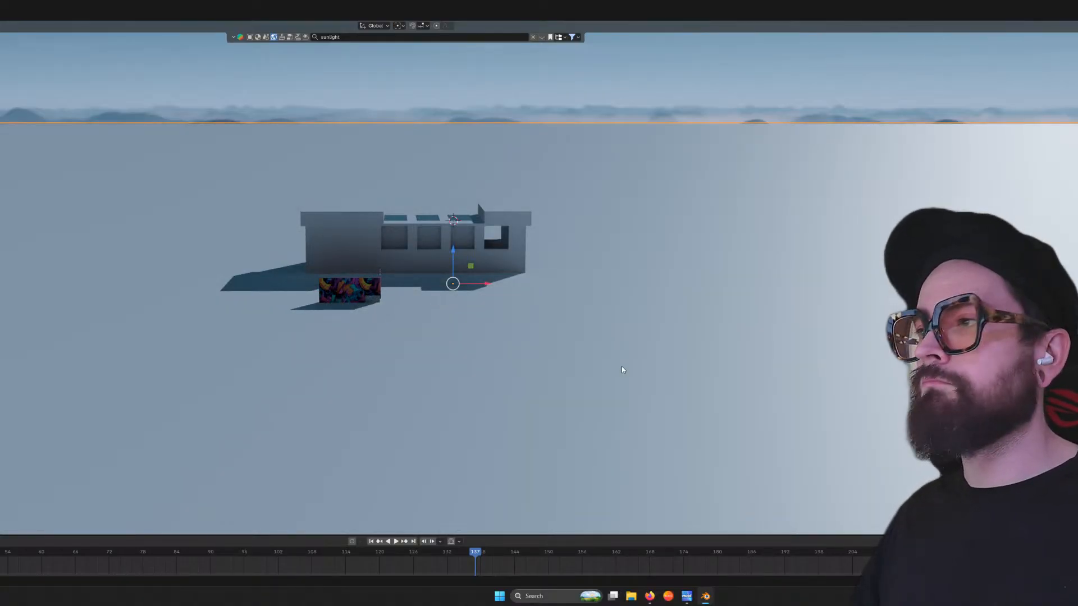
middle_click_drag(561, 354, 437, 319)
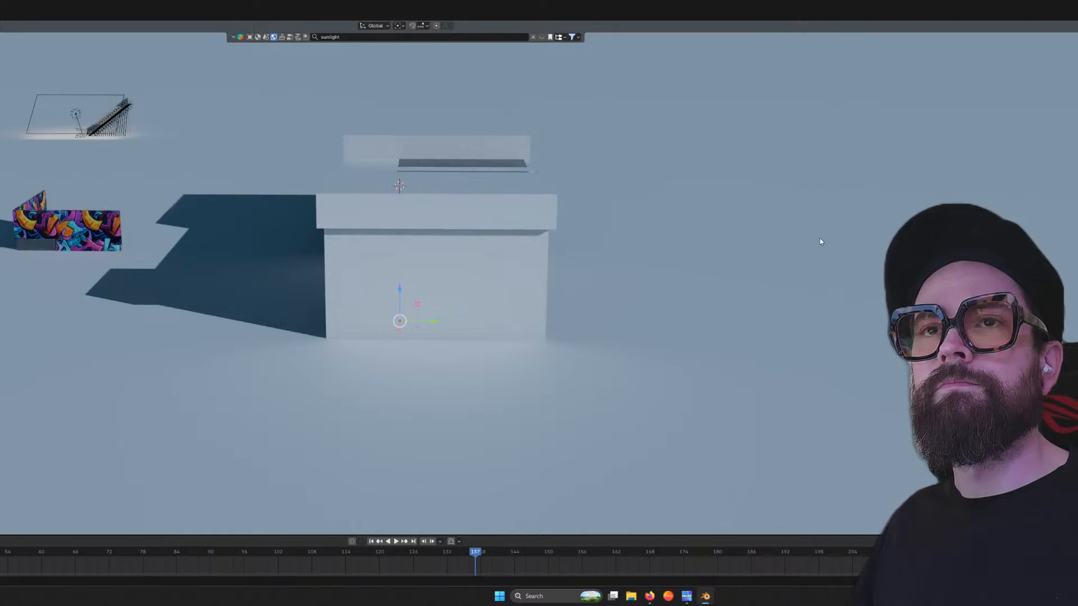
scroll(339, 241, "down", 6)
scroll(356, 230, "up", 2)
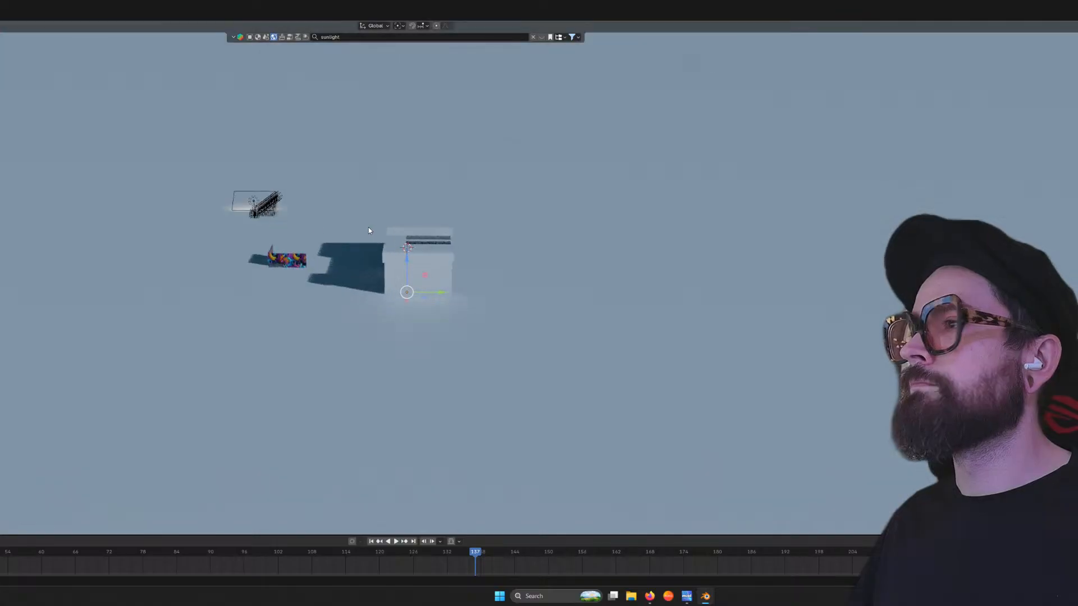
Apply all transforms to the ground slab
middle_click_drag(716, 205, 745, 210)
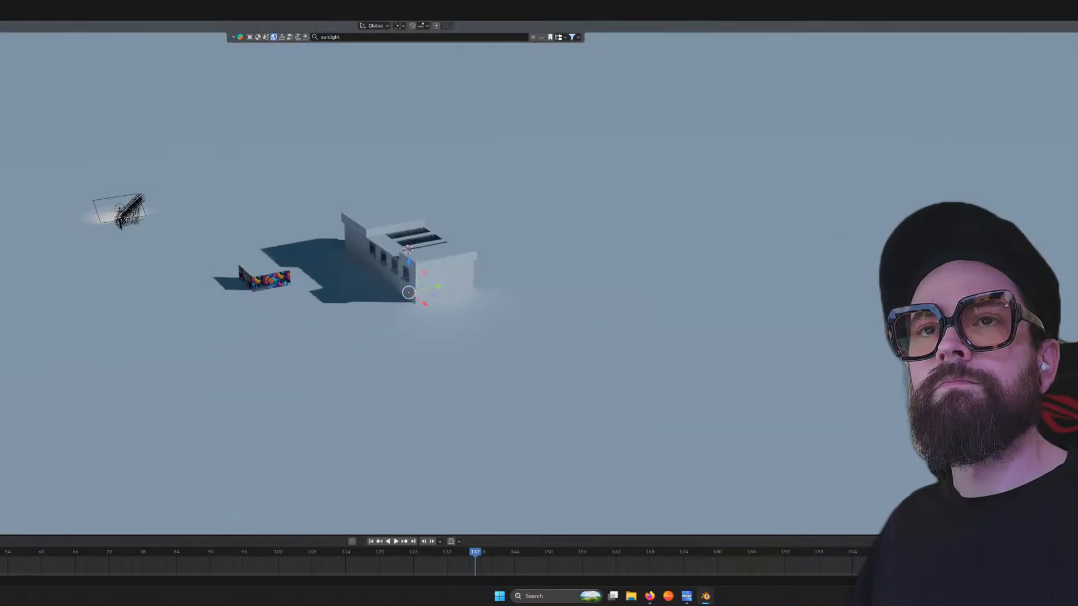
middle_click_drag(549, 299, 567, 302)
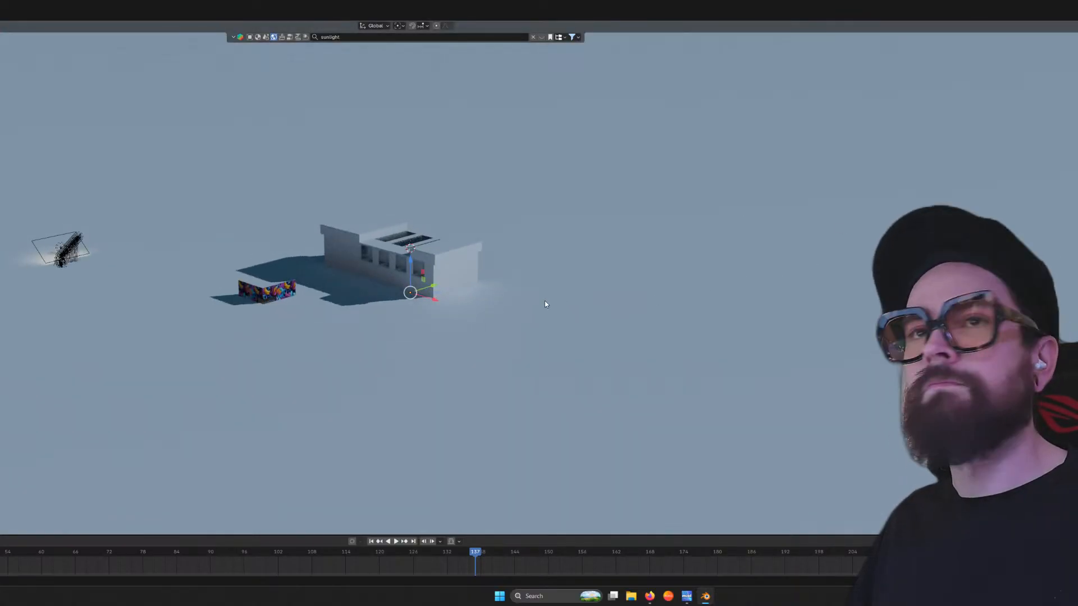
scroll(545, 301, "up", 5)
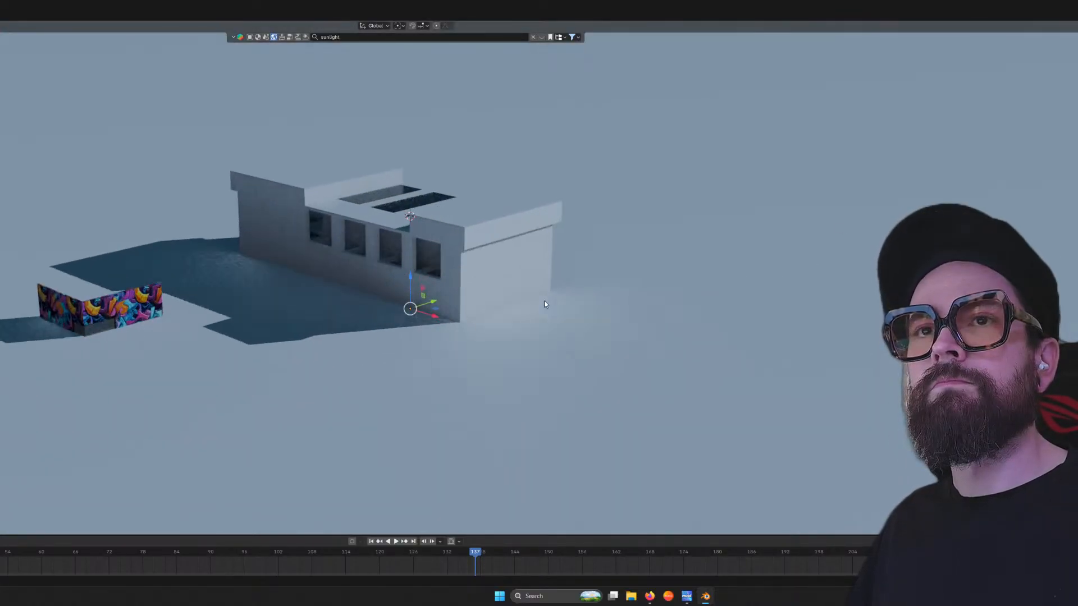
key("ctrl+a")
left_click(820, 334)
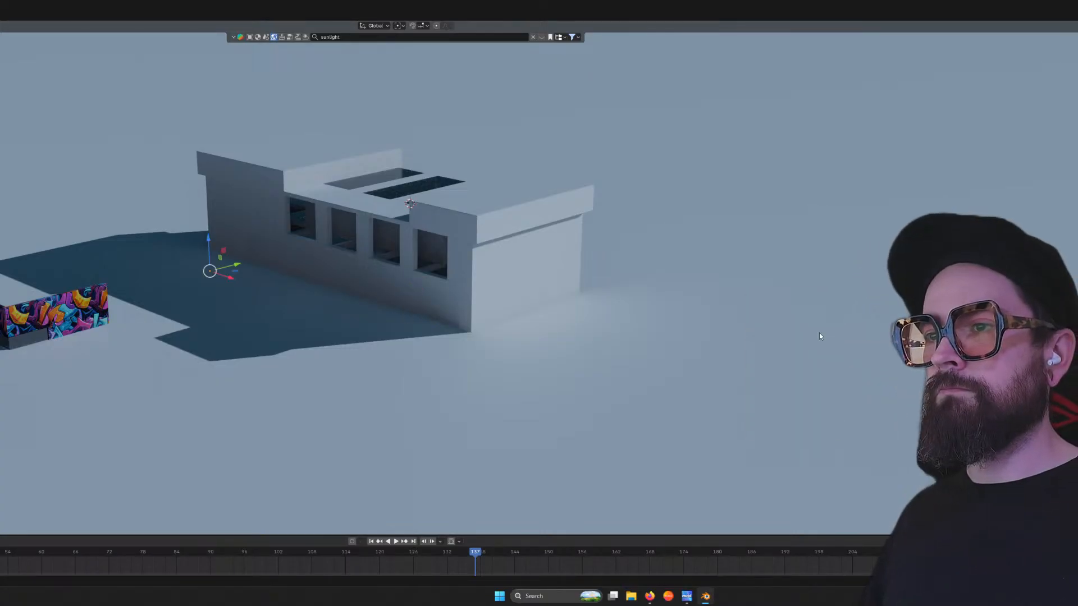
Examine the window glass from outside the building and the interior walls, floor and glass opening from inside
middle_click_drag(214, 392, 196, 372)
scroll(321, 299, "up", 5)
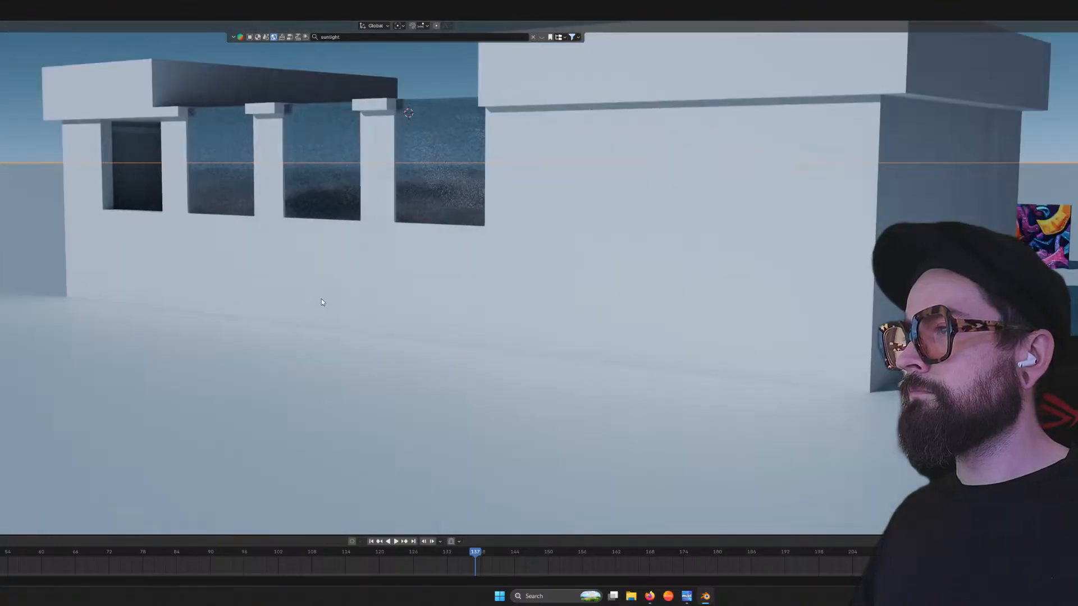
middle_click_drag(354, 255, 364, 422, "shift")
scroll(363, 423, "up", 4)
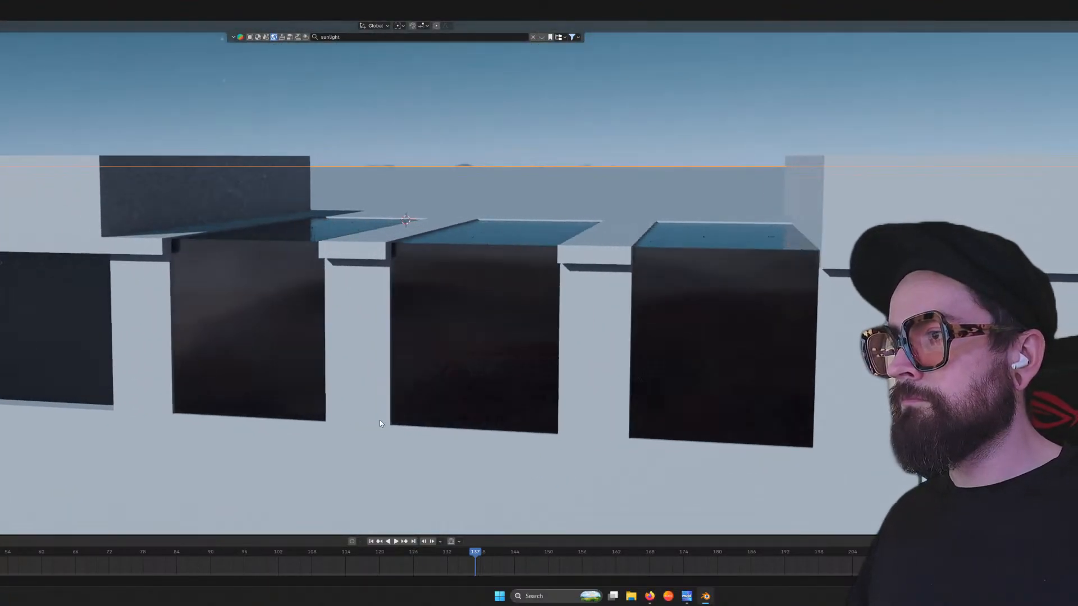
scroll(399, 390, "up", 3)
scroll(395, 385, "up", 4)
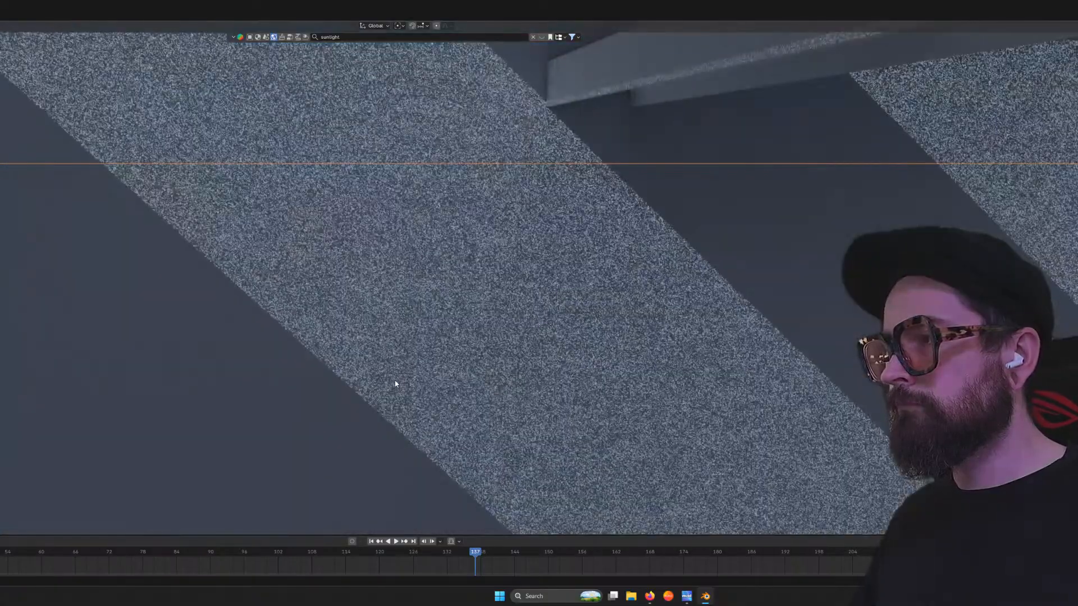
scroll(416, 380, "up", 4)
middle_click_drag(488, 386, 338, 386)
scroll(345, 393, "down", 2)
scroll(366, 392, "up", 1)
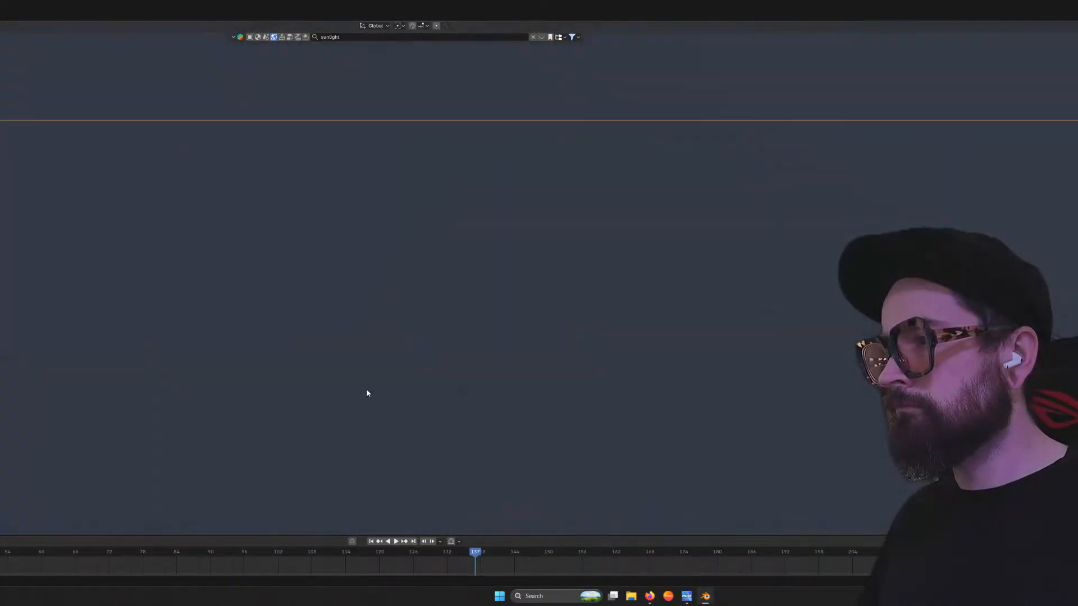
scroll(366, 392, "down", 1)
scroll(362, 393, "down", 1)
scroll(335, 370, "up", 1)
middle_click_drag(335, 370, 708, 371)
scroll(519, 391, "up", 2)
scroll(505, 394, "down", 2)
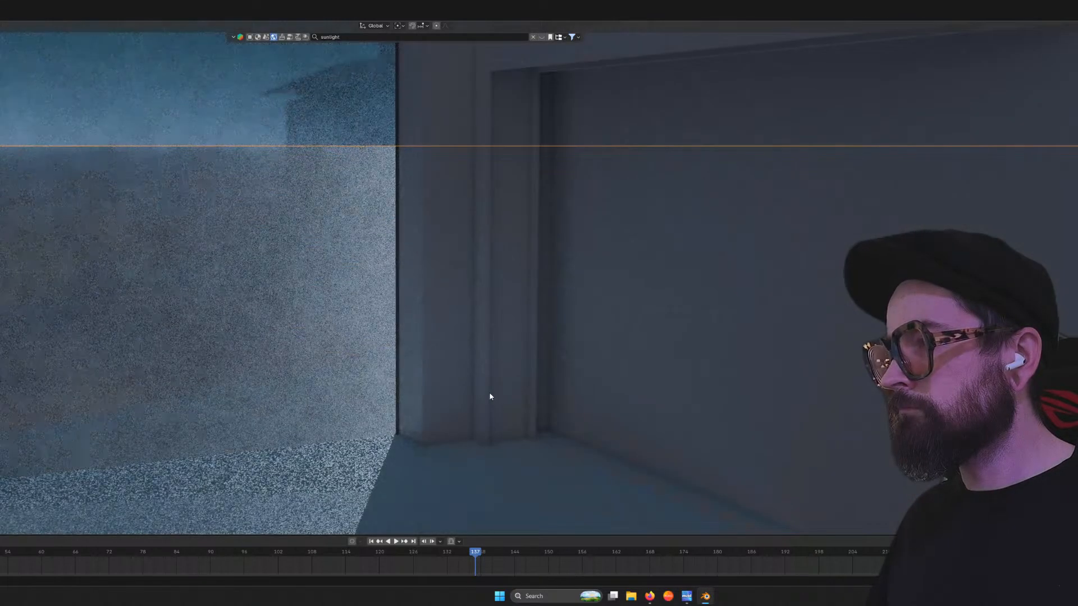
scroll(331, 366, "up", 1)
middle_click_drag(331, 366, 688, 368)
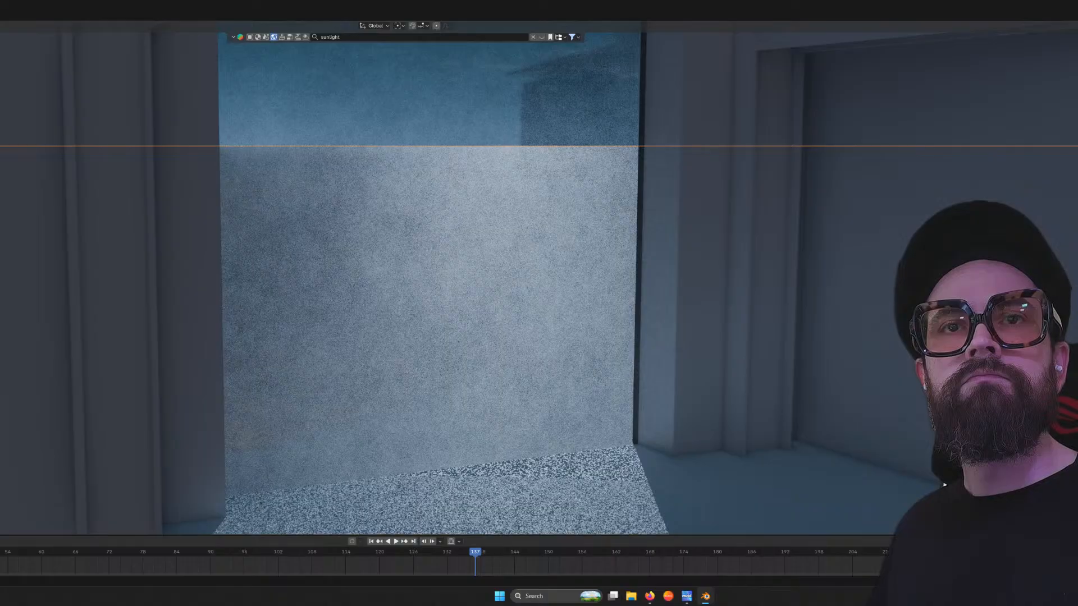
Undo the last change to the building interior and save the scene file
key("ctrl+z")
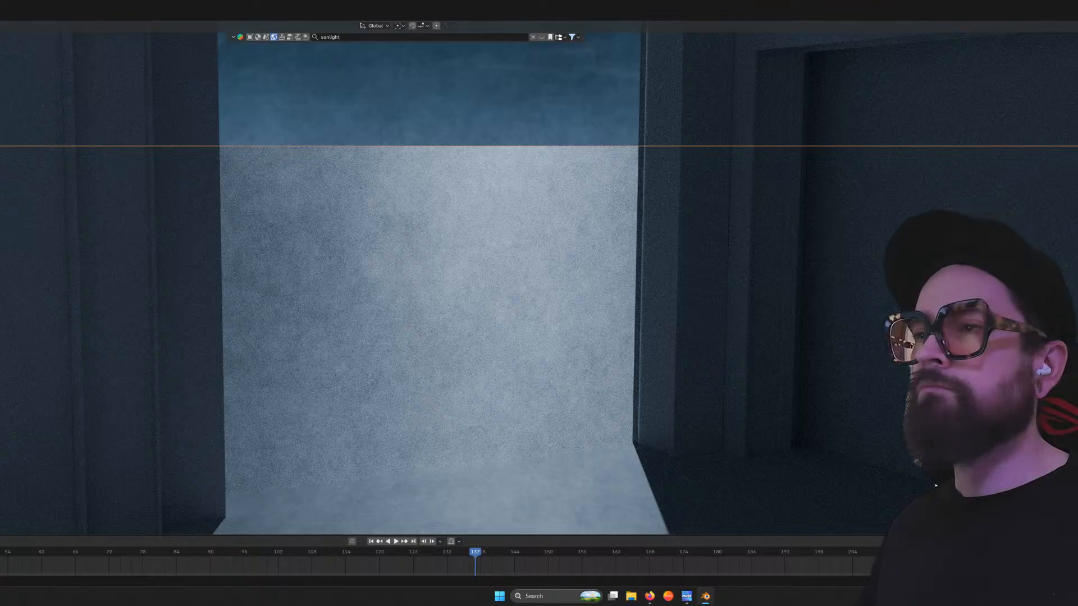
left_click(935, 485)
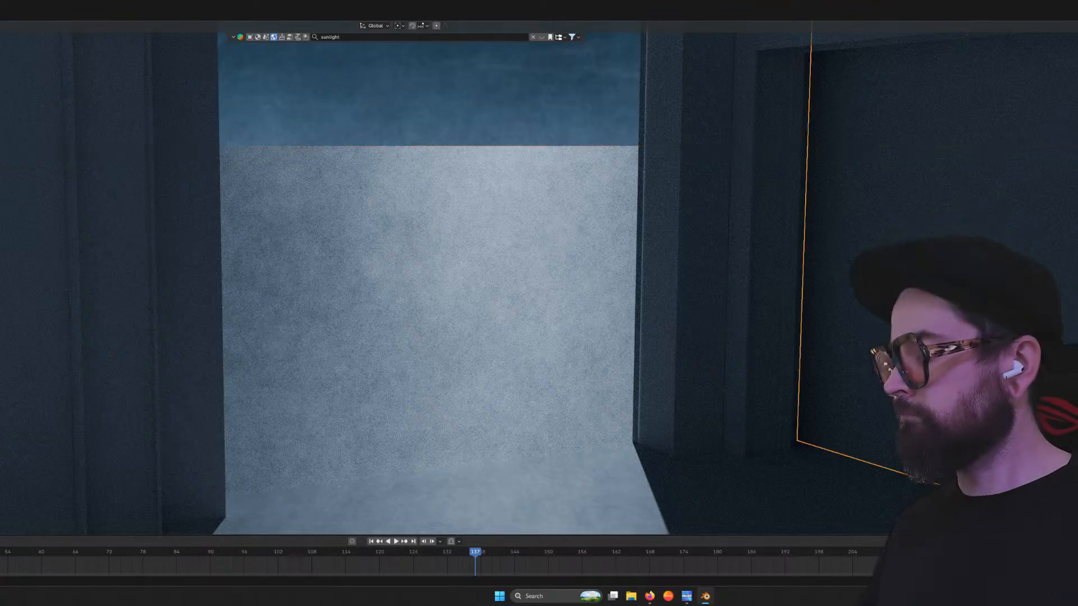
key("ctrl+s")
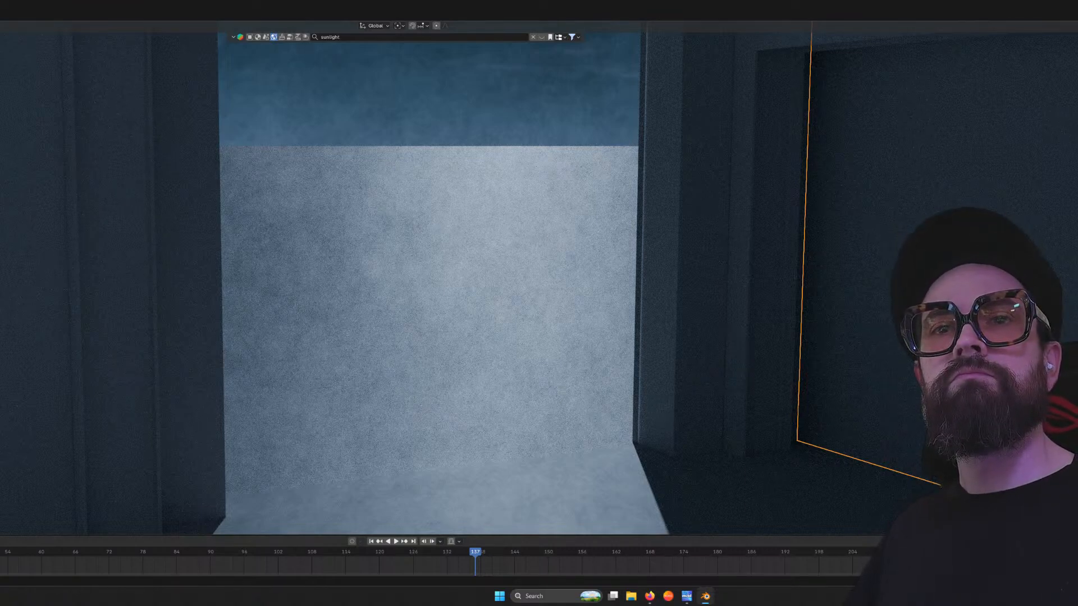
Examine the glass opening and dark interior walls from inside, and the building's windows and shadows from outside
left_click(448, 315)
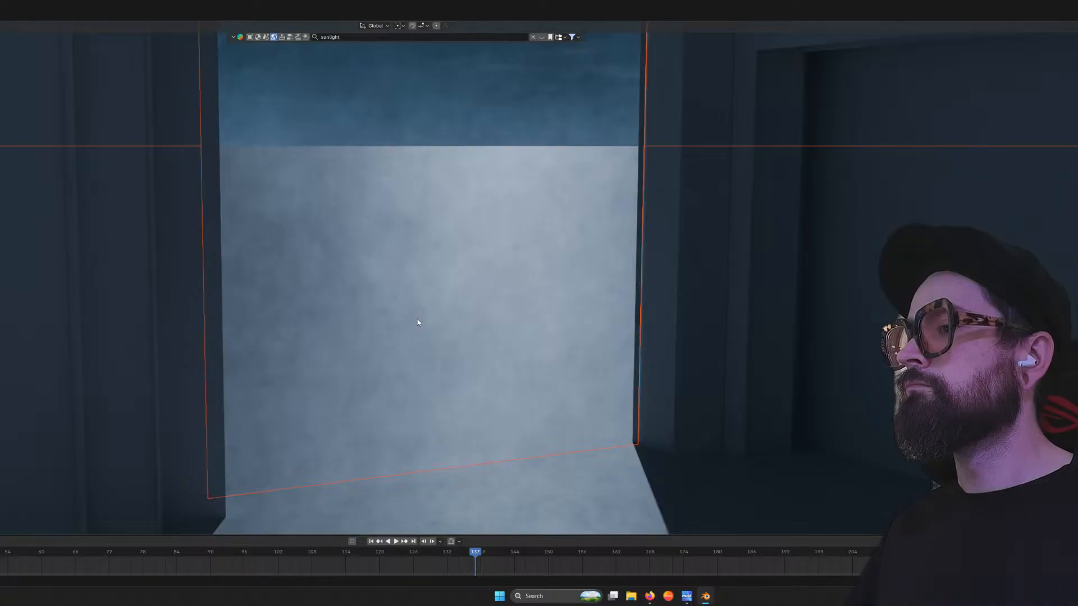
middle_click_drag(417, 319, 443, 317)
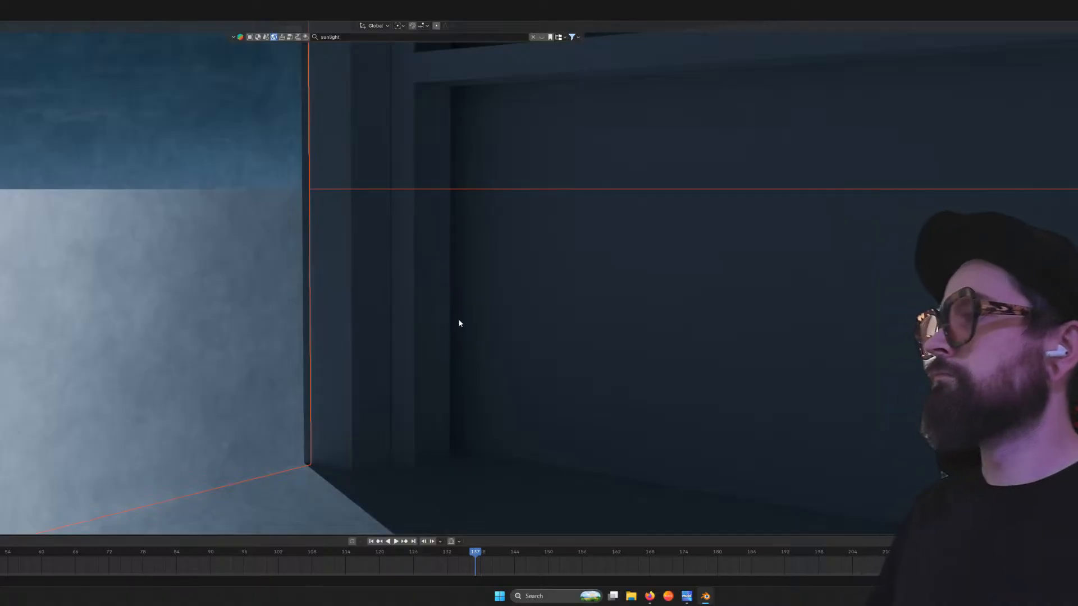
scroll(355, 339, "down", 8)
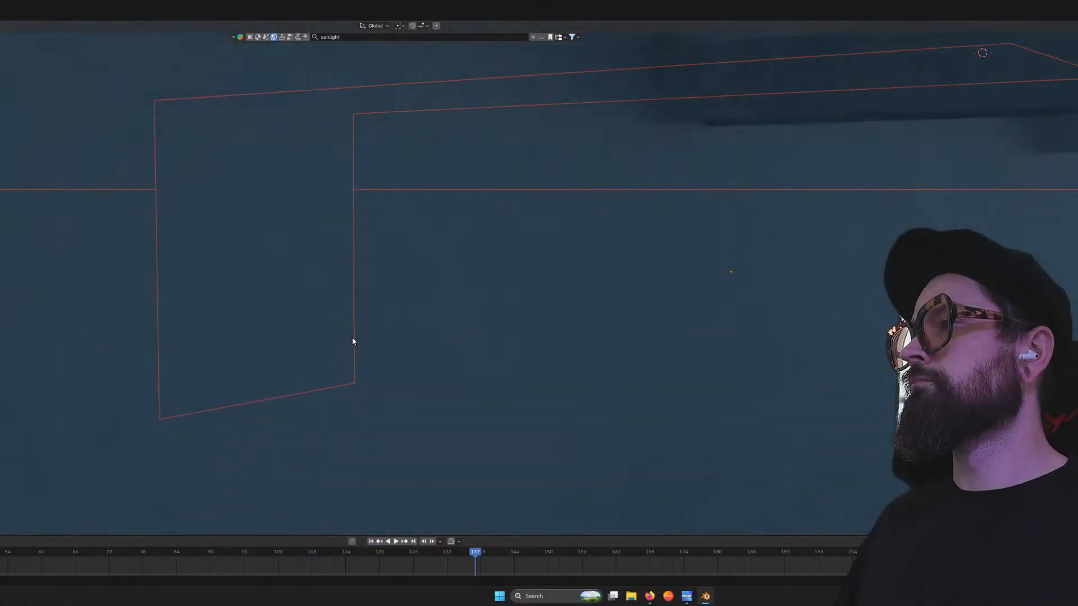
middle_click_drag(353, 338, 373, 336)
scroll(372, 336, "up", 5)
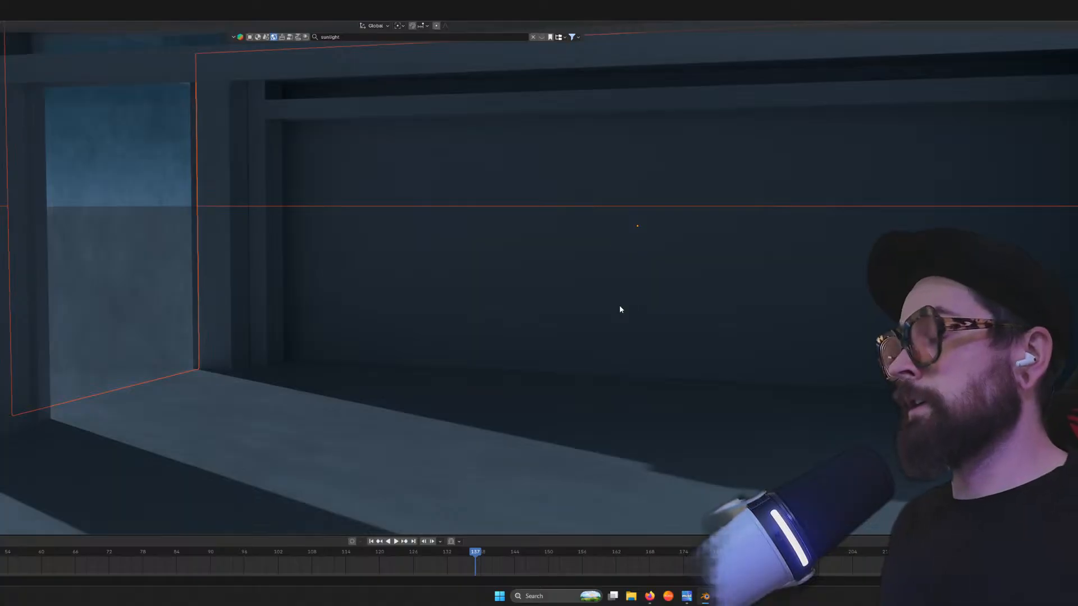
scroll(407, 325, "down", 6)
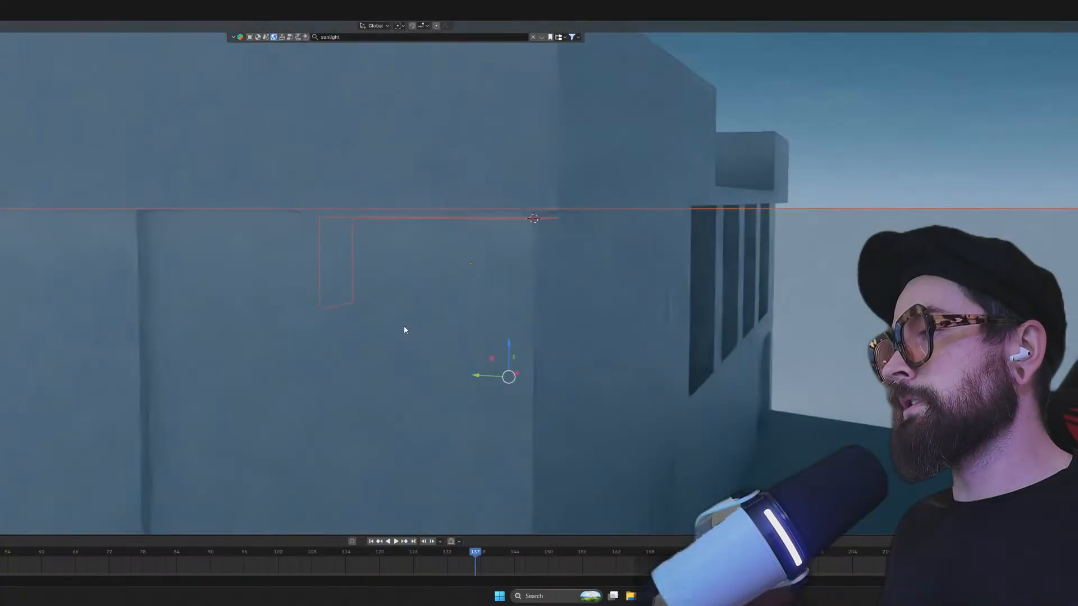
scroll(405, 327, "down", 3)
middle_click_drag(457, 339, 353, 348)
scroll(331, 347, "down", 3)
middle_click_drag(267, 344, 502, 344)
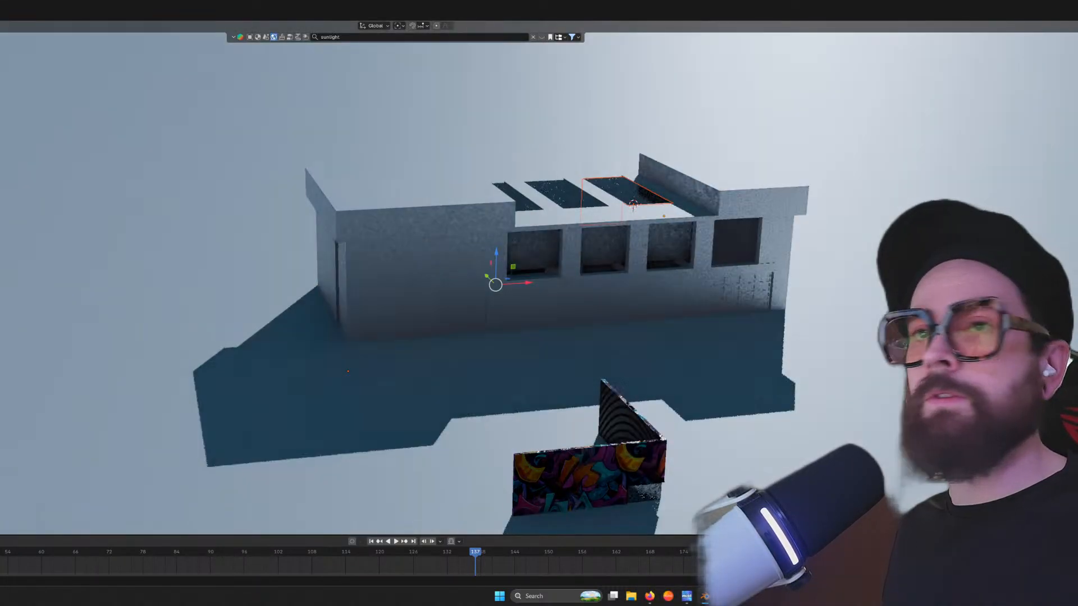
middle_click_drag(680, 272, 578, 292)
scroll(686, 285, "up", 1)
middle_click_drag(687, 288, 327, 275)
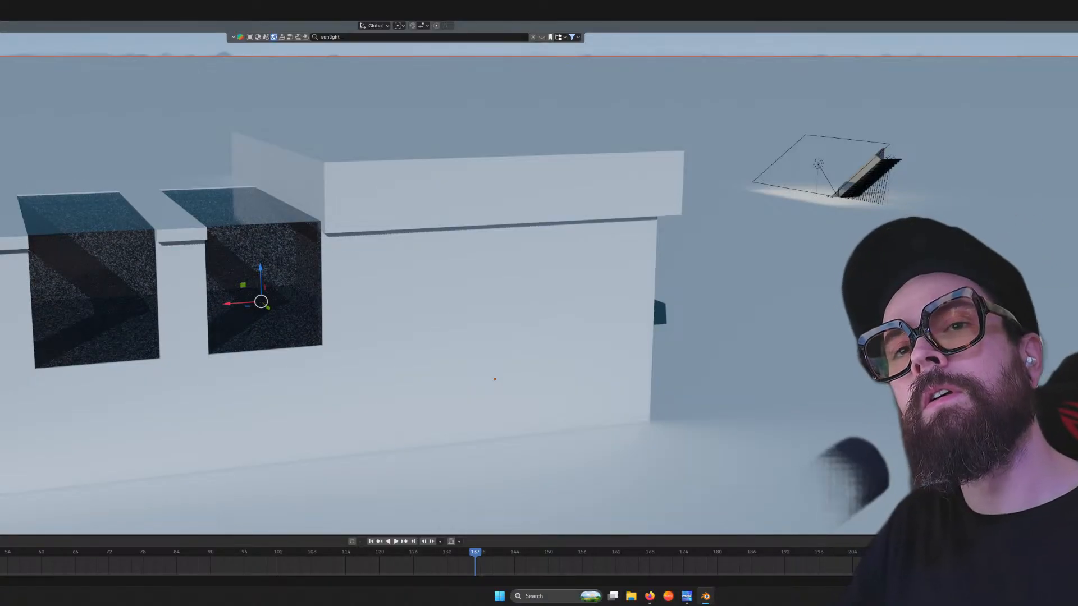
Switch the viewport to solid shading and examine where the ground slab meets the building in solid, wireframe and front views
left_click(185, 168)
scroll(185, 247, "down", 2)
middle_click_drag(168, 253, 292, 243)
scroll(302, 237, "up", 3)
middle_click_drag(385, 236, 1038, 98)
key("z")
key("6")
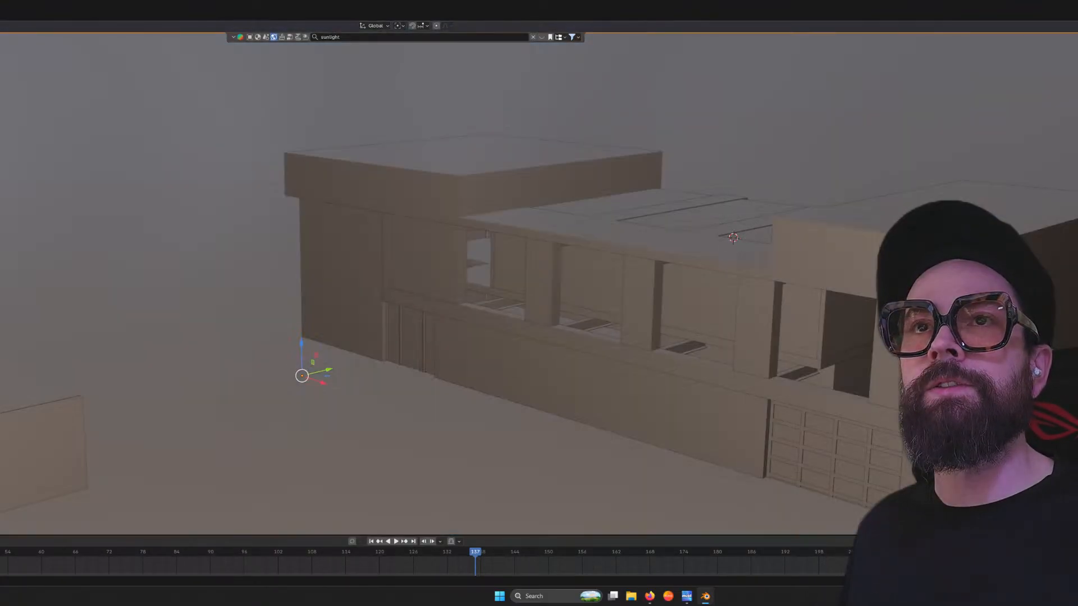
key("shift+z")
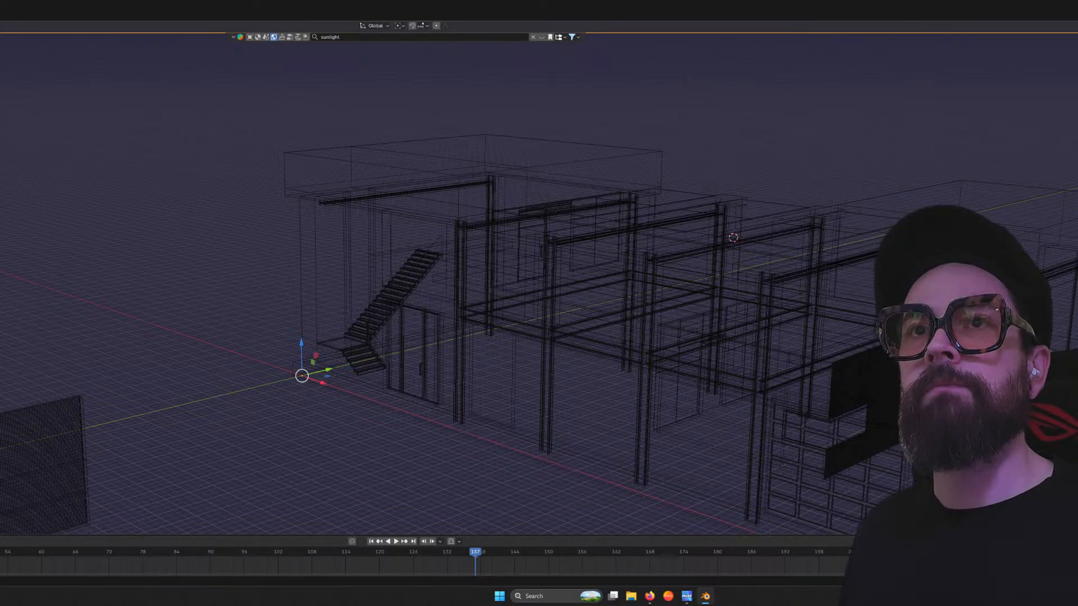
key("shift+z")
middle_click_drag(541, 282, 570, 285)
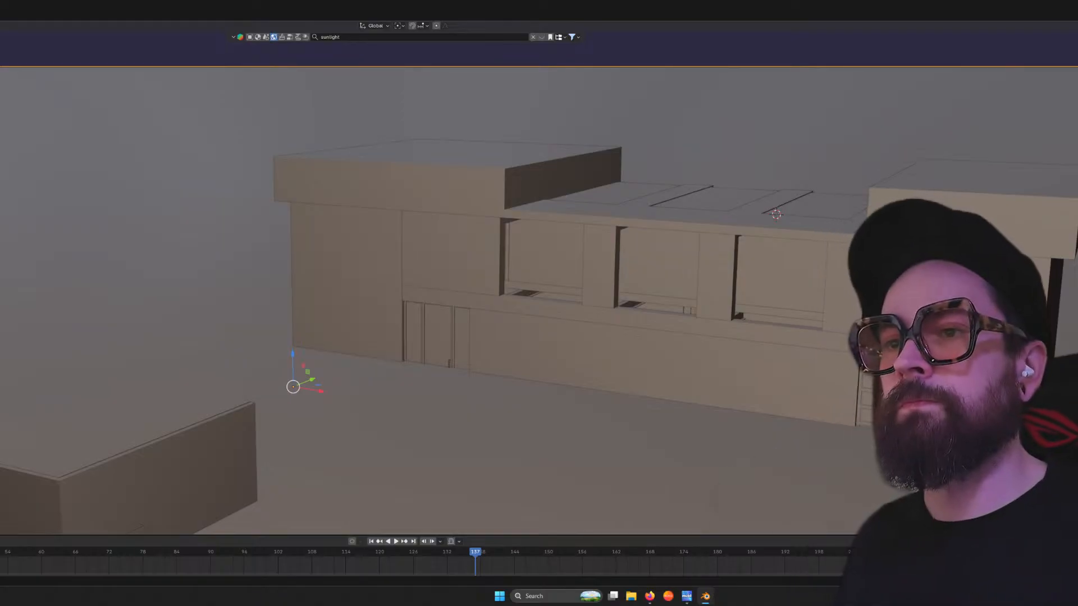
middle_click_drag(570, 285, 584, 283)
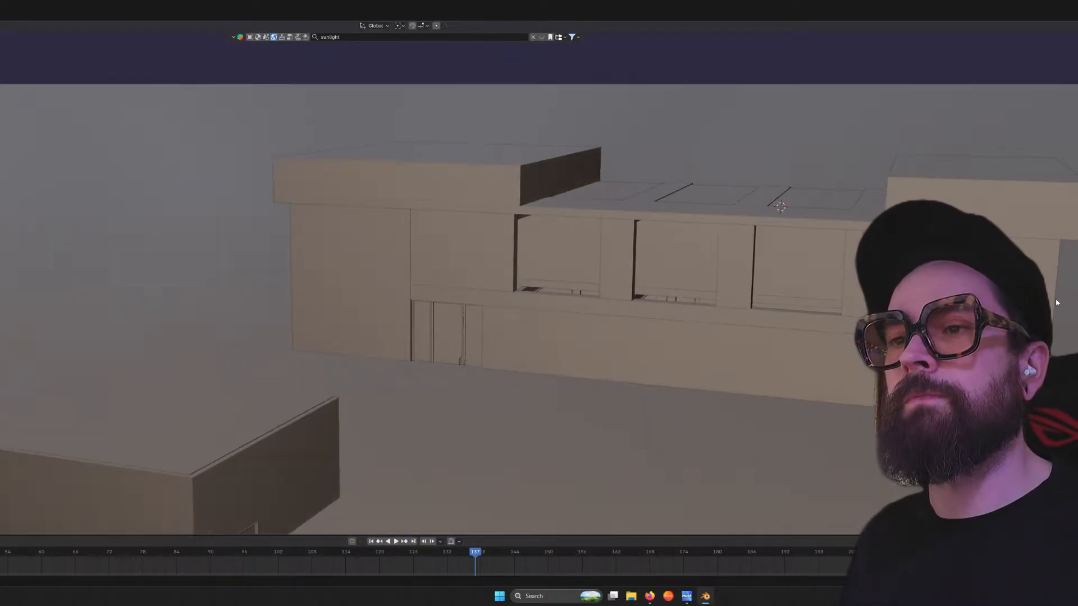
key("KP_1")
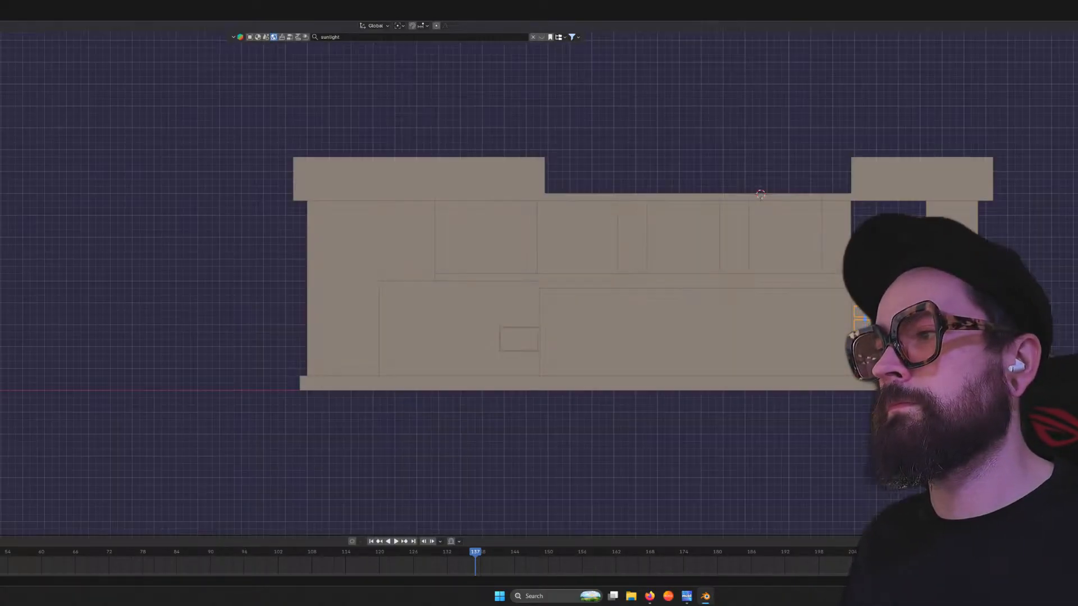
middle_click_drag(583, 283, 588, 298)
Lower the ground slab along Z until the building's base plinth is fully exposed above it
left_click(775, 404)
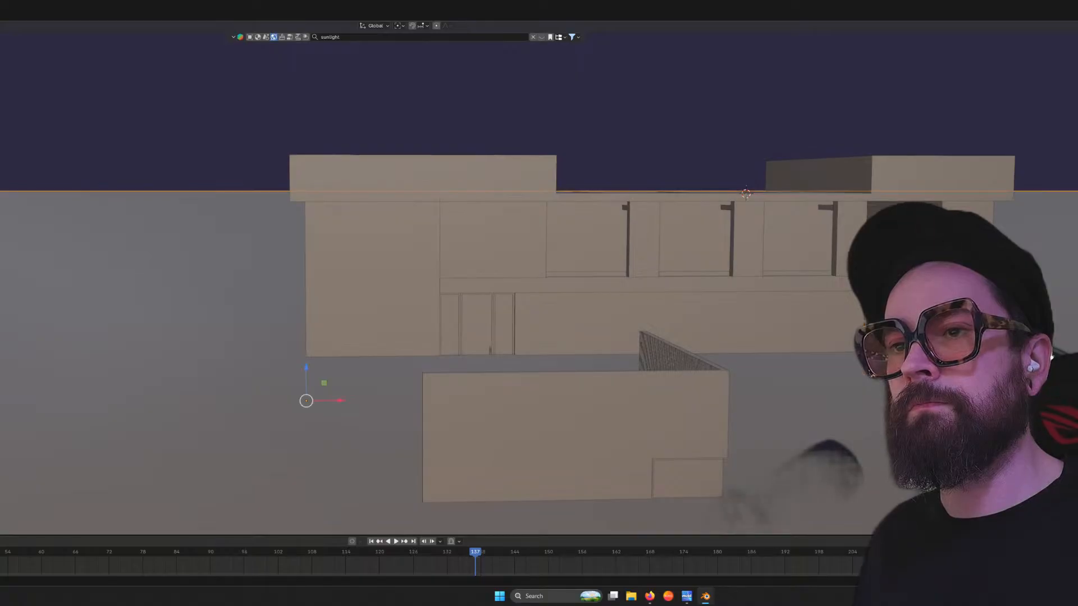
key("KP_1")
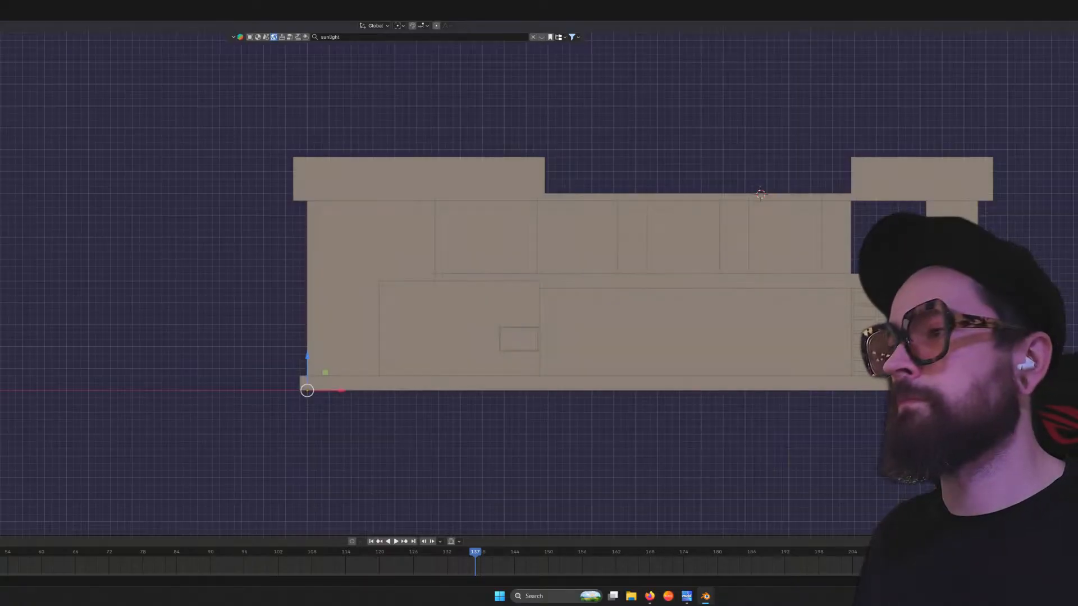
key("r")
key("z")
left_click_drag(309, 370, 308, 402)
middle_click_drag(310, 403, 402, 409)
key("r")
key("z")
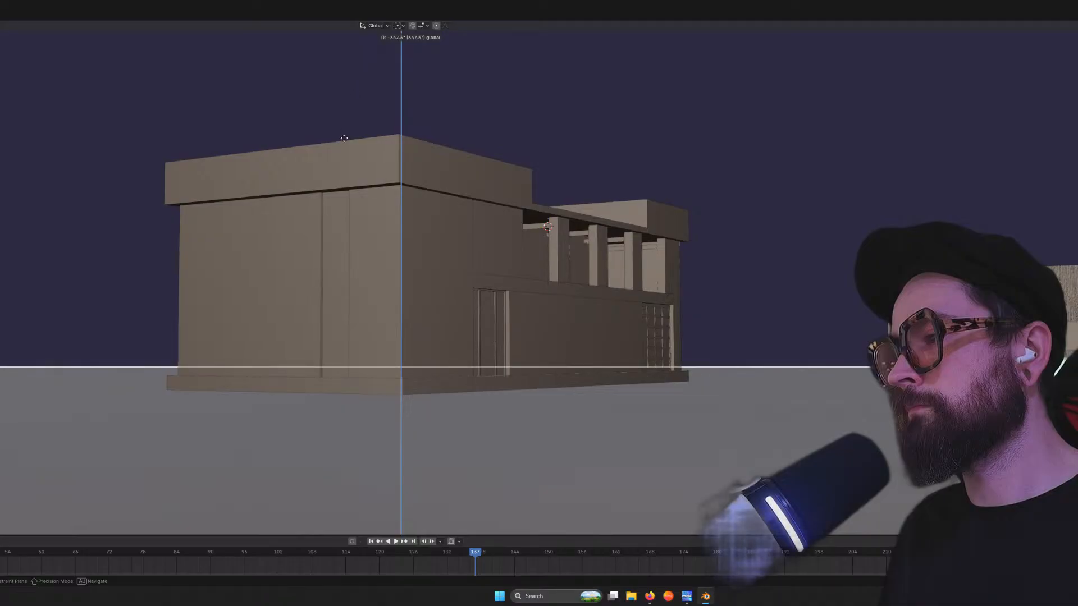
left_click(333, 201)
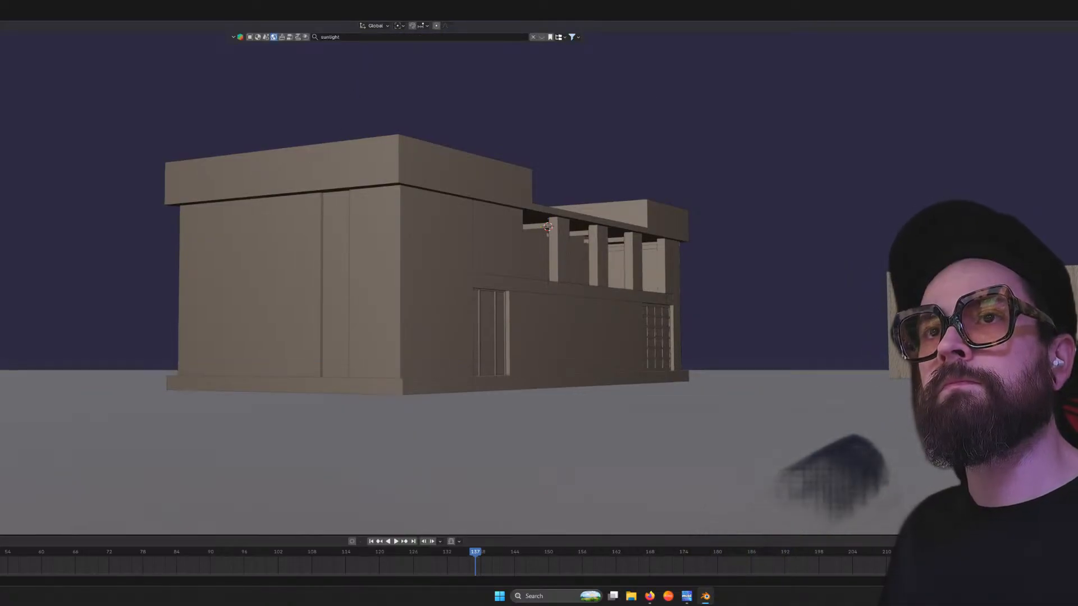
Set the ground slab's origin to its geometry
key("KP_1")
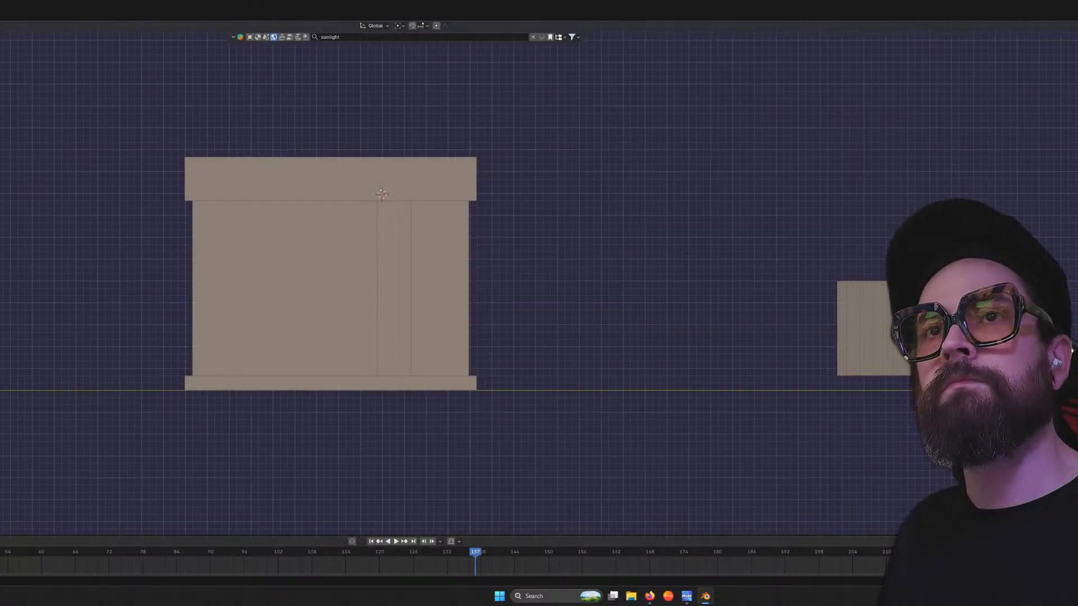
key("shift+z")
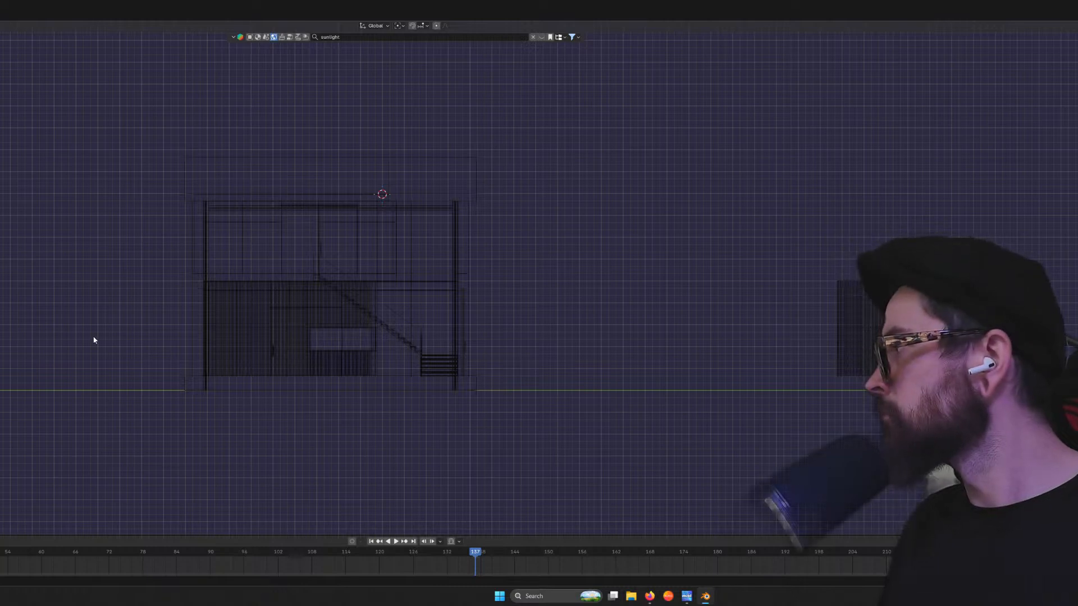
middle_click_drag(9, 346, 183, 332)
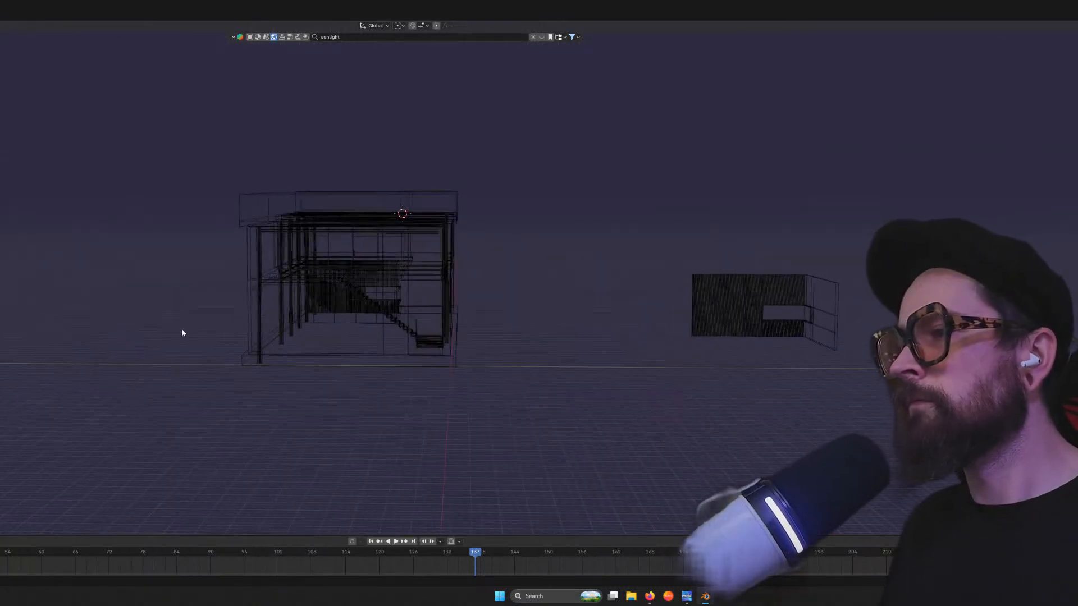
key("shift+z")
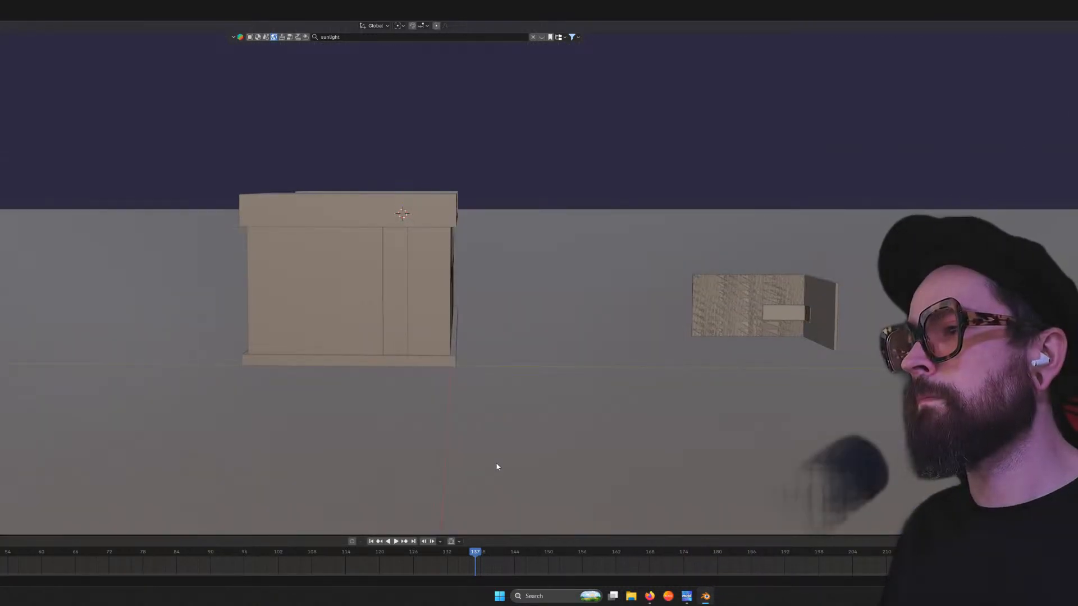
left_click(551, 449)
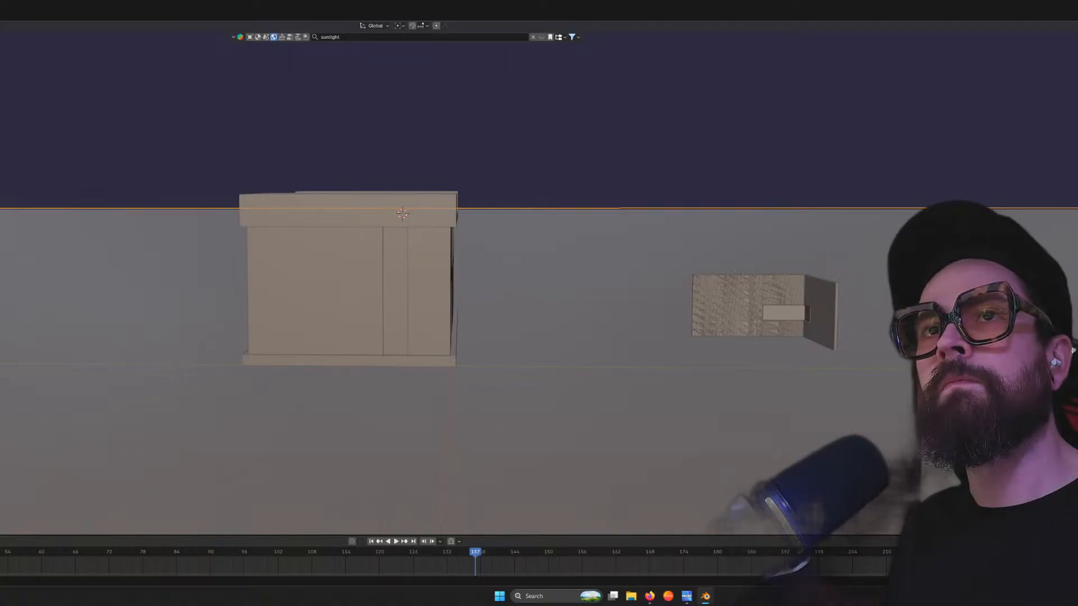
key("shift+z")
right_click(500, 341)
mouse_move(499, 341)
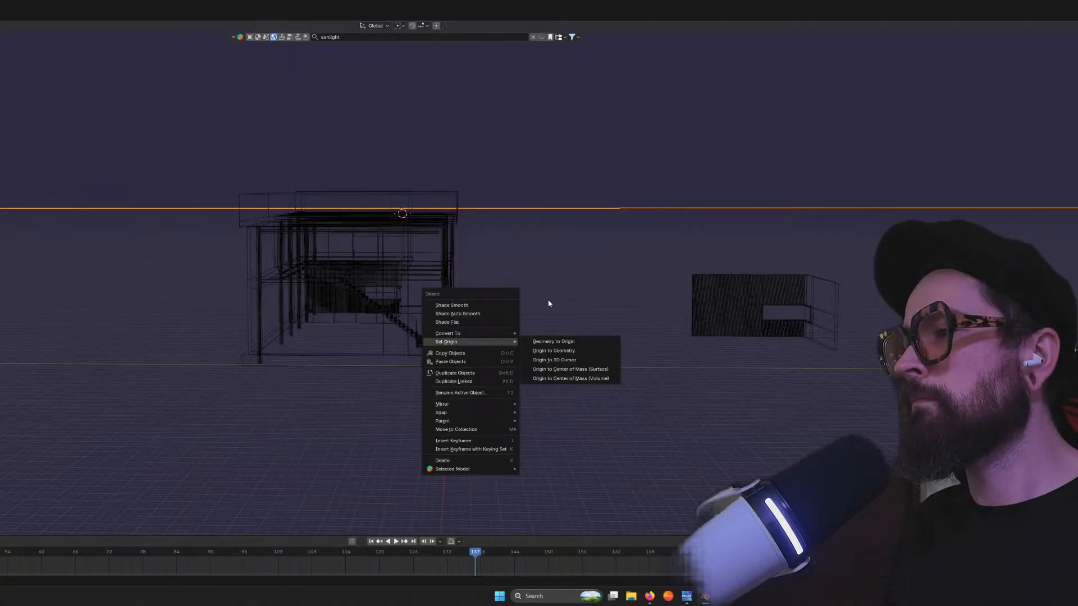
left_click(557, 352)
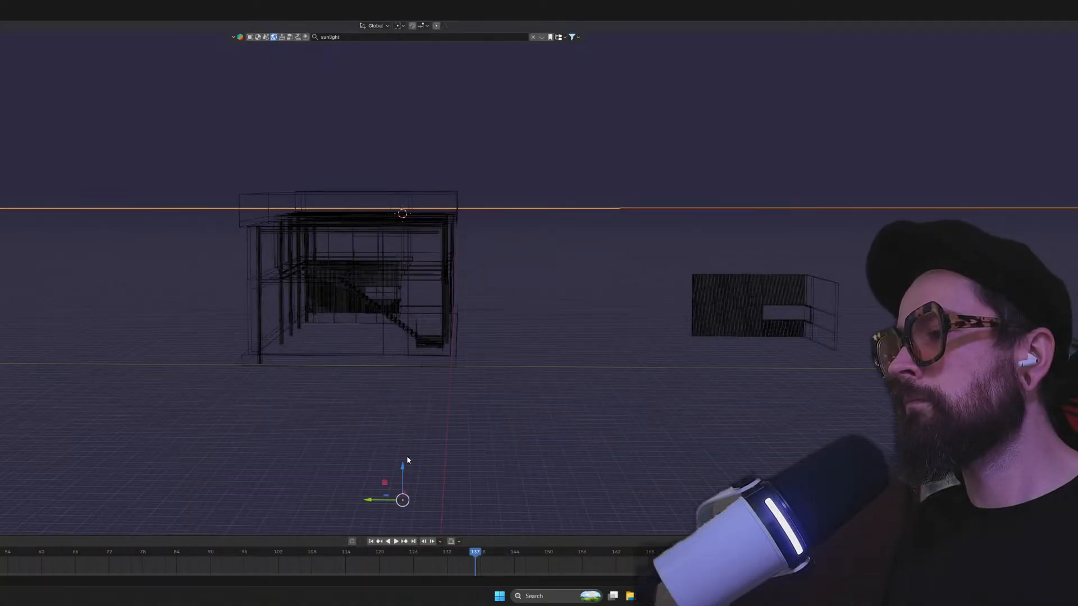
Try to raise the ground slab along the Z axis
key("KP_1")
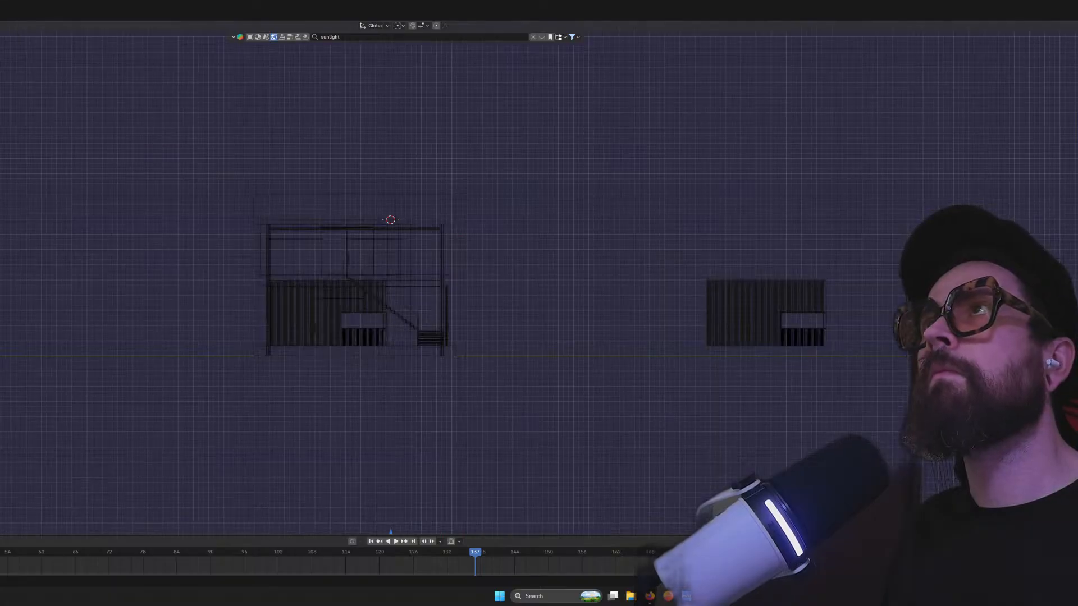
scroll(460, 393, "down", 10)
middle_click_drag(449, 385, 515, 253)
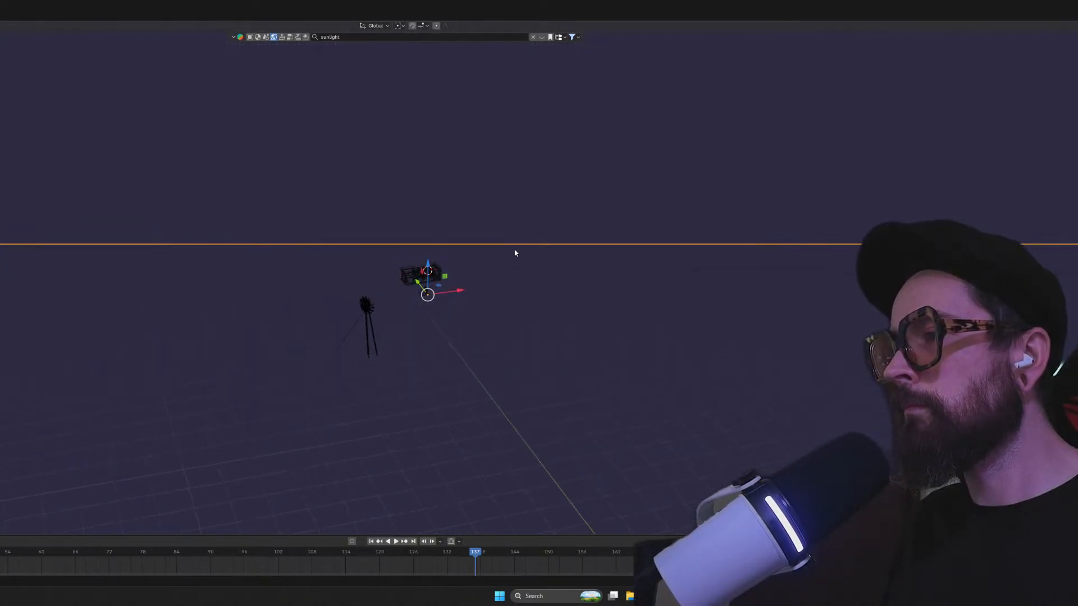
key("shift+z")
scroll(506, 335, "down", 8)
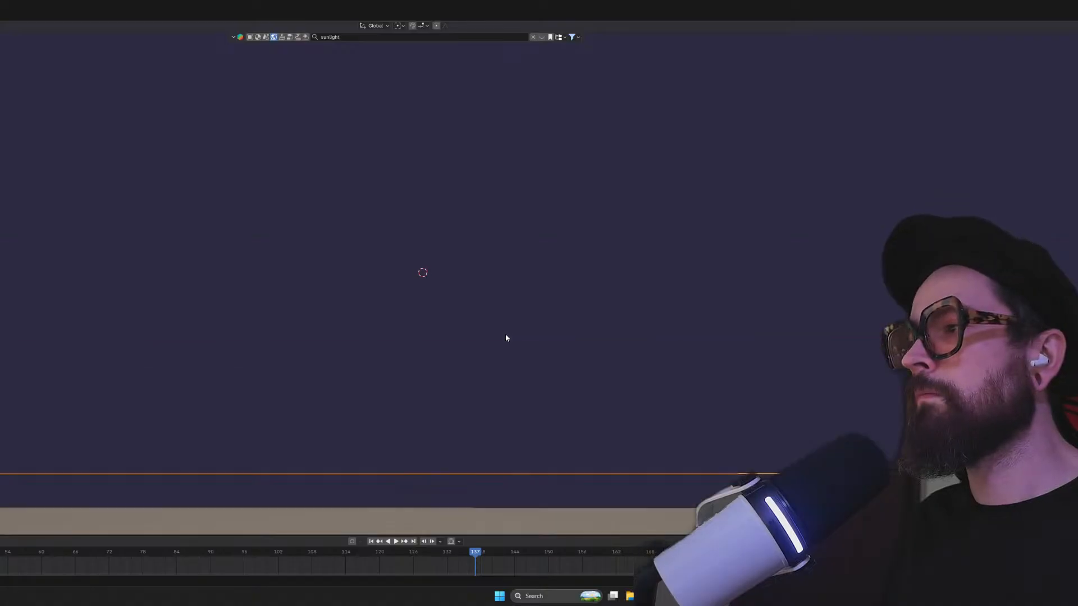
scroll(427, 352, "up", 2)
scroll(443, 351, "up", 2)
middle_click_drag(450, 347, 516, 331)
left_click_drag(415, 264, 414, 22)
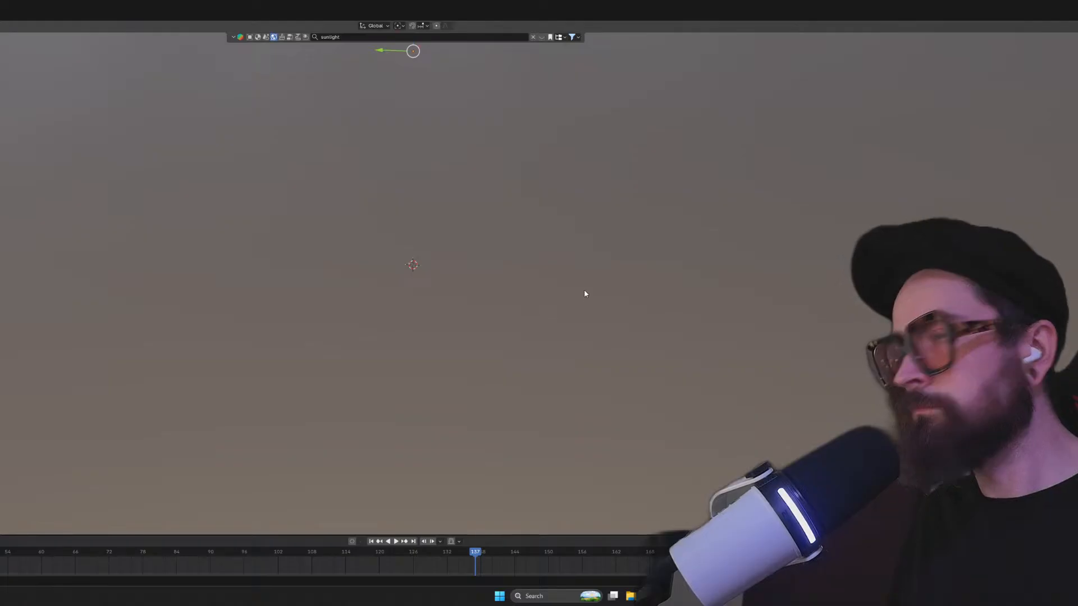
Examine the ground slab's extent and the building's position on it from above in solid and wireframe display
scroll(598, 260, "down", 3)
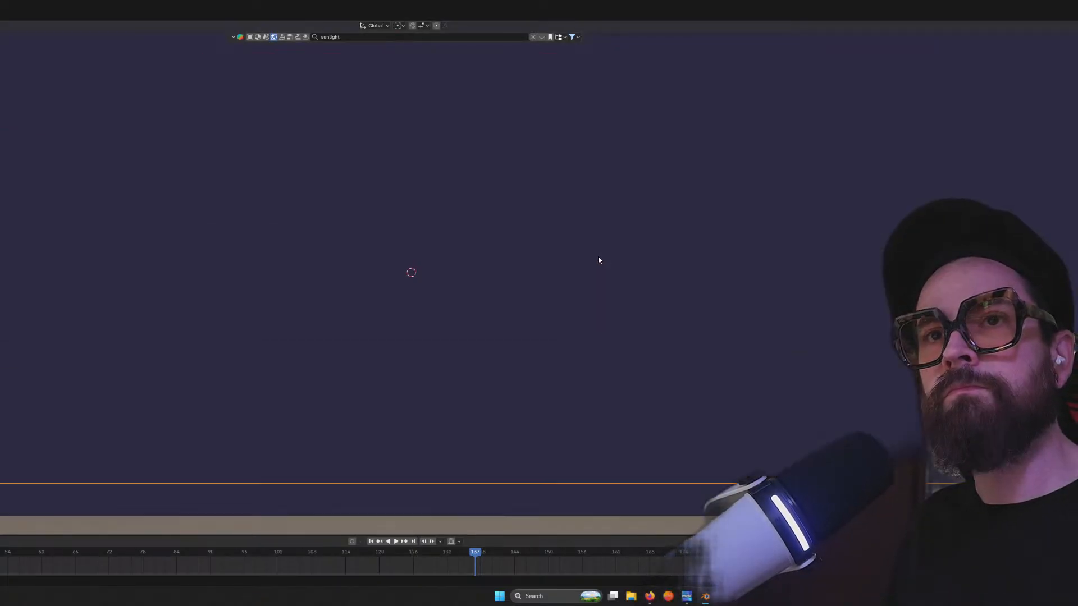
scroll(595, 275, "down", 2)
middle_click_drag(527, 472, 474, 40)
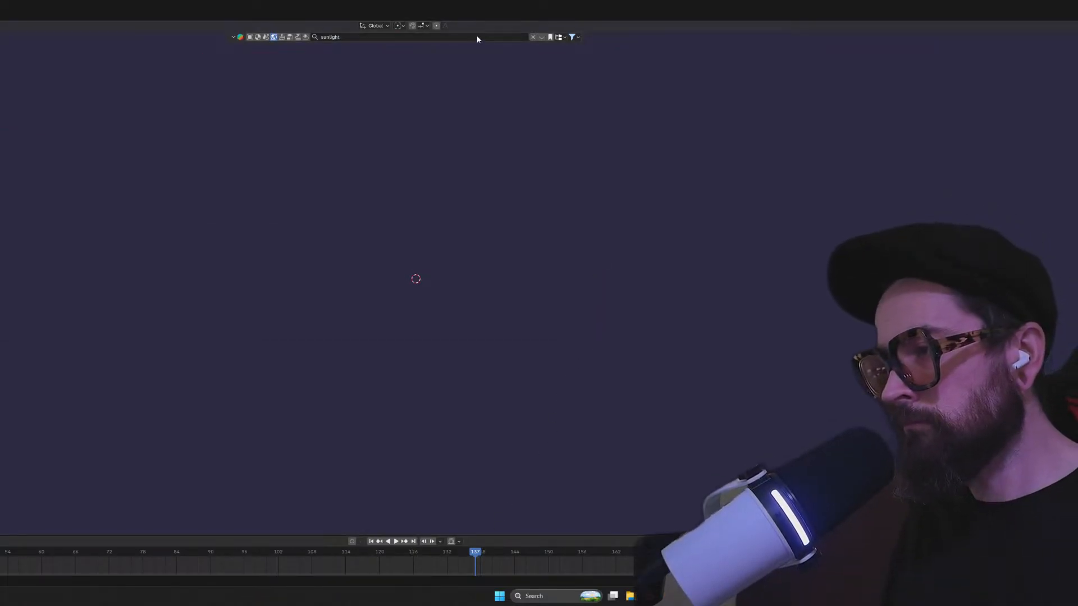
mouse_move(541, 401)
middle_mouse_down()
mouse_move(454, 534)
mouse_move(490, 431)
mouse_move(461, 476)
mouse_move(476, 384)
mouse_move(452, 380)
mouse_move(382, 418)
middle_mouse_up()
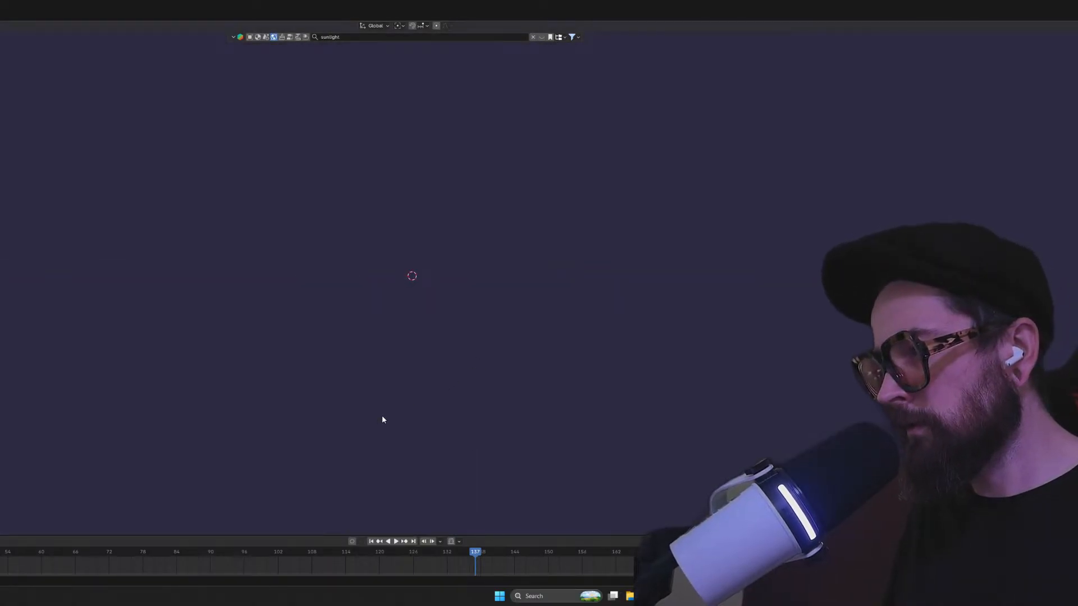
key("KP_0")
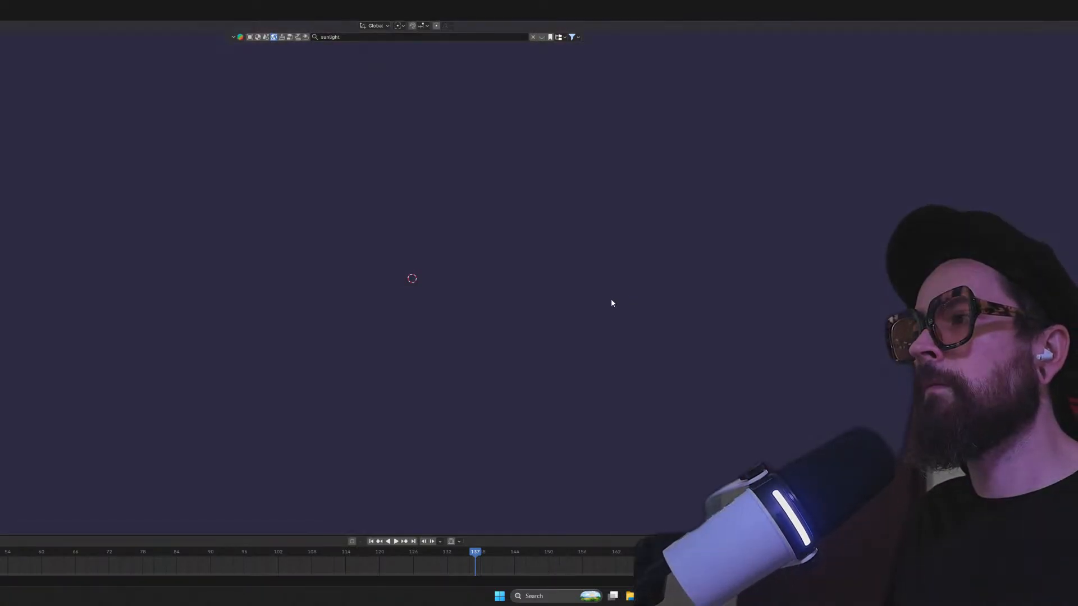
key("KP_7")
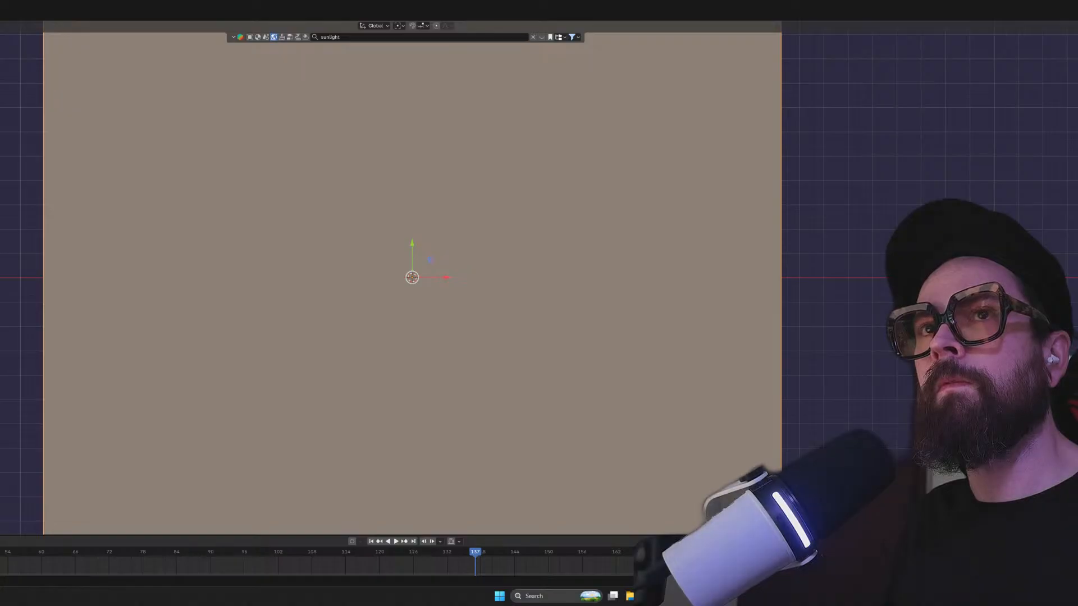
key("shift+z")
middle_click_drag(459, 321, 445, 316)
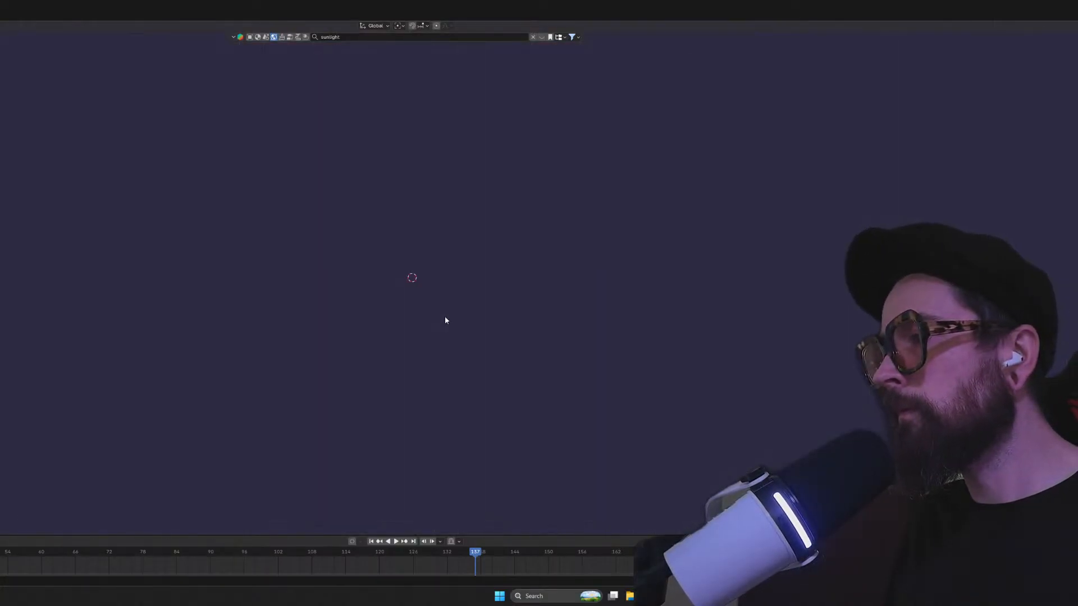
key("KP_7")
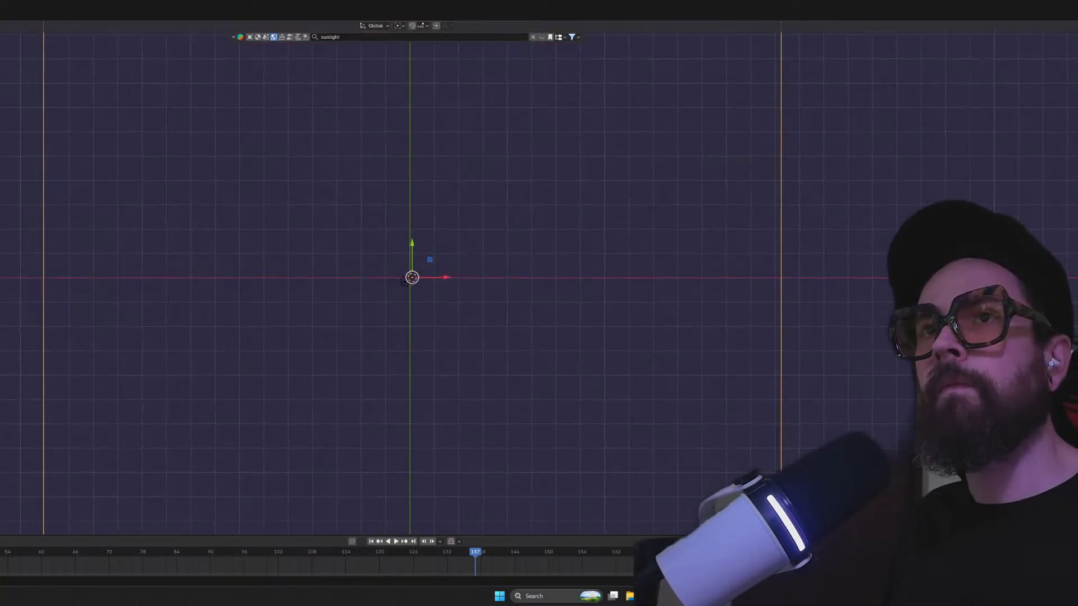
scroll(428, 304, "up", 19)
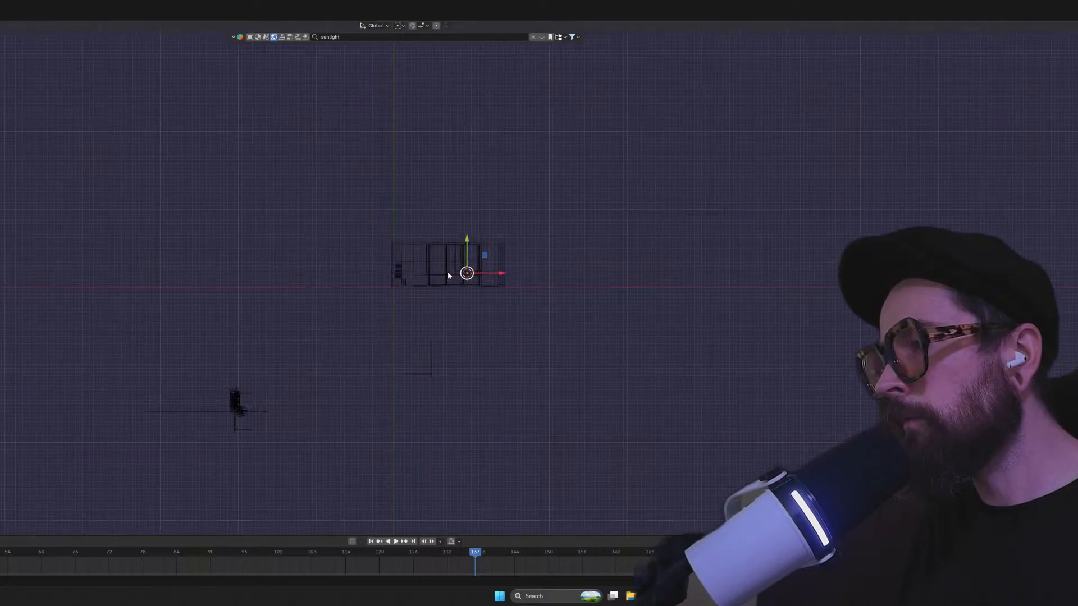
Scale the square plane up around the scene origin in the top view to form a large ground surface
scroll(448, 275, "down", 15)
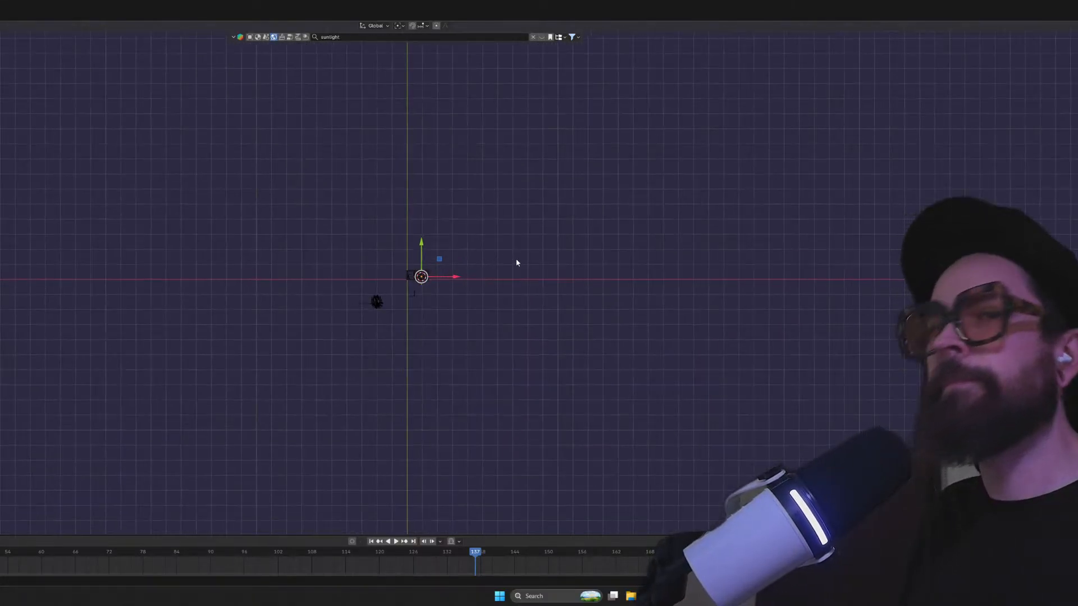
scroll(712, 254, "up", 10)
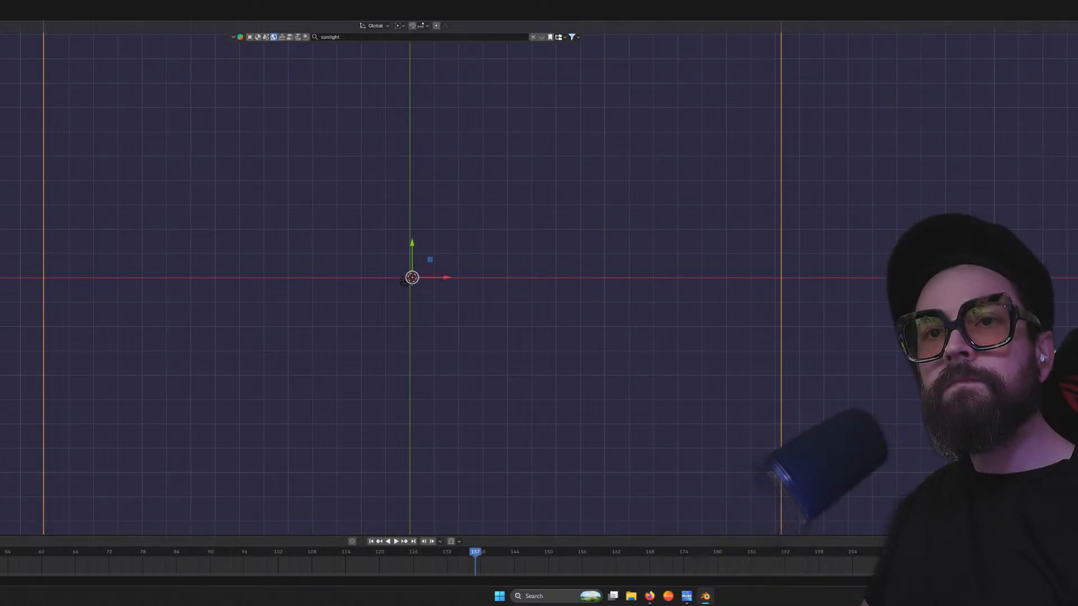
key("ctrl+z")
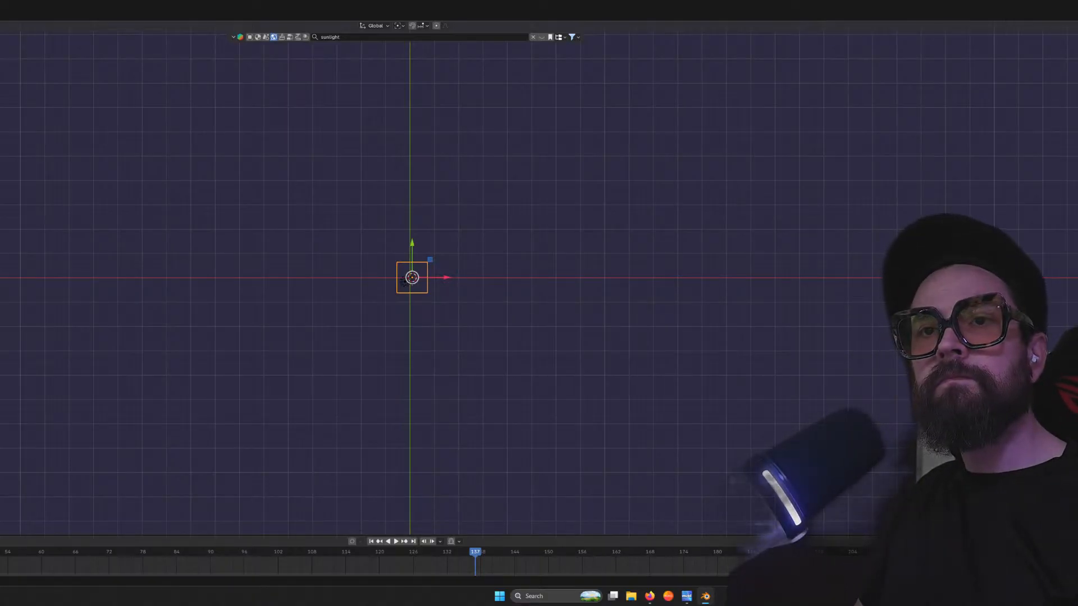
key("Return")
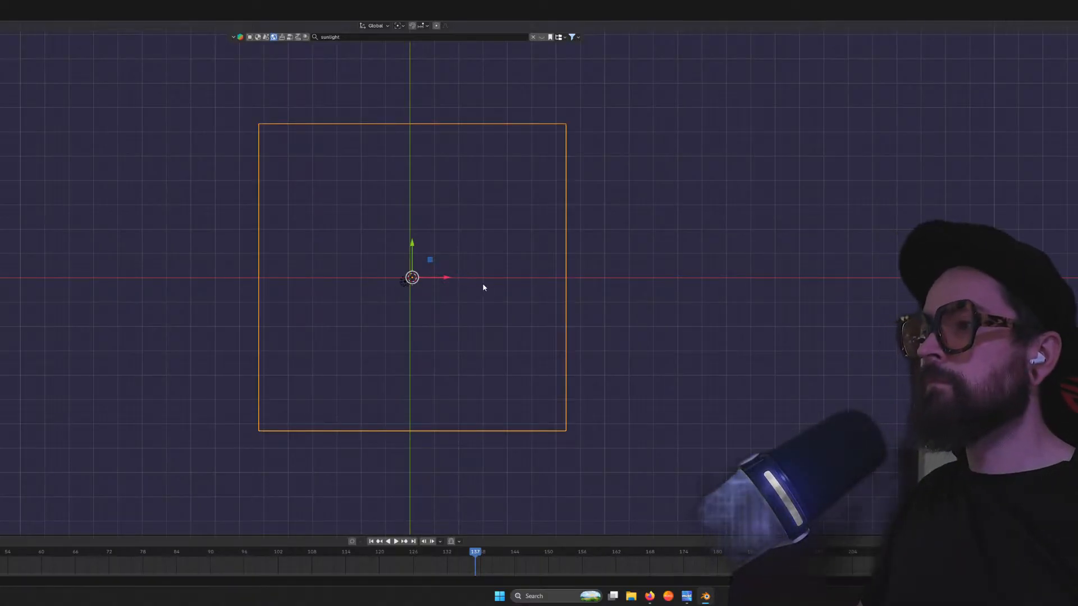
key("shift+z")
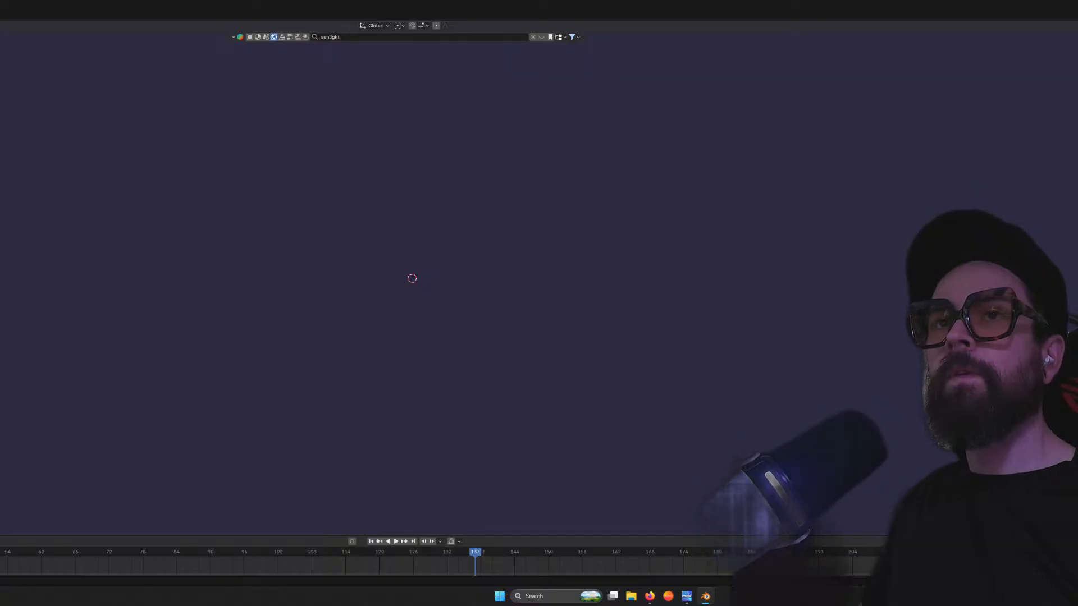
Lower the ground plane along Z in the side view, down to the base of the buildings
key("KP_3")
scroll(457, 309, "up", 10)
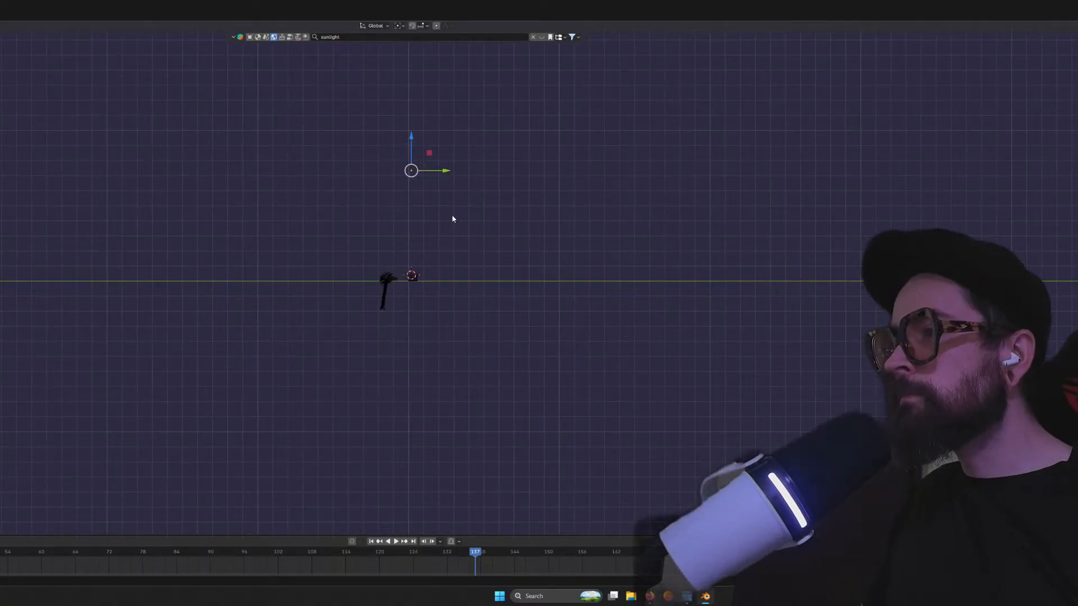
scroll(452, 212, "down", 7)
scroll(446, 231, "up", 10)
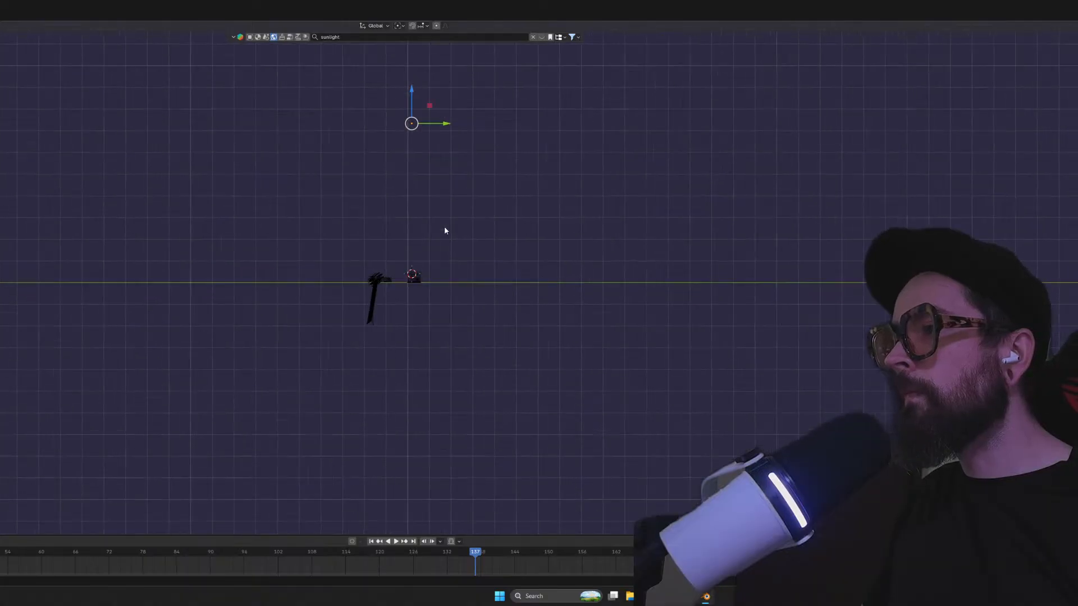
scroll(450, 176, "up", 1)
scroll(449, 176, "down", 4)
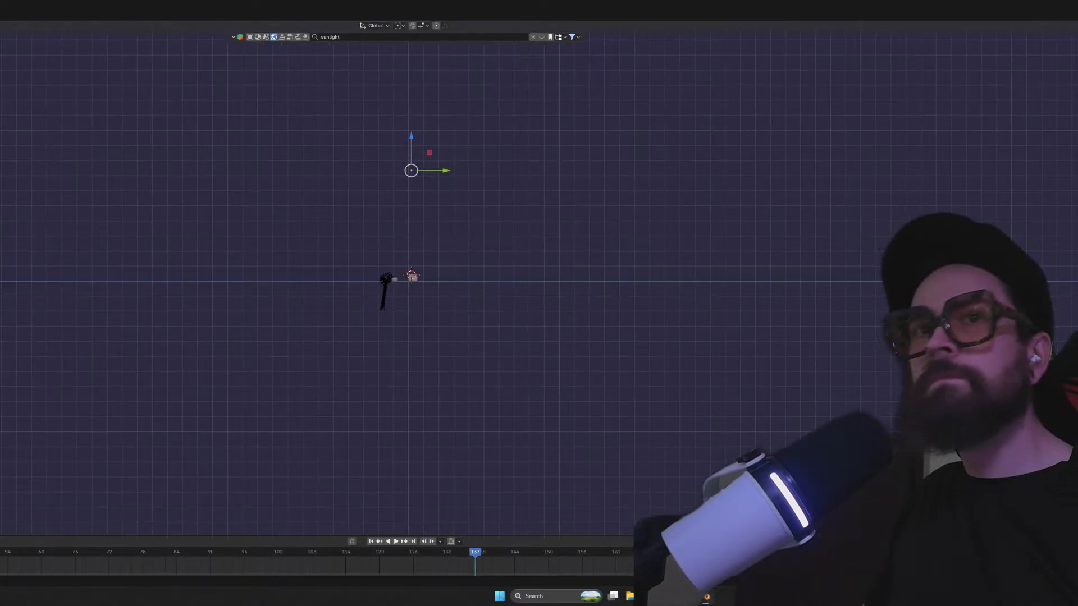
scroll(558, 198, "up", 15)
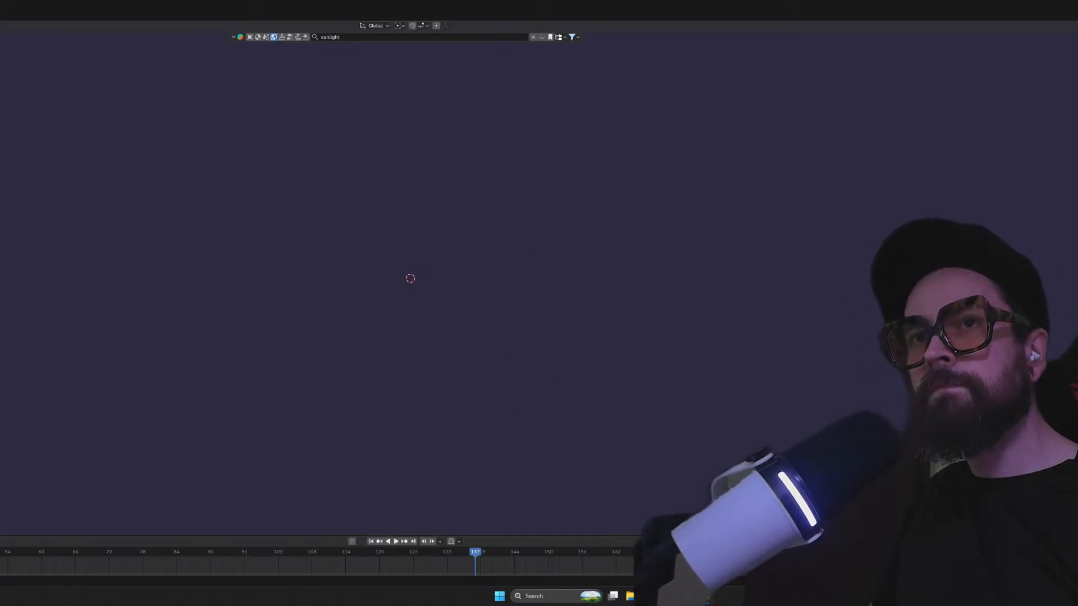
key("KP_Decimal")
scroll(453, 348, "up", 10)
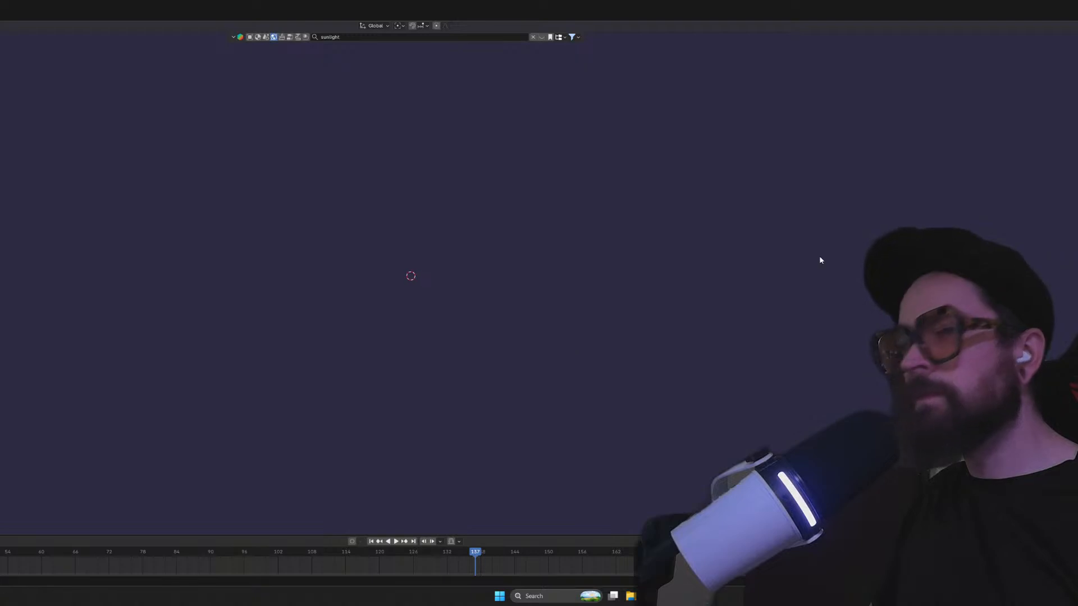
key("ctrl+KP_3")
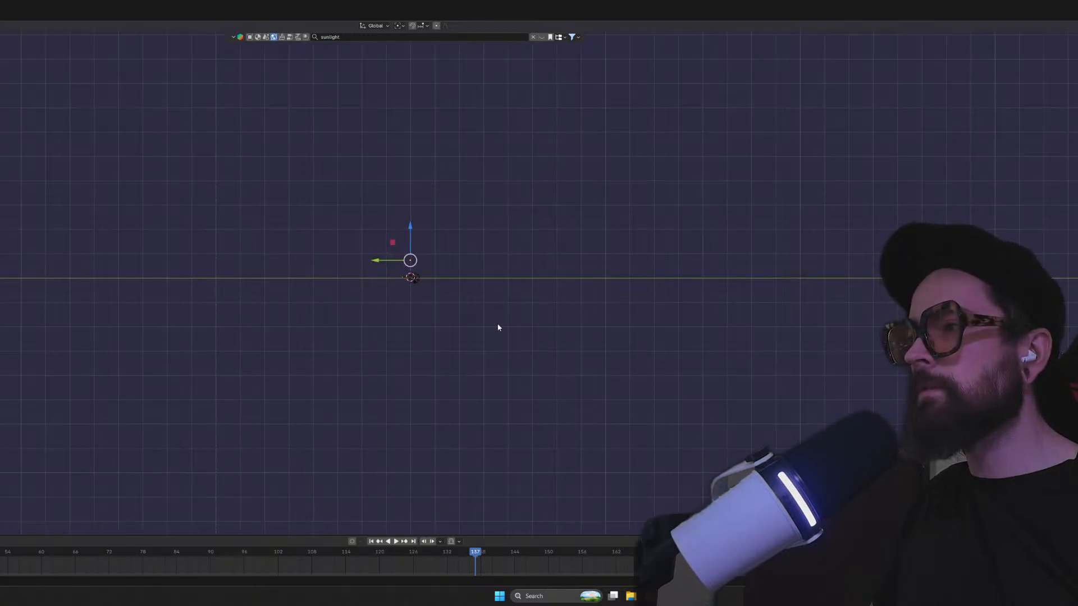
left_click_drag(410, 214, 408, 259)
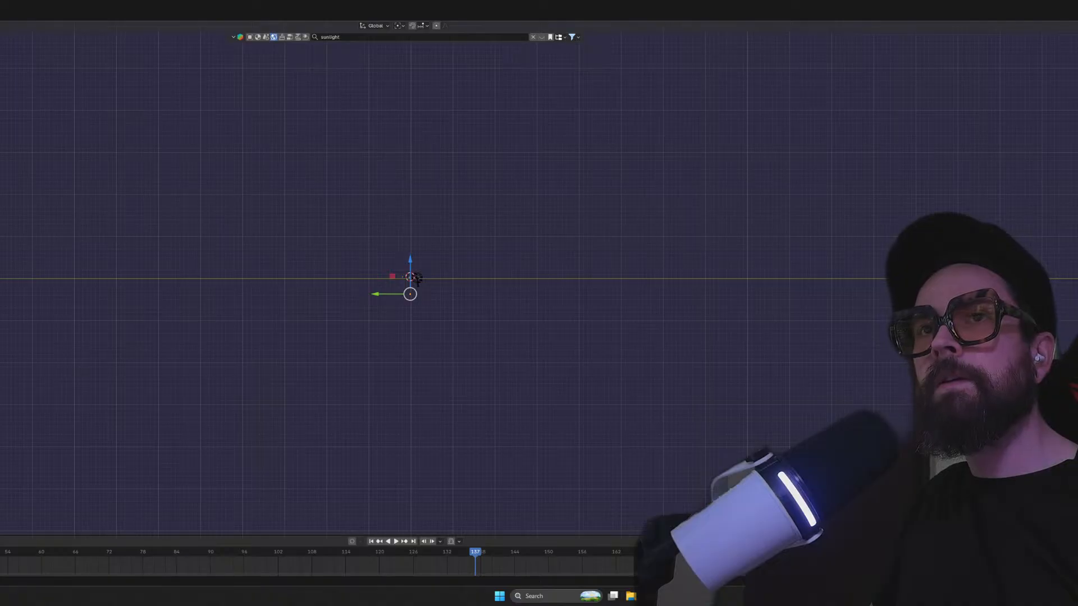
Examine from above and from a low angle how the ground plane meets the bases of the buildings
key("KP_7")
scroll(373, 310, "up", 11)
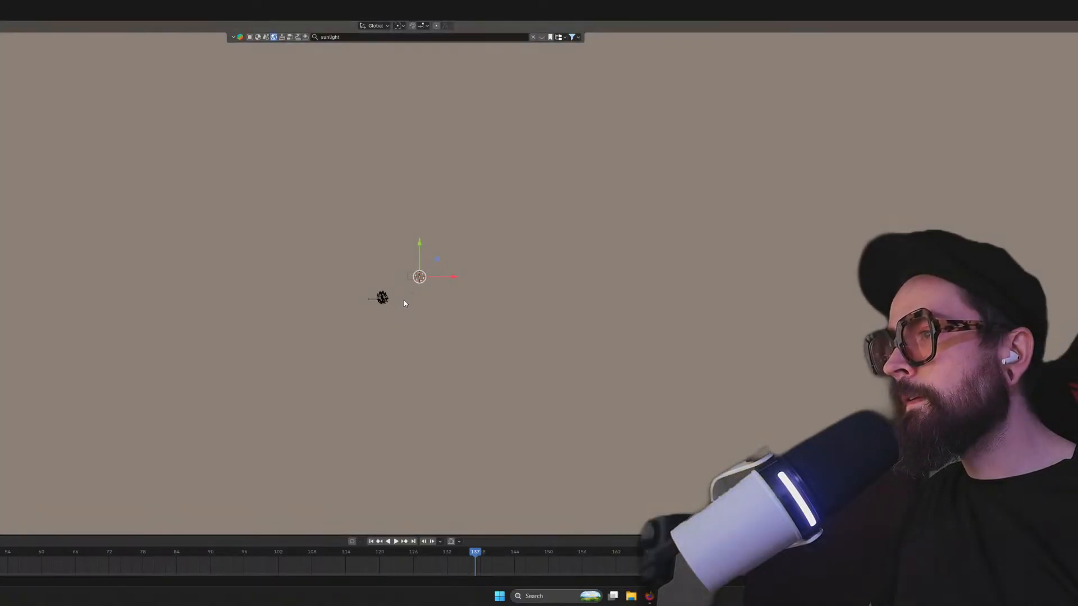
scroll(415, 292, "up", 6)
scroll(504, 288, "up", 3)
middle_click_drag(504, 288, 598, 200)
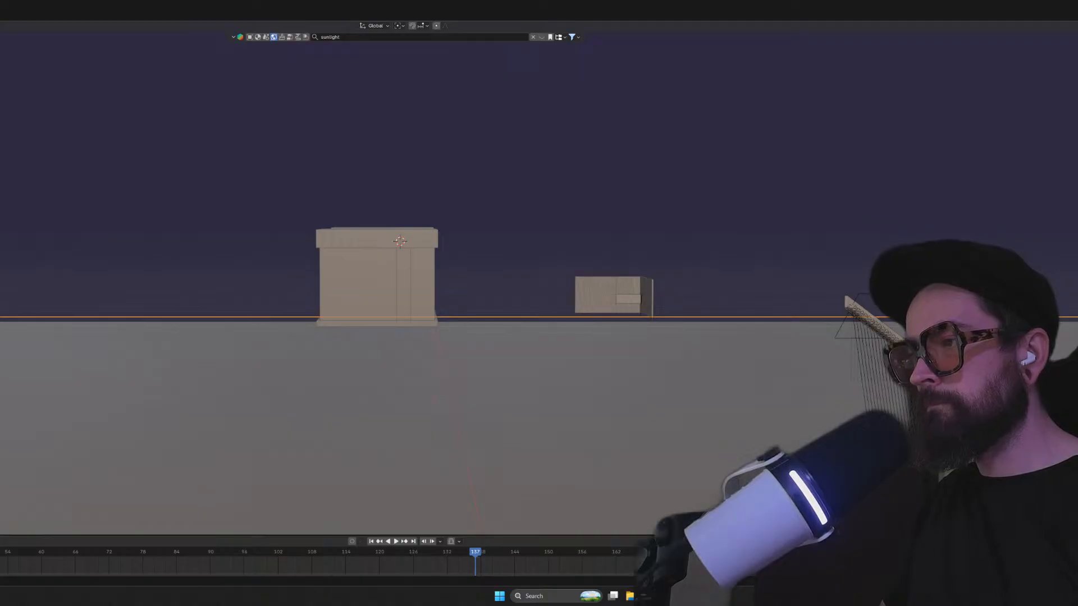
key("ctrl+z")
middle_click_drag(463, 264, 358, 279)
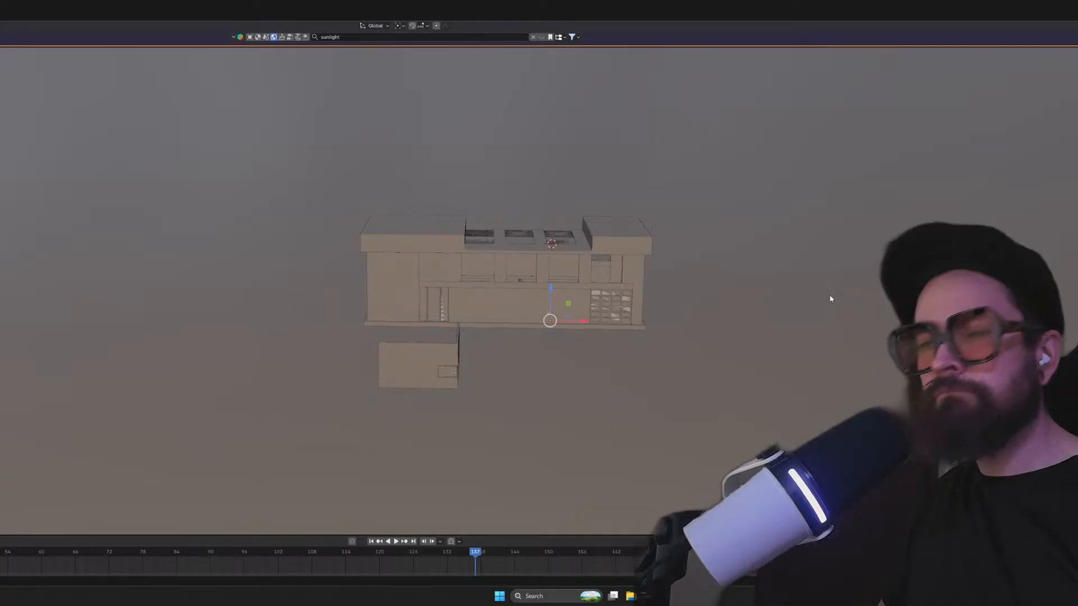
Clear the selection in the front view and save the file
left_click(621, 313)
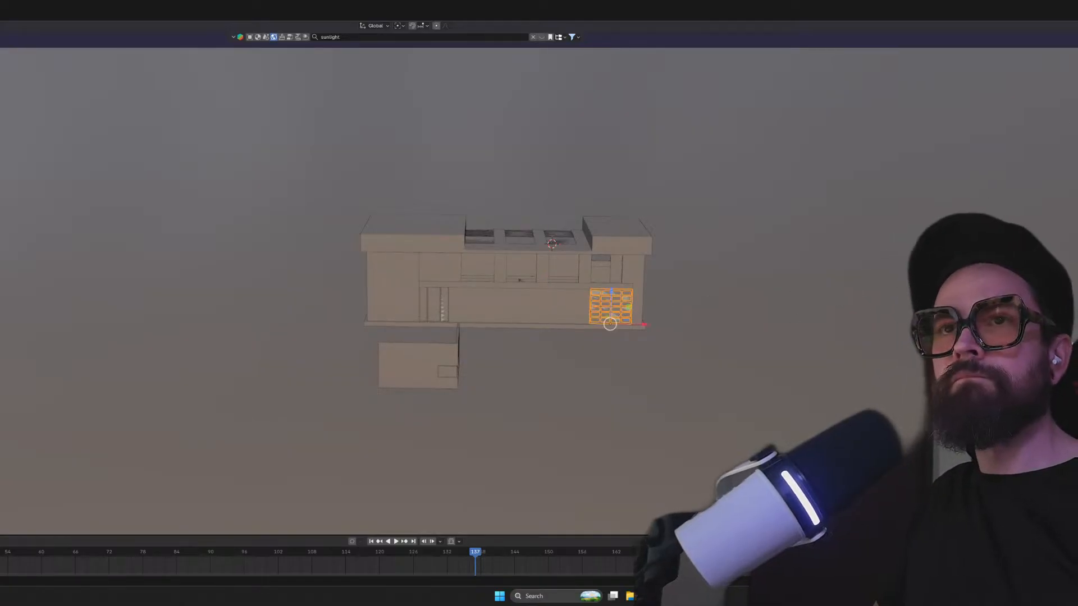
key("KP_1")
left_click(776, 368)
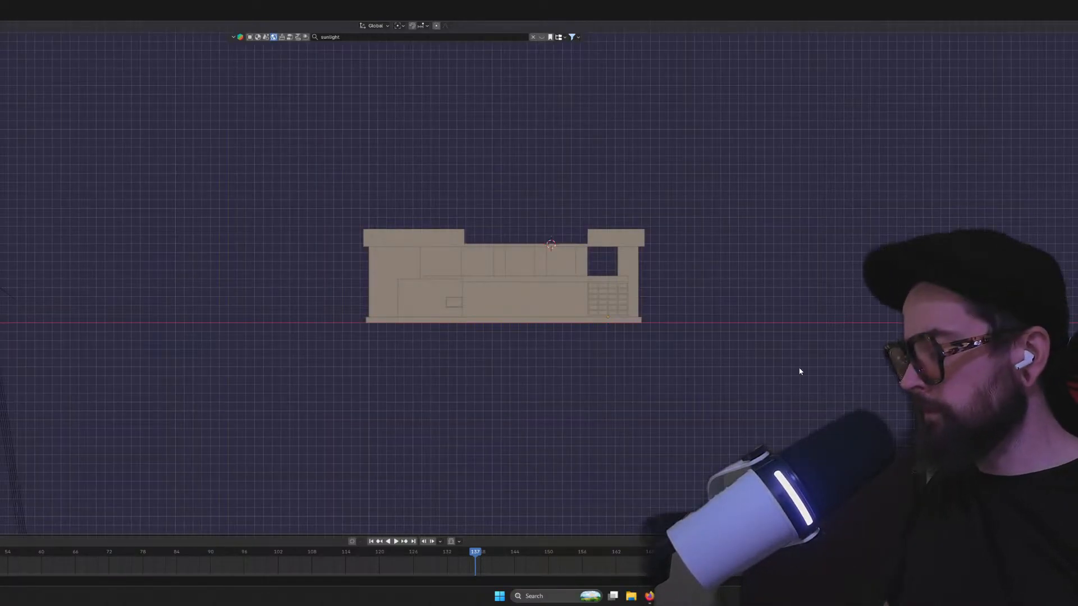
key("ctrl+s")
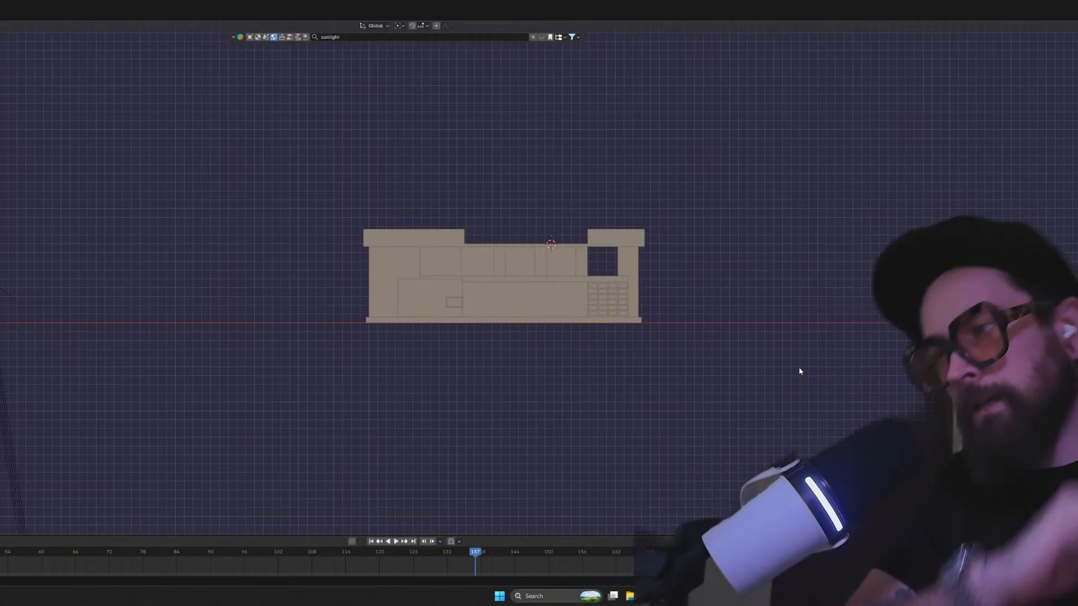
Delete the small separate box standing in front of the main building
middle_click_drag(447, 342, 464, 357)
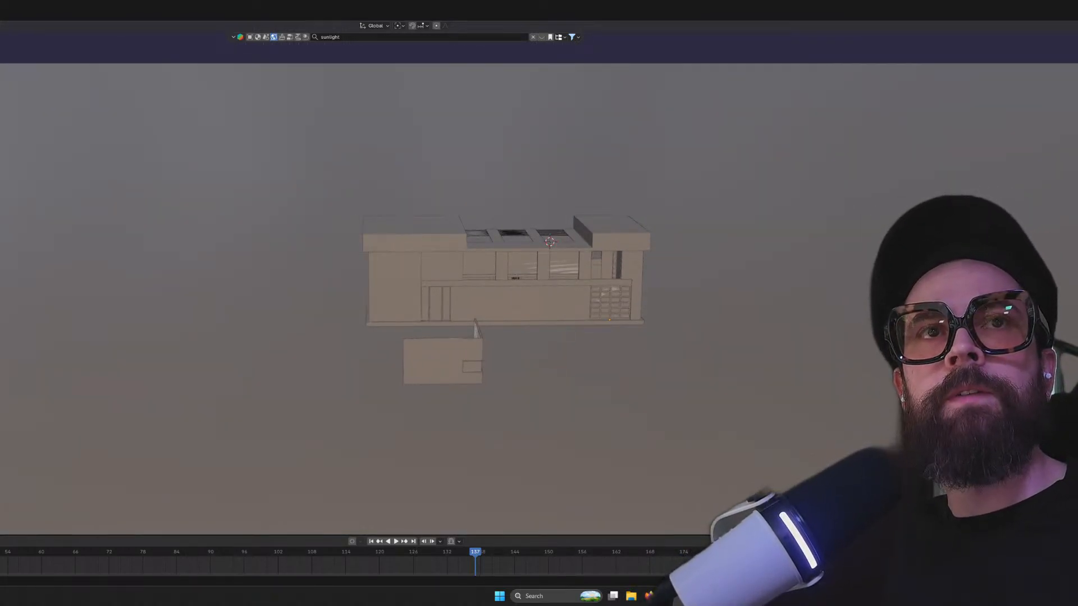
left_click(463, 357)
key("Delete")
left_click(463, 358)
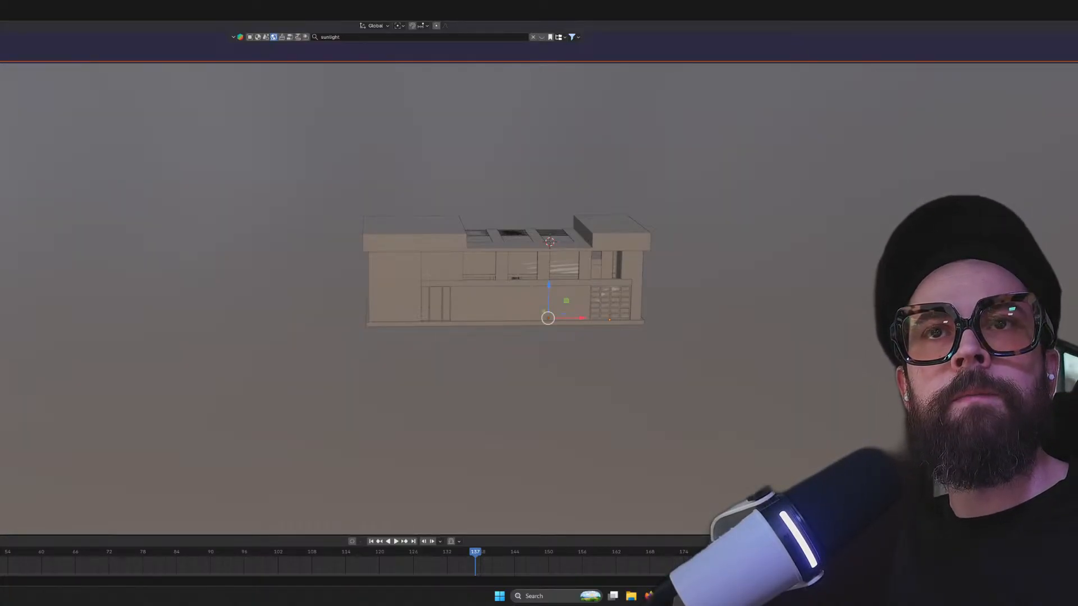
Select the large ground plane and hide it, leaving the building's other parts shown
left_click(610, 304)
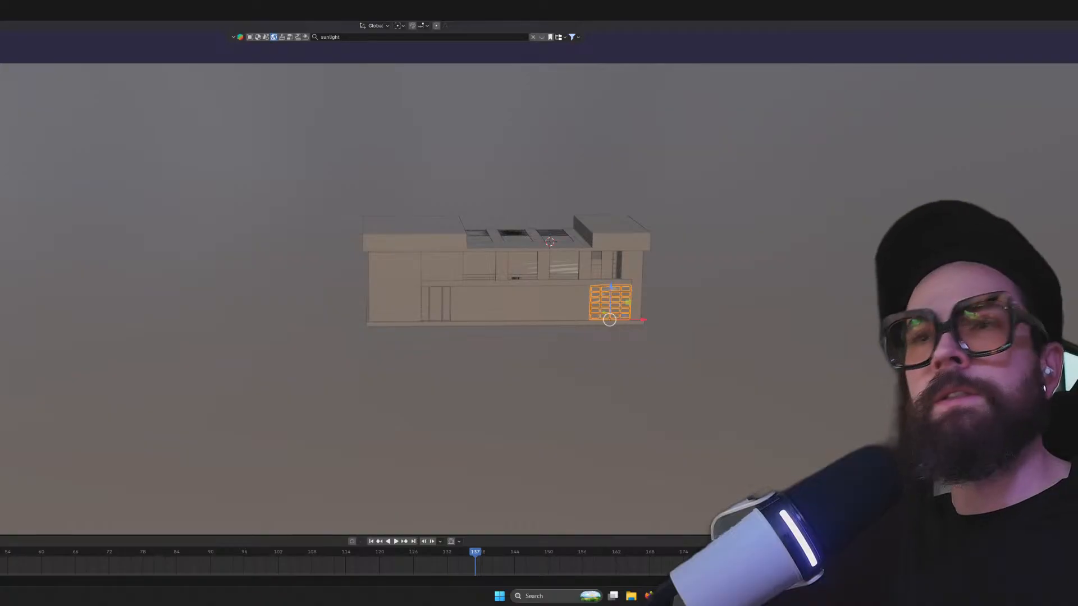
left_click(610, 303)
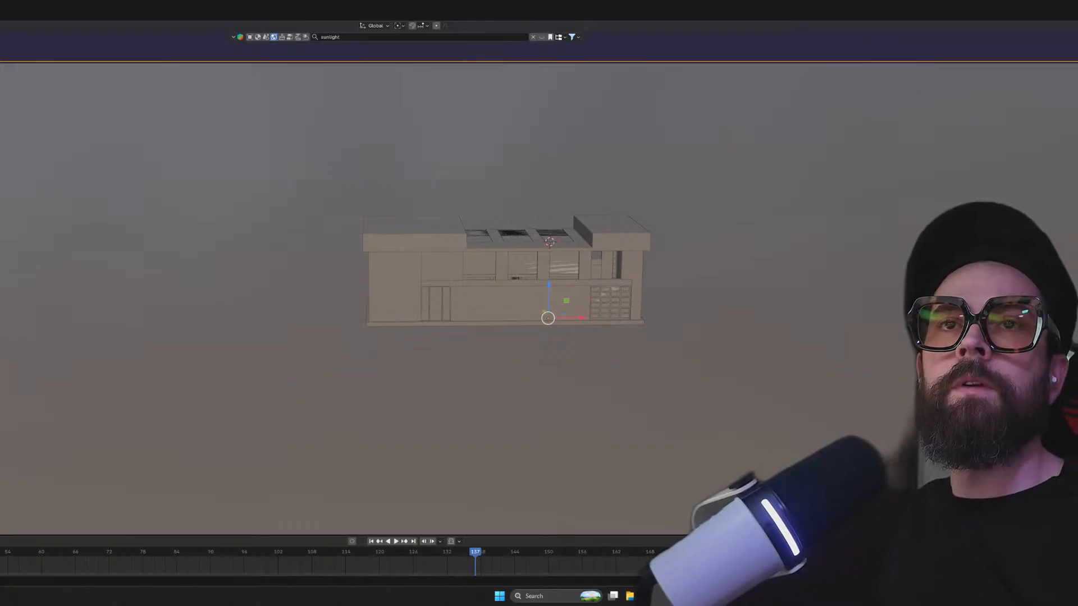
scroll(780, 224, "down", 2)
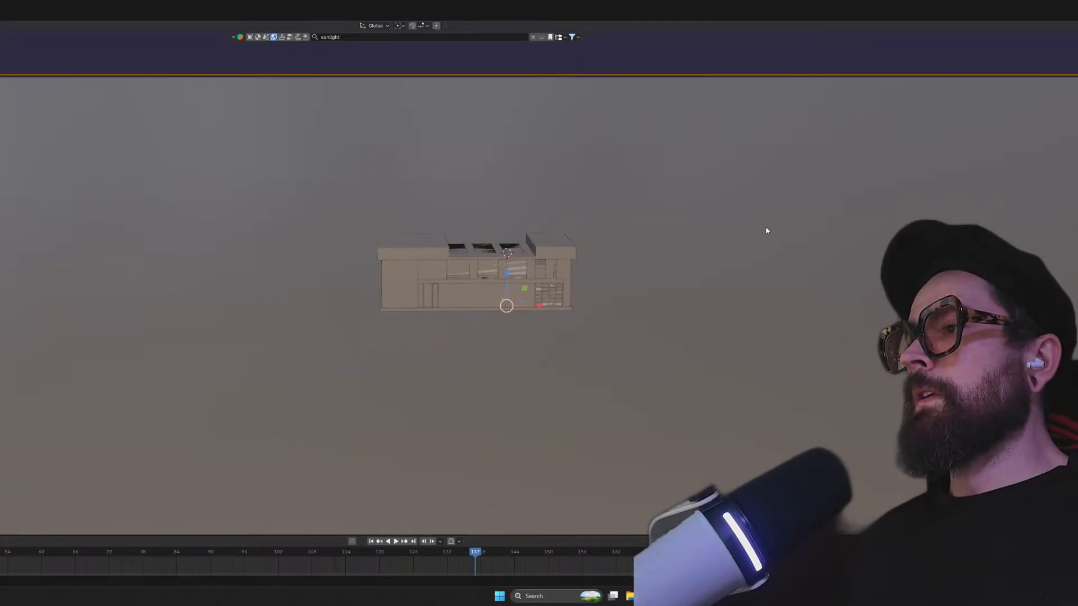
key("h")
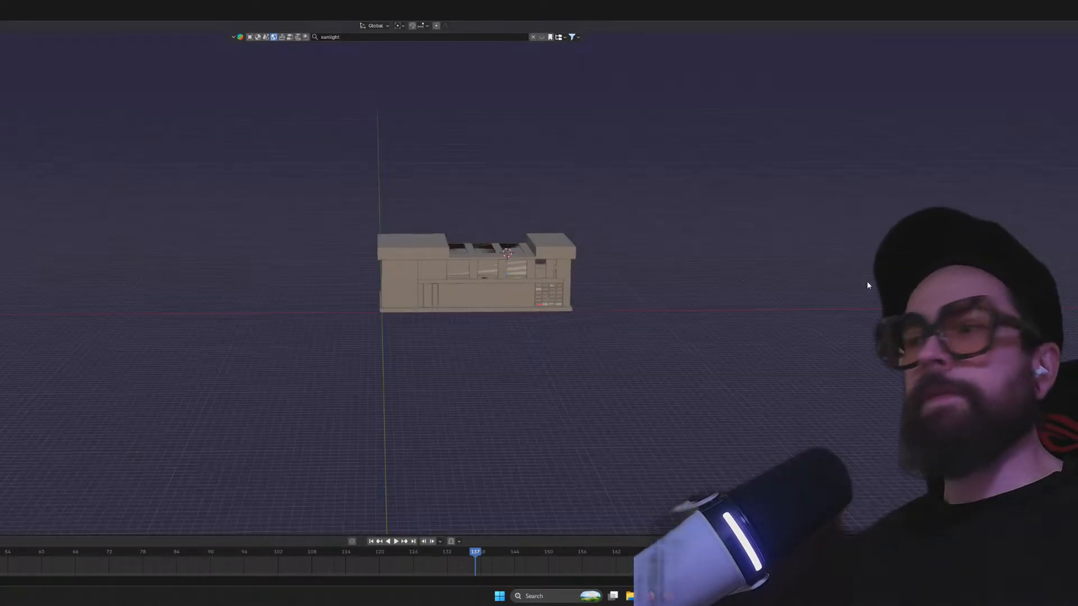
Add a cube mesh at the 3D cursor above the building's roof
scroll(613, 314, "up", 4)
middle_click_drag(614, 299, 447, 292)
scroll(448, 292, "up", 3)
middle_click_drag(368, 303, 669, 212)
scroll(591, 242, "down", 3)
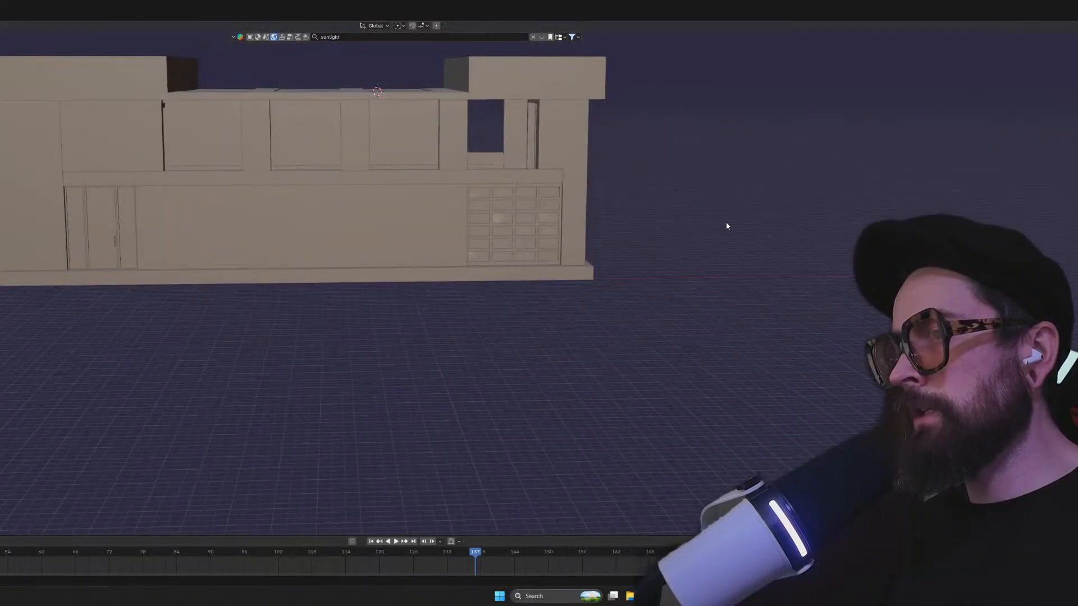
key("shift+a")
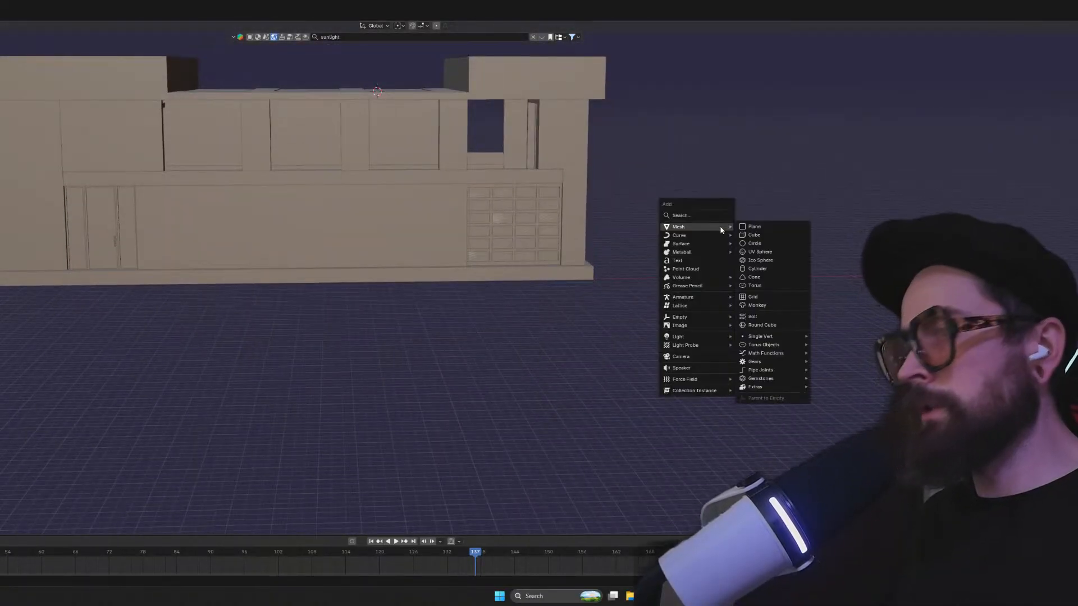
left_click(760, 239)
Move the cube off the roof into open space beyond the building's gridded-window end
left_click_drag(414, 93, 702, 145)
middle_click_drag(702, 145, 768, 182)
middle_click_drag(610, 72, 638, 291, "shift")
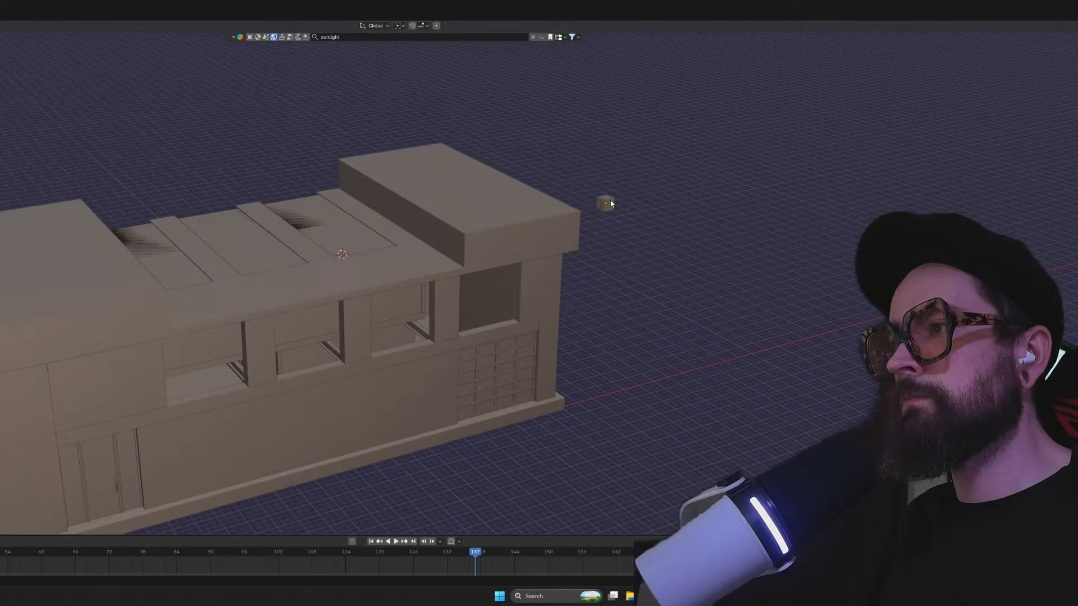
left_click_drag(584, 199, 674, 241)
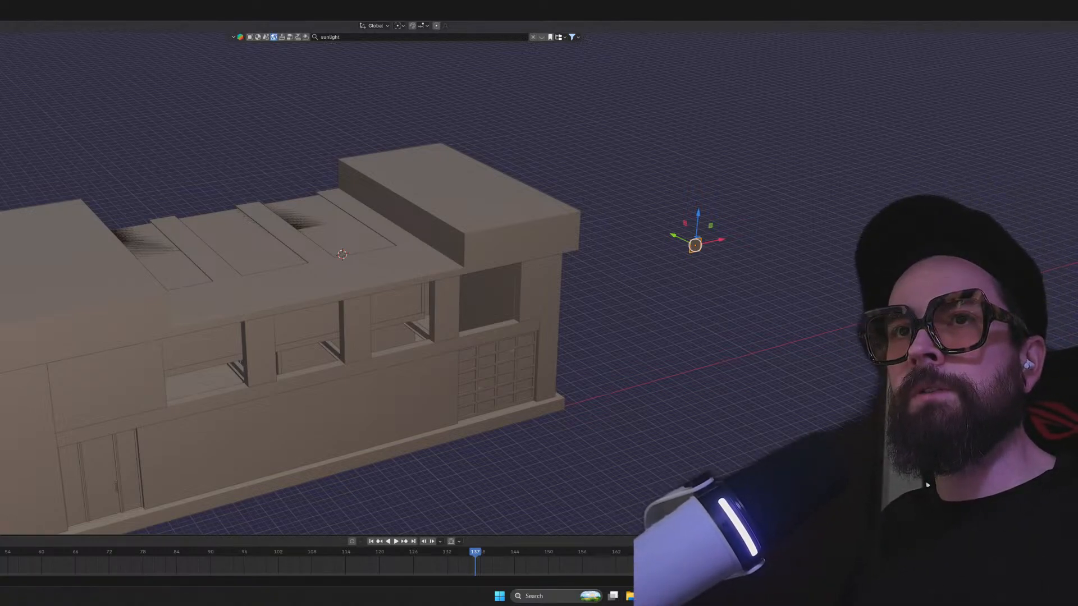
Move the cube about 396 inches in the negative X direction to the inner side edge of the upper-floor opening in front view
key("KP_1")
scroll(421, 269, "up", 2)
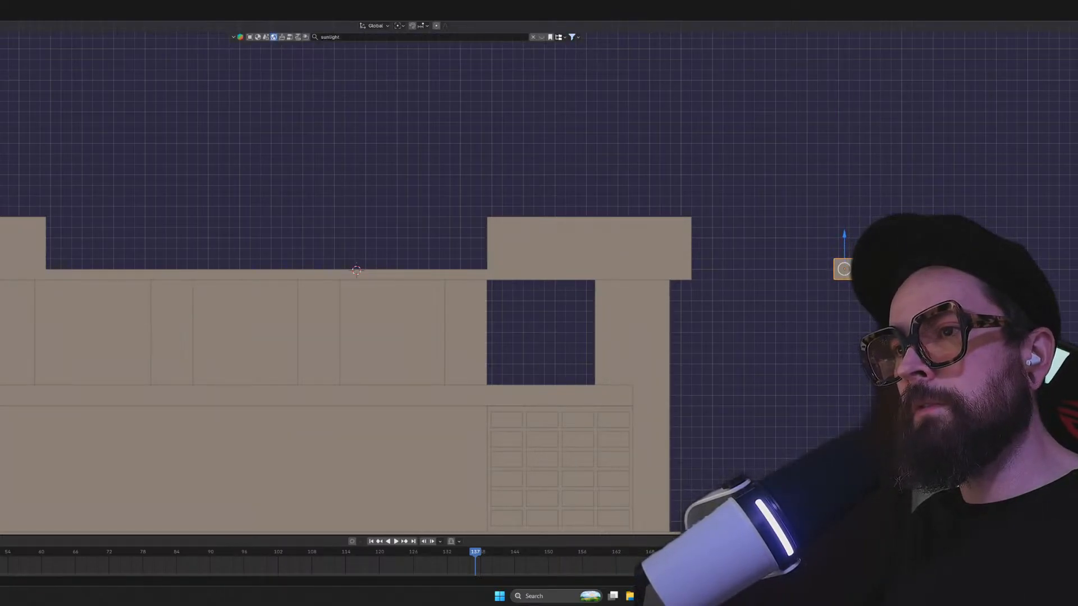
key("g")
key("x")
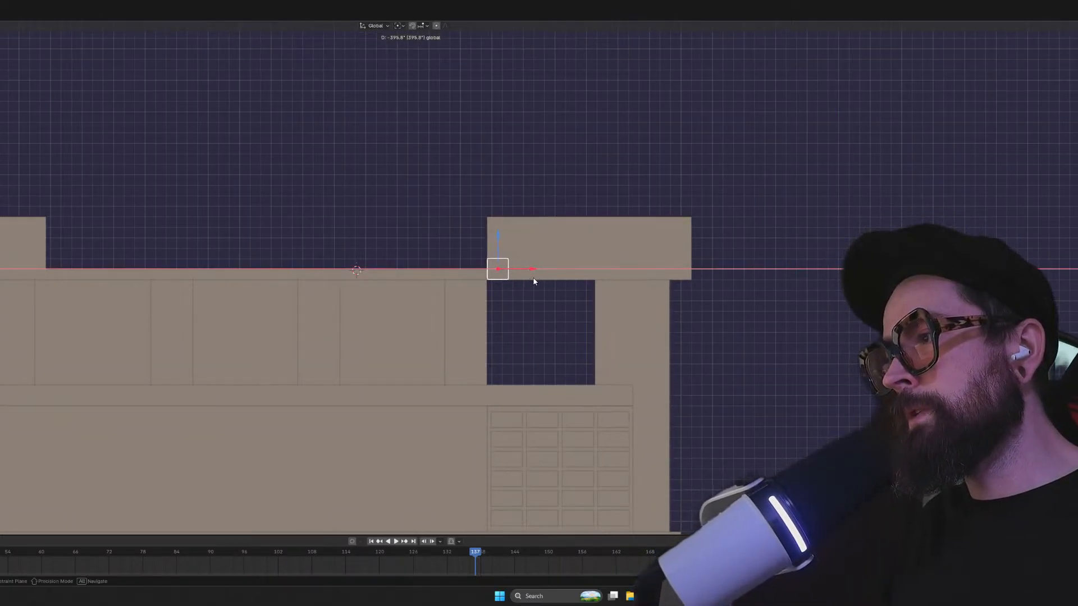
left_click(534, 281)
Lower the cube along Z until its top meets the underside of the roof block above the opening
scroll(533, 280, "up", 5)
middle_click_drag(592, 284, 472, 258, "shift")
scroll(503, 204, "up", 3)
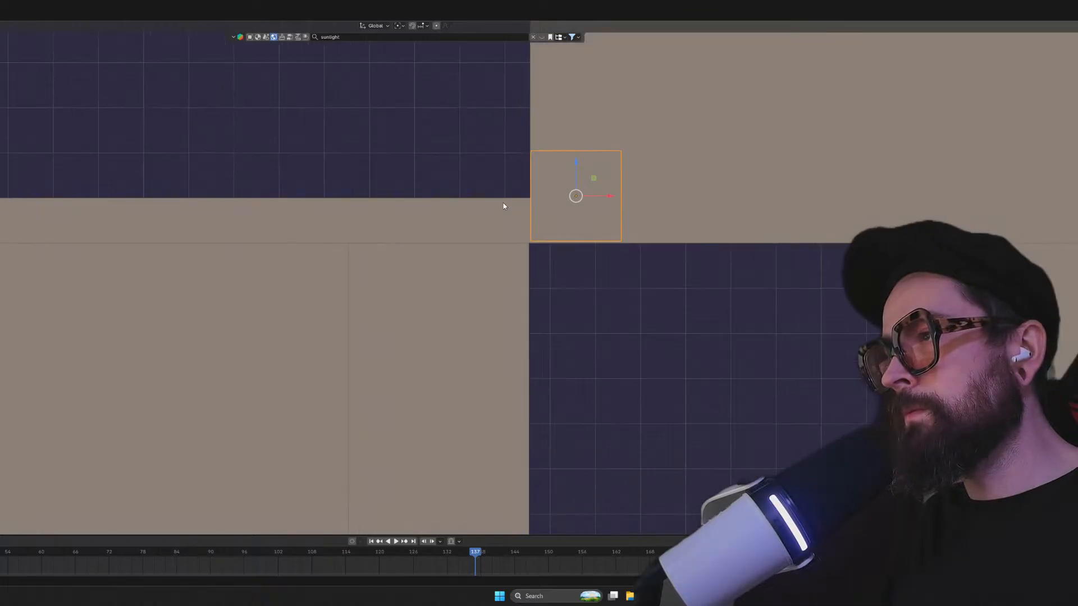
scroll(503, 206, "up", 1)
key("g")
key("z")
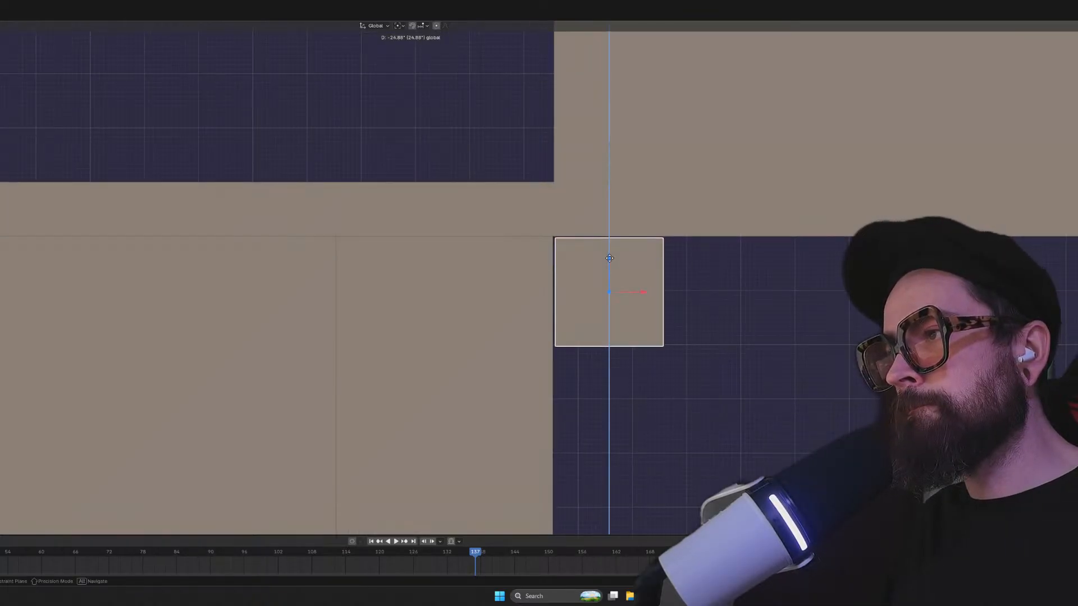
left_click(608, 259)
Nudge the cube along X, checking in wireframe, until its side is flush with the inner side edge of the upper-floor opening
key("g")
key("x")
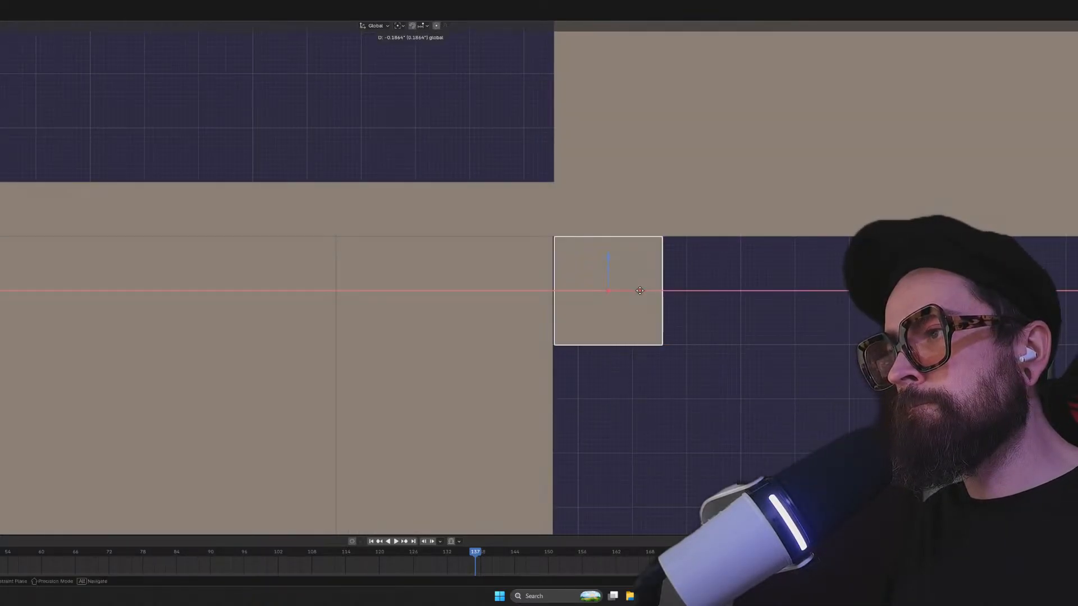
left_click_drag(639, 291, 639, 290)
scroll(608, 274, "up", 3)
middle_click_drag(663, 246, 408, 230, "shift")
scroll(410, 230, "up", 6)
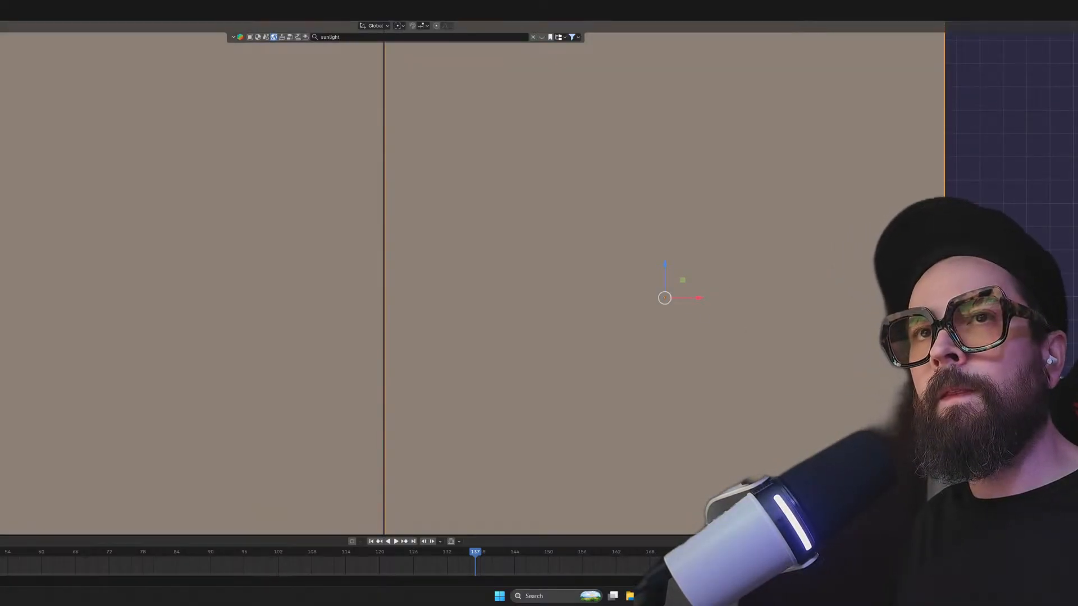
key("shift+z")
scroll(663, 325, "up", 2)
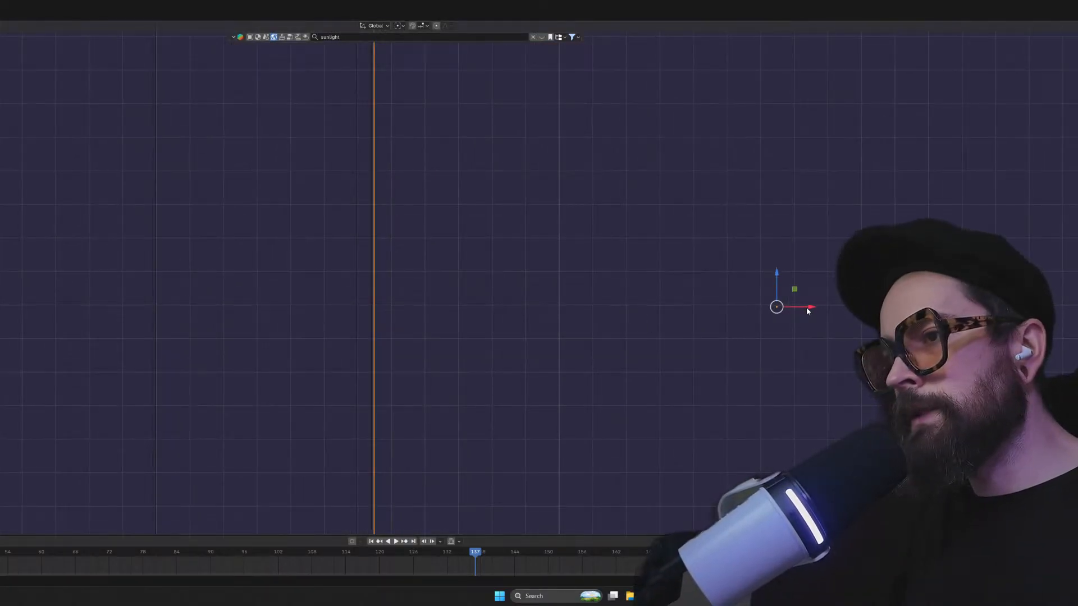
left_click_drag(810, 307, 808, 307)
Nudge the cube slightly up along Z toward the underside of the roof block
scroll(567, 199, "down", 4)
middle_click_drag(565, 152, 555, 284, "shift")
scroll(437, 284, "up", 4)
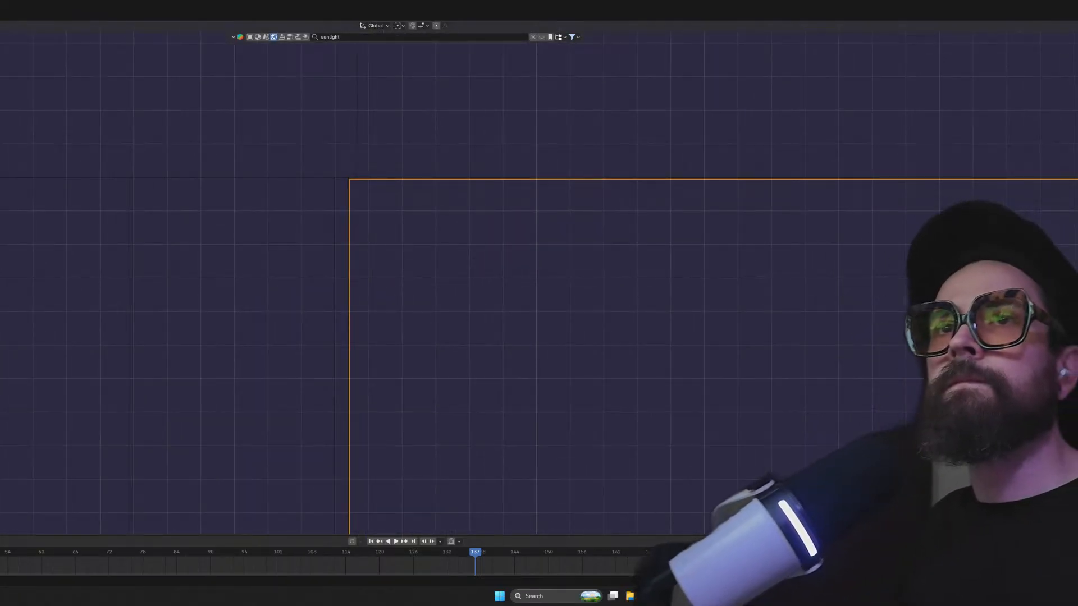
key("shift+z")
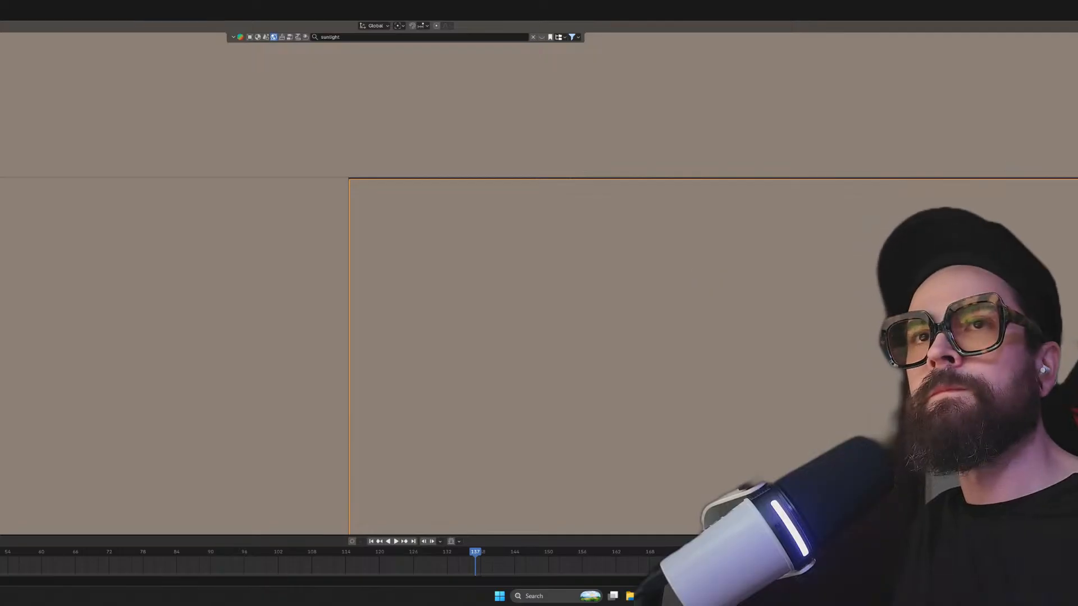
key("shift+z")
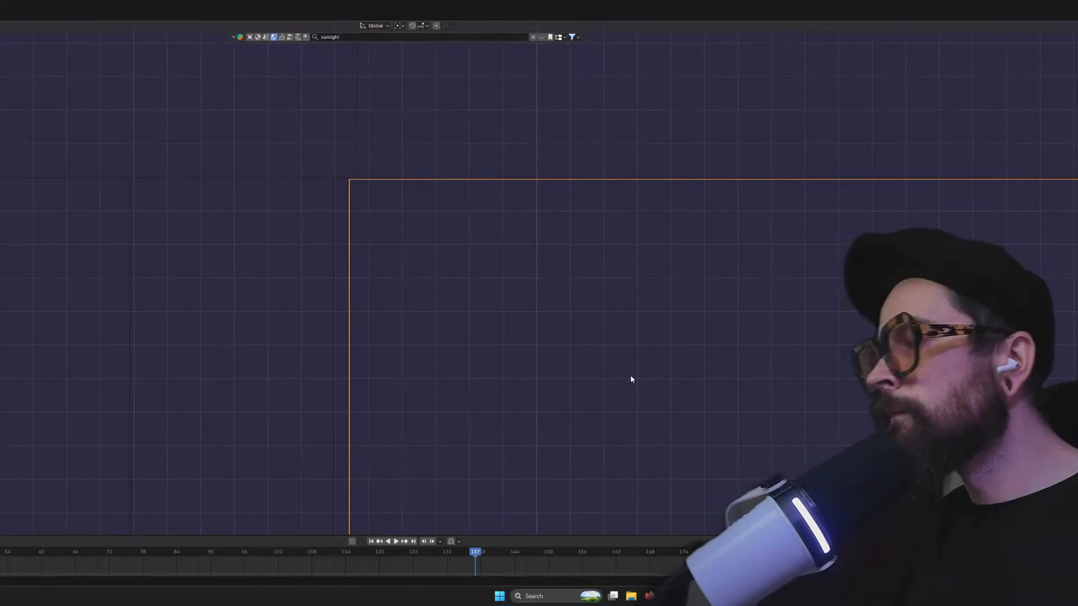
middle_click_drag(630, 377, 518, 324, "shift")
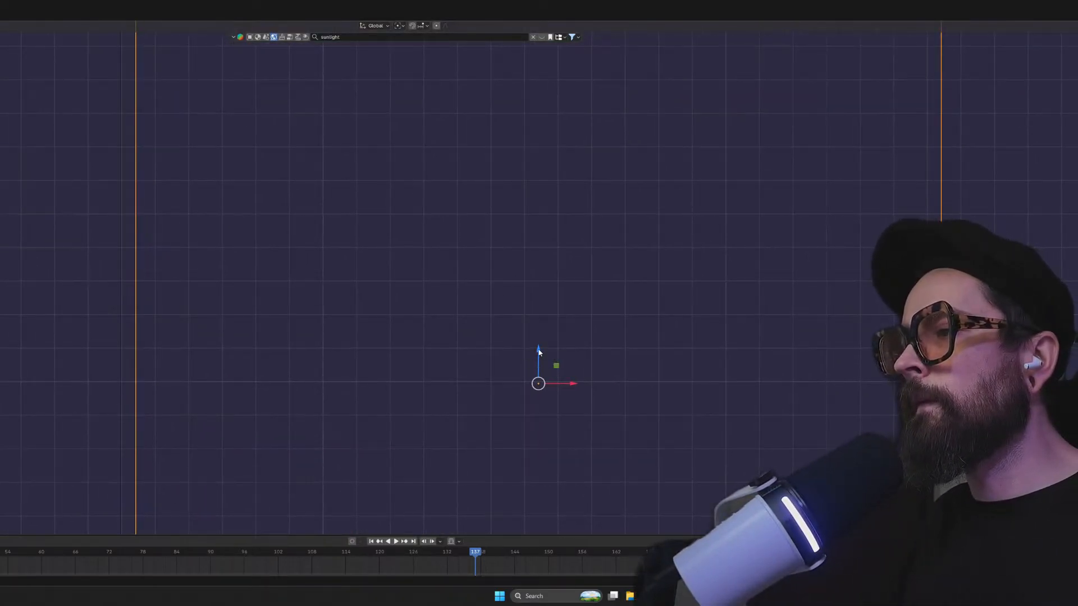
left_click_drag(538, 352, 532, 345)
middle_click_drag(463, 167, 471, 319, "shift")
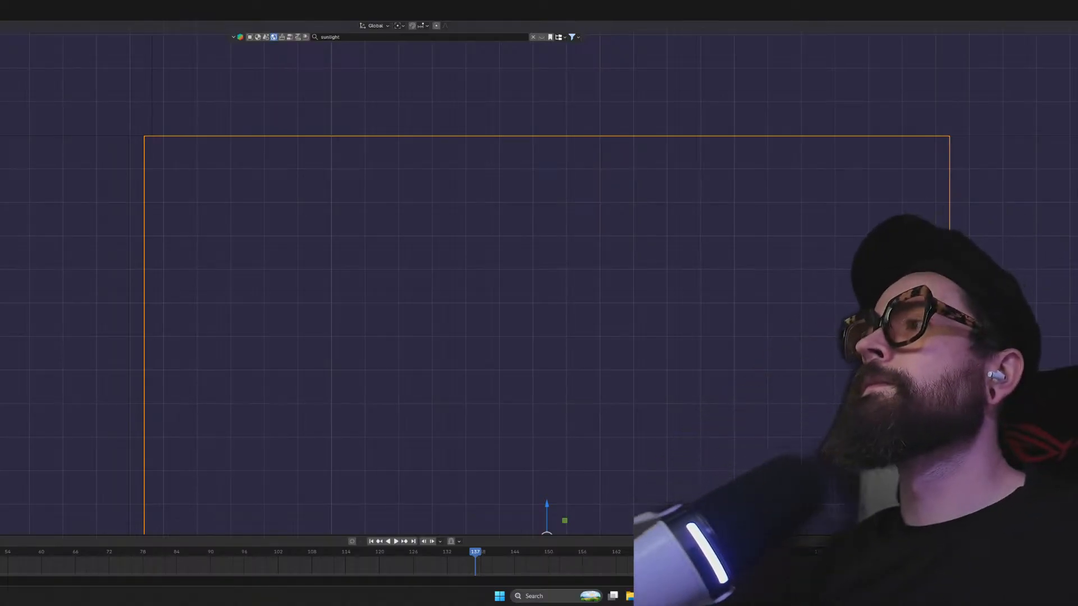
scroll(854, 112, "up", 4)
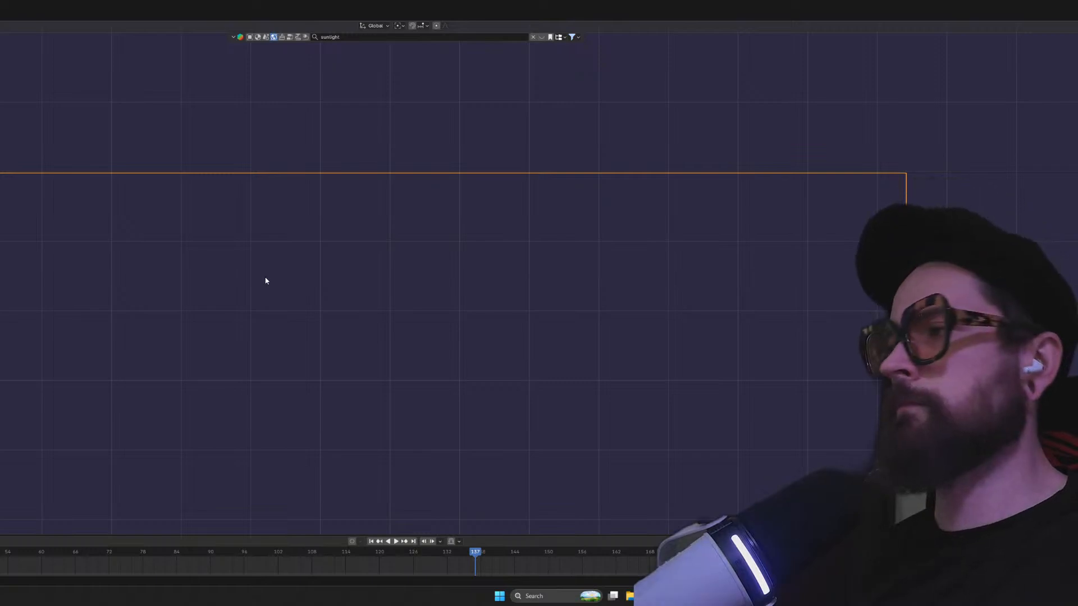
scroll(284, 273, "down", 4)
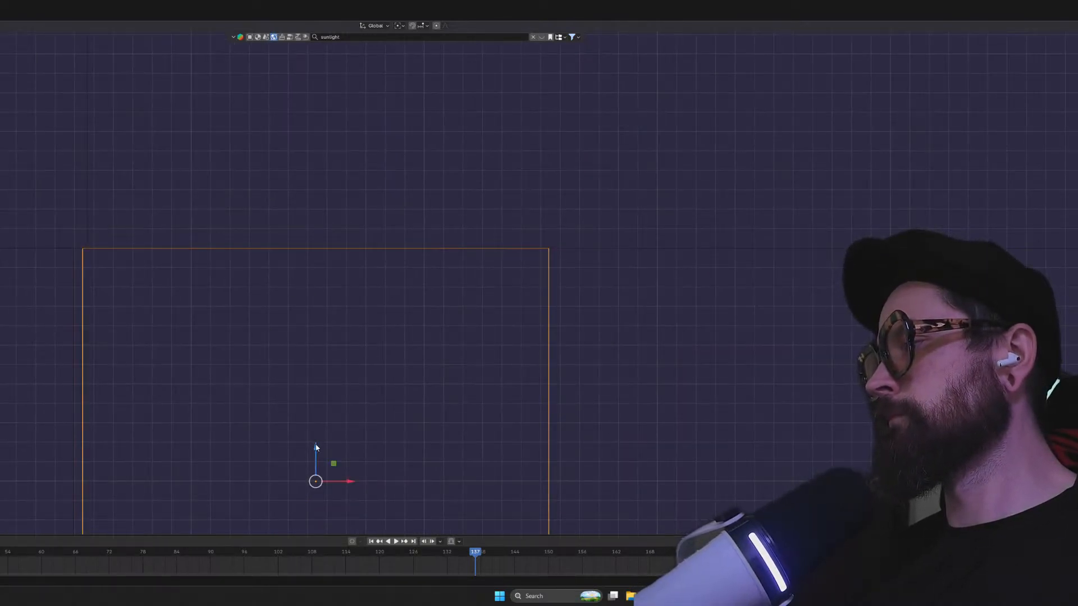
left_click_drag(316, 447, 316, 443)
In Edit Mode, select the cube's top vertices and raise them flush with the underside of the roof block
scroll(455, 350, "up", 7)
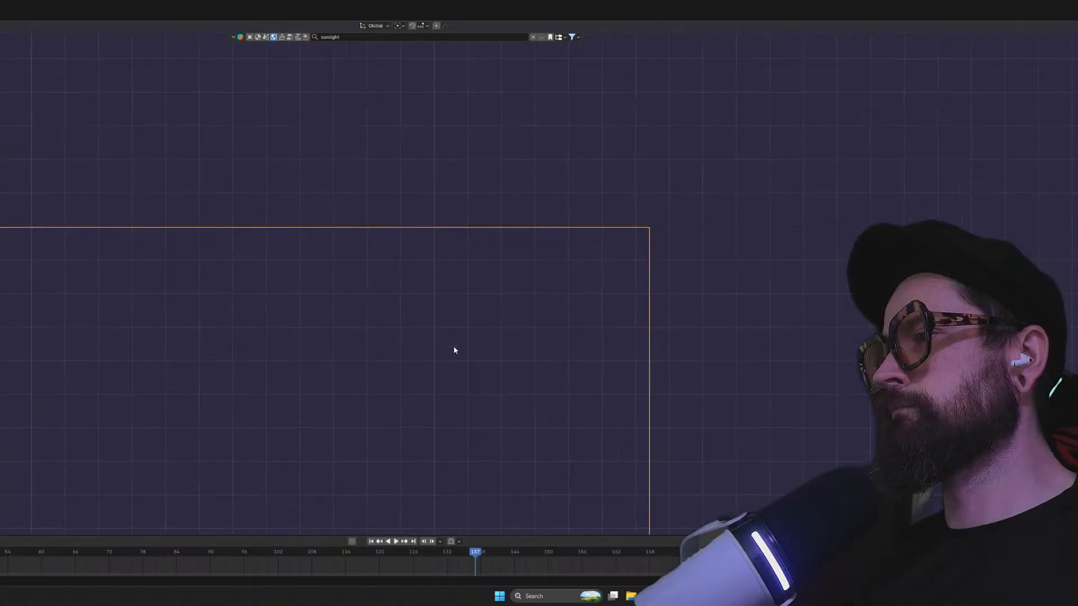
middle_click_drag(588, 275, 267, 341, "shift")
scroll(267, 344, "up", 5)
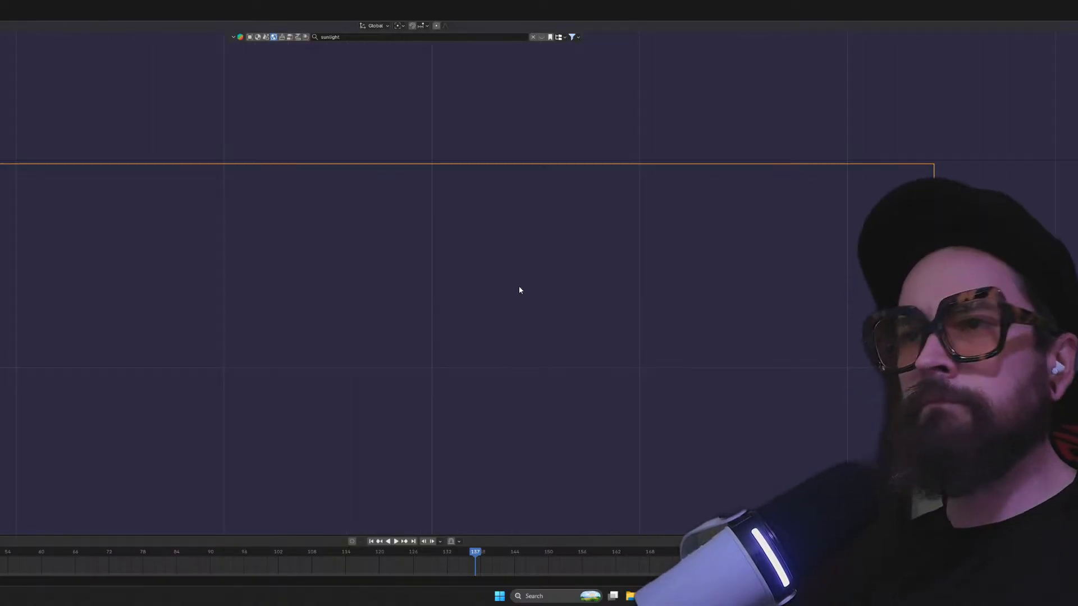
scroll(452, 286, "down", 5)
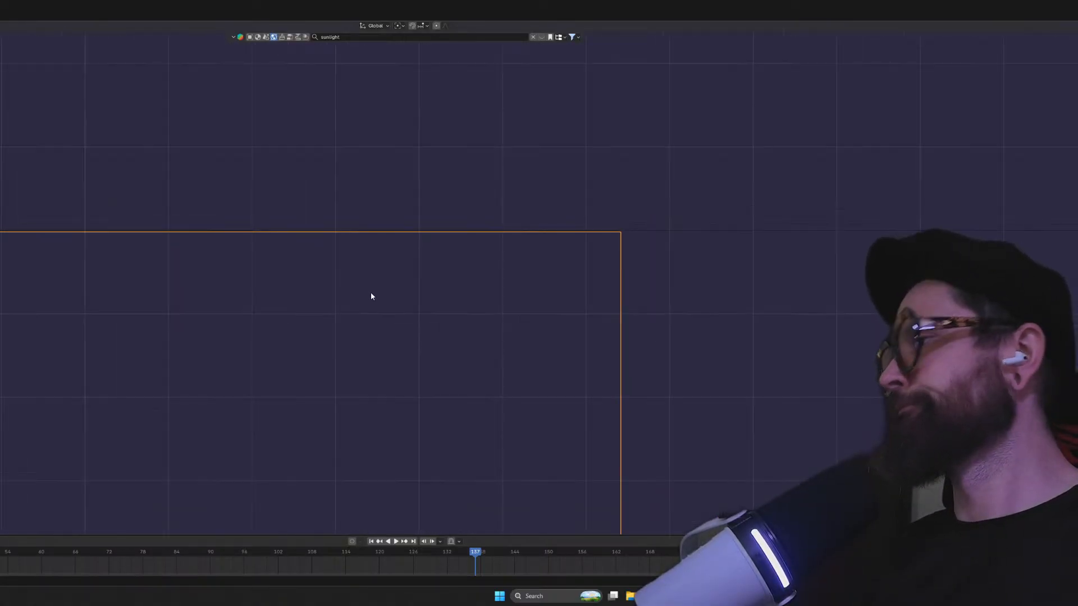
key("Tab")
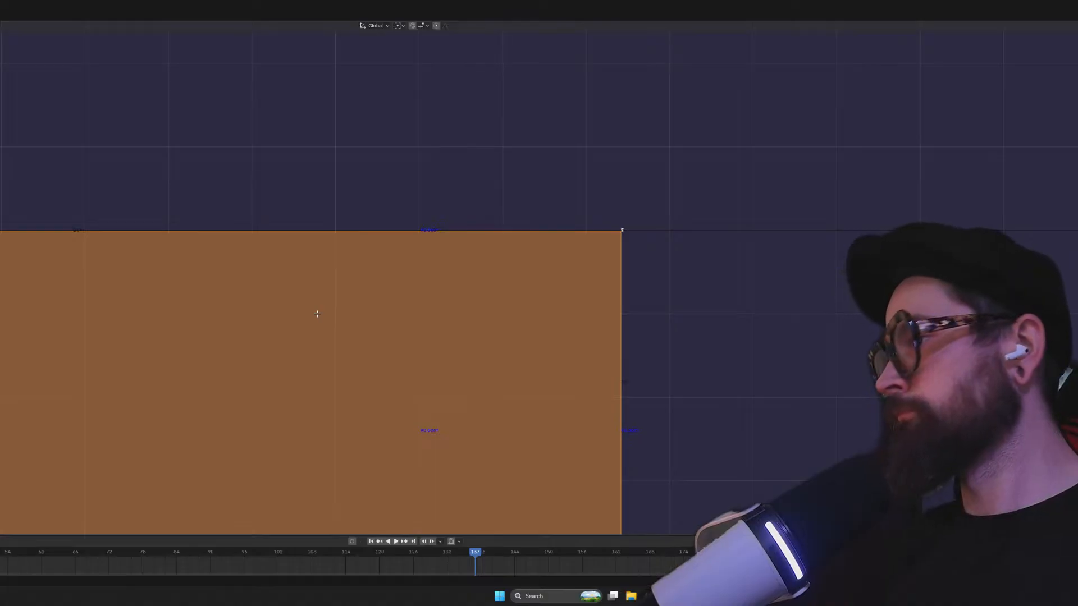
scroll(272, 320, "down", 3)
middle_click_drag(187, 321, 673, 317, "shift")
left_click_drag(6, 225, 809, 279)
scroll(406, 255, "up", 5)
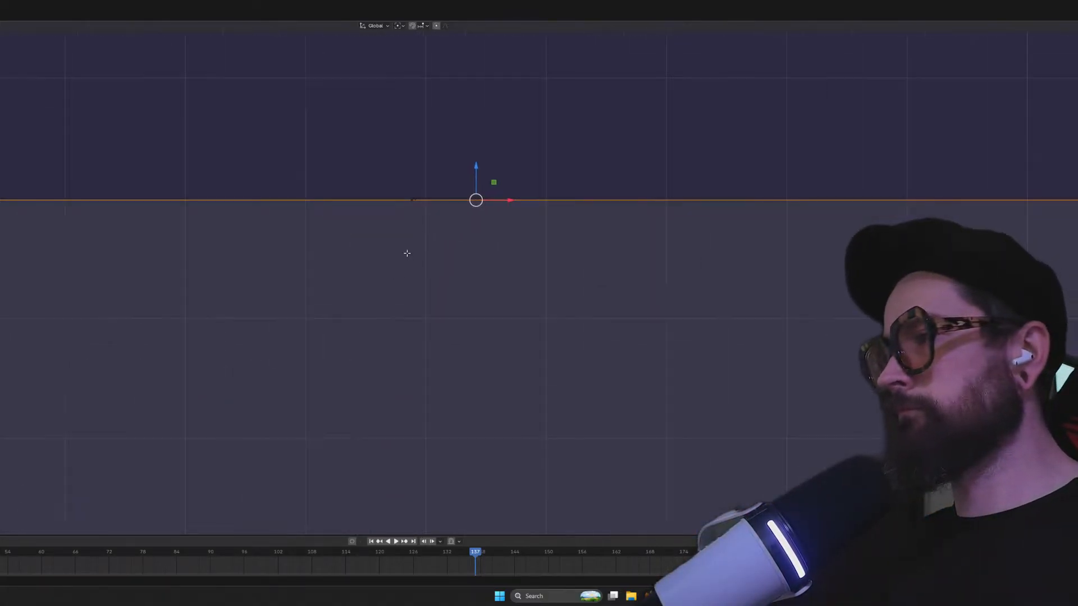
scroll(449, 227, "up", 6)
middle_click_drag(596, 109, 464, 278, "shift")
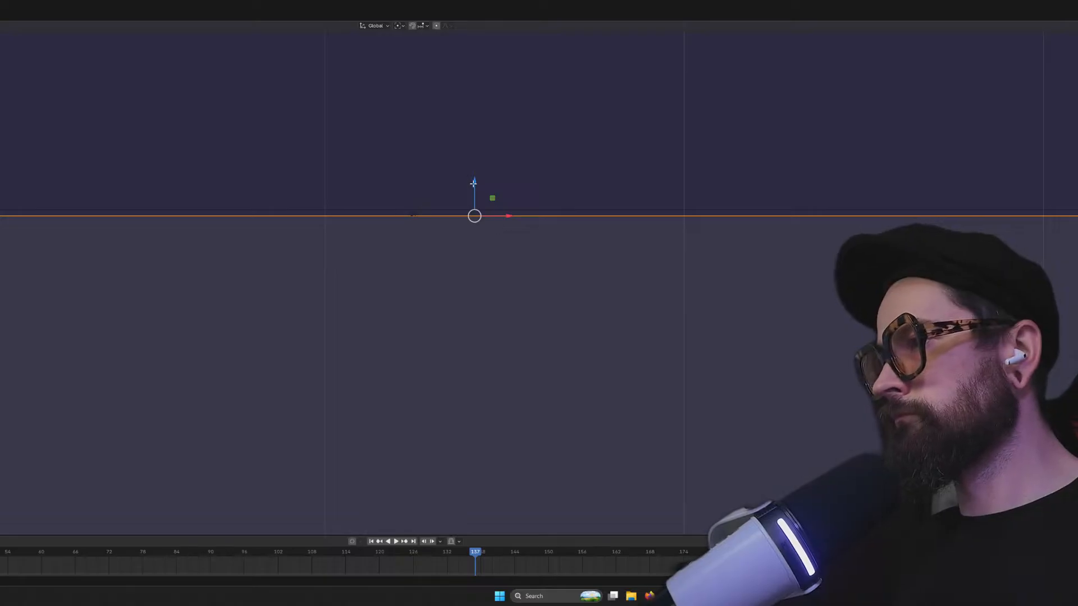
left_click_drag(474, 183, 475, 176)
Select the cube's vertices on the side facing the opening and stretch them along X to the next vertical edge line inside it
scroll(459, 291, "down", 12)
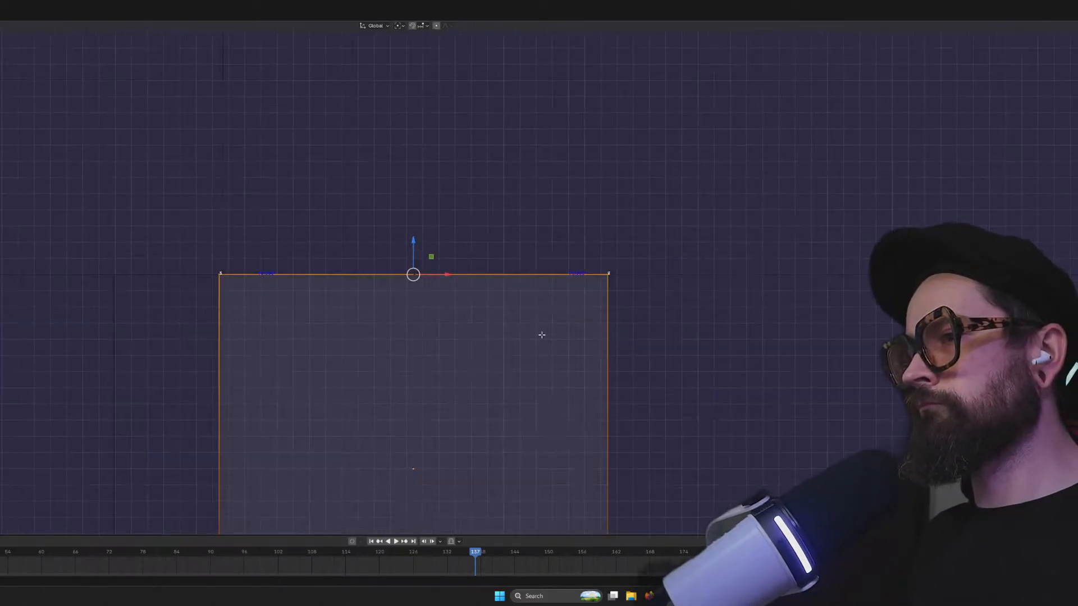
scroll(574, 376, "down", 11)
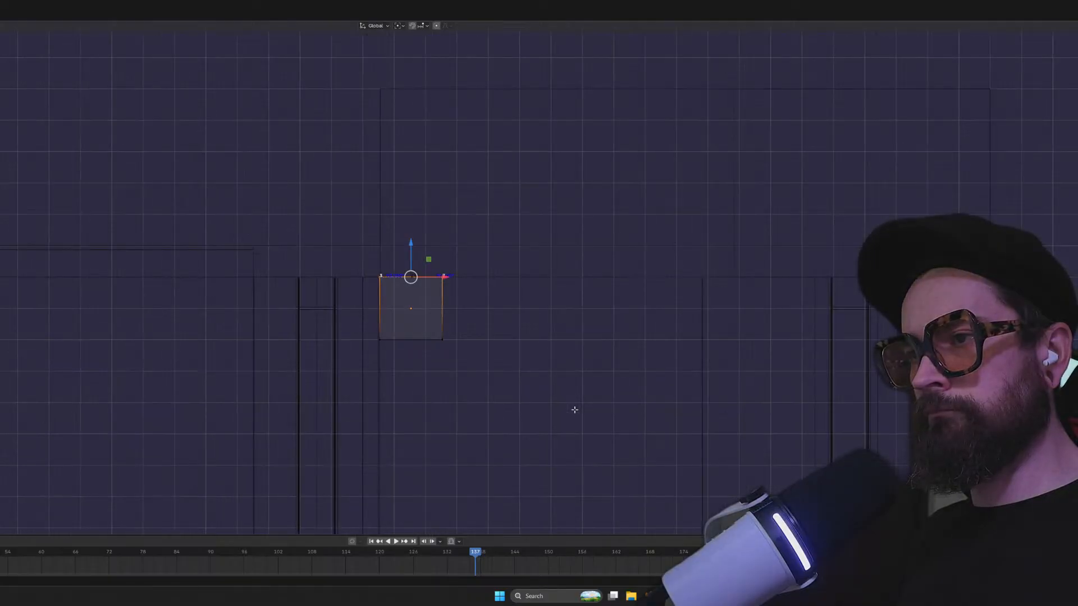
scroll(442, 287, "up", 4)
left_click_drag(468, 328, 503, 403)
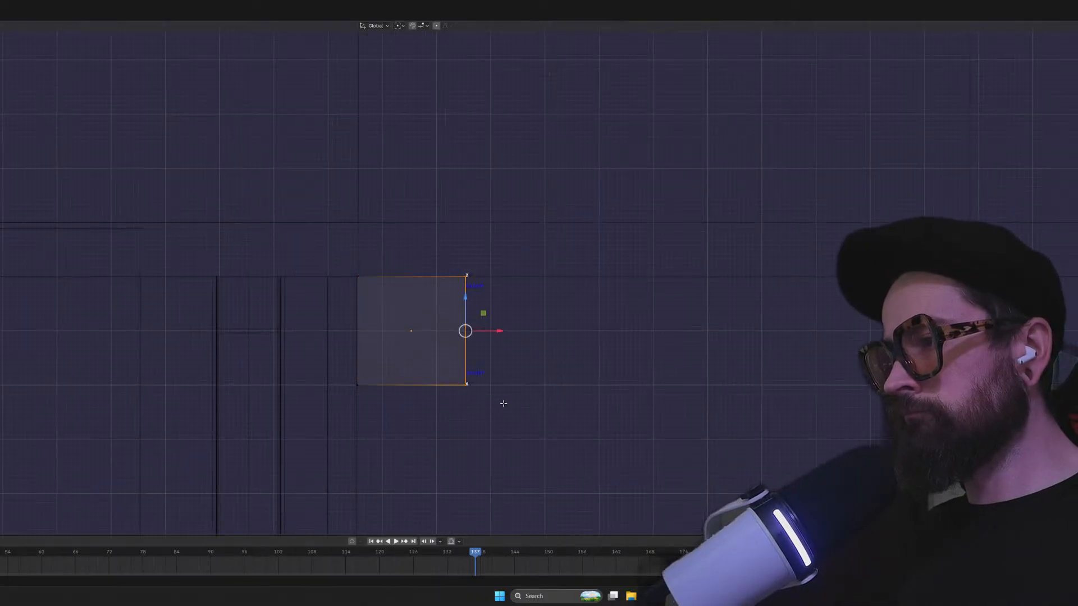
left_click_drag(501, 331, 950, 331)
scroll(948, 303, "up", 4)
middle_click_drag(949, 296, 79, 283, "shift")
scroll(595, 298, "up", 4)
middle_click_drag(691, 296, 309, 172, "shift")
scroll(331, 196, "up", 4)
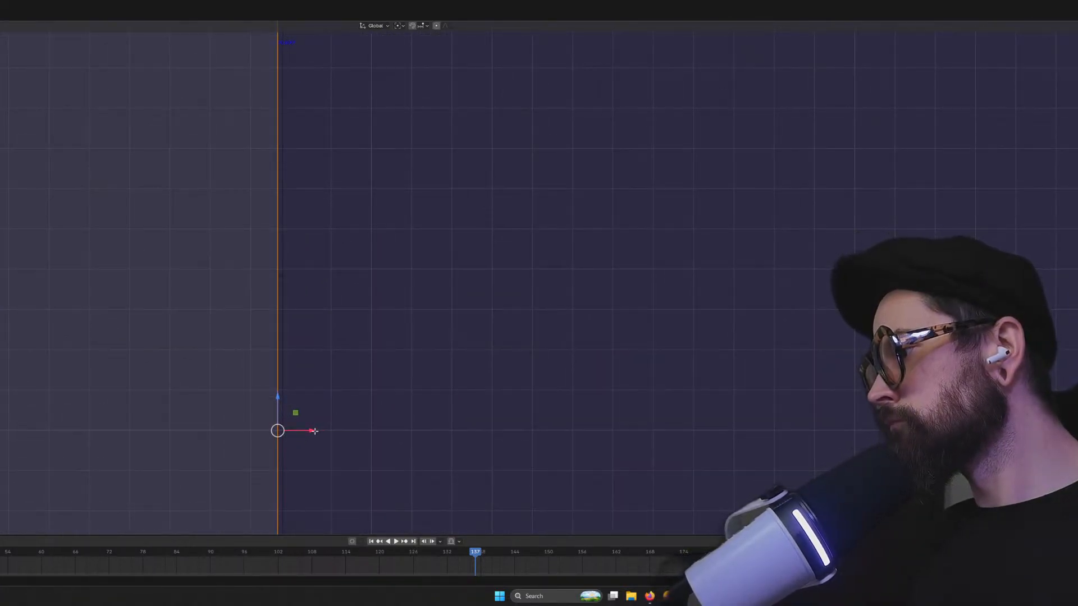
left_click_drag(314, 431, 317, 433)
Select the cube's bottom vertices, lower them to the horizontal edge line above the gridded window, and return to Object Mode
scroll(304, 418, "down", 5)
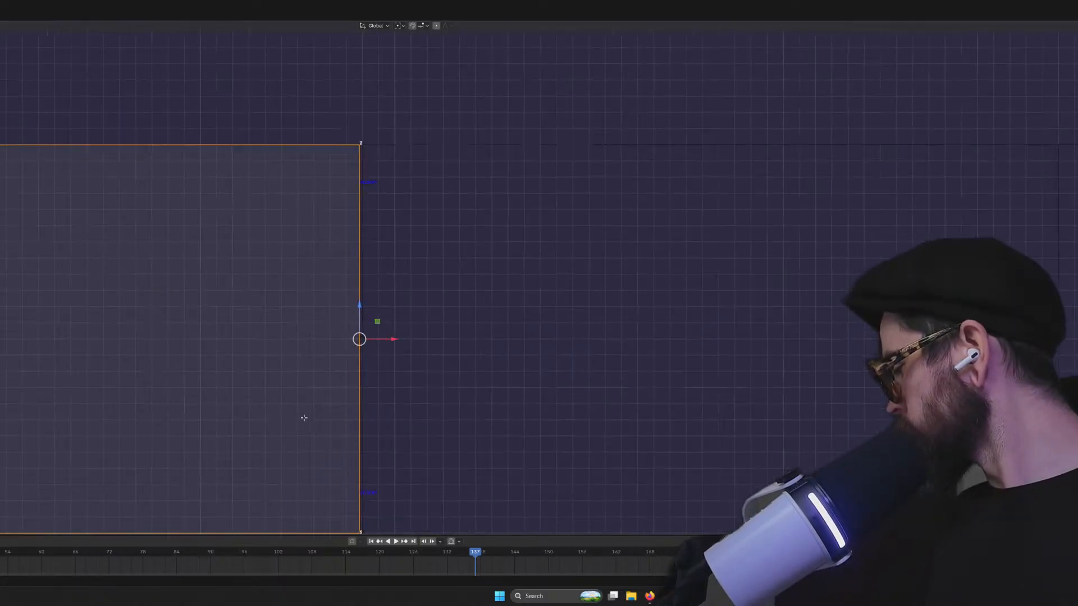
scroll(303, 409, "down", 10)
left_click_drag(110, 298, 496, 347)
left_click_drag(266, 285, 271, 490)
scroll(272, 490, "up", 4)
middle_click_drag(278, 455, 578, 162, "shift")
scroll(424, 494, "up", 4)
middle_click_drag(415, 508, 586, 175, "shift")
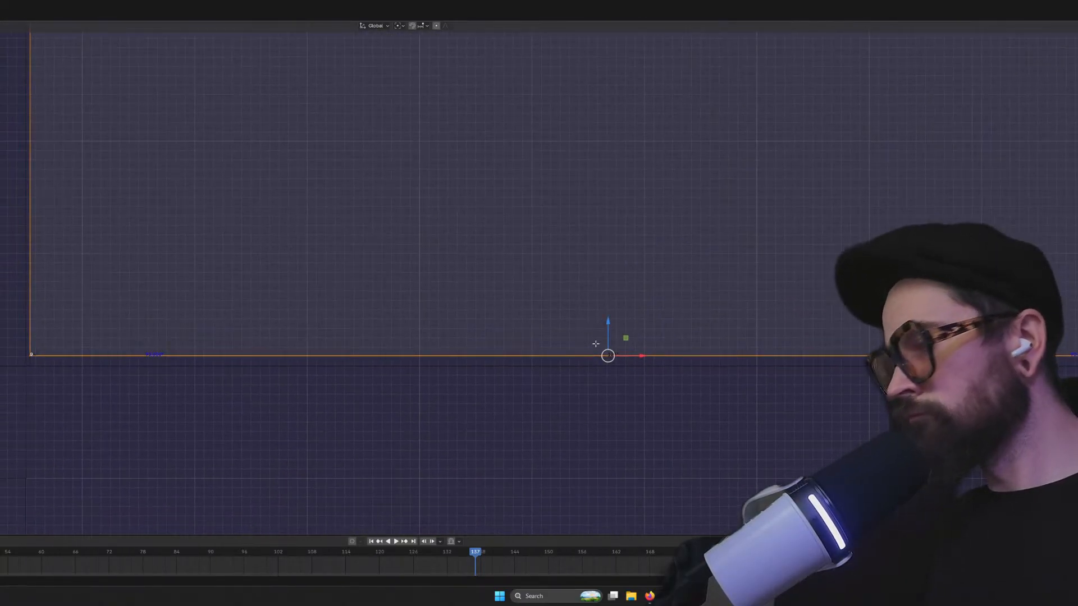
left_click_drag(608, 324, 608, 334)
scroll(608, 334, "down", 1)
middle_click_drag(609, 333, 557, 269, "shift")
scroll(575, 324, "down", 3)
scroll(558, 269, "down", 6)
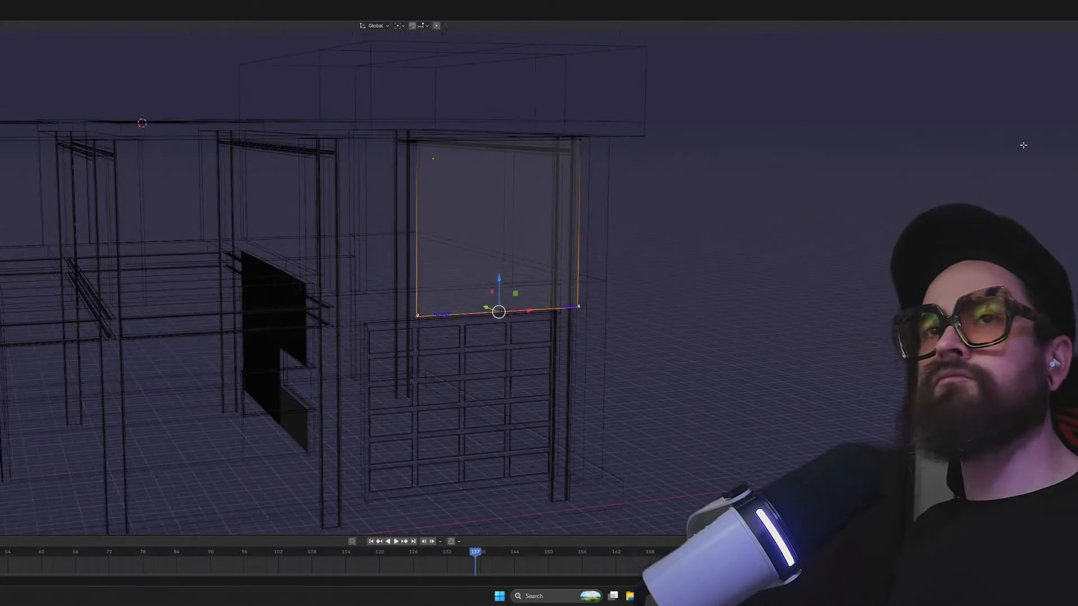
key("Tab")
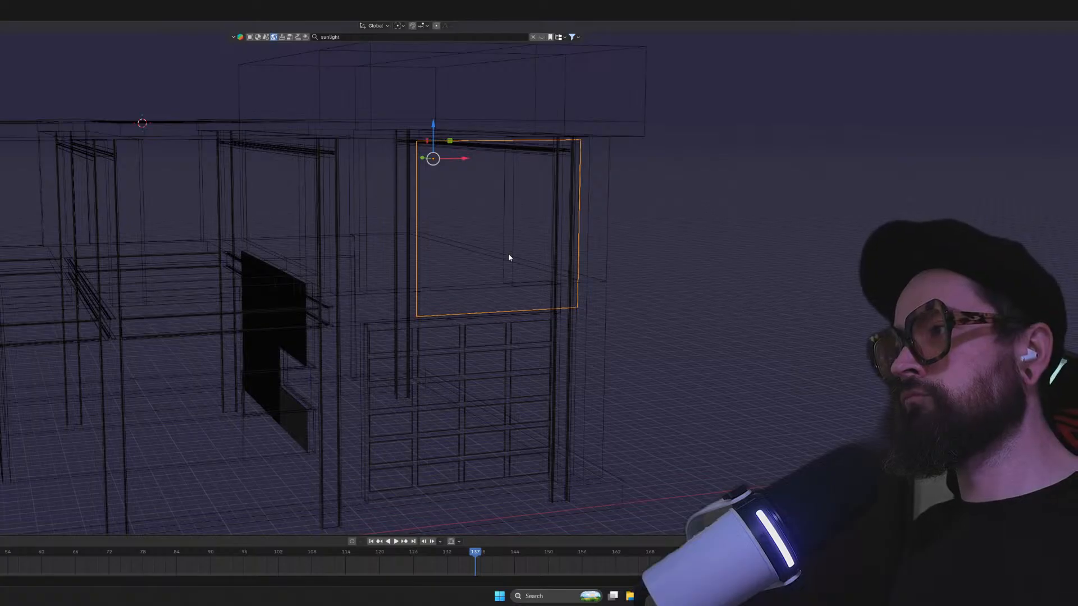
In top view, move the resized panel along Y back into the front wall's depth, close to the gridded window's plane
key("KP_7")
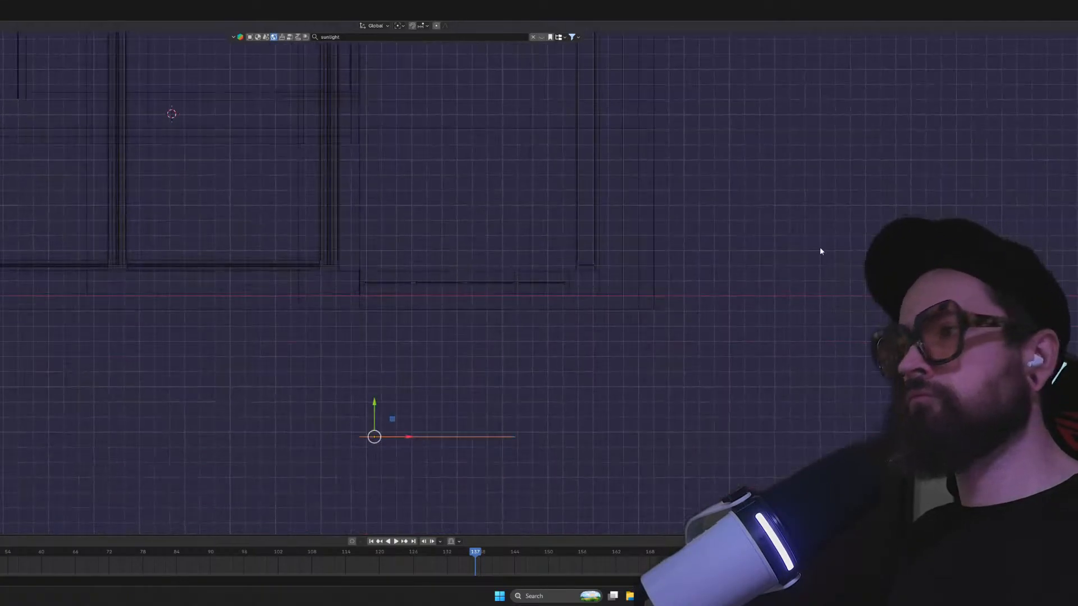
scroll(394, 385, "up", 2)
left_click_drag(358, 483, 359, 270)
middle_click_drag(406, 297, 469, 277)
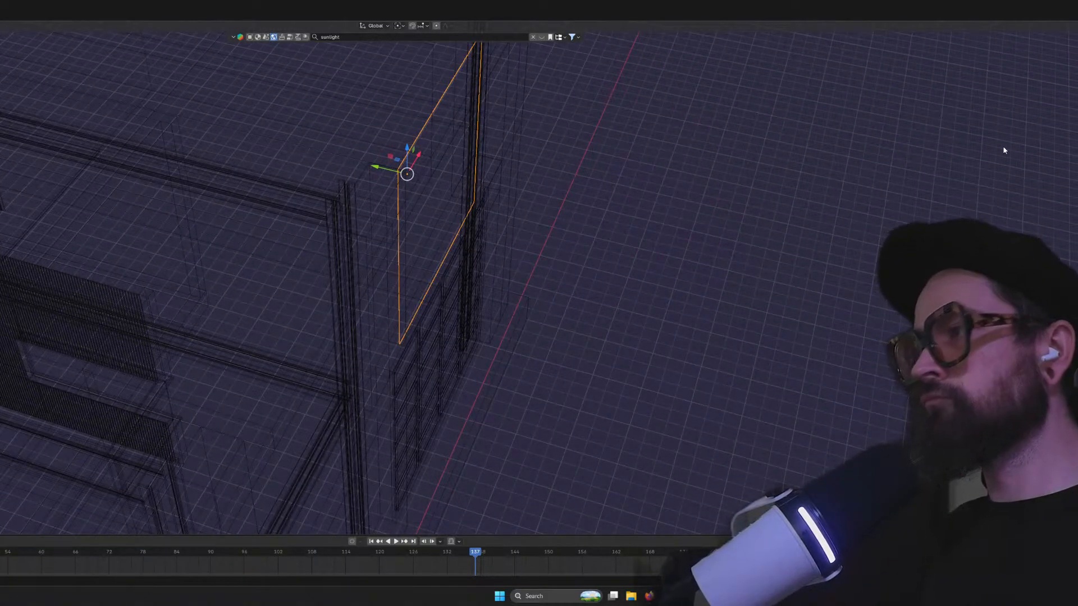
key("KP_7")
scroll(466, 264, "up", 4)
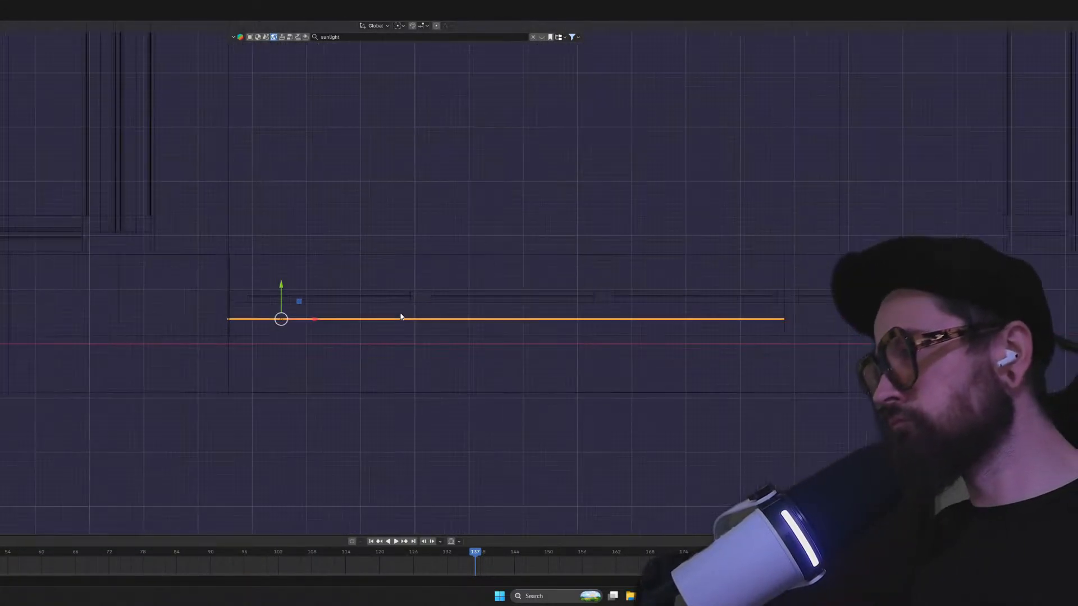
left_click_drag(256, 267, 257, 265)
middle_click_drag(257, 265, 318, 288)
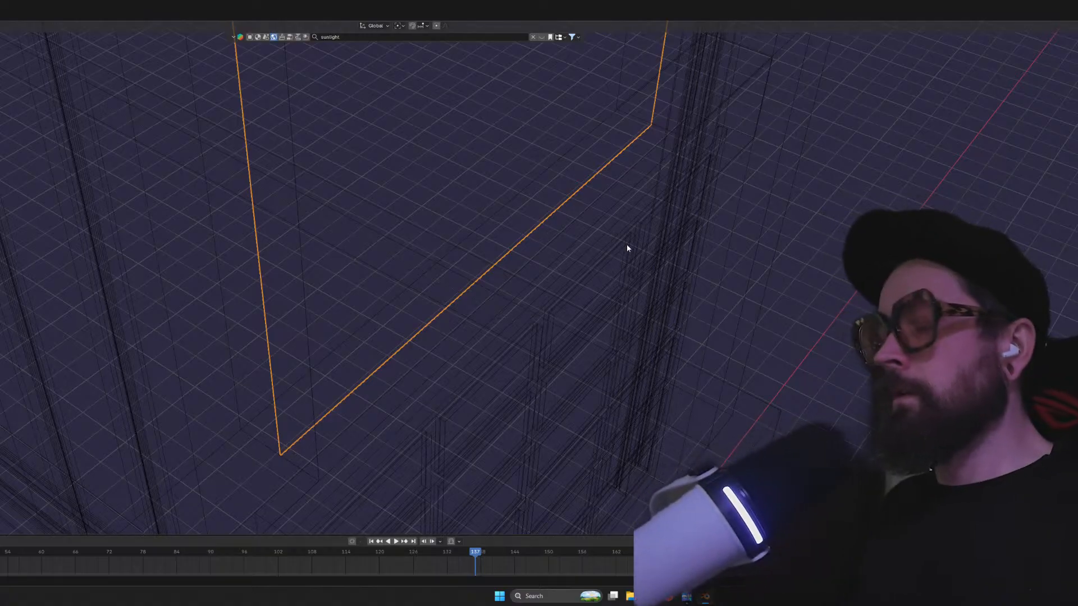
Apply the panel's transforms and set its origin to its geometry
middle_click_drag(1065, 261, 977, 265)
scroll(722, 269, "down", 5)
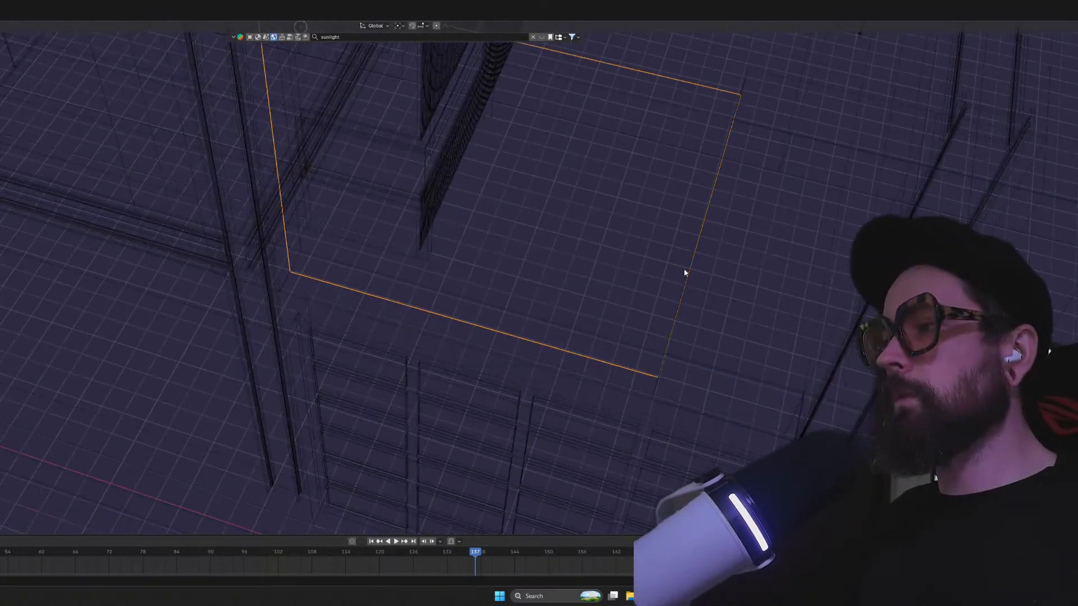
middle_click_drag(573, 272, 579, 273)
right_click(578, 274)
key("Escape")
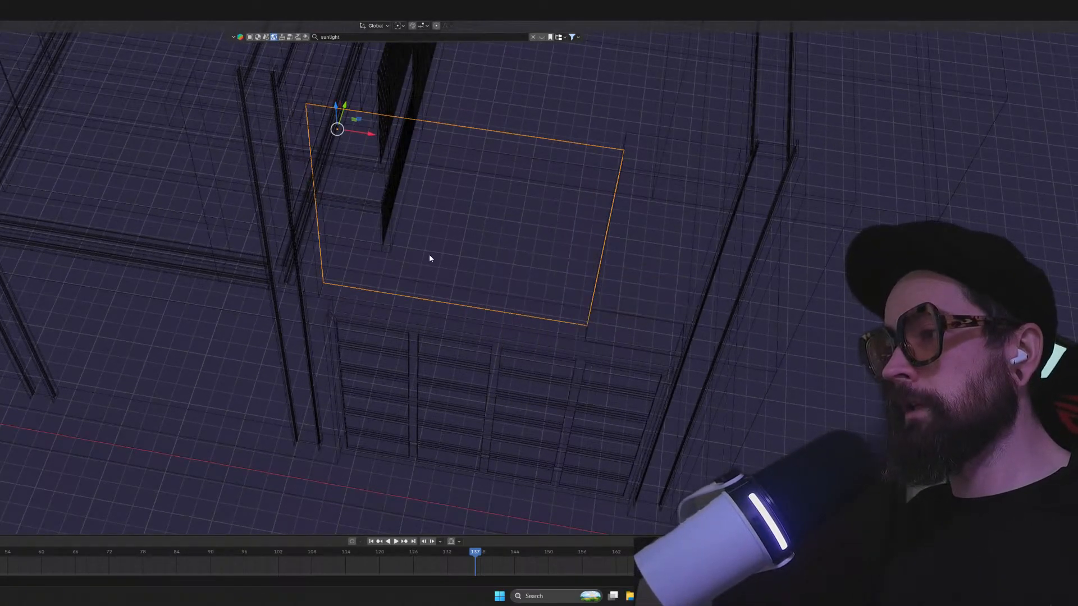
key("ctrl+a")
left_click(417, 257)
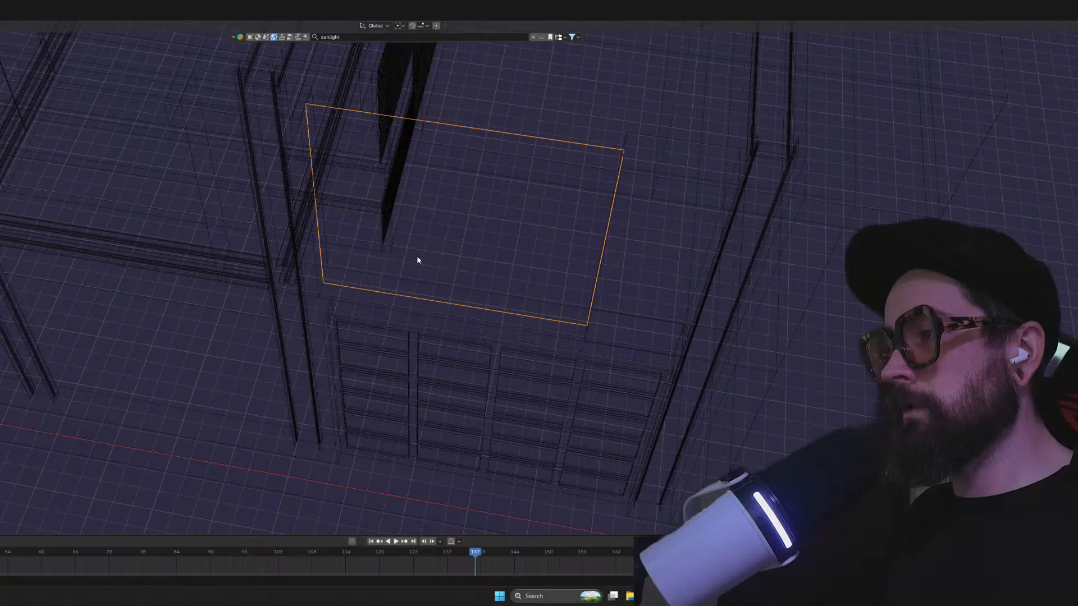
right_click(428, 292)
mouse_move(429, 292)
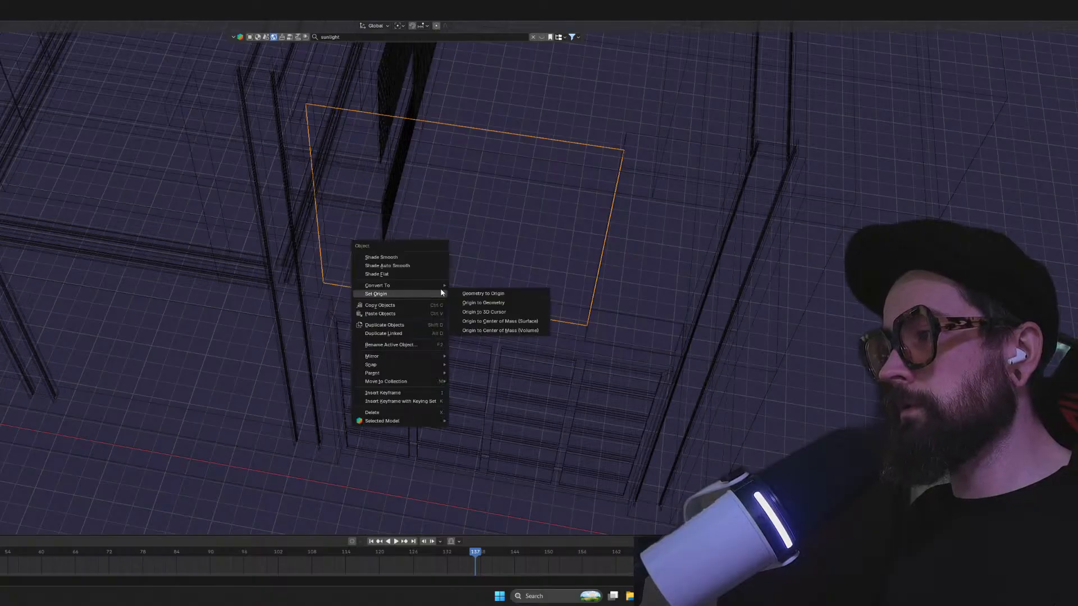
left_click(477, 301)
middle_click_drag(477, 301, 487, 255)
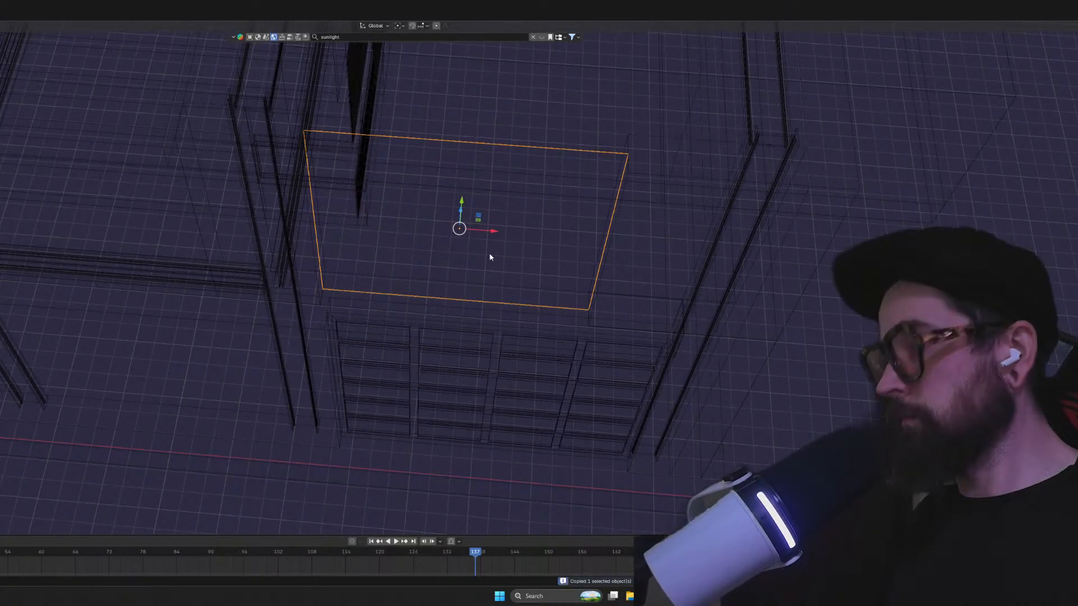
Paste a copy of the panel and move it along negative Y, outward in front of the building
key("ctrl+v")
middle_click_drag(468, 213, 460, 215)
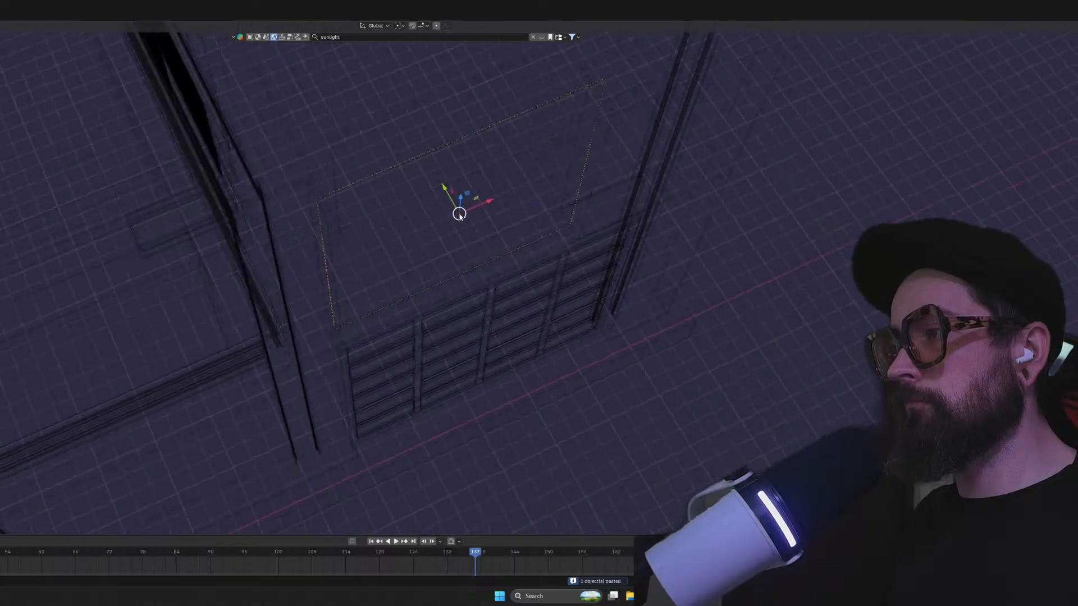
left_click_drag(444, 192, 505, 294)
middle_click_drag(436, 252, 557, 210)
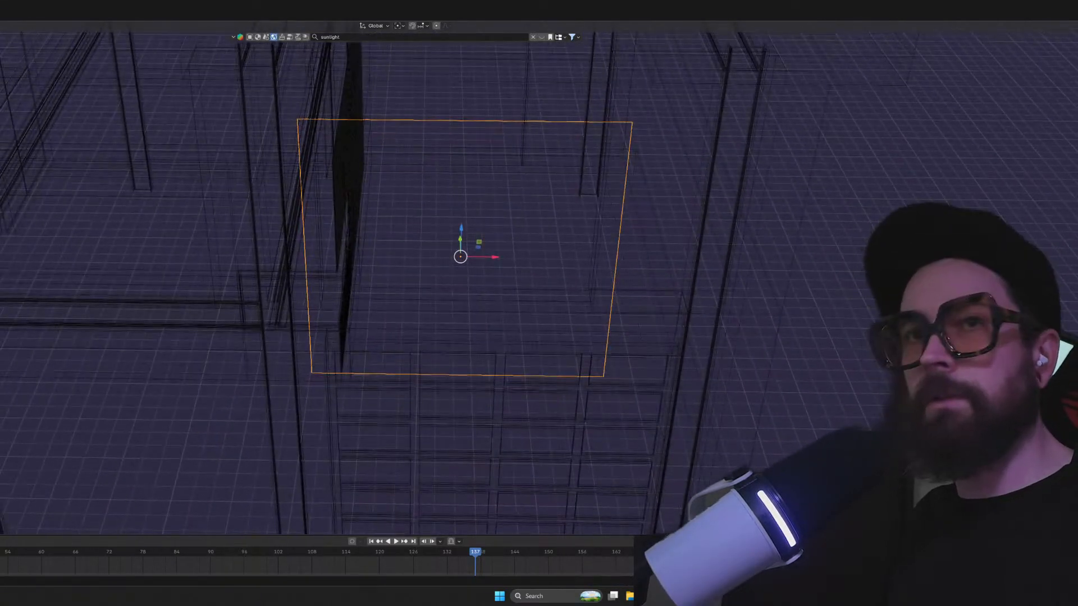
In front view, enter Edit Mode on the copied panel with wireframe shading and select its entire face
key("shift+z")
mouse_move(482, 201)
middle_mouse_down()
mouse_move(528, 191)
mouse_move(488, 198)
middle_mouse_up()
left_click_drag(506, 245, 1055, 219)
left_click(481, 230)
middle_click_drag(483, 230, 498, 193)
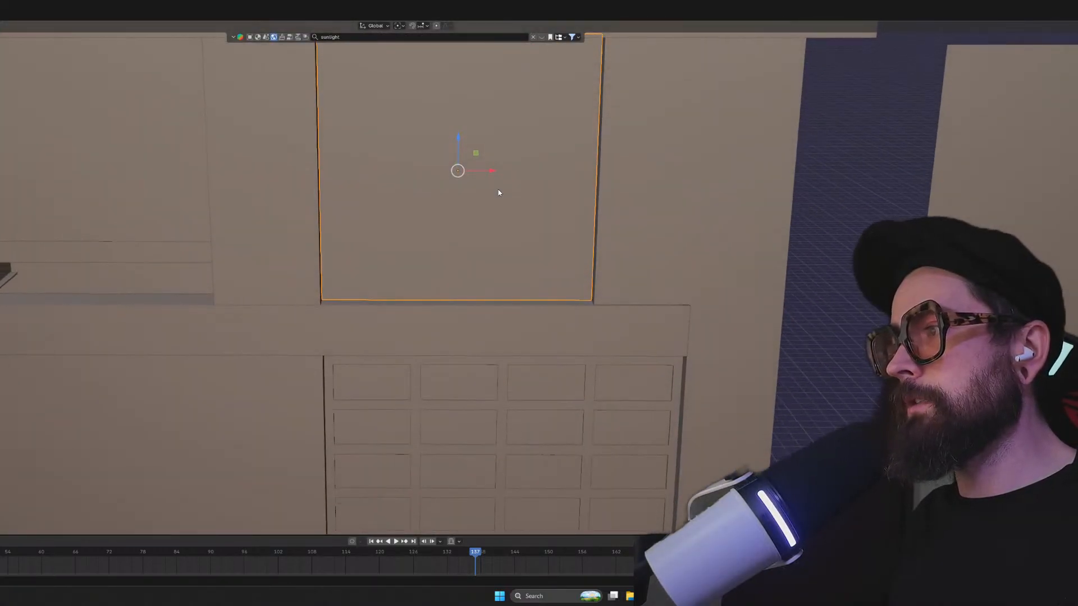
key("KP_1")
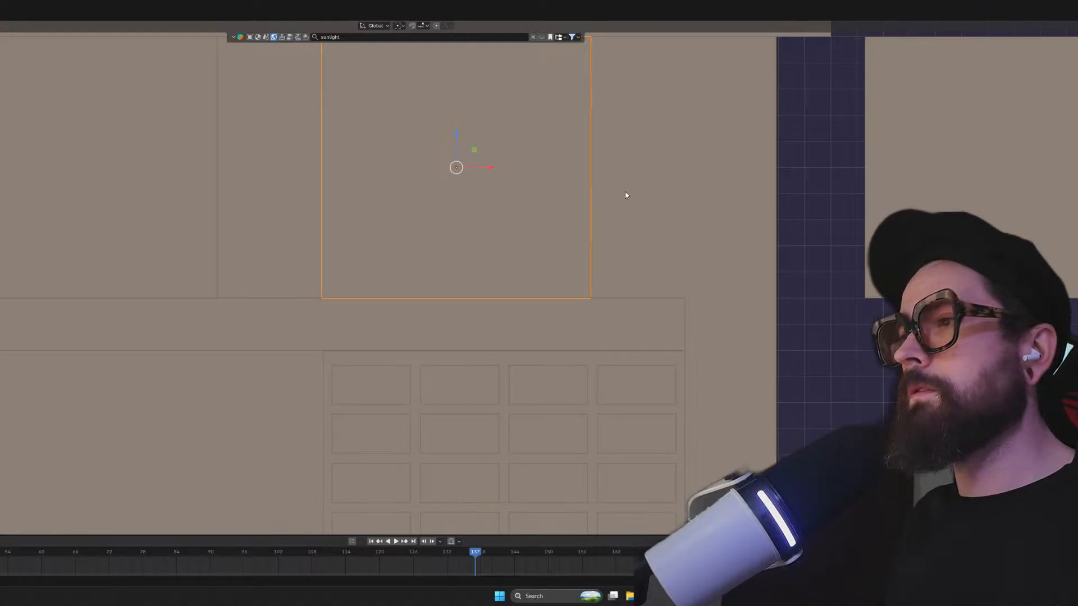
scroll(625, 195, "up", 3)
middle_click_drag(517, 157, 505, 352, "shift")
scroll(499, 307, "down", 3)
scroll(504, 306, "up", 2)
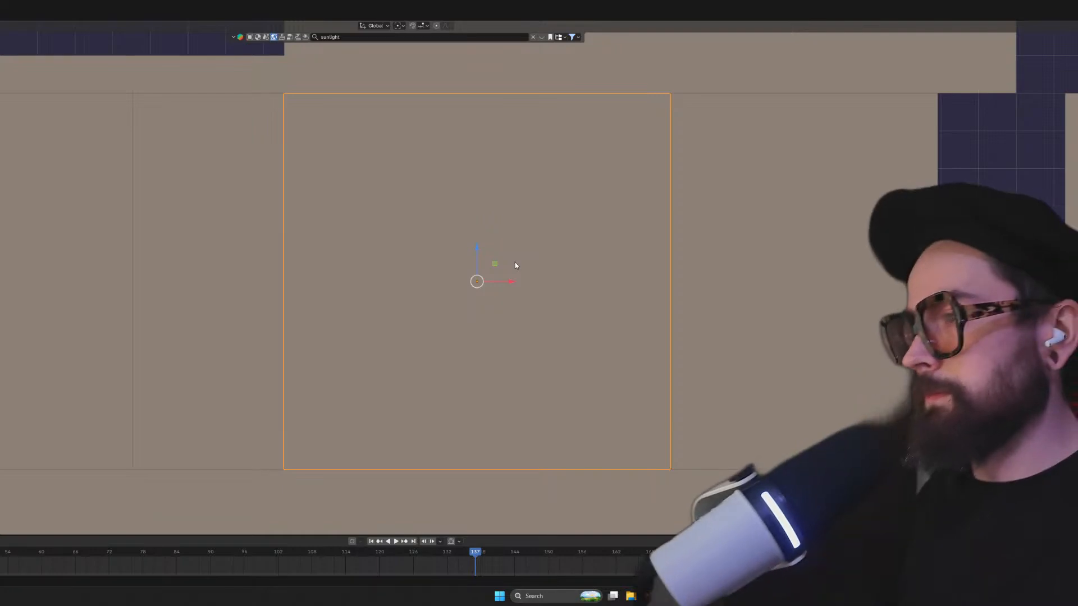
key("Tab")
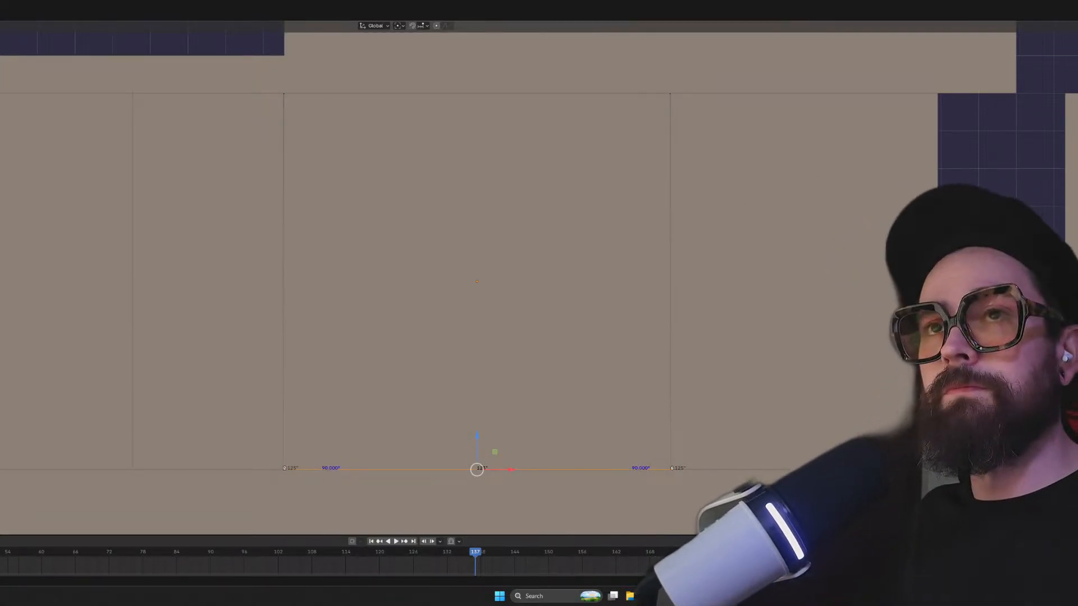
key("shift+z")
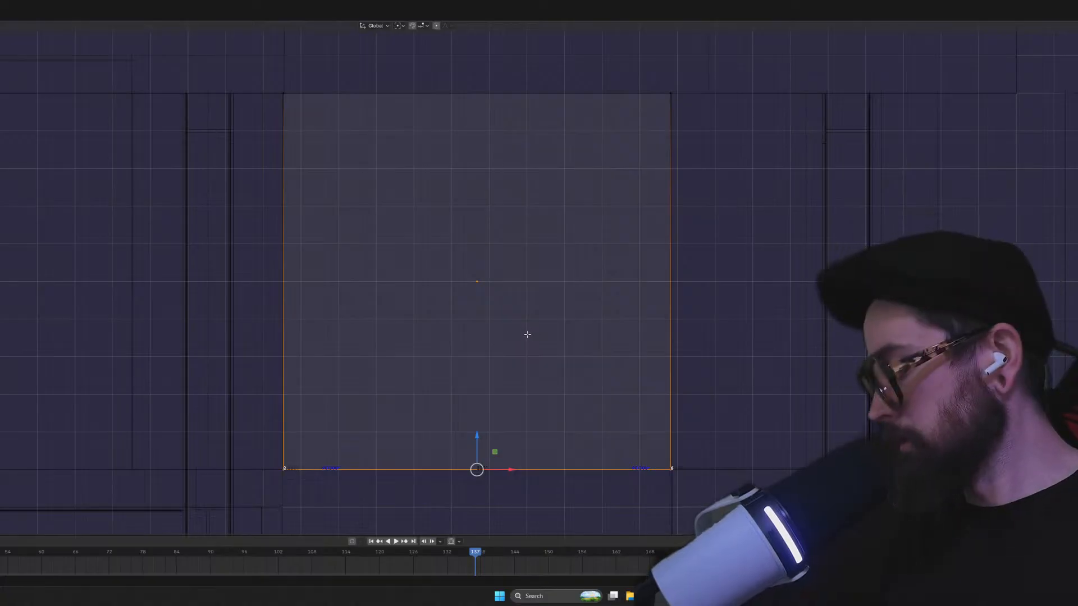
left_click_drag(453, 246, 510, 339)
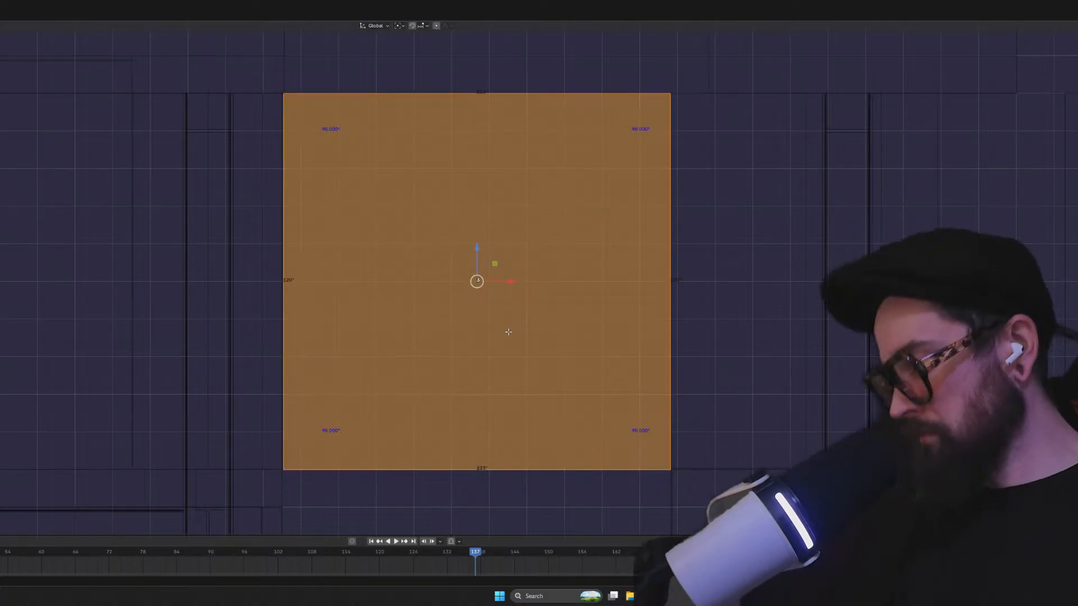
Try to inset the panel's face slightly and delete the inner area, leaving a thin border
key("i")
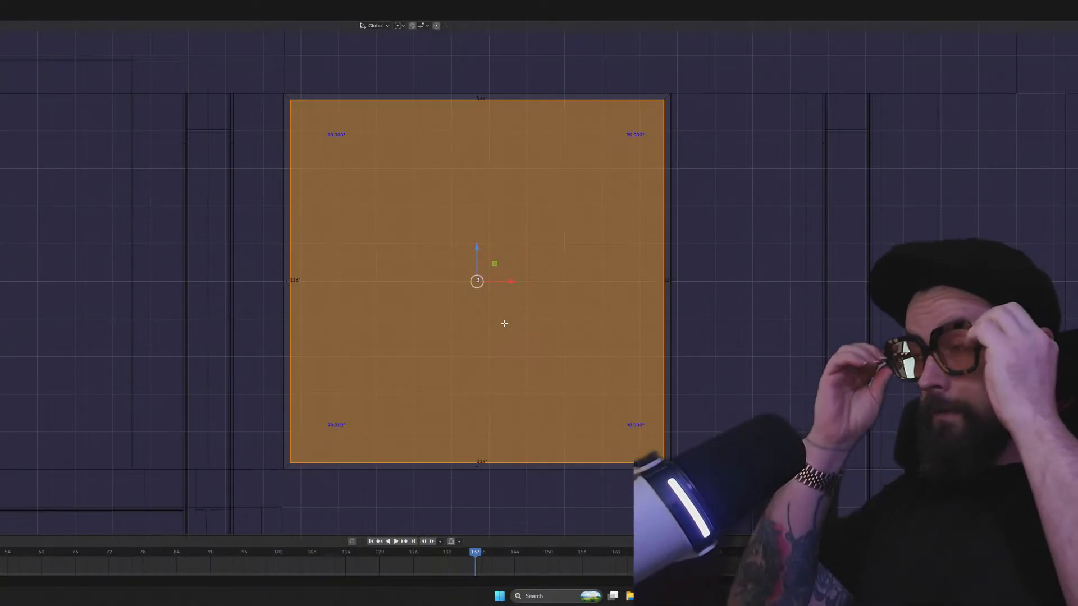
key("x")
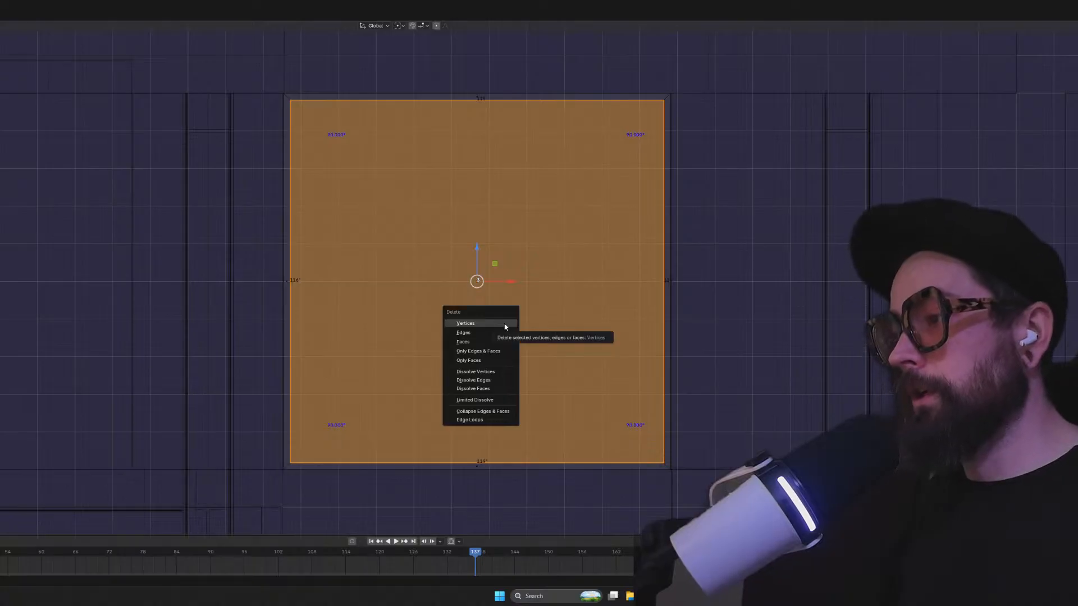
left_click(494, 324)
middle_click_drag(437, 314, 486, 318)
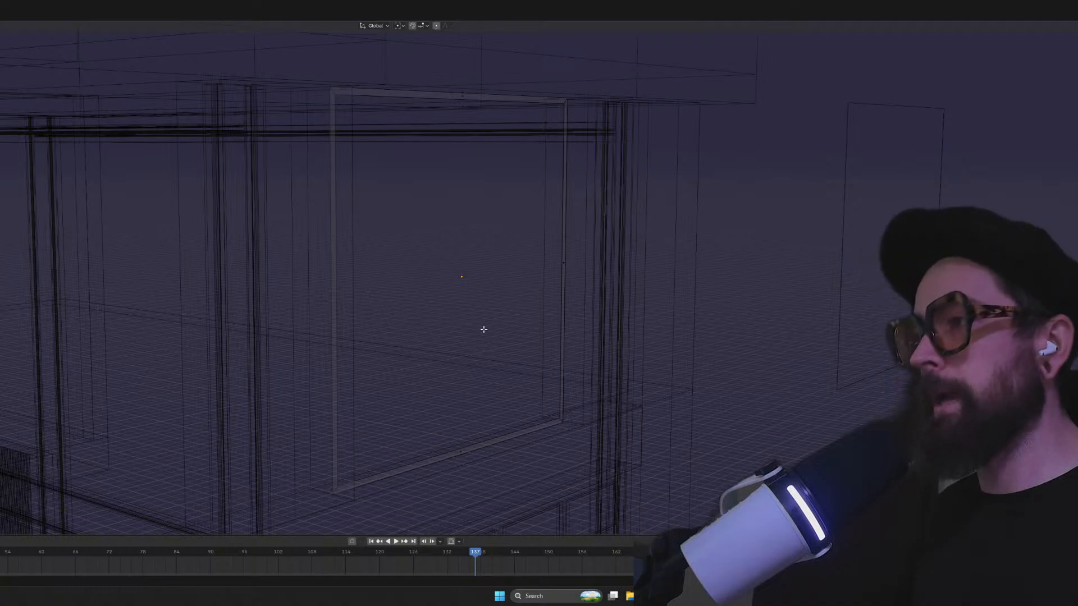
Undo the deletion and the inset on the flat panel
key("ctrl+z")
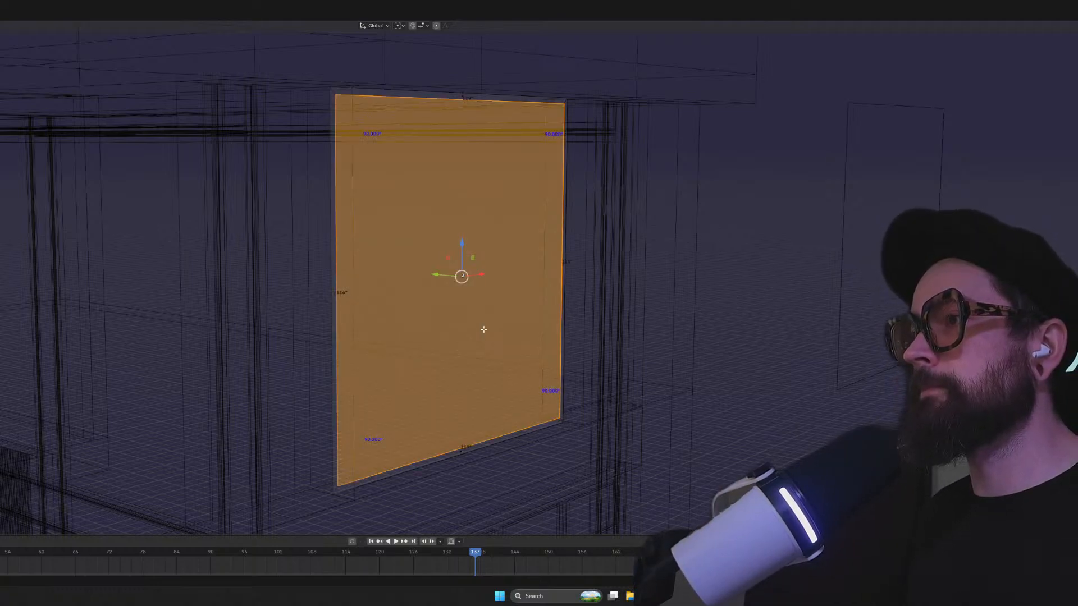
key("ctrl+z")
middle_click_drag(471, 333, 485, 333)
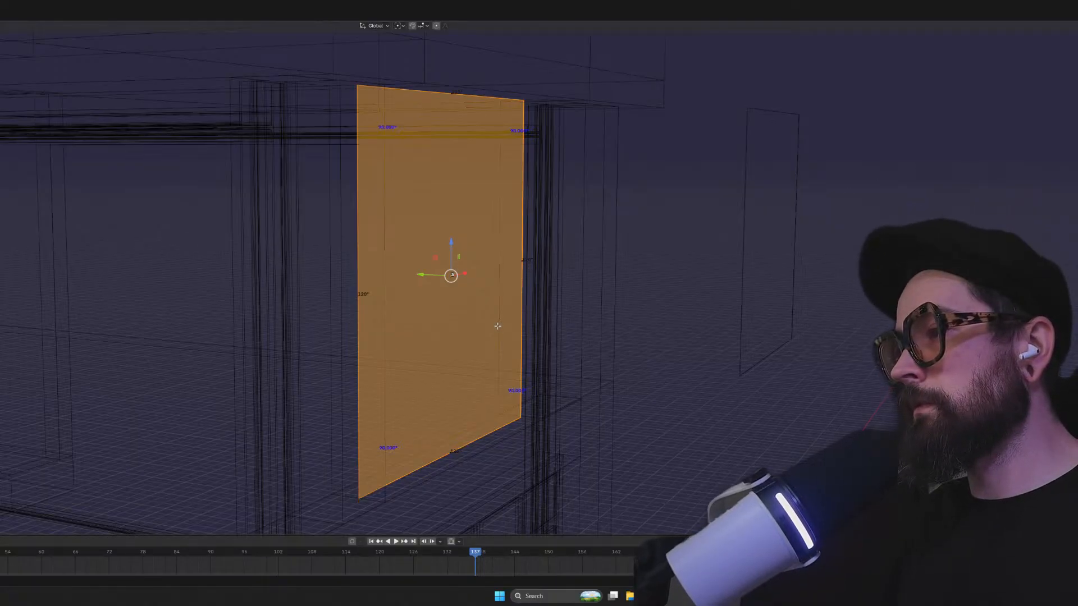
Extrude the panel's face about 3 inches along negative Y to give it thickness
key("Tab")
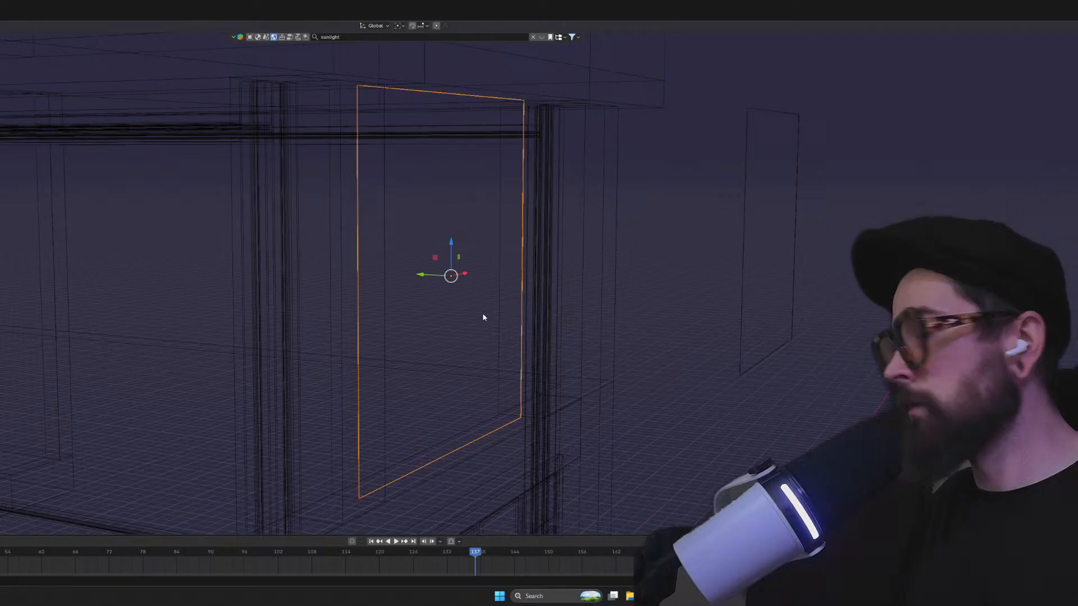
mouse_move(484, 314)
middle_mouse_down()
mouse_move(460, 331)
mouse_move(473, 332)
middle_mouse_up()
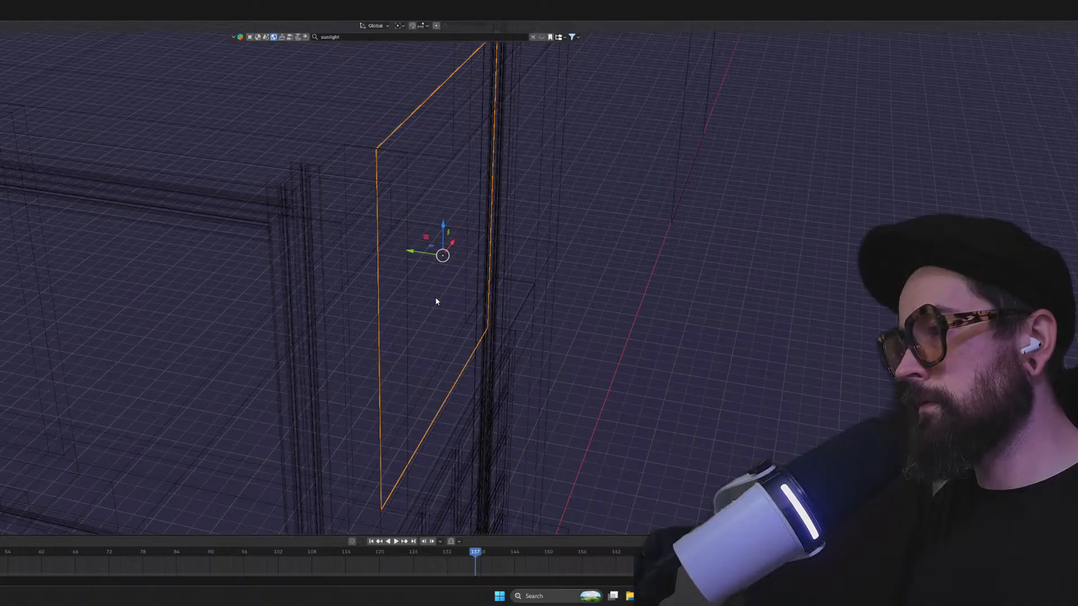
key("Tab")
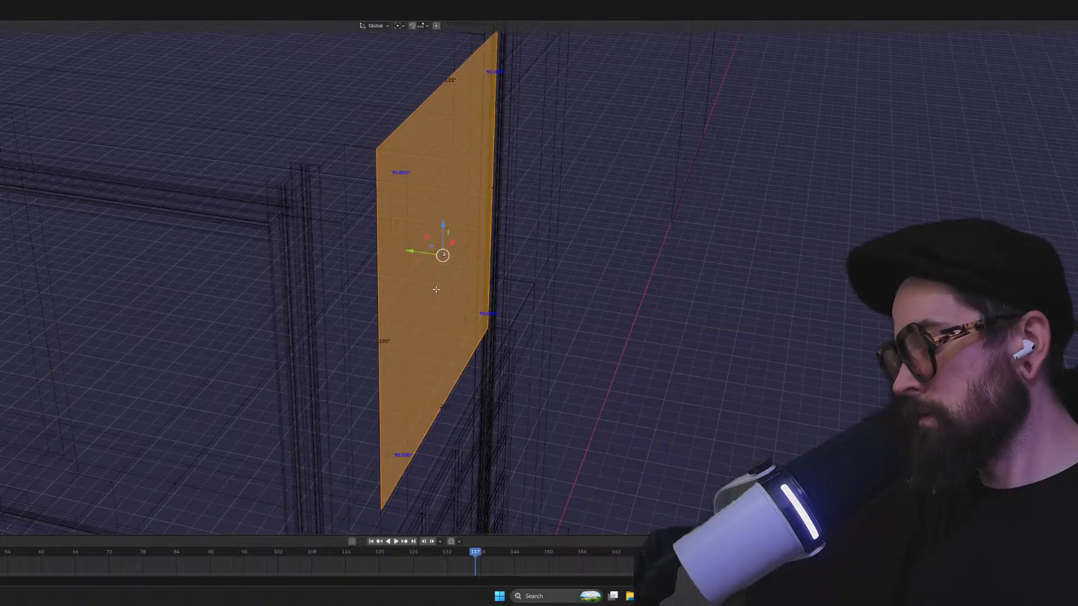
key("e")
key("y")
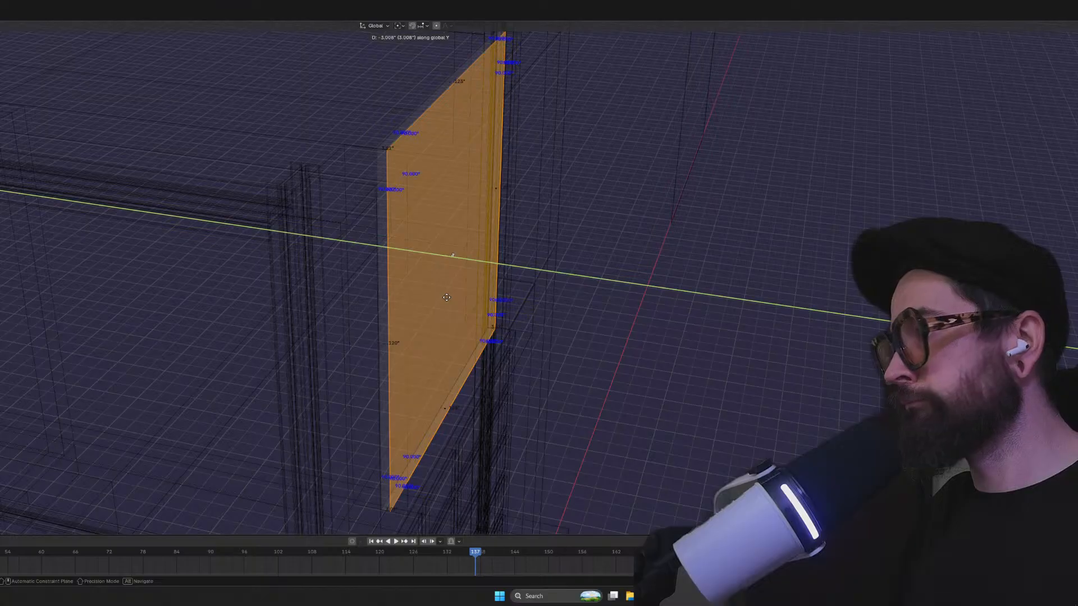
left_click(446, 297)
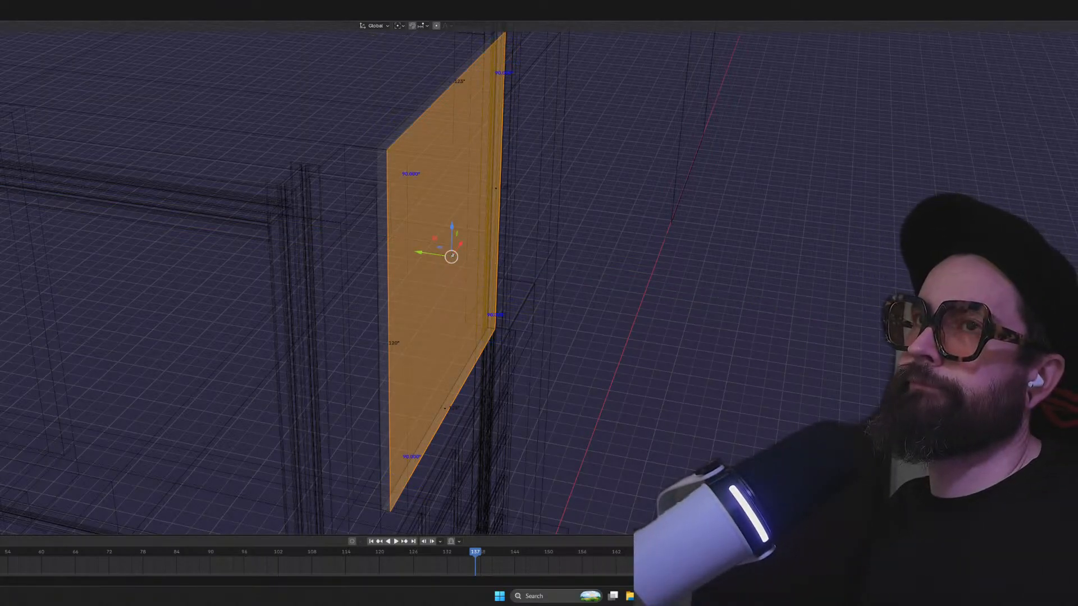
Return to Object Mode and, in top view, move the thickened panel slightly along positive Y into the wall's depth
key("KP_7")
scroll(487, 334, "up", 3)
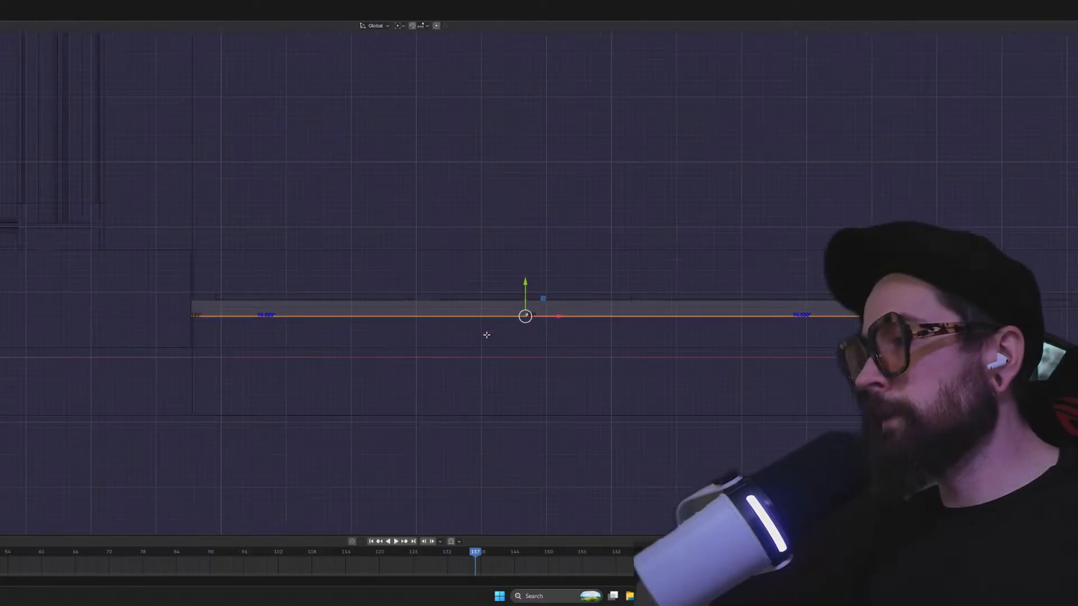
scroll(487, 335, "up", 3)
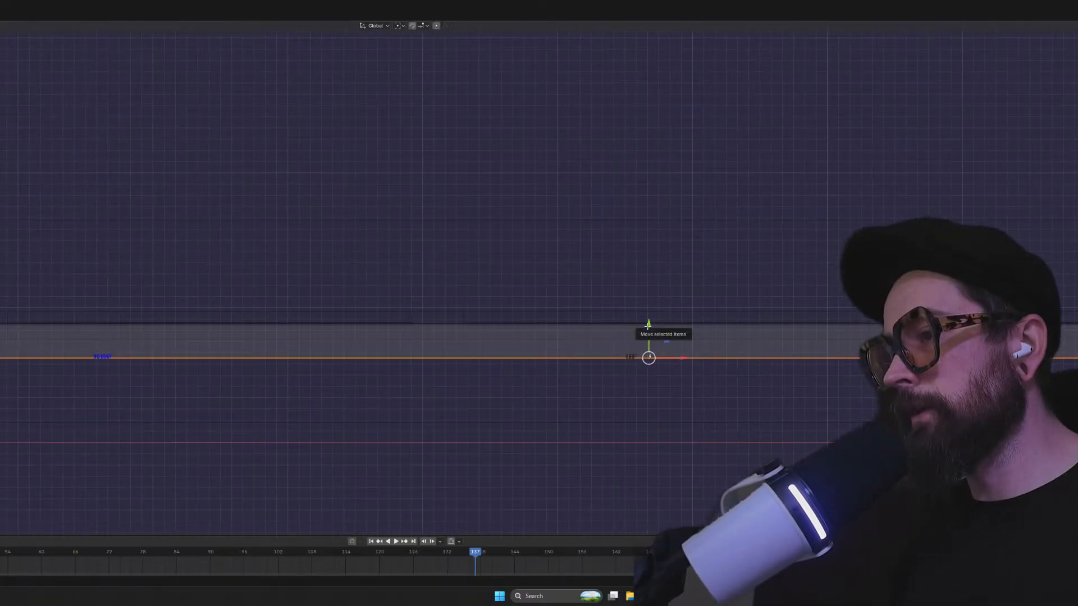
left_click_drag(648, 324, 647, 326)
key("ctrl+z")
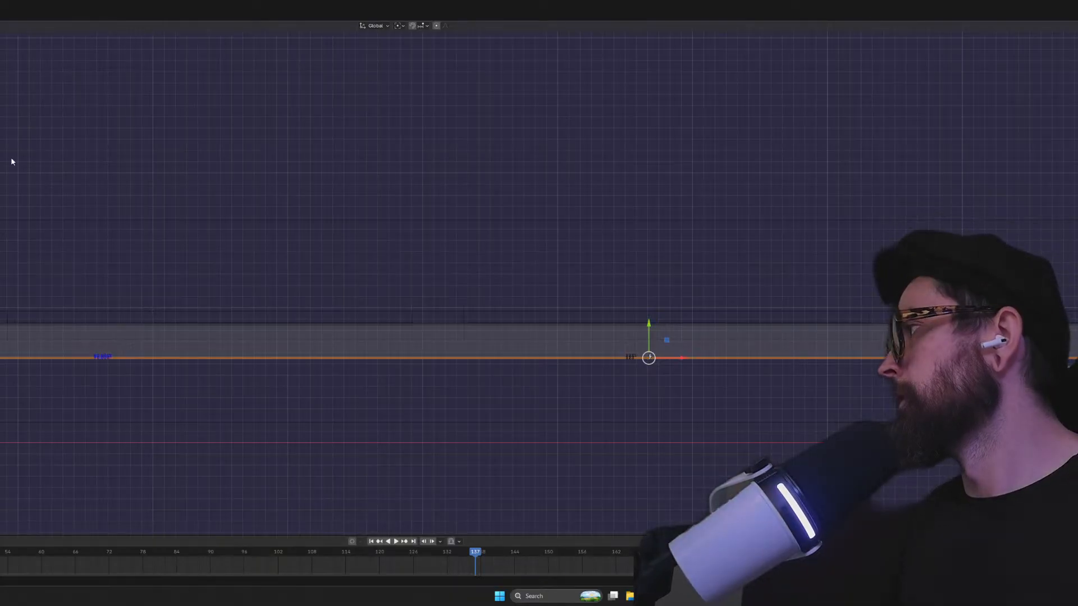
key("Tab")
left_click_drag(651, 291, 651, 275)
middle_click_drag(392, 387, 433, 291)
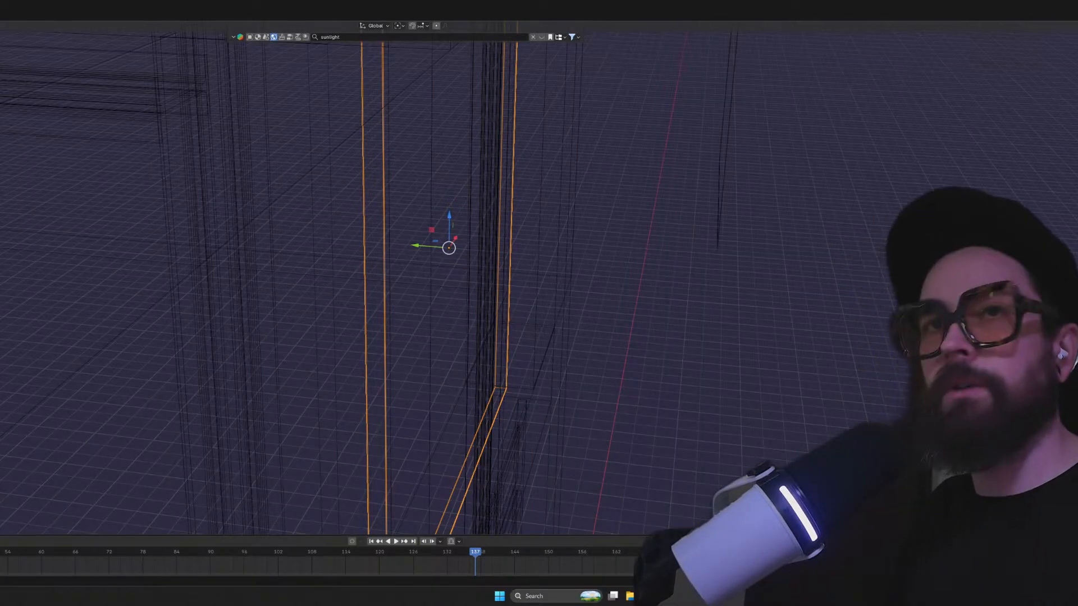
key("shift+z")
middle_click_drag(497, 399, 450, 451)
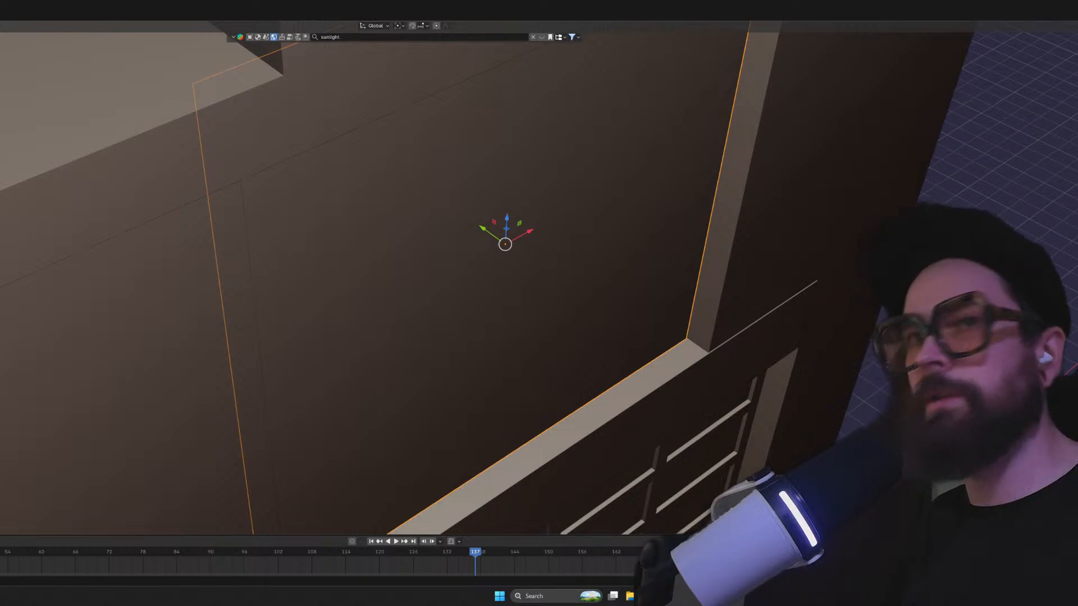
In Edit Mode with a see-through front view, inset the panel's large face by about 2.1 inches
key("Tab")
middle_click_drag(562, 275, 510, 257)
key("alt+z")
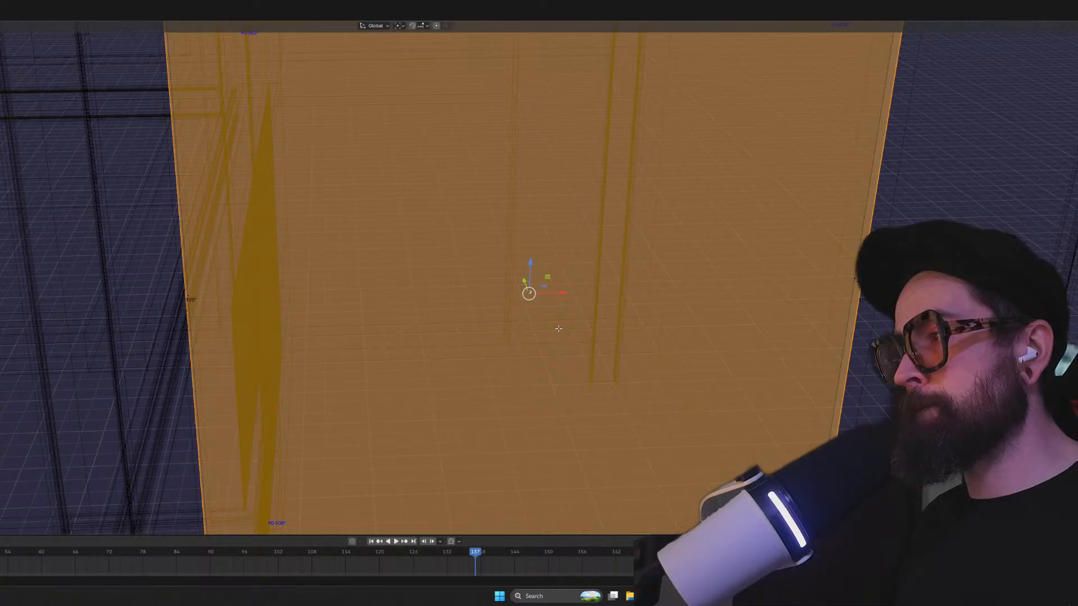
key("KP_1")
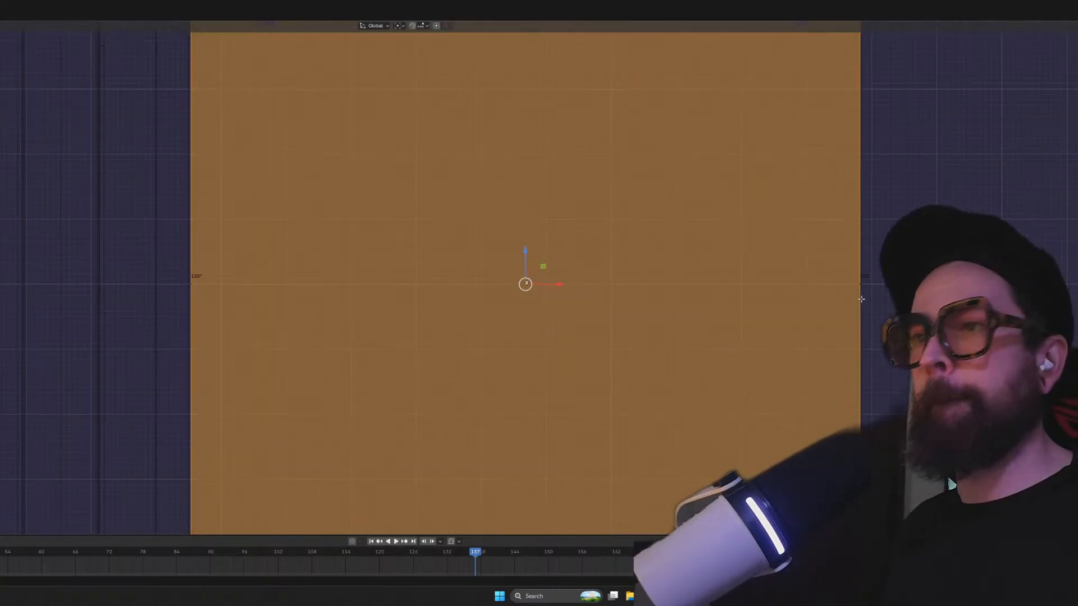
key("i")
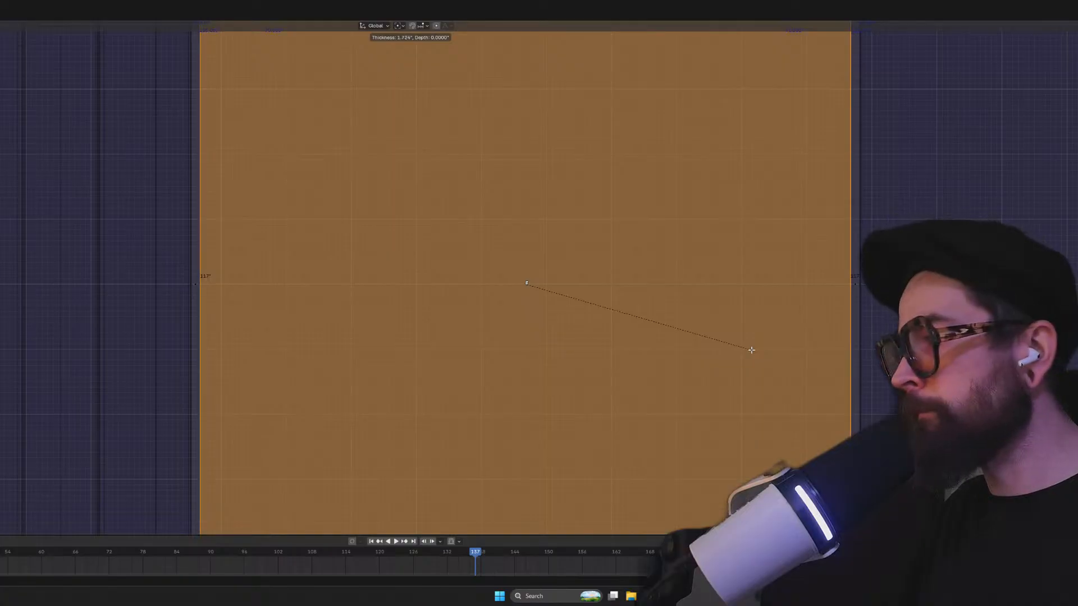
left_click(751, 350)
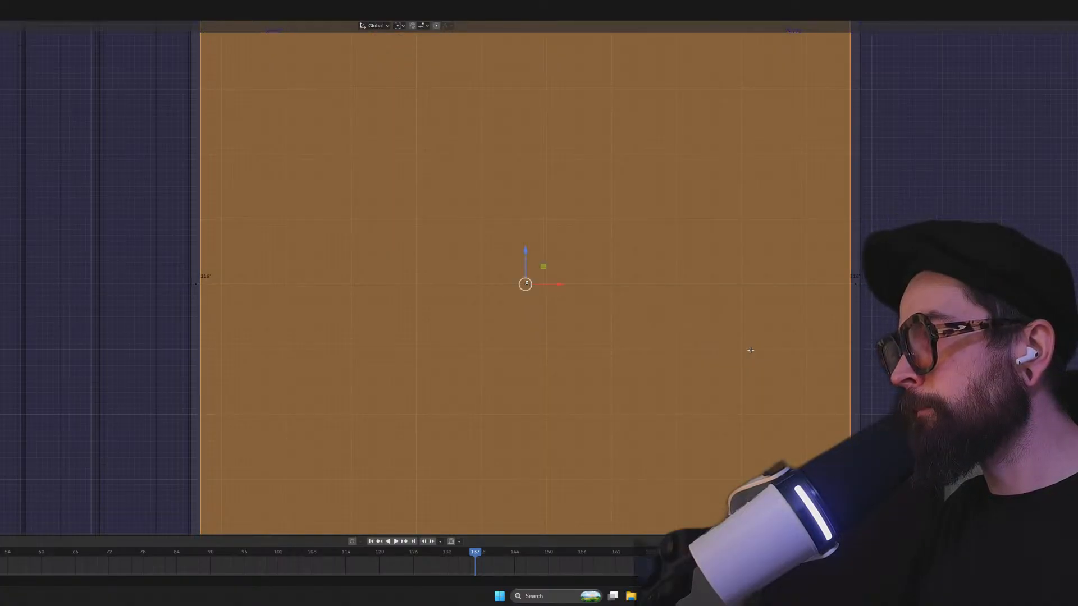
scroll(476, 230, "down", 3)
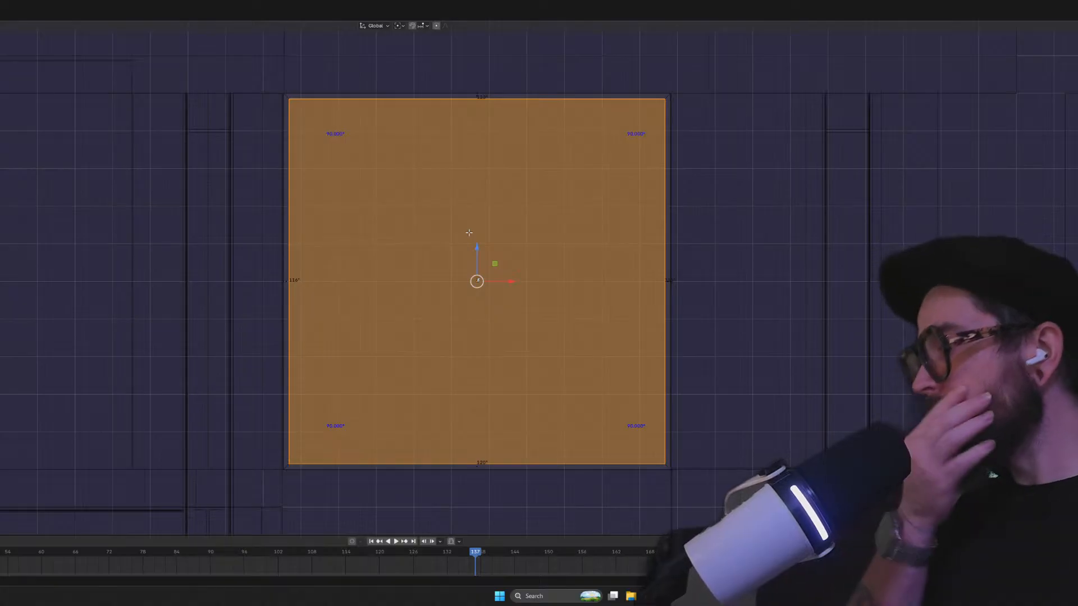
key("i")
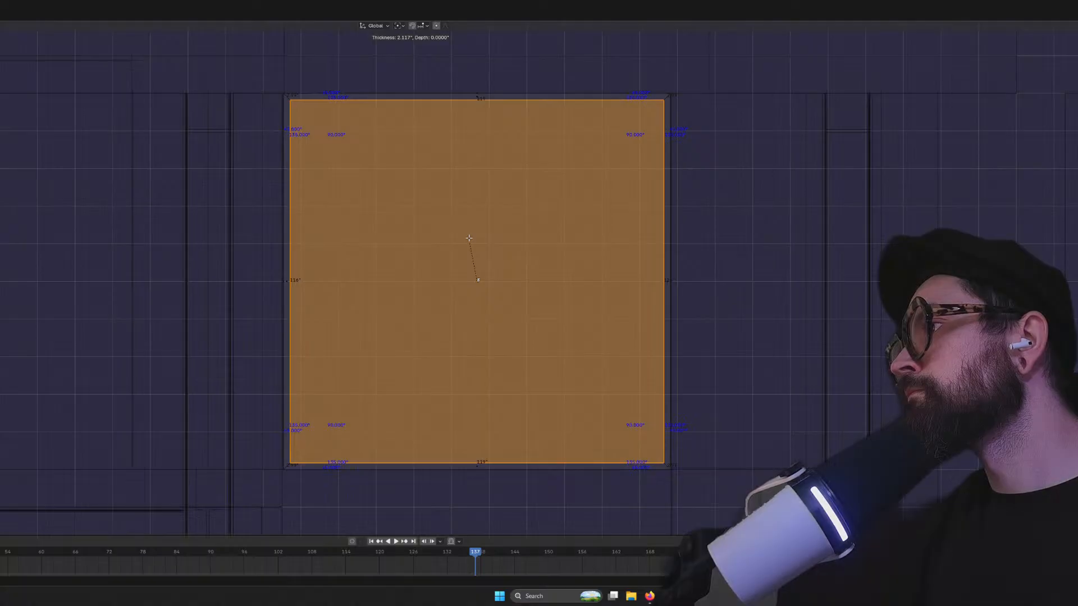
left_click(468, 238)
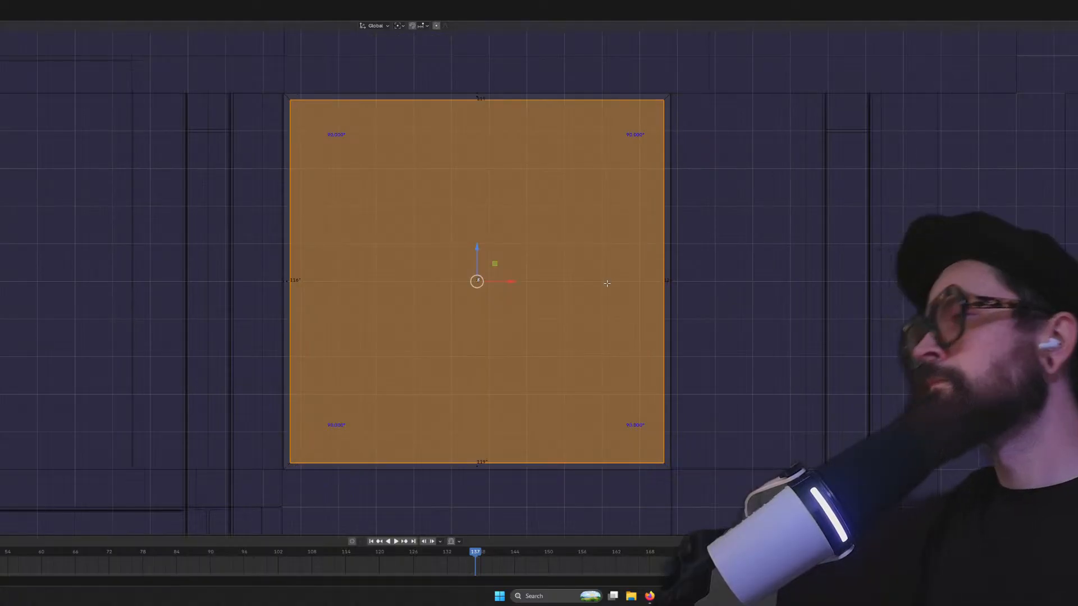
Delete the inset faces to open the panel into a thin frame
key("x")
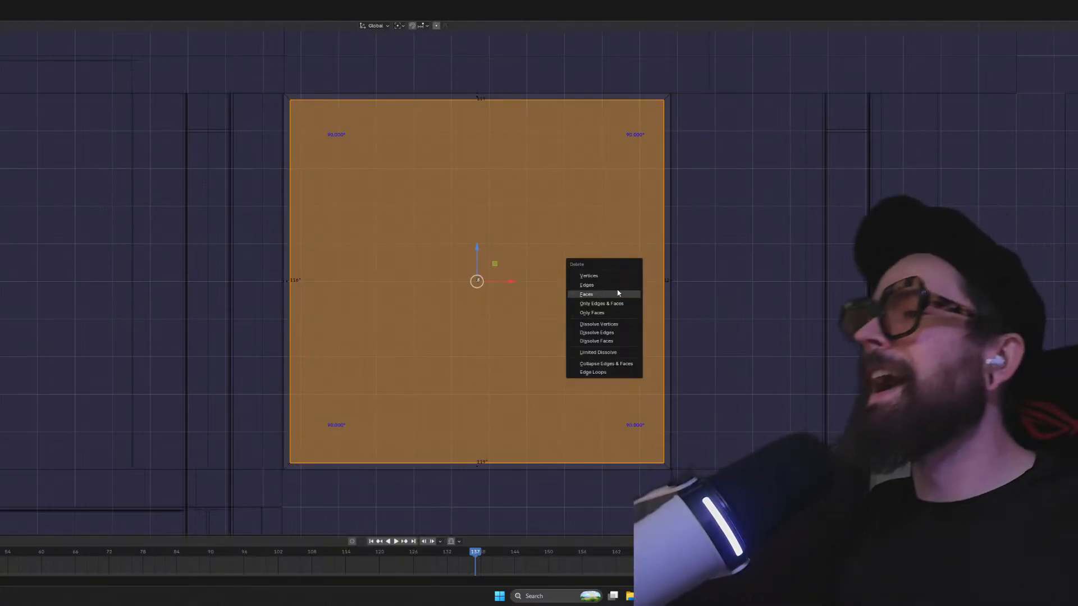
left_click(617, 294)
middle_click_drag(449, 297, 621, 385)
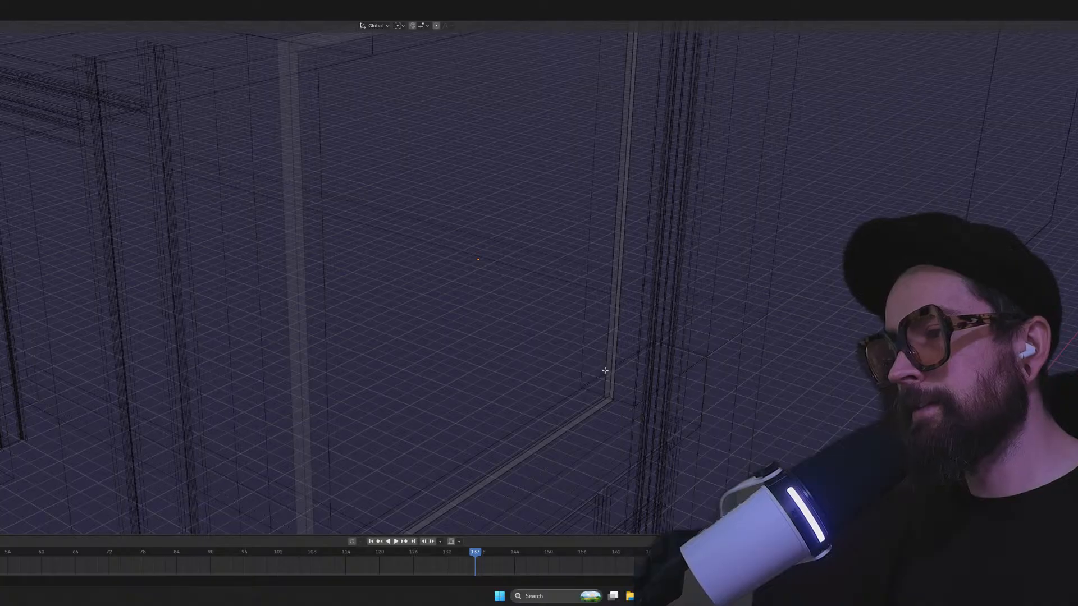
Bridge the paired front and back inner edges along the frame opening's right vertical side and its bottom side
left_click(610, 371, "shift")
right_click(611, 372)
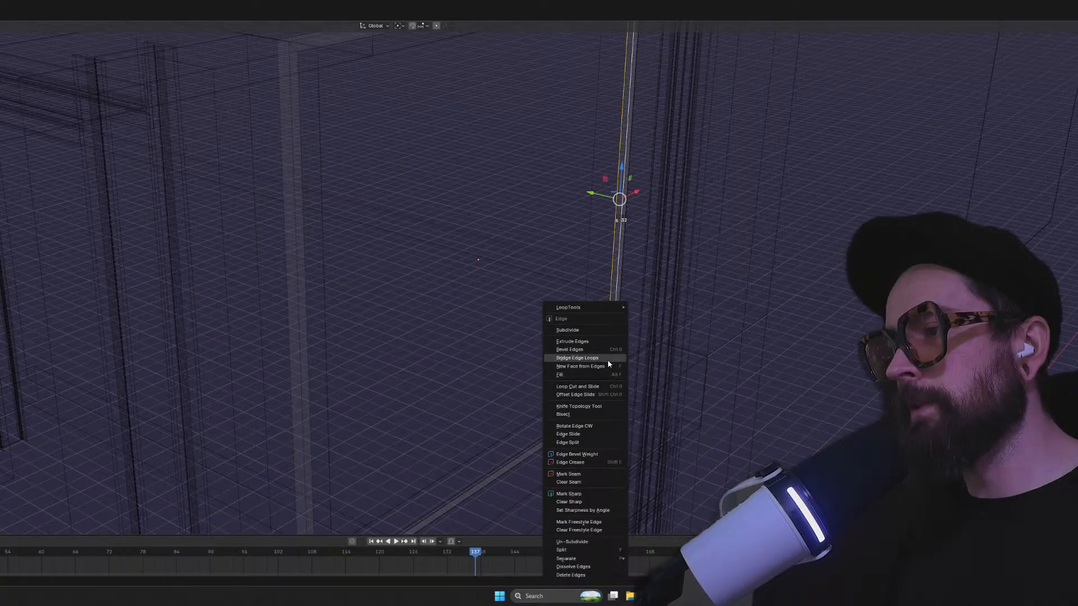
left_click(608, 359)
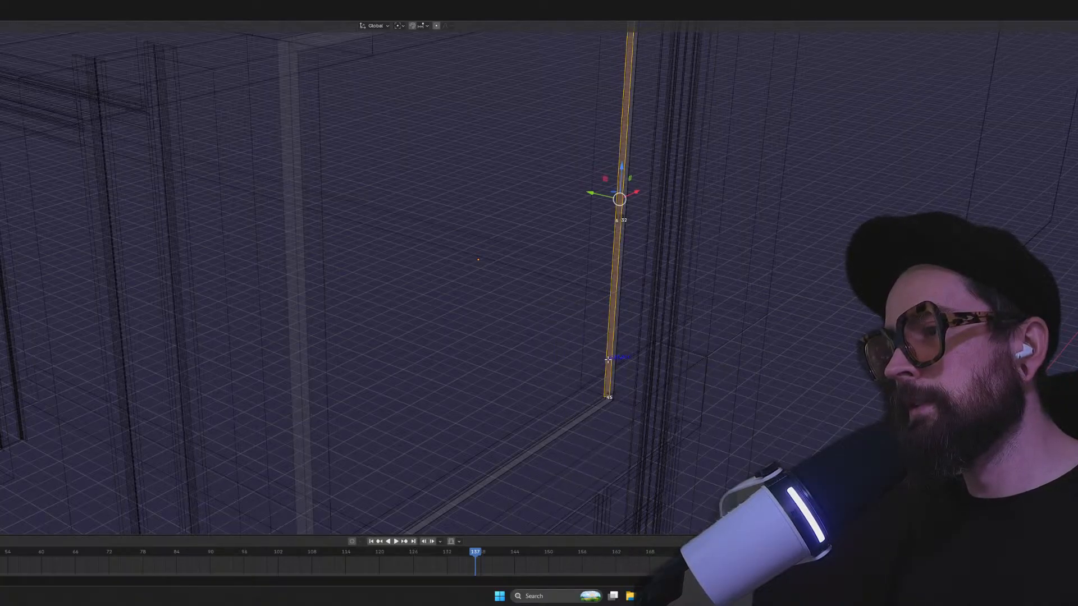
middle_click_drag(608, 359, 599, 366)
left_click(619, 400)
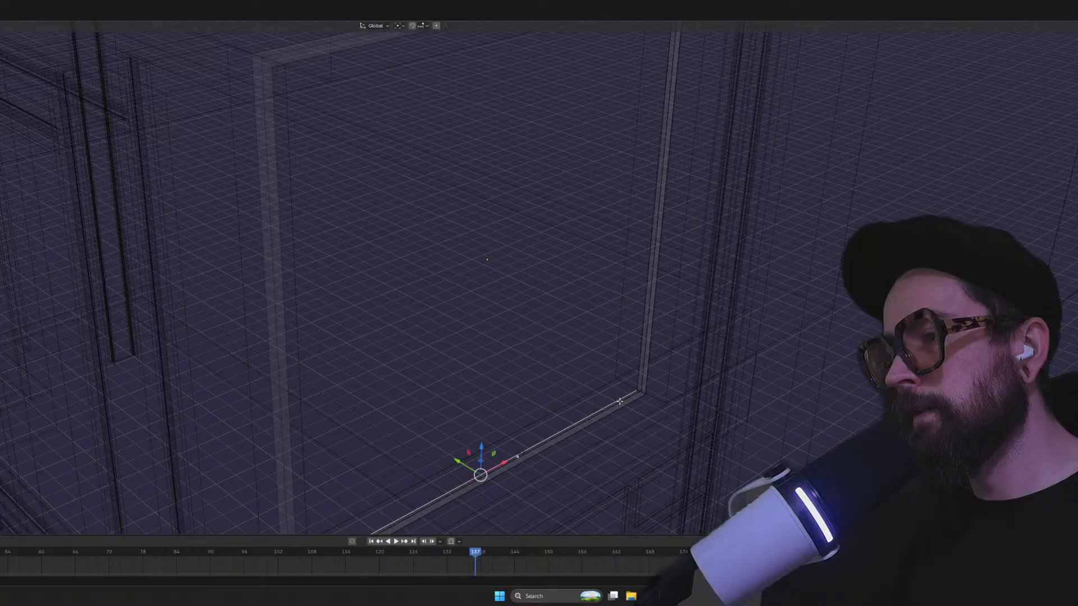
right_click(619, 402)
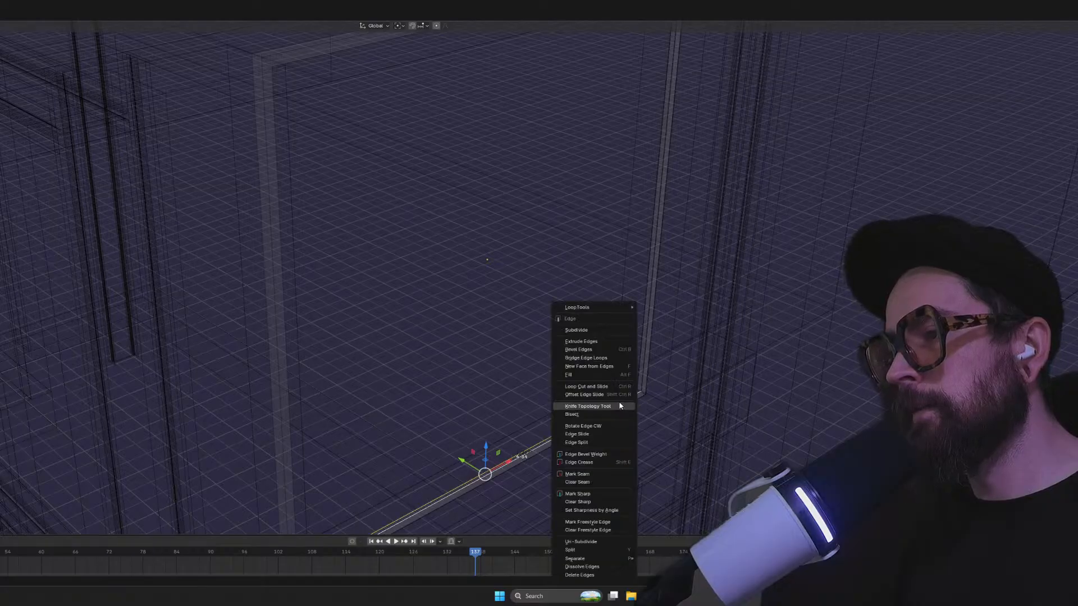
left_click(609, 359)
middle_click_drag(609, 359, 387, 365)
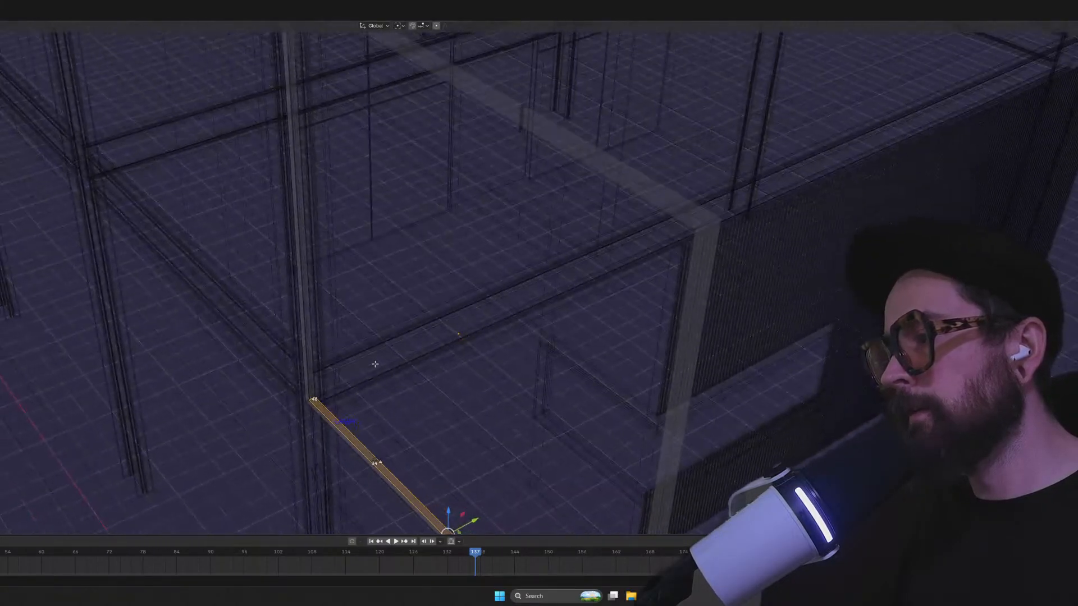
Bridge the paired front and back inner edges along the frame opening's left vertical side
left_click(303, 354)
middle_click_drag(310, 352, 314, 384)
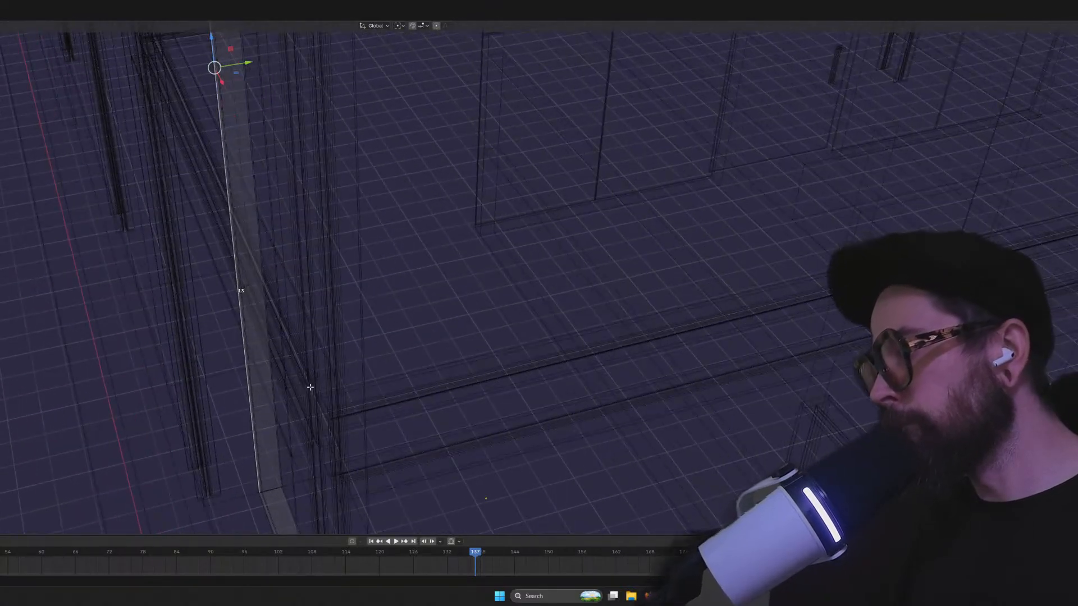
left_click(259, 461)
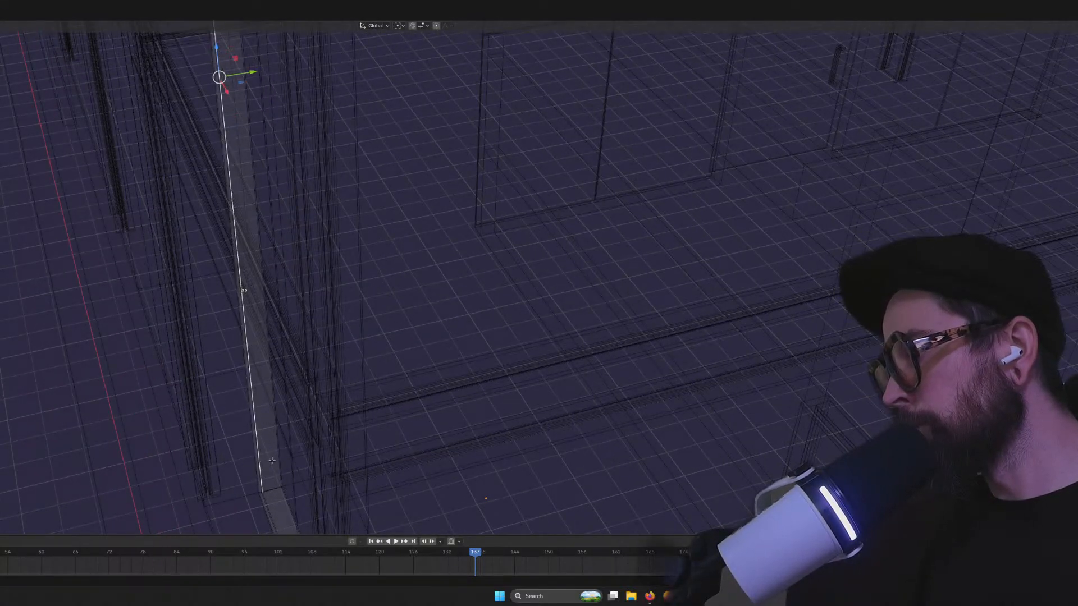
mouse_move(279, 463)
middle_mouse_down()
mouse_move(301, 462)
mouse_move(288, 457)
middle_mouse_up()
right_click(134, 440)
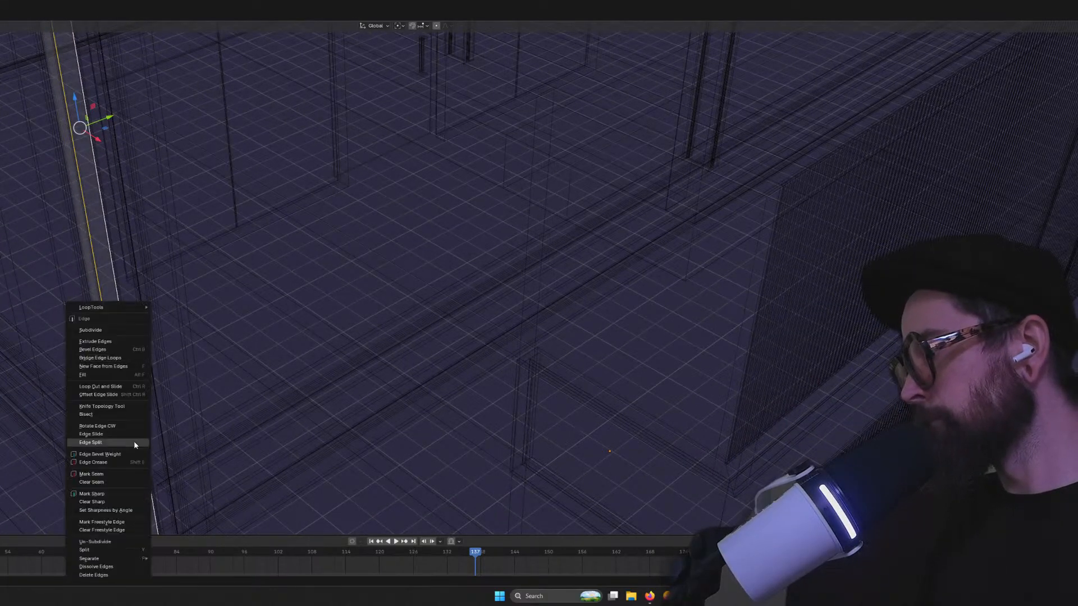
left_click(113, 357)
Bridge the paired front and back inner edges along the top side of the frame opening
scroll(185, 365, "up", 5)
scroll(185, 365, "down", 4)
middle_click_drag(185, 365, 262, 239)
scroll(372, 159, "up", 3)
middle_click_drag(432, 110, 327, 371, "shift")
scroll(304, 320, "up", 3)
scroll(303, 320, "up", 2)
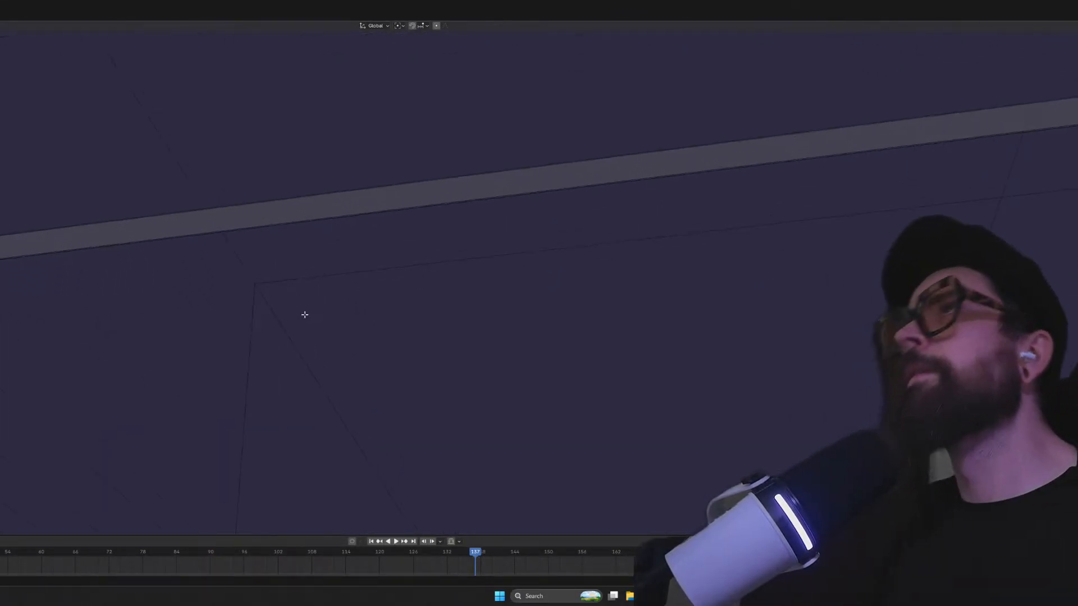
middle_click_drag(295, 316, 325, 327)
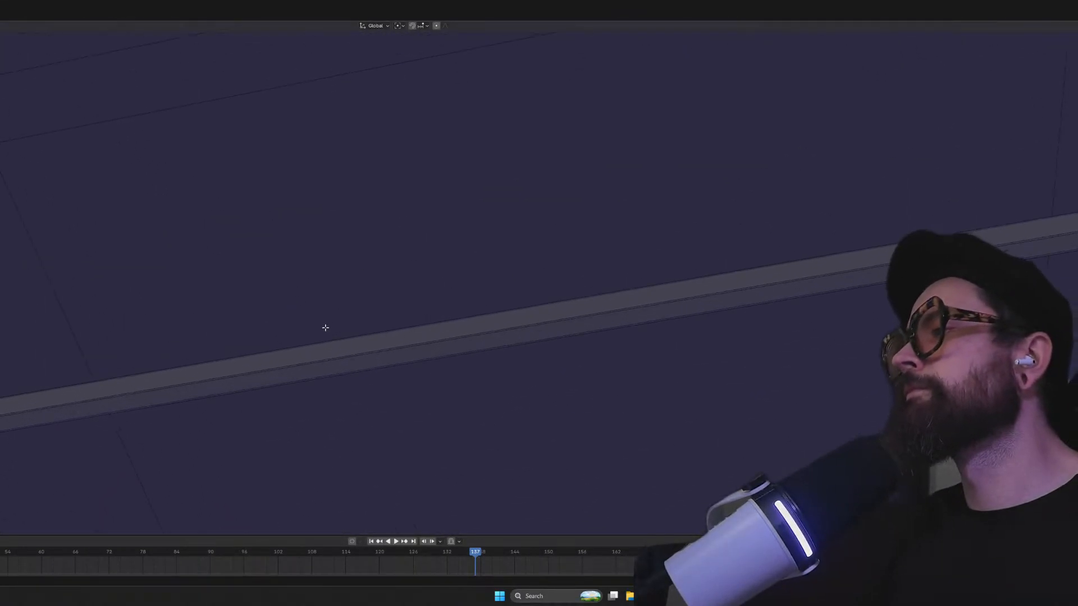
left_click(342, 358)
middle_click_drag(348, 374, 350, 381)
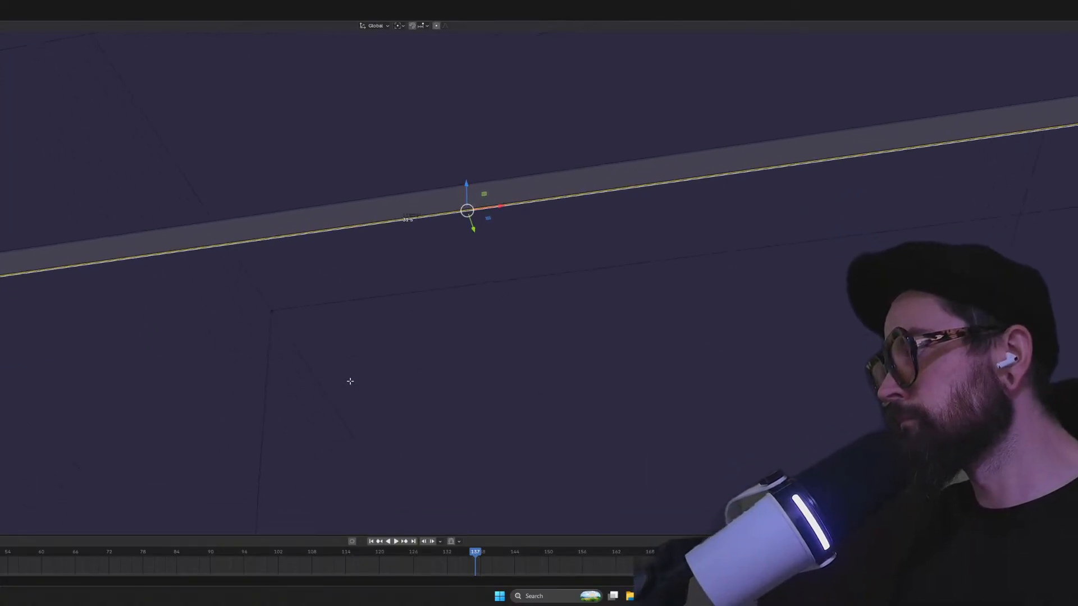
right_click(346, 230)
left_click(351, 227)
middle_click_drag(356, 239, 495, 233)
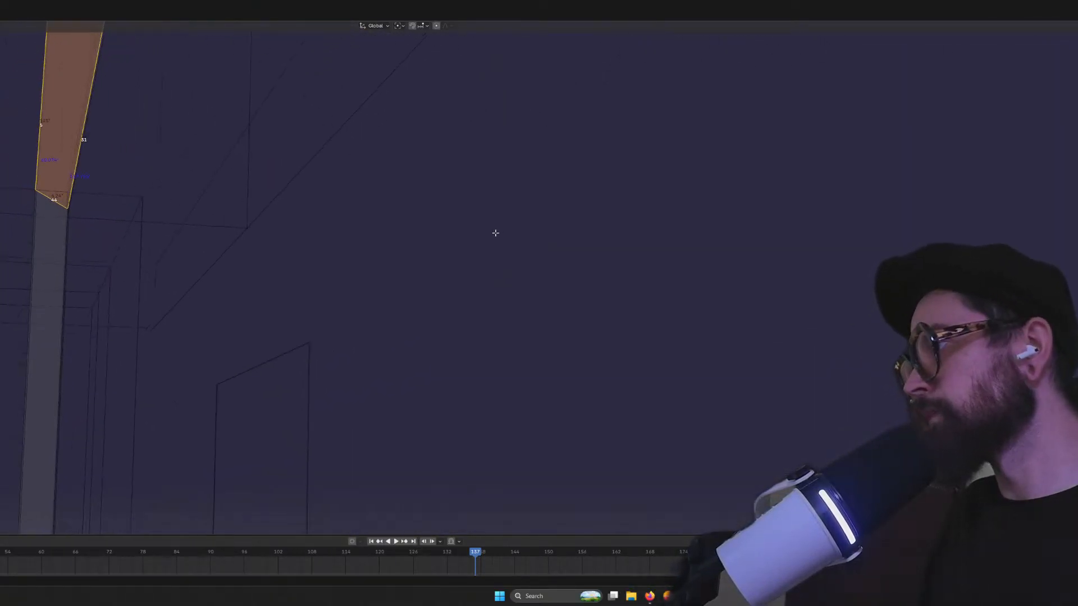
Undo the bridging and inset edits back to the flat panel, view it from the side, and save the file
key("ctrl+z")
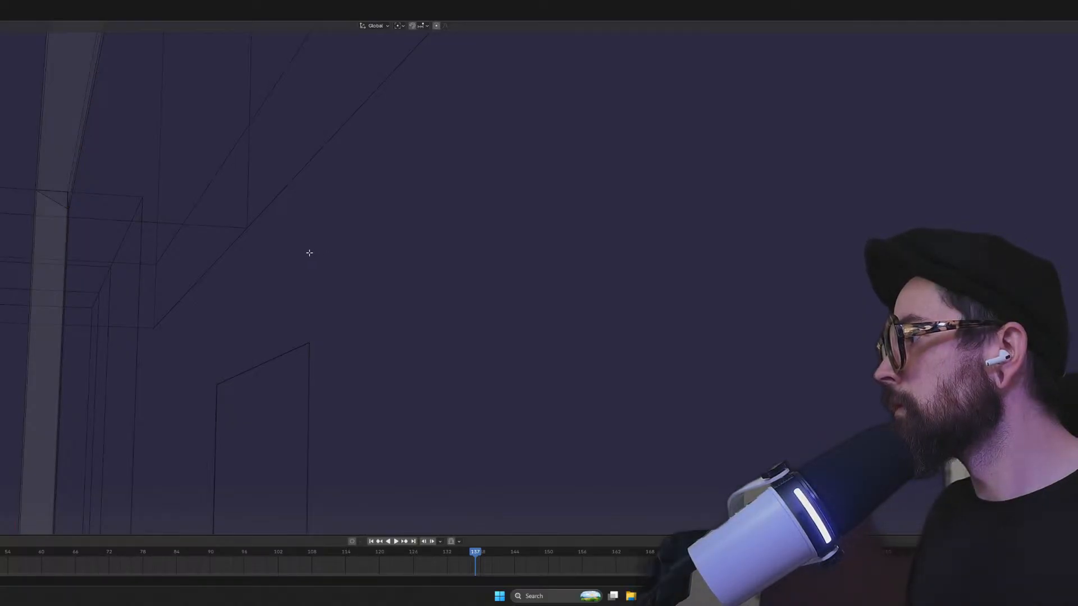
middle_click_drag(309, 253, 216, 259)
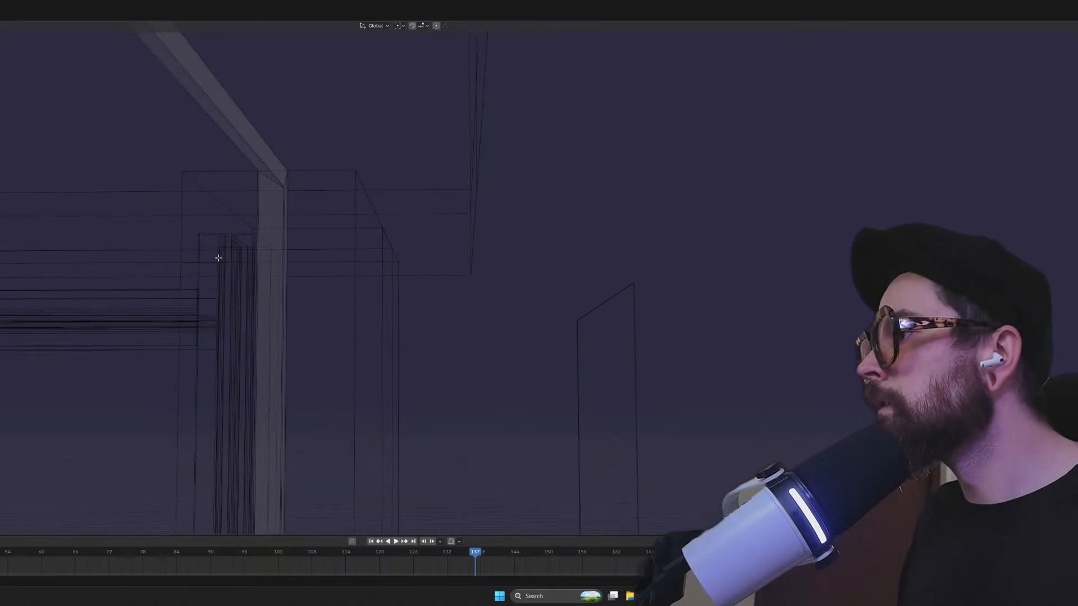
key("ctrl+z")
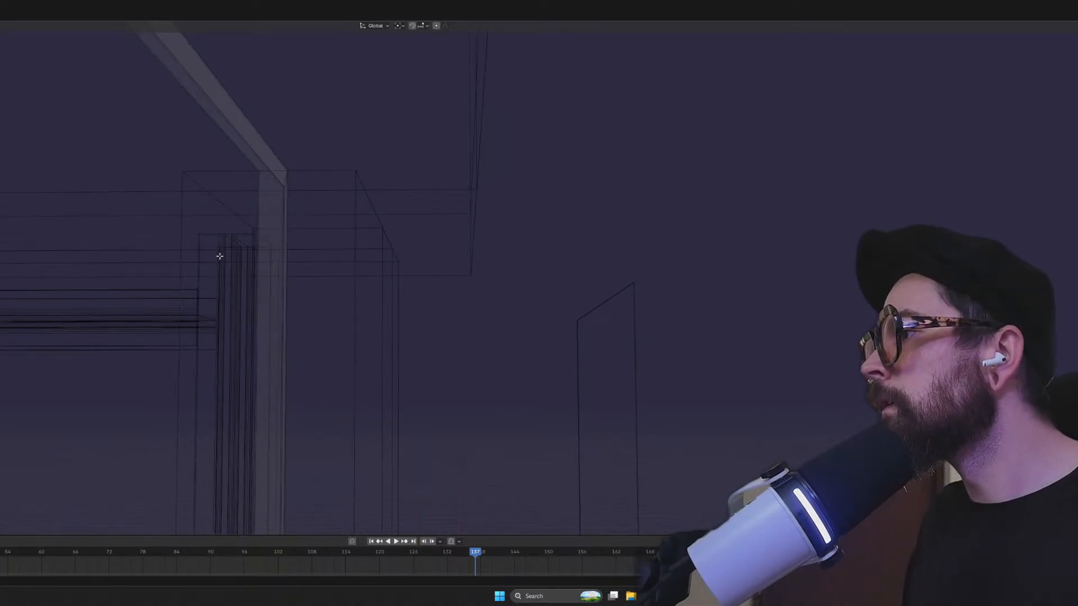
key("Tab")
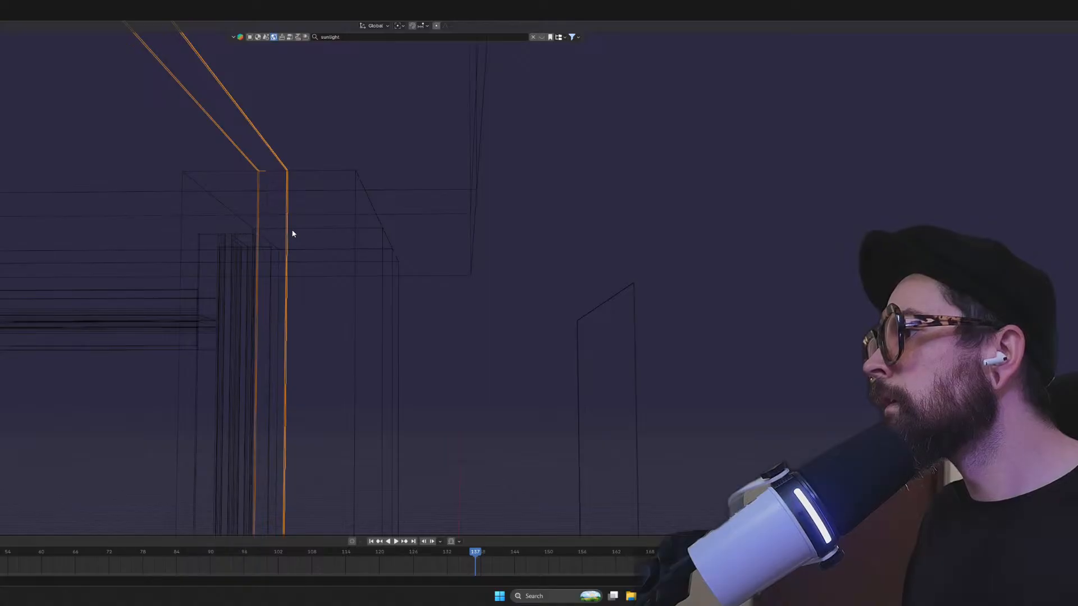
key("Tab")
mouse_move(282, 274)
middle_mouse_down()
mouse_move(402, 269)
mouse_move(303, 269)
mouse_move(238, 241)
mouse_move(301, 221)
mouse_move(365, 224)
mouse_move(348, 223)
middle_mouse_up()
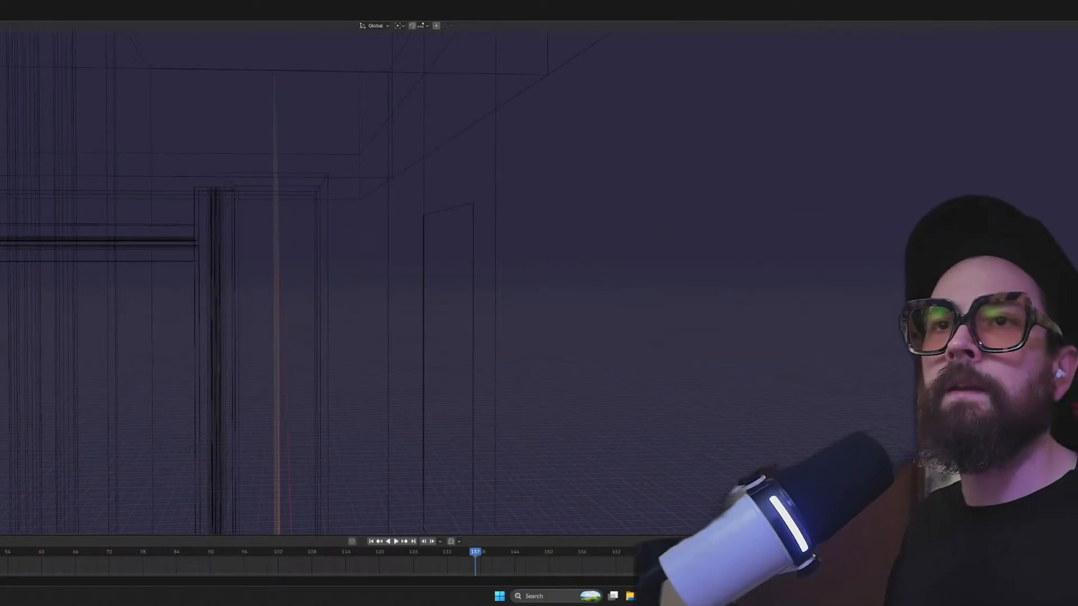
key("KP_3")
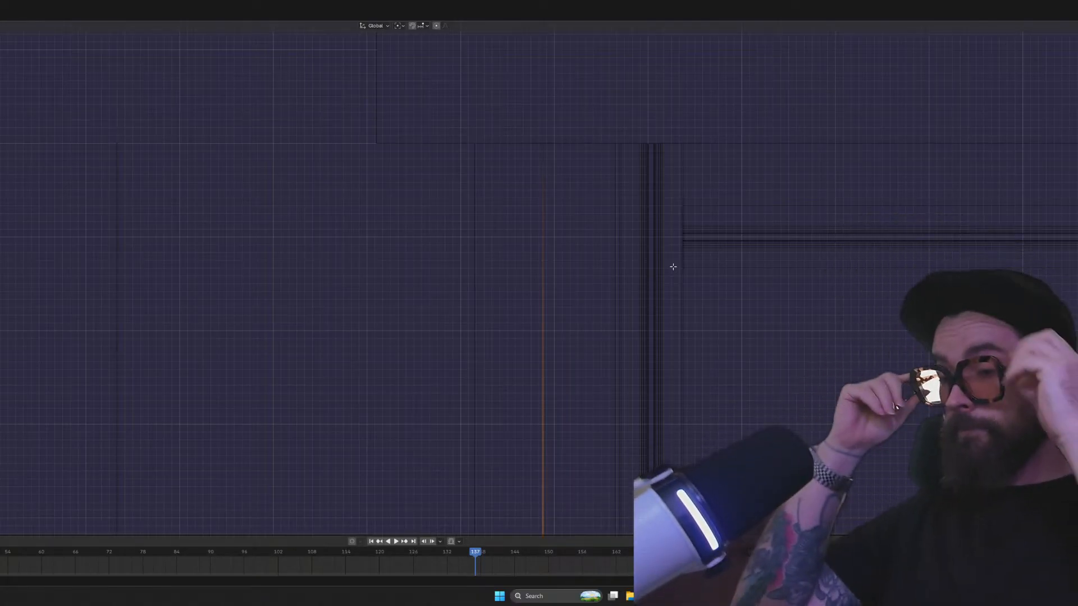
key("ctrl+s")
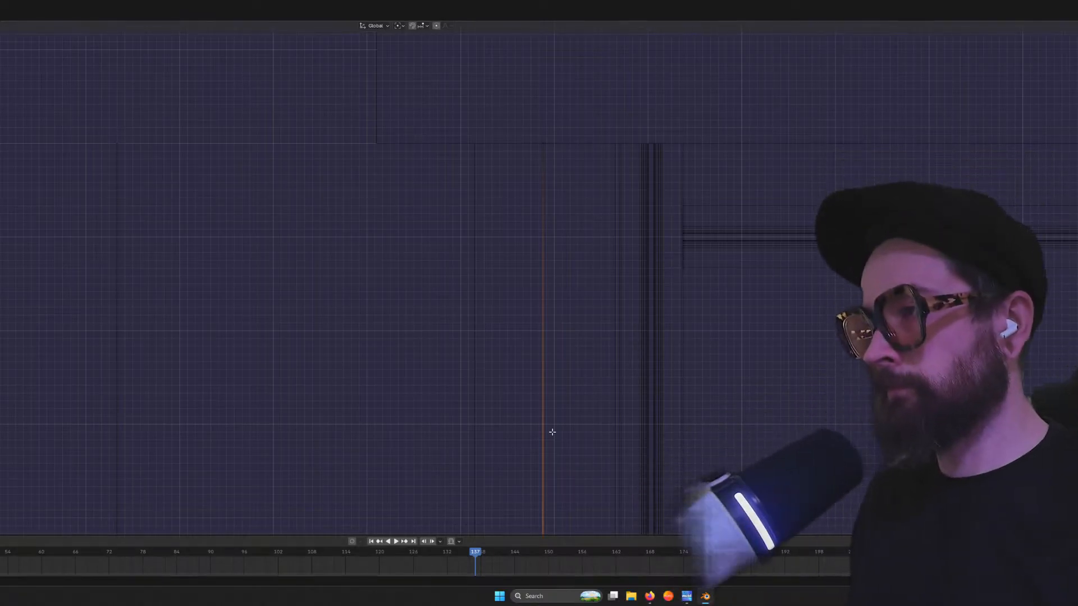
Try to extrude the flat panel's bottom edge along the Y axis, and undo it
scroll(524, 409, "down", 3)
middle_click_drag(513, 417, 500, 226, "shift")
scroll(487, 289, "down", 3)
scroll(465, 339, "up", 3)
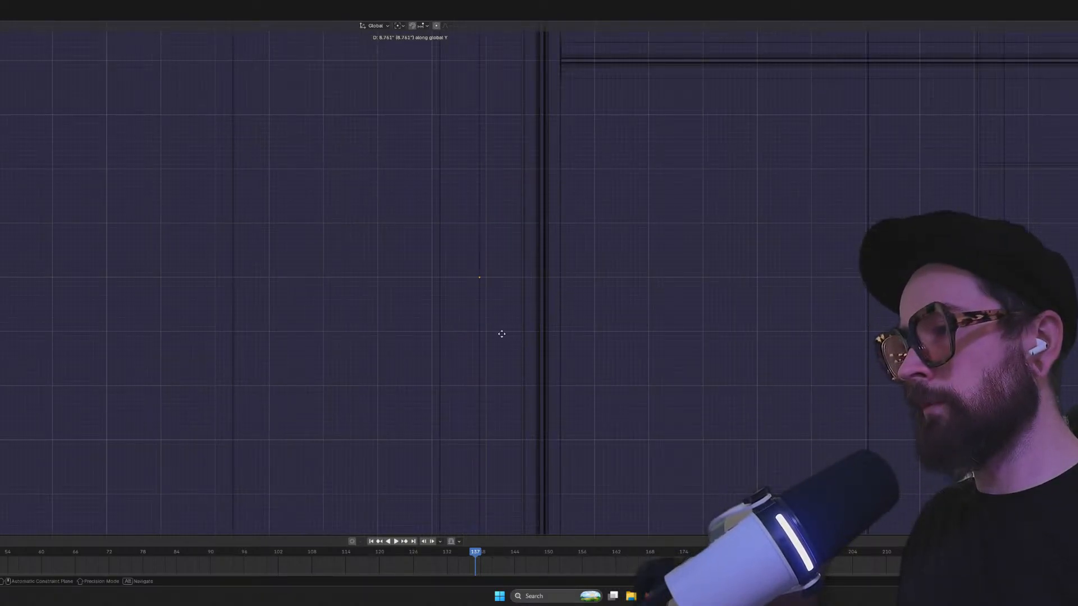
scroll(405, 318, "down", 8)
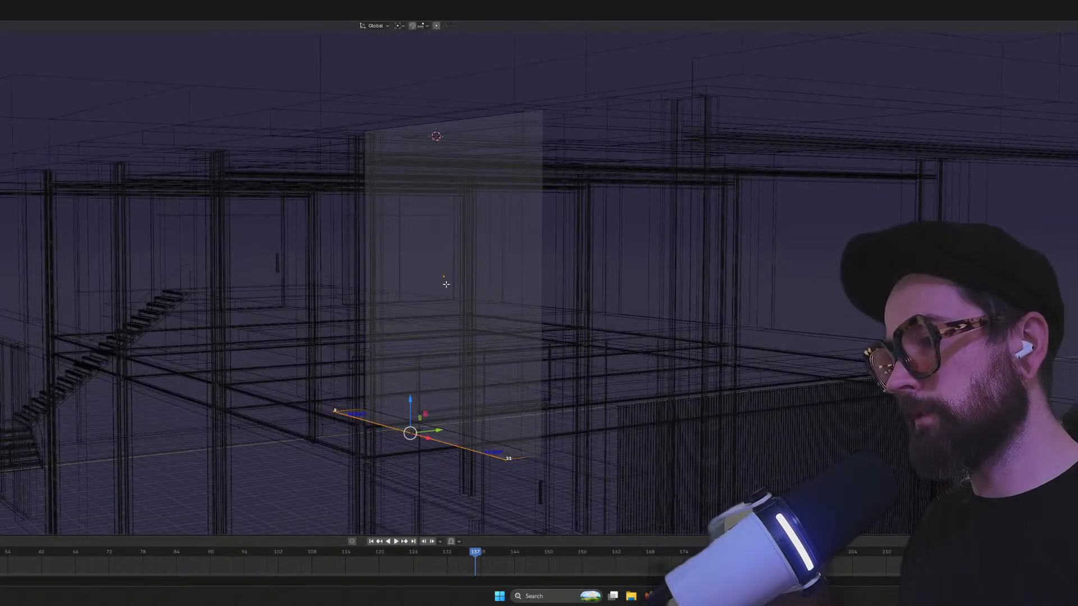
key("ctrl+z")
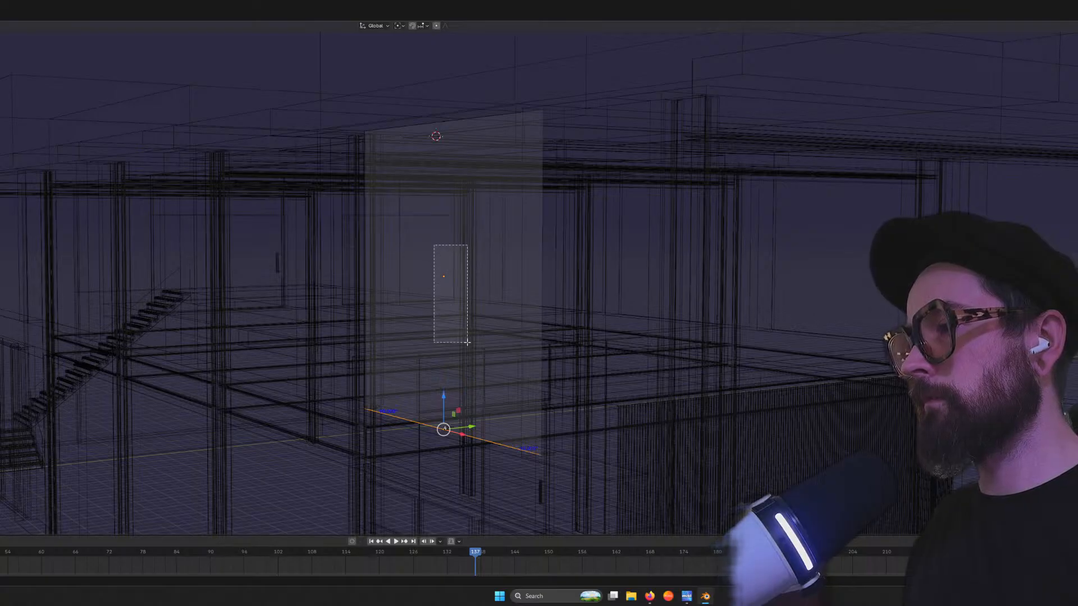
Select the whole panel face and extrude it about 2.5 inches along Y in the side view to thicken it
left_click(465, 317)
middle_click_drag(466, 318, 413, 316)
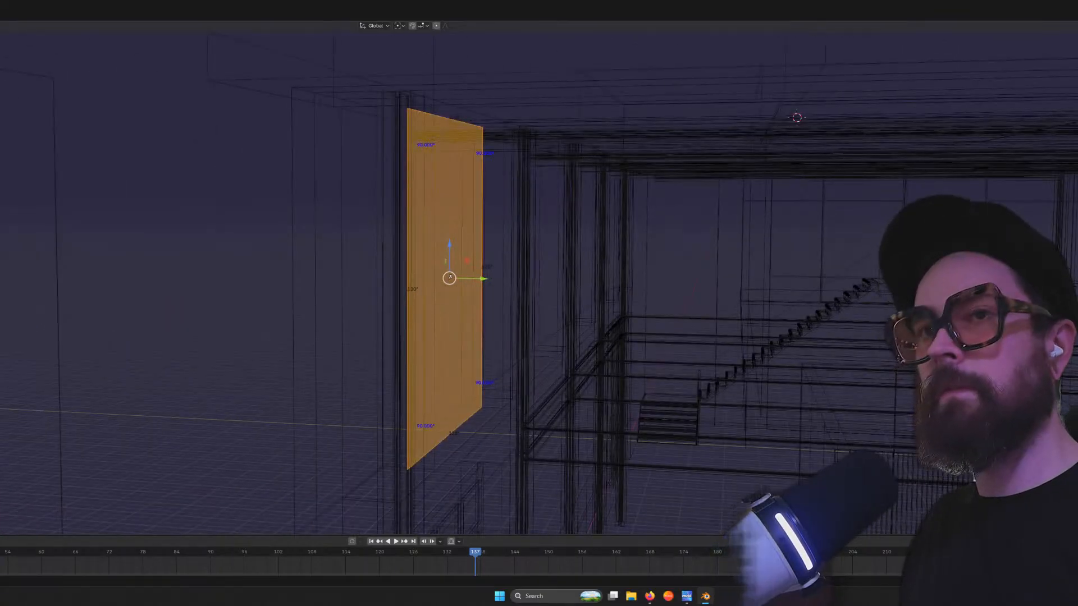
key("KP_3")
scroll(490, 349, "up", 6)
middle_click_drag(501, 349, 482, 278, "shift")
key("g")
key("y")
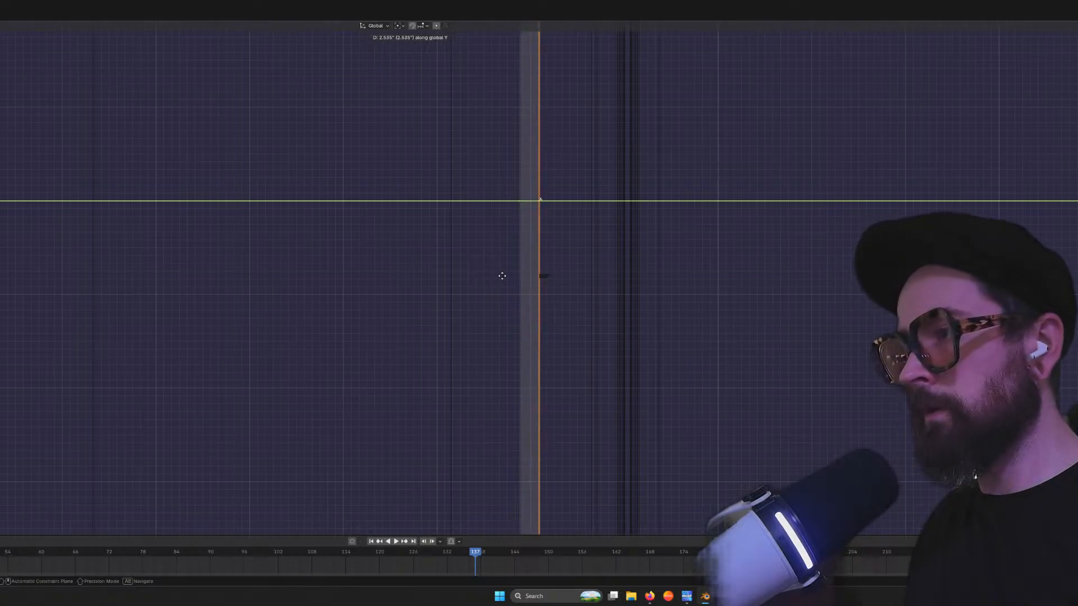
left_click(502, 288)
scroll(530, 313, "down", 6)
Examine the thickened panel's faces and edges in perspective and from the opposite side view
middle_click_drag(449, 365, 435, 330)
middle_click_drag(450, 294, 532, 330)
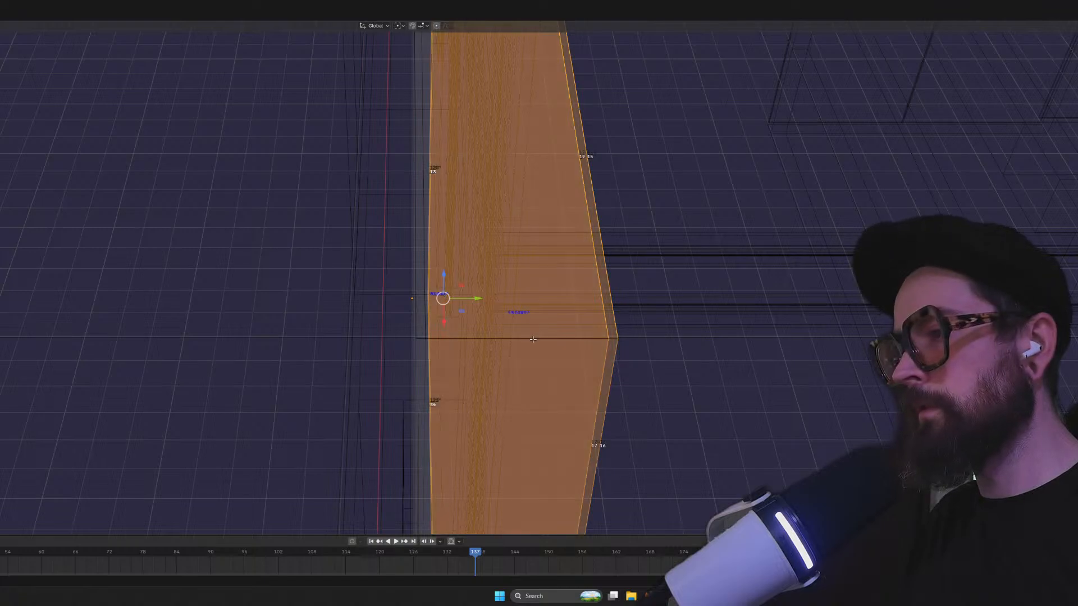
left_click(534, 338)
scroll(541, 353, "up", 1)
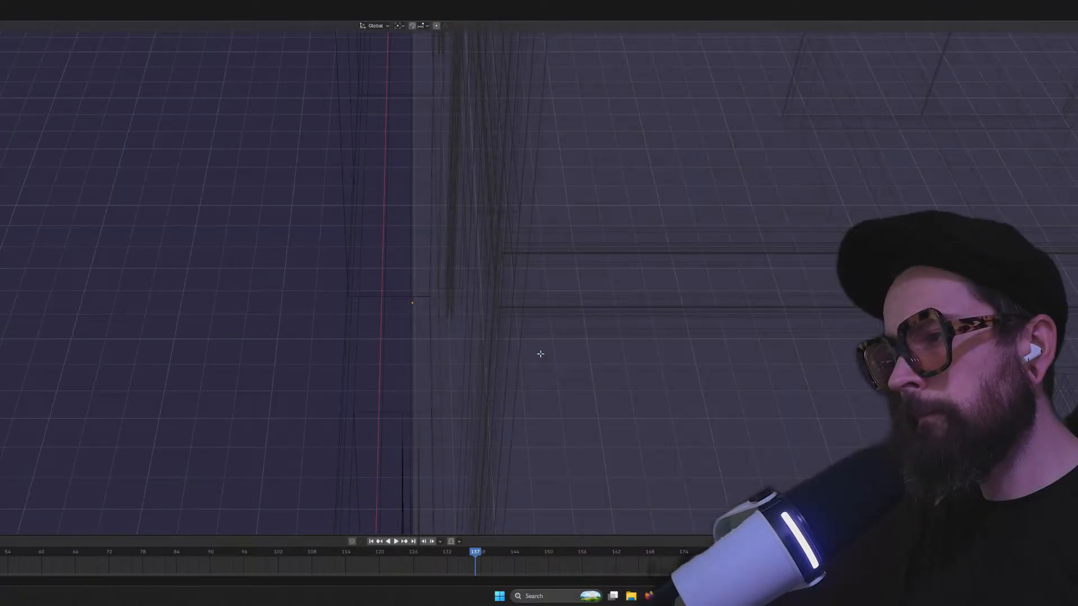
scroll(542, 354, "down", 1)
mouse_move(559, 352)
middle_mouse_down()
mouse_move(569, 359)
mouse_move(569, 343)
middle_mouse_up()
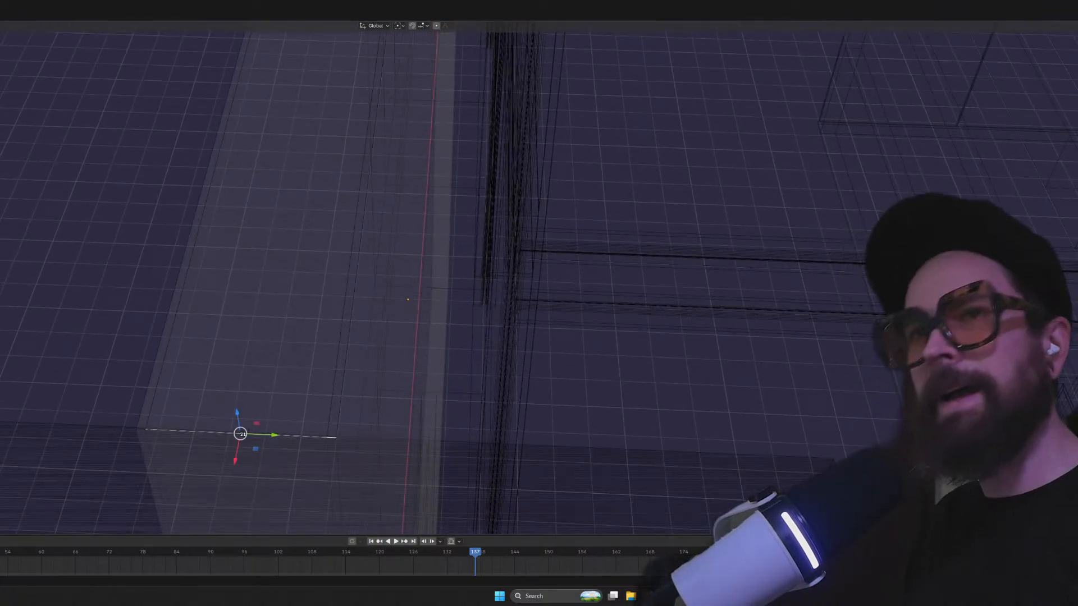
key("ctrl+KP_3")
scroll(385, 308, "down", 8)
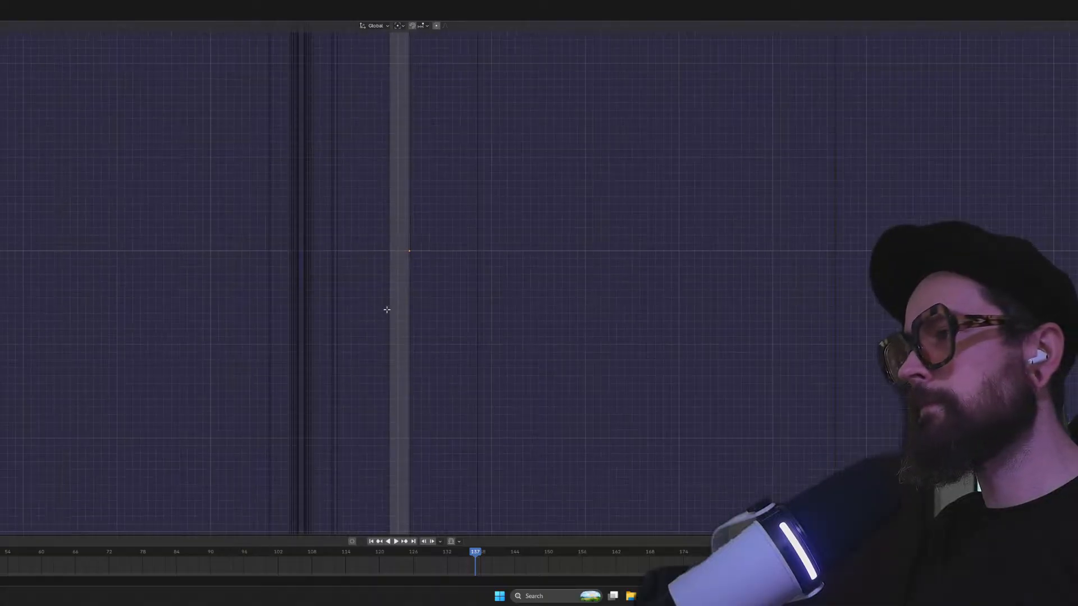
scroll(406, 231, "up", 2)
middle_click_drag(414, 159, 406, 368, "shift")
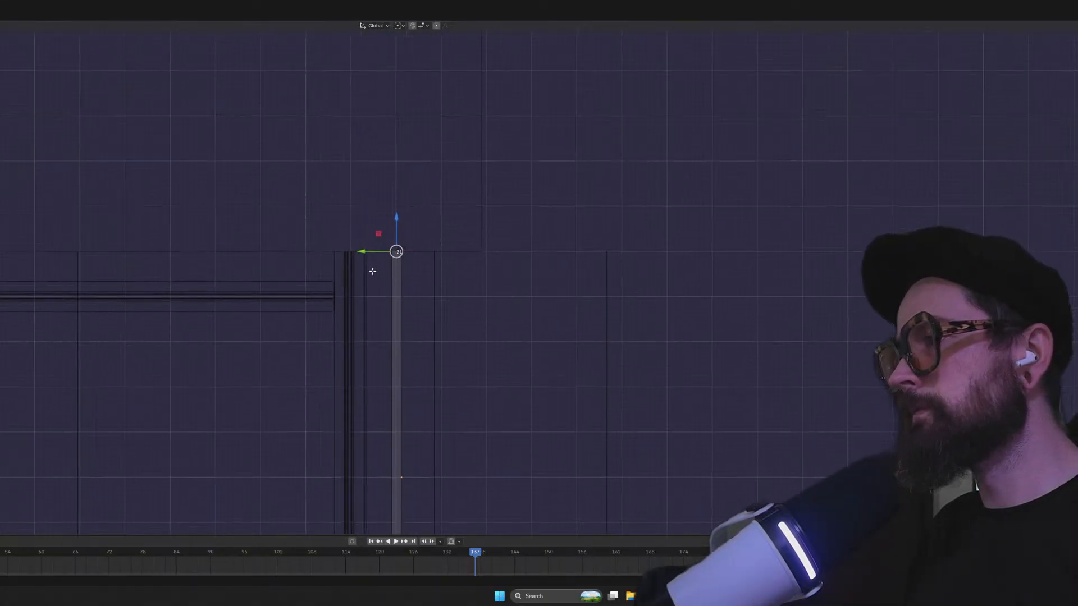
scroll(372, 263, "up", 9)
scroll(371, 236, "up", 4)
middle_click_drag(368, 230, 443, 390, "shift")
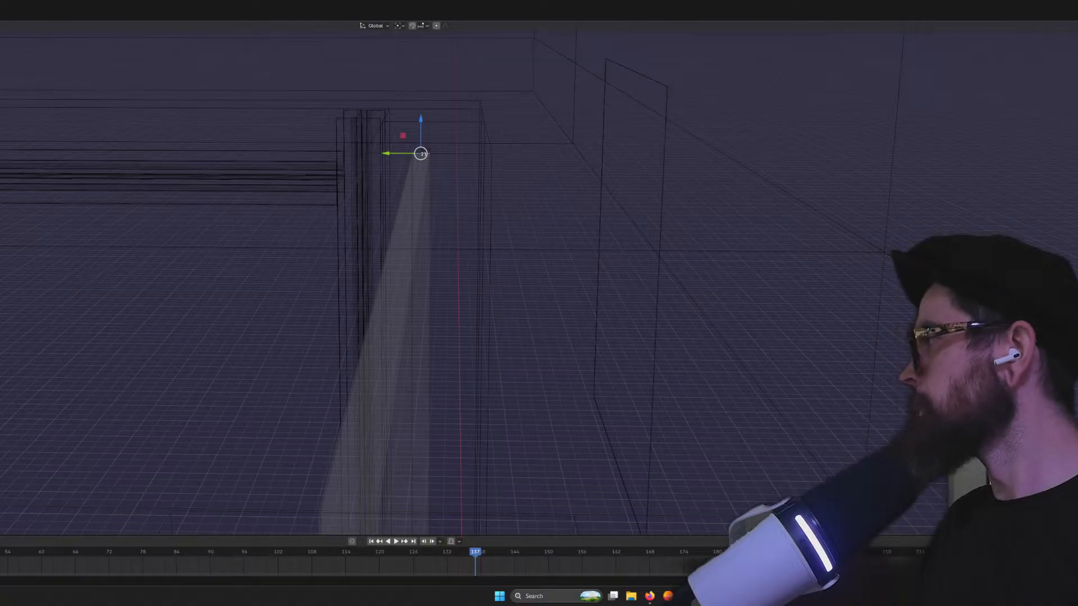
Return to Object Mode and move the thickened panel along Y, clear of the building's wall
left_click(394, 157)
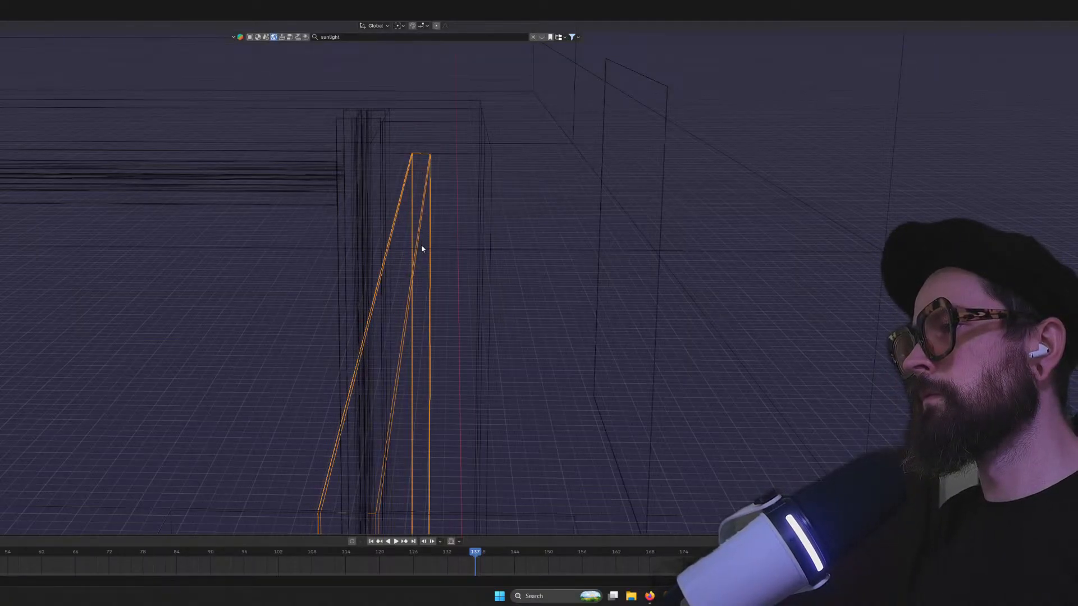
middle_click_drag(416, 253, 406, 275)
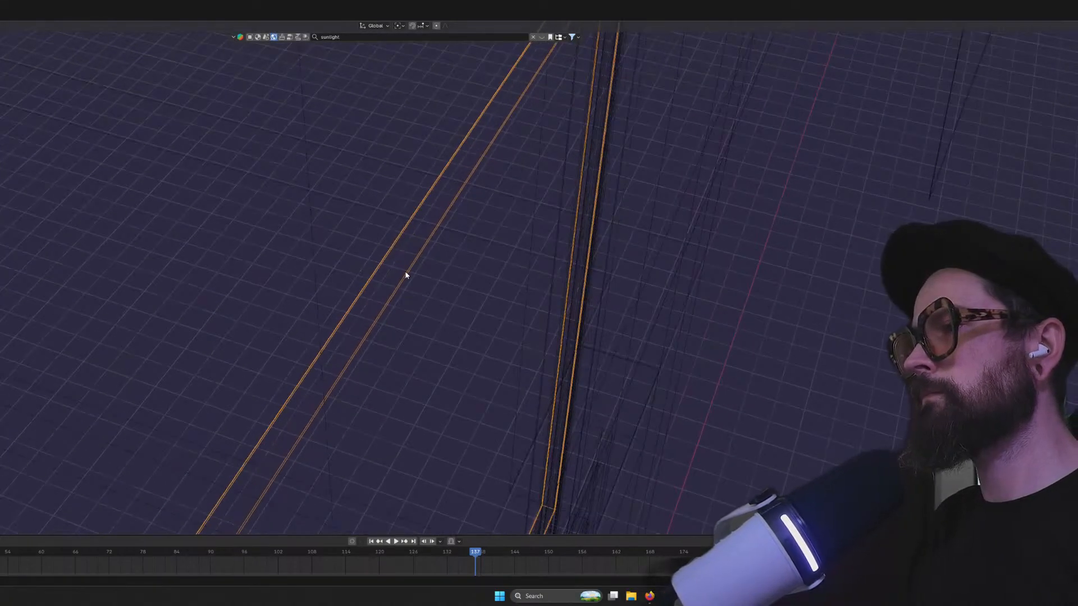
scroll(417, 288, "down", 4)
left_click_drag(388, 379, 708, 421)
middle_click_drag(722, 412, 743, 421)
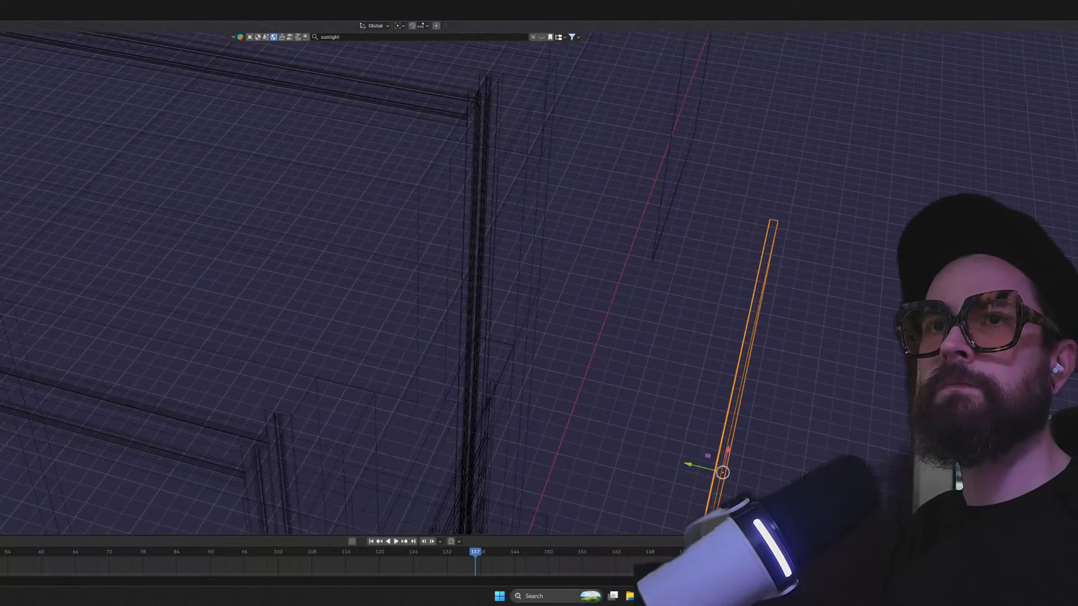
Inspect the thickened panel in top view and delete the object
key("KP_7")
scroll(472, 401, "up", 3)
scroll(462, 398, "down", 4)
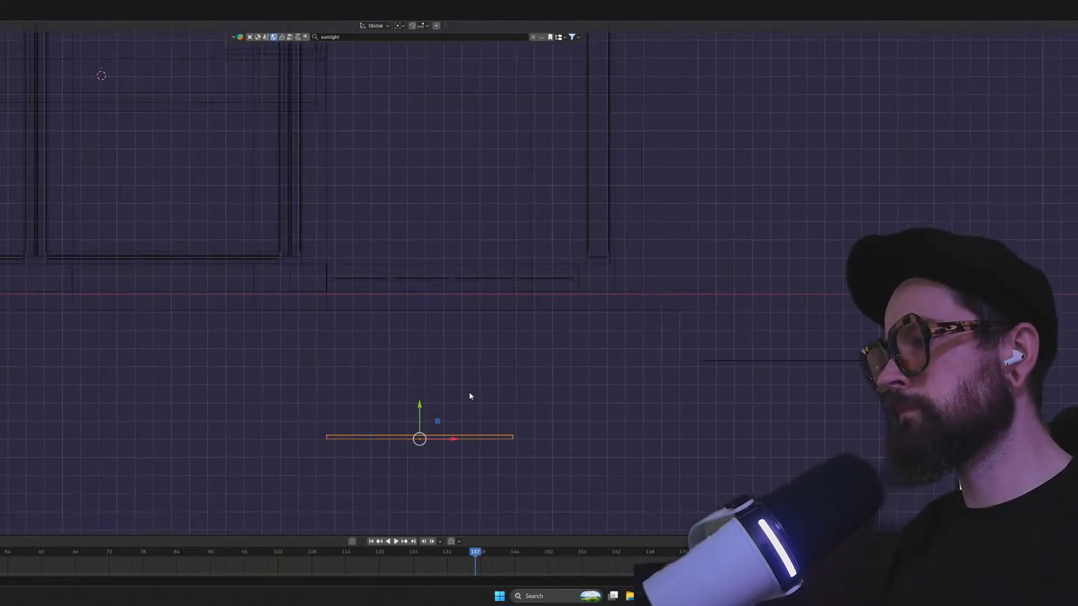
middle_click_drag(438, 424, 477, 276, "shift")
scroll(476, 277, "up", 3)
scroll(452, 272, "up", 5)
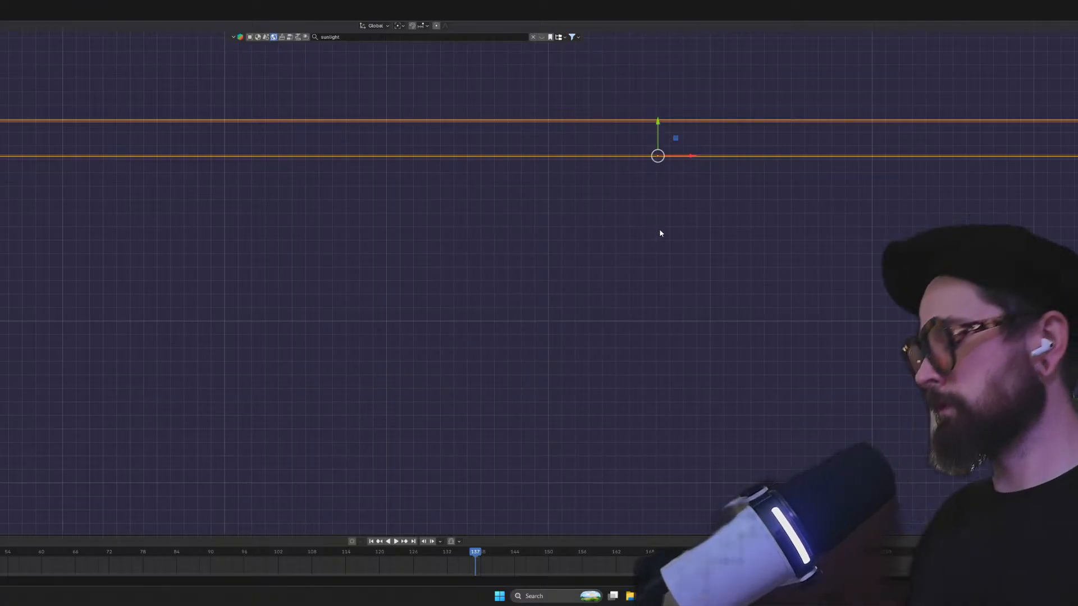
left_click(683, 245)
scroll(680, 248, "down", 5)
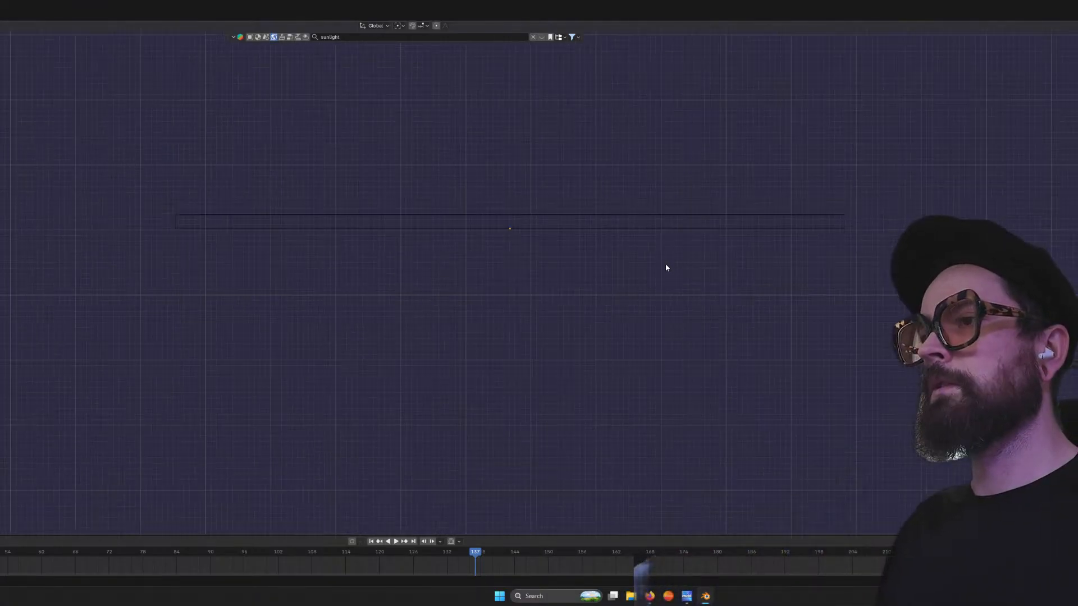
scroll(769, 275, "down", 4)
left_click_drag(337, 218, 501, 302)
key("Delete")
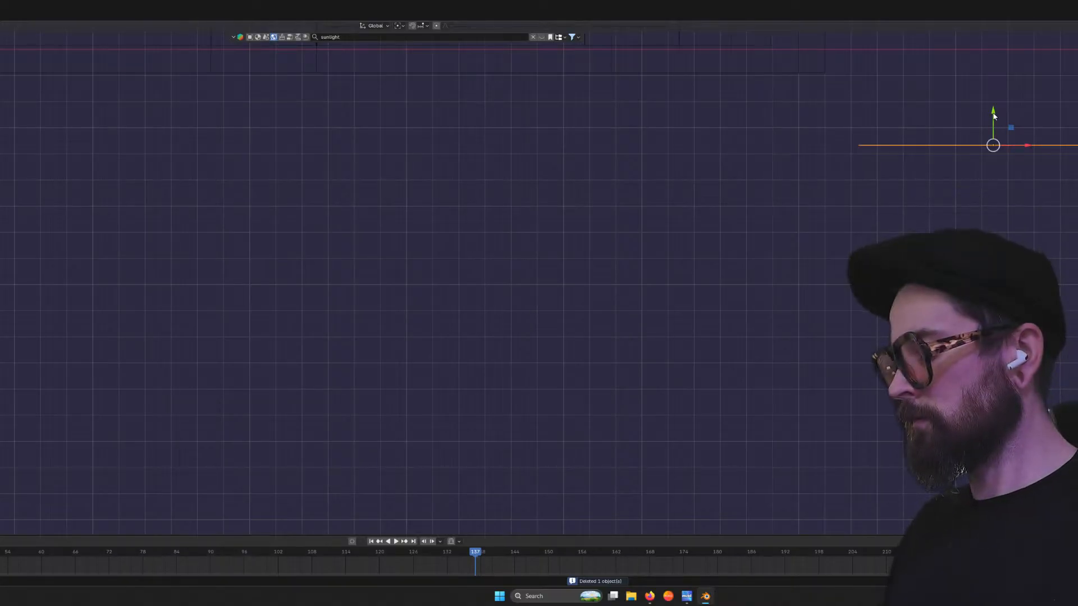
Paste a copy of the remaining flat panel and reposition it in top view toward the building's opening
key("ctrl+v")
left_click_drag(993, 114, 668, 237)
left_click_drag(518, 237, 531, 236)
Select the flat panel outside the building and move it a short distance along negative Y, farther from the wall
scroll(490, 171, "up", 8)
middle_click_drag(584, 119, 481, 421, "shift")
scroll(471, 385, "up", 2)
scroll(470, 385, "up", 1)
middle_click_drag(472, 383, 477, 327, "shift")
middle_click_drag(498, 306, 644, 293)
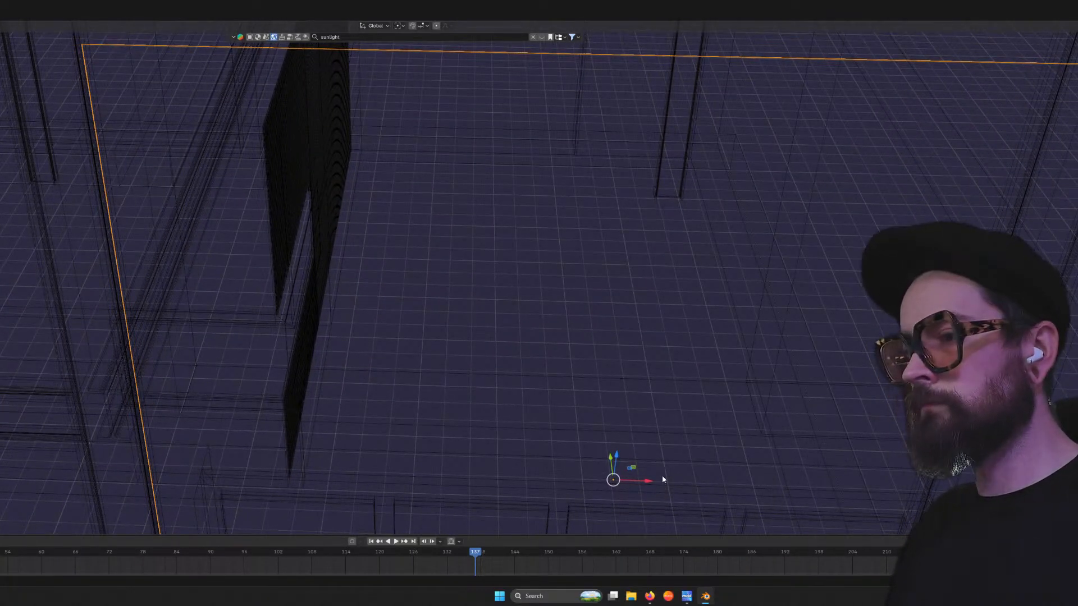
left_click(631, 493)
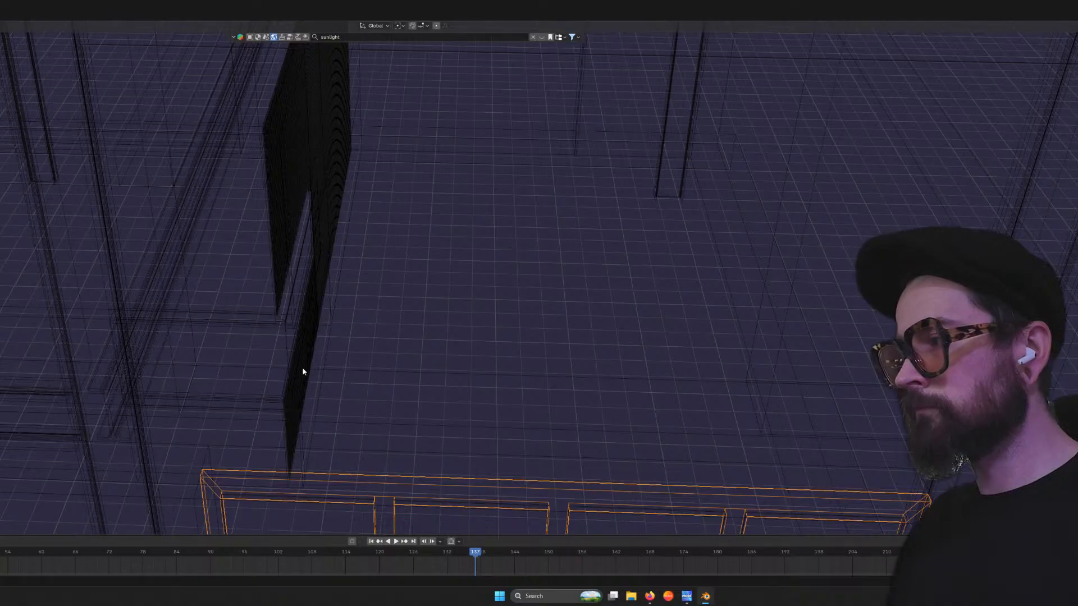
middle_click_drag(167, 367, 258, 380)
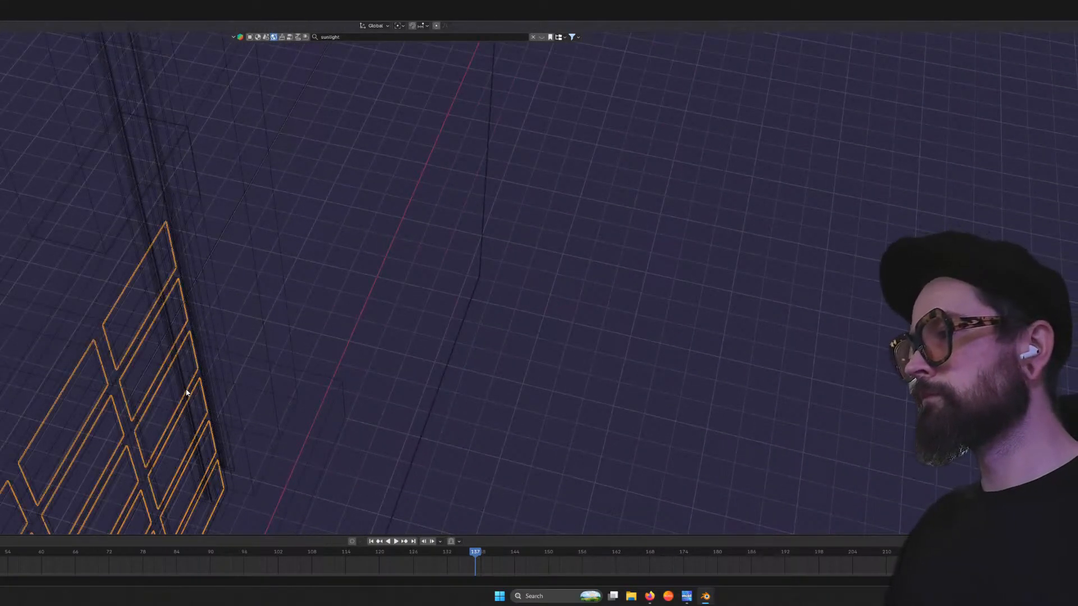
left_click(355, 303)
left_click(457, 328)
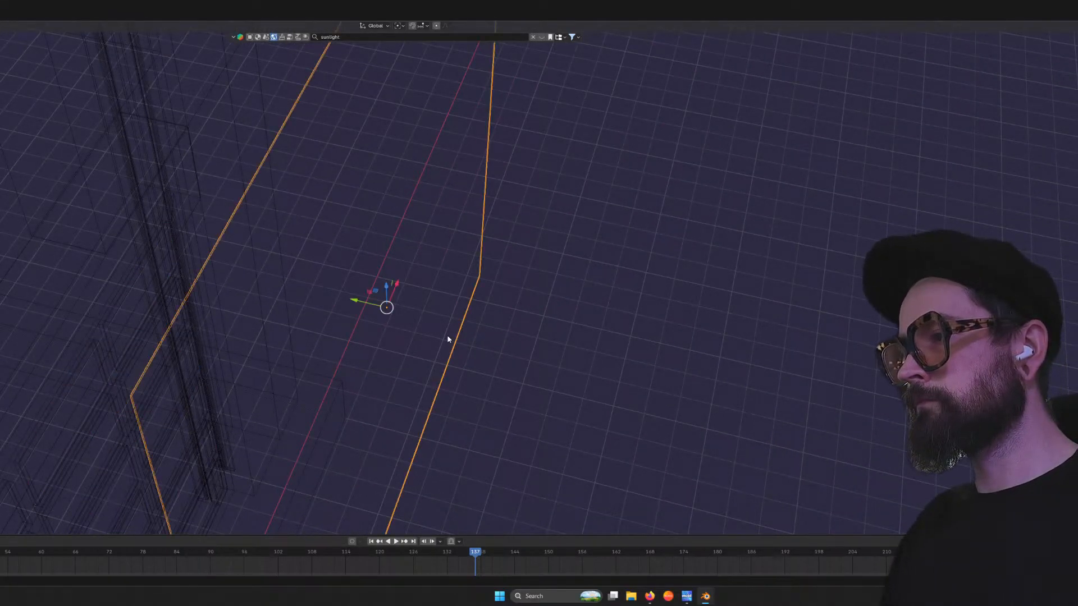
middle_click_drag(429, 347, 378, 378)
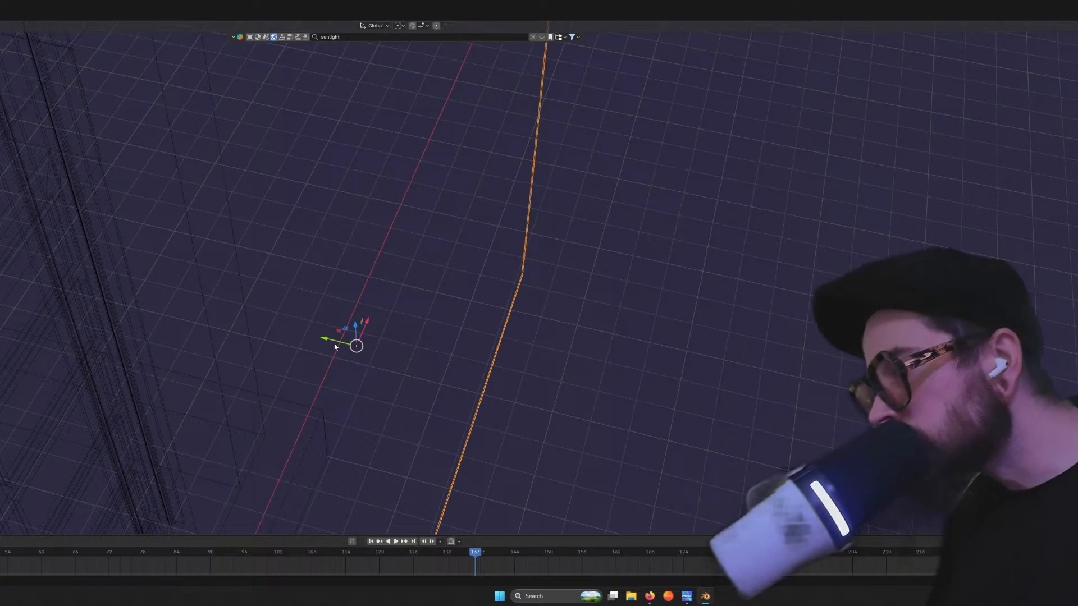
left_click_drag(330, 340, 369, 359)
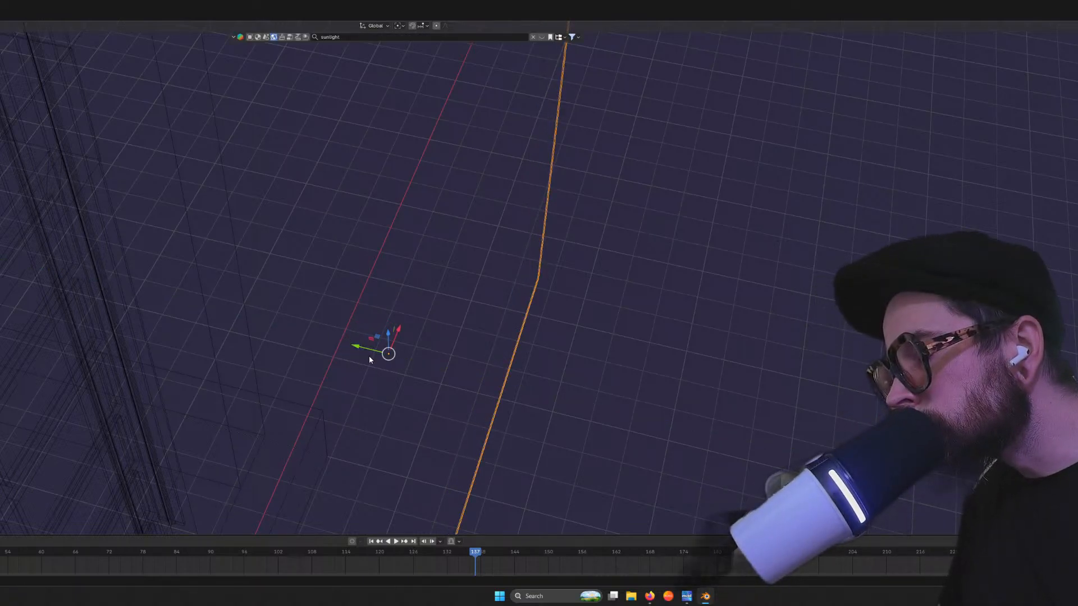
Enter Edit Mode on the flat panel, switch to vertex selection and select all of its geometry
key("Tab")
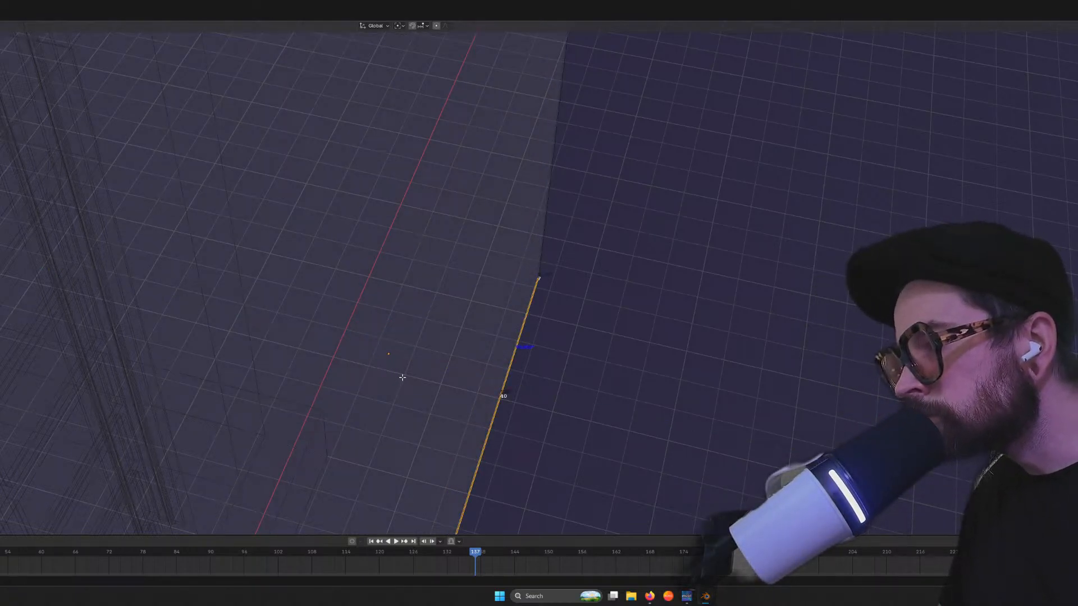
scroll(403, 376, "down", 9)
middle_click_drag(405, 371, 329, 411)
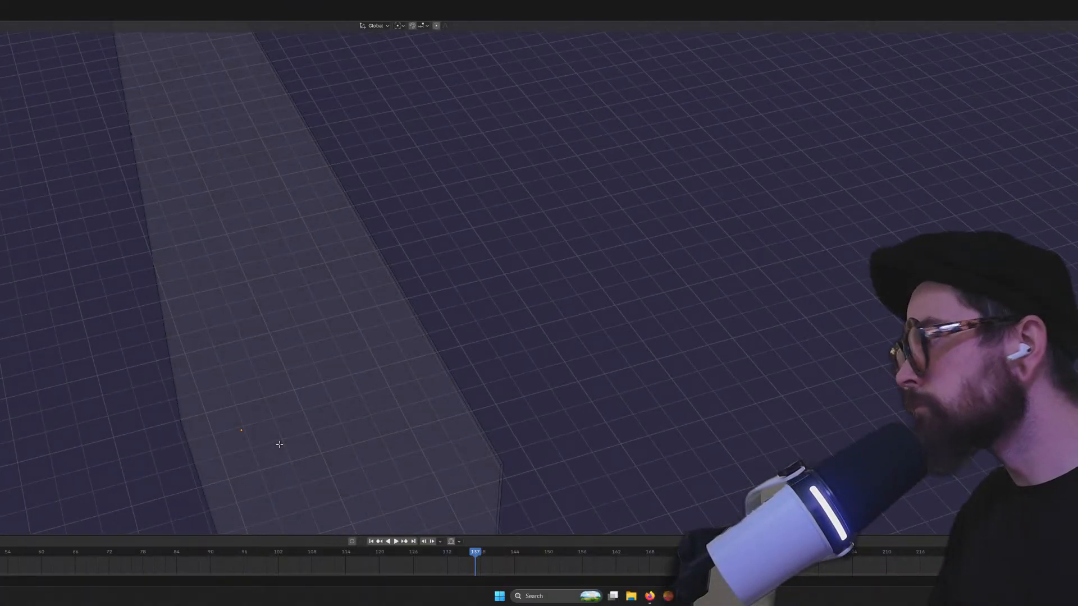
key("1")
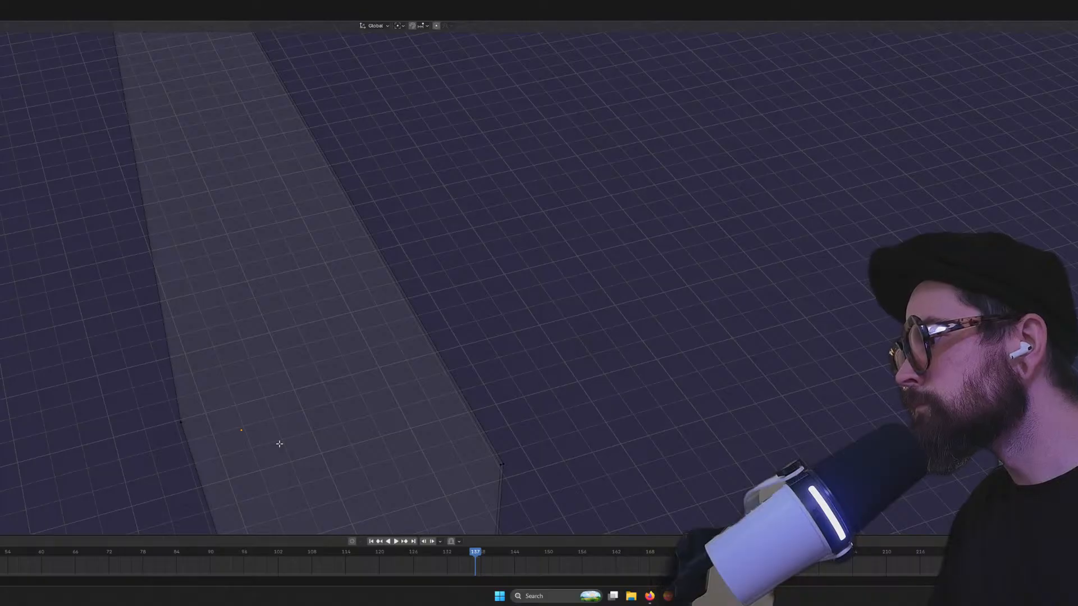
key("a")
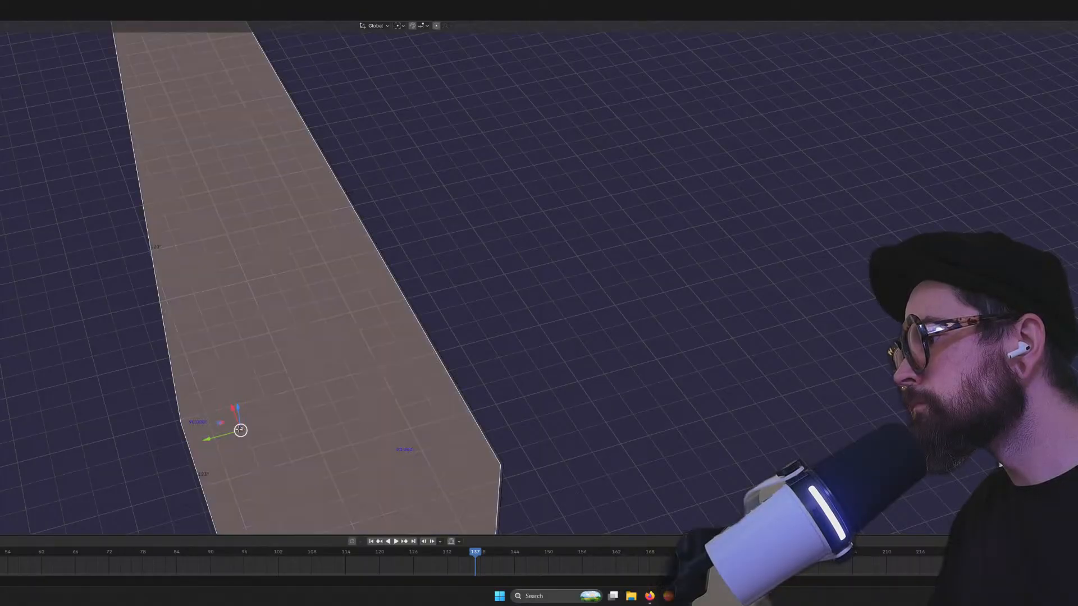
key("alt+a")
middle_click_drag(270, 440, 310, 431)
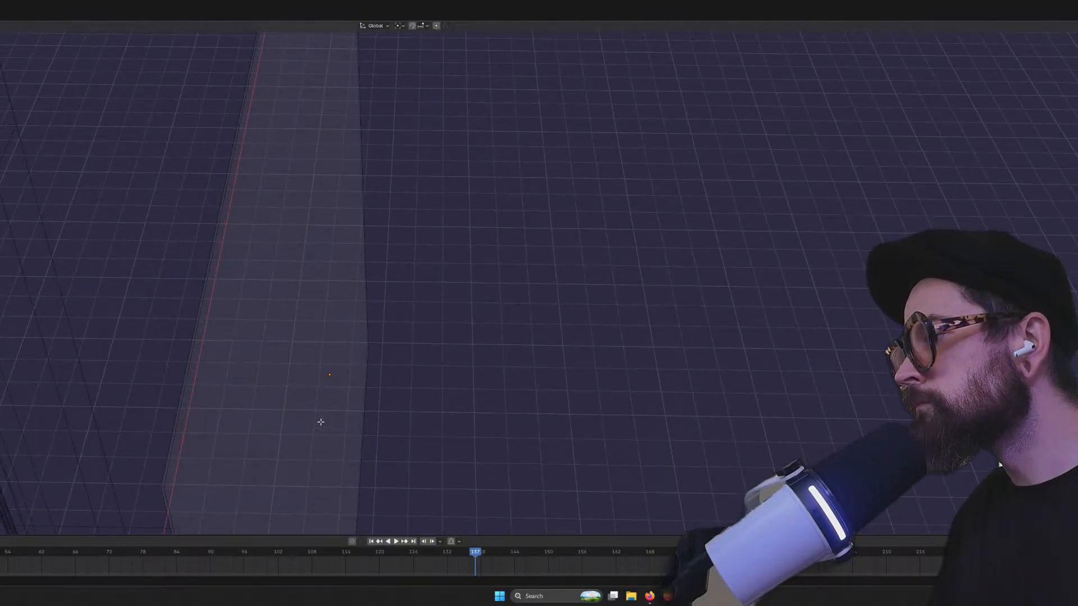
key("a")
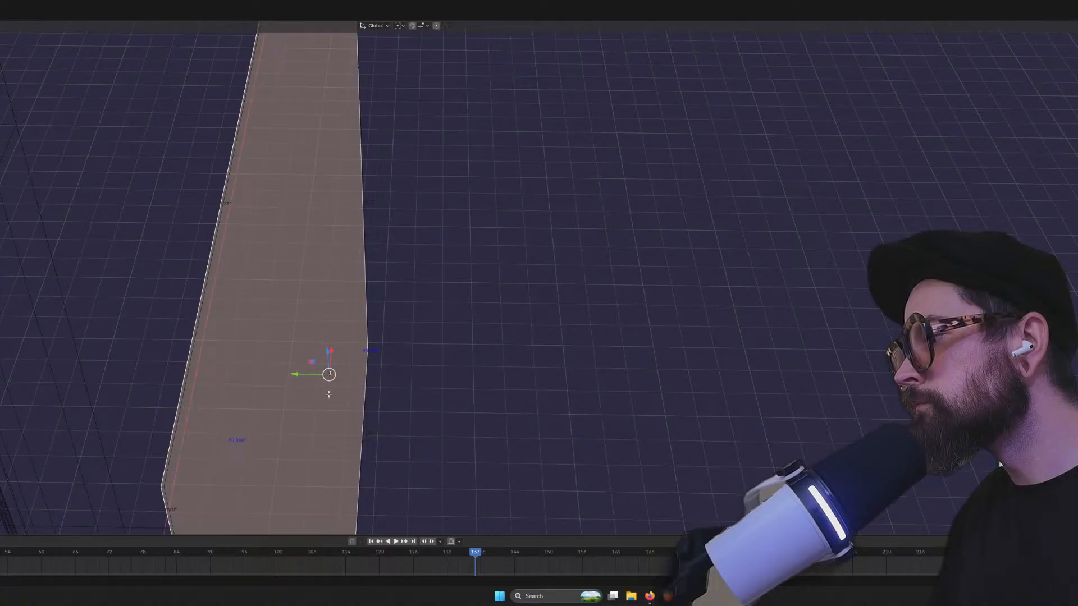
middle_click_drag(312, 403, 329, 394)
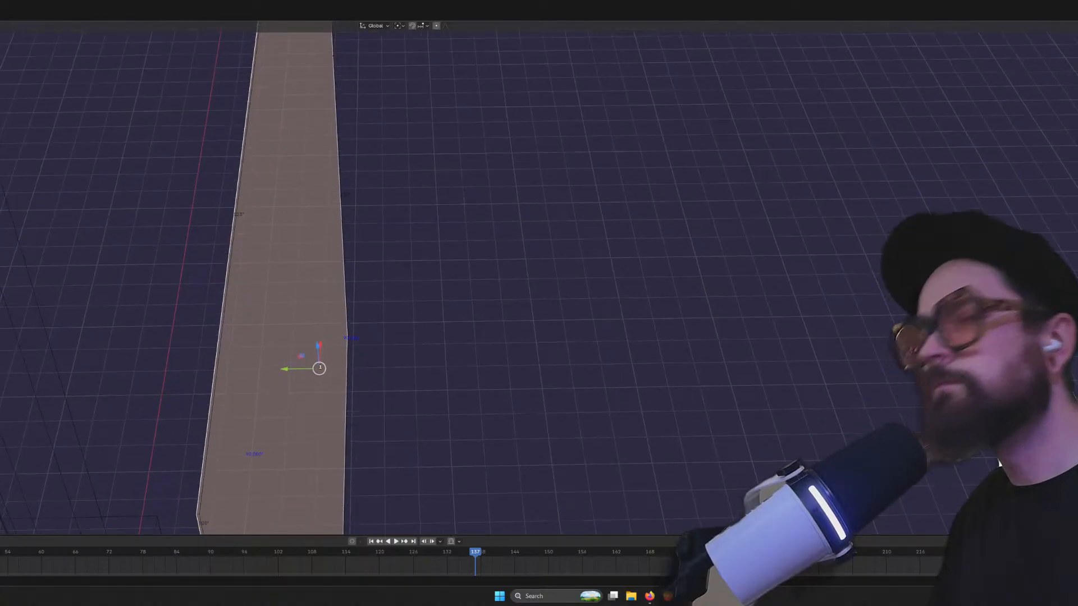
Extrude the whole panel slightly along Y in side view to give it a thin depth
key("KP_1")
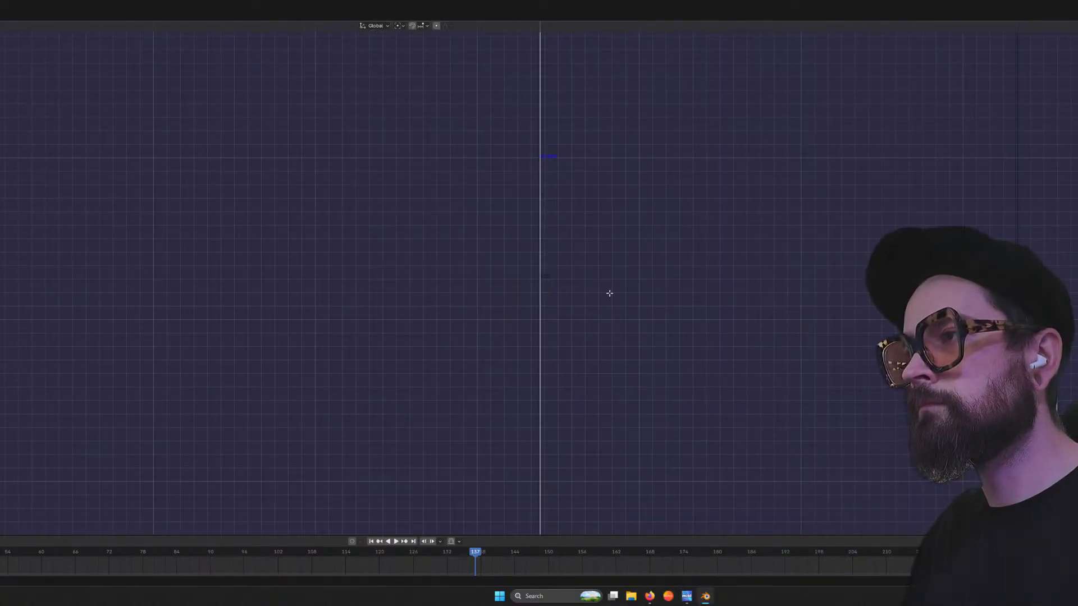
scroll(609, 293, "up", 2)
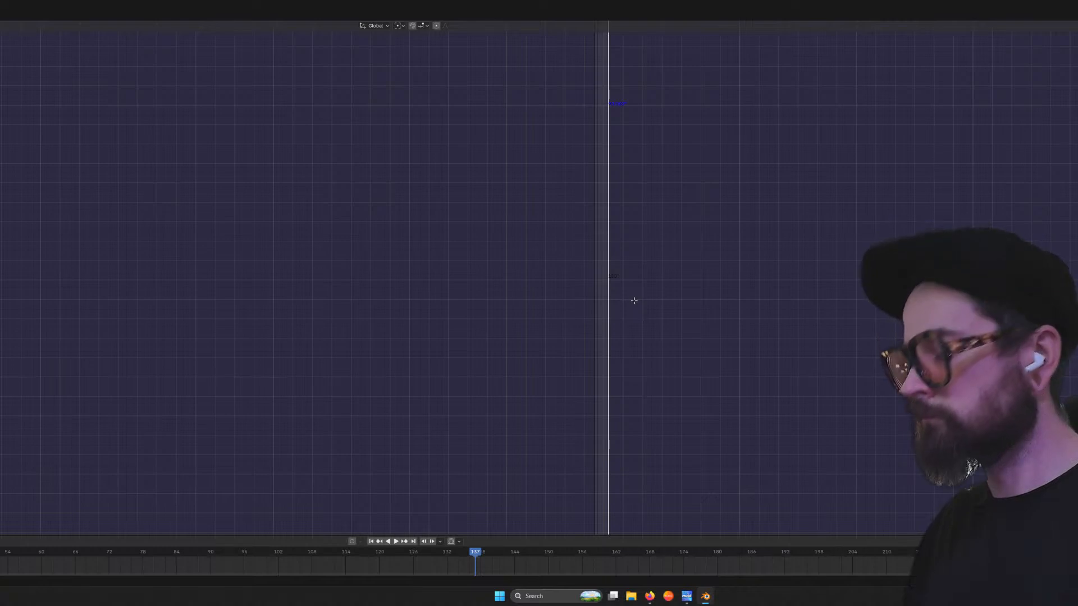
key("ctrl+z")
scroll(643, 306, "down", 4)
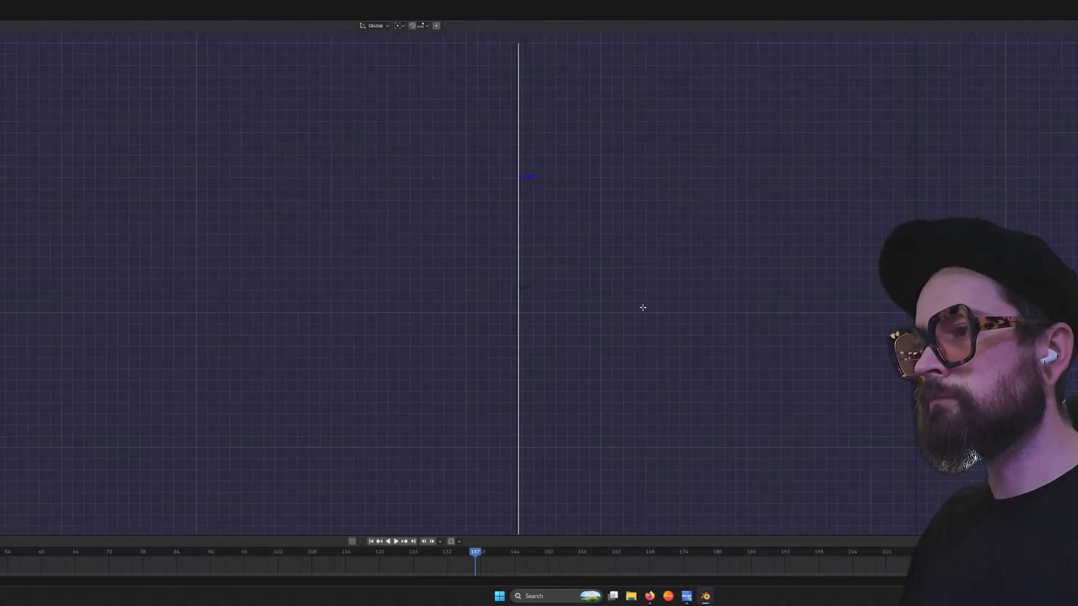
scroll(544, 366, "down", 3)
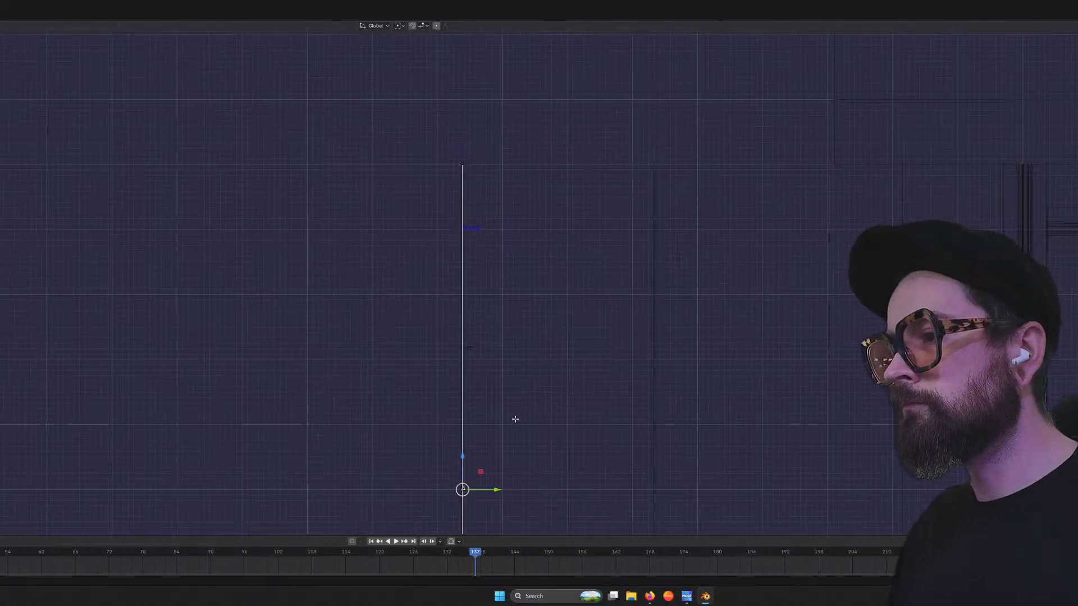
scroll(490, 462, "up", 2)
middle_click_drag(524, 476, 437, 192, "shift")
middle_click_drag(410, 311, 360, 390, "shift")
left_click_drag(386, 380, 406, 381)
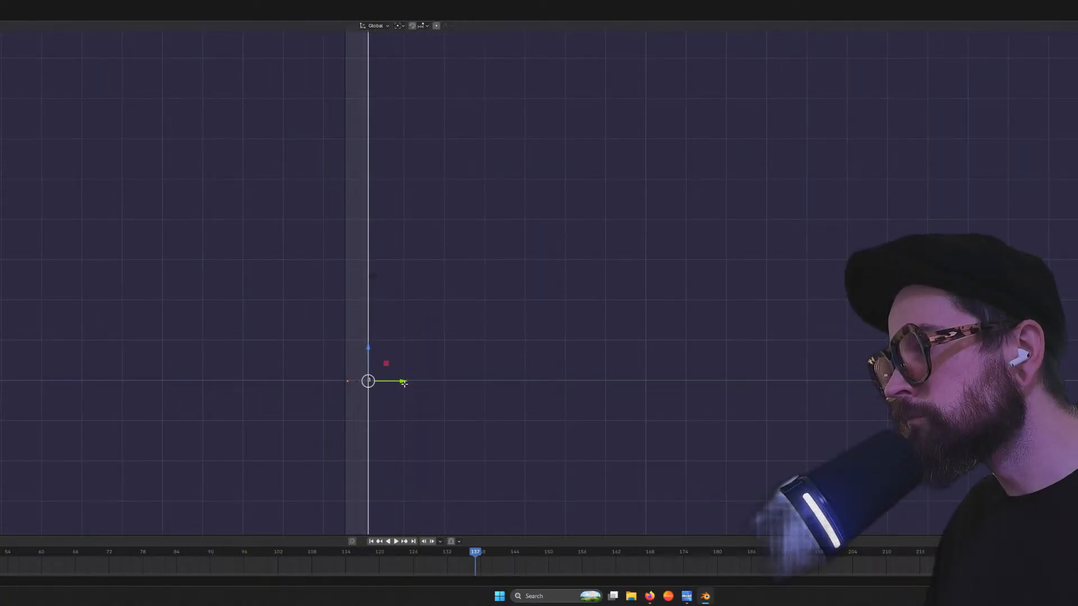
Add a horizontal loop cut around the thickened panel near its mid-height
scroll(433, 436, "down", 7)
middle_click_drag(449, 469, 457, 291, "shift")
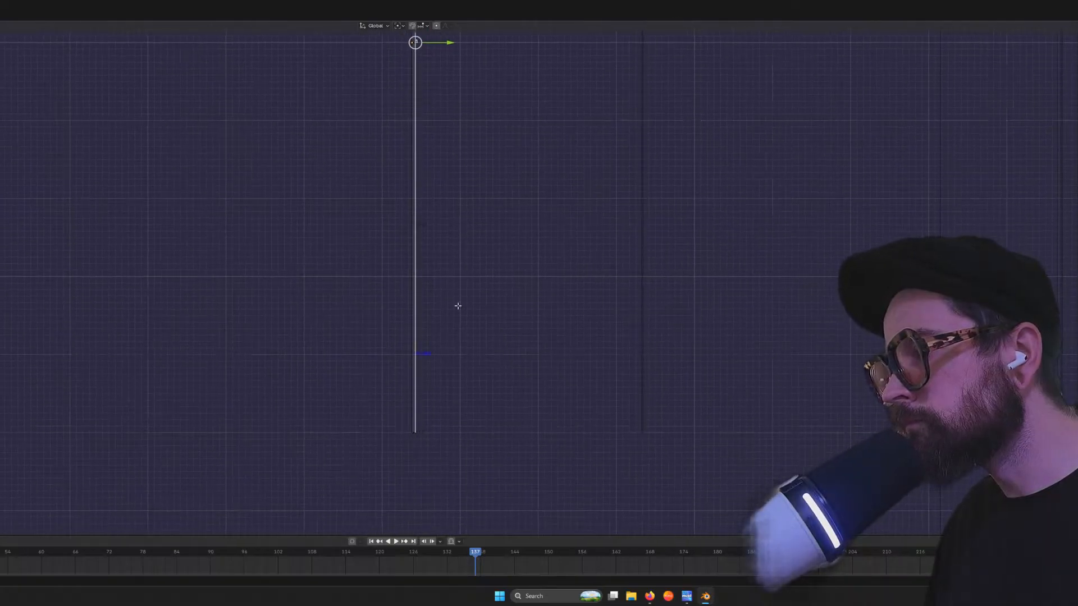
scroll(452, 368, "up", 3)
scroll(454, 359, "down", 2)
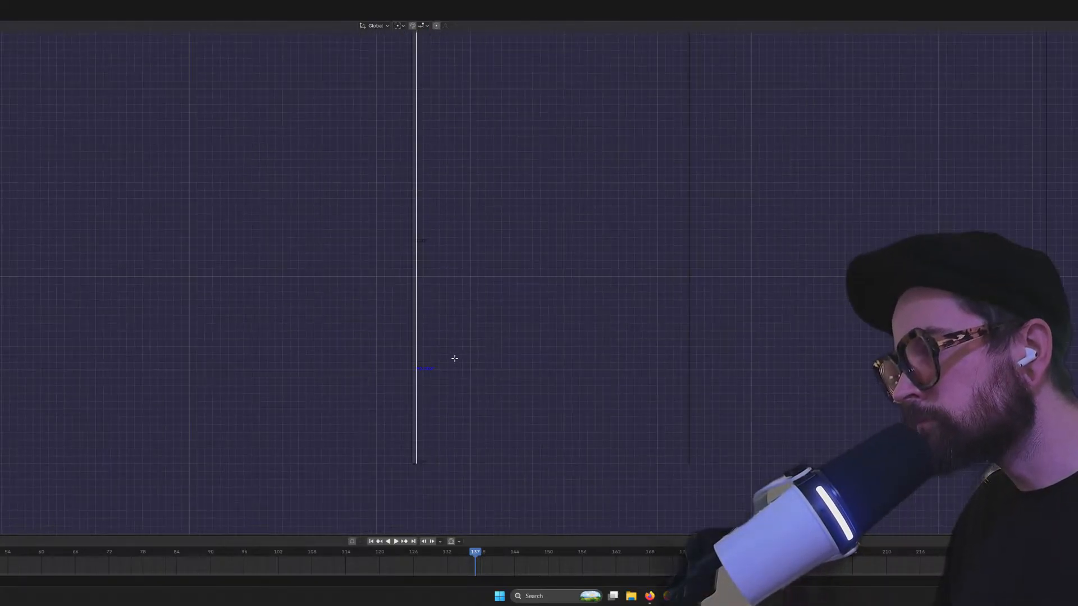
scroll(505, 132, "up", 2)
key("ctrl+r")
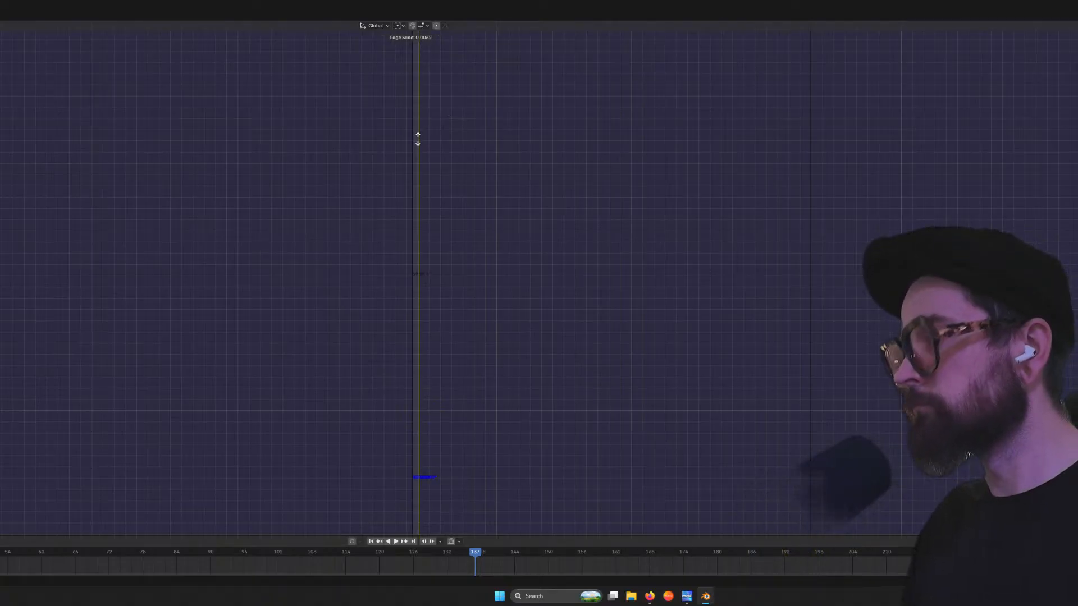
scroll(469, 124, "down", 6)
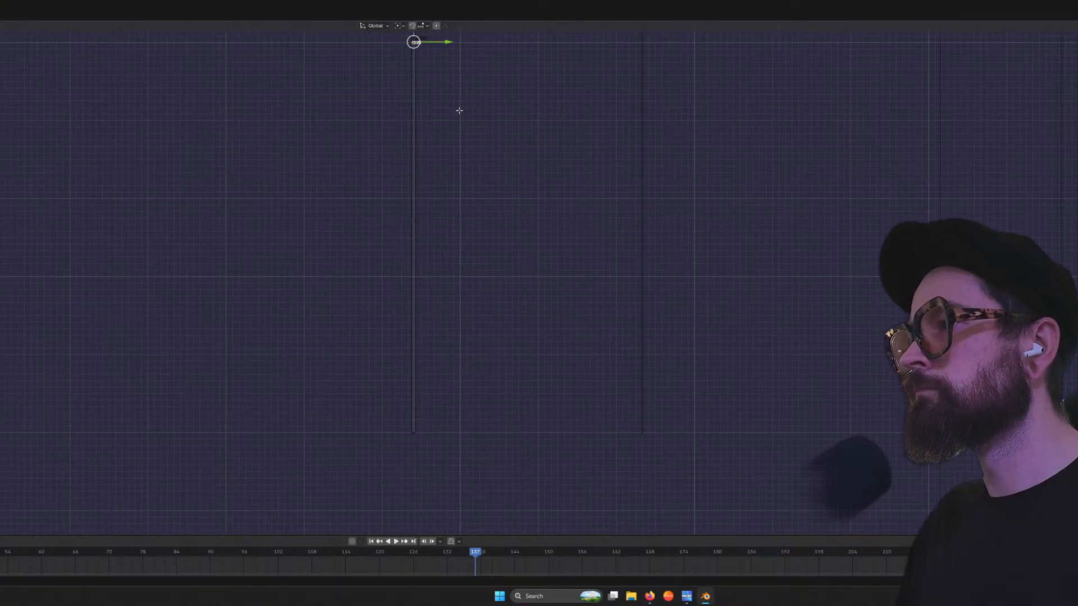
Select the vertical edges along one end corner of the panel and undo a trial move of them along Y
middle_click_drag(426, 151, 428, 265, "shift")
scroll(426, 264, "up", 6)
scroll(433, 220, "up", 6)
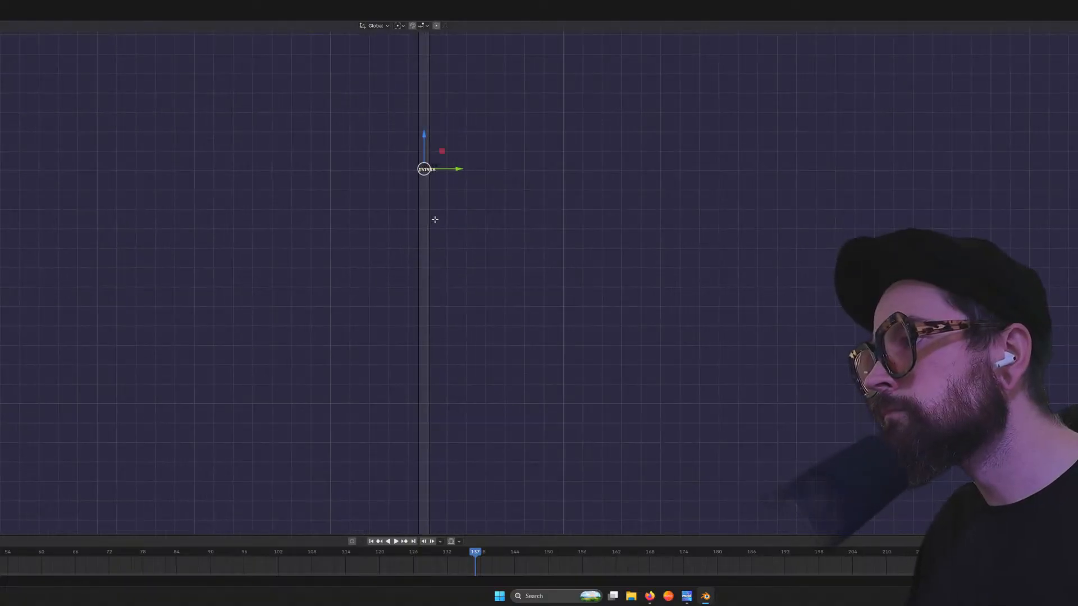
middle_click_drag(436, 212, 429, 272, "shift")
scroll(428, 261, "up", 8)
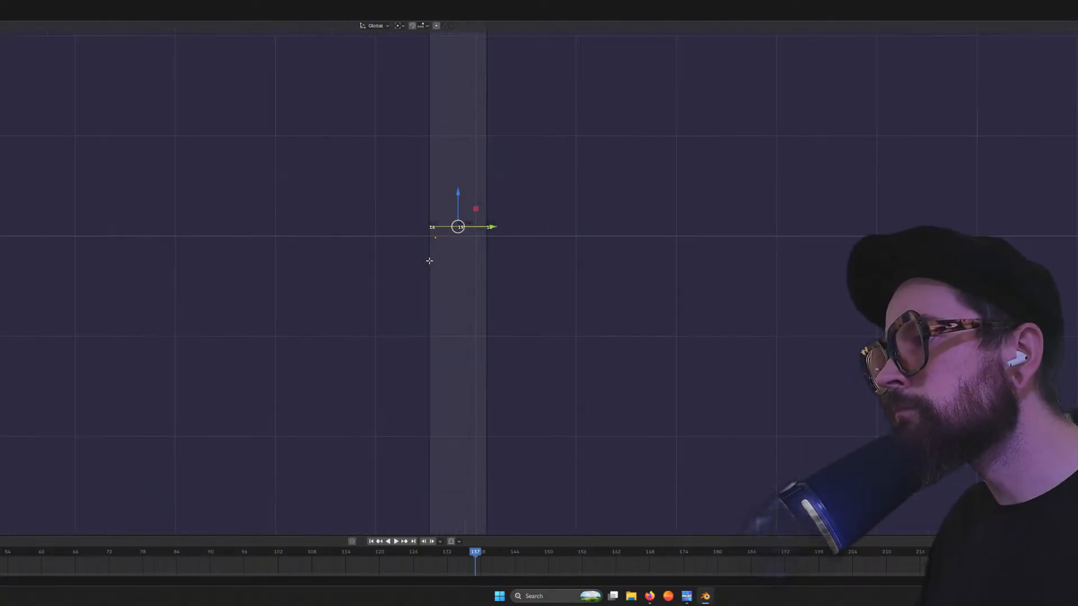
left_click(543, 213)
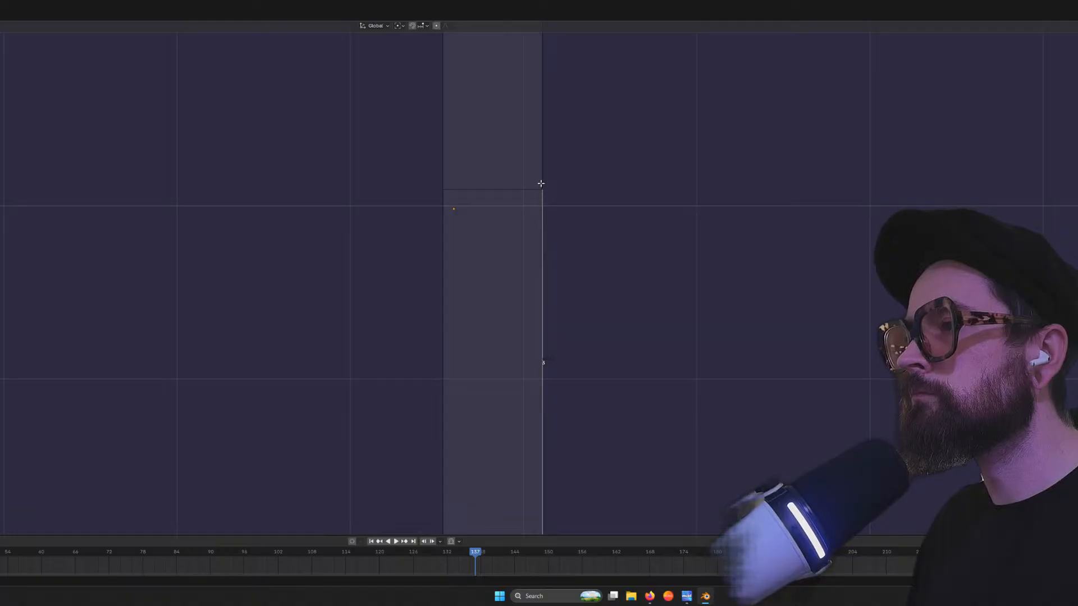
left_click_drag(574, 209, 558, 214)
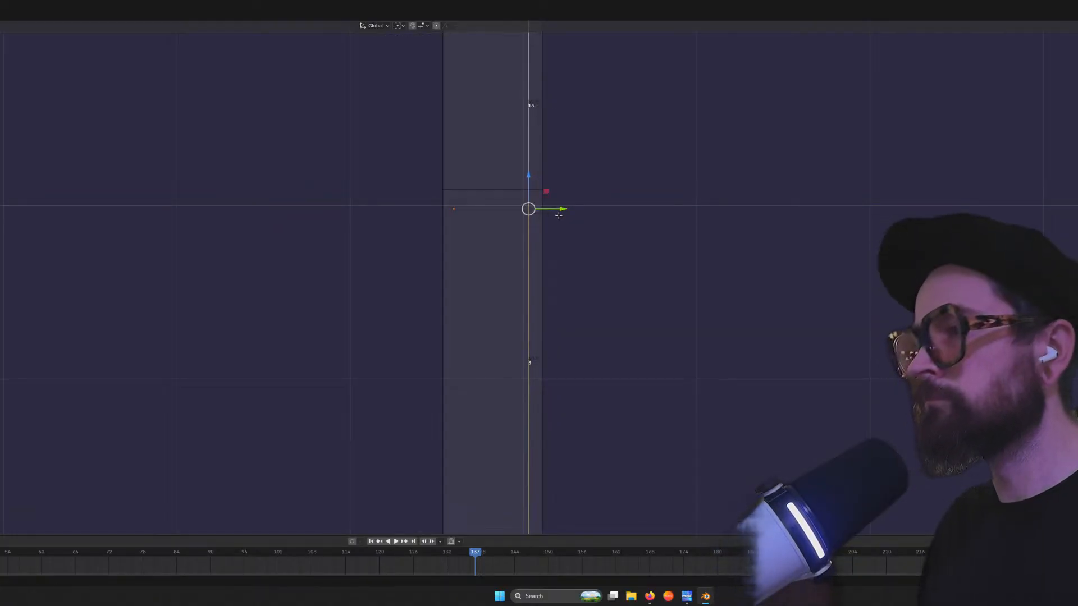
key("ctrl+z")
Add the vertical edges at the panel's opposite end to the selection, working from the other side view
scroll(558, 215, "down", 8)
middle_click_drag(473, 263, 448, 255)
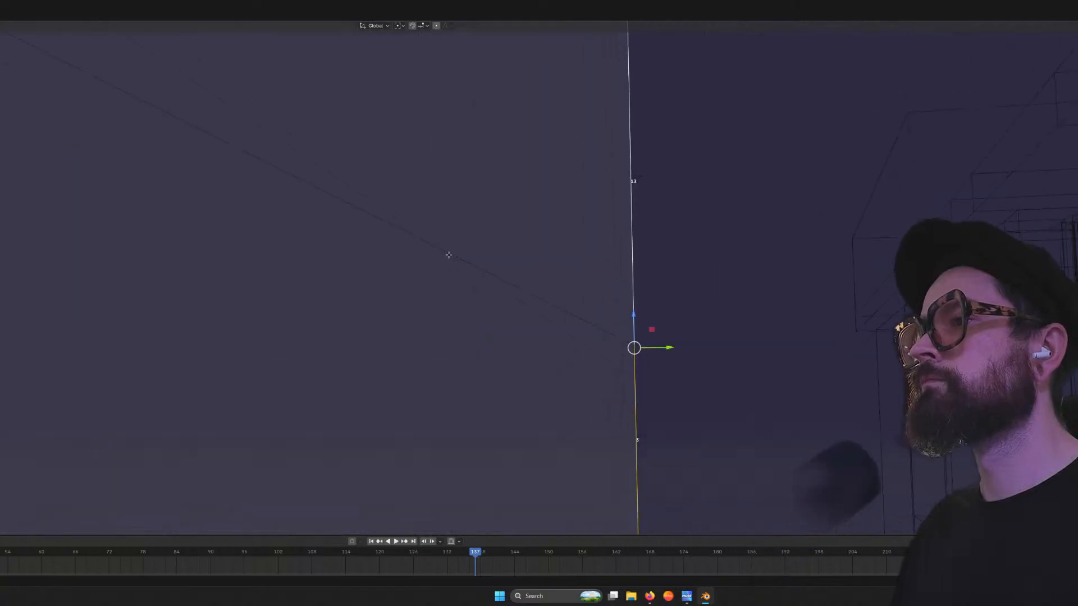
scroll(493, 257, "down", 8)
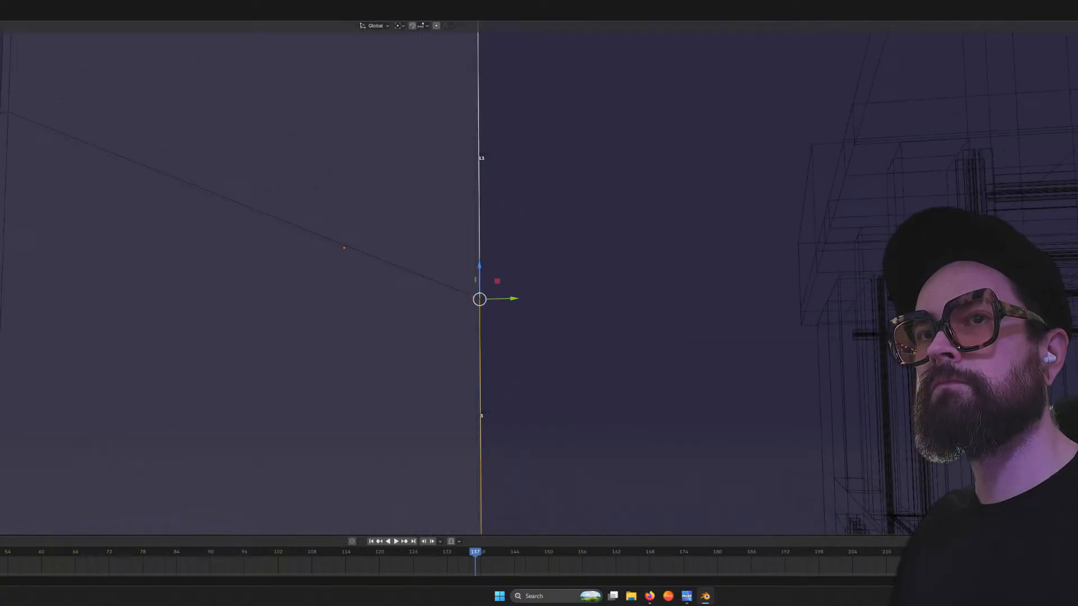
key("KP_7")
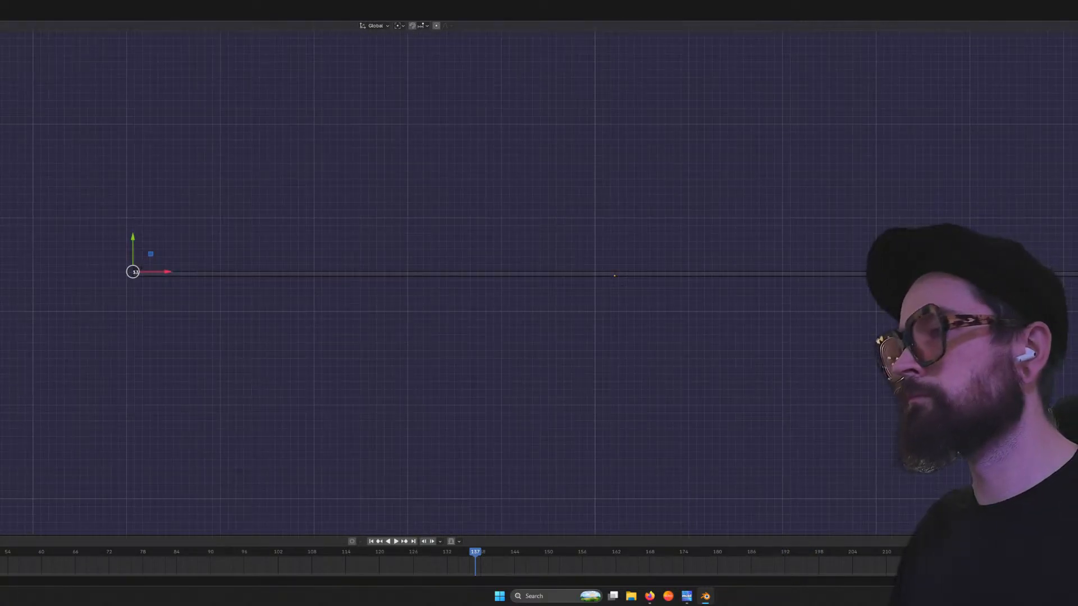
scroll(676, 289, "down", 4)
middle_click_drag(537, 296, 631, 214)
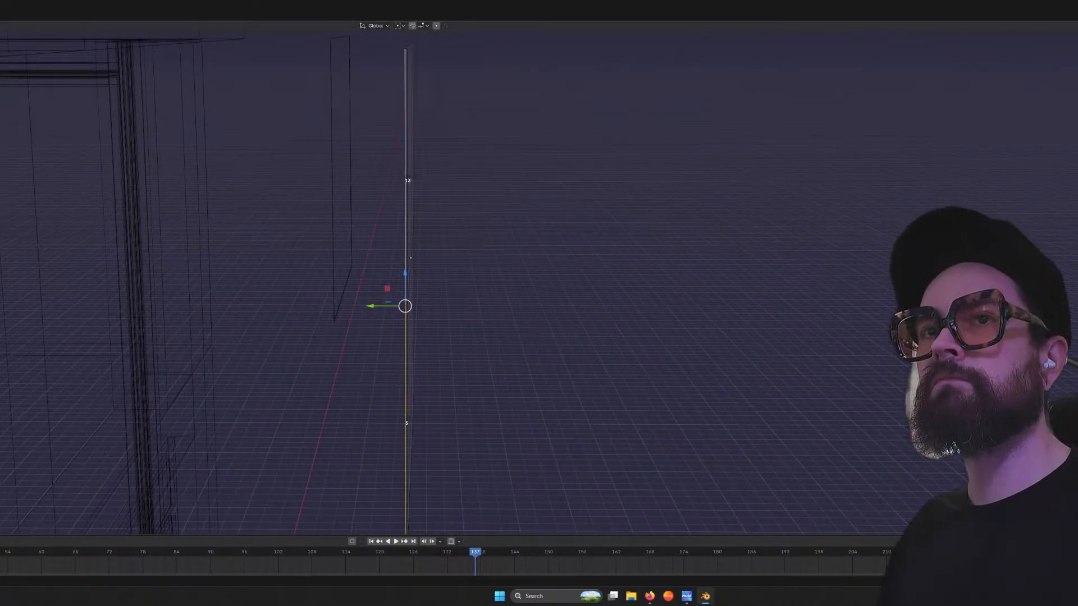
left_click(1073, 121)
scroll(456, 235, "up", 2)
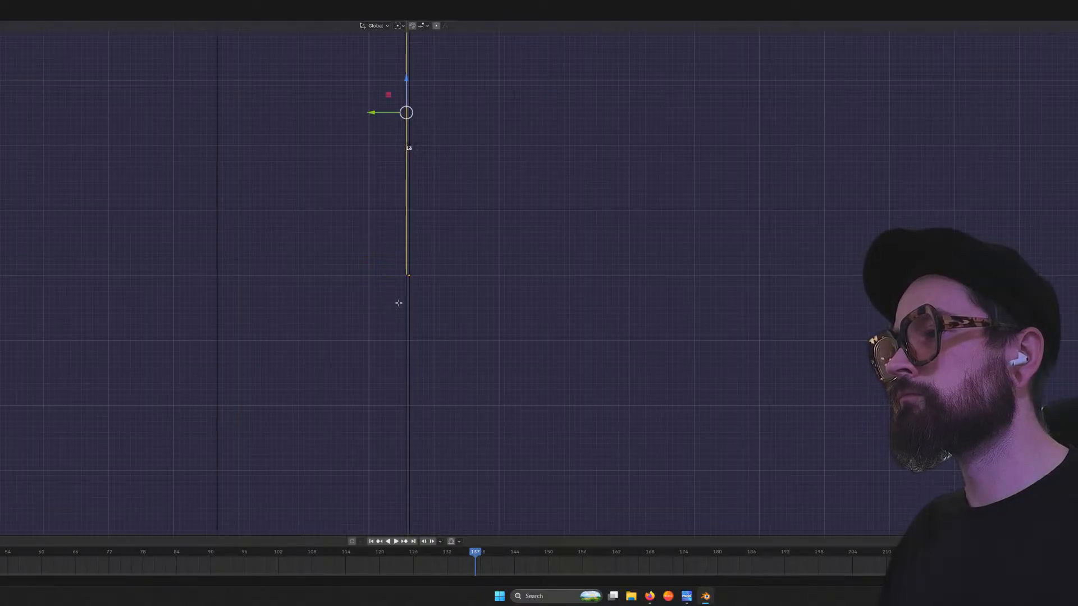
middle_click_drag(407, 318, 394, 338)
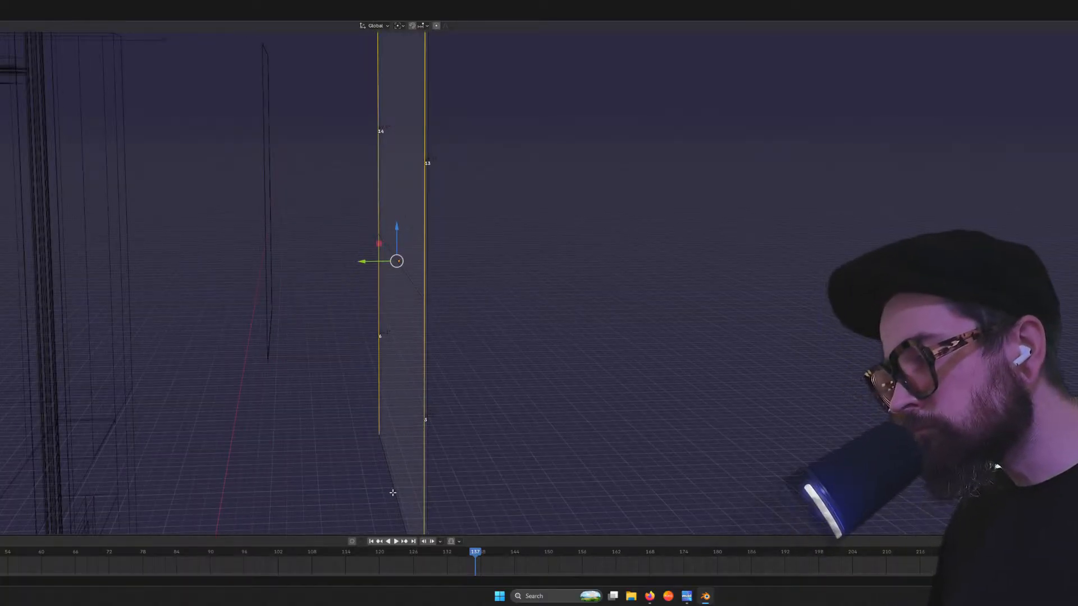
left_click(394, 493, "shift")
Extend the selection with the horizontal edge loop across the middle of the panel's face
middle_click_drag(396, 315, 379, 284)
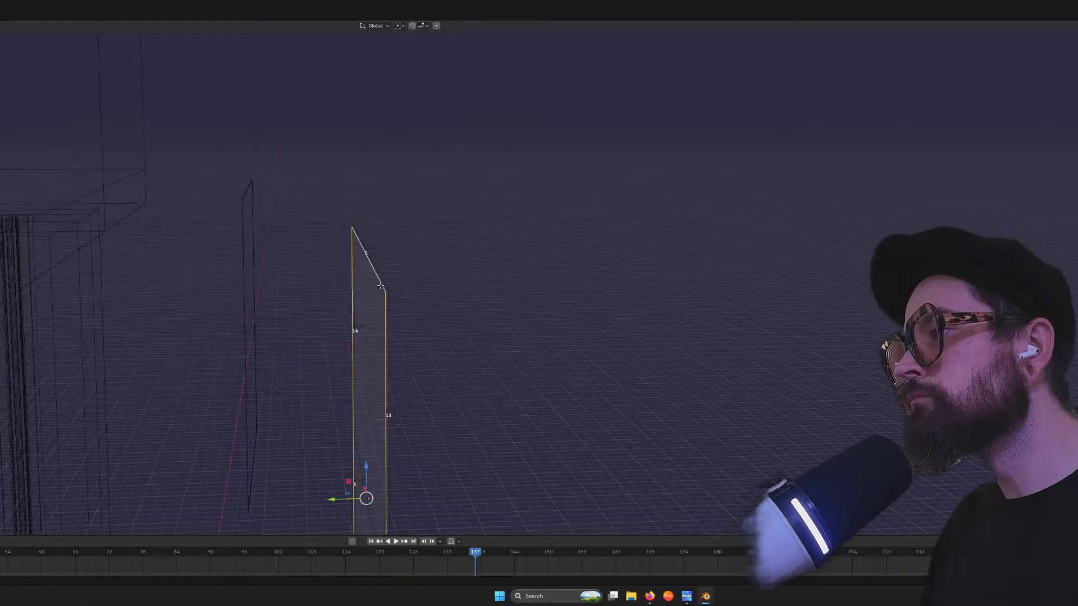
middle_click_drag(370, 377, 443, 472)
key("ctrl+KP_3")
scroll(717, 387, "up", 2)
middle_click_drag(506, 455, 571, 371, "shift")
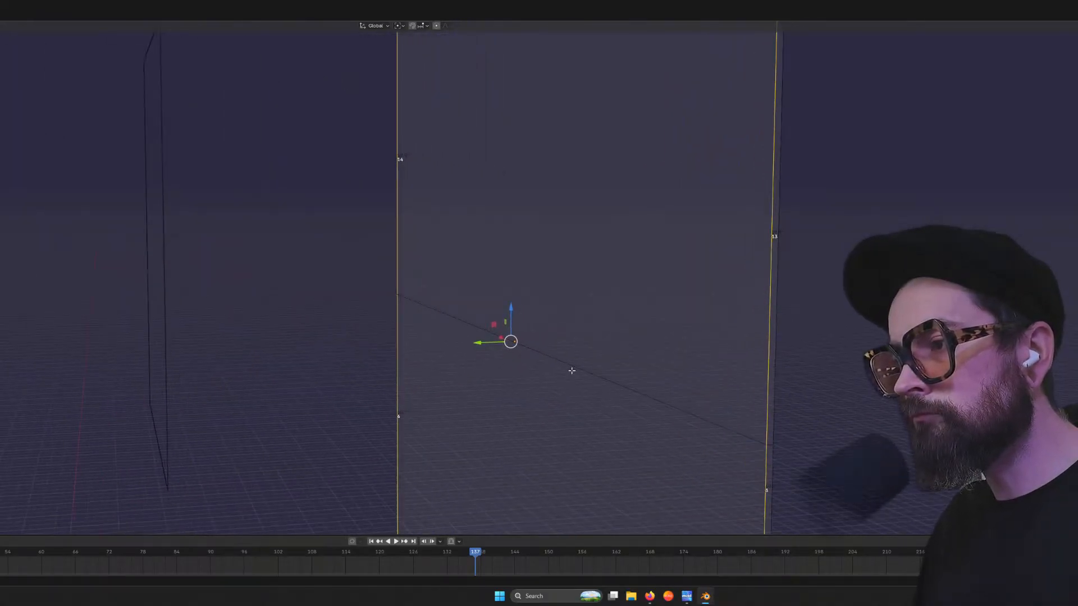
left_click(575, 369)
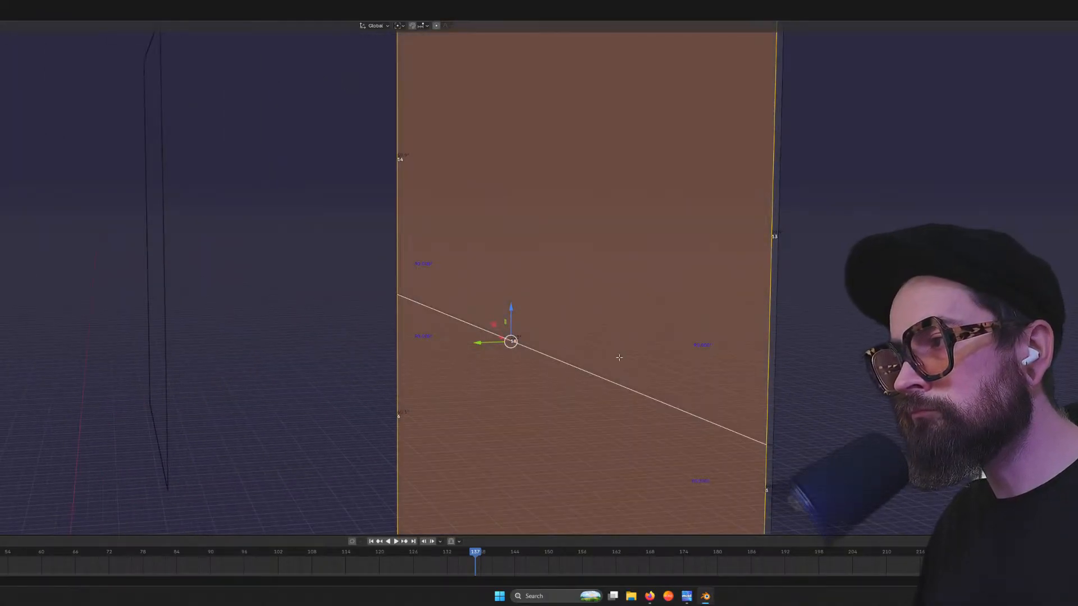
Pull the selected edges of the panel outward along Y to increase its depth
middle_click_drag(619, 358, 588, 357)
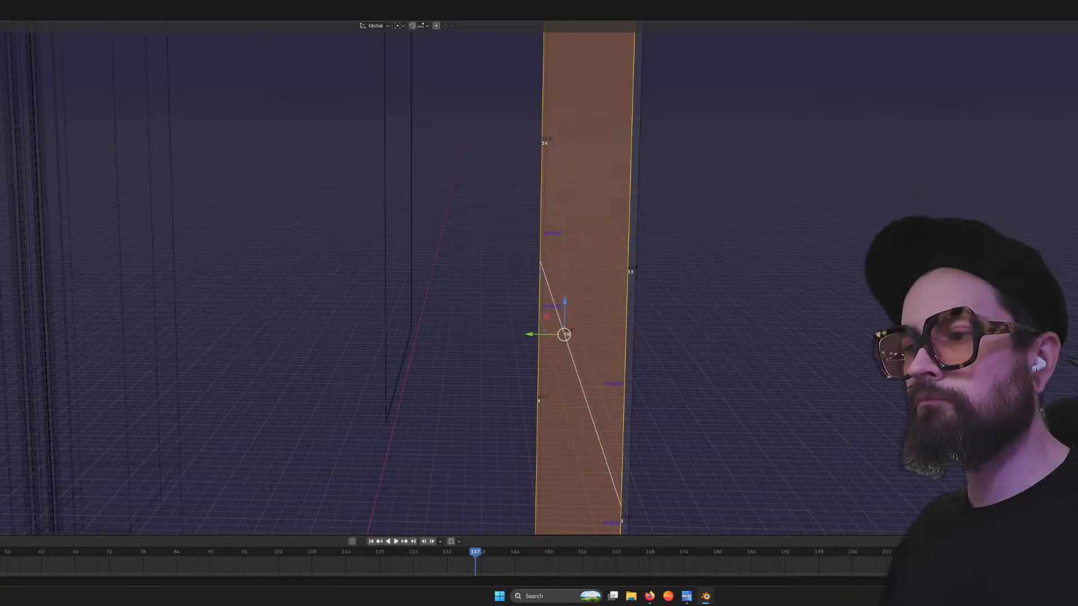
key("ctrl+KP_3")
scroll(593, 406, "up", 5)
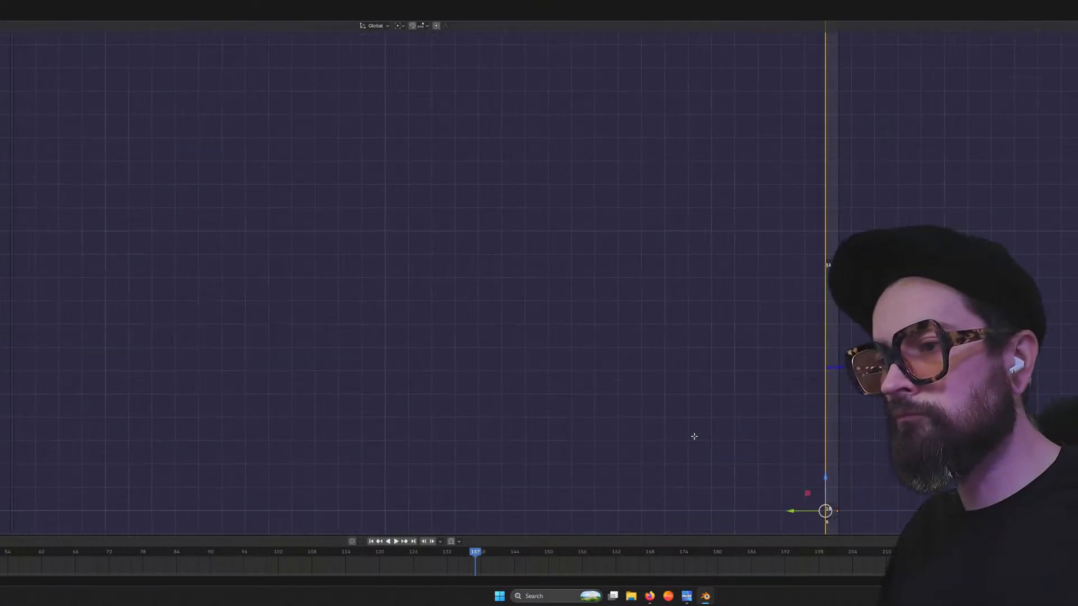
middle_click_drag(711, 497, 592, 119, "shift")
scroll(591, 120, "up", 4)
middle_click_drag(792, 135, 298, 435, "shift")
scroll(503, 260, "up", 6)
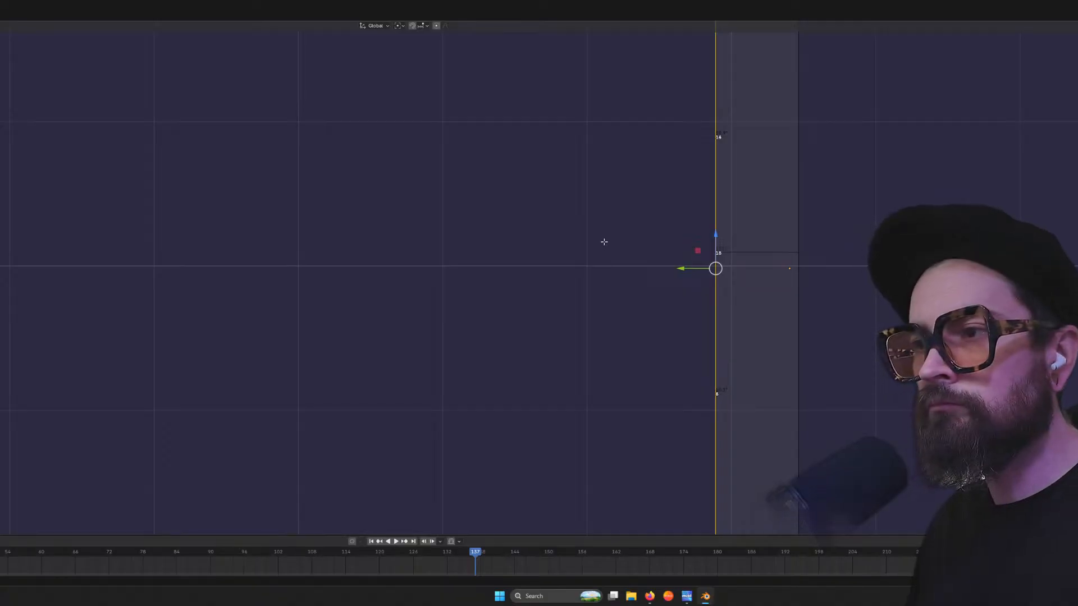
middle_click_drag(604, 241, 481, 293, "shift")
left_click_drag(475, 296, 121, 314)
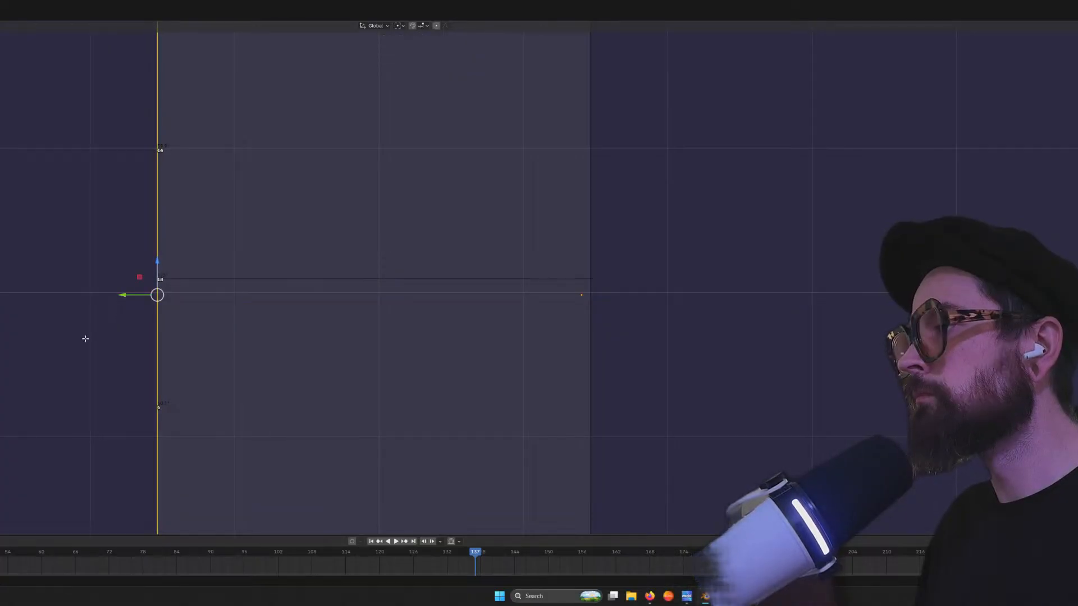
left_click(85, 338)
Dissolve the horizontal mid-height edges across the panel's two large faces
scroll(111, 278, "down", 14)
middle_click_drag(259, 197, 347, 194)
scroll(405, 238, "up", 5)
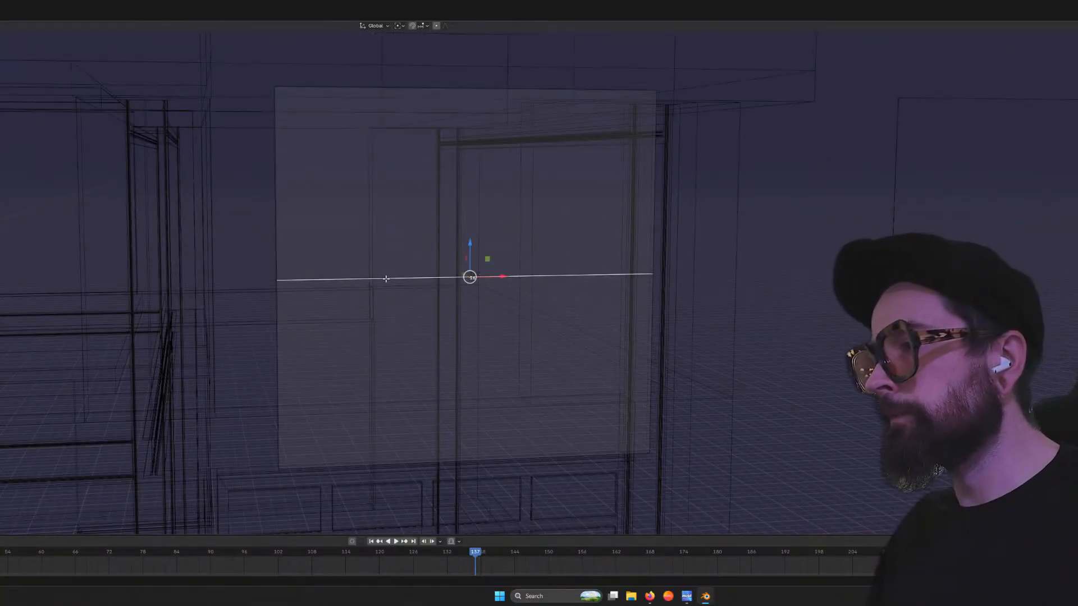
right_click(386, 279)
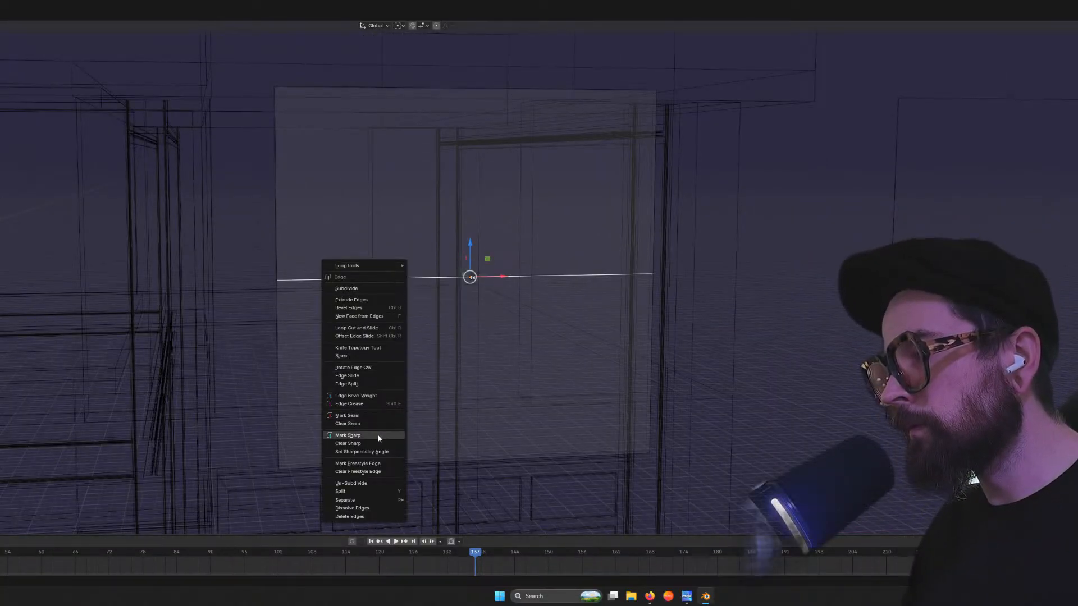
left_click(377, 508)
middle_click_drag(360, 318, 367, 284)
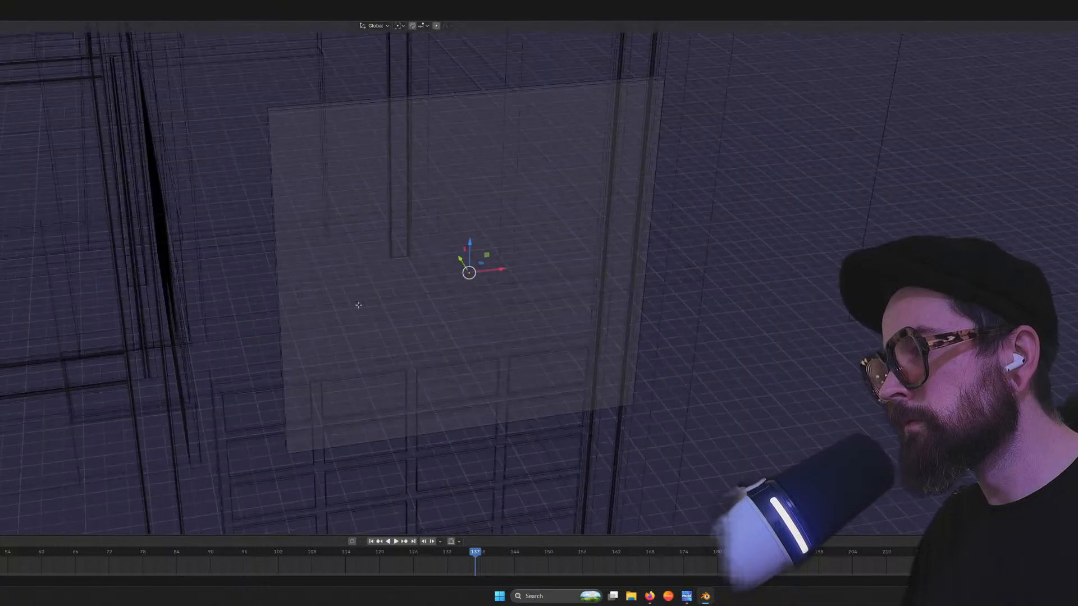
left_click(367, 285)
right_click(367, 285)
left_click(368, 284)
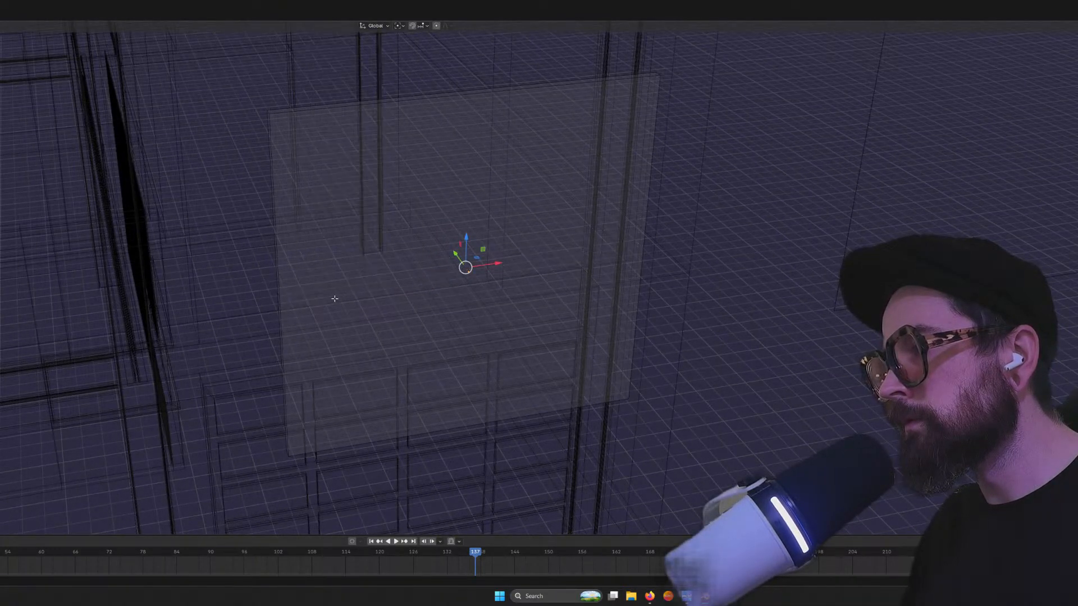
Dissolve the remaining mid-height edges on the panel's two narrow end faces
scroll(303, 312, "up", 2)
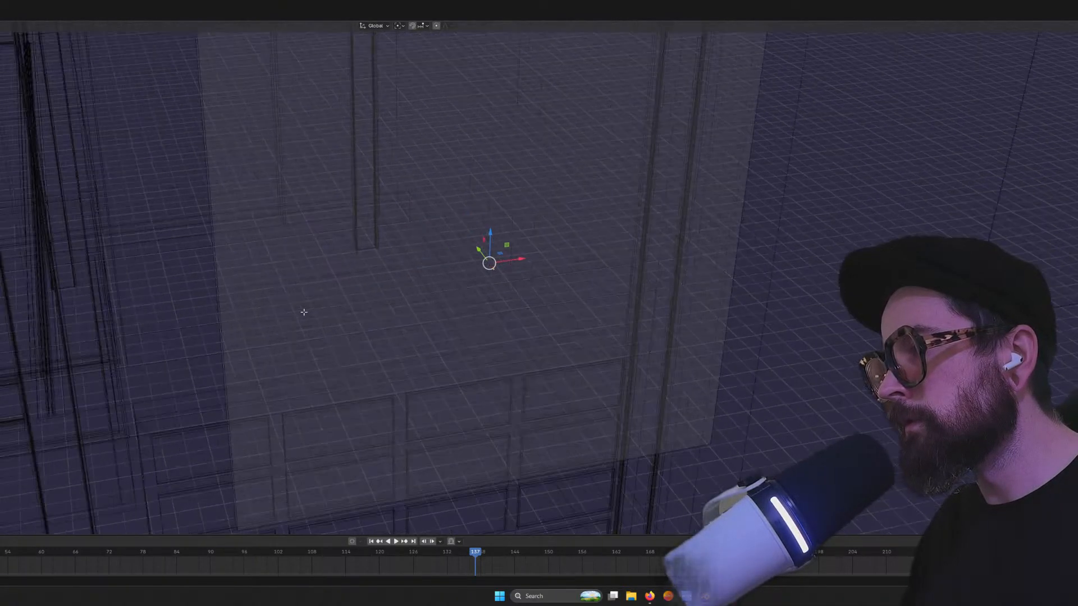
middle_click_drag(304, 312, 272, 321)
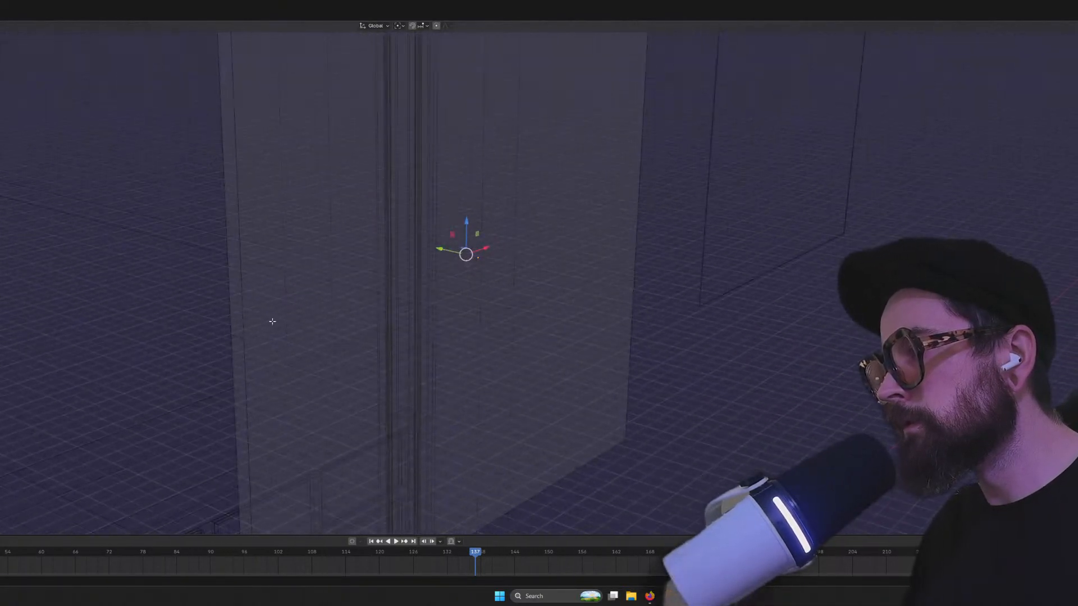
right_click(236, 337)
left_click(238, 336)
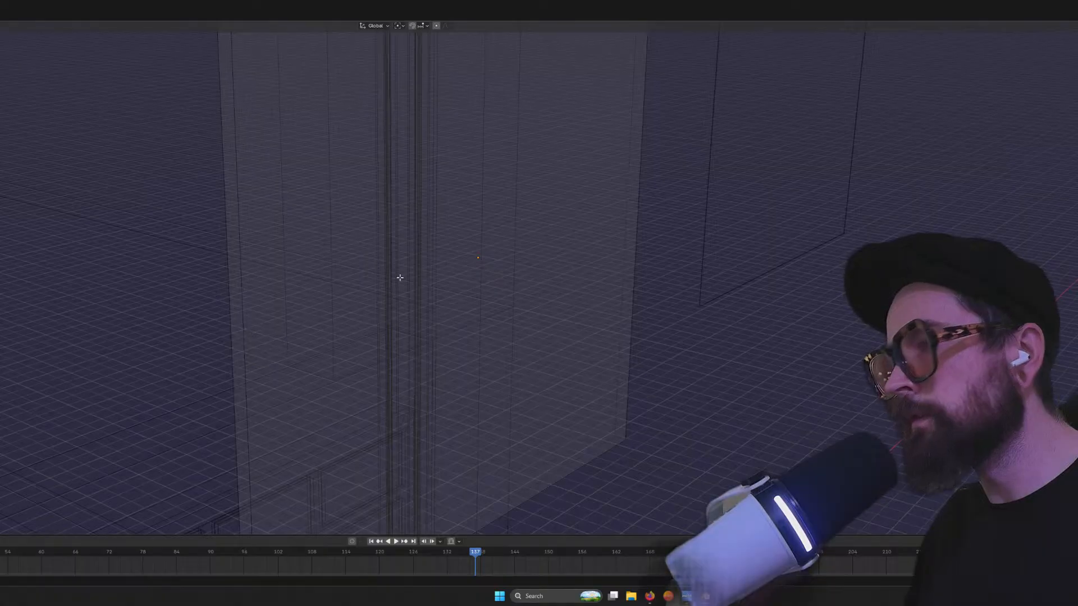
right_click(633, 200)
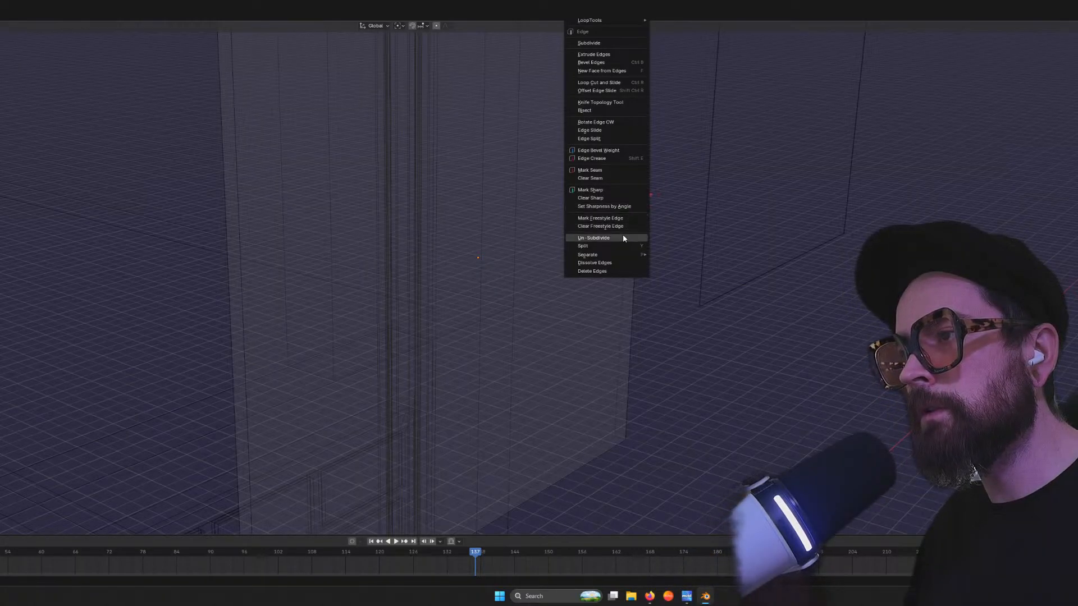
left_click(614, 262)
middle_click_drag(611, 258, 539, 258)
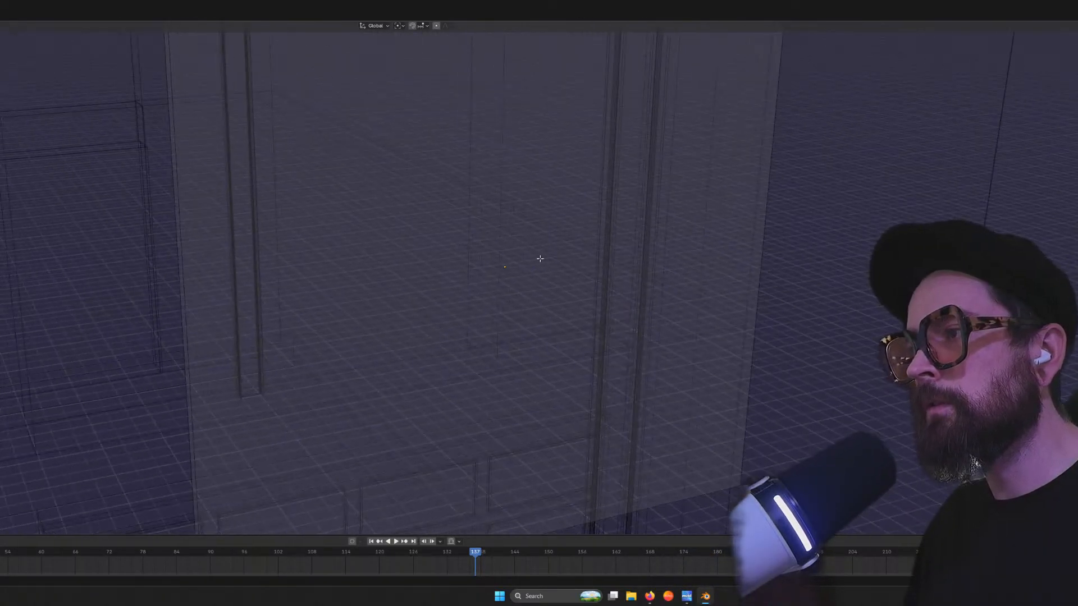
Select the panel's front and back faces together and inset them to form a thin border all around
left_click_drag(462, 228, 547, 314)
key("KP_1")
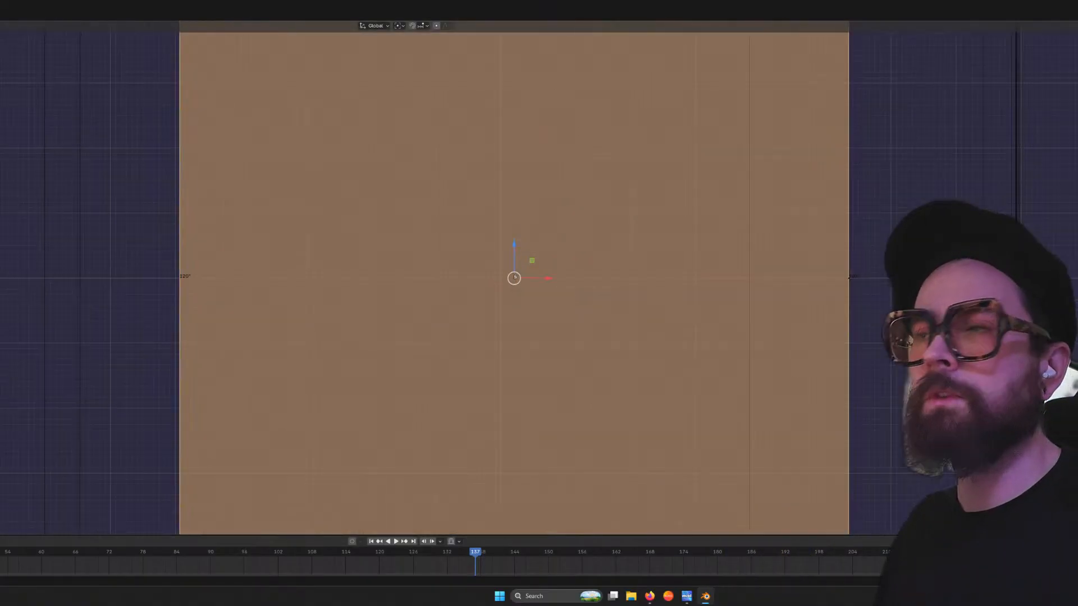
scroll(646, 317, "down", 3)
key("i")
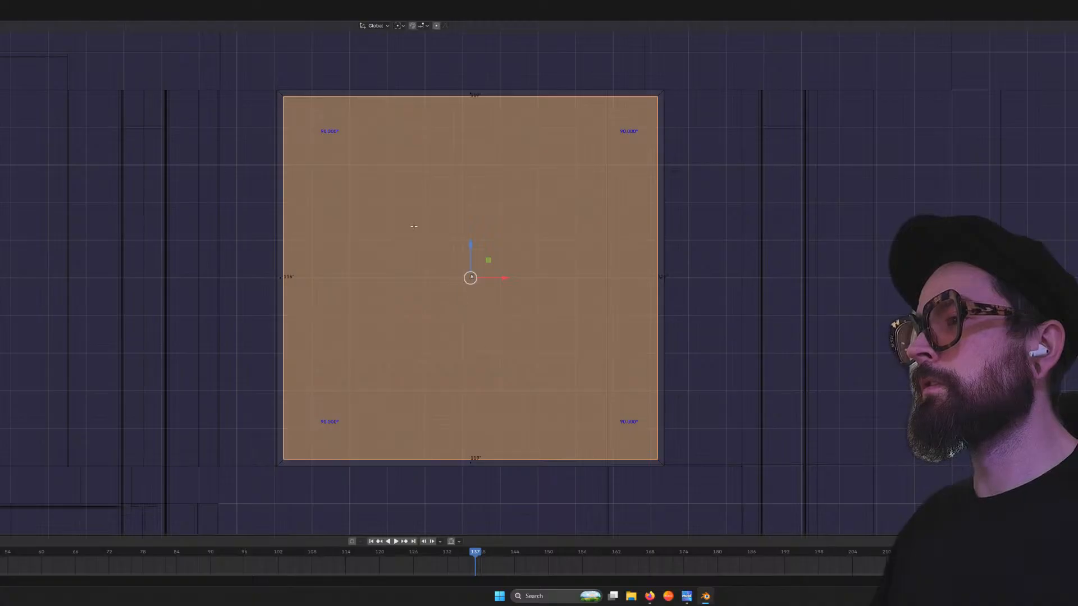
Select the inner faces on both sides of the panel and delete them, leaving an open frame
key("alt+a")
left_click_drag(414, 226, 512, 315)
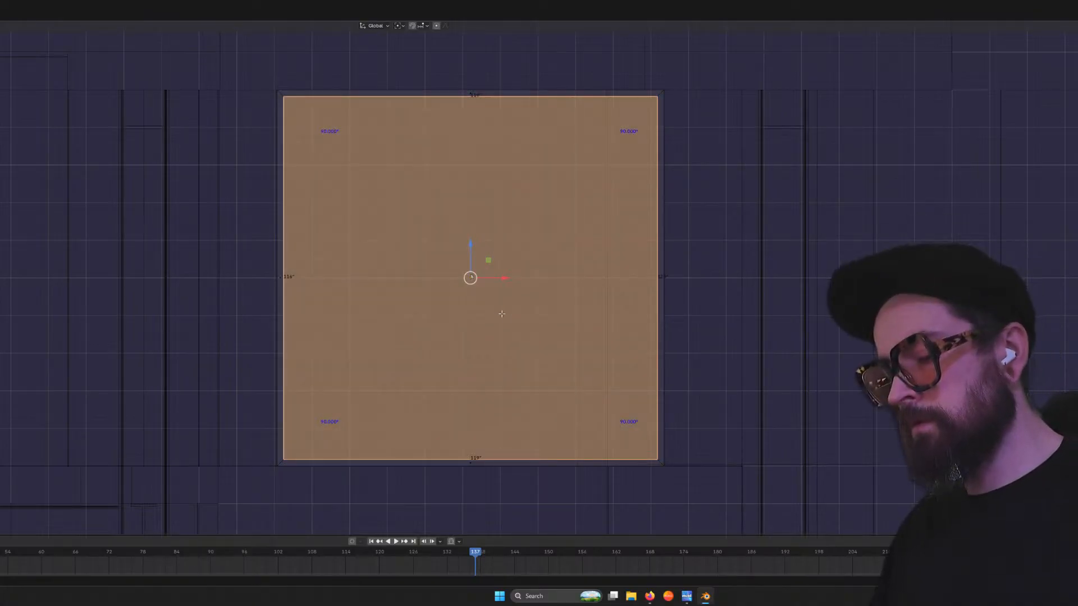
key("x")
left_click(501, 312)
Select the two inner vertical edges on one side of the open frame and bridge them with a face
middle_click_drag(445, 251, 554, 257)
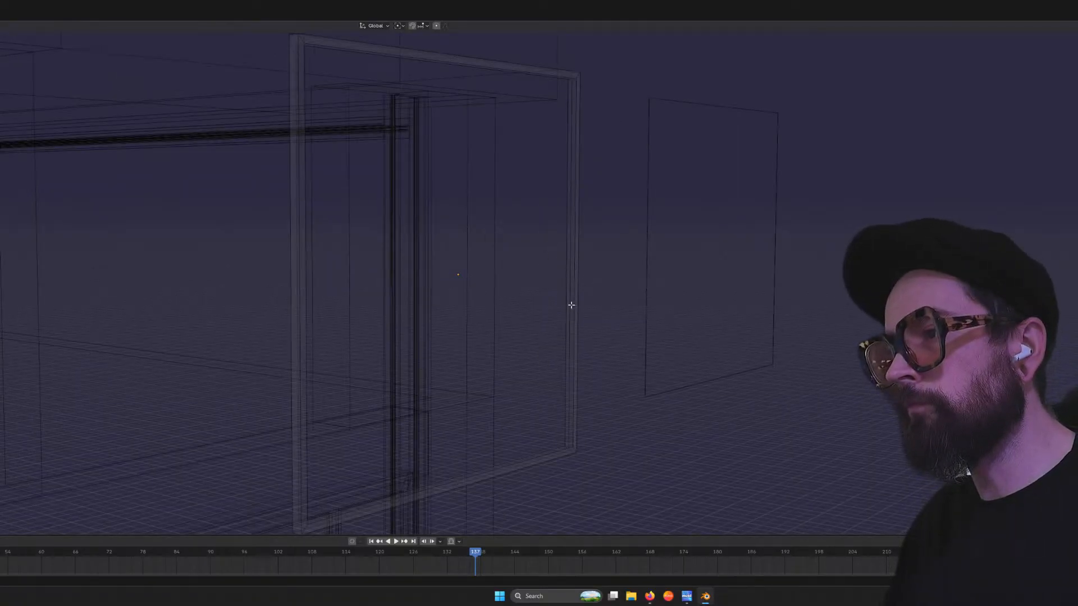
middle_click_drag(571, 298, 575, 301)
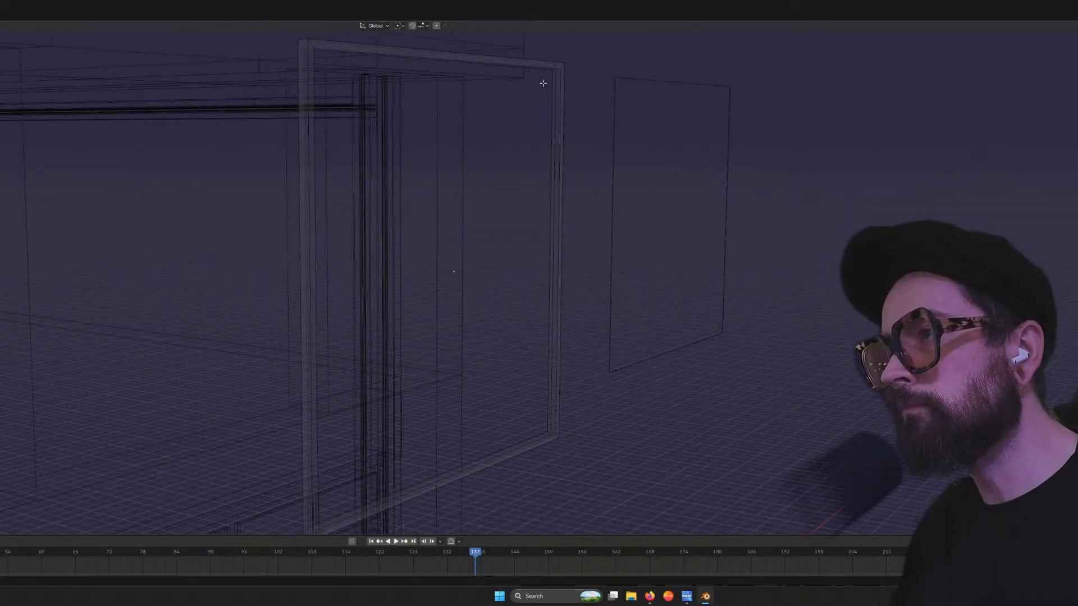
scroll(564, 76, "up", 3)
middle_click_drag(566, 75, 504, 278, "shift")
left_click(552, 166)
left_click(562, 171, "shift")
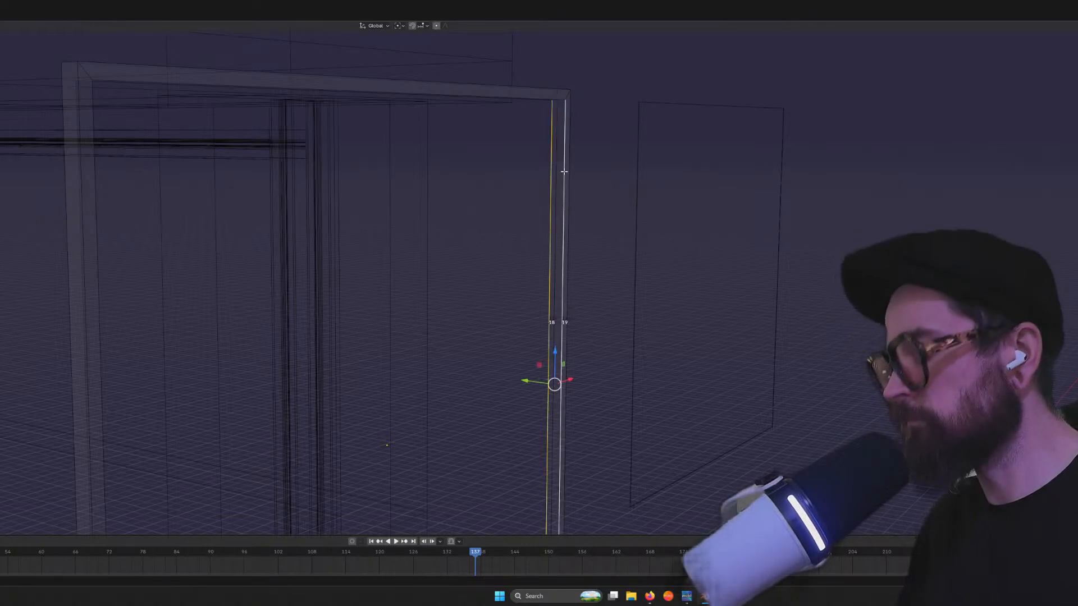
right_click(563, 172)
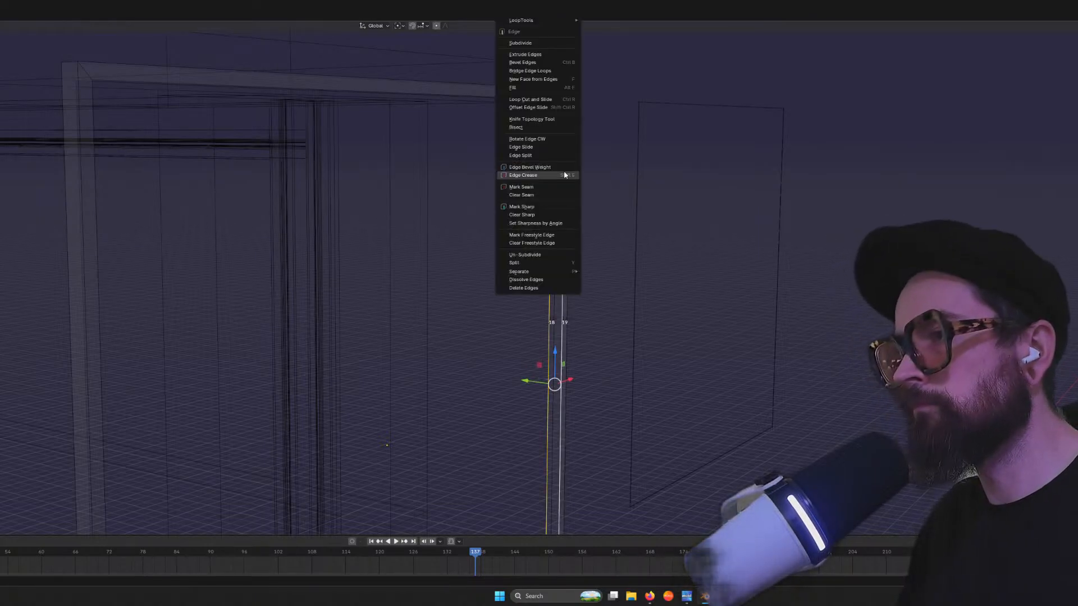
left_click(551, 72)
Close the inside of the frame's opposite vertical side with a face between its two inner edges
middle_click_drag(546, 73, 397, 147)
left_click(328, 145)
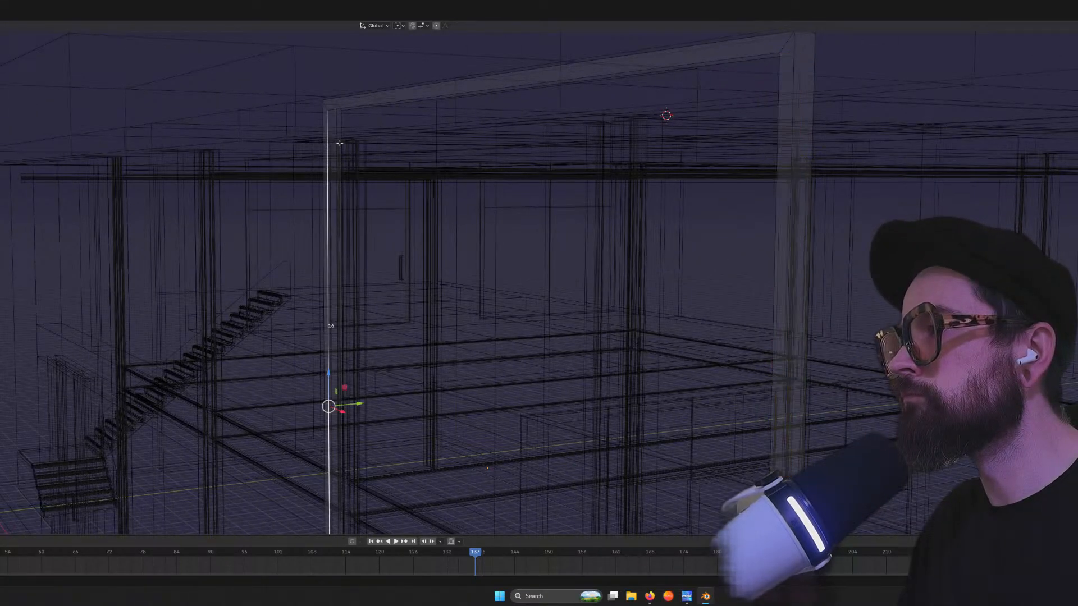
left_click(340, 145, "shift")
key("ctrl+e")
left_click(341, 144)
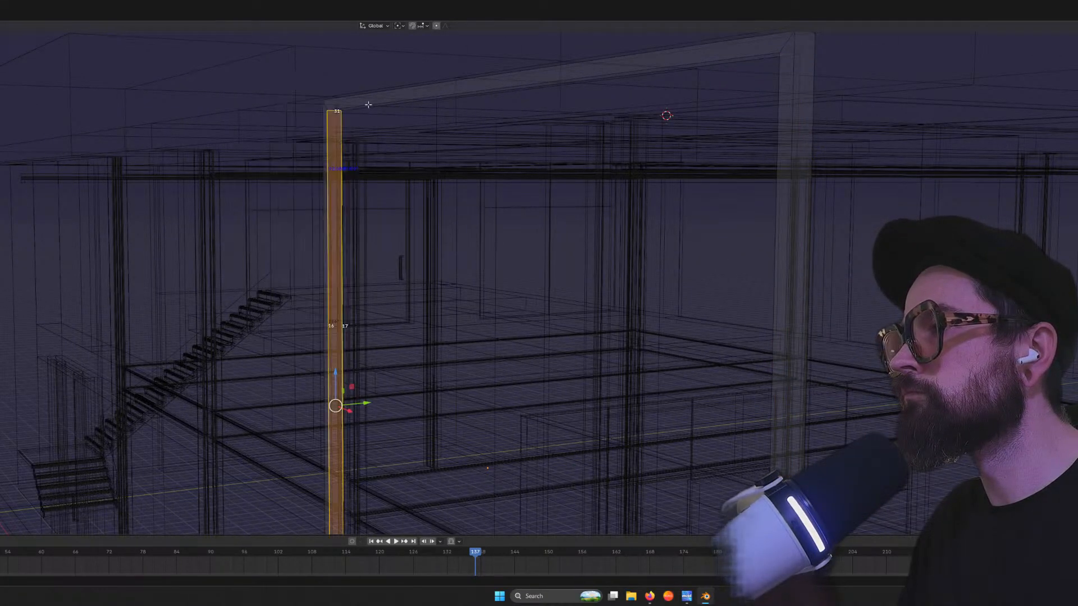
Fill the gap between the two inner edges along the frame's top bar
left_click(369, 106)
left_click(370, 108, "shift")
key("ctrl+e")
left_click(371, 107)
Bridge the two inner edges of the frame's bottom bar to close its inside face
middle_click_drag(393, 293, 401, 354)
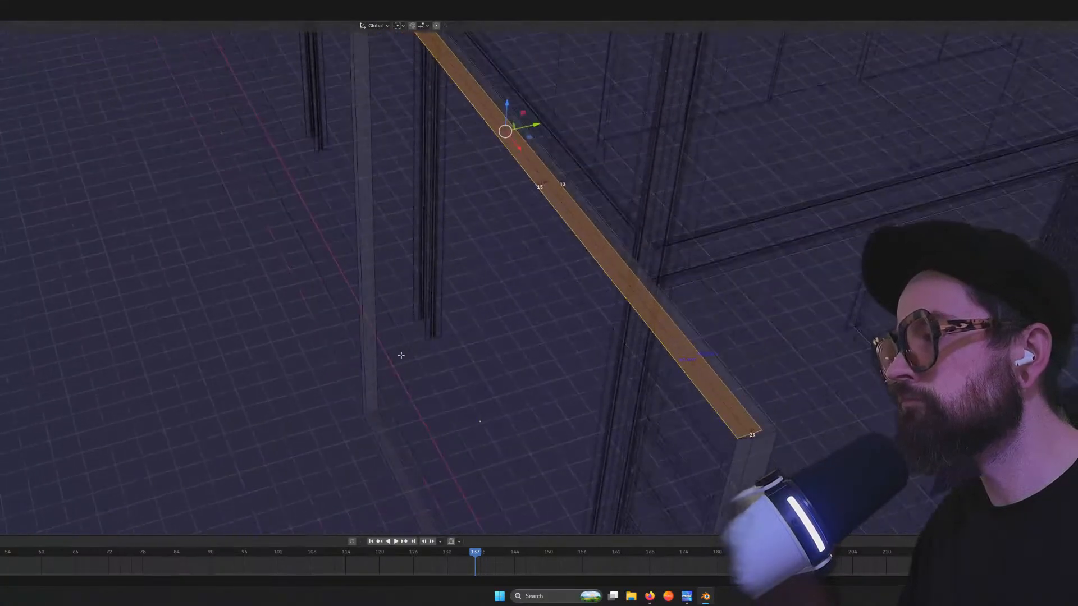
left_click(393, 468)
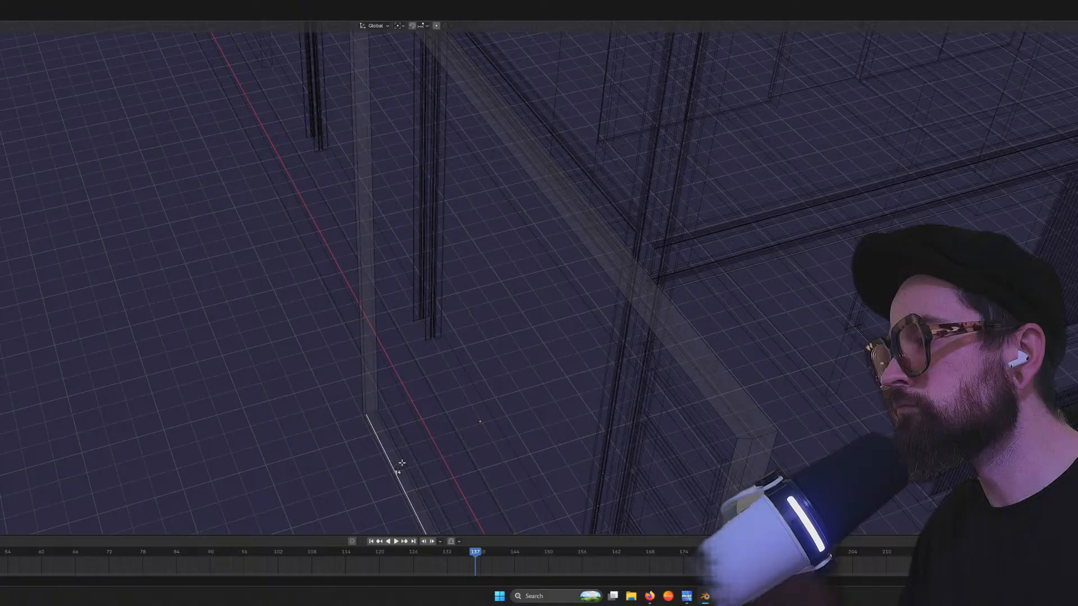
middle_click_drag(404, 448, 399, 459)
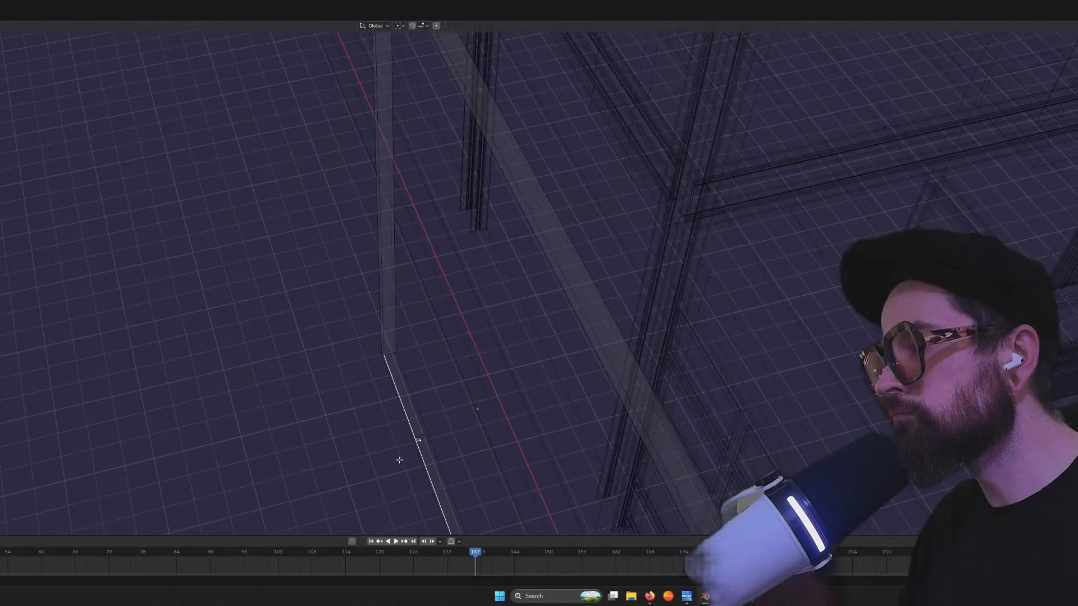
right_click(426, 430)
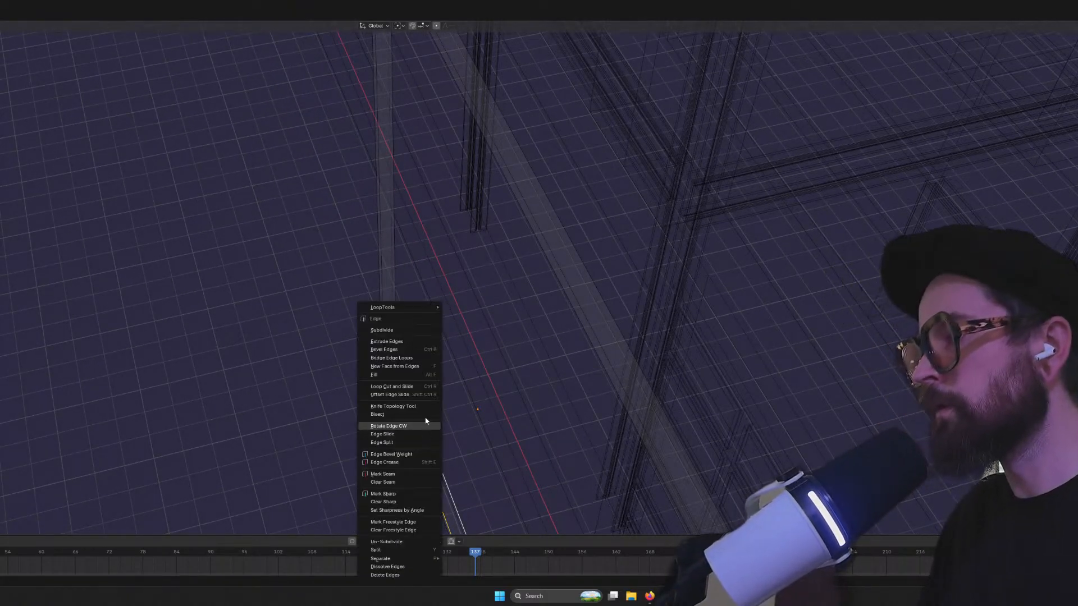
left_click(418, 357)
middle_click_drag(341, 414, 508, 341)
scroll(393, 376, "down", 3)
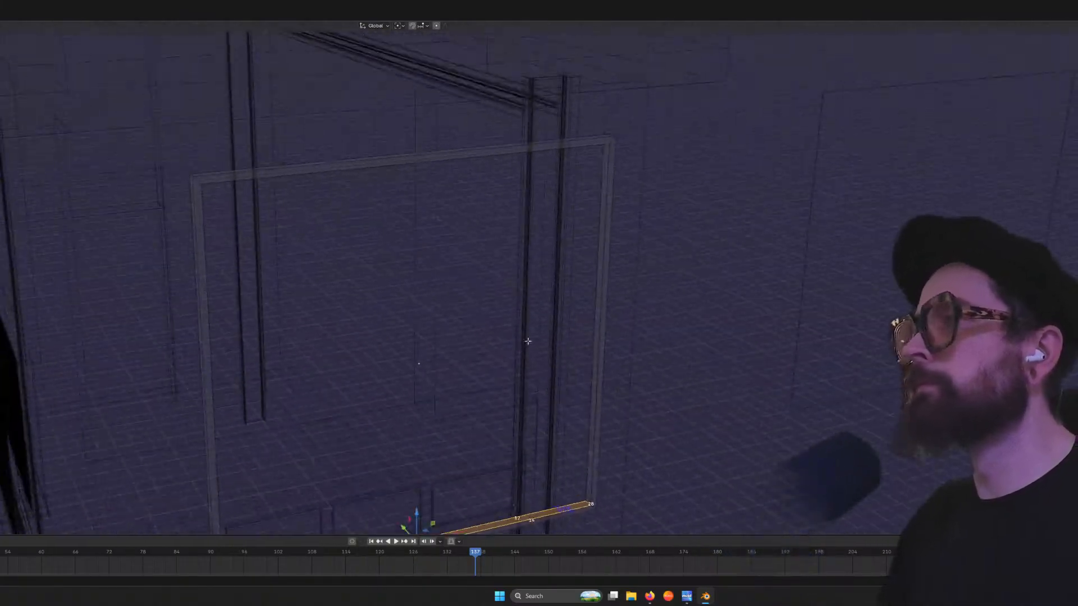
key("ctrl+f")
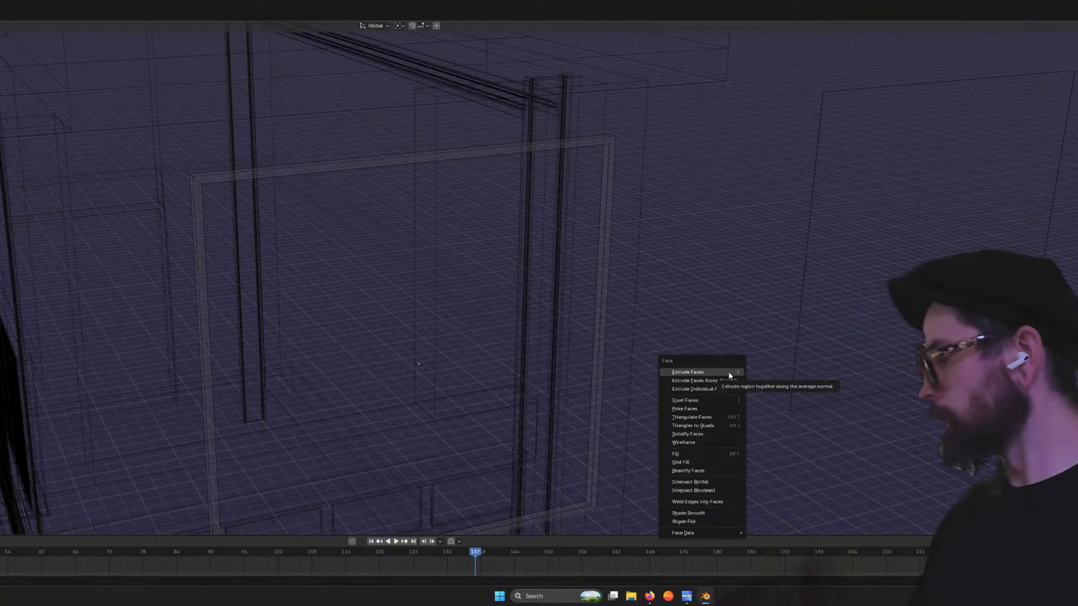
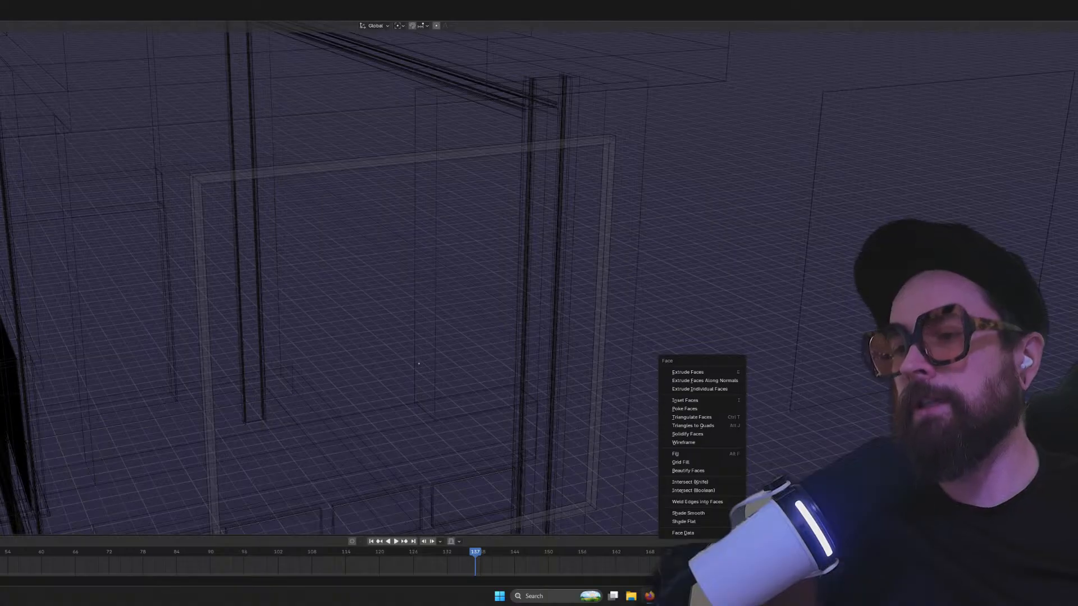
left_click(745, 276)
Leave Edit Mode, select the plain rectangular pane and shift it along X to line up with the frame's inner side edge
scroll(739, 279, "down", 2)
middle_click_drag(740, 279, 644, 277)
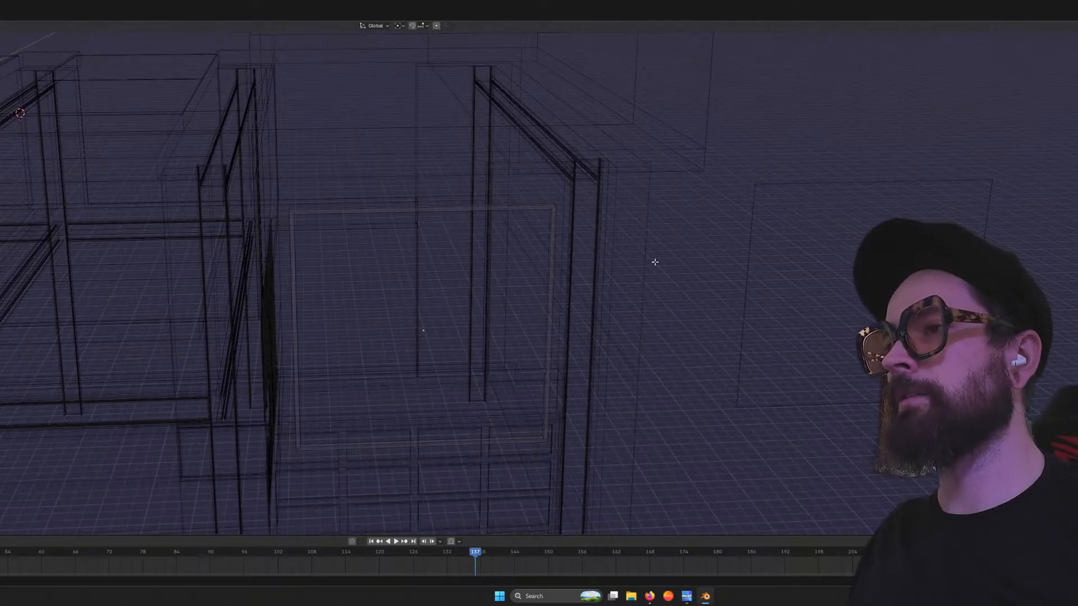
key("KP_1")
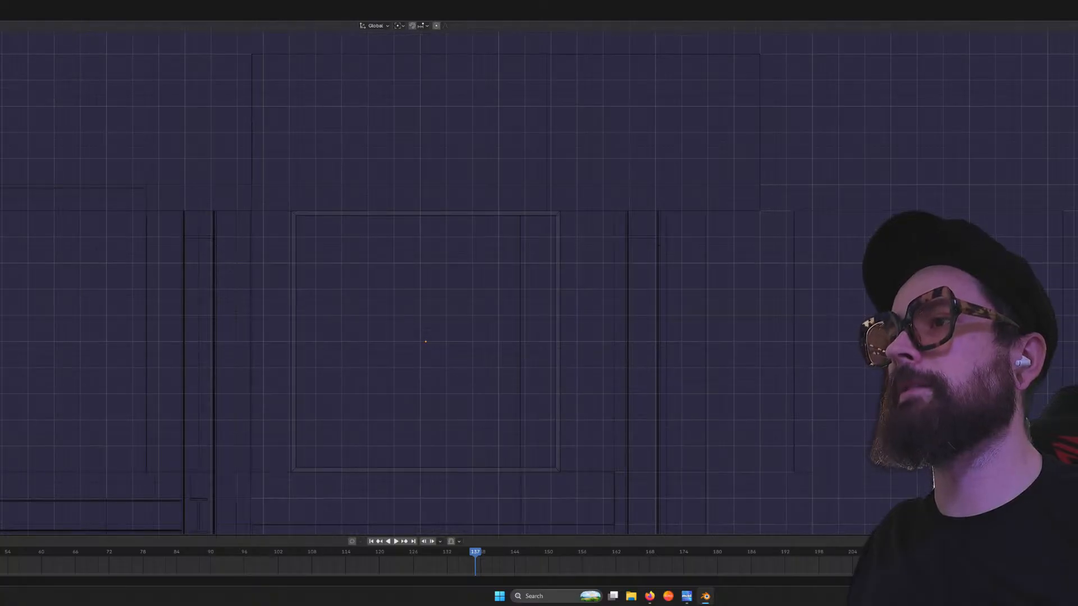
key("Tab")
left_click(882, 218)
key("g")
key("x")
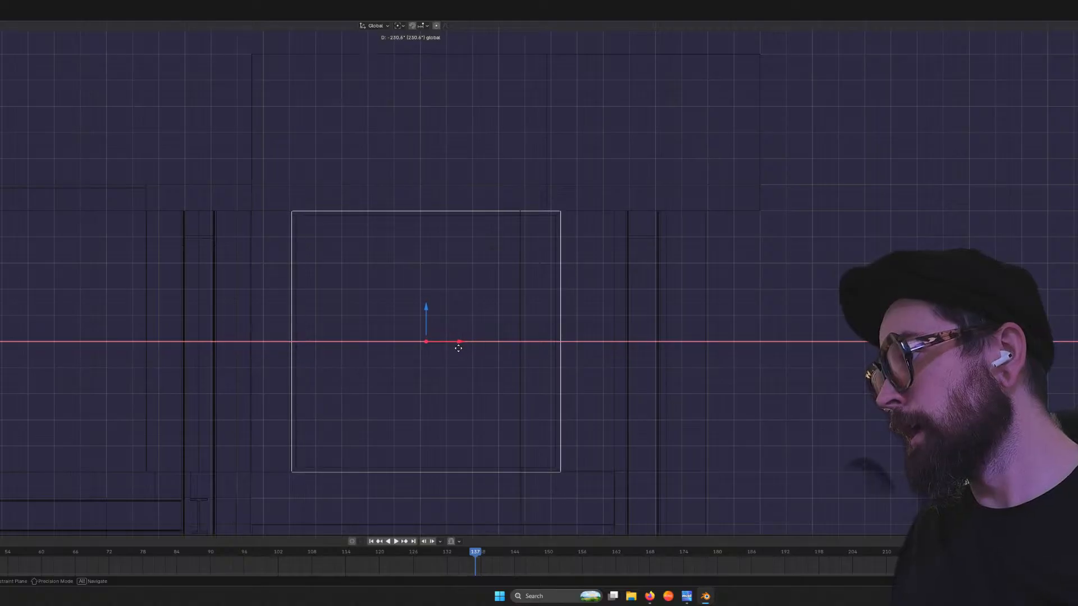
left_click(463, 349)
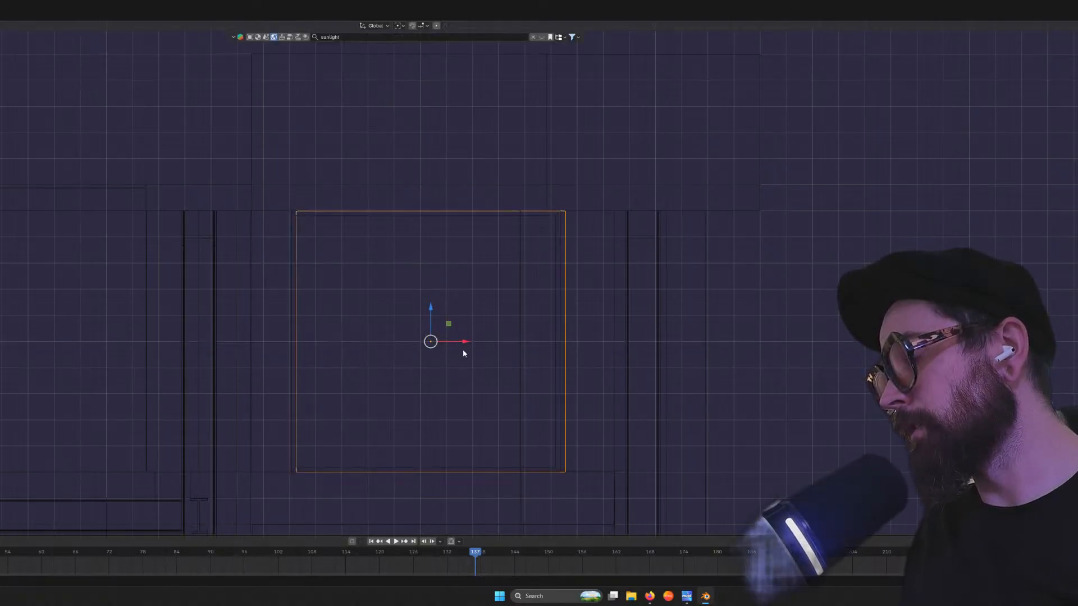
Raise the rectangular pane about 2.3 inches along Z so its lower edge meets the frame's inner bottom edge
key("g")
key("z")
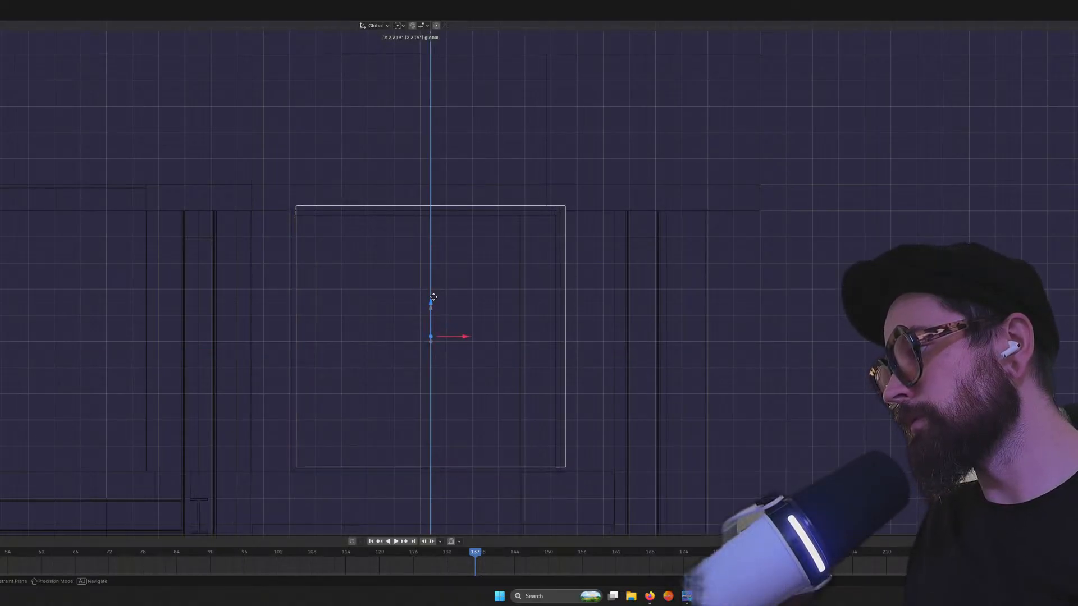
left_click(434, 297)
scroll(364, 416, "up", 6)
middle_click_drag(358, 412, 458, 126, "shift")
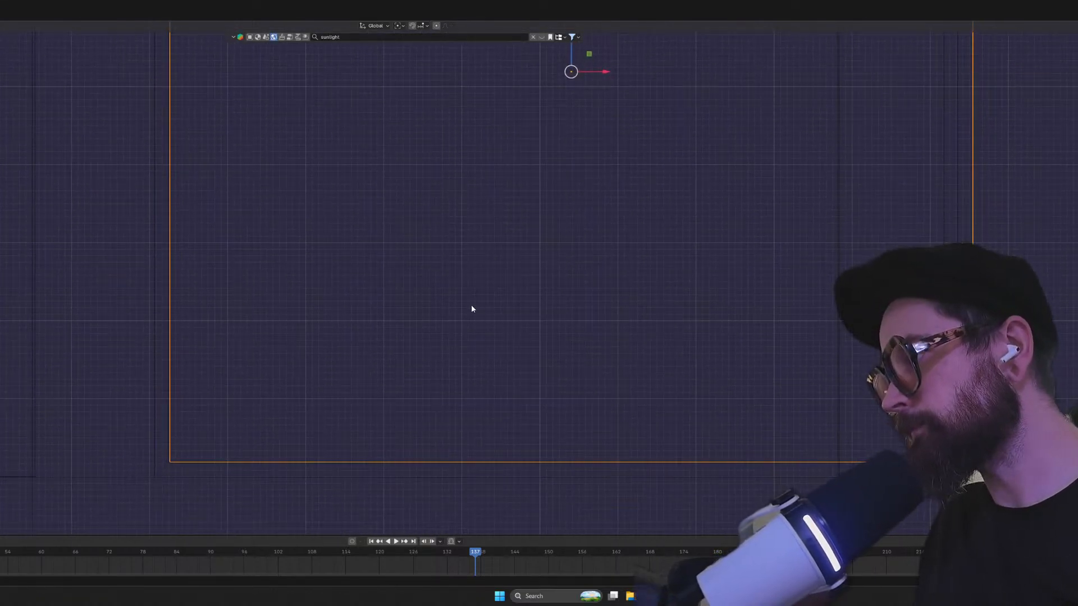
Set the pane's origin to the 3D cursor near its lower corner
scroll(523, 178, "up", 1)
scroll(523, 178, "up", 1)
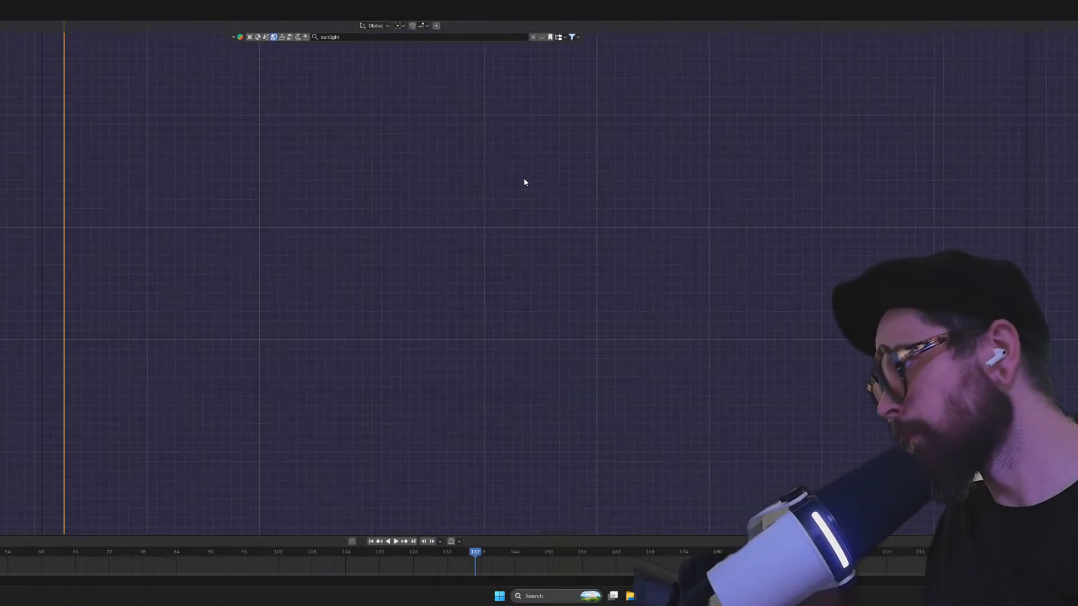
middle_click_drag(522, 293, 373, 251, "shift")
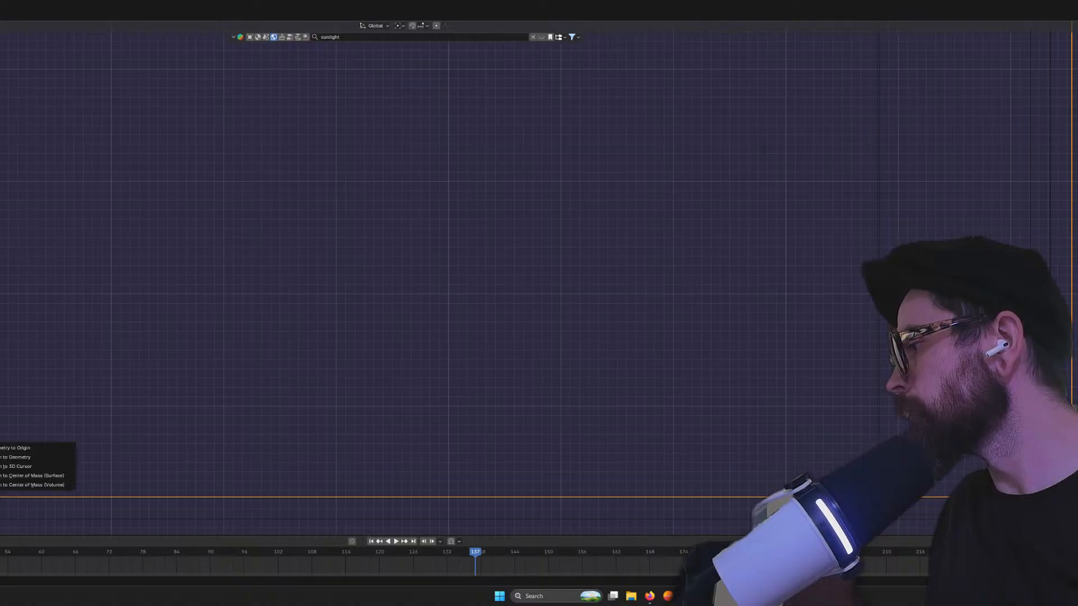
left_click(20, 458)
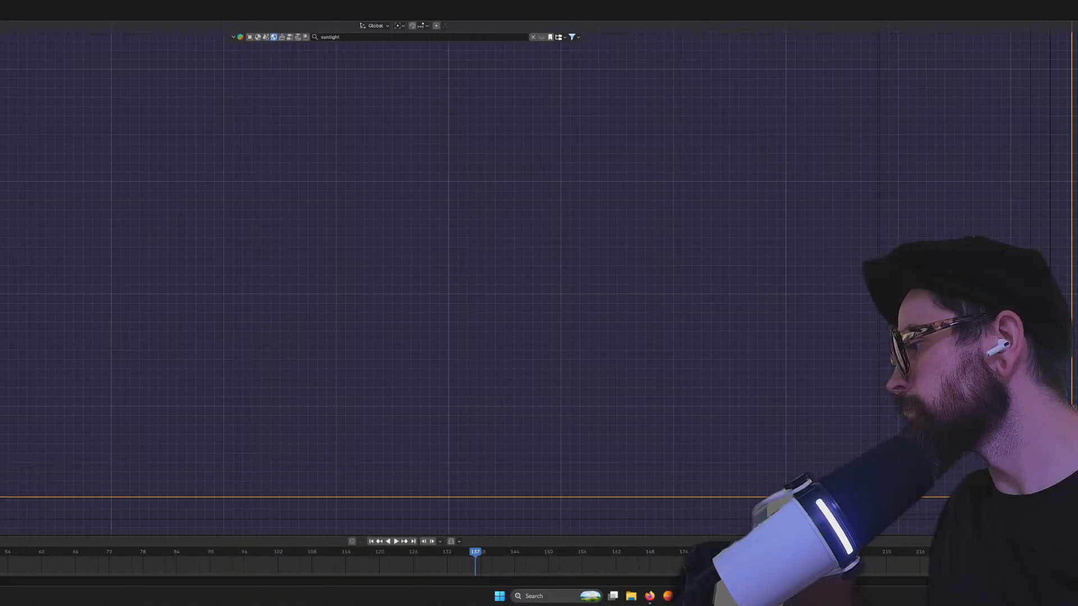
mouse_move(0, 448)
left_click(18, 468)
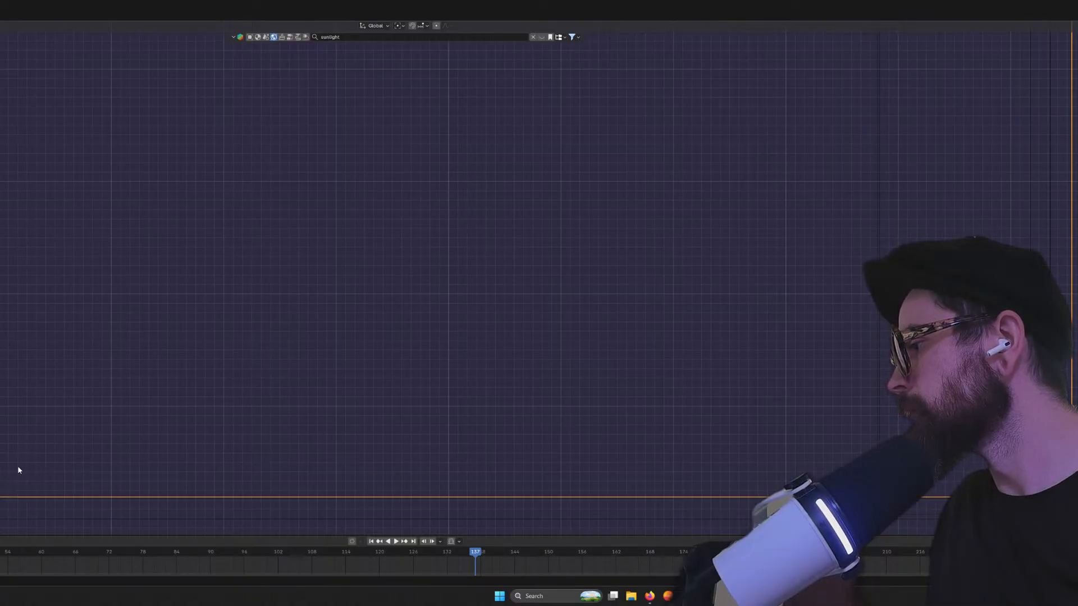
Nudge the pane slightly along Z and X so its lower corner sits exactly in the frame's inner corner
scroll(0, 386, "up", 3)
middle_click_drag(0, 386, 532, 174, "shift")
scroll(353, 271, "up", 2)
middle_click_drag(226, 332, 320, 278, "shift")
left_click_drag(246, 196, 248, 201)
left_click_drag(294, 249, 288, 247)
scroll(219, 350, "up", 3)
middle_click_drag(186, 369, 452, 262, "shift")
scroll(306, 273, "up", 3)
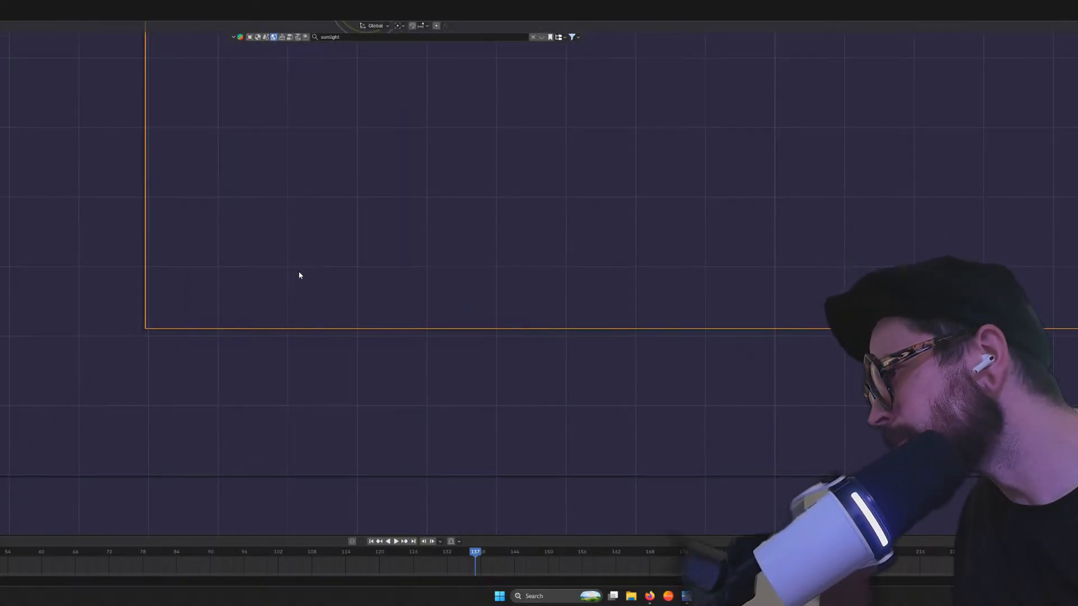
middle_click_drag(294, 238, 282, 497, "shift")
scroll(353, 306, "up", 1)
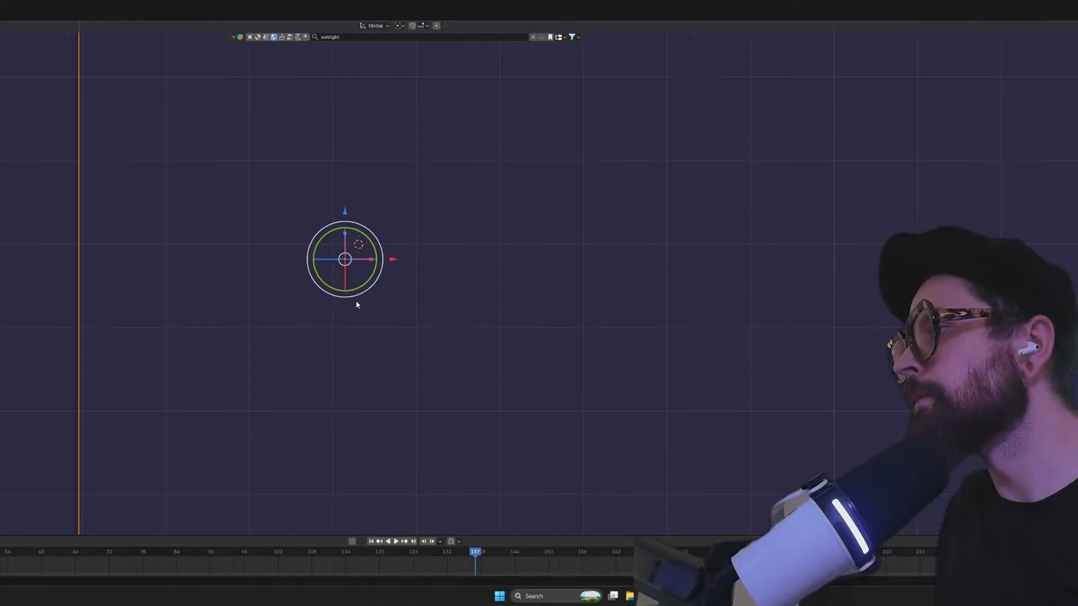
left_click_drag(392, 262, 389, 260)
Enter Edit Mode on the pane and lower its top edge along Z to the frame's inner top edge
scroll(281, 280, "down", 9)
middle_click_drag(308, 262, 336, 285)
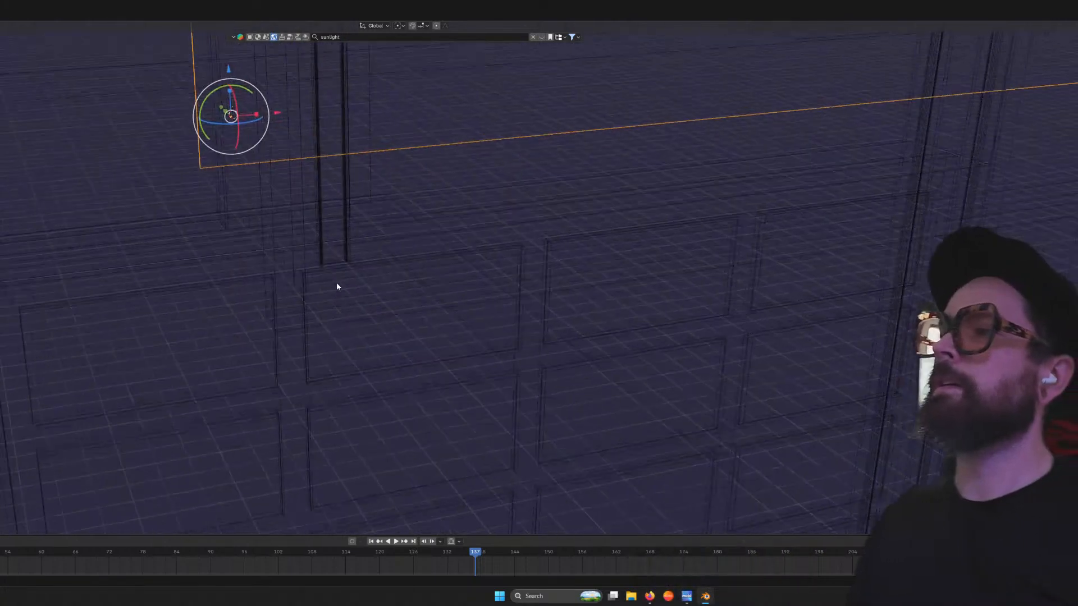
scroll(329, 253, "down", 7)
scroll(432, 168, "up", 2)
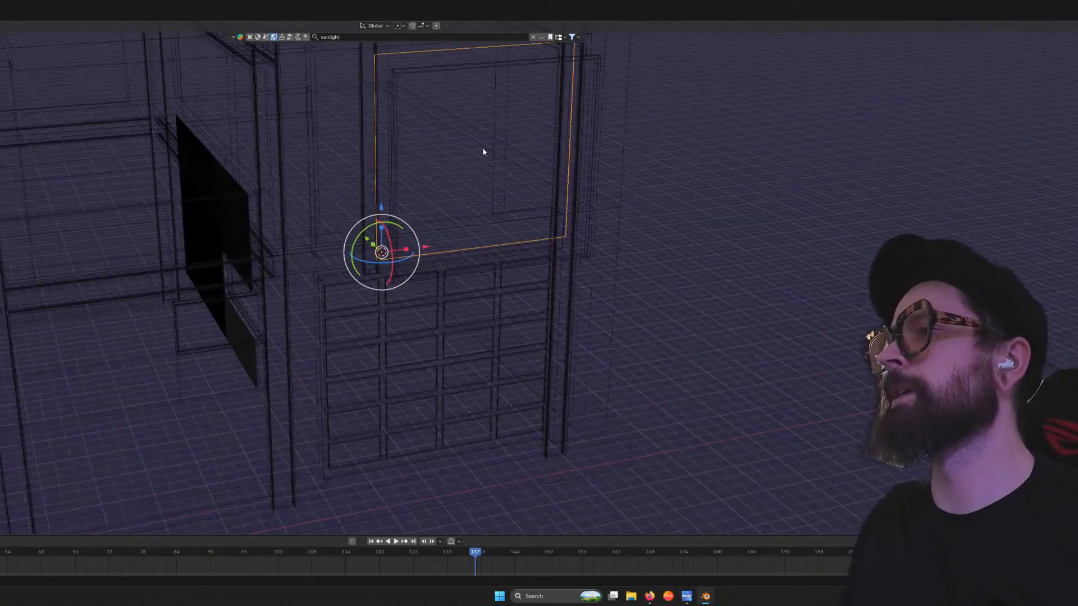
key("KP_1")
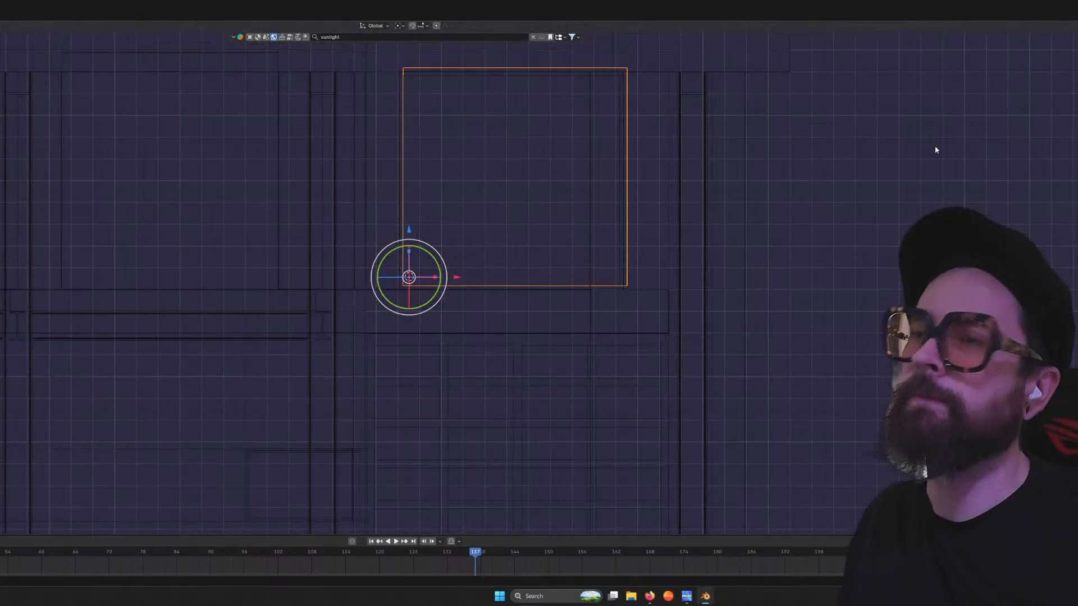
scroll(595, 124, "up", 2)
middle_click_drag(575, 124, 496, 431, "shift")
scroll(404, 409, "up", 3)
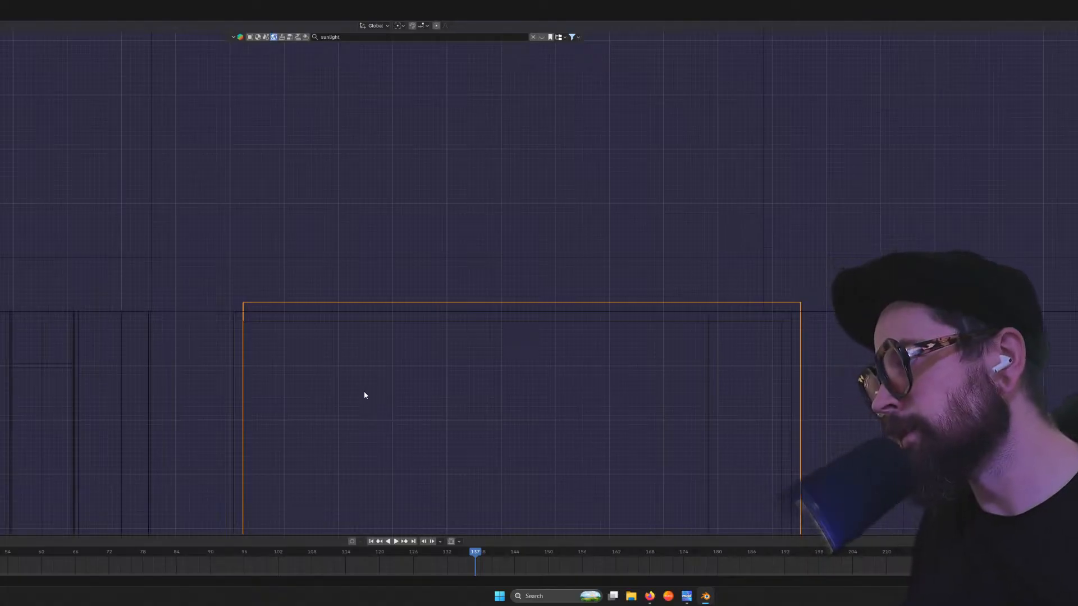
key("Tab")
mouse_move(225, 275)
left_mouse_down()
mouse_move(758, 325)
mouse_move(876, 325)
left_mouse_up()
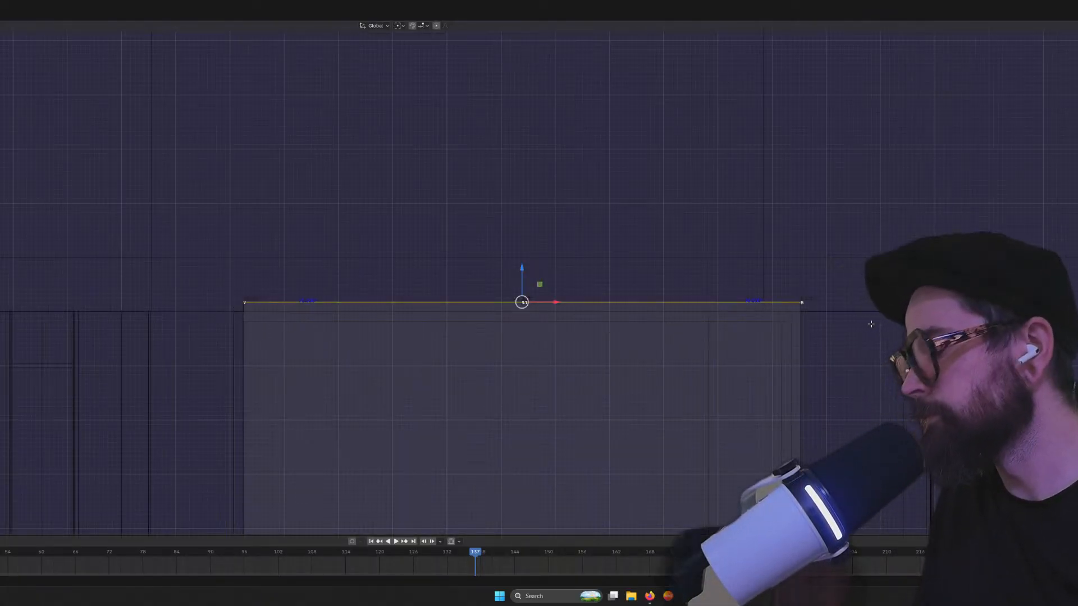
scroll(507, 297, "up", 2)
left_click_drag(468, 267, 467, 298)
scroll(450, 371, "up", 9)
middle_click_drag(551, 445, 305, 207, "shift")
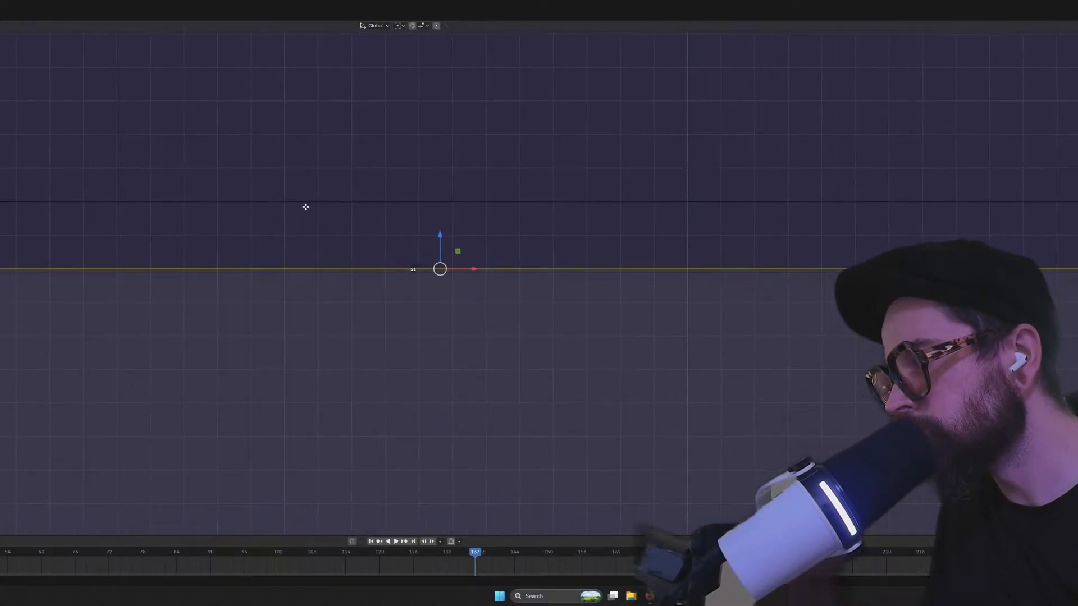
scroll(386, 226, "up", 4)
left_click_drag(484, 223, 484, 235)
scroll(514, 321, "down", 14)
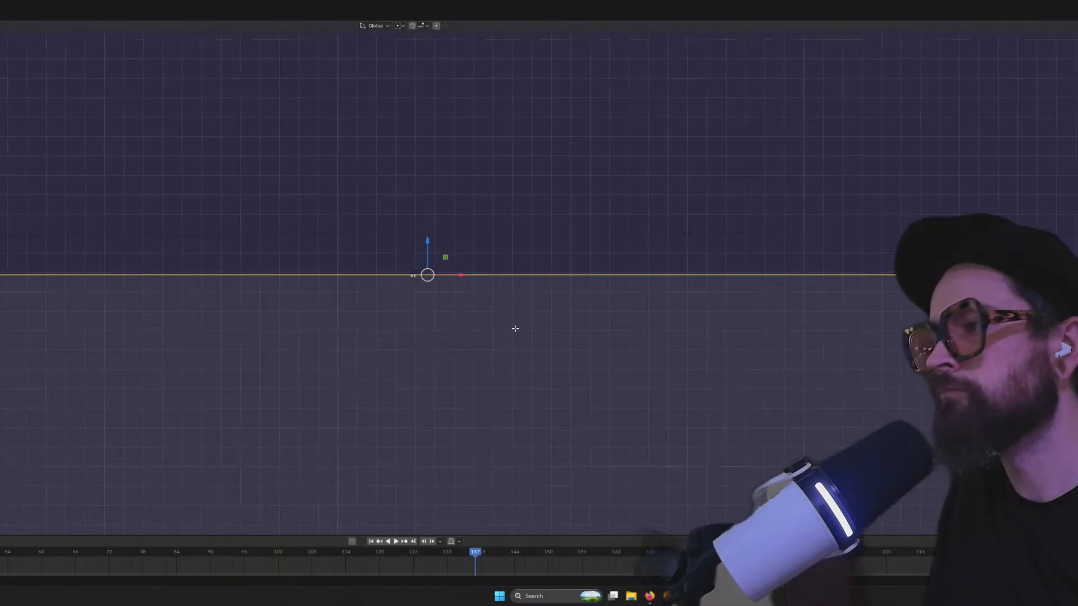
Select the pane's far vertical edge and move it along X to meet the frame's inner side edge
middle_click_drag(665, 369, 506, 304, "shift")
scroll(575, 361, "down", 7)
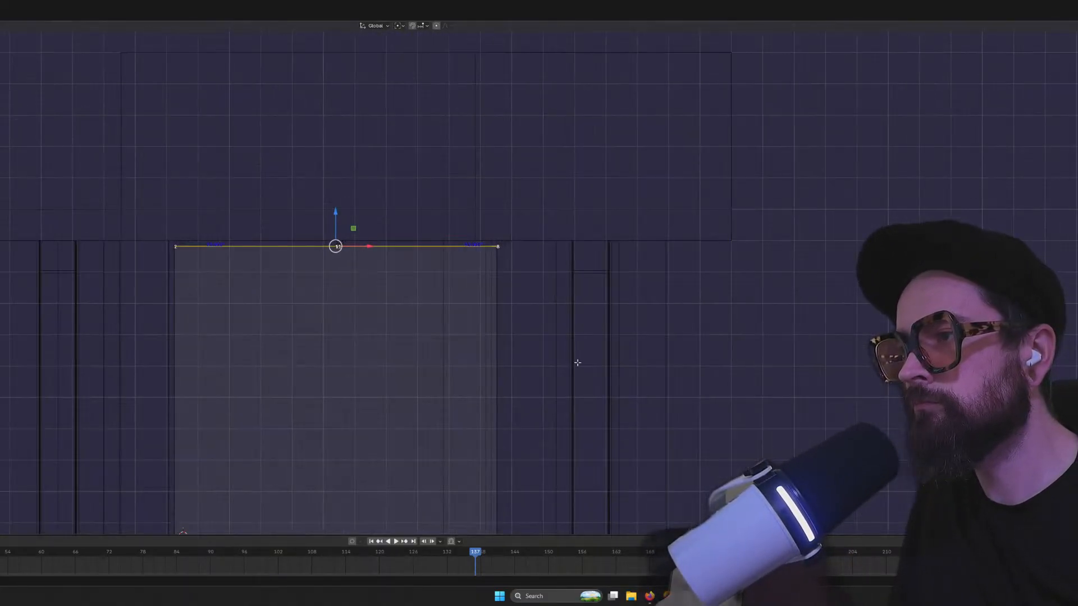
middle_click_drag(505, 375, 474, 320, "shift")
left_click_drag(408, 151, 456, 384)
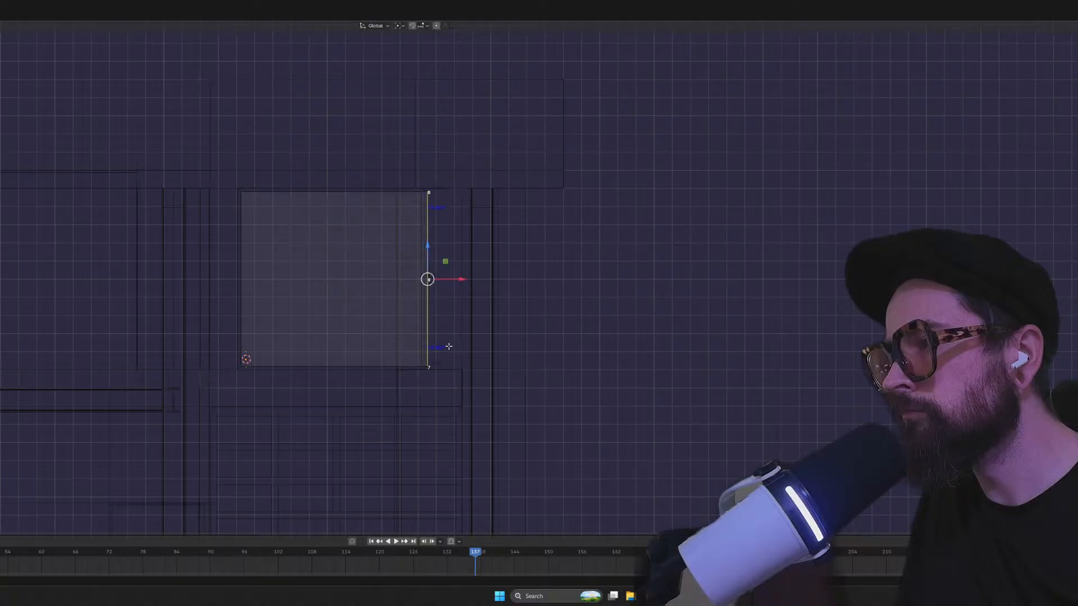
scroll(488, 283, "up", 8)
left_click_drag(497, 284, 476, 285)
scroll(429, 310, "up", 7)
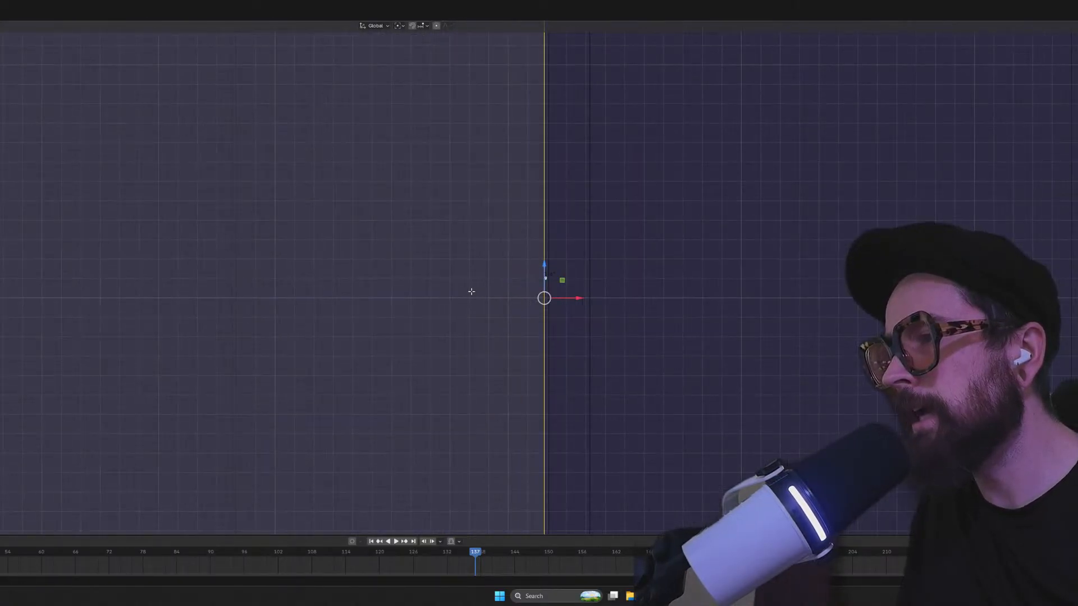
scroll(472, 290, "up", 6)
middle_click_drag(467, 284, 277, 261, "shift")
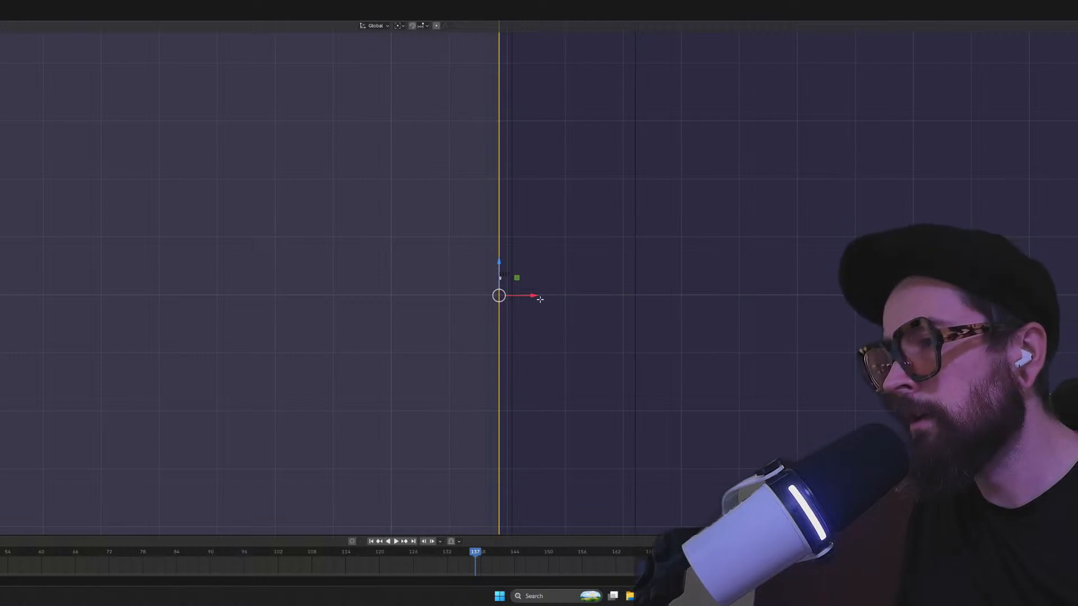
left_click_drag(540, 299, 549, 302)
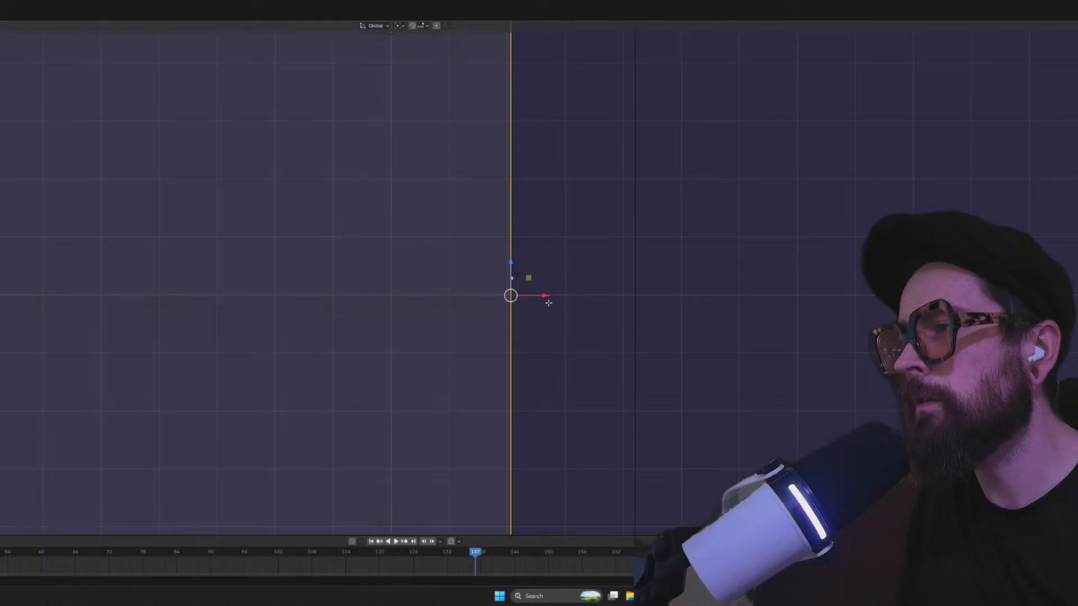
Leave Edit Mode and set the pane's origin to its geometry
scroll(360, 323, "down", 4)
middle_click_drag(360, 323, 442, 288)
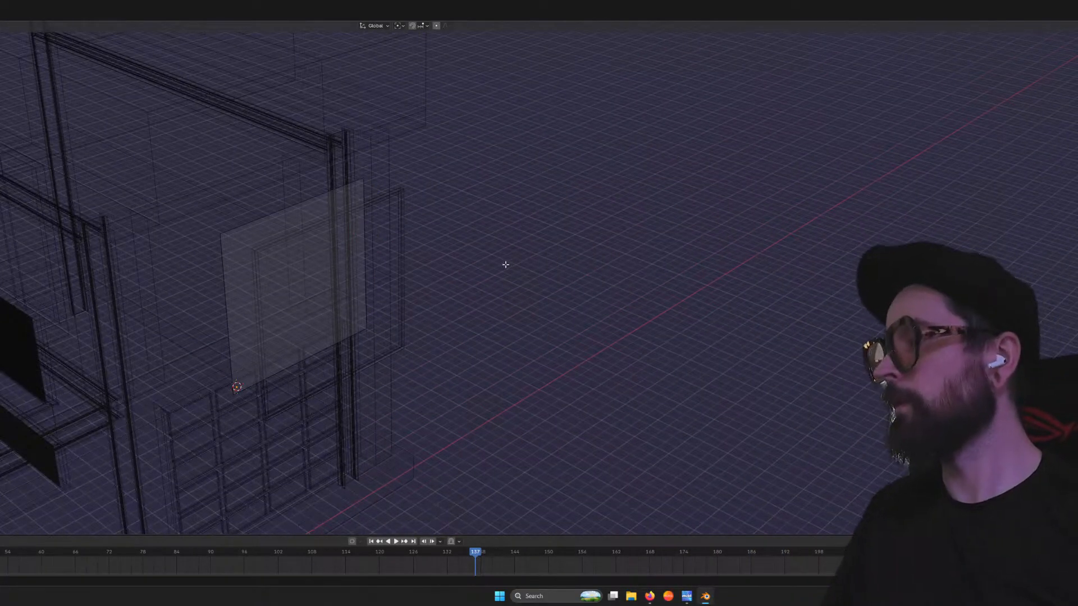
key("Tab")
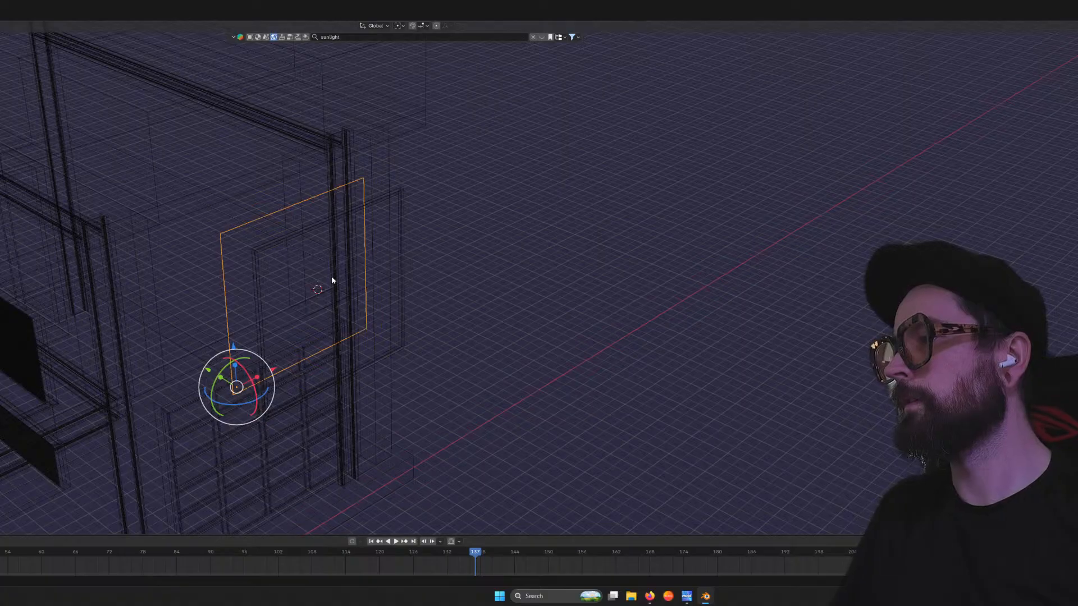
right_click(280, 216)
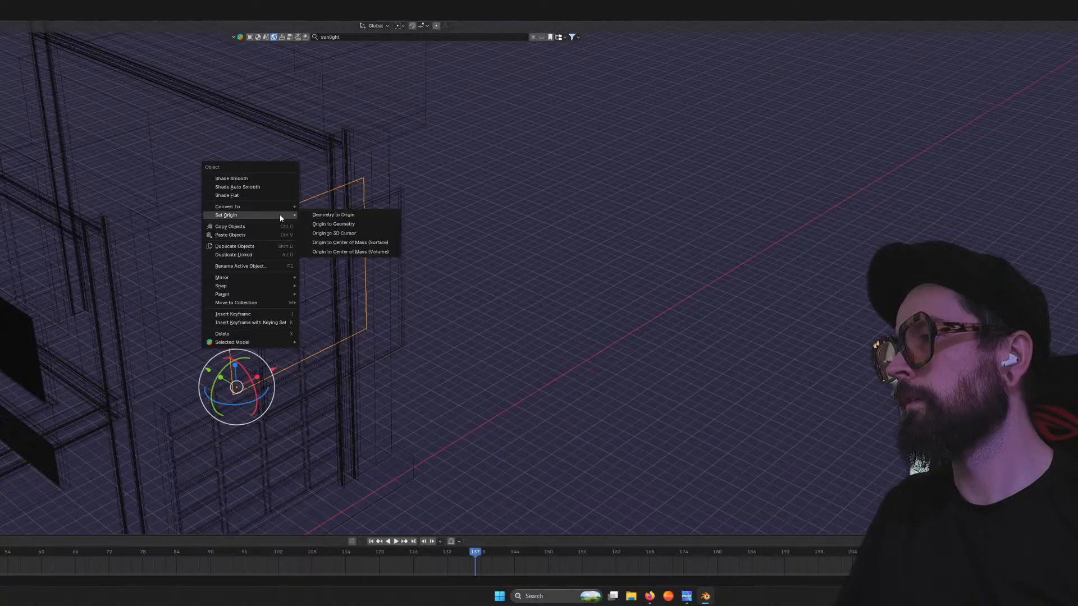
left_click(348, 224)
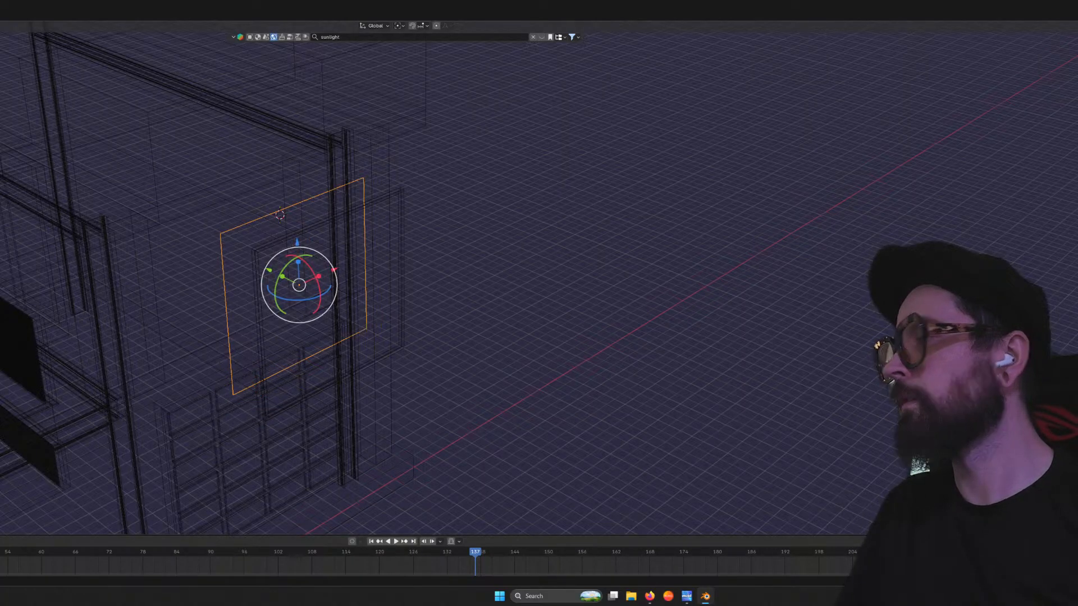
Move the pane along Y in the top view so it sits within the frame's depth
left_click_drag(278, 279, 305, 293)
key("KP_7")
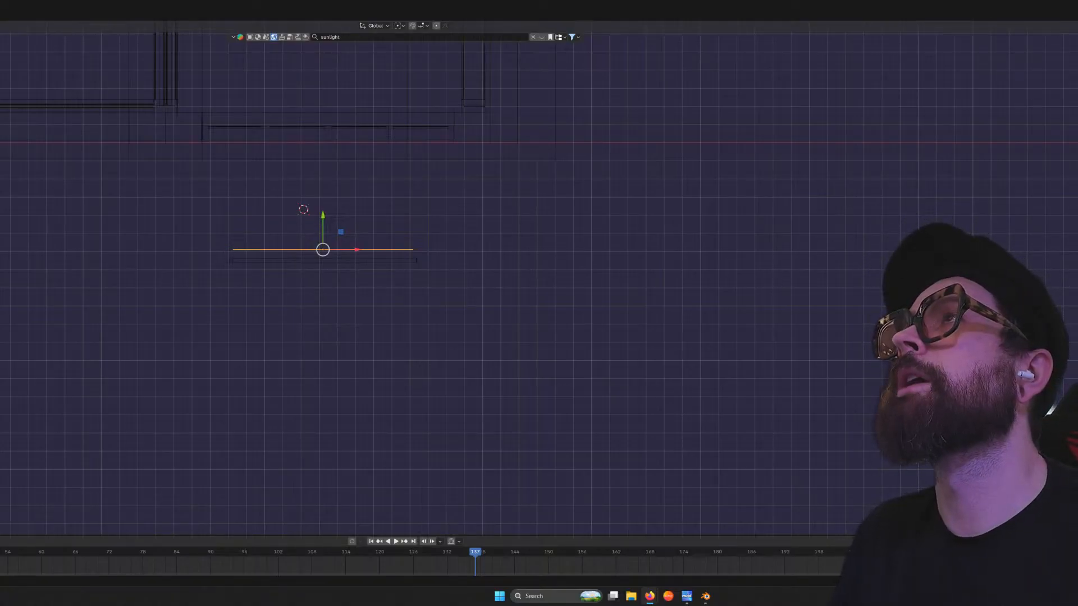
scroll(313, 289, "up", 8)
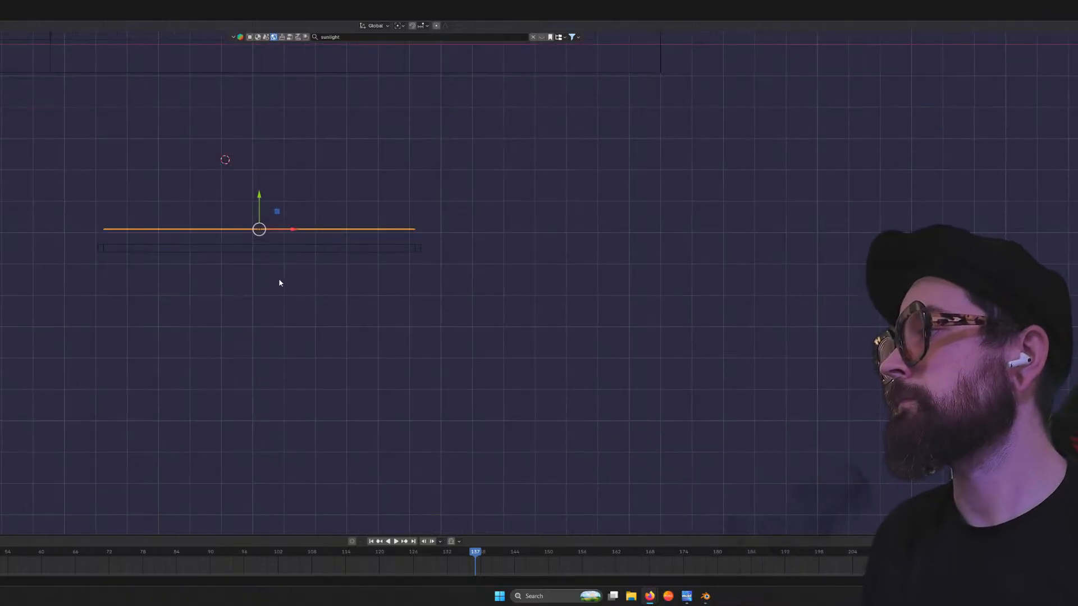
middle_click_drag(180, 217, 816, 276, "shift")
scroll(563, 247, "up", 3)
middle_click_drag(583, 201, 495, 233, "shift")
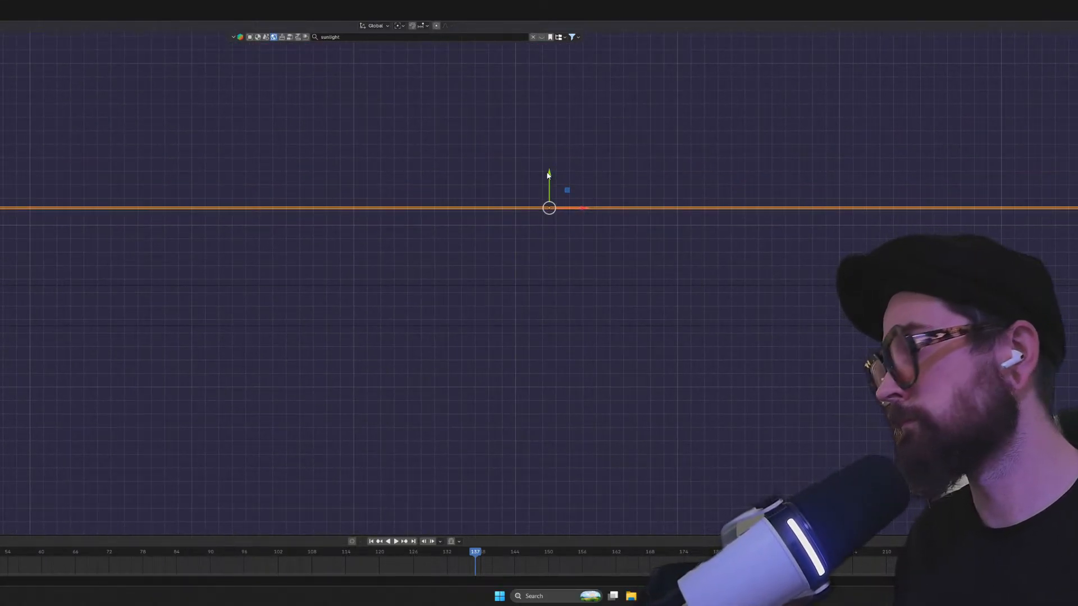
left_click_drag(549, 175, 529, 275)
scroll(414, 309, "down", 5)
Select the frame together with the pane and move both along Y to the building's wall
left_click_drag(318, 235, 597, 310)
scroll(430, 274, "up", 2)
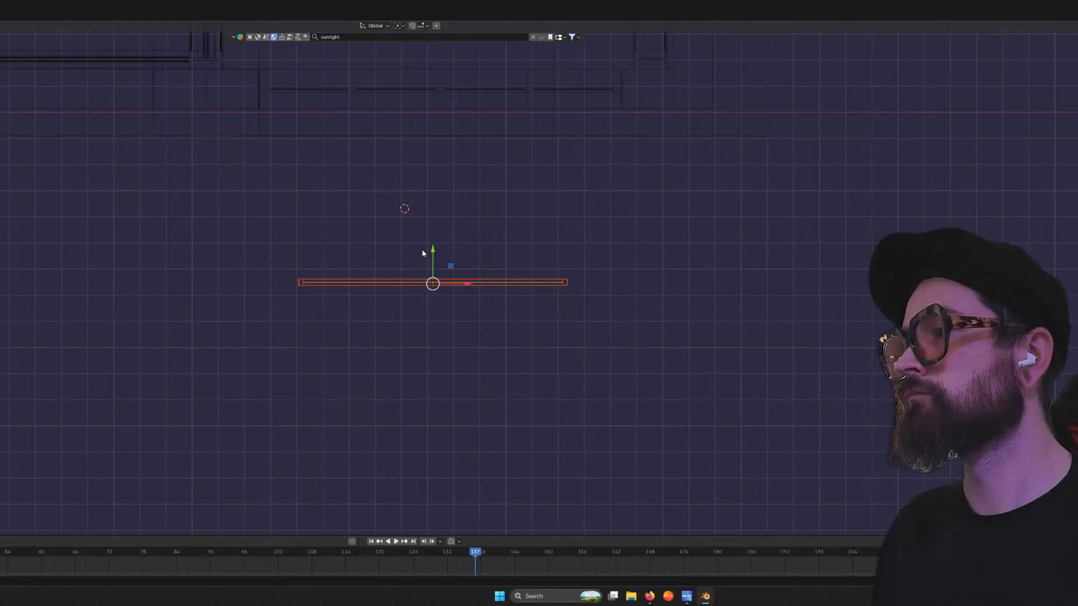
left_click_drag(436, 249, 440, 52)
middle_click_drag(484, 188, 493, 112)
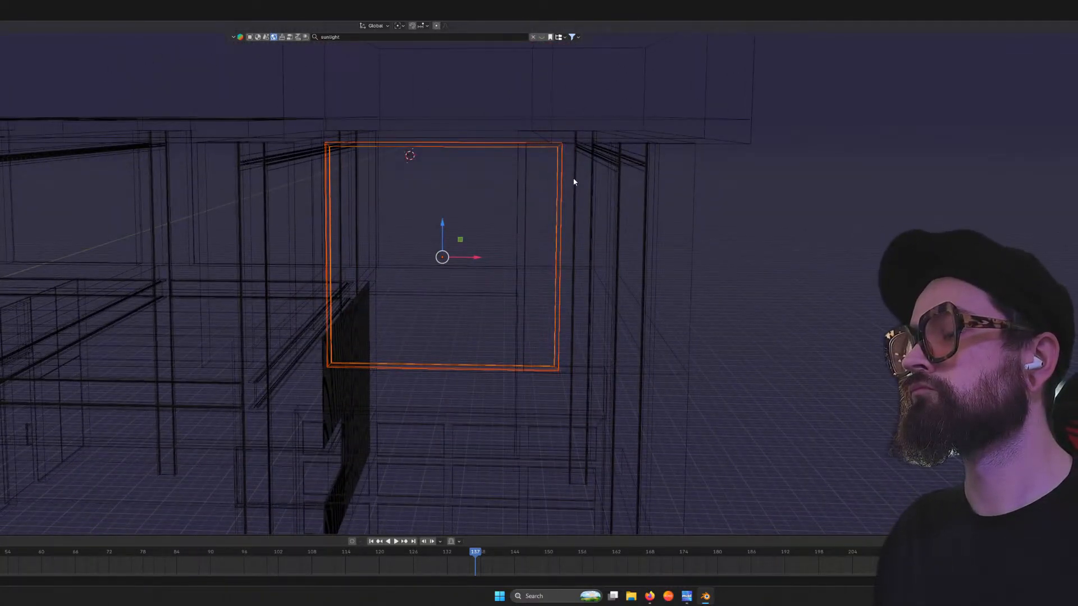
Shift the frame and pane along X in the front view to line up with the wall opening
key("KP_1")
key("KP_Decimal")
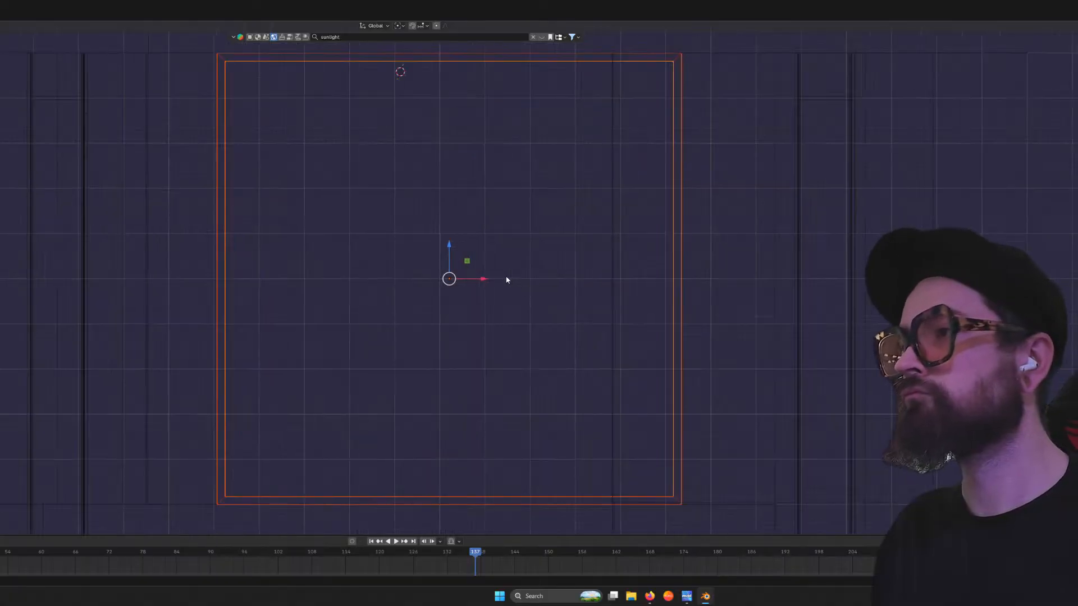
left_click_drag(476, 281, 412, 285)
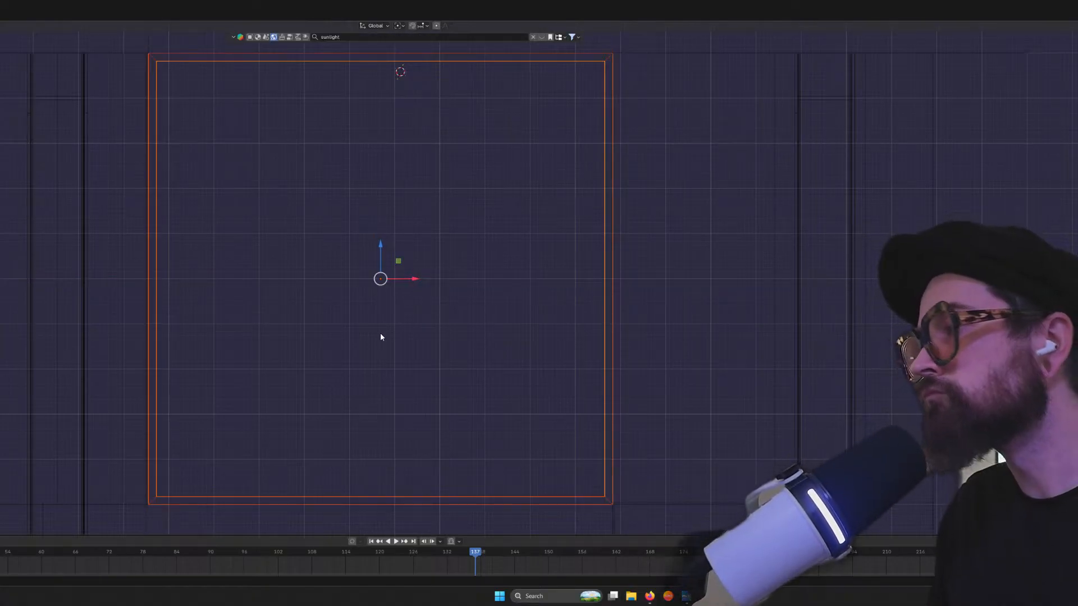
scroll(379, 332, "up", 3)
middle_click_drag(375, 341, 631, 278, "shift")
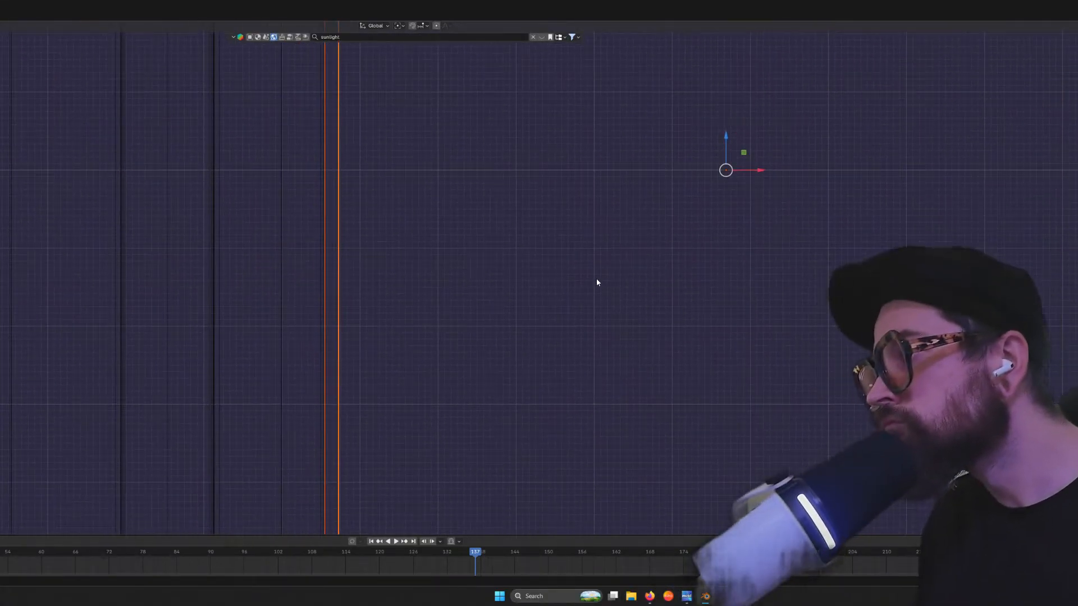
scroll(506, 391, "down", 1)
scroll(506, 389, "down", 2)
scroll(520, 359, "up", 3)
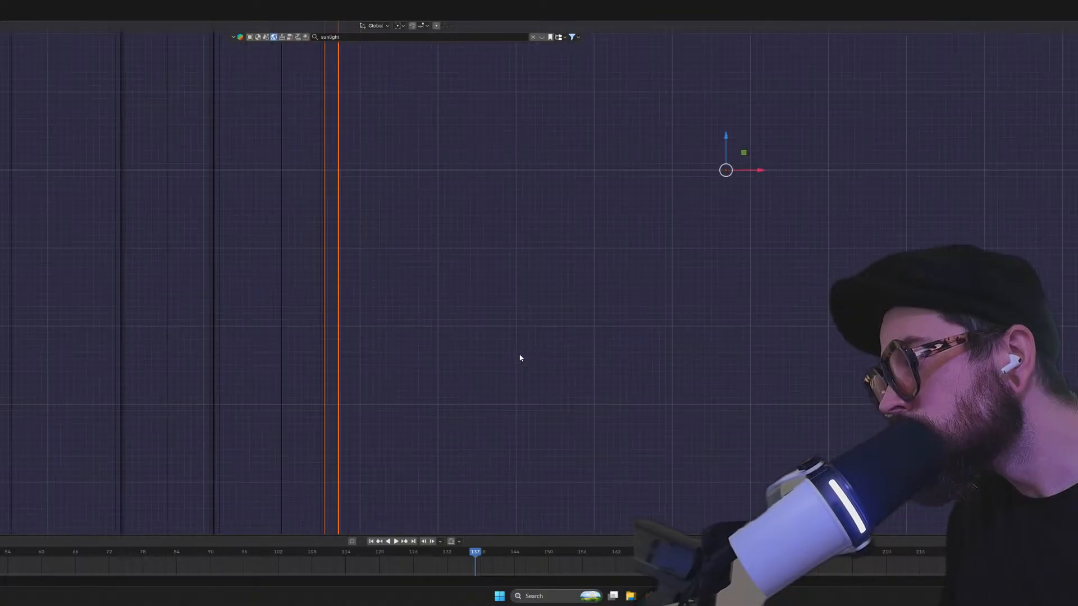
left_click_drag(763, 174, 763, 174)
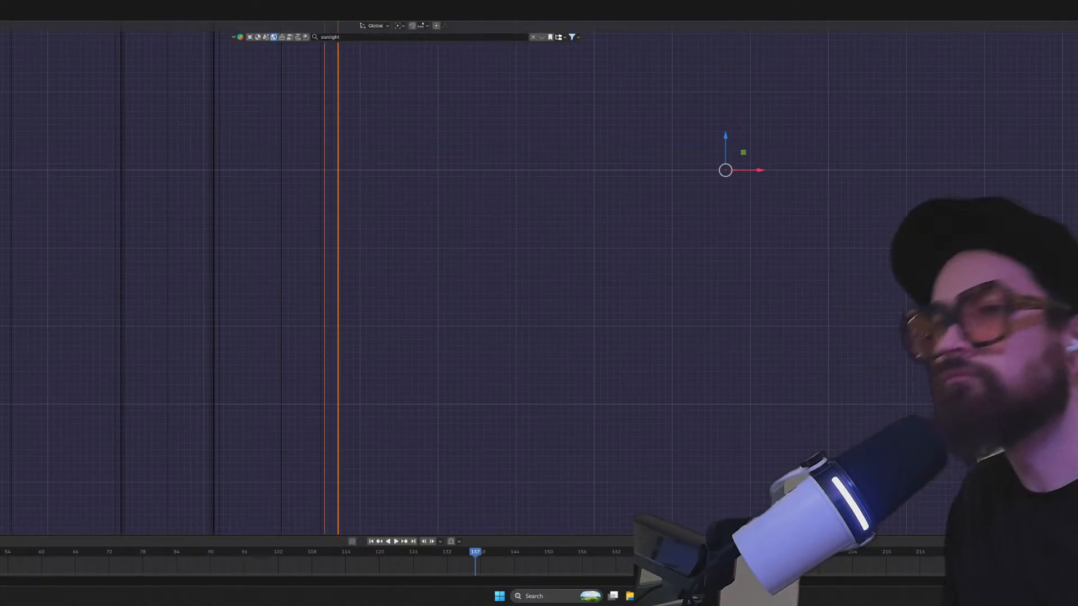
Turn off wireframe shading and copy the fitted window frame and pane
scroll(538, 278, "down", 1)
scroll(775, 224, "down", 2)
middle_click_drag(776, 233, 804, 247)
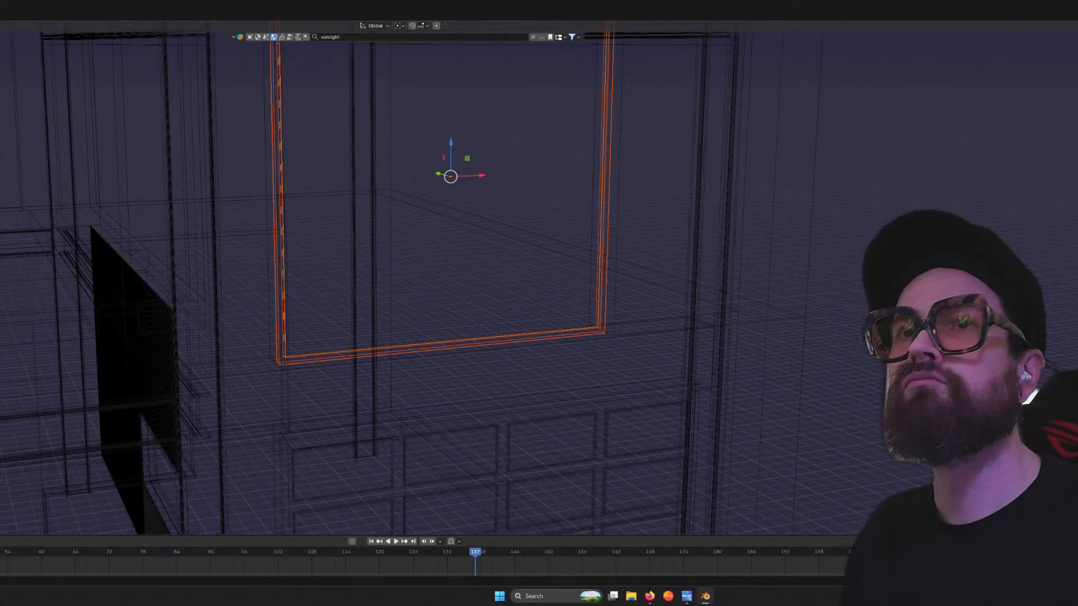
key("shift+z")
scroll(587, 299, "down", 3)
scroll(385, 288, "up", 4)
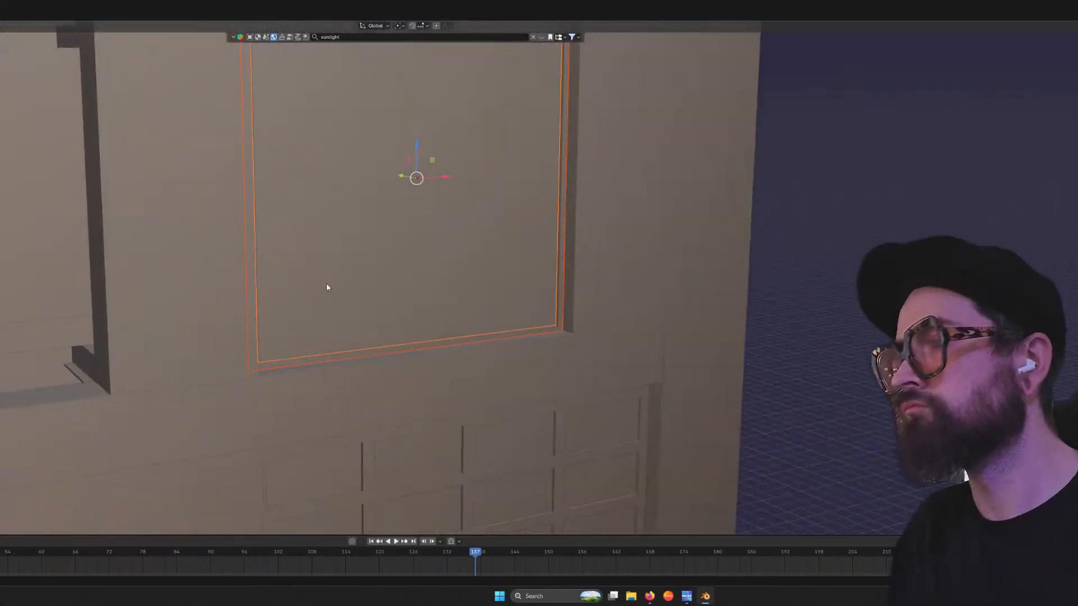
middle_click_drag(327, 284, 286, 259)
scroll(344, 277, "down", 4)
key("ctrl+v")
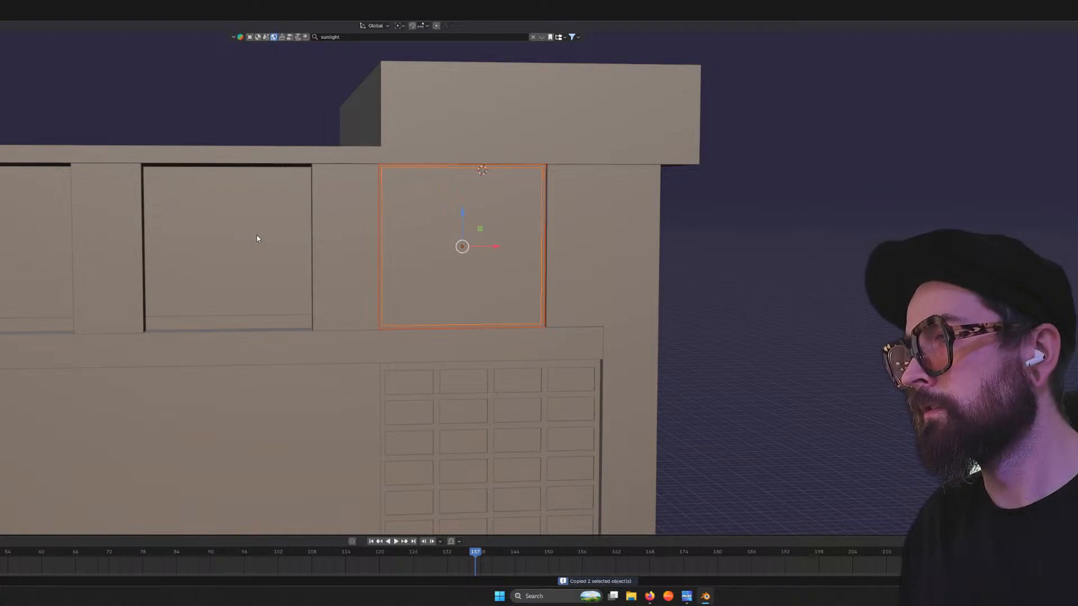
Move the pasted frame and pane along X into the neighbouring upper opening, aligning their left side with the opening's left edge
left_click_drag(497, 249, 266, 248)
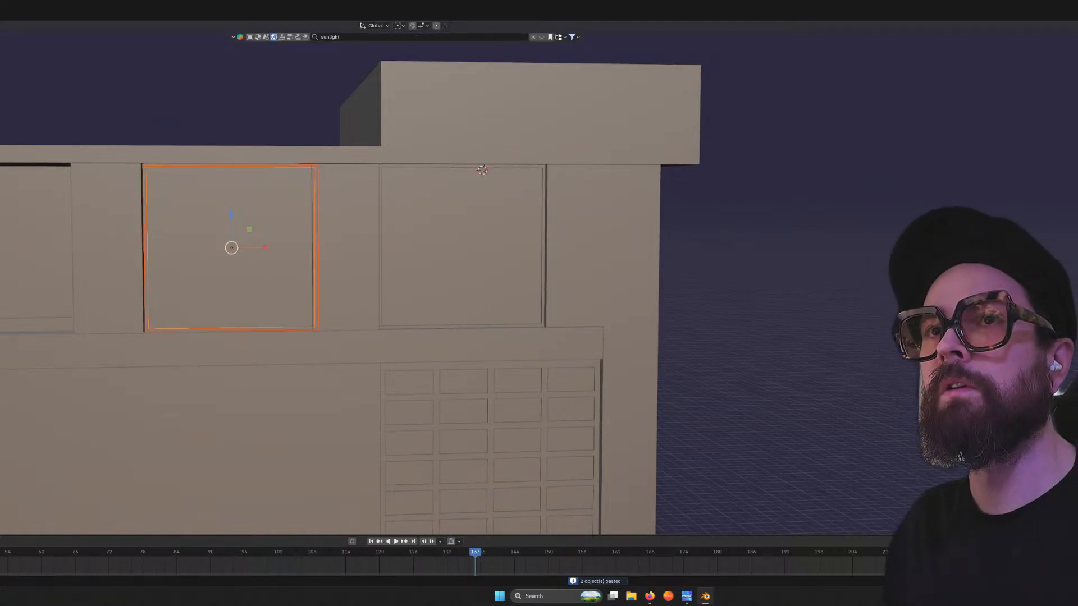
scroll(397, 257, "up", 3)
scroll(188, 245, "up", 2)
middle_click_drag(187, 240, 329, 237, "shift")
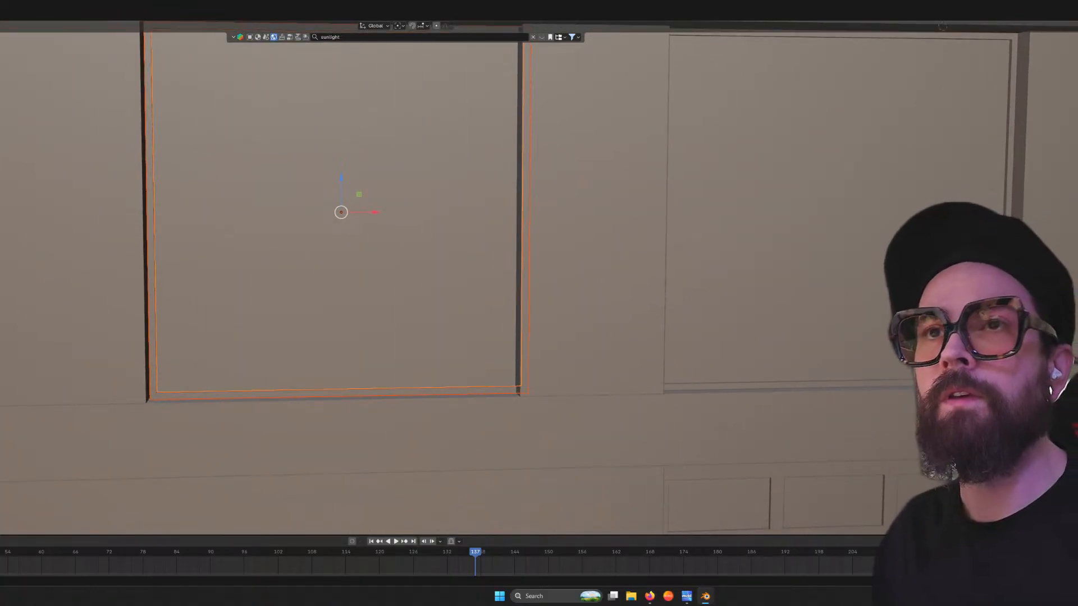
scroll(254, 181, "up", 1)
scroll(275, 231, "up", 2)
middle_click_drag(275, 231, 534, 214, "shift")
left_click_drag(577, 196, 572, 192)
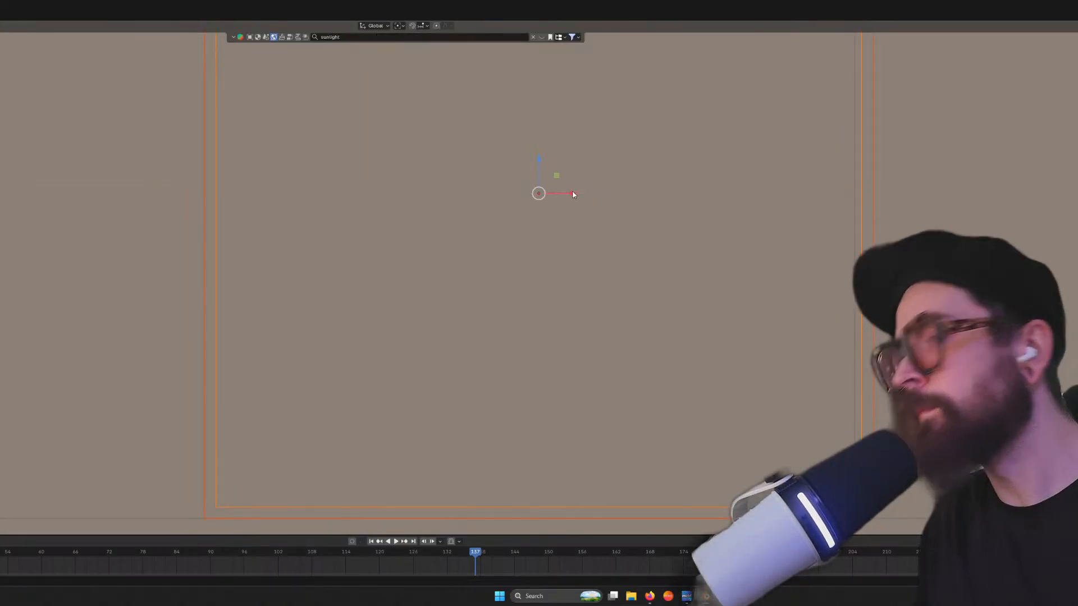
Narrow the copied frame in see-through Edit Mode by moving its right-side vertices along X to the opening's right edge
scroll(750, 246, "down", 5)
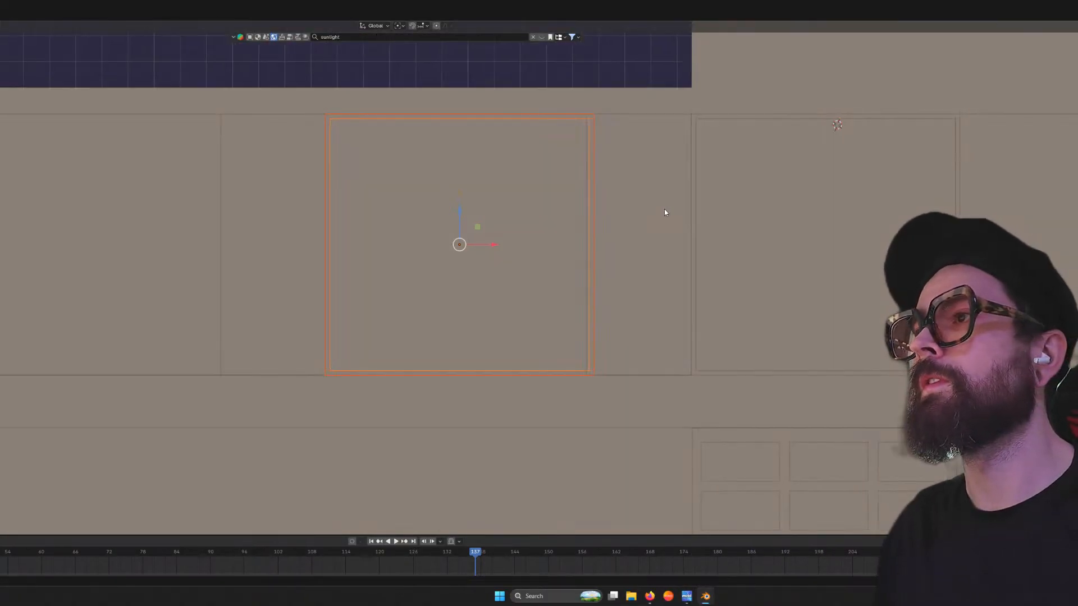
middle_click_drag(664, 211, 579, 280, "shift")
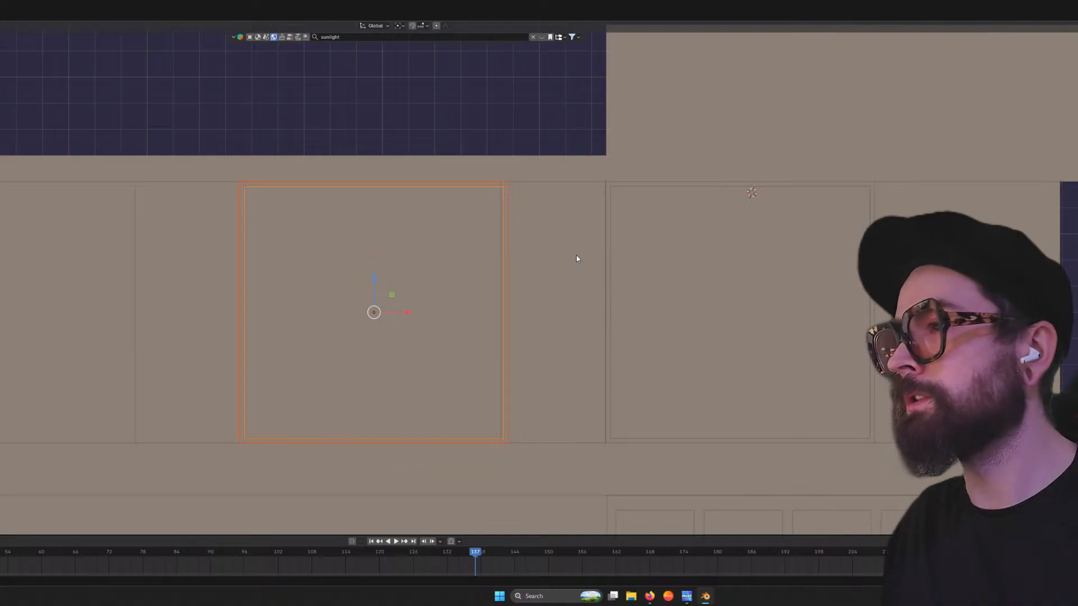
left_click(576, 258)
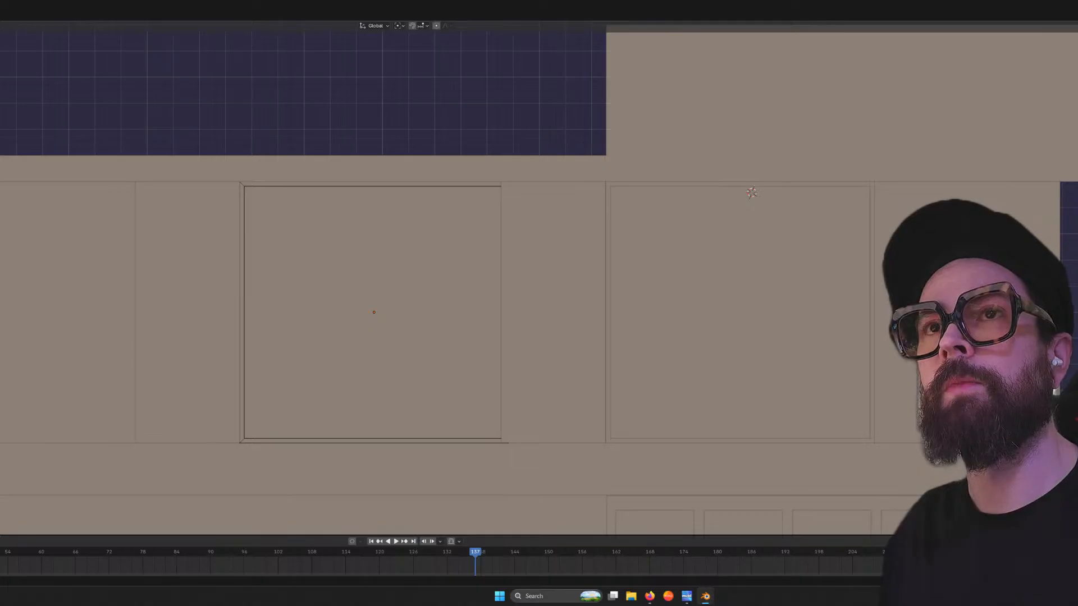
key("alt+z")
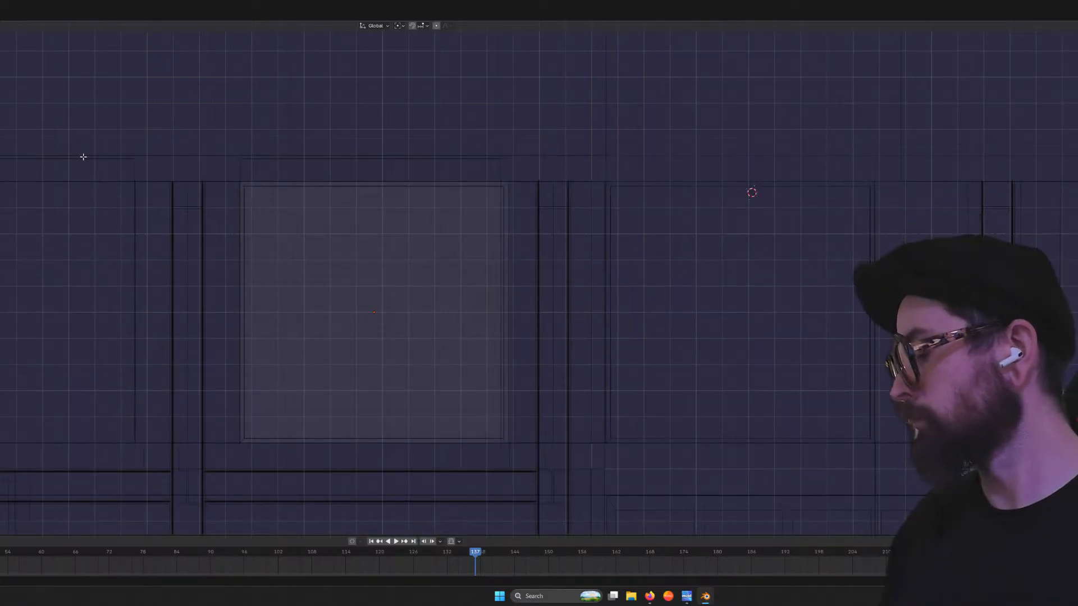
left_click_drag(491, 161, 528, 475)
scroll(493, 329, "up", 1)
scroll(506, 329, "up", 1)
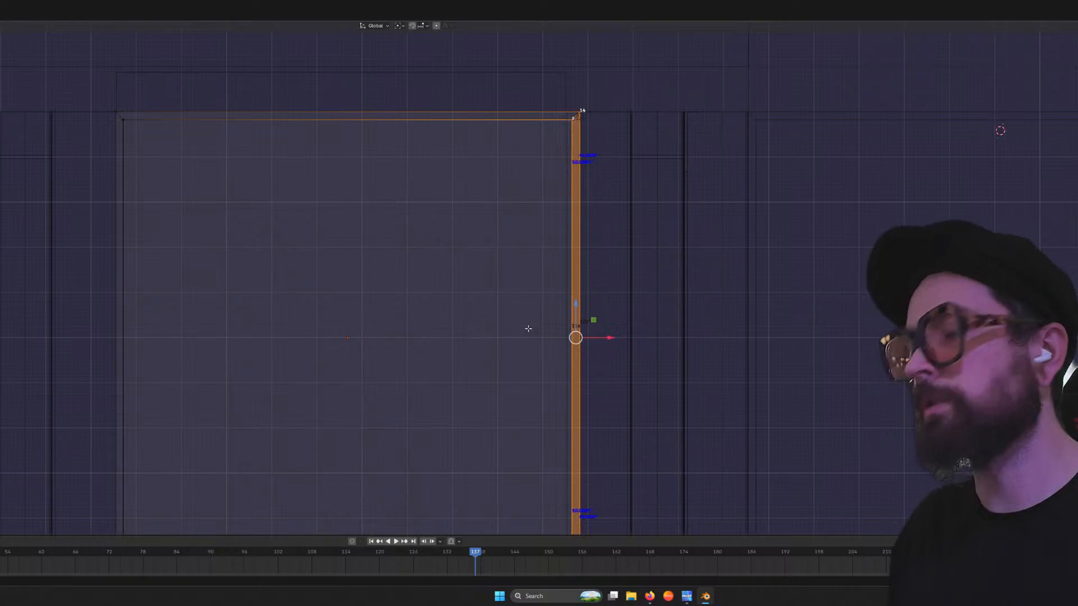
scroll(538, 330, "up", 4)
middle_click_drag(591, 330, 304, 236, "shift")
left_click_drag(424, 303, 391, 315)
scroll(404, 314, "down", 8)
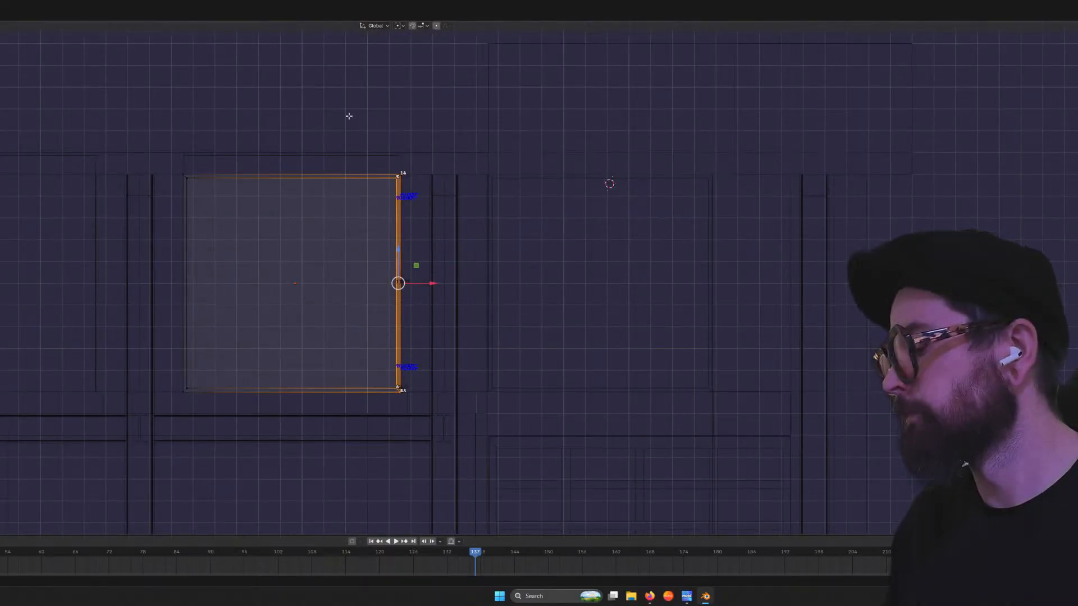
key("Tab")
left_click(353, 167)
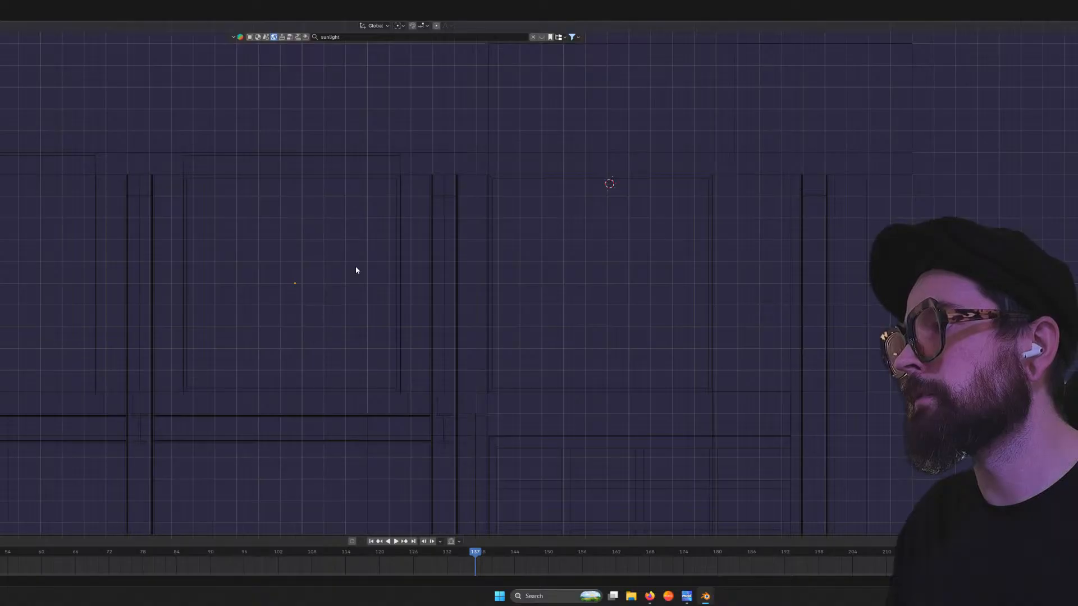
Return to solid shading, select the narrowed frame with its pane, and paste a copy of both
mouse_move(371, 289)
middle_mouse_down()
mouse_move(392, 292)
mouse_move(370, 292)
middle_mouse_up()
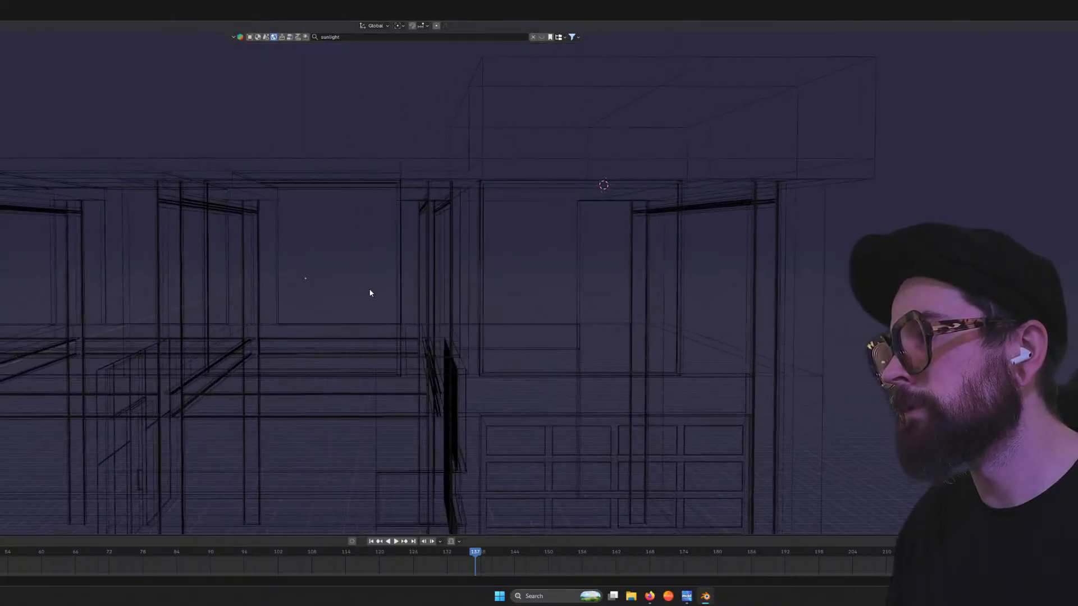
left_click(396, 282)
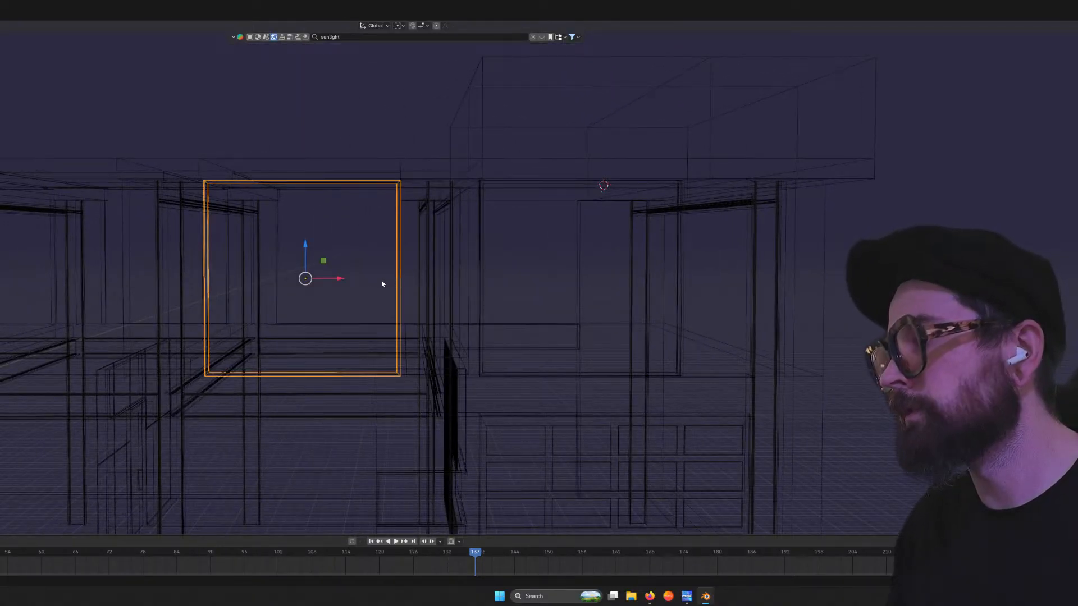
left_click(269, 281, "shift")
left_click(326, 98)
middle_click_drag(329, 151, 510, 277)
key("shift+z")
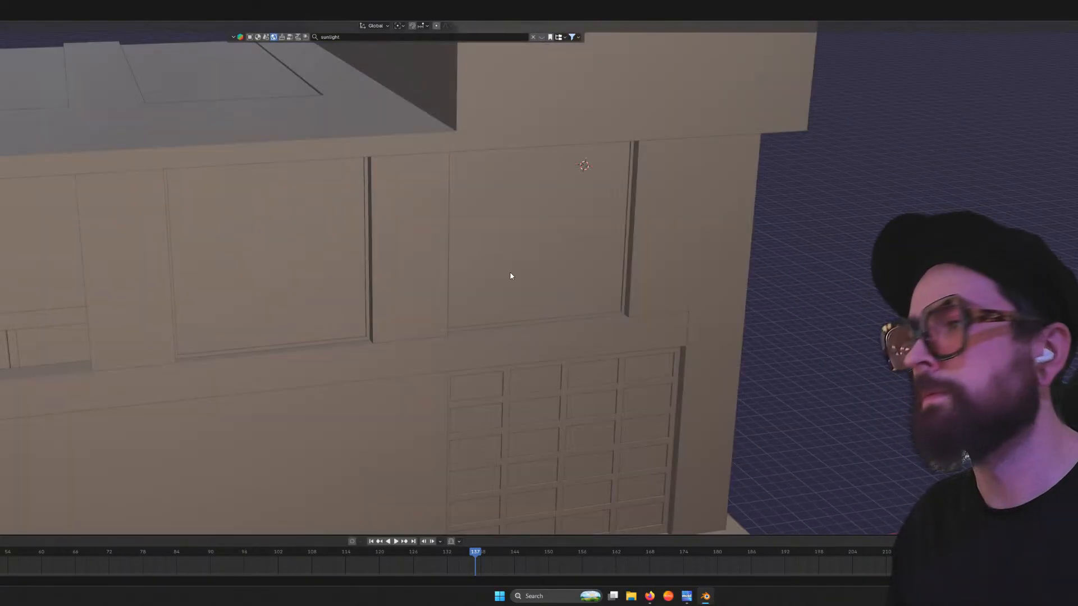
left_click(347, 284)
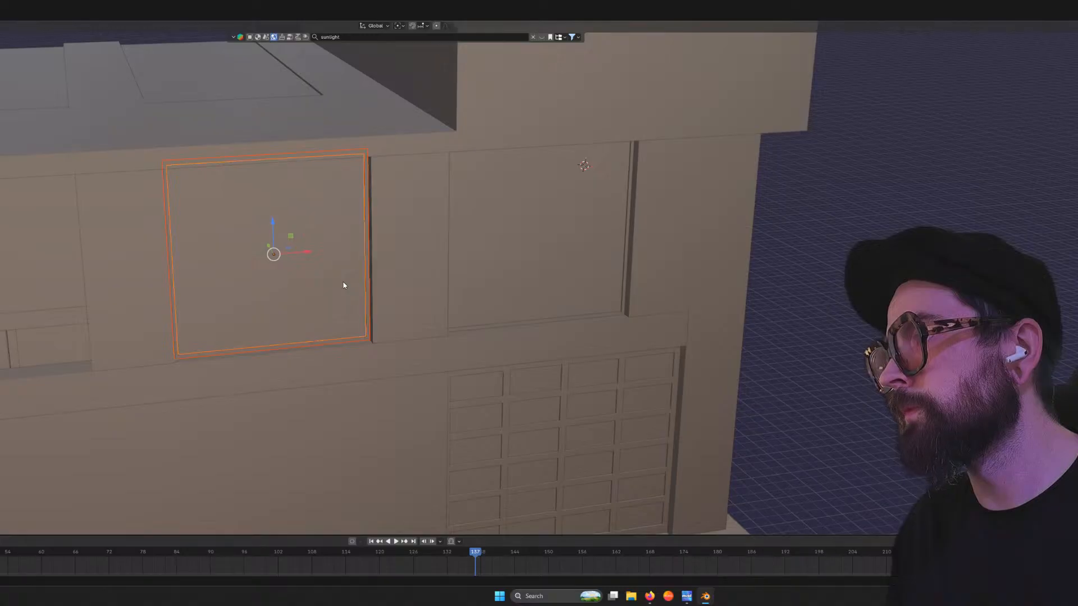
key("ctrl+v")
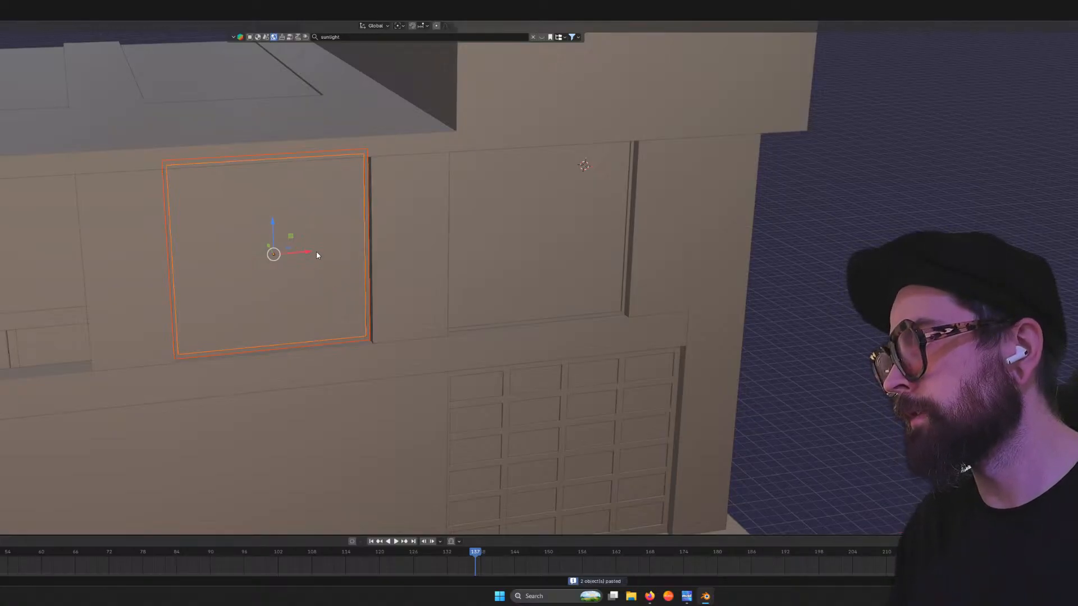
Move the new copy along X into the third upper opening and line it up with the opening's edges in front view
left_click_drag(310, 254, 188, 258)
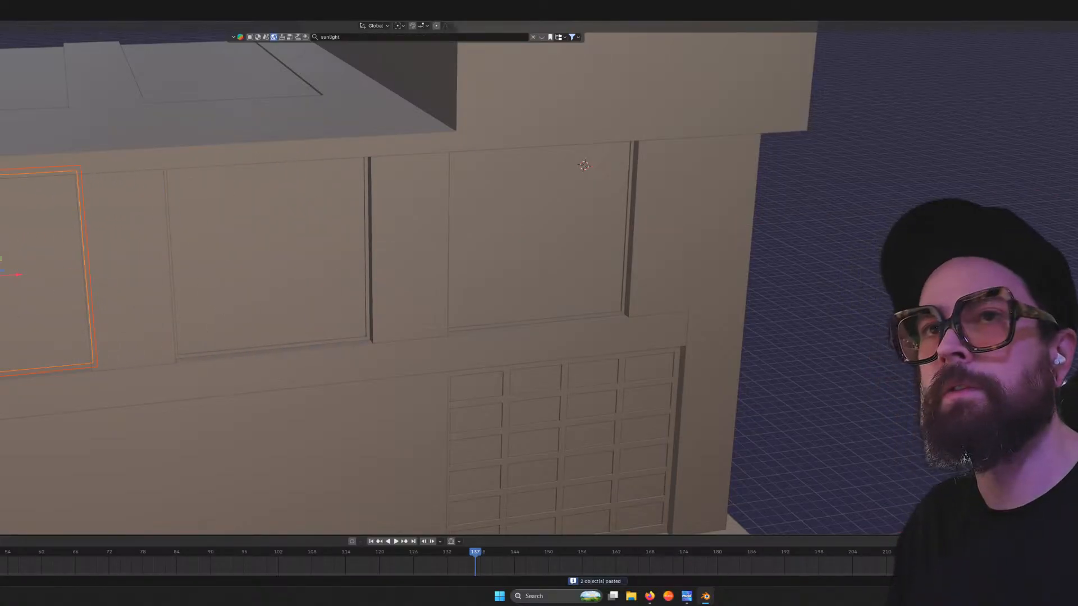
key("KP_1")
key("KP_Decimal")
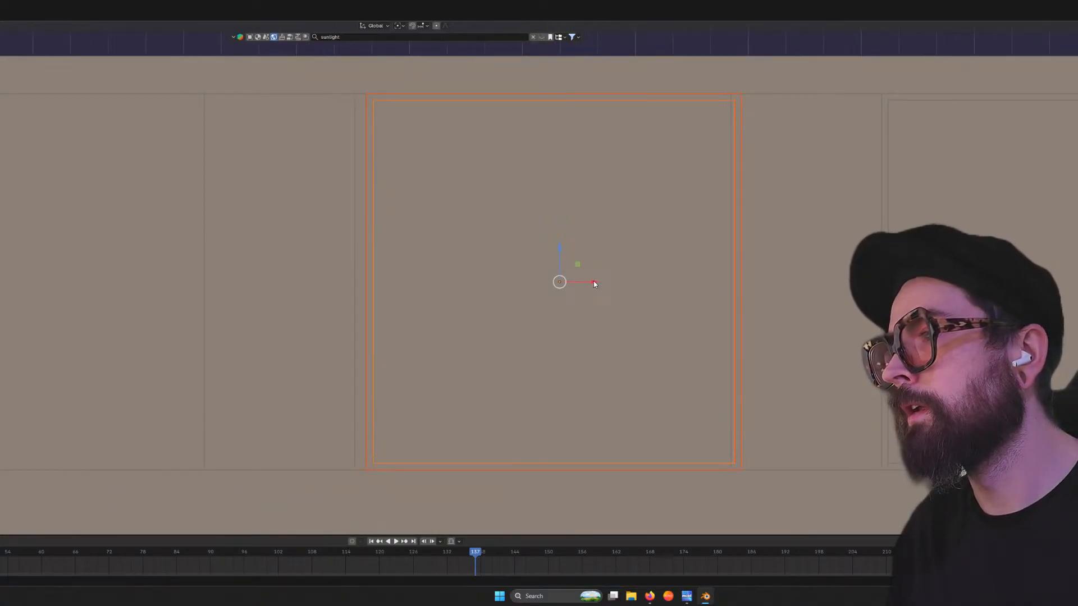
left_click_drag(594, 282, 582, 280)
key("shift+z")
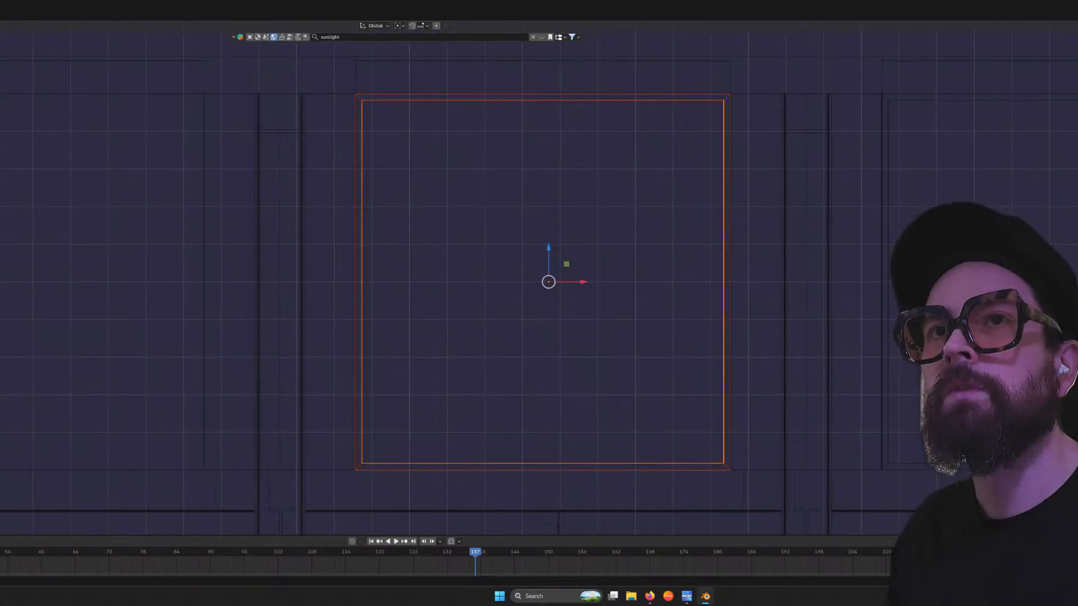
key("shift+z")
Paste another frame and pane copy and move it about 179.5 inches along negative X to the fourth upper opening
key("ctrl+v")
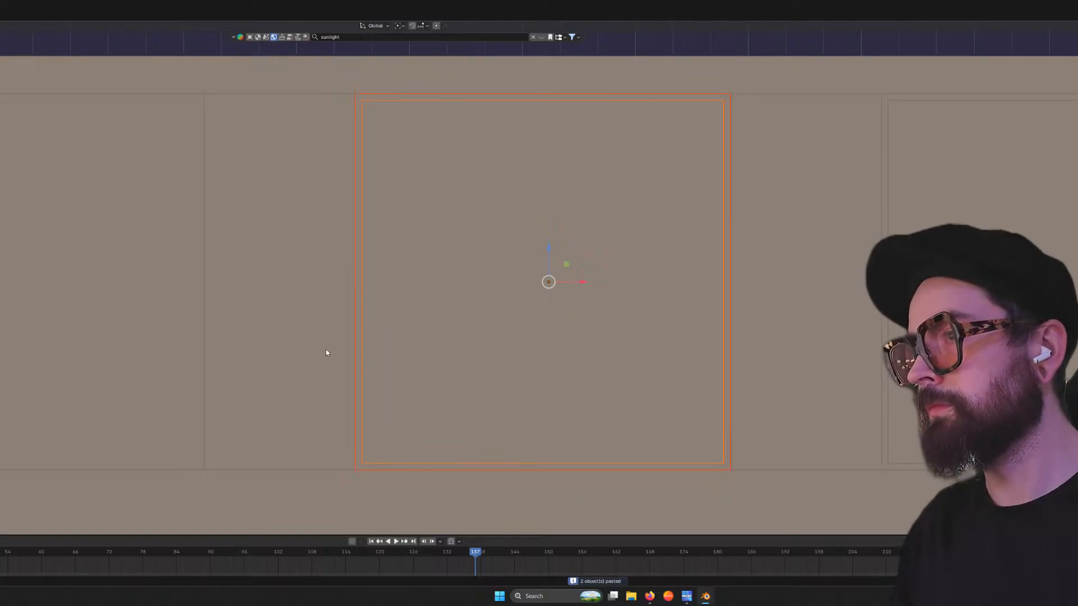
scroll(410, 329, "down", 2)
left_click_drag(539, 283, 146, 271)
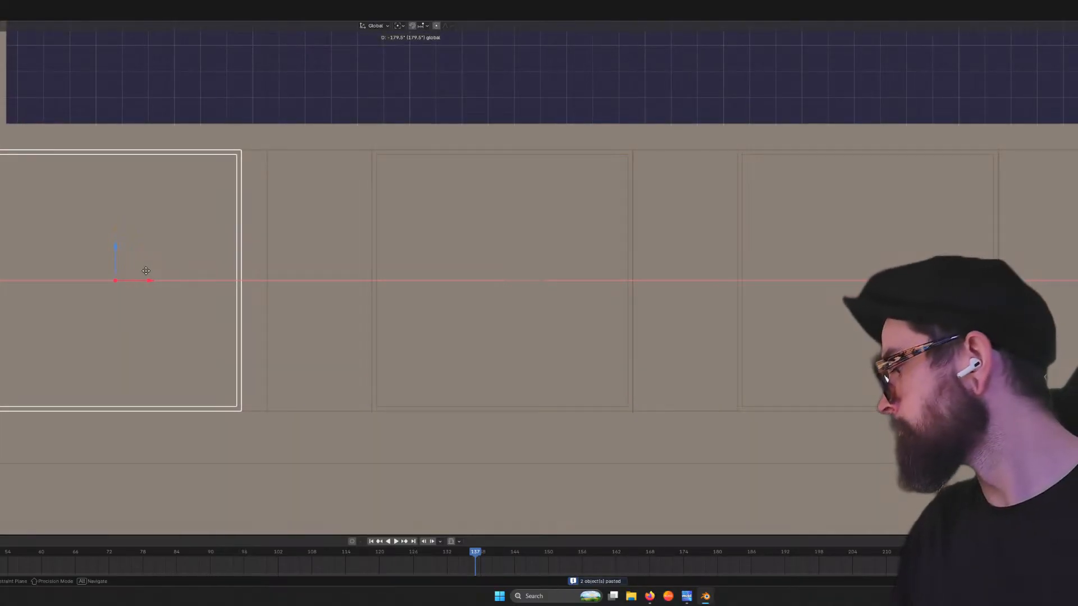
left_click(146, 271)
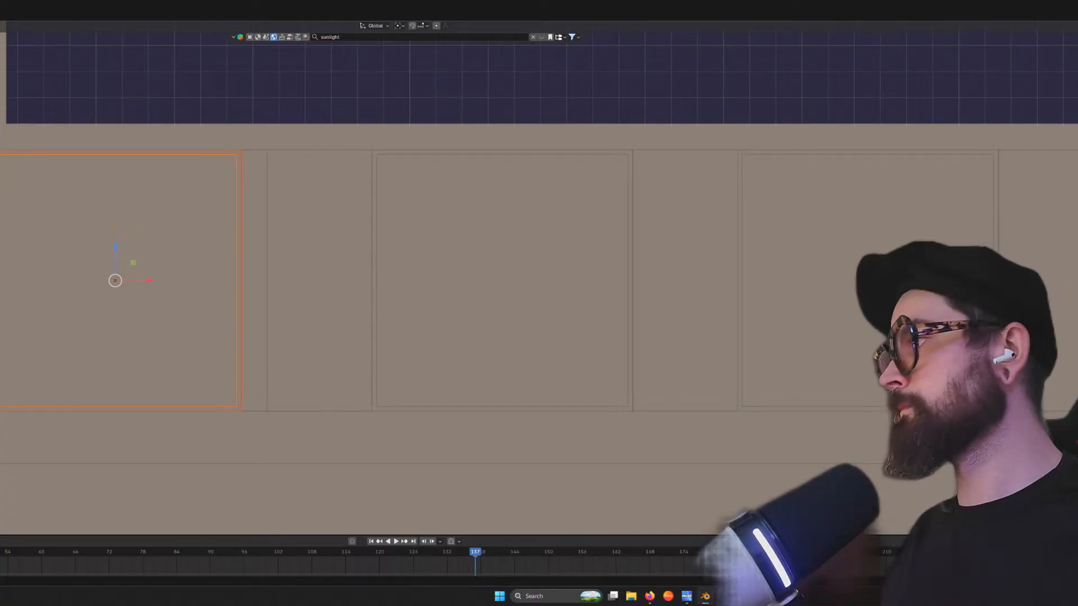
Fine-tune the fourth frame and pane along X in front view so their left side meets the opening's left edge
middle_click_drag(28, 201, 44, 203)
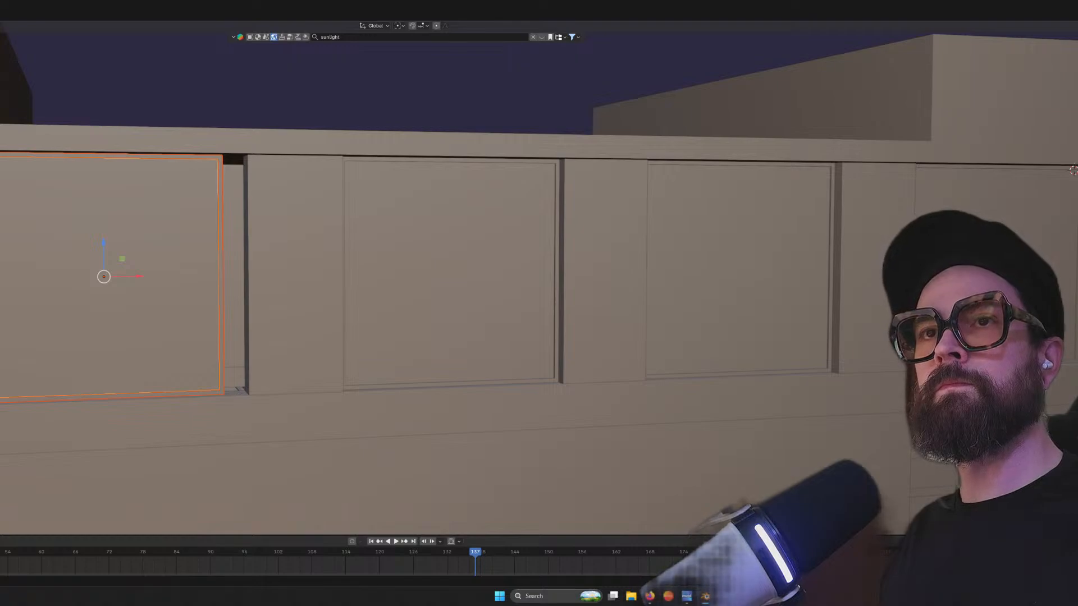
key("KP_1")
scroll(281, 138, "up", 3)
middle_click_drag(1, 193, 249, 162, "shift")
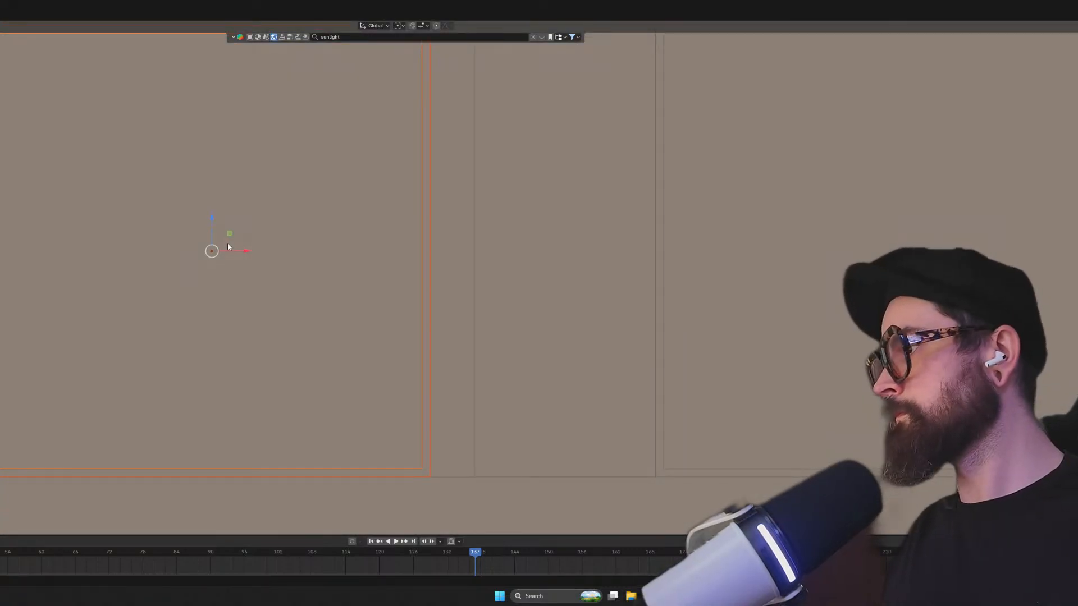
left_click_drag(249, 253, 246, 254)
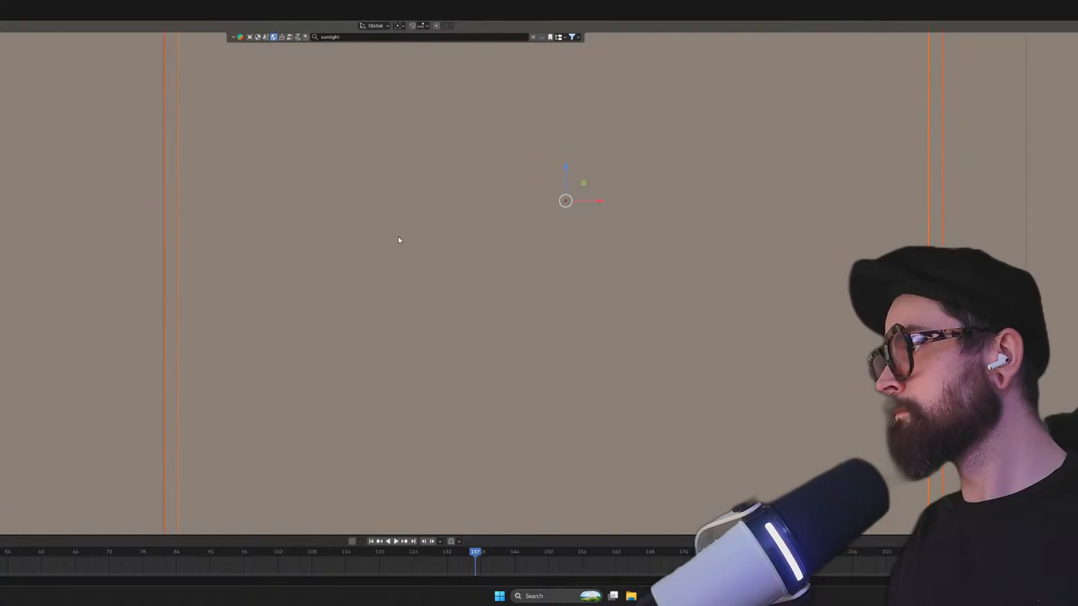
scroll(399, 240, "up", 3)
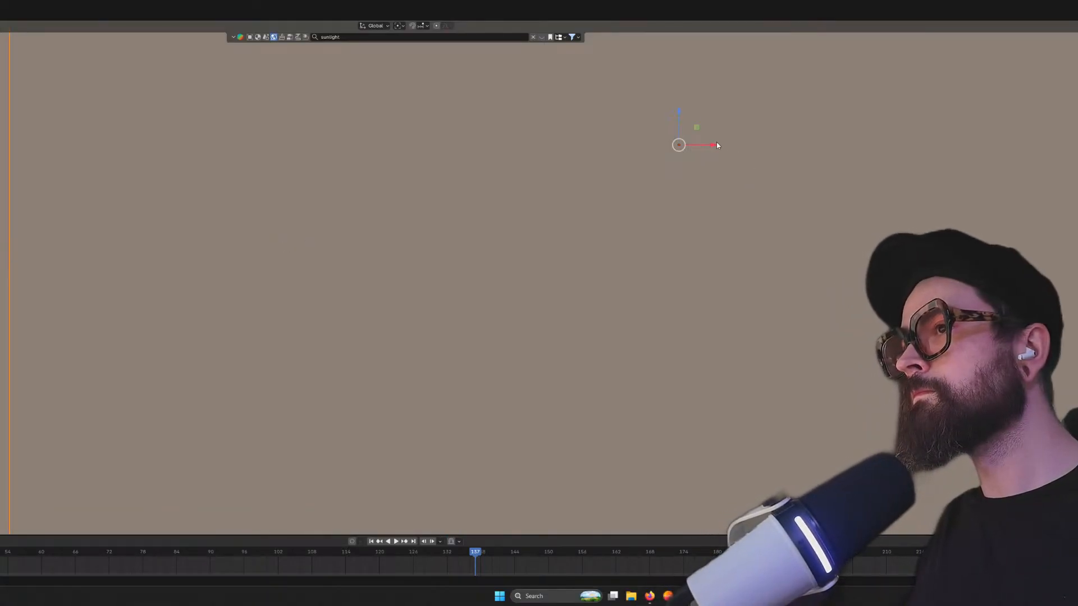
left_click_drag(715, 144, 713, 144)
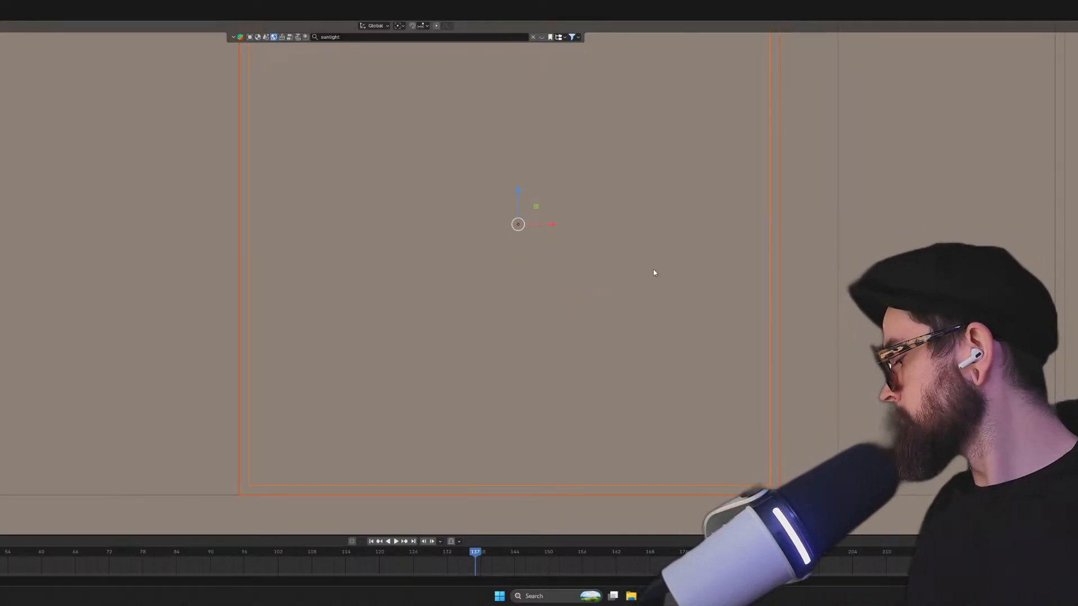
Try to widen the fourth frame by moving its right-side vertices along X toward the opening's right edge without see-through display
scroll(333, 284, "down", 3)
scroll(340, 224, "up", 3)
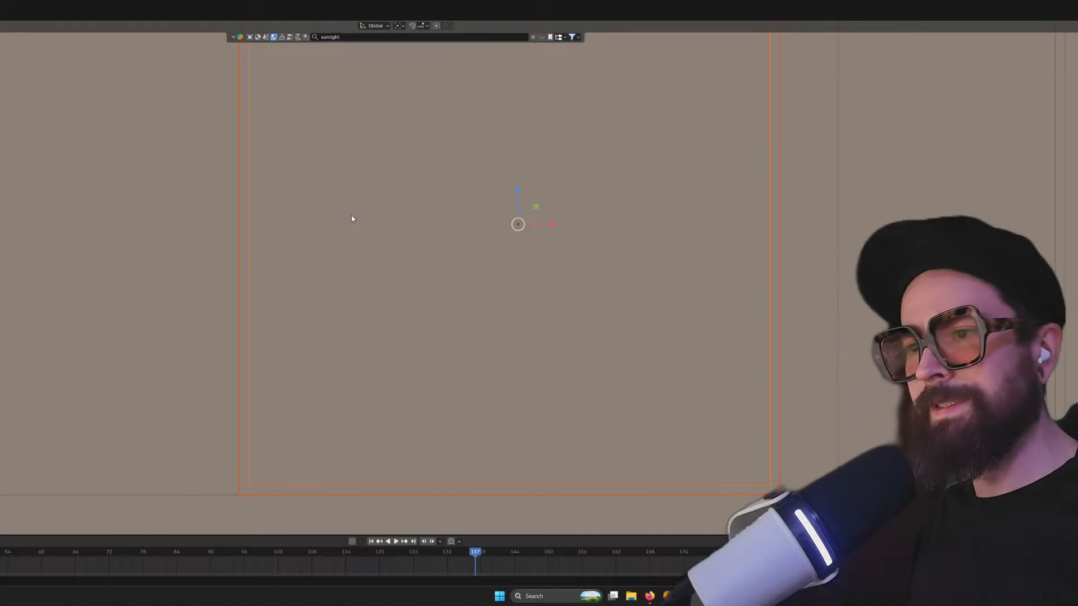
scroll(352, 219, "down", 4)
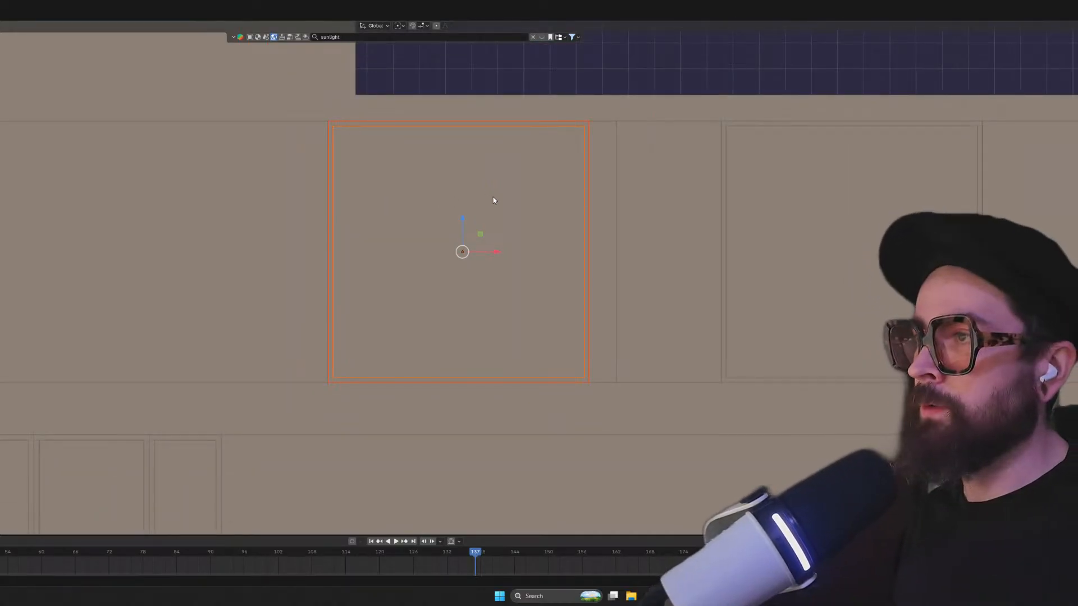
key("Tab")
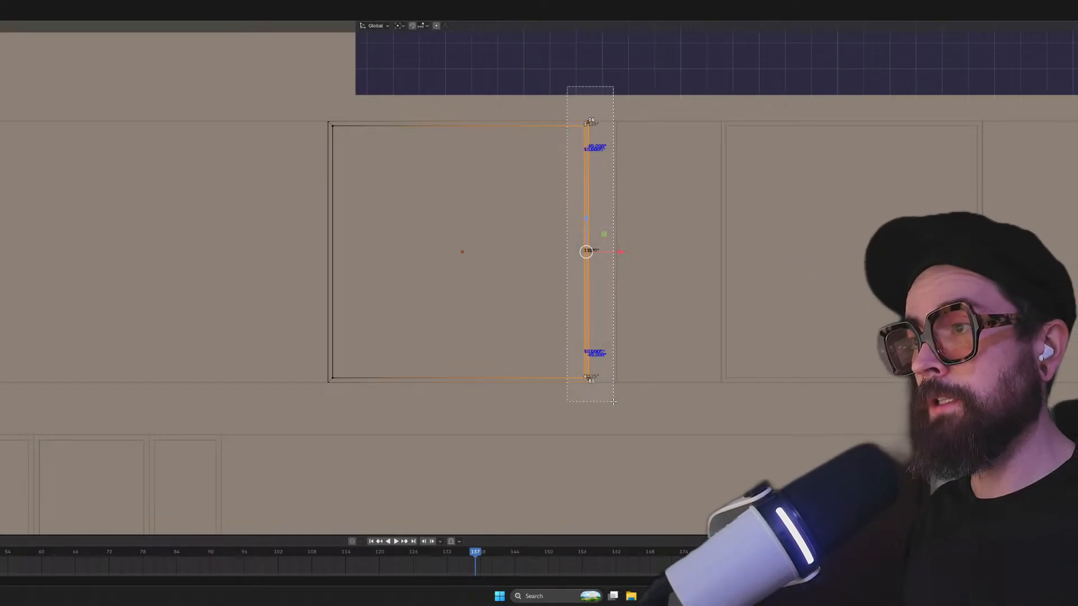
scroll(615, 269, "up", 3)
middle_click_drag(614, 272, 435, 275, "shift")
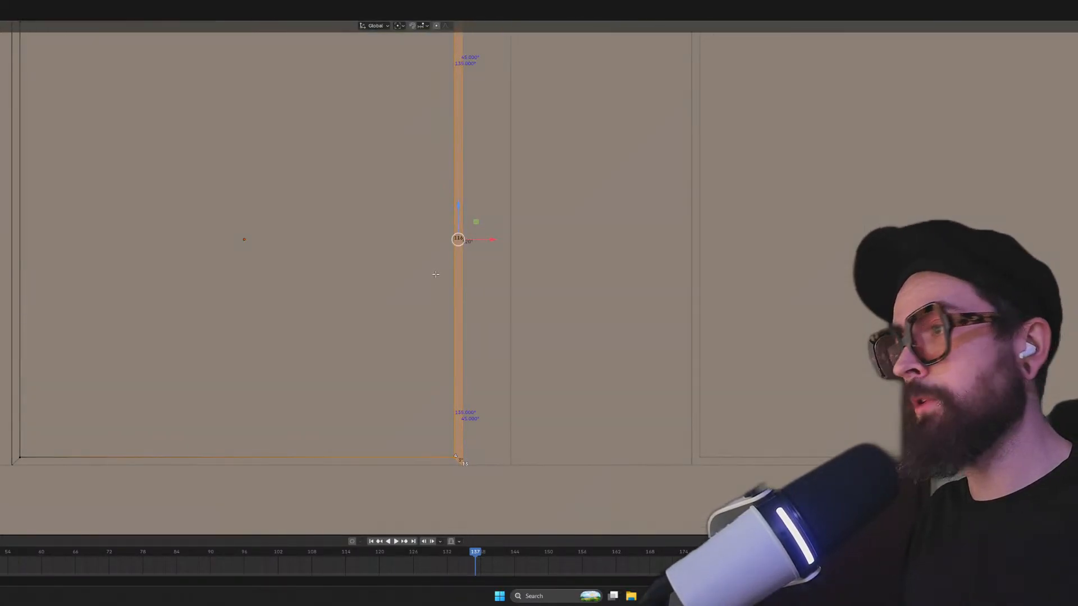
left_click_drag(492, 240, 533, 257)
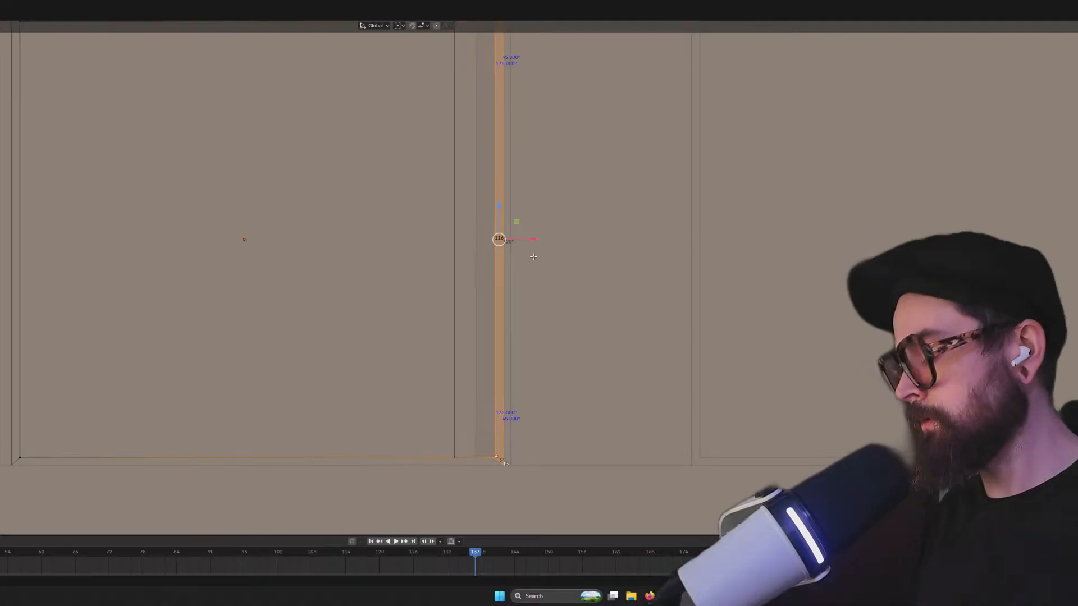
key("ctrl+z")
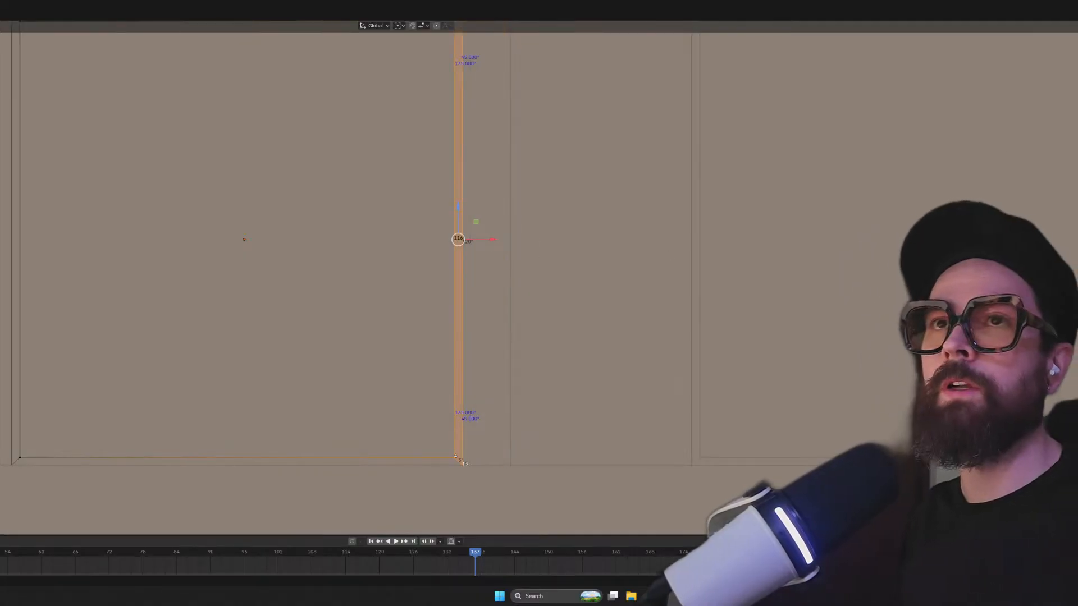
Select the fourth frame and pane's right-side vertices in see-through display and move them along X toward the opening's right edge
key("alt+z")
scroll(508, 321, "down", 3)
left_click_drag(415, 107, 498, 433)
scroll(466, 284, "up", 4)
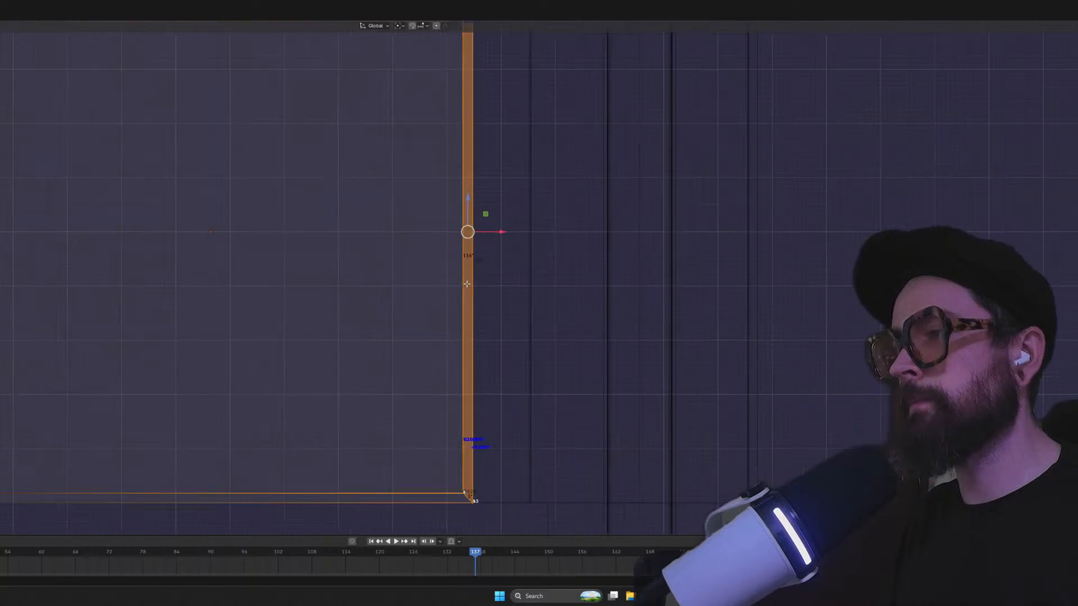
scroll(467, 284, "up", 2)
middle_click_drag(500, 260, 337, 277, "shift")
left_click_drag(367, 229, 449, 235)
Fine-tune the fourth window's right side along X toward the opening's edge and return to object mode
scroll(437, 230, "up", 10)
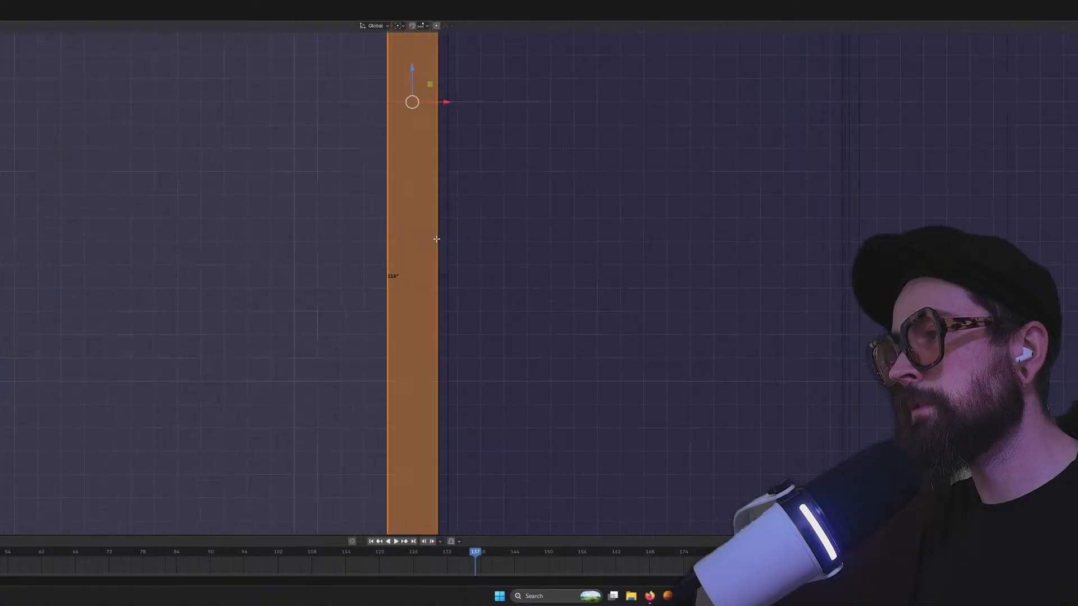
middle_click_drag(437, 229, 319, 427, "shift")
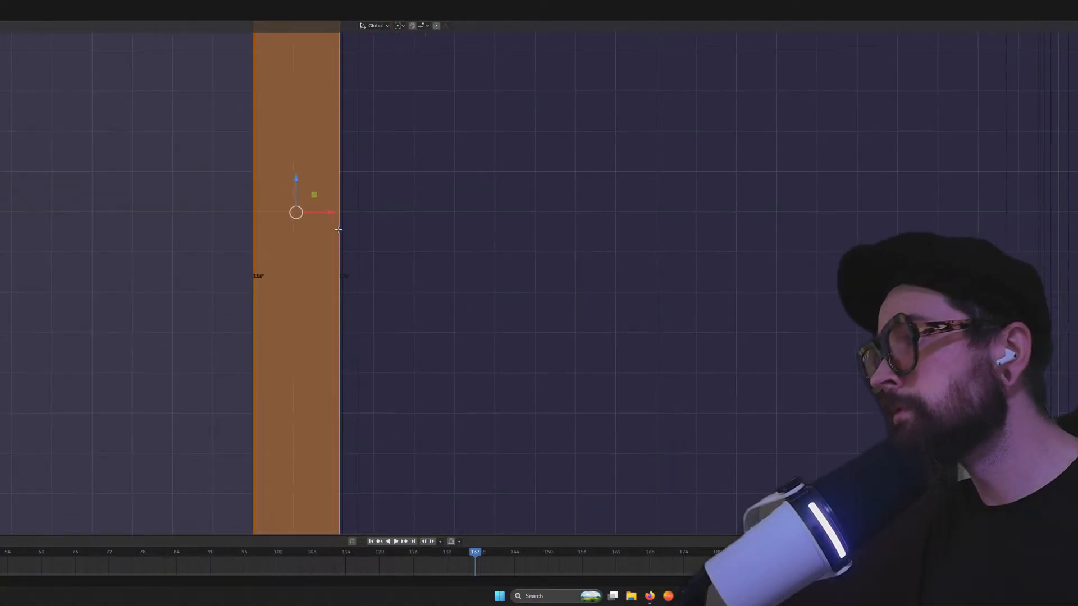
left_click_drag(333, 213, 335, 213)
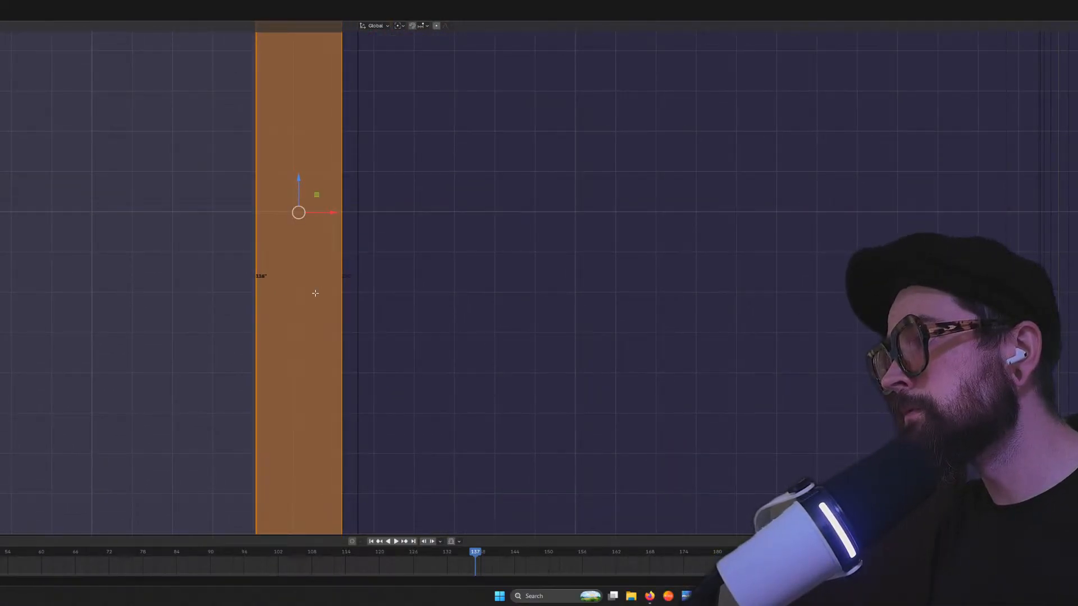
scroll(315, 294, "down", 16)
mouse_move(227, 321)
middle_mouse_down()
mouse_move(250, 318)
mouse_move(209, 310)
middle_mouse_up()
scroll(280, 299, "down", 3)
scroll(281, 299, "down", 4)
scroll(405, 283, "up", 3)
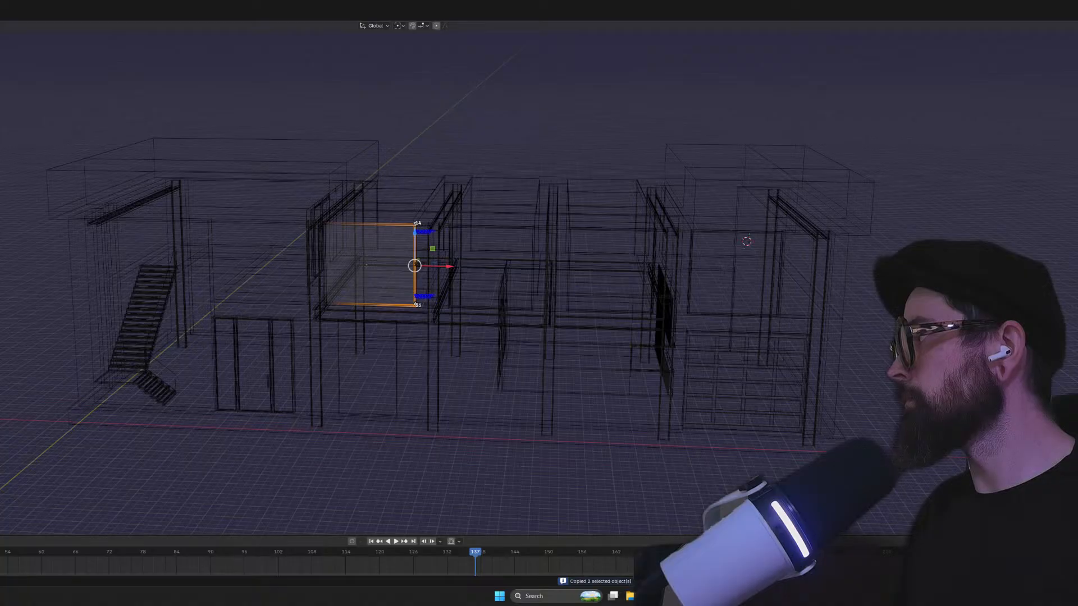
key("Tab")
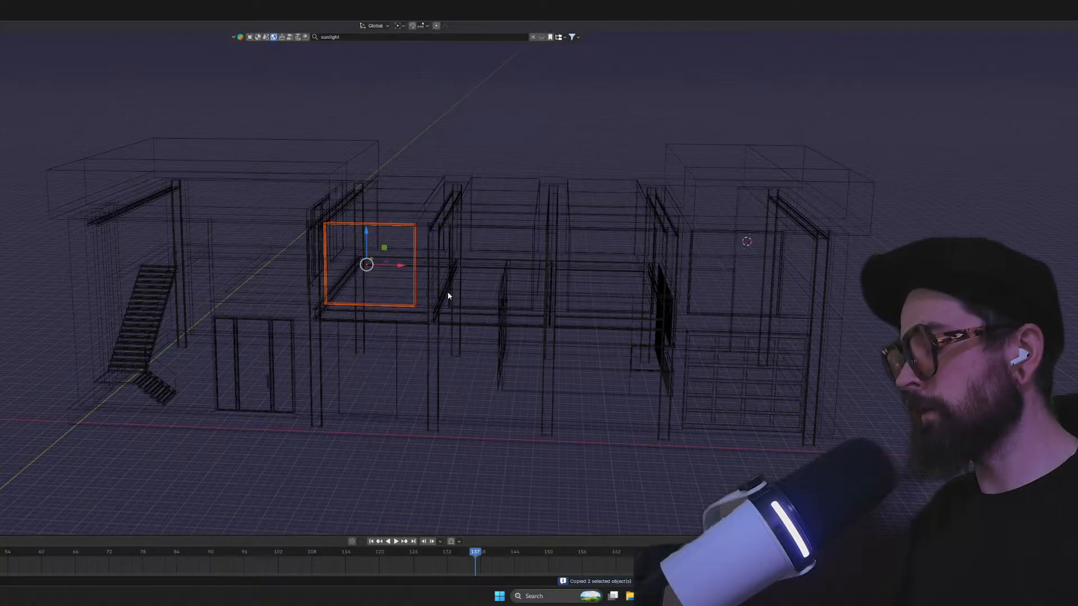
key("ctrl+v")
left_click_drag(398, 267, 988, 278)
middle_click_drag(988, 278, 877, 357)
scroll(877, 357, "down", 5)
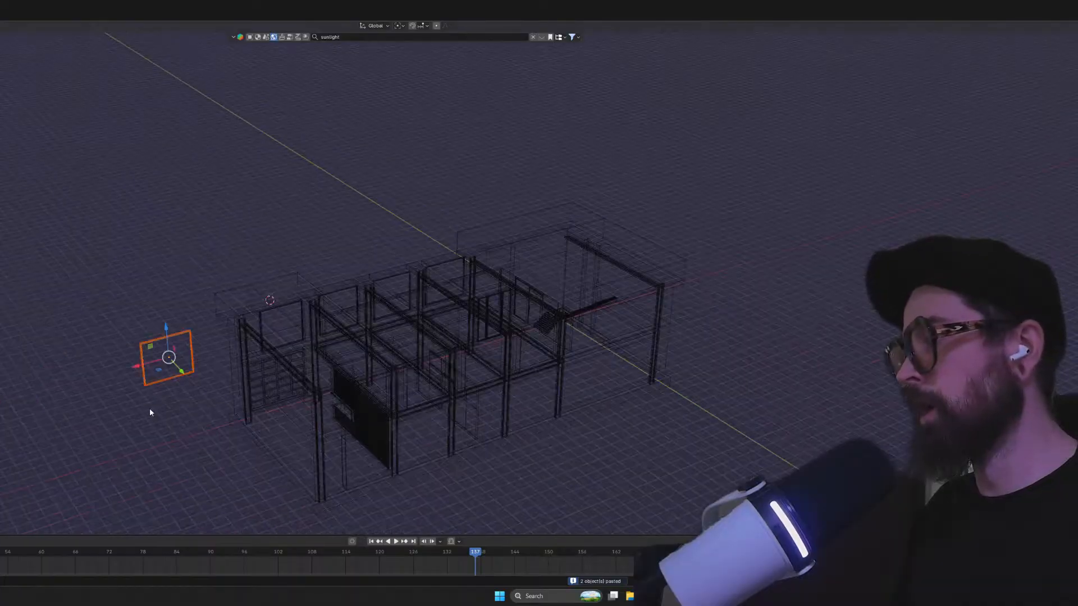
middle_click_drag(150, 410, 141, 336, "shift")
left_click_drag(168, 282, 298, 326)
key("ctrl+KP_1")
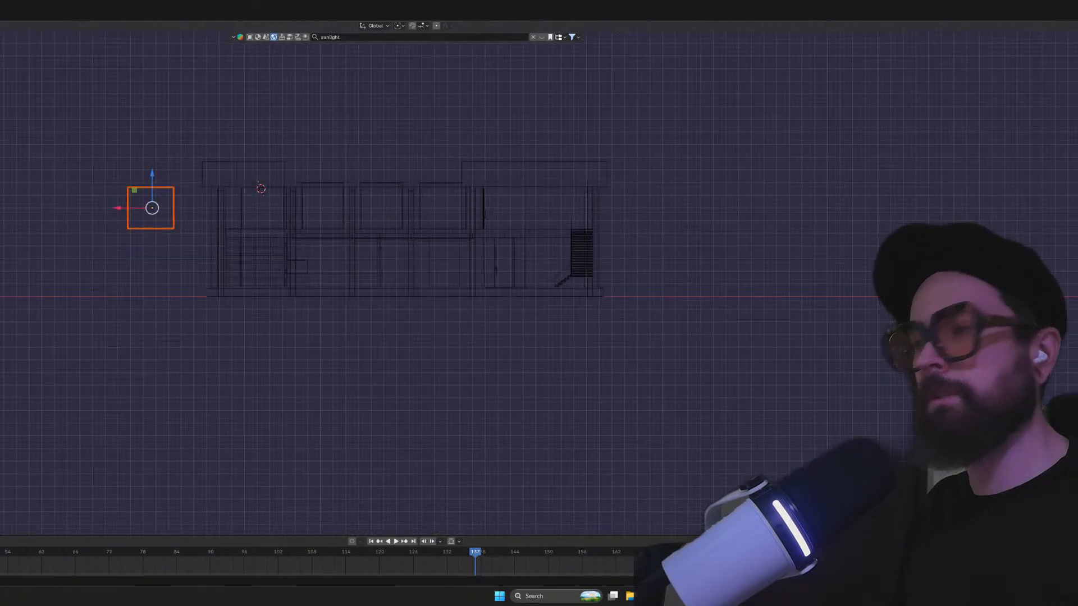
scroll(140, 243, "up", 4)
middle_click_drag(70, 180, 368, 207, "shift")
scroll(476, 265, "up", 4)
middle_click_drag(166, 168, 393, 245, "shift")
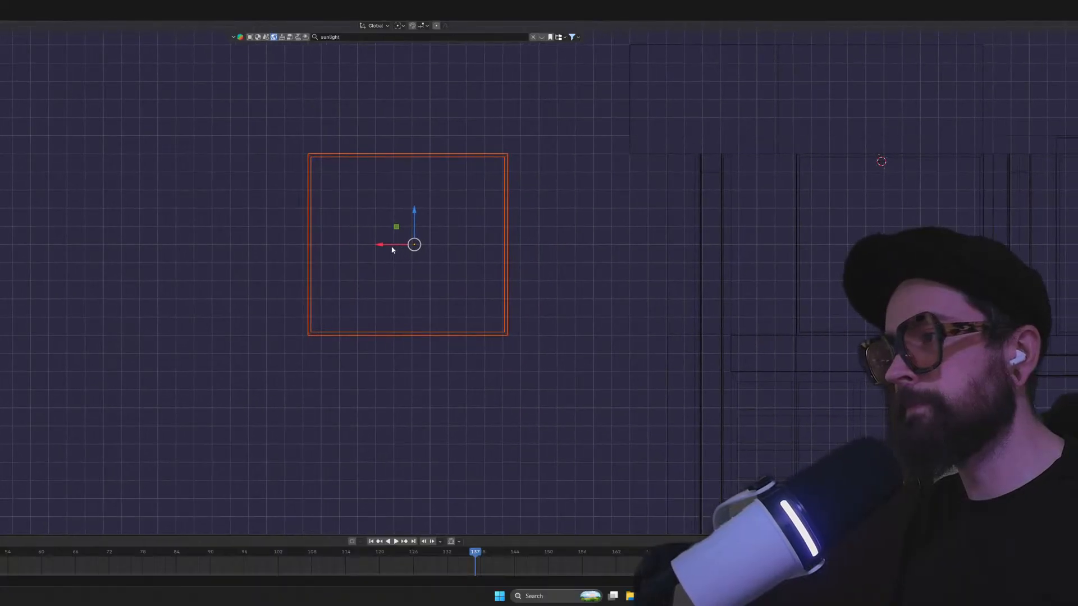
key("g")
key("x")
left_click_drag(851, 243, 433, 241)
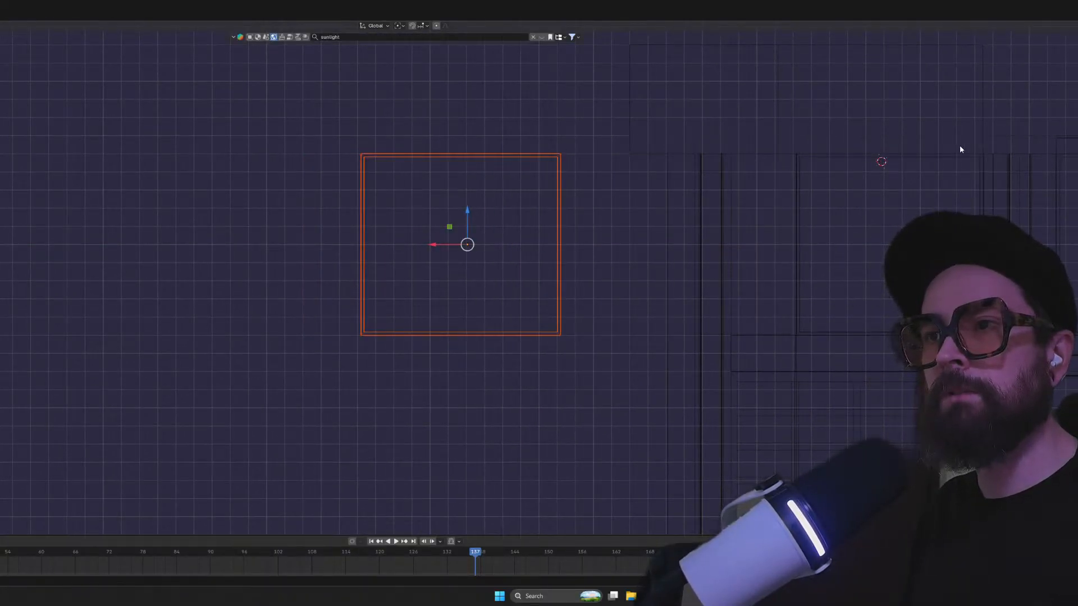
key("shift+z")
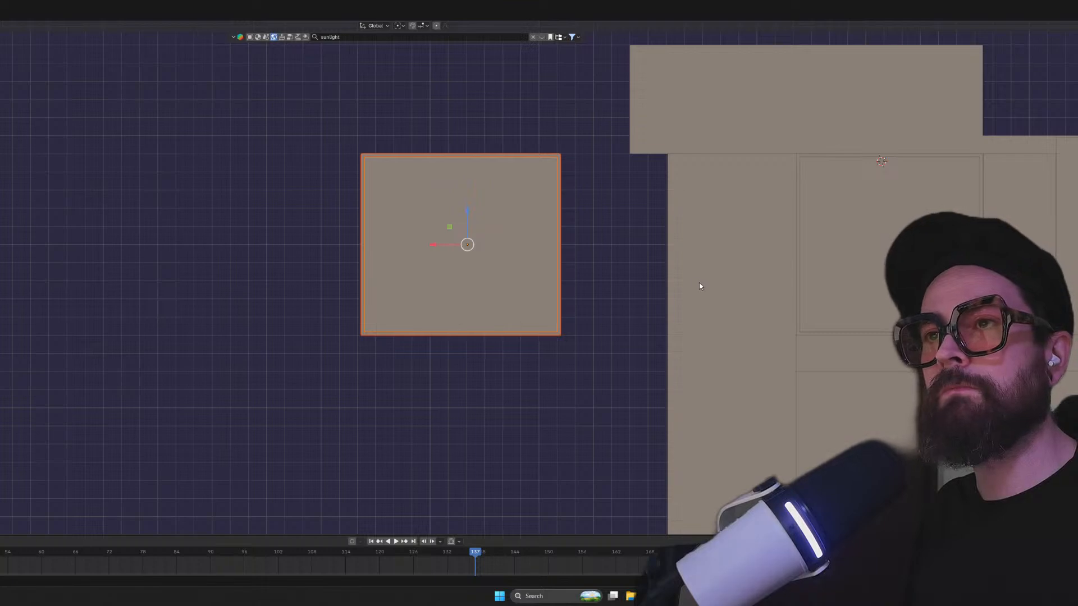
middle_click_drag(710, 258, 727, 256)
scroll(725, 256, "down", 3)
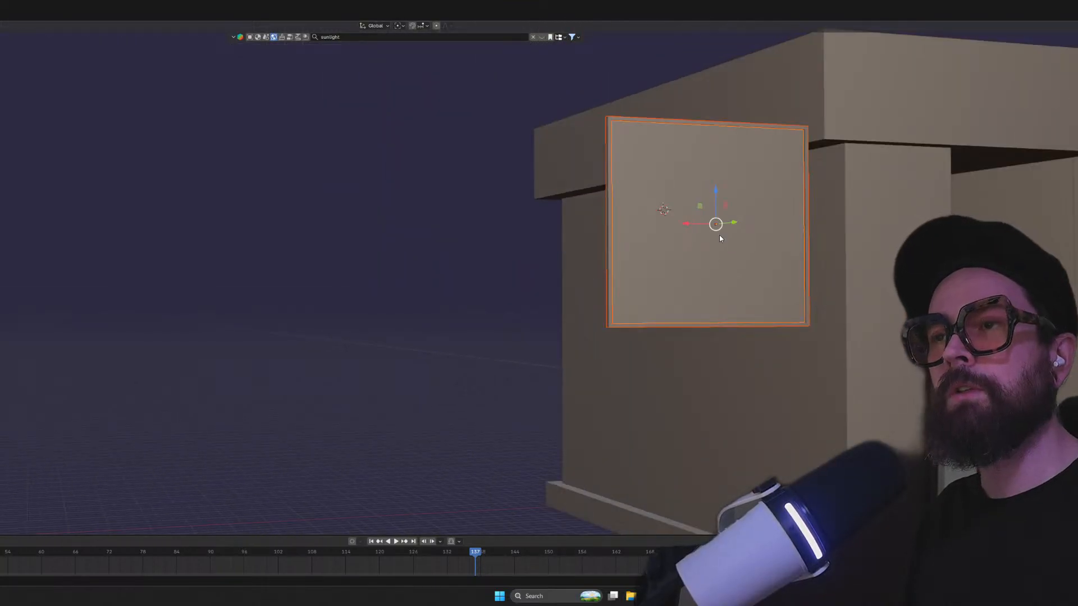
middle_click_drag(689, 228, 746, 245)
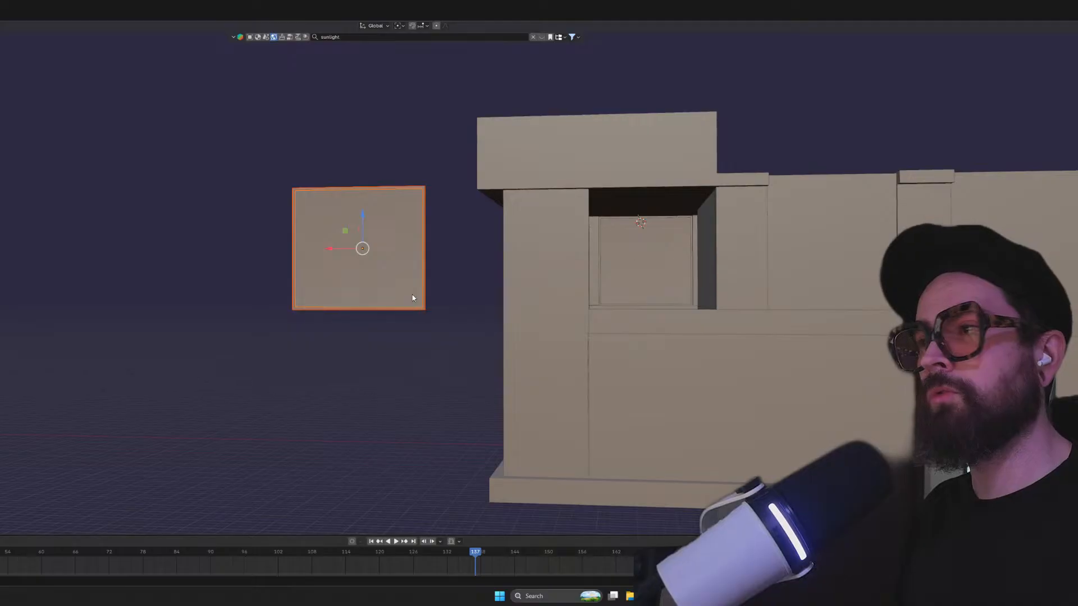
key("Delete")
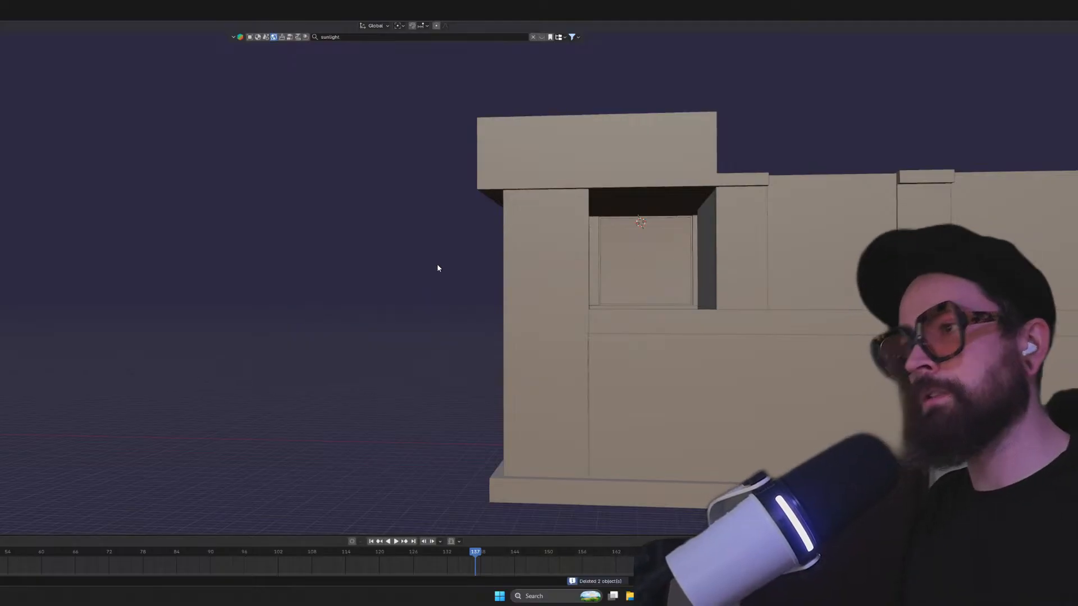
Select and copy the frame and pane of the front window visible through the open rear upper opening
left_click(641, 285)
left_click(599, 273, "shift")
scroll(634, 269, "up", 2)
middle_click_drag(641, 263, 312, 216, "shift")
left_click(110, 284)
left_click(558, 265)
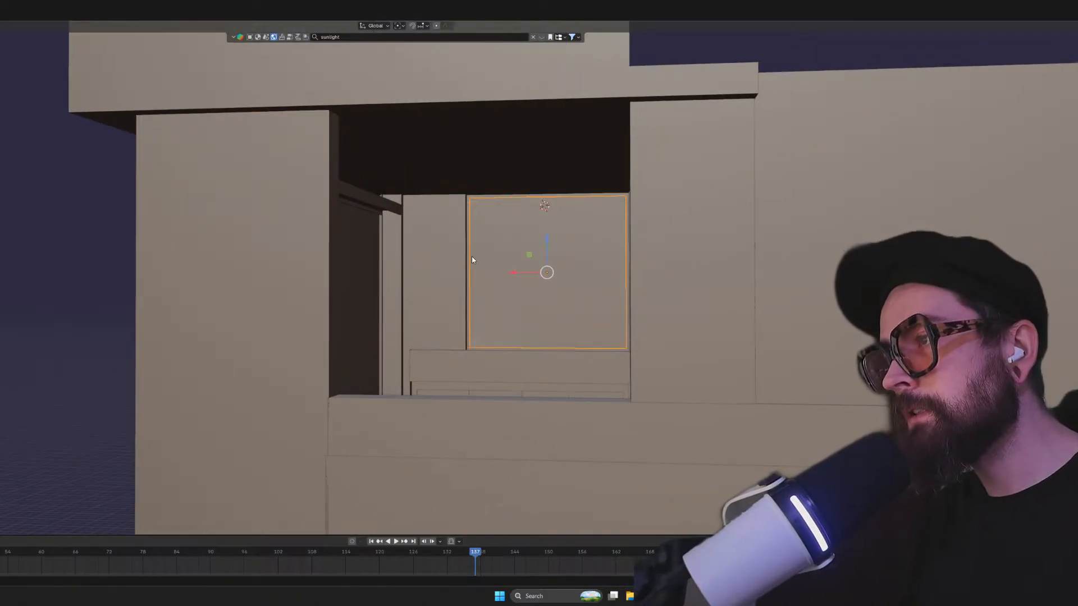
left_click(468, 258, "shift")
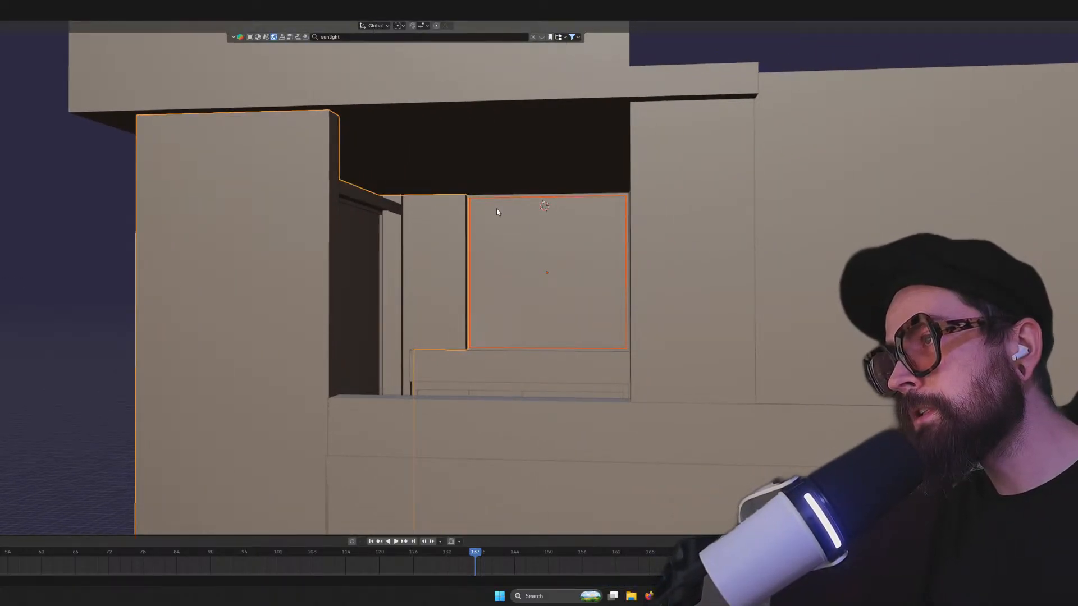
scroll(496, 212, "up", 3)
left_click(603, 133)
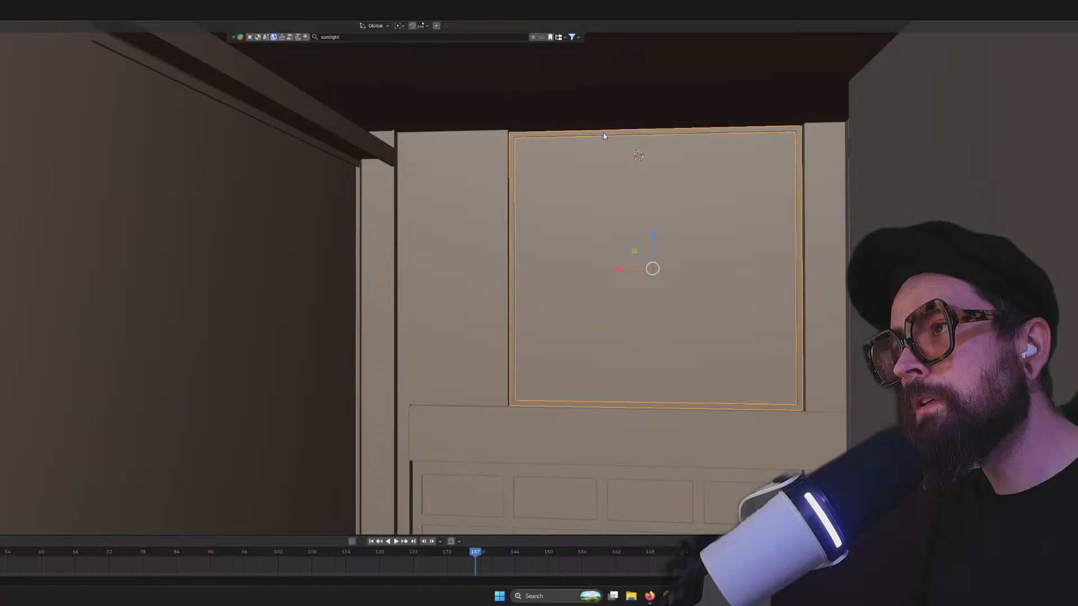
left_click(612, 173, "shift")
key("ctrl+c")
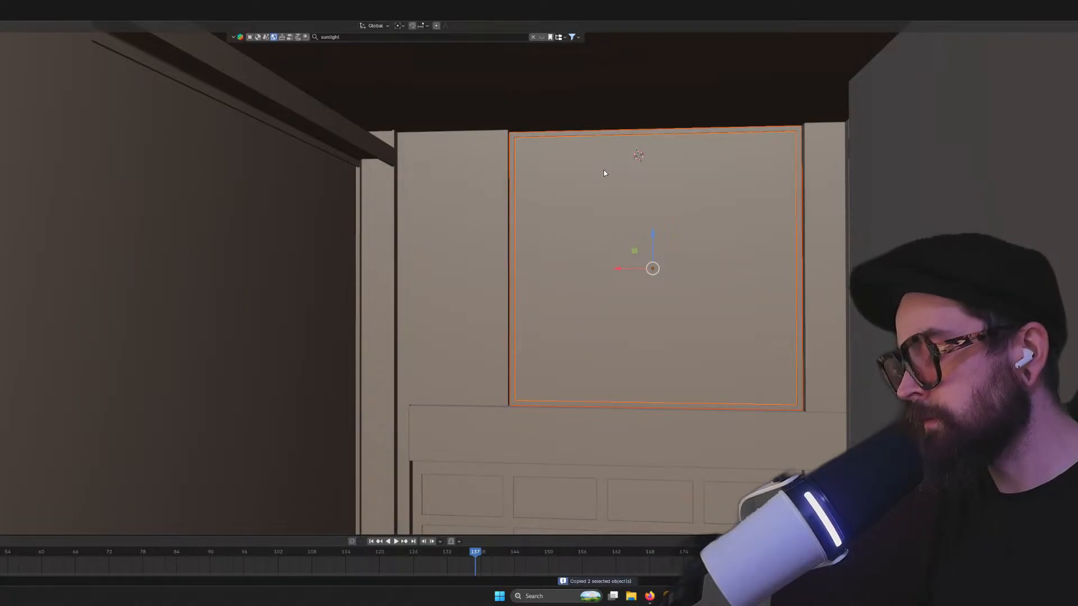
Paste the frame and pane and move the copy along Y to the rear wall's open upper opening, using wireframe top view
key("ctrl+v")
middle_click_drag(623, 230, 674, 302)
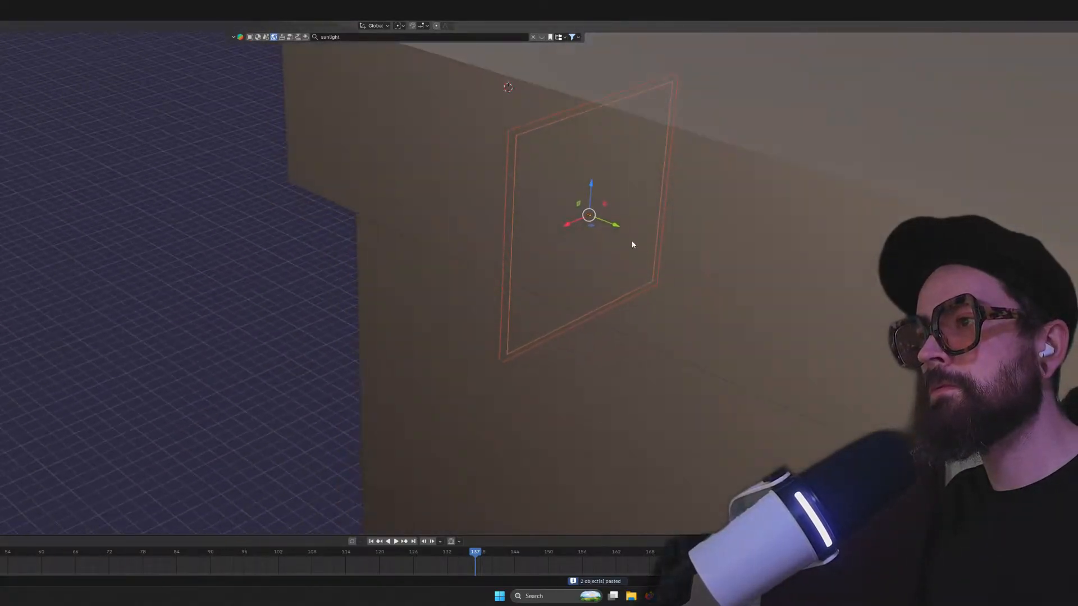
left_click_drag(616, 225, 957, 360)
scroll(877, 341, "down", 4)
middle_click_drag(877, 341, 937, 312)
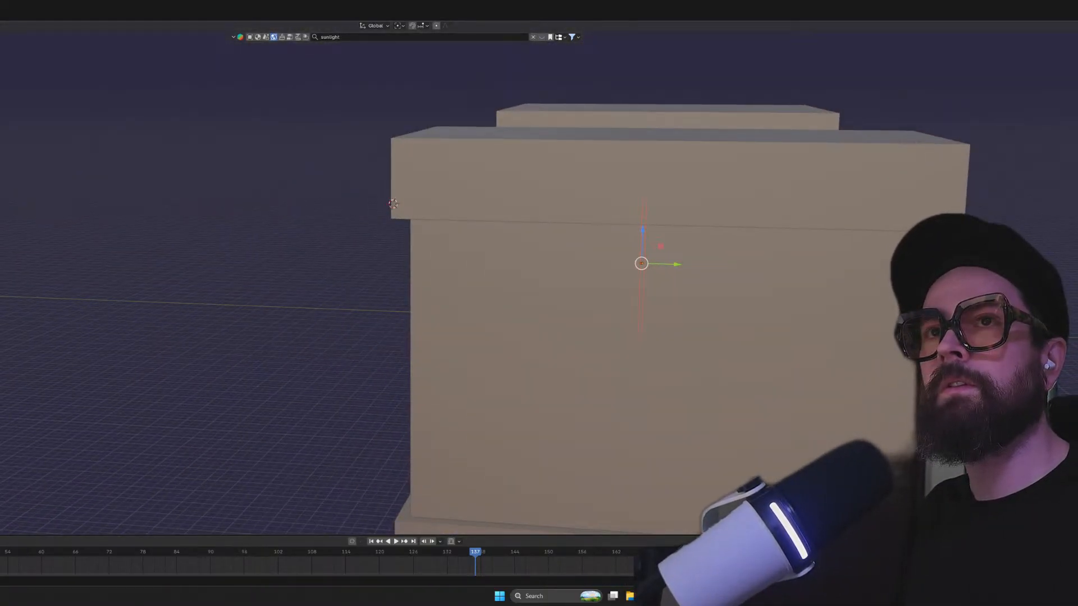
key("KP_7")
key("shift+z")
scroll(338, 205, "down", 3)
middle_click_drag(352, 187, 347, 362, "shift")
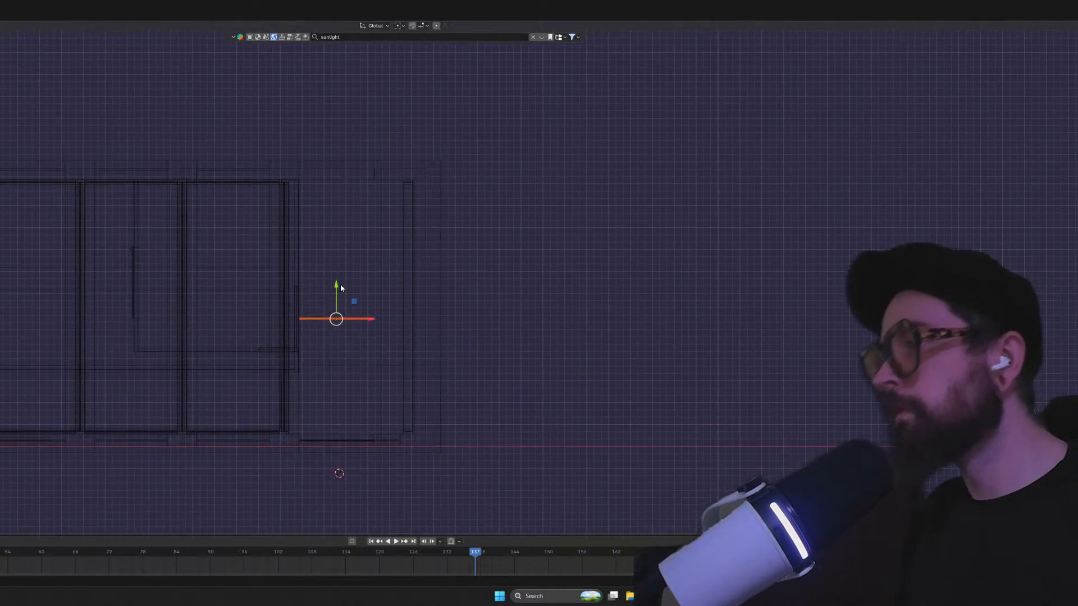
left_click_drag(338, 286, 339, 143)
Fine-tune the rear frame and pane along Y so they sit just inside the wall's outer face, and return to solid display
scroll(374, 185, "up", 4)
scroll(373, 184, "up", 3)
middle_click_drag(290, 159, 611, 439, "shift")
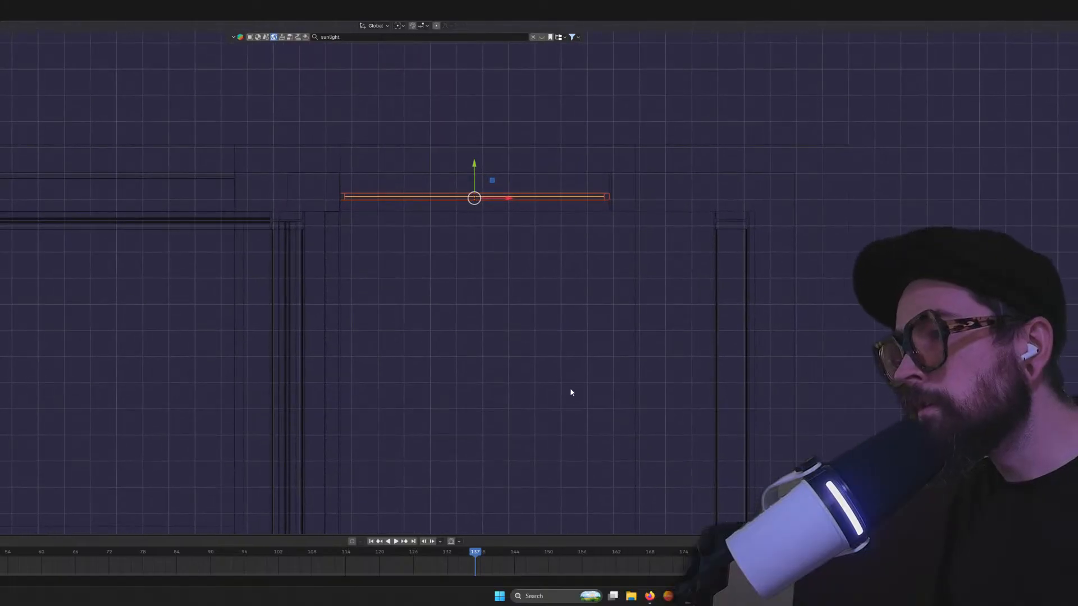
scroll(483, 235, "up", 4)
middle_click_drag(481, 228, 476, 400, "shift")
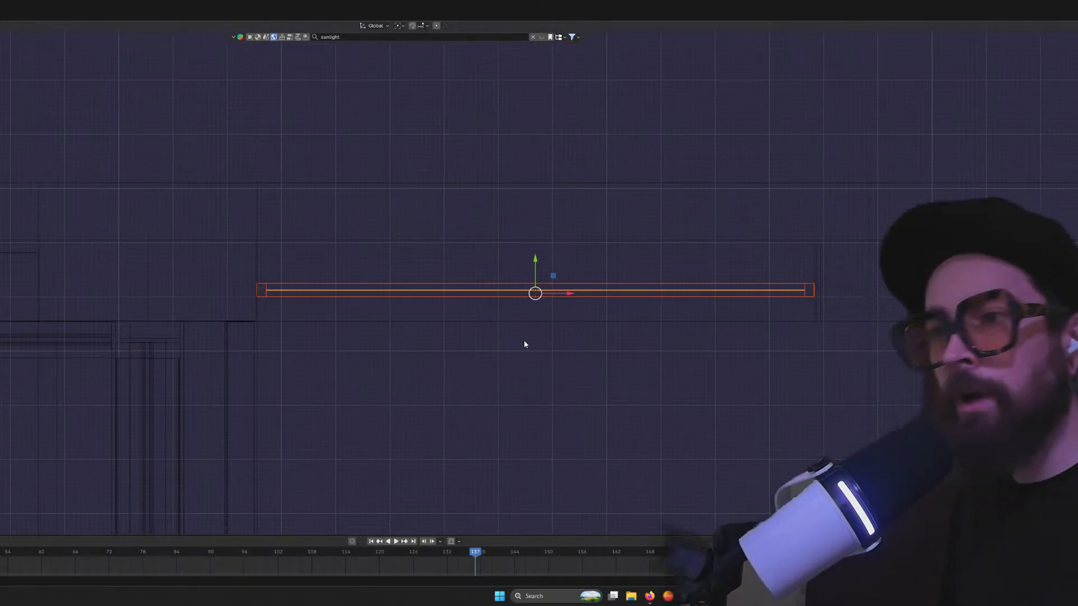
left_click_drag(535, 258, 537, 223)
middle_click_drag(601, 269, 687, 245)
key("shift+z")
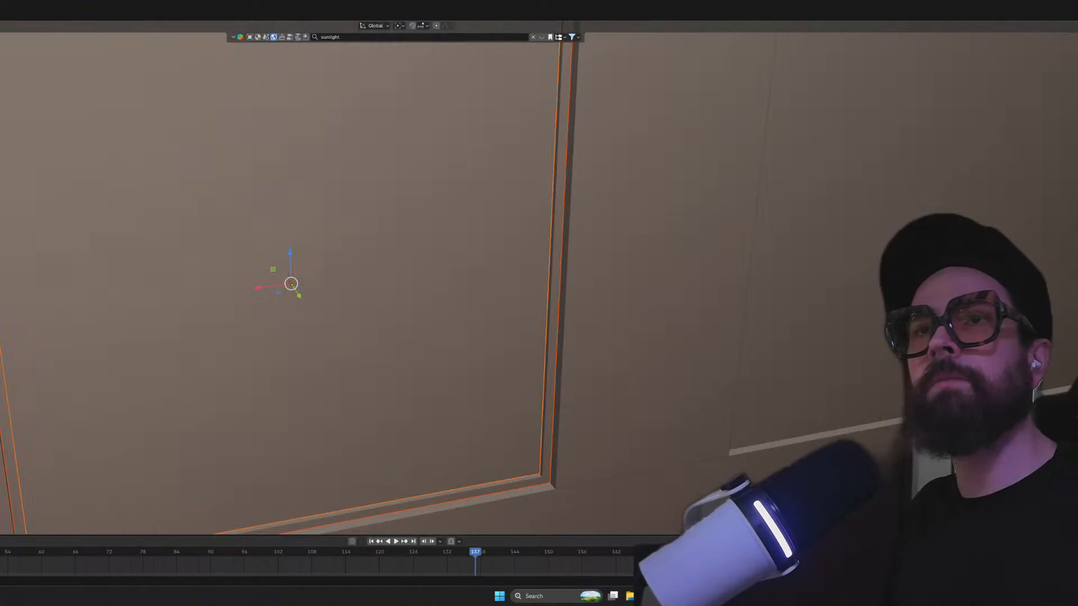
Examine the building from the rear and front, checking the fitted windows and the entrance door
middle_click_drag(584, 315, 498, 330)
scroll(457, 328, "down", 8)
middle_click_drag(305, 290, 410, 314)
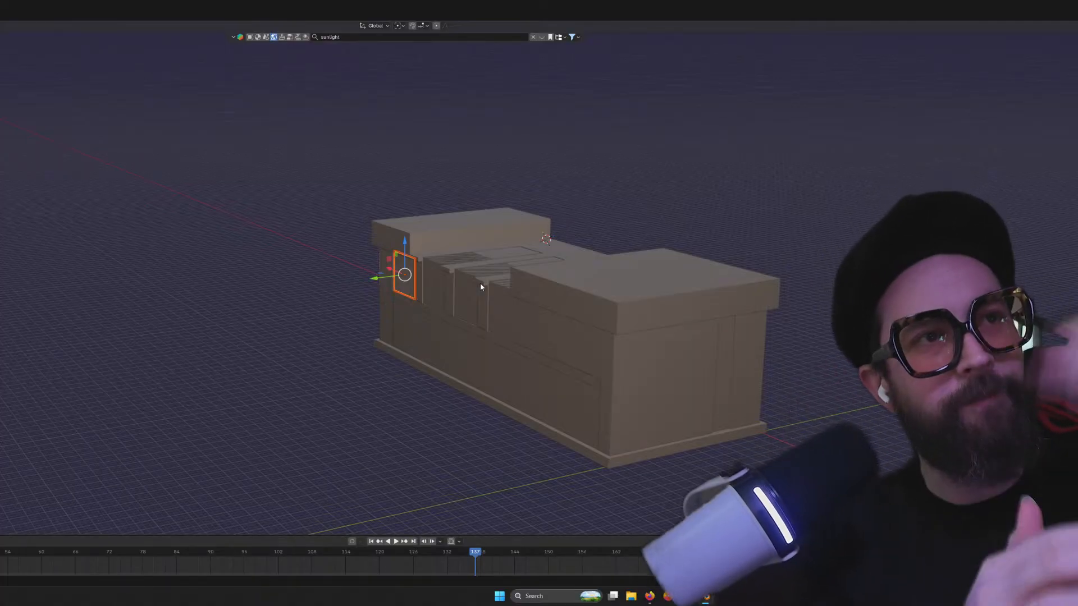
mouse_move(766, 279)
middle_mouse_down()
mouse_move(623, 275)
mouse_move(676, 265)
mouse_move(786, 276)
middle_mouse_up()
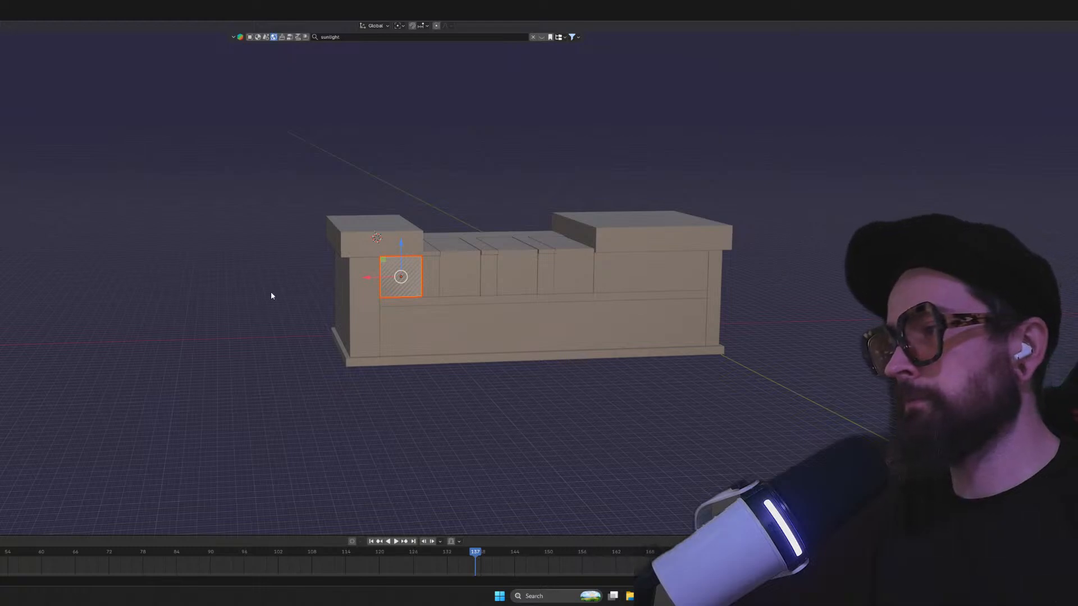
middle_click_drag(232, 299, 385, 293)
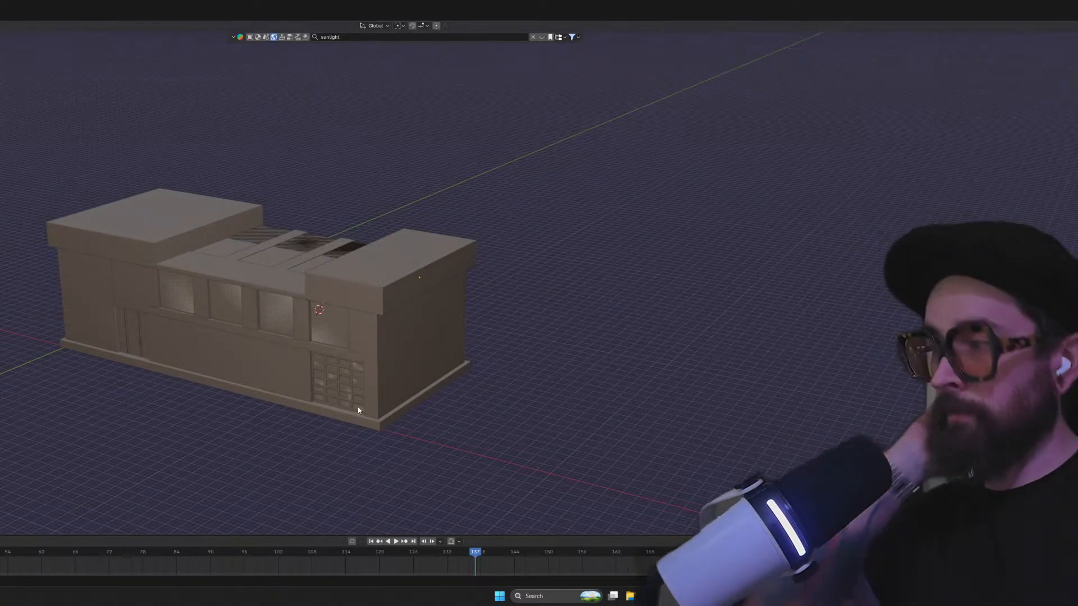
middle_click_drag(359, 386, 395, 380)
mouse_move(408, 377)
middle_mouse_down()
mouse_move(450, 373)
mouse_move(371, 382)
mouse_move(406, 362)
middle_mouse_up()
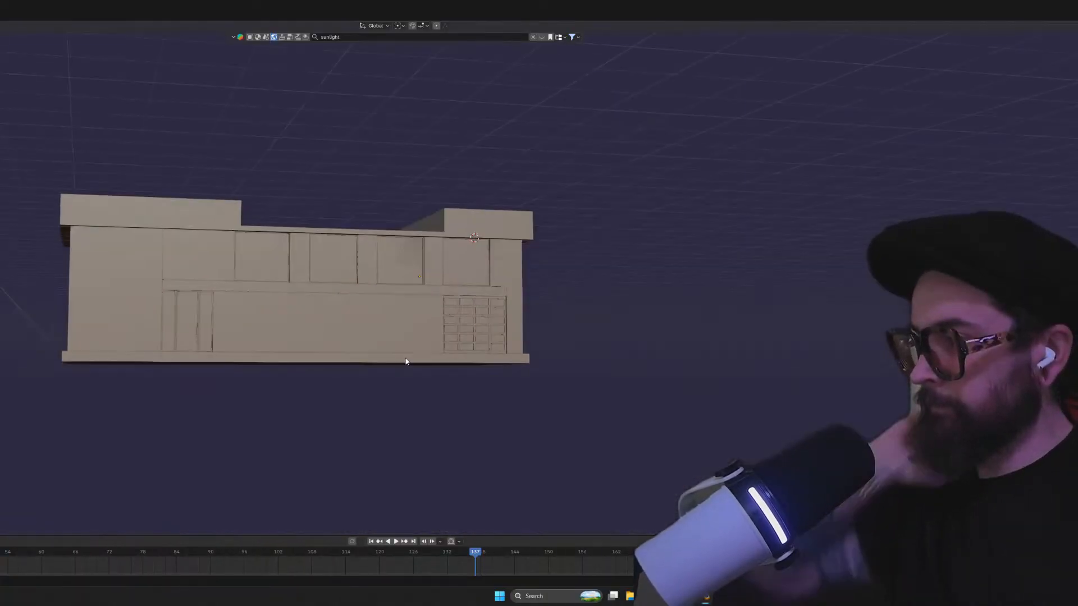
scroll(243, 357, "up", 3)
scroll(94, 354, "up", 2)
middle_click_drag(94, 354, 529, 277, "shift")
scroll(447, 352, "up", 2)
scroll(532, 255, "down", 6)
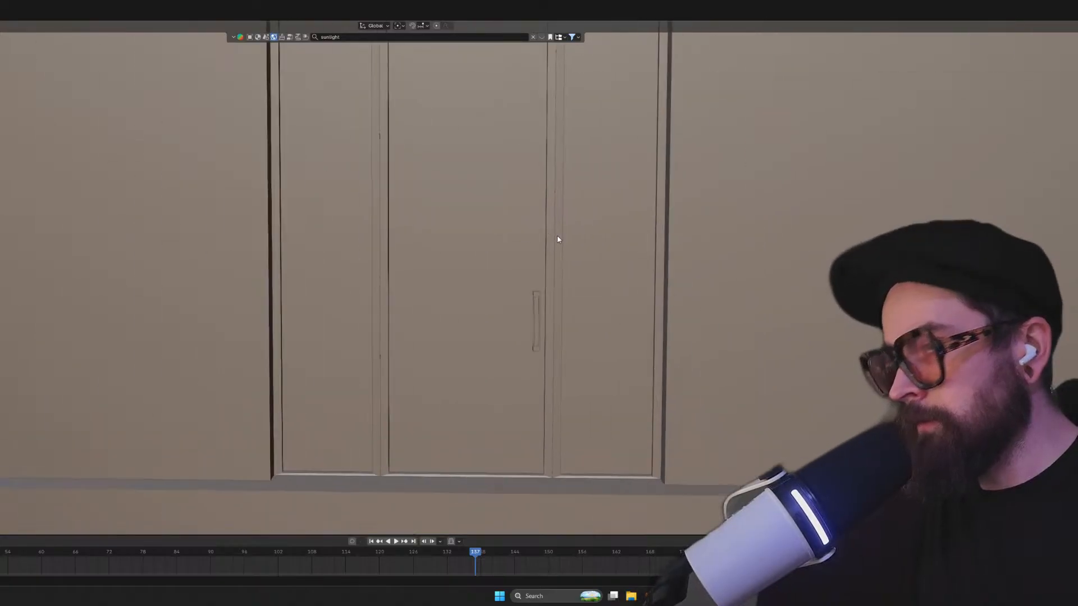
middle_click_drag(530, 254, 246, 411)
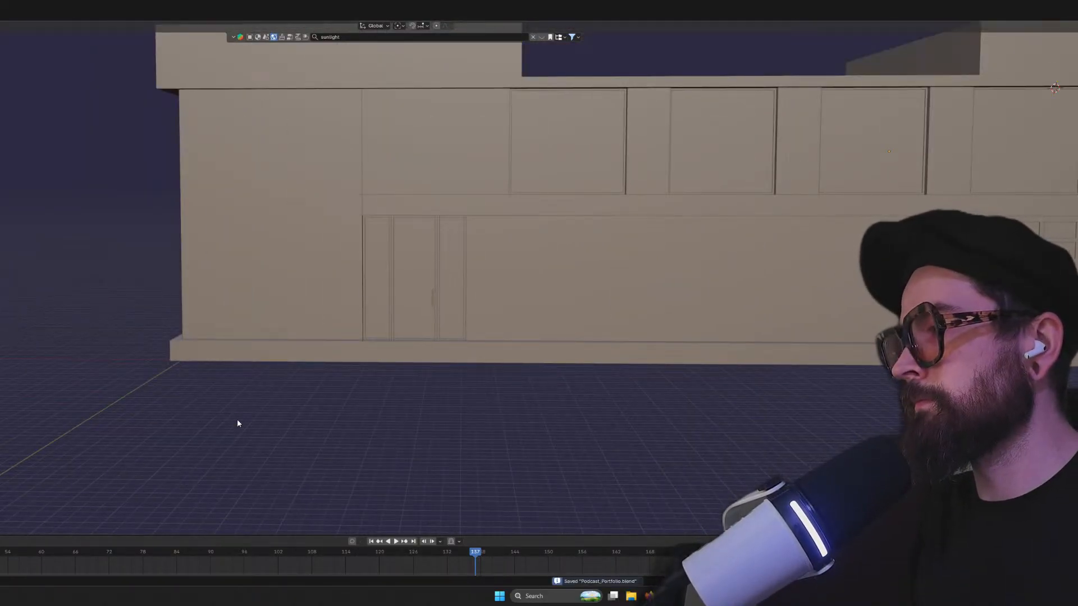
Add one centred vertical loop cut to the middle door panel of the front entrance
scroll(449, 402, "up", 5)
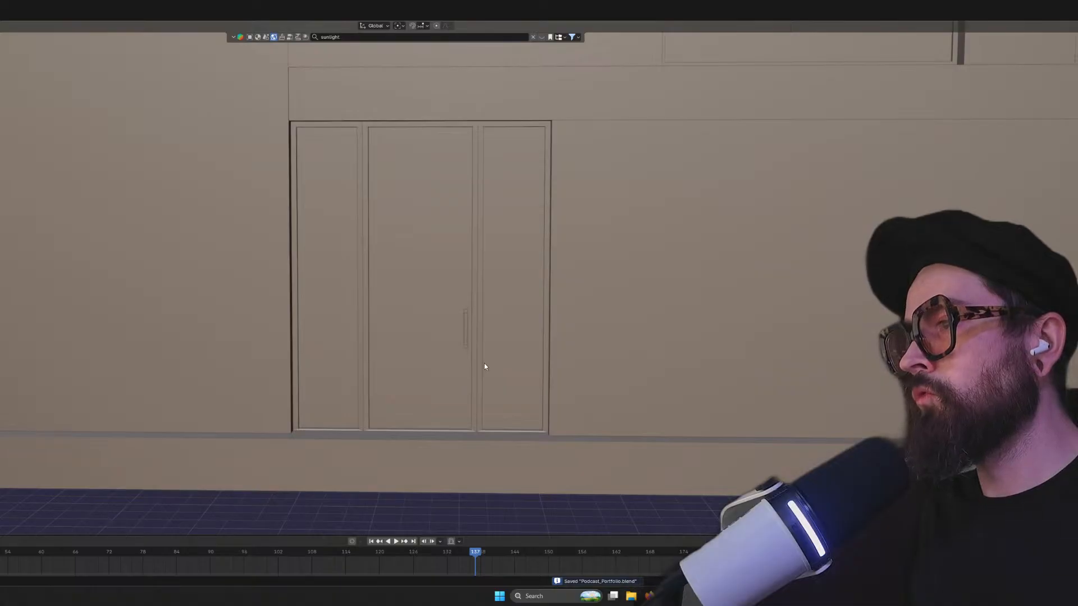
left_click(451, 260)
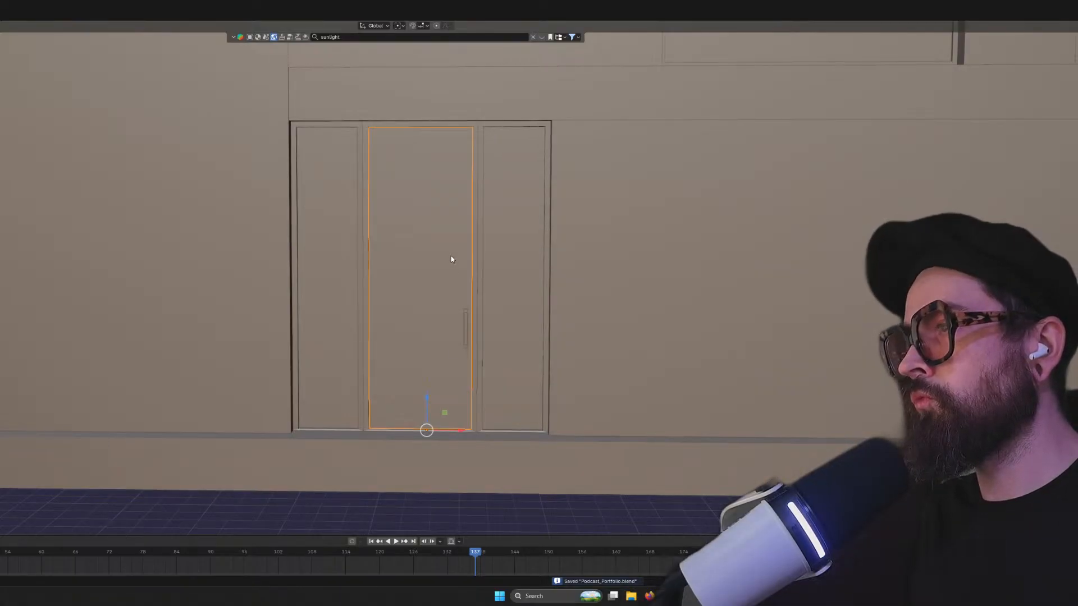
key("Tab")
key("ctrl+r")
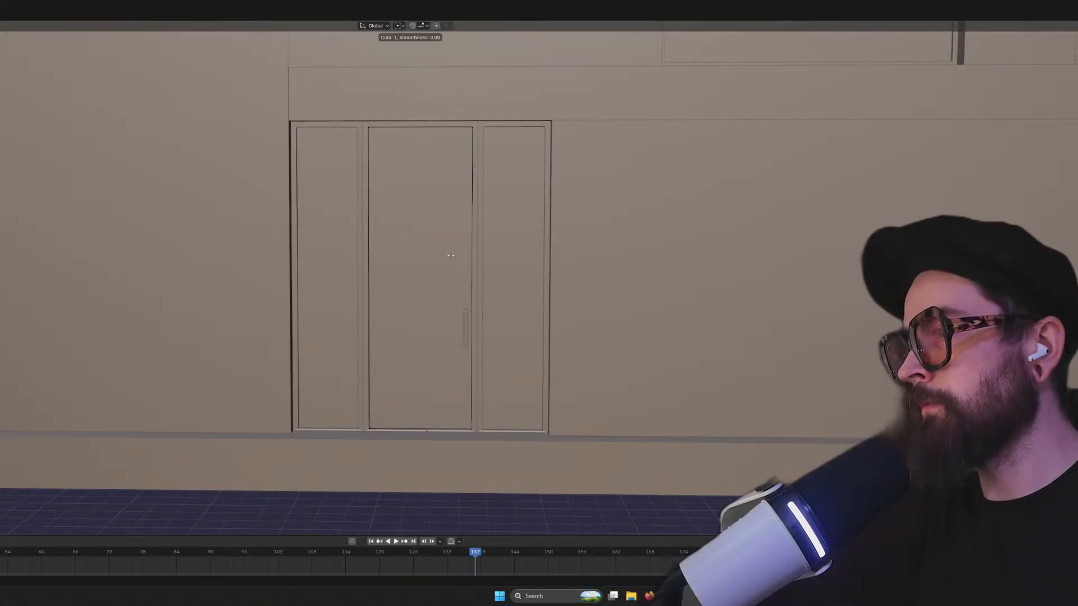
left_click(439, 120)
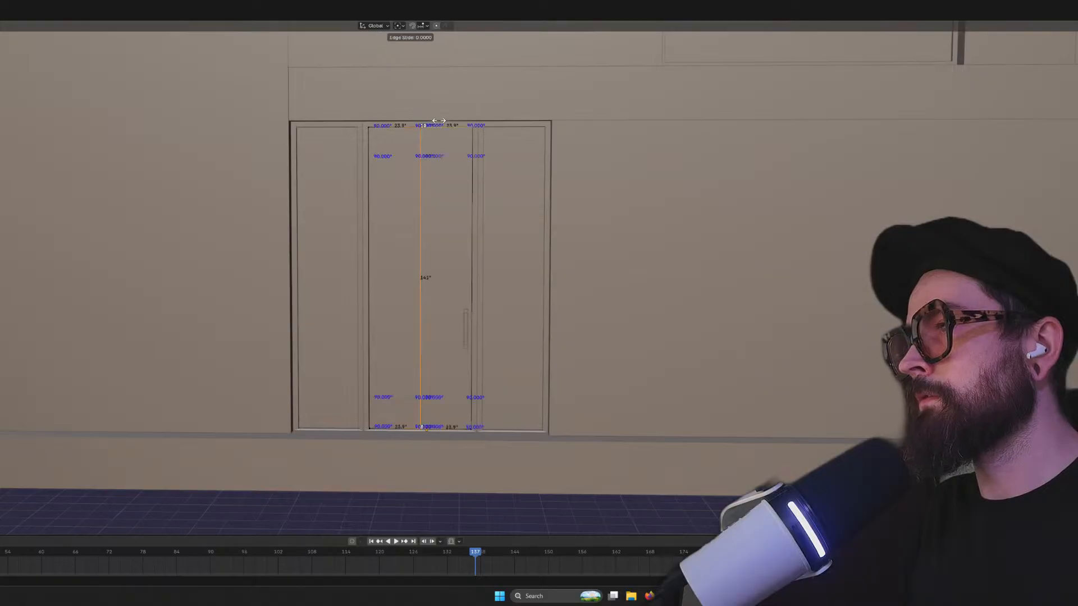
left_click(437, 120)
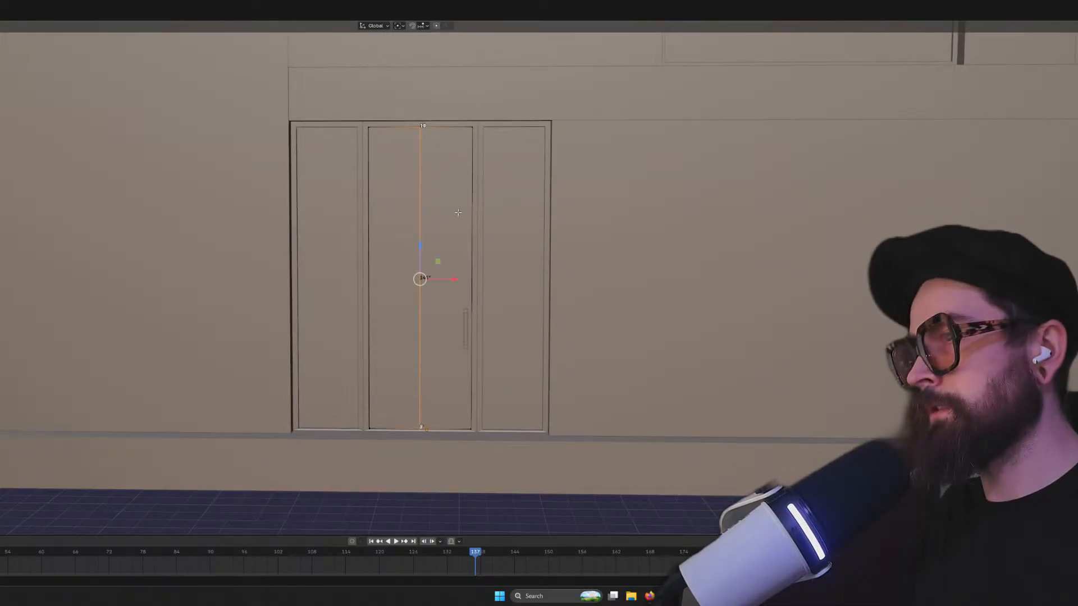
Add two vertical loop cuts to the middle door panel of the front entrance and slide them towards the handle side
key("alt+a")
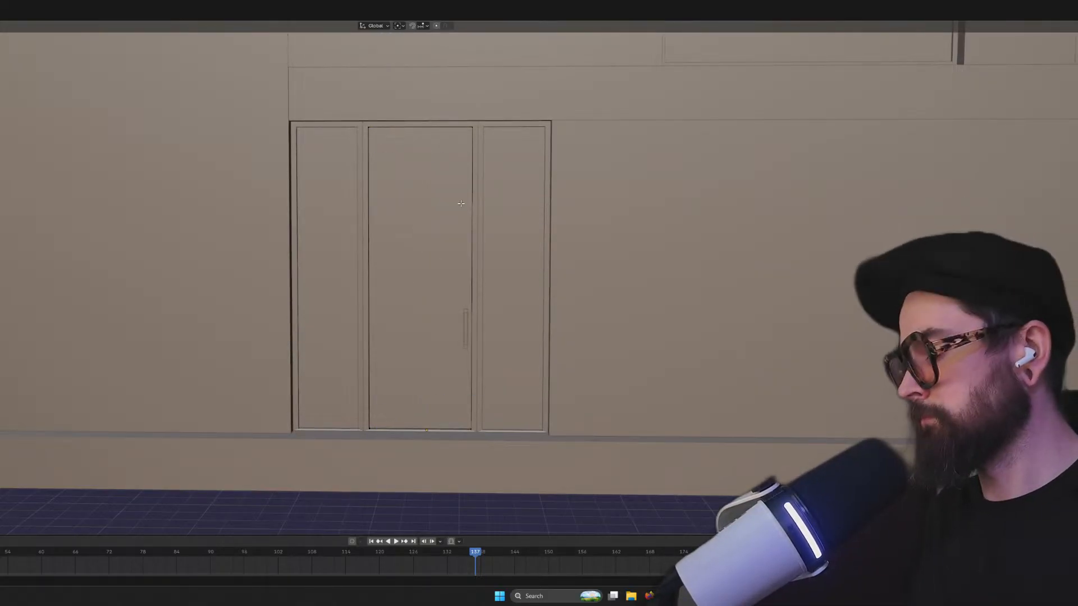
key("ctrl+r")
scroll(436, 132, "up", 1)
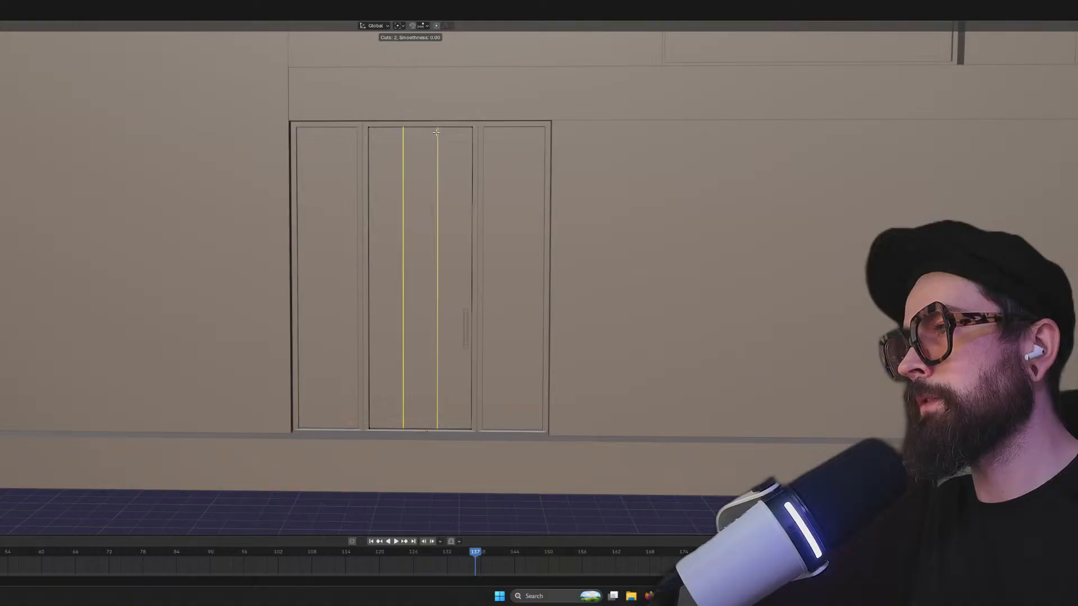
left_click(436, 132)
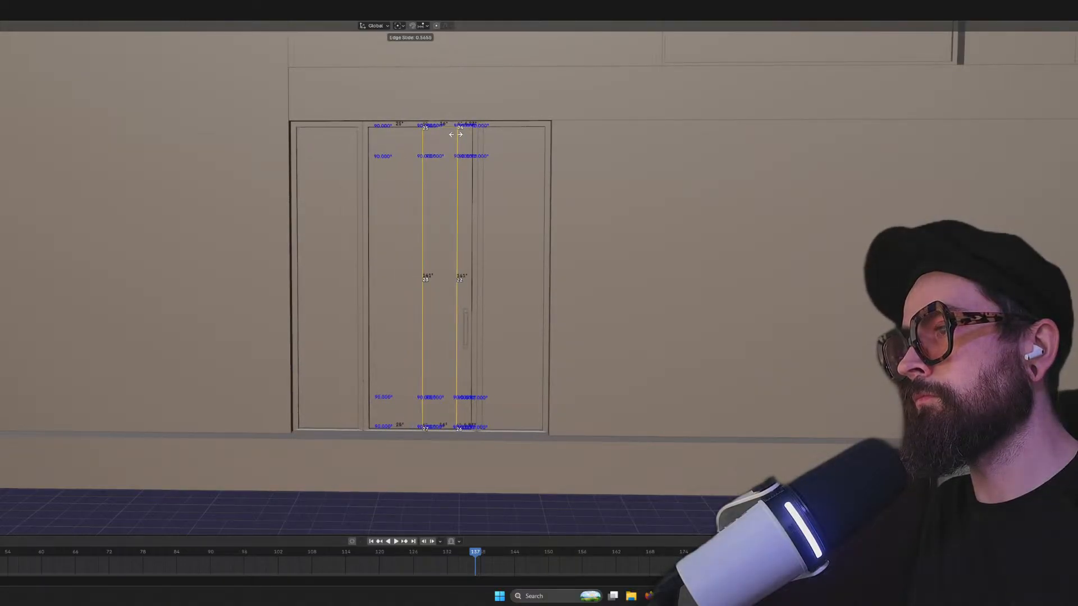
left_click(452, 134)
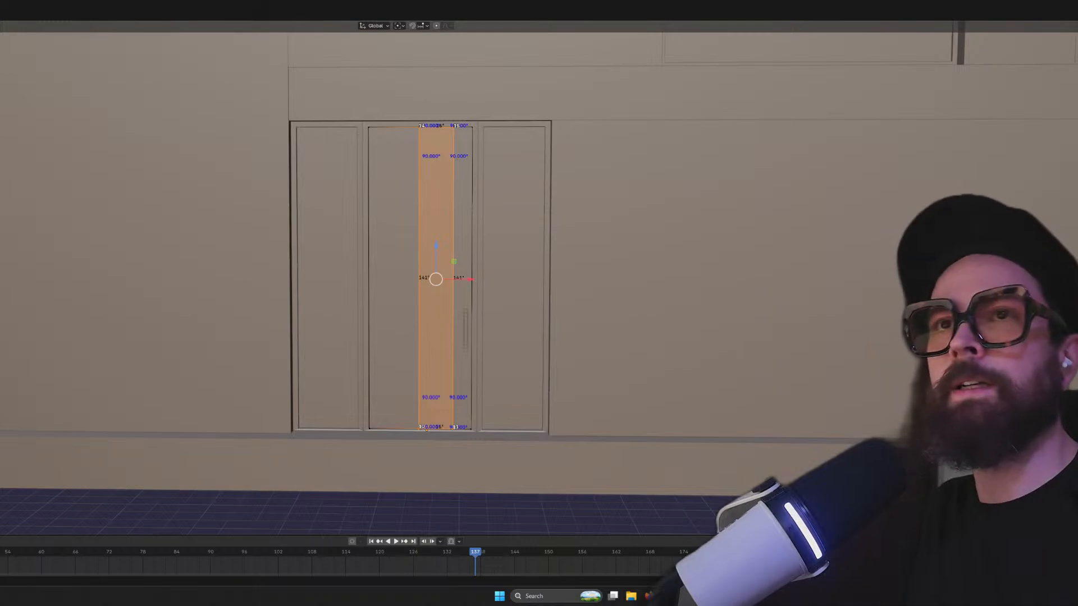
Move the vertical cut farther from the handle along X, leaving a narrow strip between it and the other cut, using see-through front view
key("KP_1")
key("KP_Decimal")
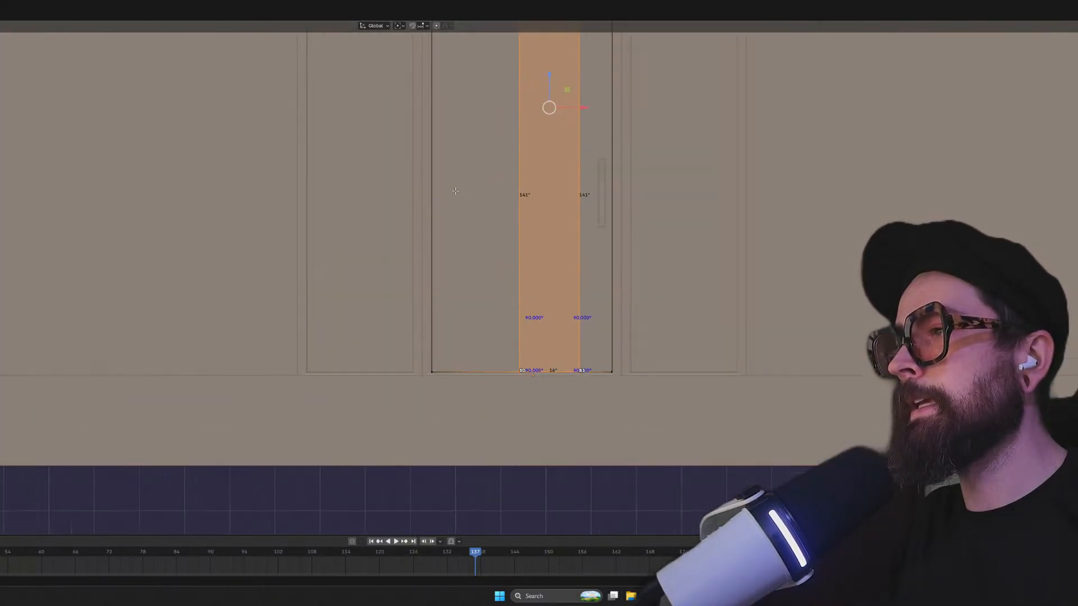
middle_click_drag(501, 141, 348, 259, "shift")
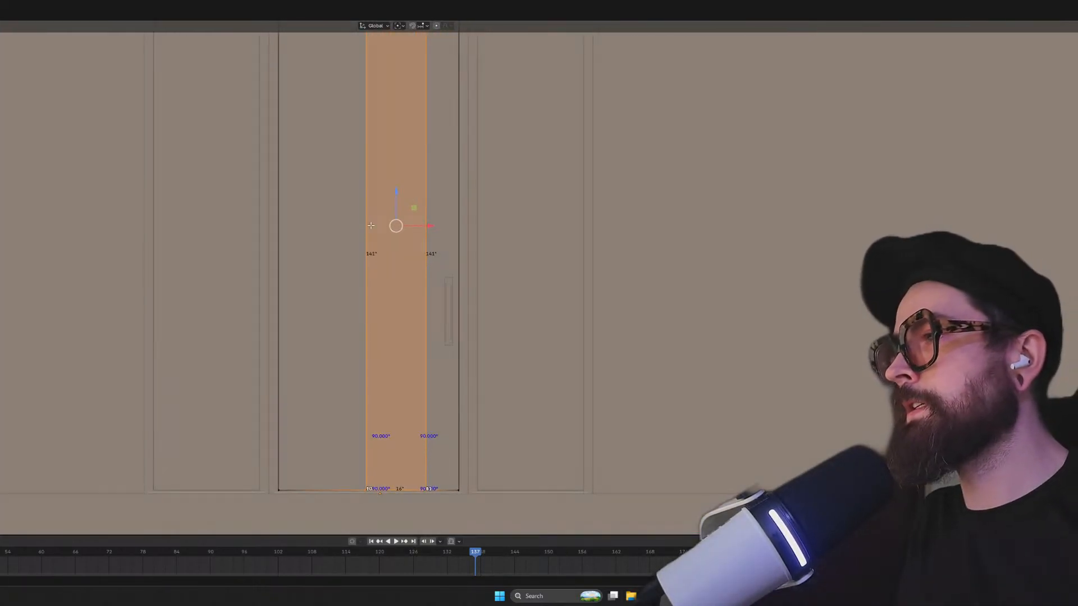
key("2")
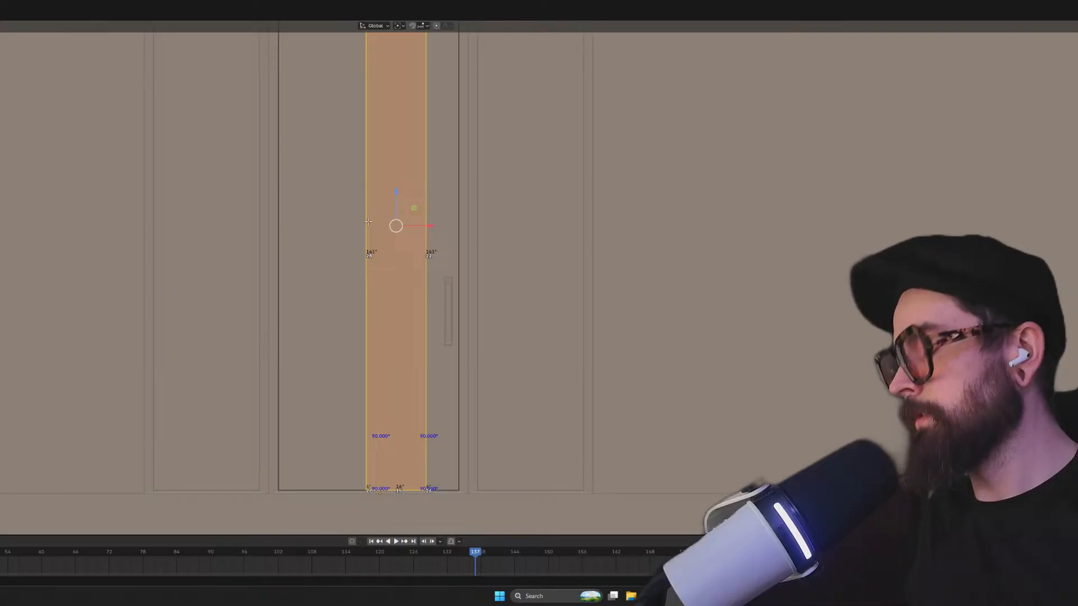
left_click(366, 218)
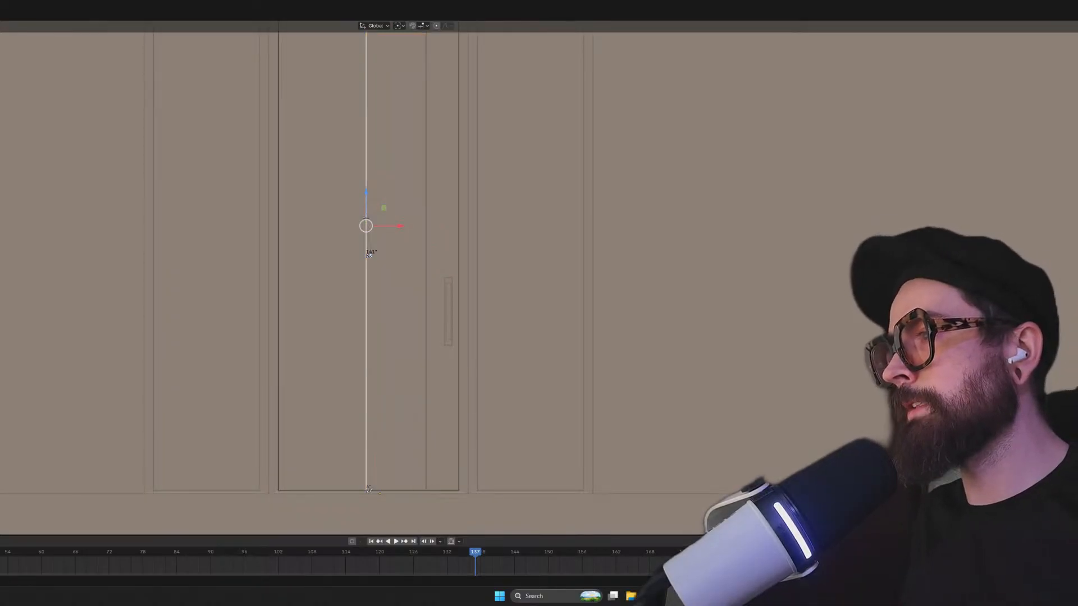
key("alt+z")
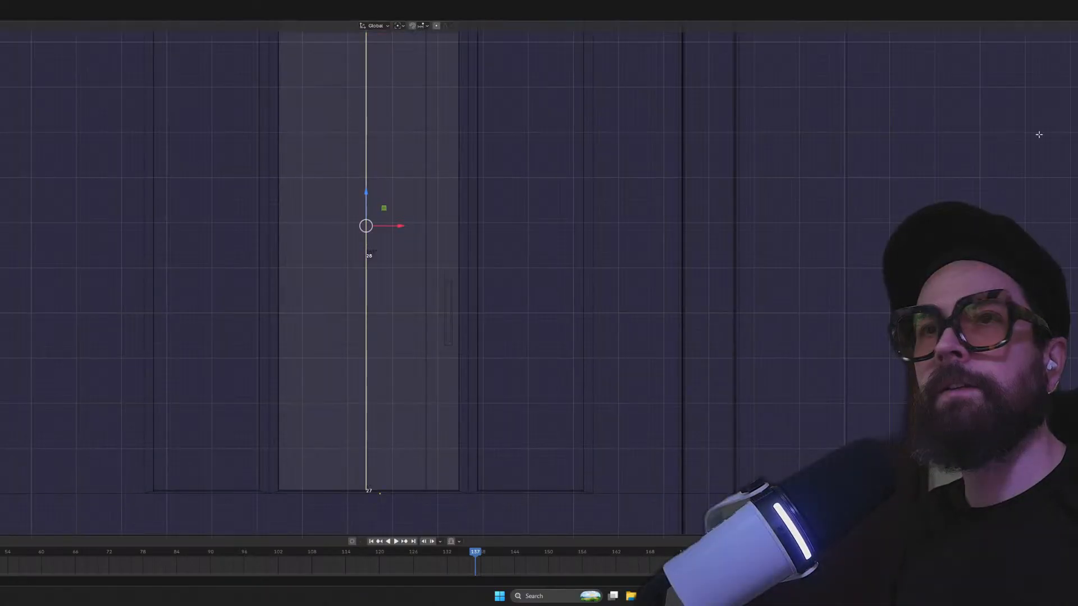
left_click_drag(339, 167, 393, 279)
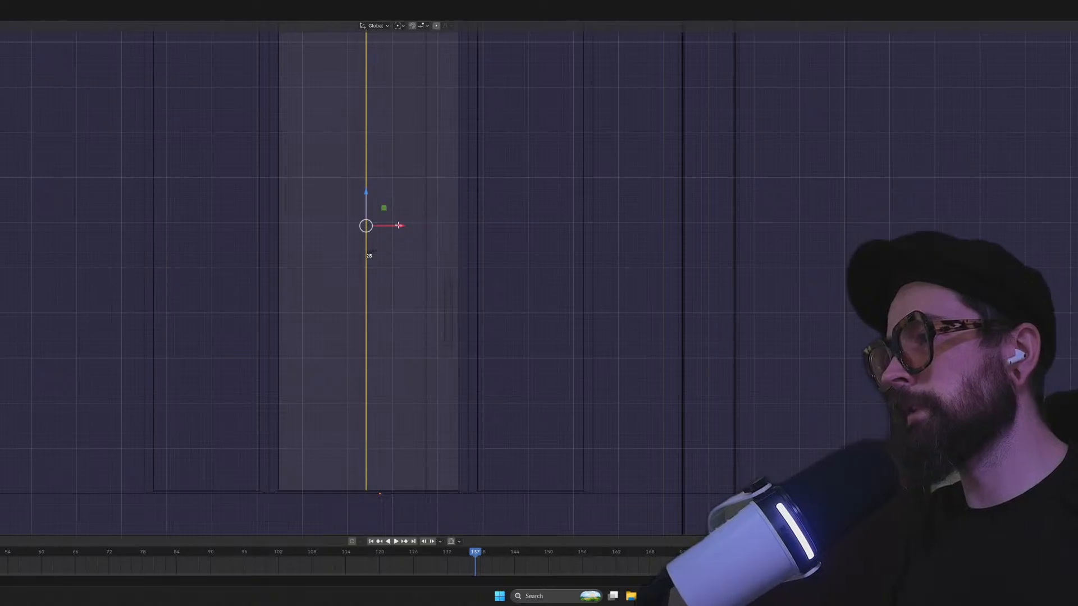
scroll(399, 226, "up", 2)
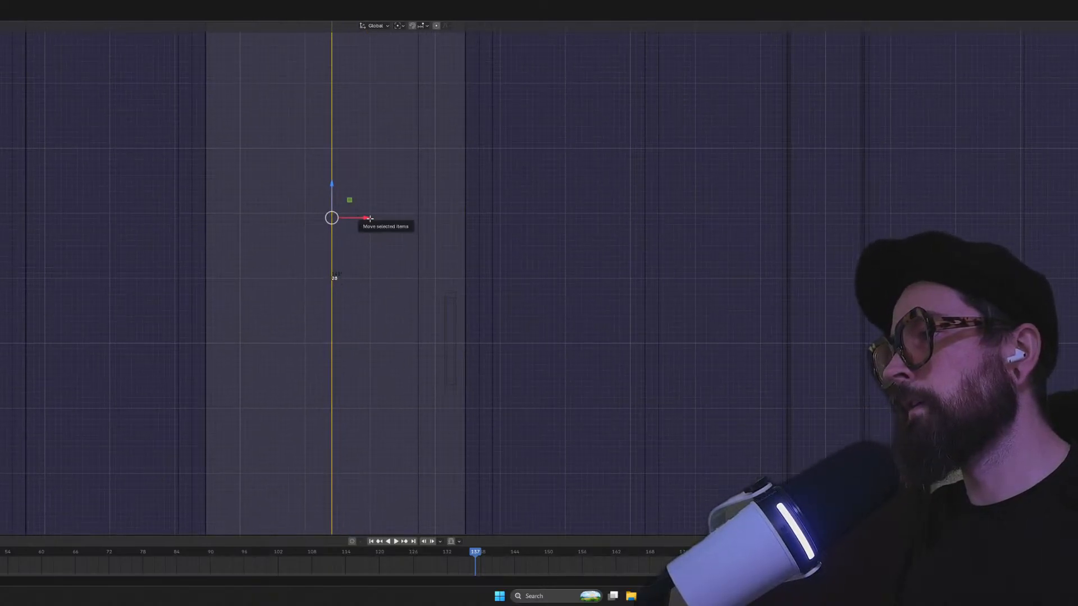
left_click_drag(368, 218, 430, 243)
scroll(407, 298, "down", 2)
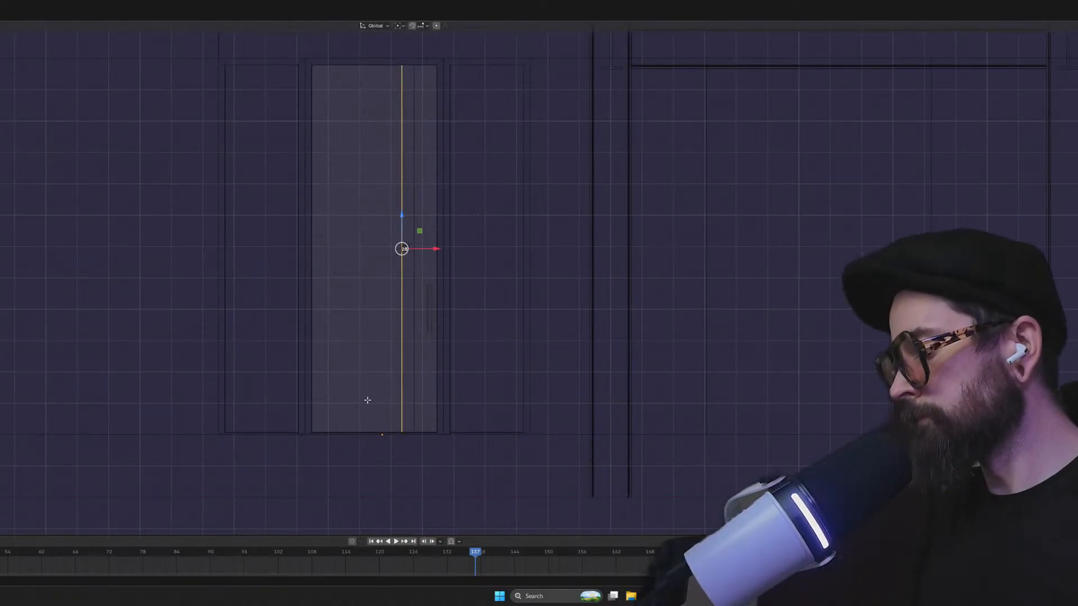
Add two horizontal loop cuts across the middle door panel and slide them down until the lower one sits just above the bottom edge
scroll(303, 338, "up", 1)
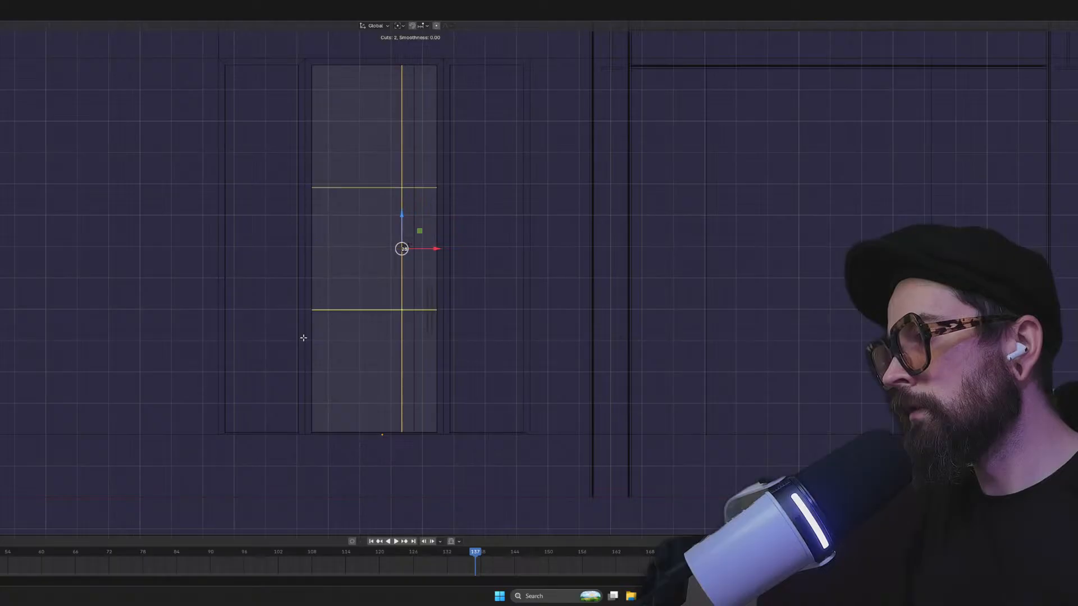
left_click(303, 338)
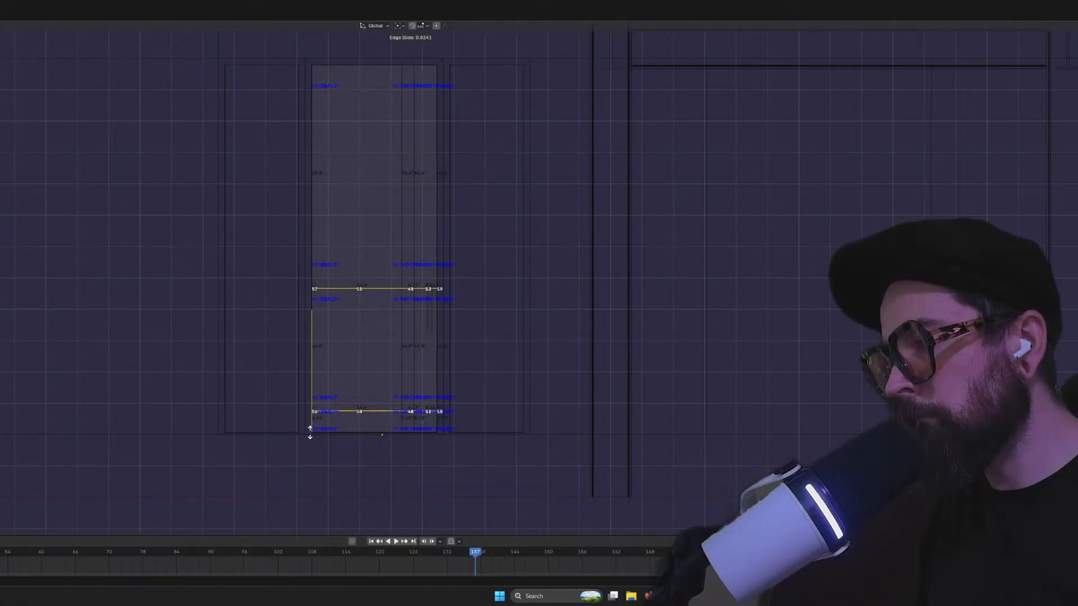
left_click(309, 436)
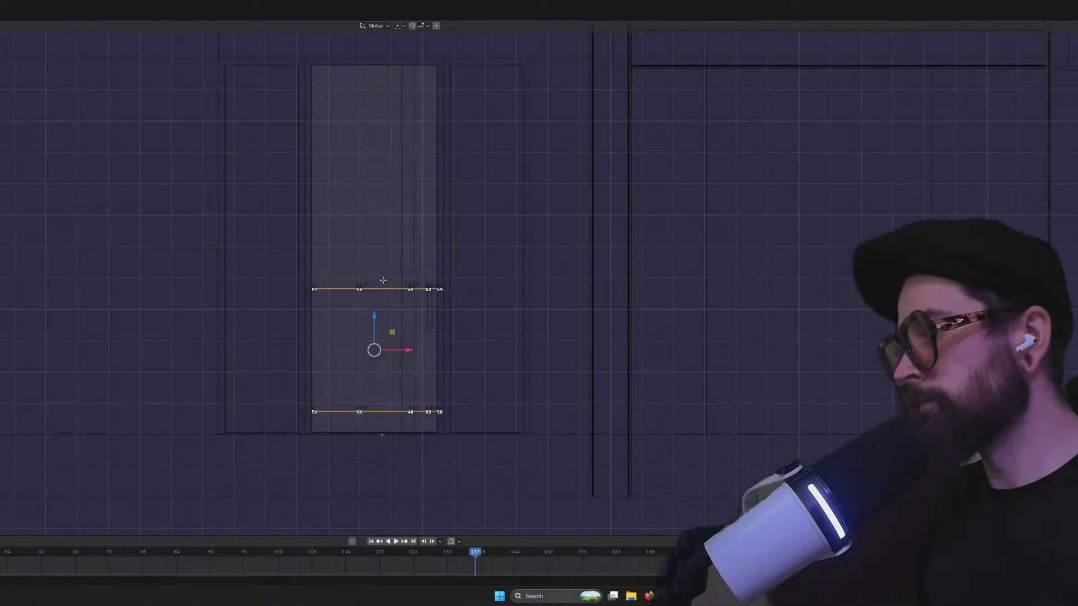
Move the upper horizontal cut up along Z by about 77.6 inches to just below the door's top edge, and clear the selection
left_click_drag(337, 254, 391, 315)
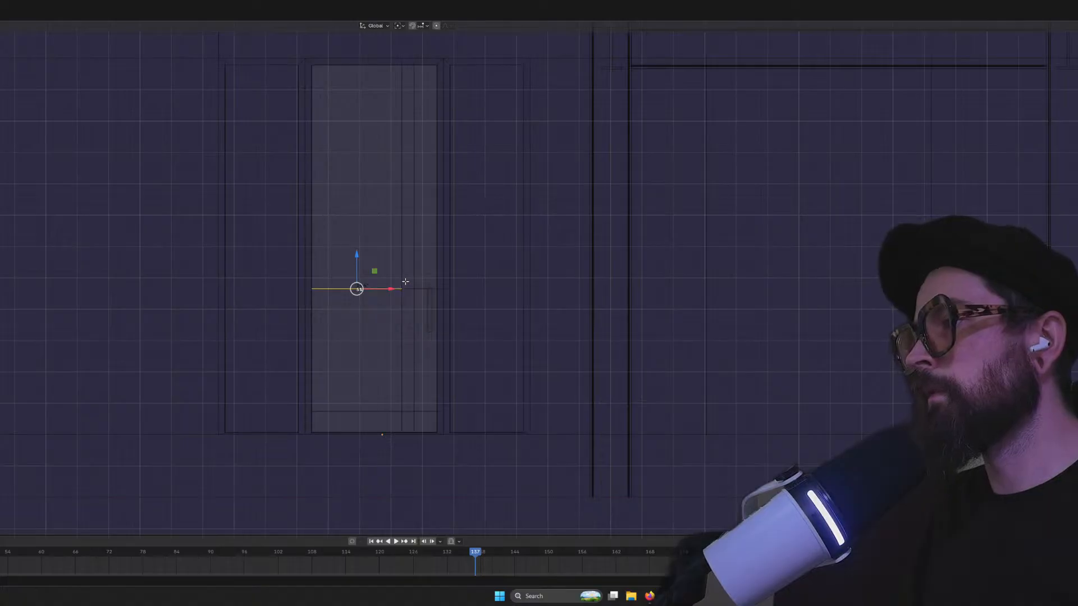
left_click_drag(410, 307, 410, 307)
left_click_drag(408, 253, 411, 179)
key("ctrl+z")
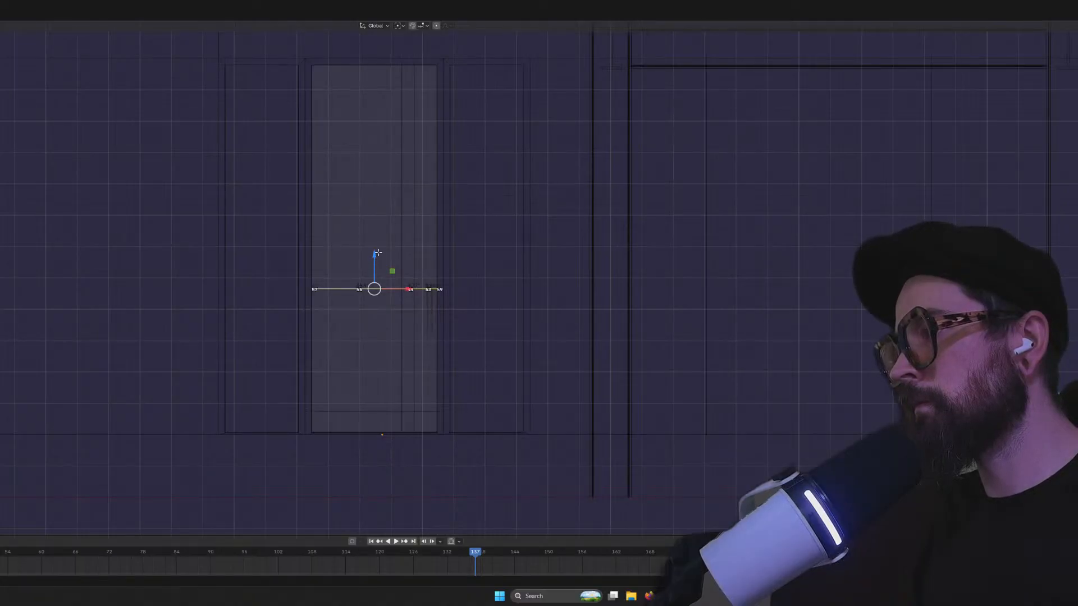
left_click_drag(378, 253, 384, 47)
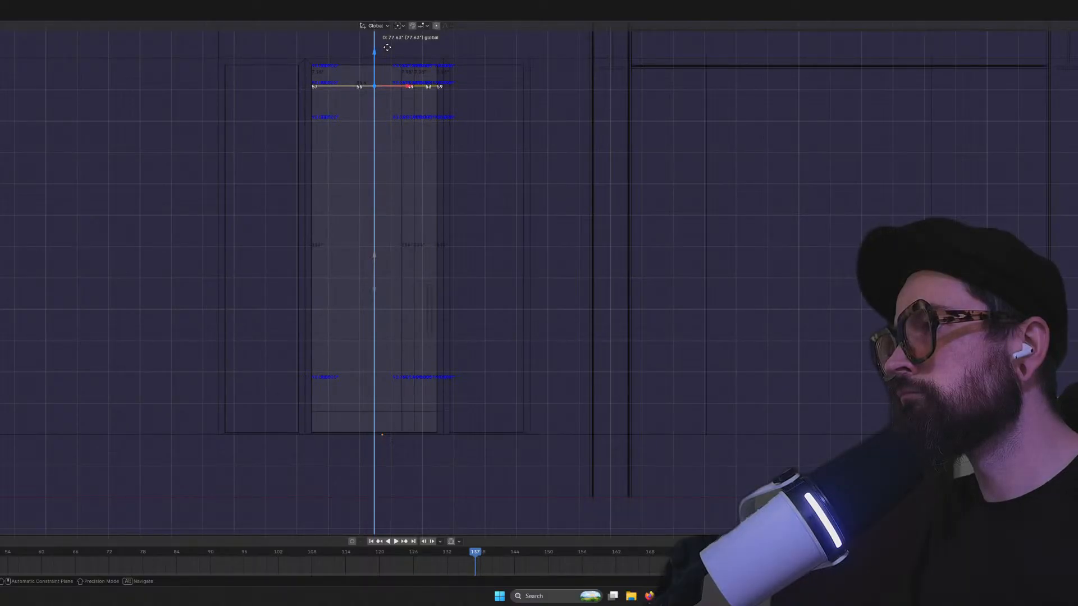
left_click_drag(387, 47, 387, 47)
left_click(409, 58)
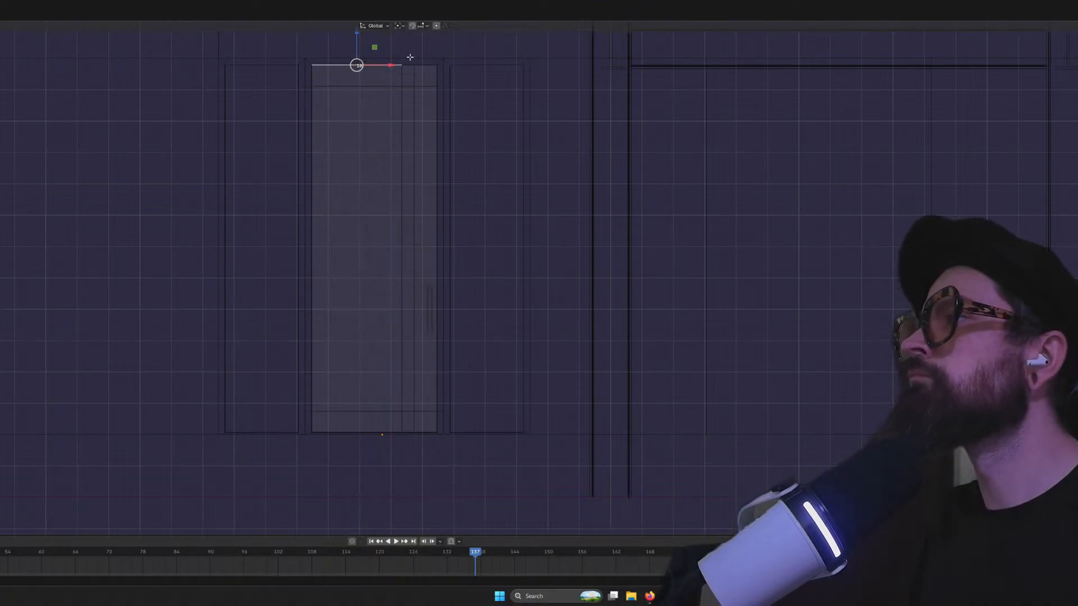
key("alt+a")
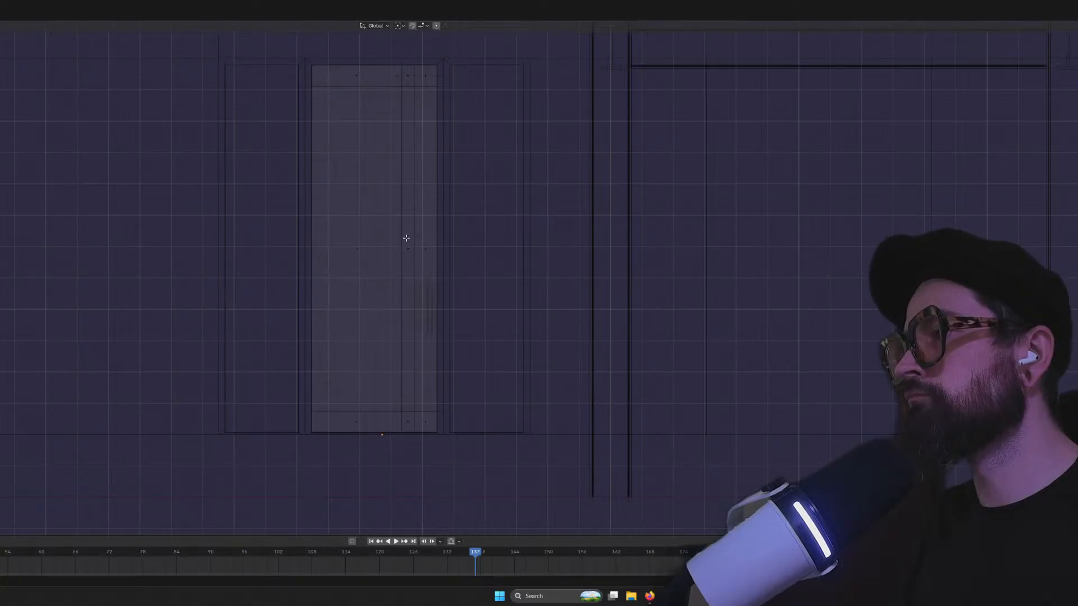
Select the door's narrow vertical strip faces between the horizontal cuts and inset them by about 0.68 inch
left_click_drag(410, 270, 412, 271)
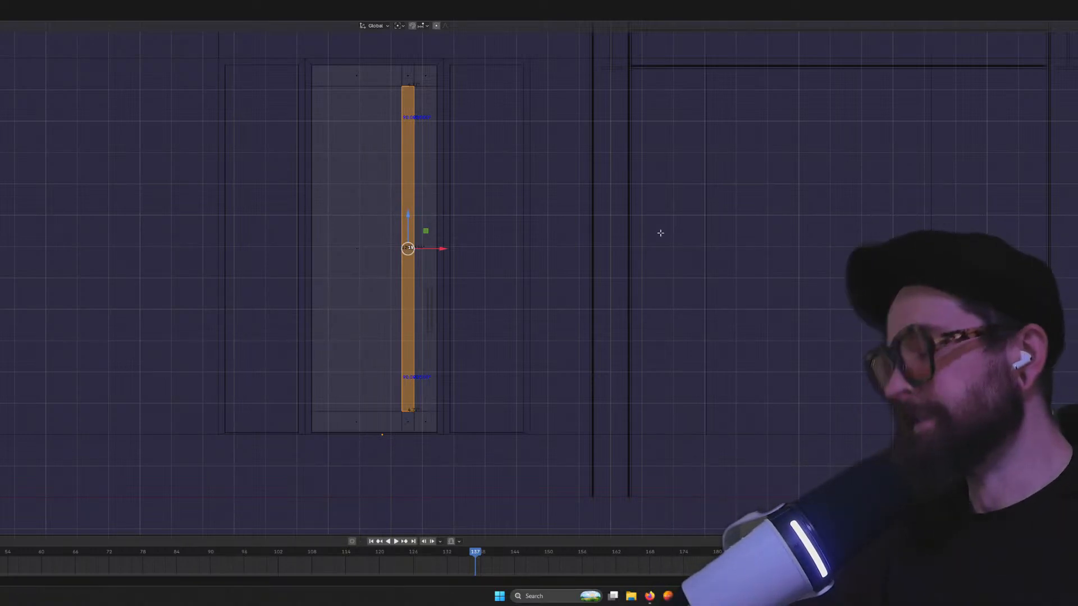
key("i")
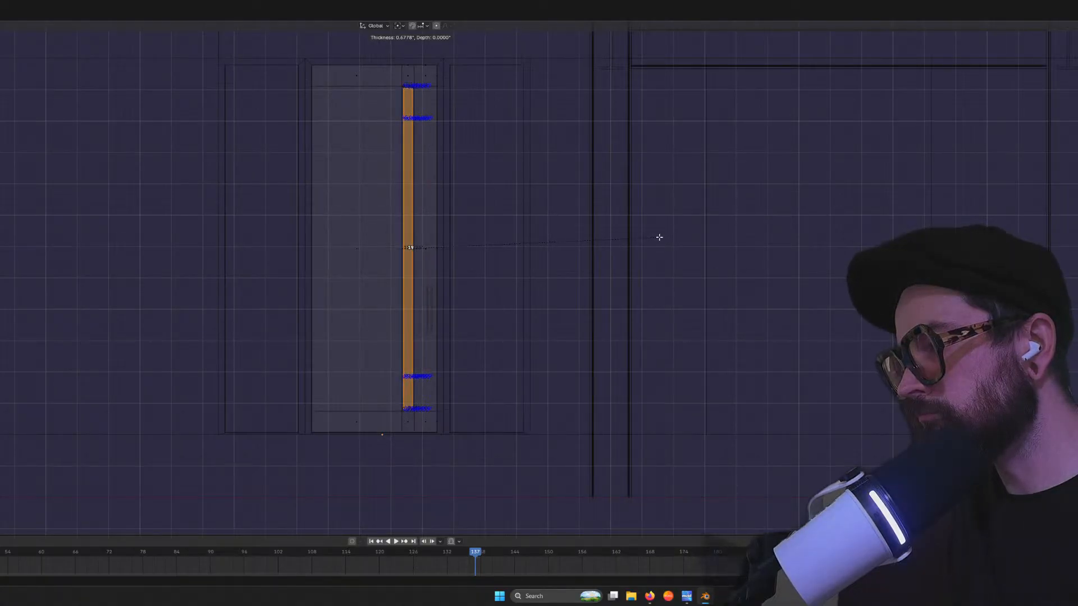
left_click(659, 237)
Delete the inset strip faces to open a narrow vertical slot in the door, and return to solid display
scroll(428, 260, "up", 5)
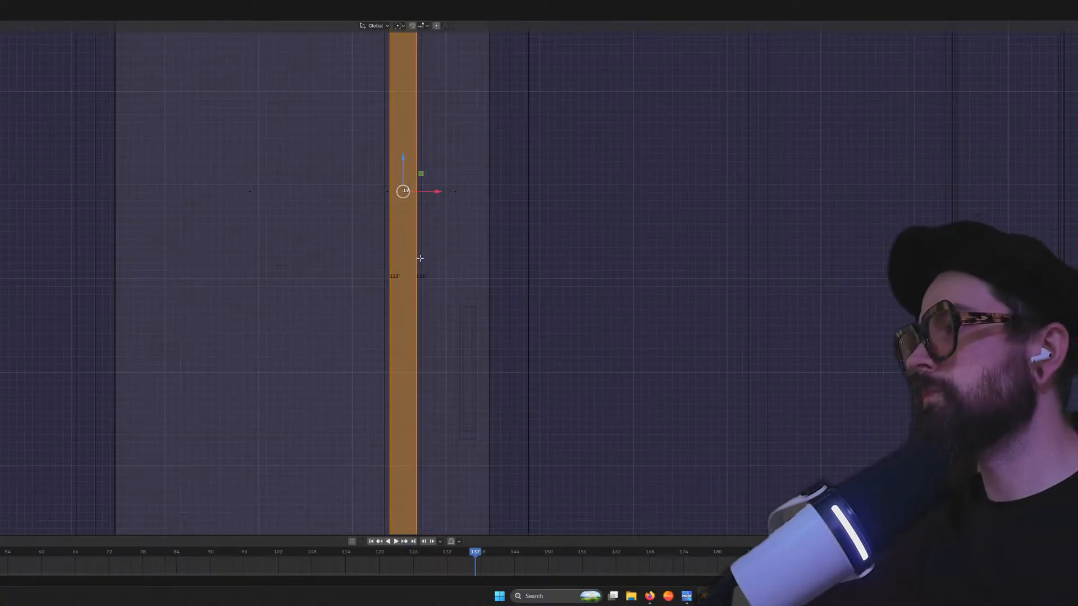
key("x")
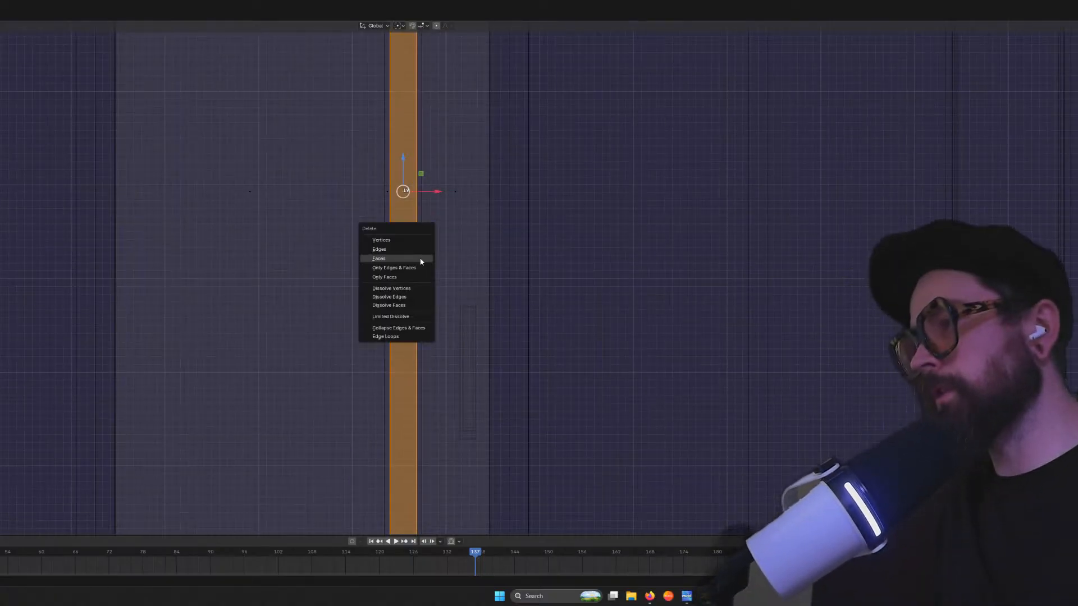
left_click(420, 259)
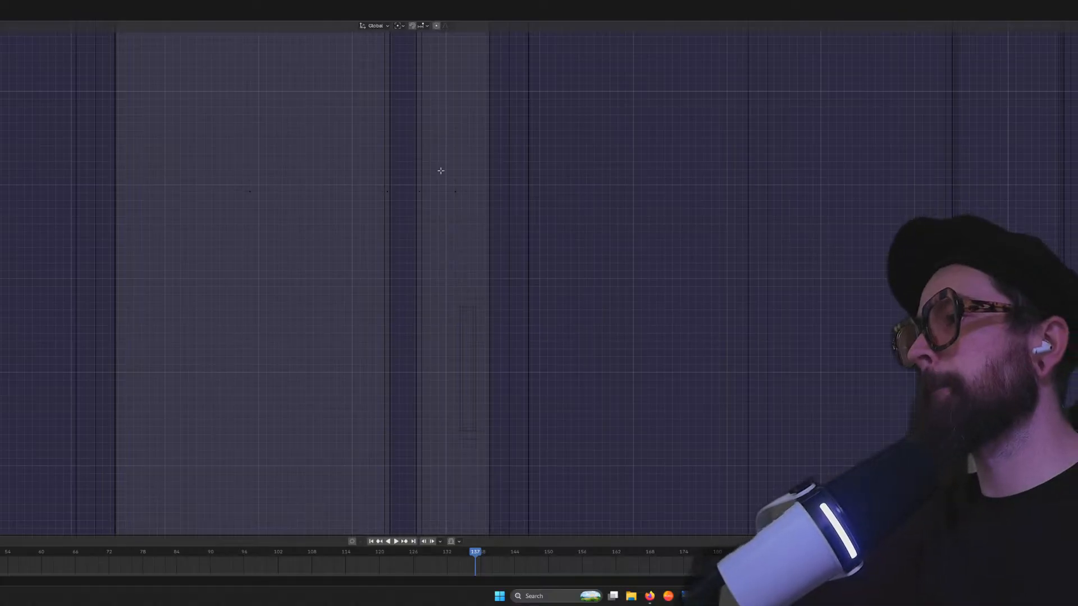
middle_click_drag(413, 193, 432, 234)
scroll(416, 230, "down", 5)
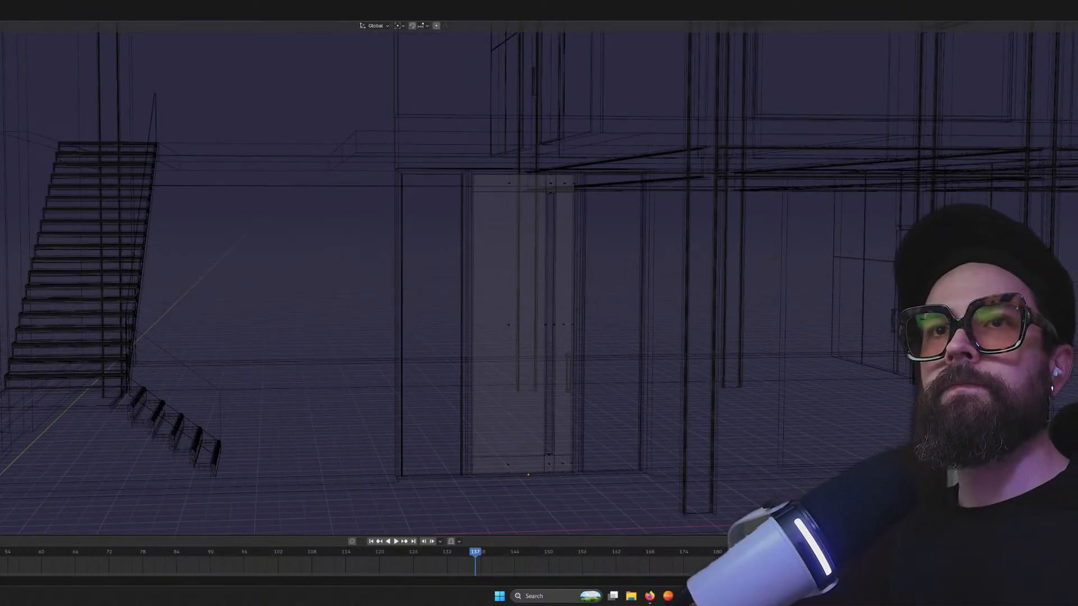
key("shift+z")
middle_click_drag(617, 348, 612, 344)
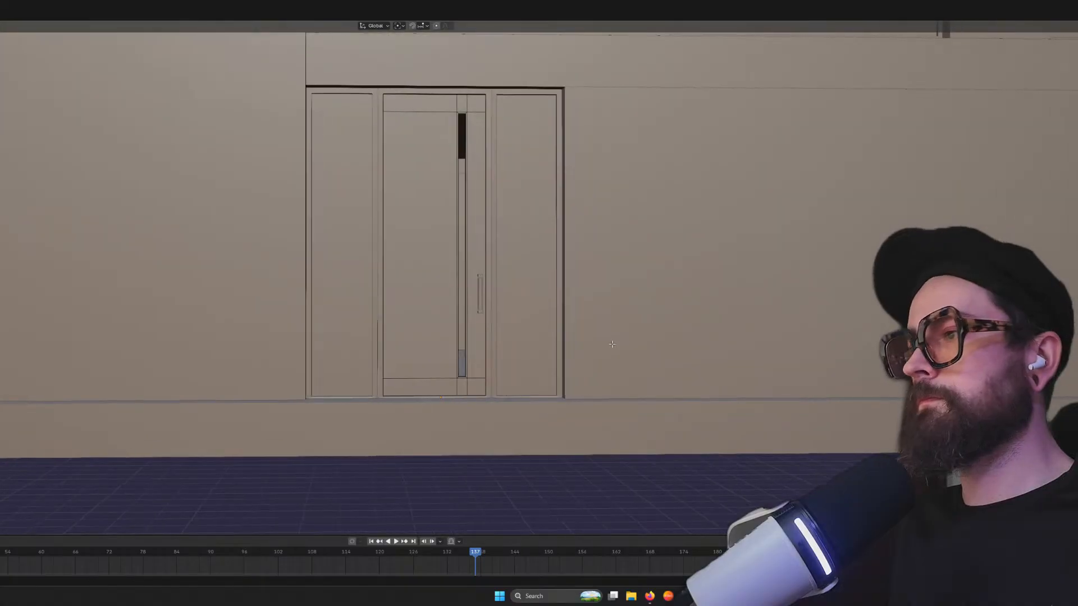
Leave mesh editing and hide the wall object covering the building's ground-floor front openings
scroll(450, 325, "down", 3)
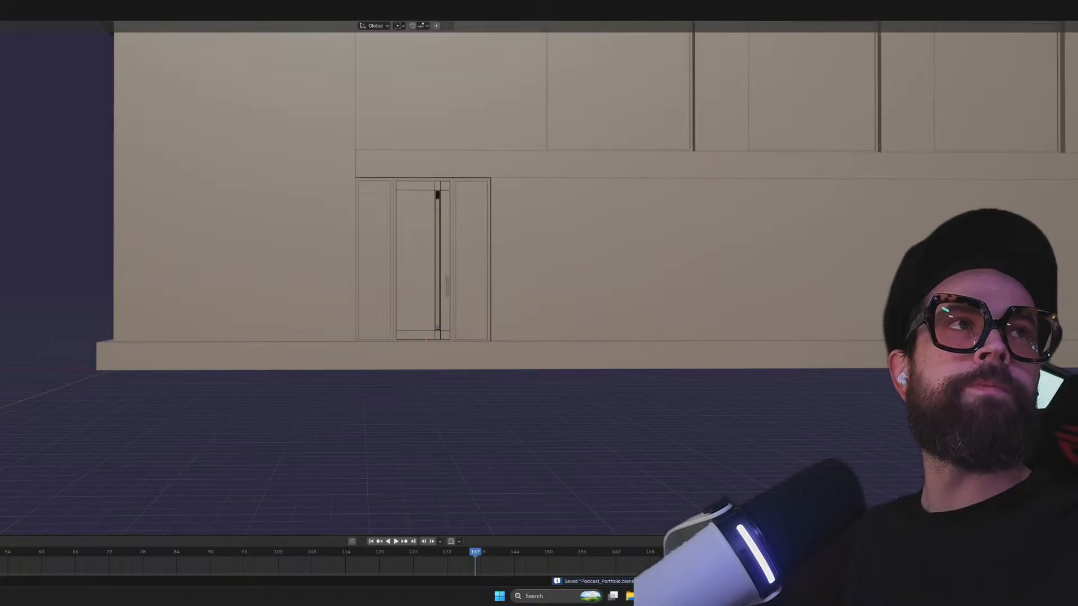
middle_click_drag(450, 426, 356, 346)
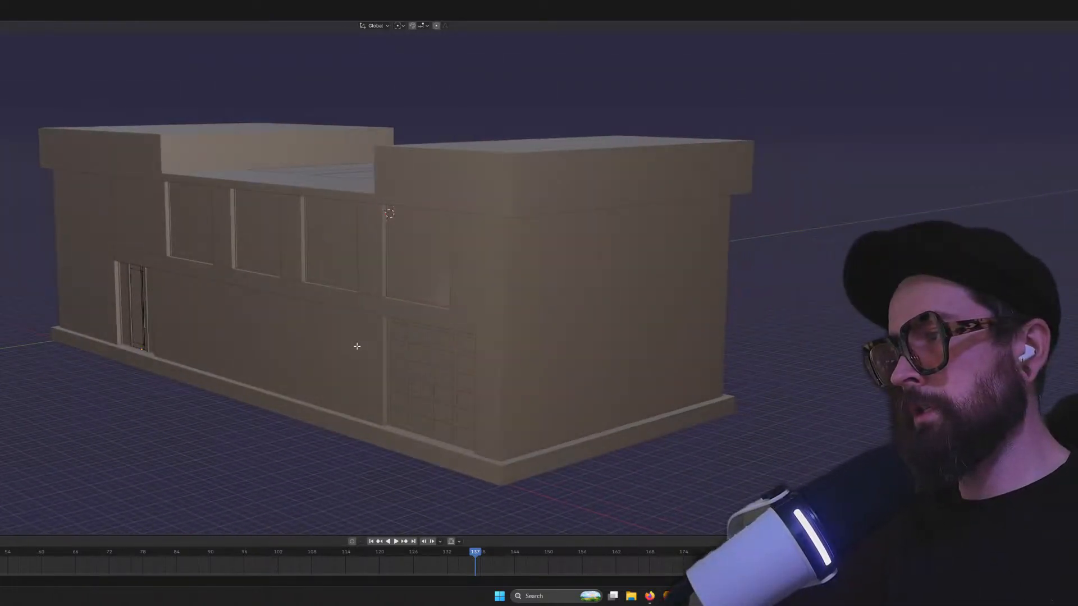
key("Tab")
left_click(284, 360)
key("h")
Check the whole building with its opened ground-floor front, and save the file
middle_click_drag(147, 345, 208, 303)
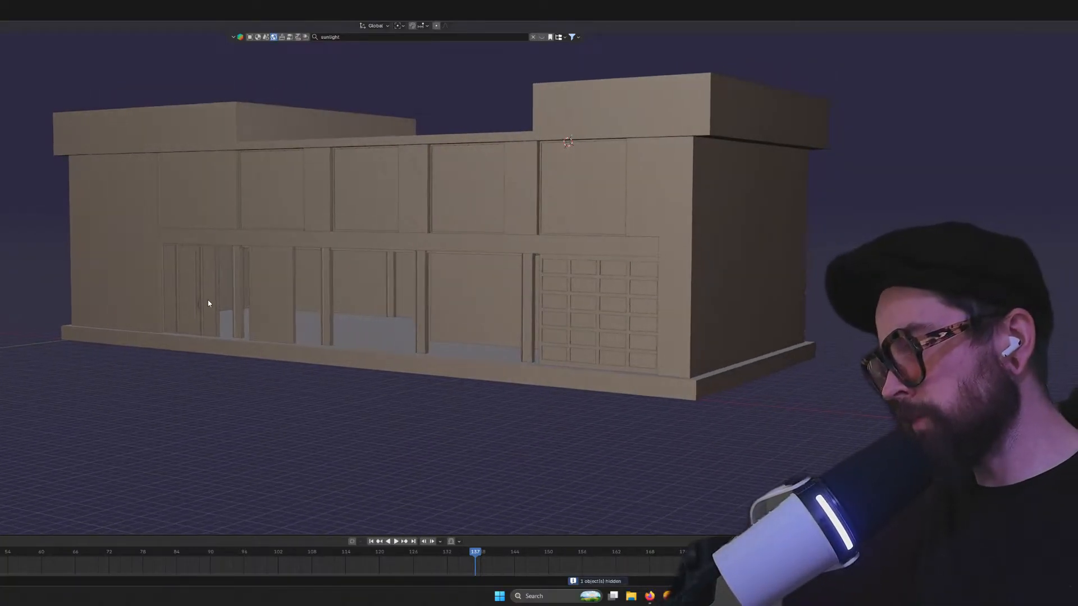
middle_click_drag(396, 297, 316, 317)
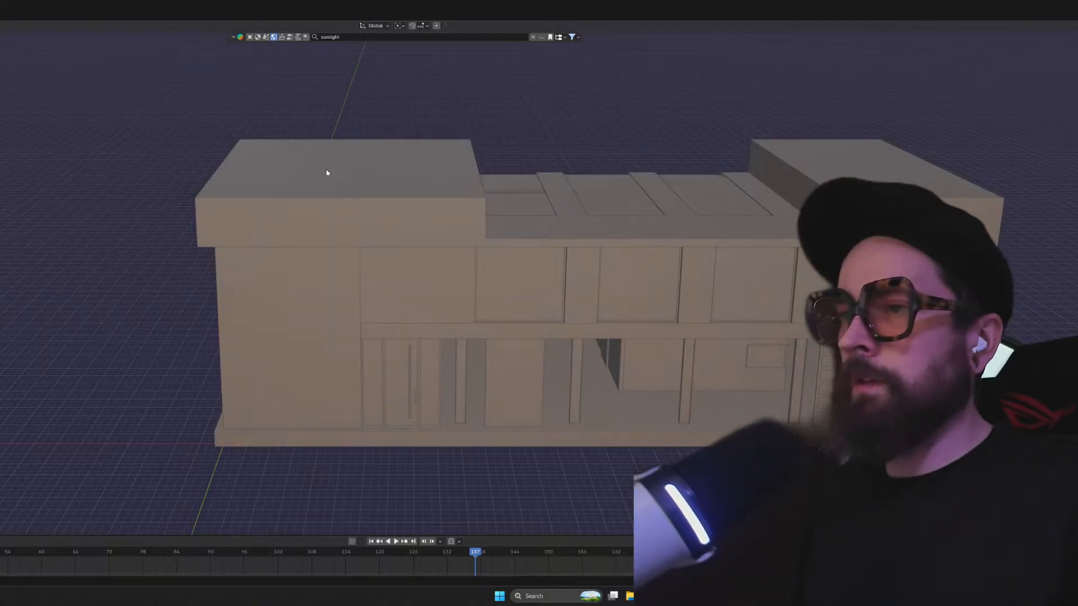
middle_click_drag(607, 392, 627, 362)
scroll(578, 369, "down", 5)
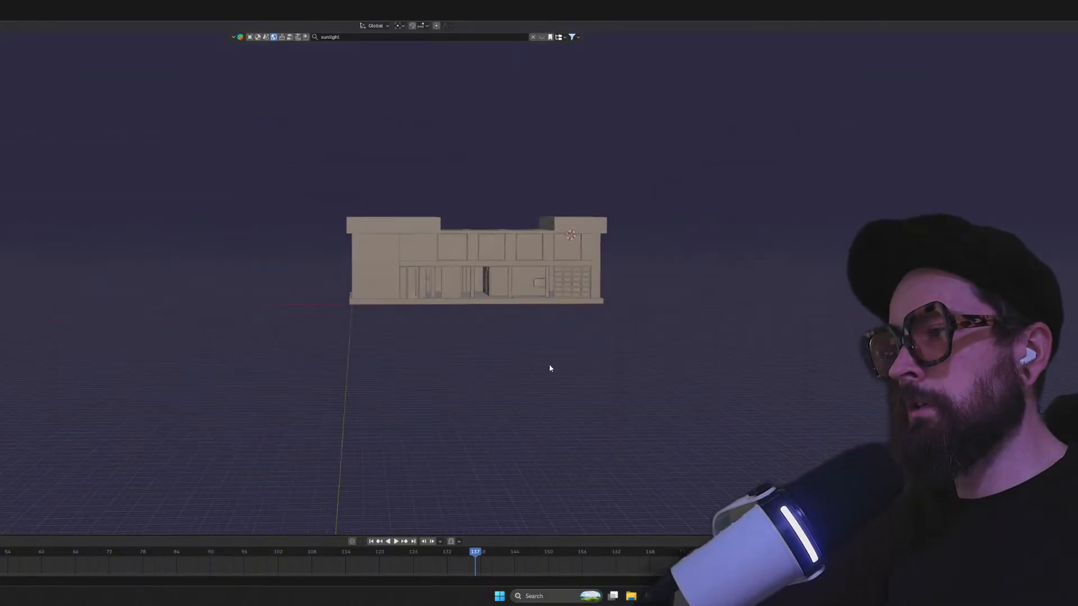
middle_click_drag(515, 358, 721, 371)
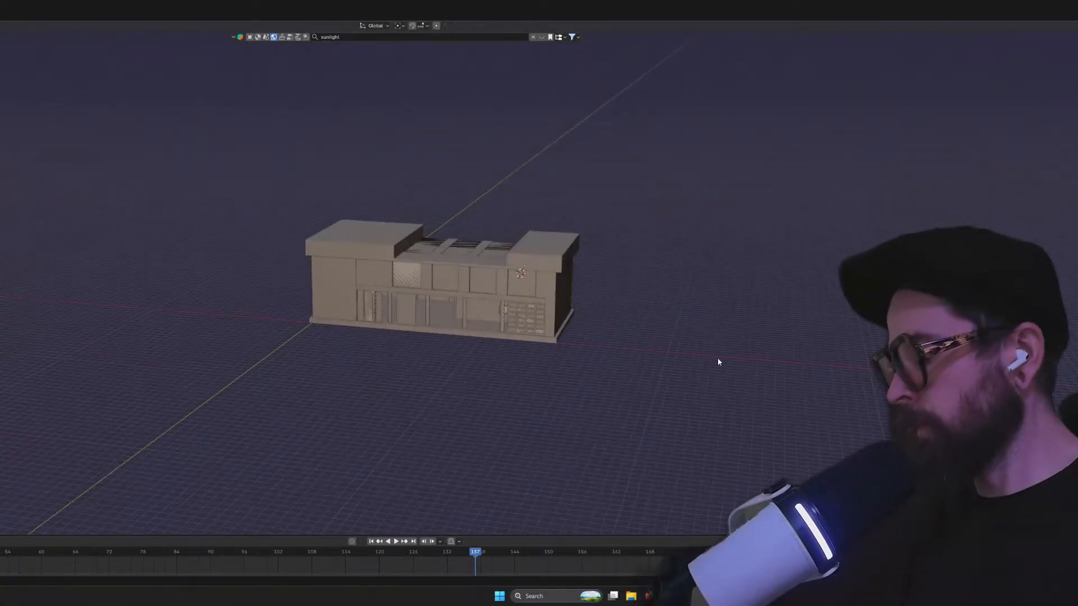
key("ctrl+s")
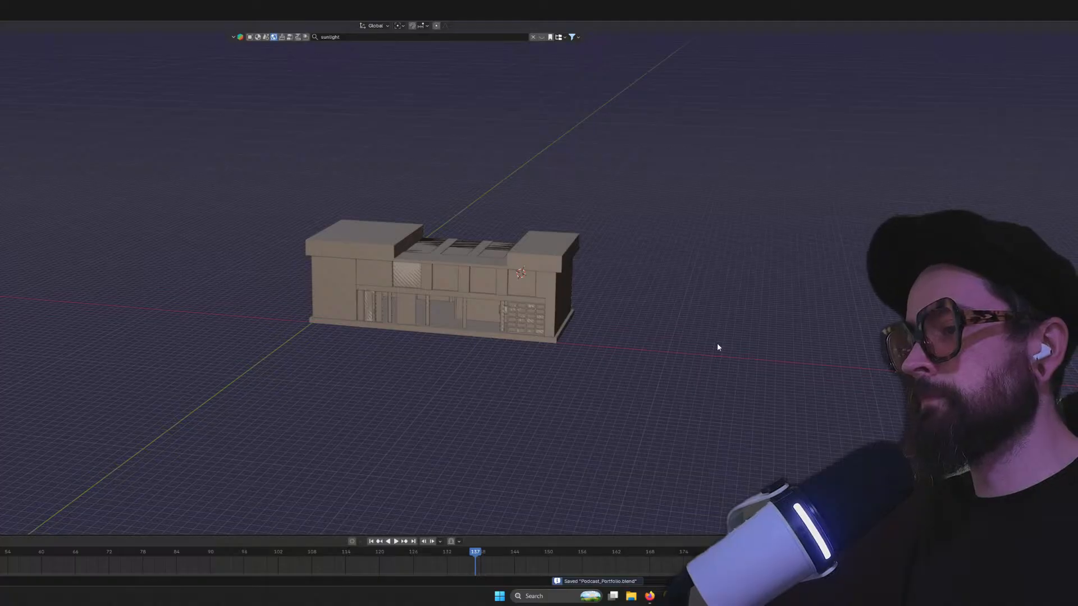